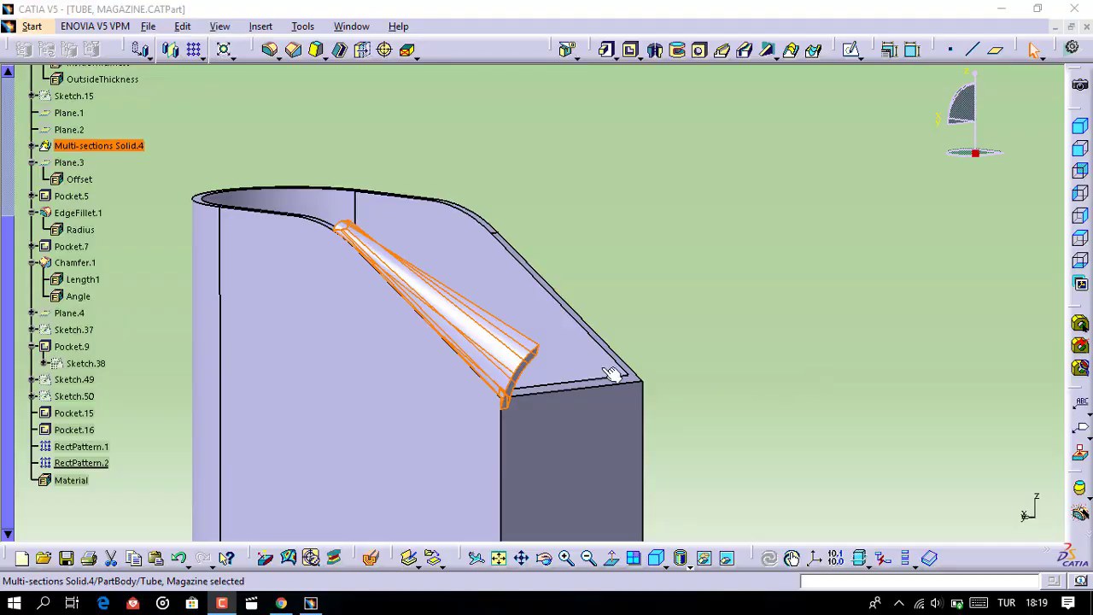
# Open Sketch.25 under Multi-sections Solid.4 and zoom to the feed-lip corner
pyautogui.click(610, 378)
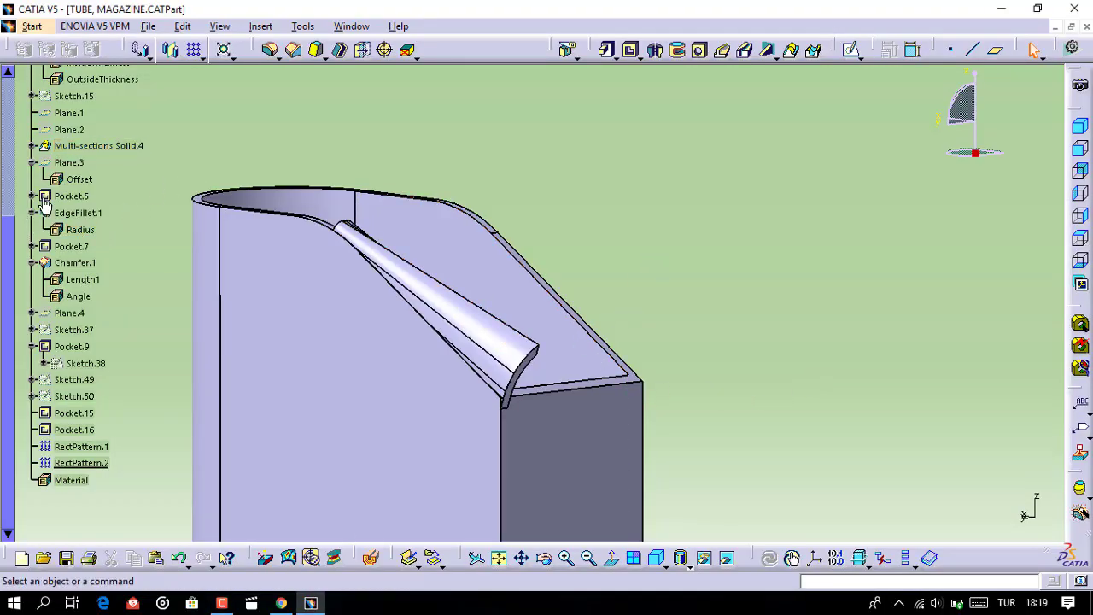
pyautogui.click(31, 146)
pyautogui.doubleClick(70, 166)
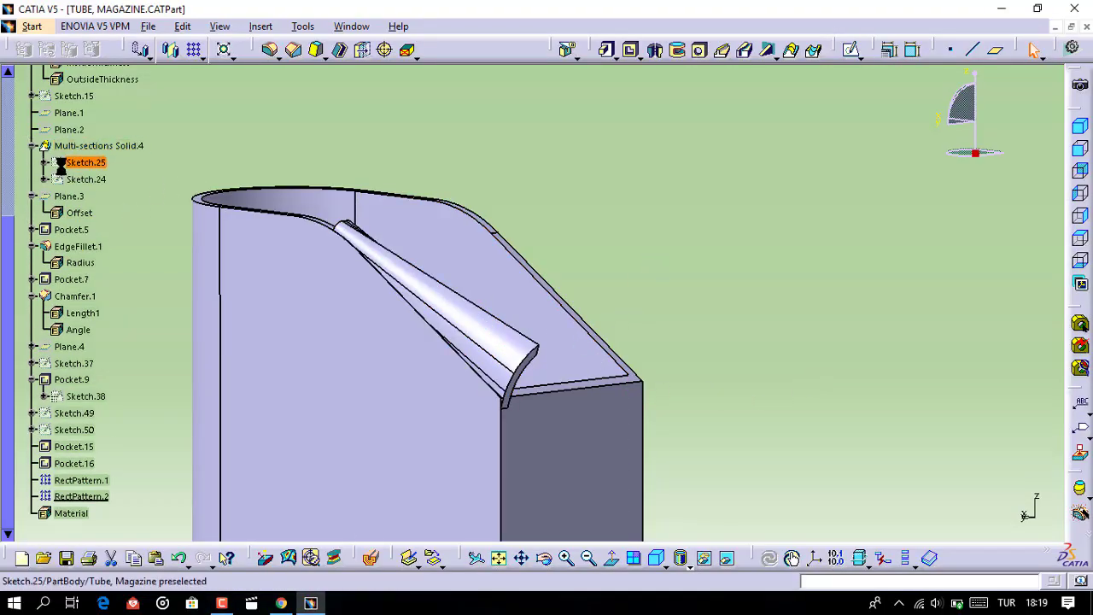
pyautogui.moveTo(403, 318); pyautogui.dragTo(477, 172, button='middle')
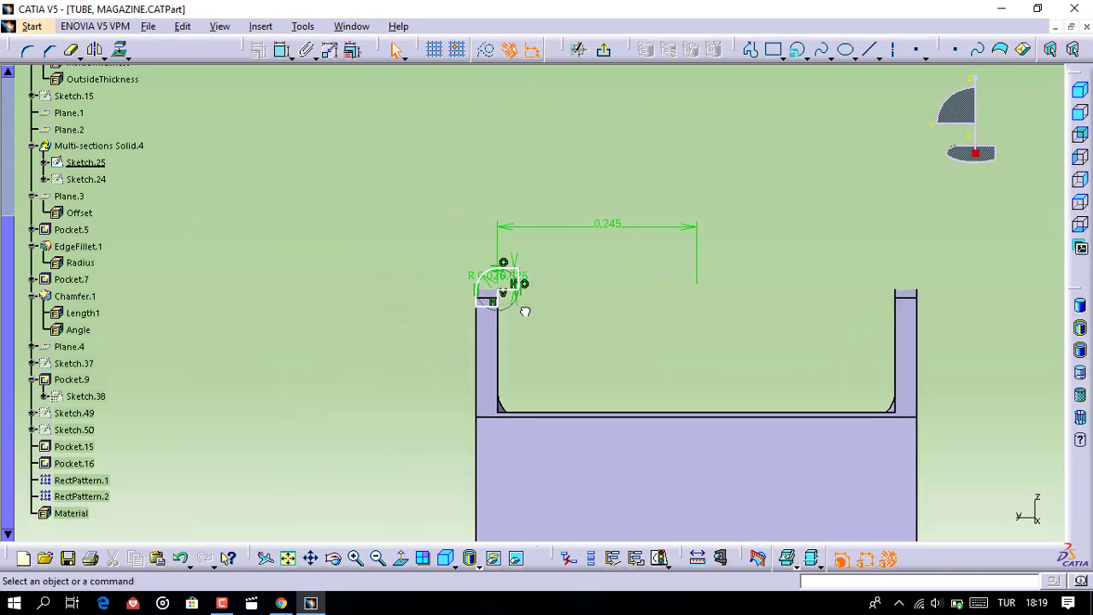
# Copy all the feed-lip profile elements and exit back to the 3D part
pyautogui.moveTo(369, 215); pyautogui.dragTo(565, 333)
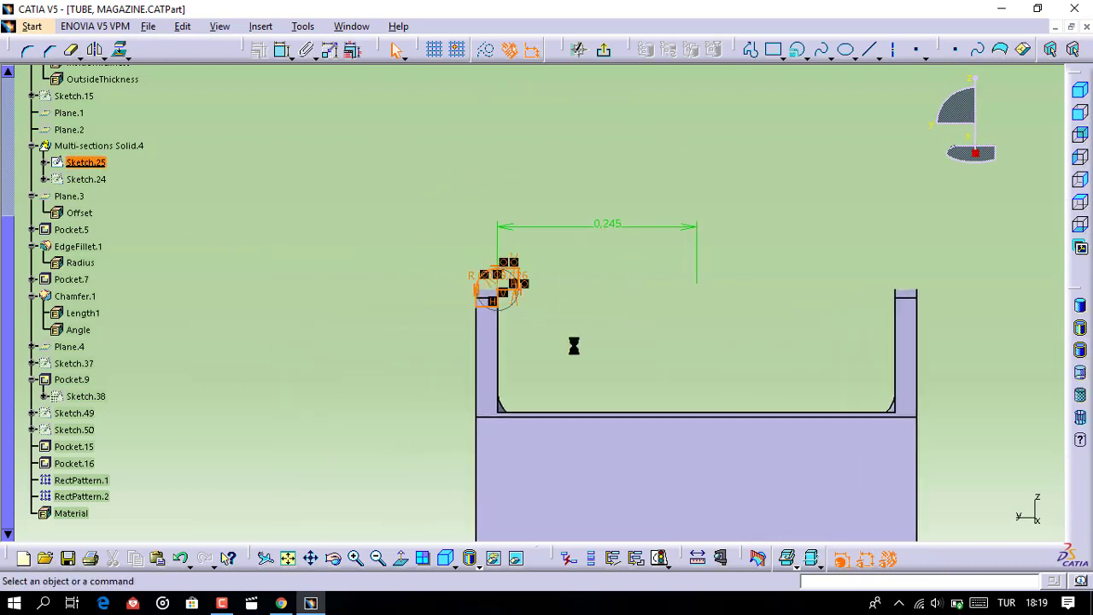
pyautogui.rightClick(484, 306)
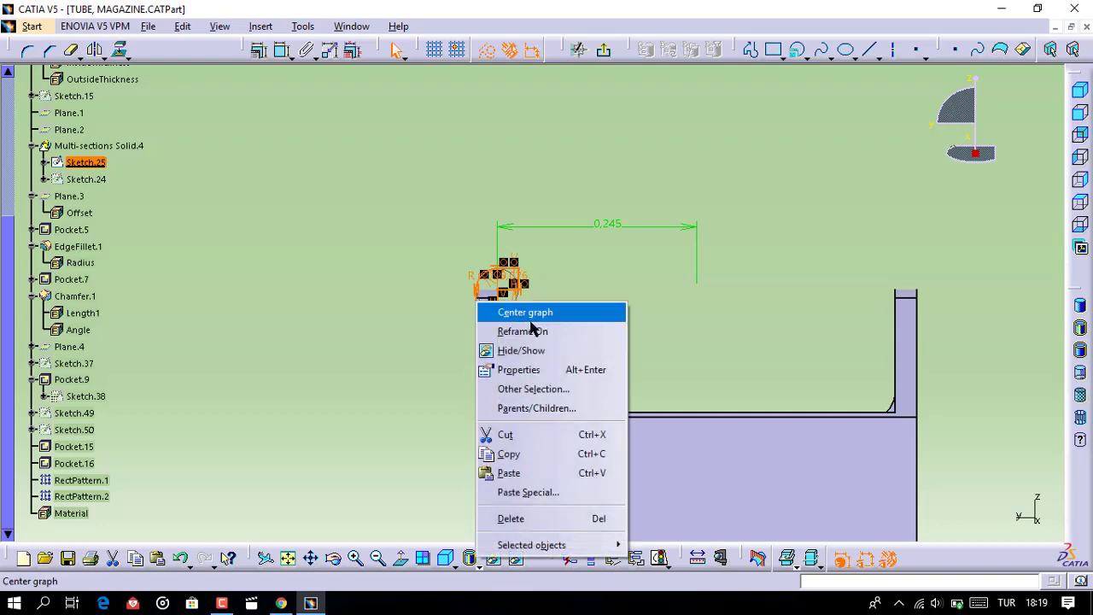
pyautogui.click(538, 459)
pyautogui.click(603, 50)
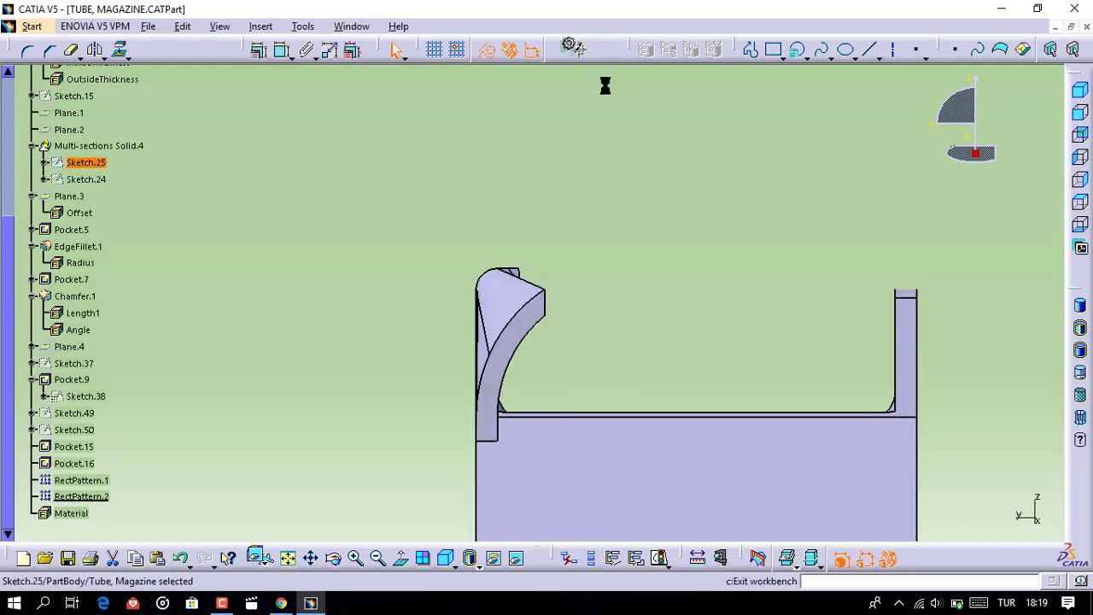
pyautogui.moveTo(605, 218)
pyautogui.mouseDown(button='middle')
pyautogui.moveTo(596, 176)
pyautogui.moveTo(567, 171)
pyautogui.moveTo(595, 210)
pyautogui.moveTo(606, 293)
pyautogui.mouseUp(button='middle')
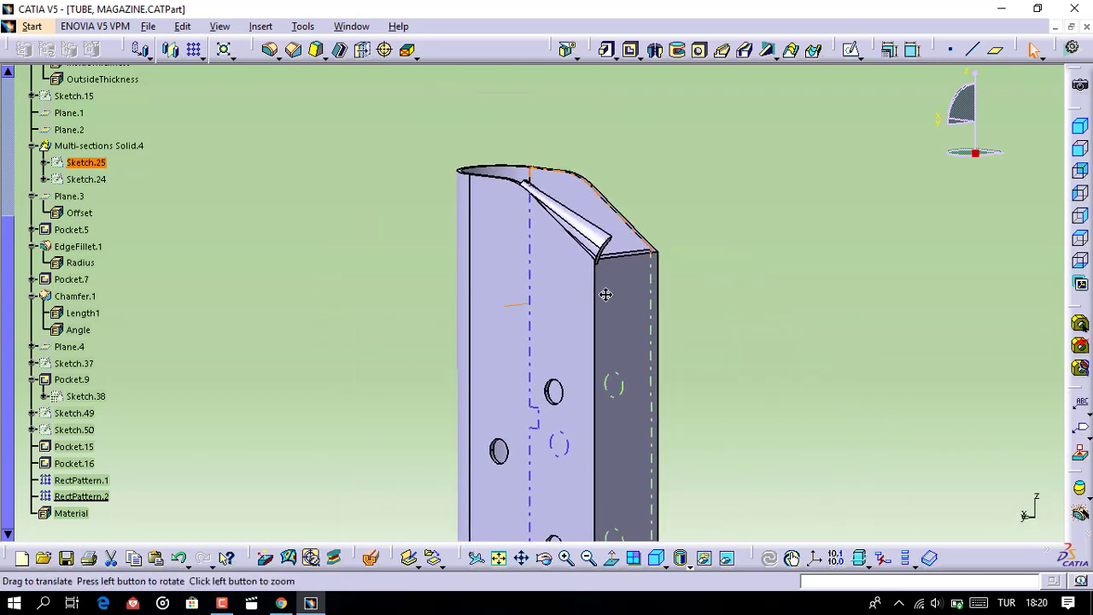
# Paste the copied feed-lip profile into a new sketch on Plane.1
pyautogui.doubleClick(71, 113)
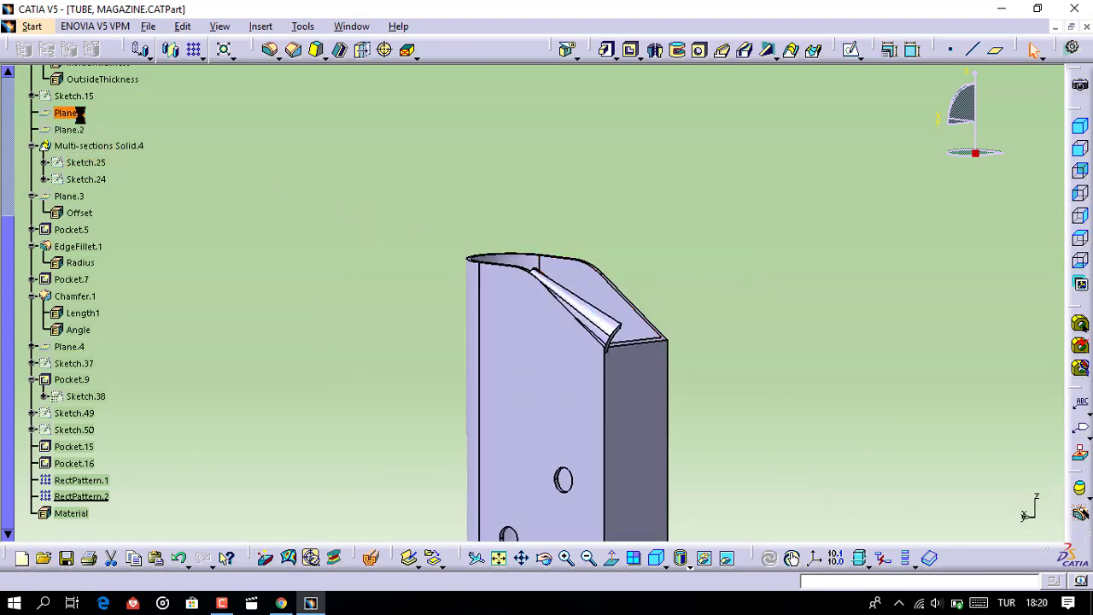
pyautogui.click(939, 376)
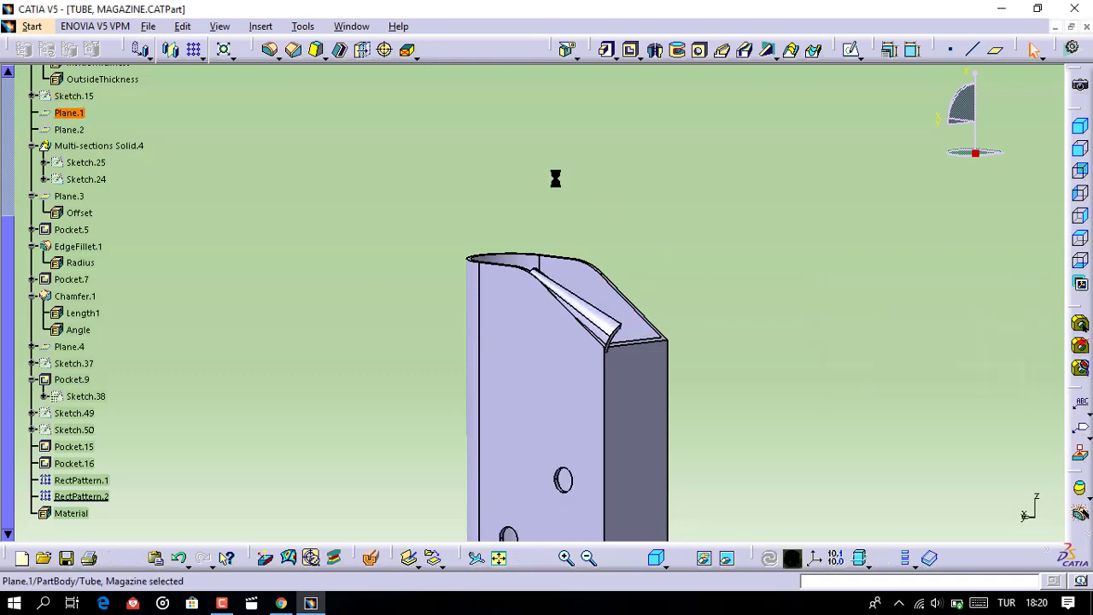
pyautogui.click(852, 50)
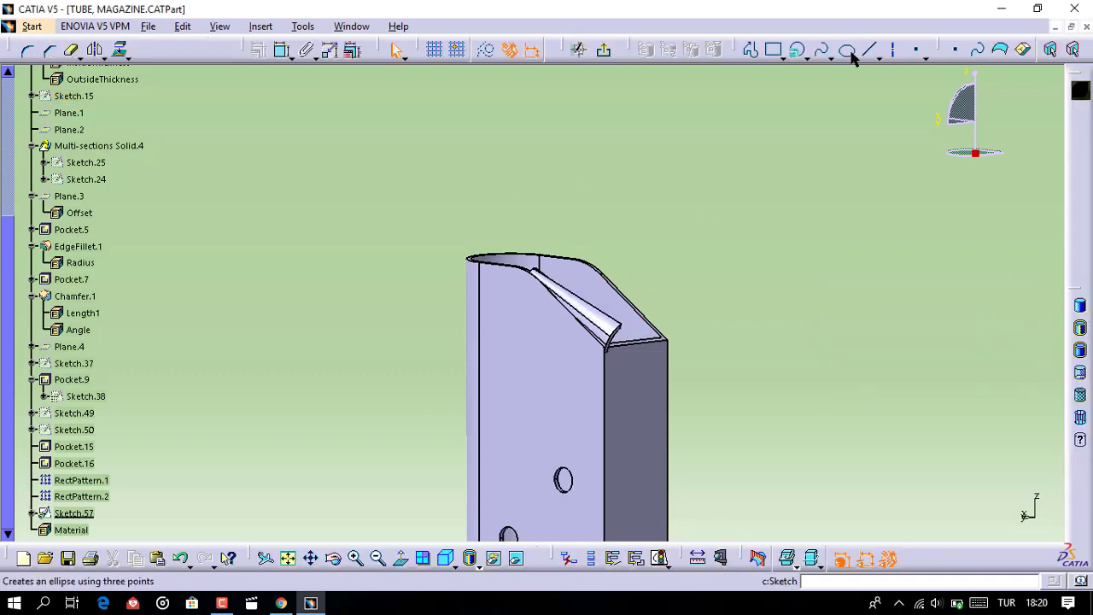
pyautogui.moveTo(663, 318)
pyautogui.mouseDown(button='middle')
pyautogui.moveTo(775, 408)
pyautogui.moveTo(766, 416)
pyautogui.mouseUp(button='middle')
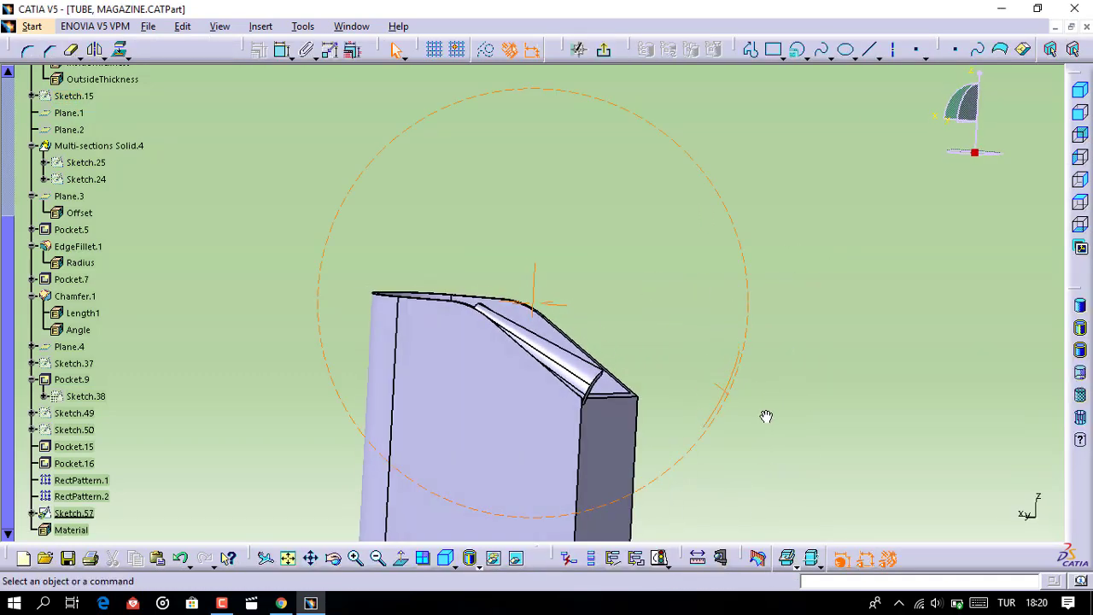
pyautogui.hotkey('ctrl', 'a')
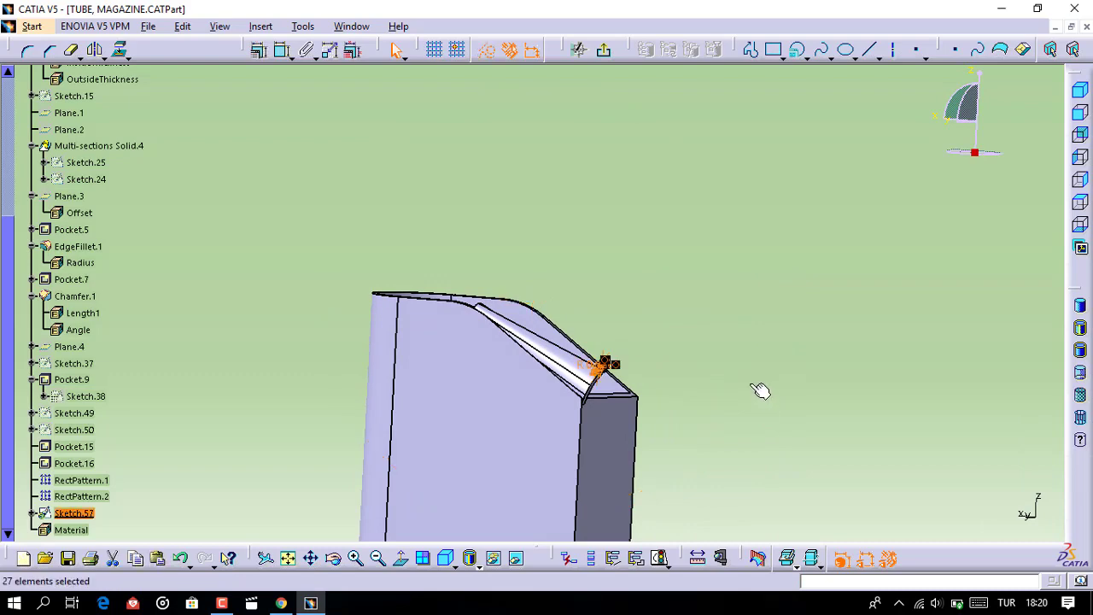
pyautogui.moveTo(735, 392); pyautogui.dragTo(586, 370, button='middle')
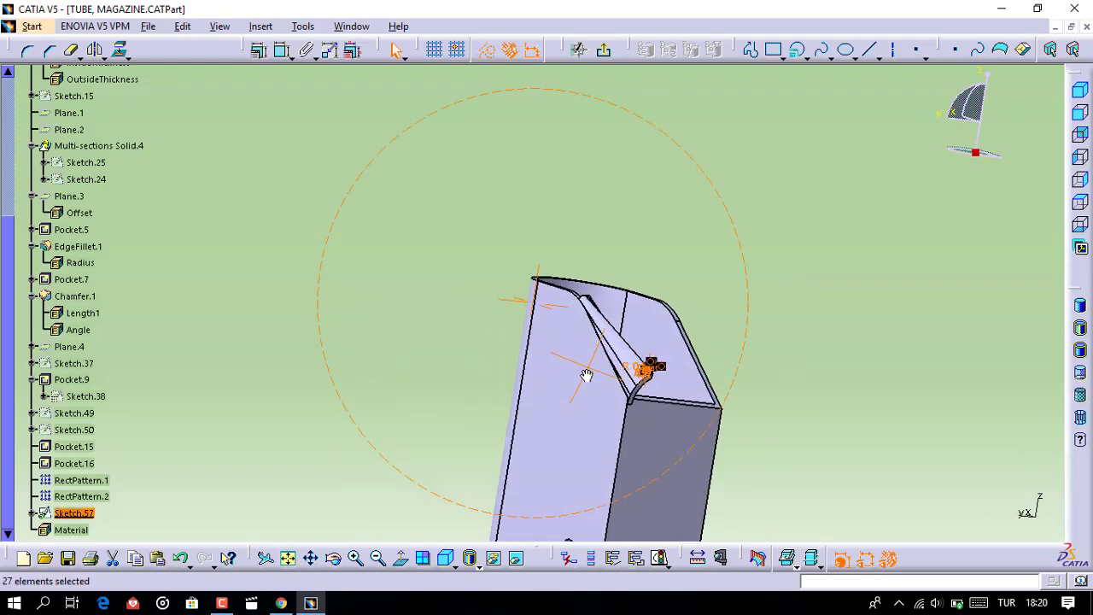
pyautogui.click(603, 48)
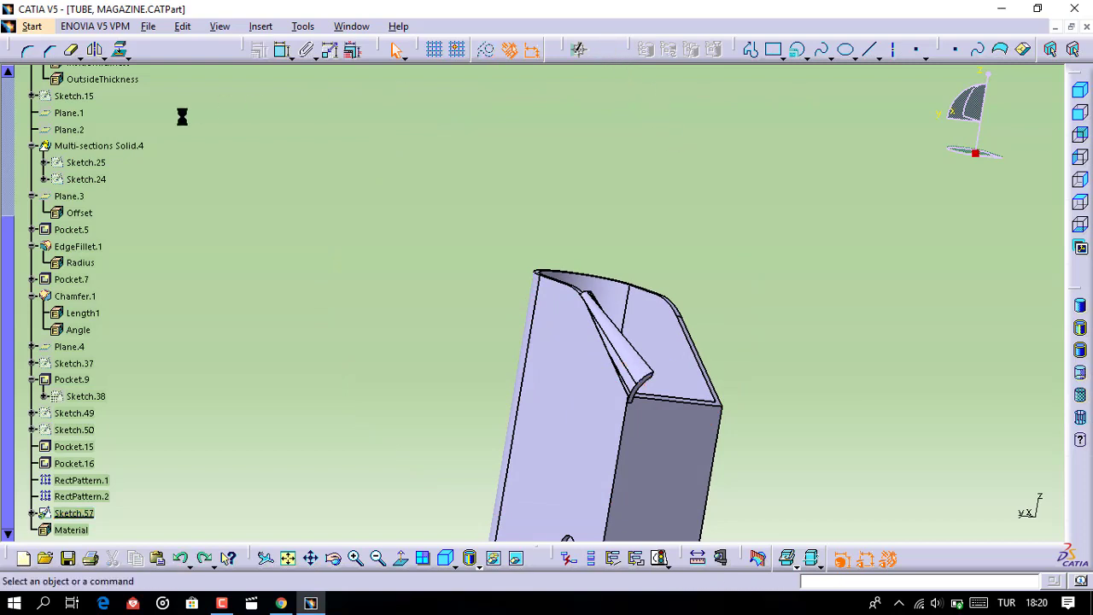
# Start a second new sketch on Plane.2 for the pasted profile
pyautogui.doubleClick(72, 129)
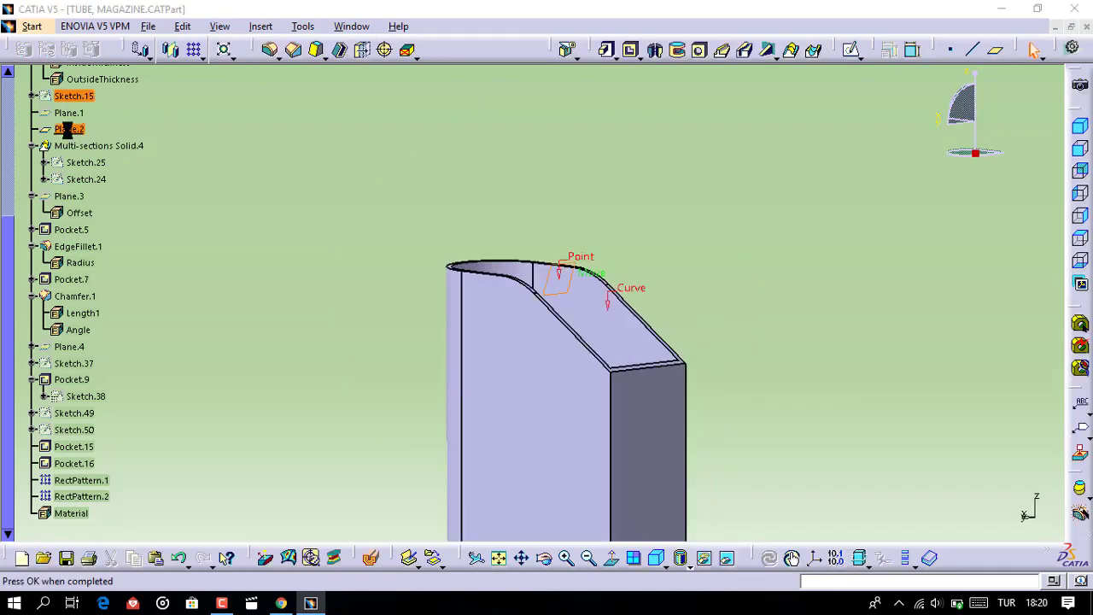
pyautogui.click(916, 382)
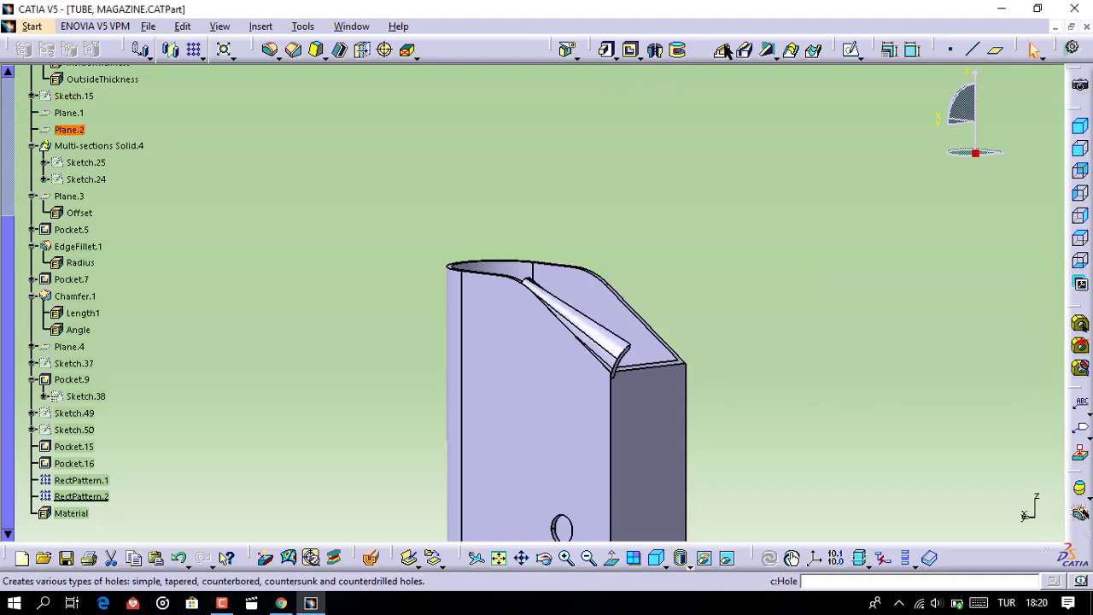
pyautogui.click(852, 51)
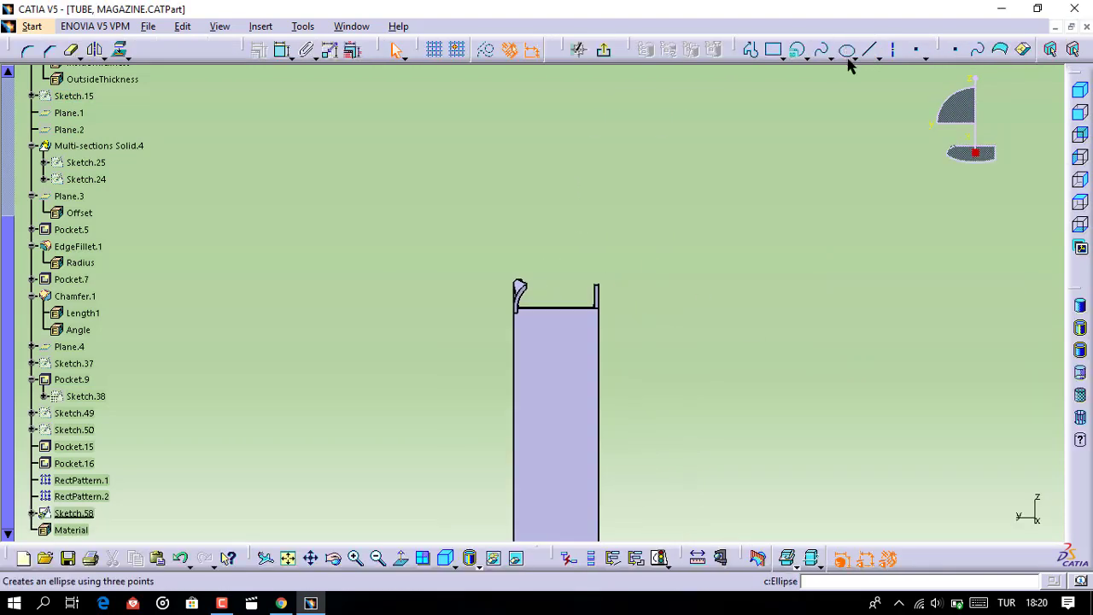
pyautogui.moveTo(523, 291); pyautogui.dragTo(527, 341, button='middle')
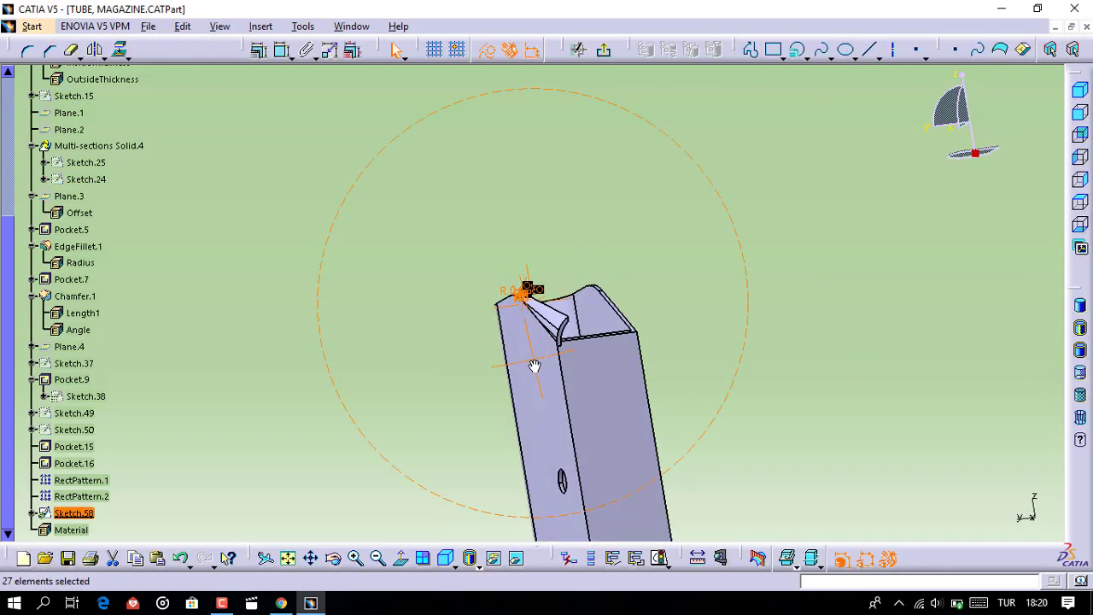
pyautogui.moveTo(648, 271)
pyautogui.mouseDown(button='middle')
pyautogui.moveTo(603, 213)
pyautogui.moveTo(584, 235)
pyautogui.mouseUp(button='middle')
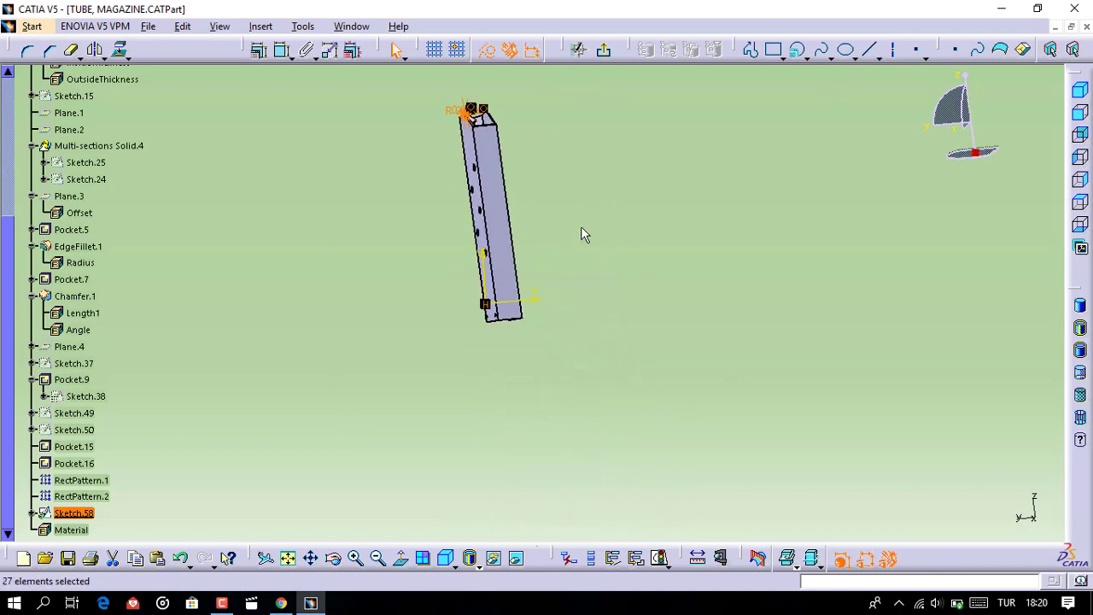
# Mirror the pasted profile about the V axis, delete the original left-side copy, and exit
pyautogui.click(95, 50)
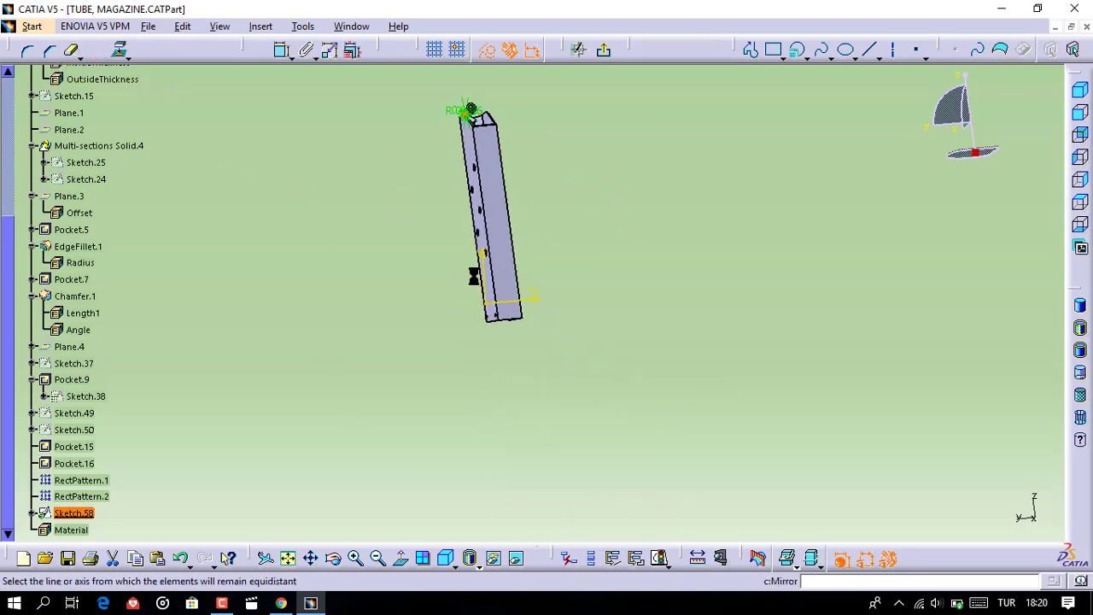
pyautogui.moveTo(512, 345)
pyautogui.mouseDown(button='middle')
pyautogui.moveTo(525, 362)
pyautogui.moveTo(500, 354)
pyautogui.mouseUp(button='middle')
pyautogui.click(486, 258)
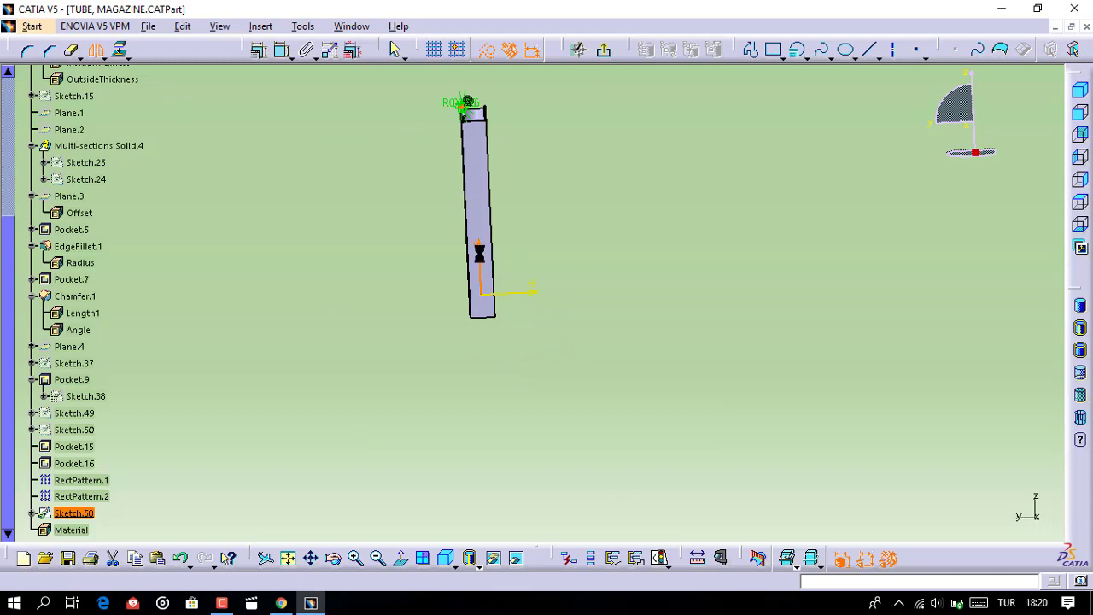
pyautogui.moveTo(486, 257)
pyautogui.mouseDown(button='middle')
pyautogui.moveTo(495, 320)
pyautogui.moveTo(500, 205)
pyautogui.moveTo(456, 298)
pyautogui.moveTo(643, 378)
pyautogui.moveTo(717, 538)
pyautogui.mouseUp(button='middle')
pyautogui.moveTo(598, 200); pyautogui.dragTo(376, 359)
pyautogui.press('Delete')
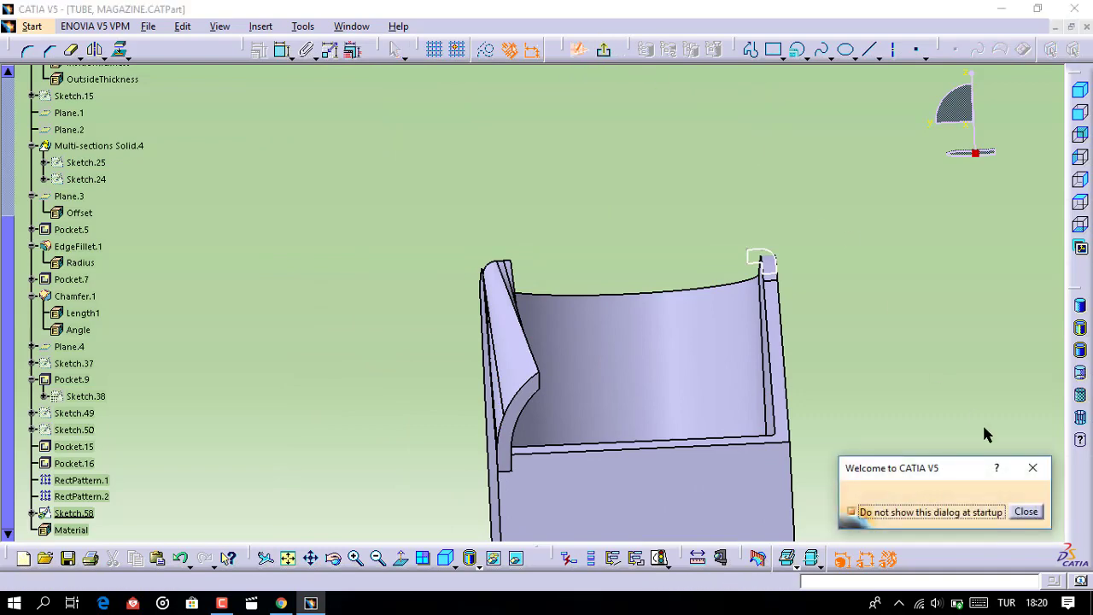
pyautogui.click(1026, 512)
pyautogui.click(603, 48)
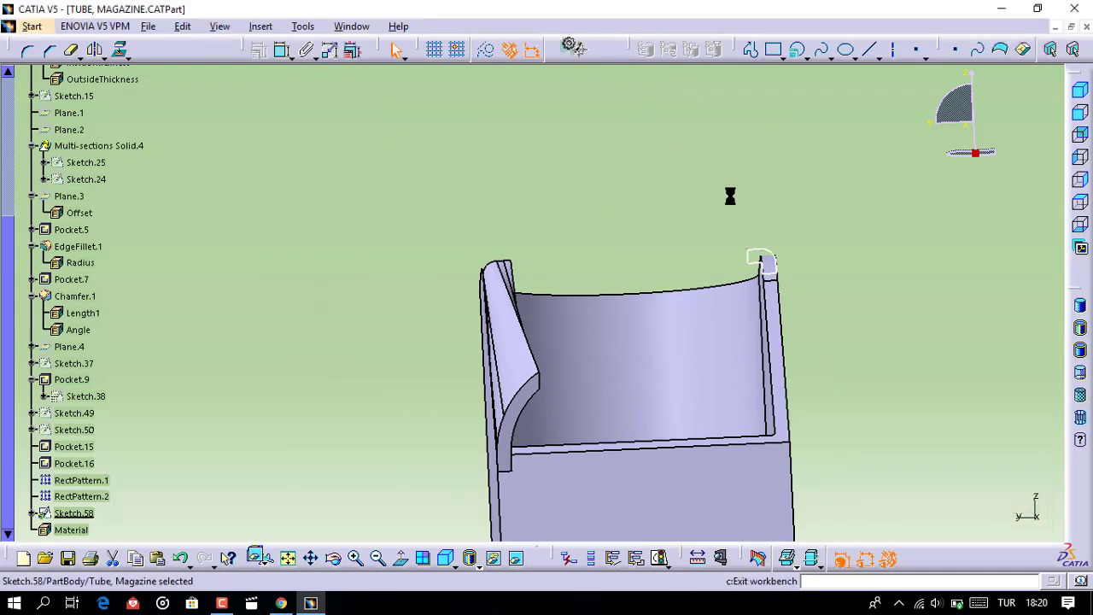
# Copy the 18 lip-profile elements from Sketch.24 and return to the part
pyautogui.click(729, 213)
pyautogui.moveTo(729, 214); pyautogui.dragTo(604, 247, button='middle')
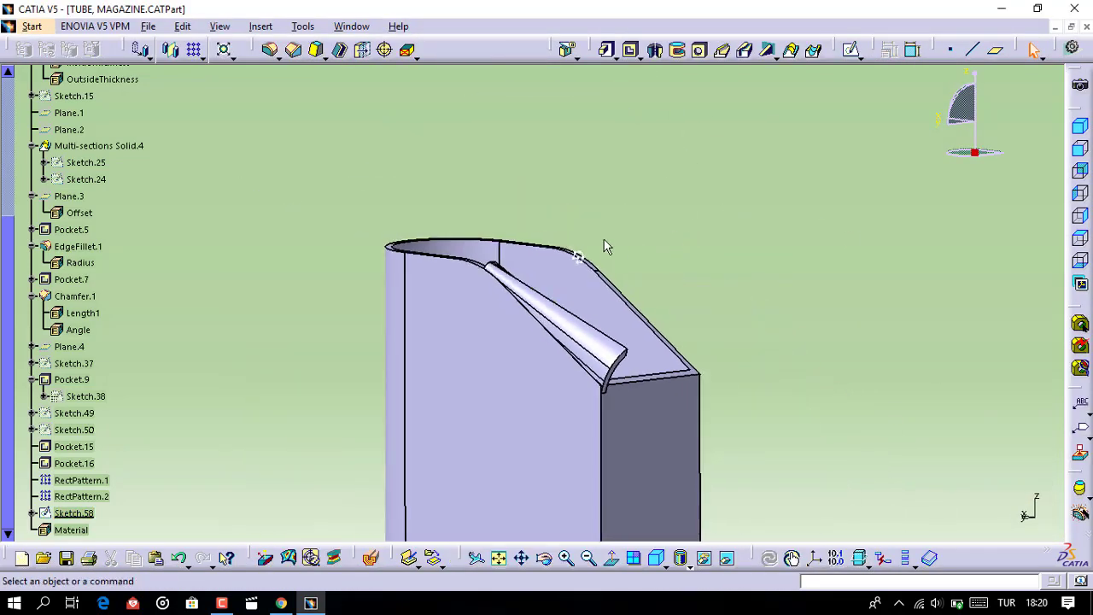
pyautogui.doubleClick(94, 177)
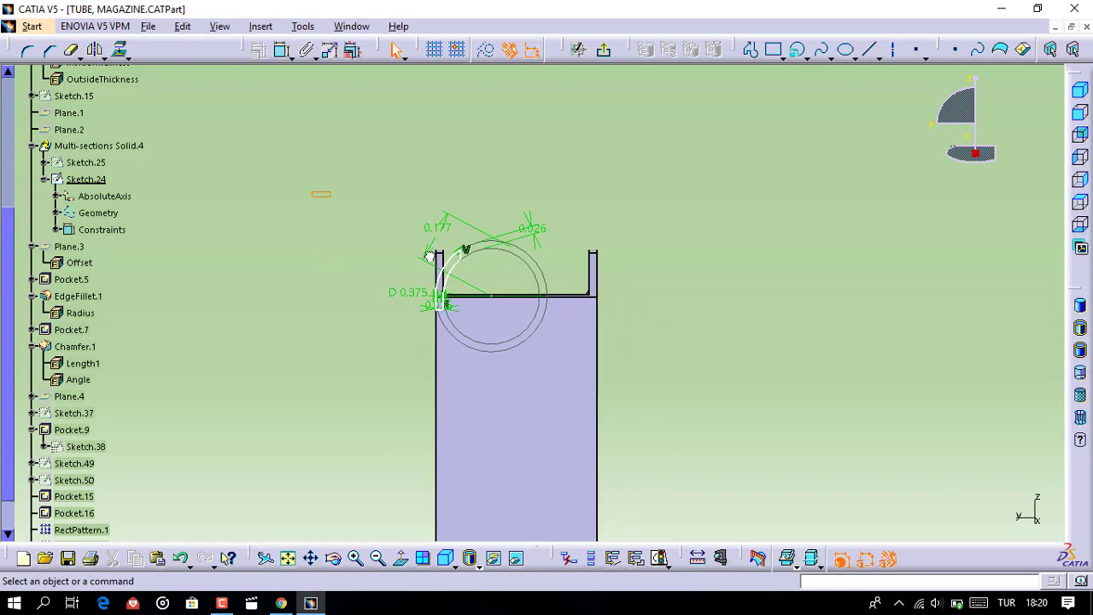
pyautogui.moveTo(312, 192); pyautogui.dragTo(488, 352)
pyautogui.rightClick(453, 267)
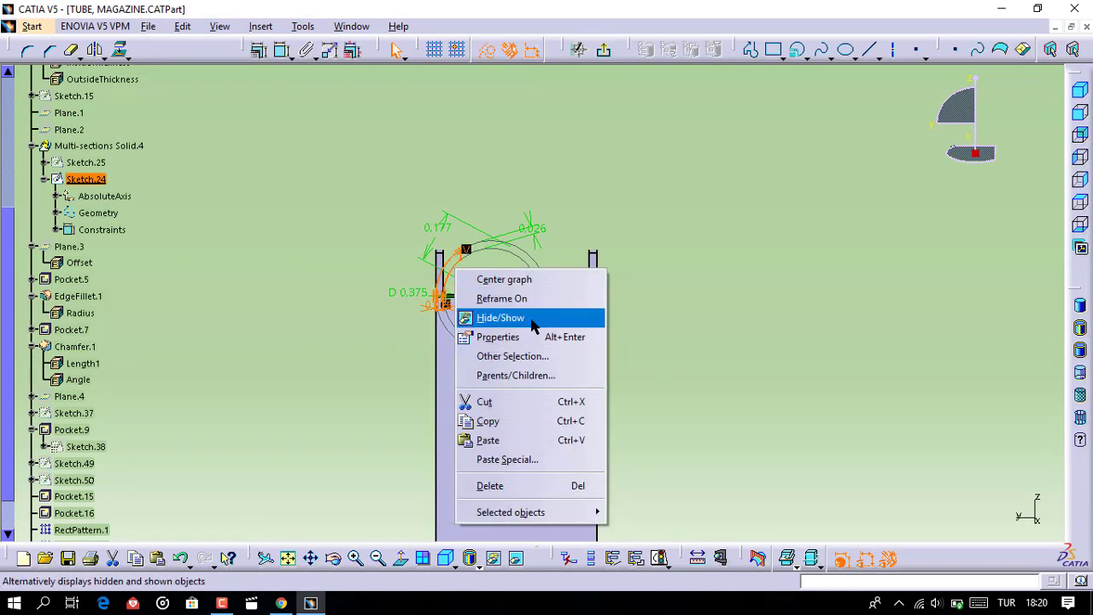
pyautogui.click(512, 421)
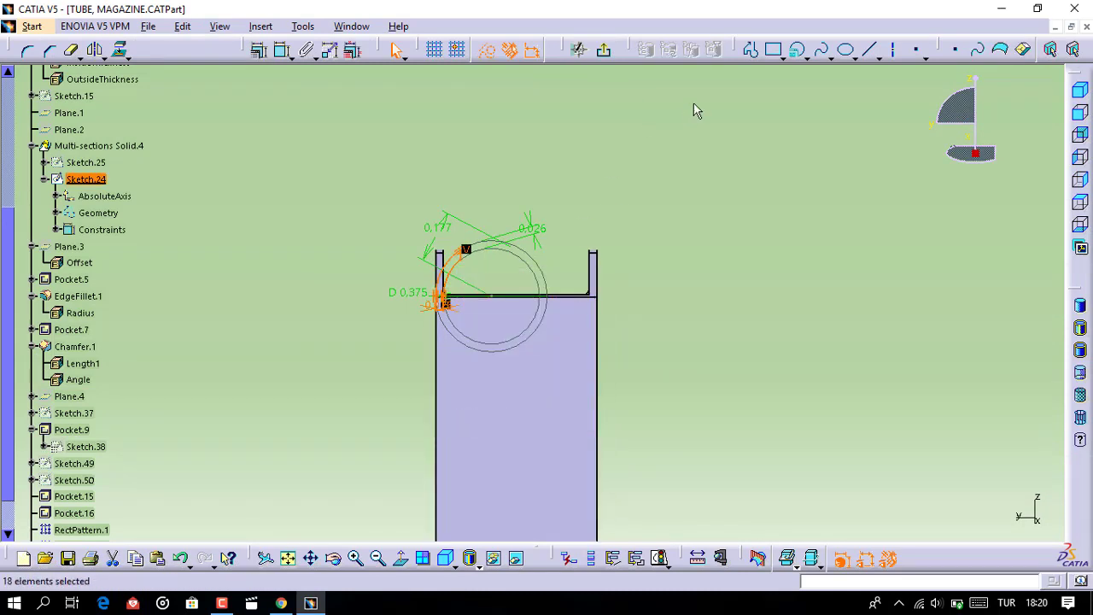
pyautogui.click(604, 49)
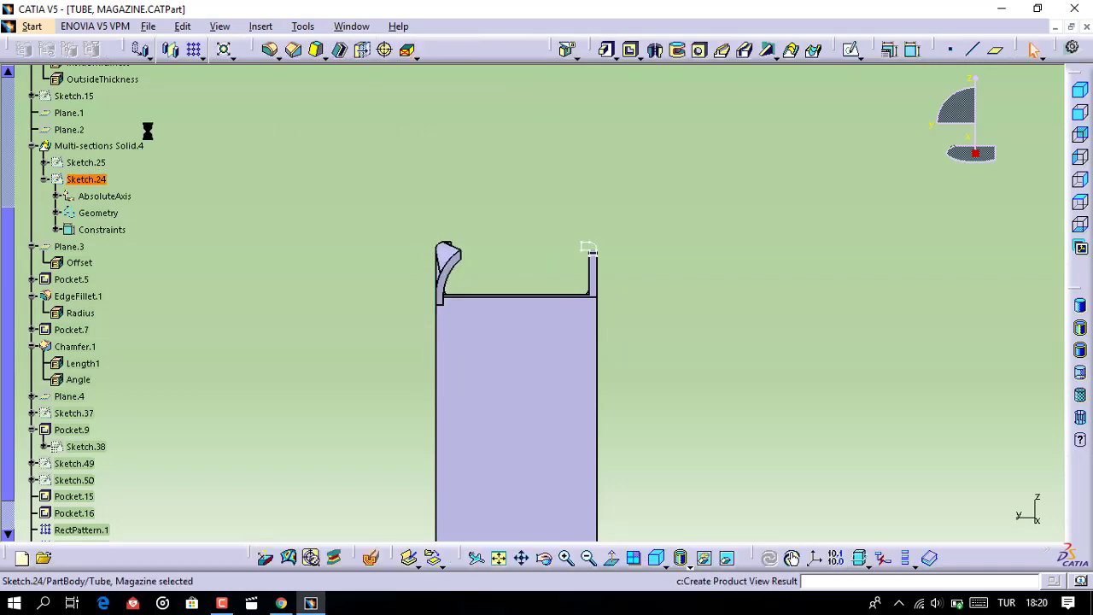
# Check Plane.1's definition unchanged and start a sketch on Plane.1
pyautogui.doubleClick(68, 112)
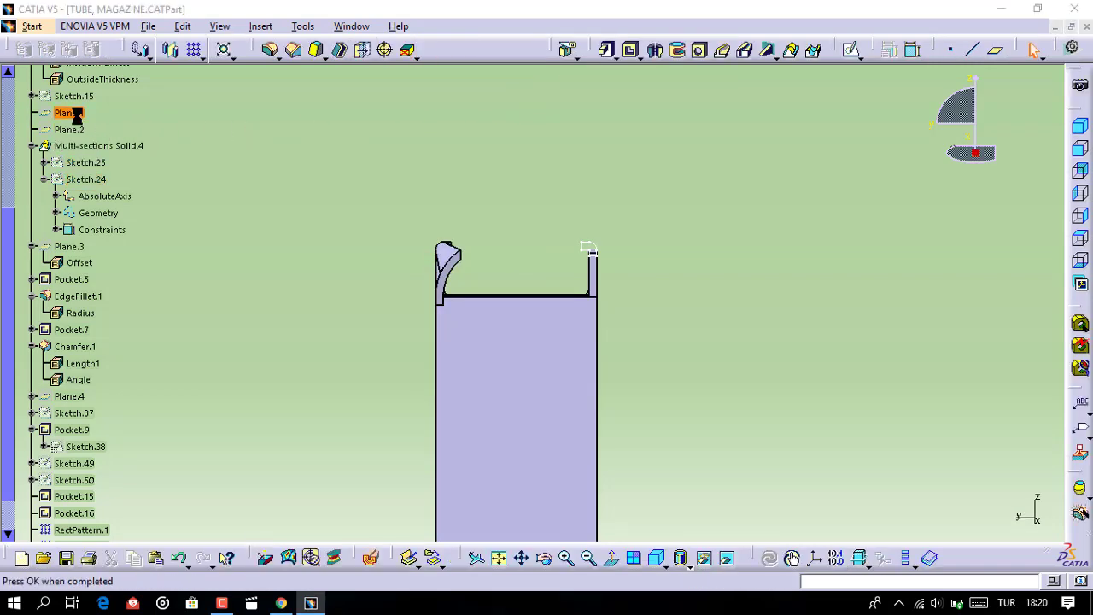
pyautogui.moveTo(487, 391); pyautogui.dragTo(419, 134, button='middle')
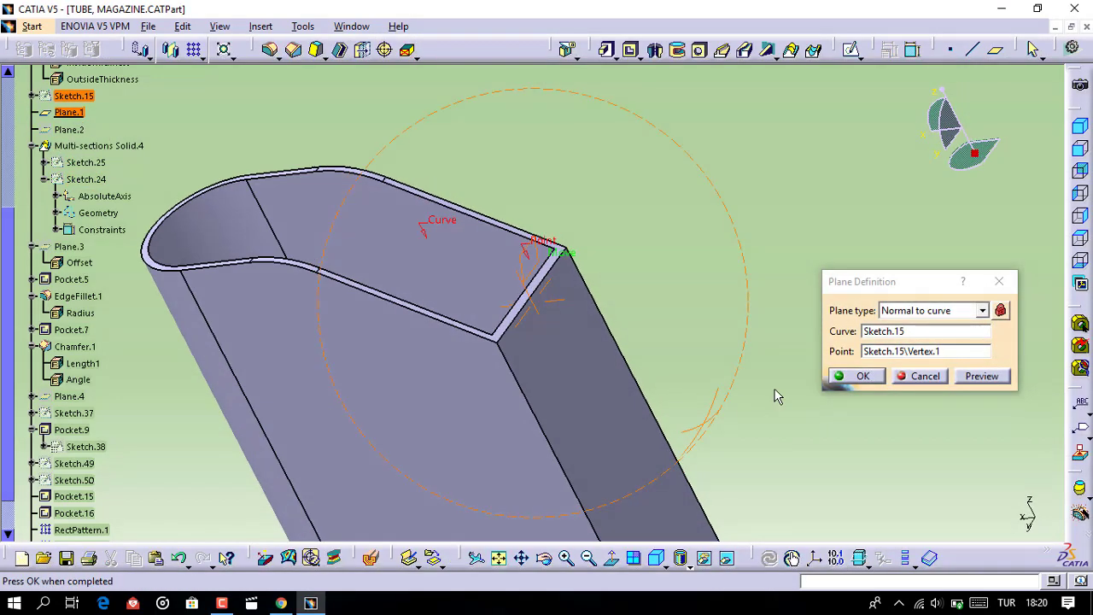
pyautogui.press('Return')
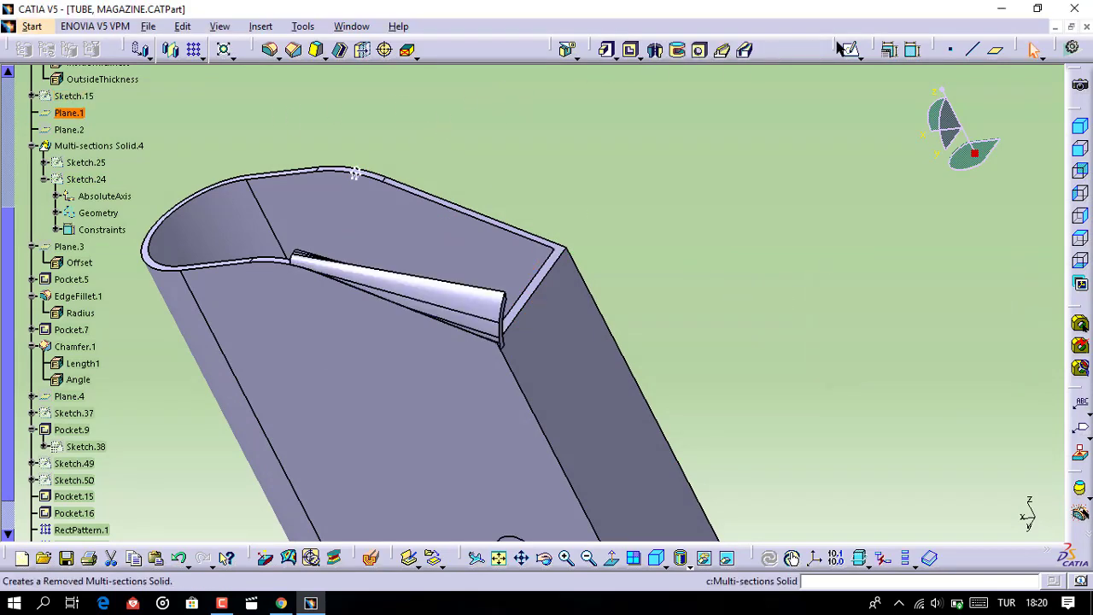
pyautogui.click(850, 49)
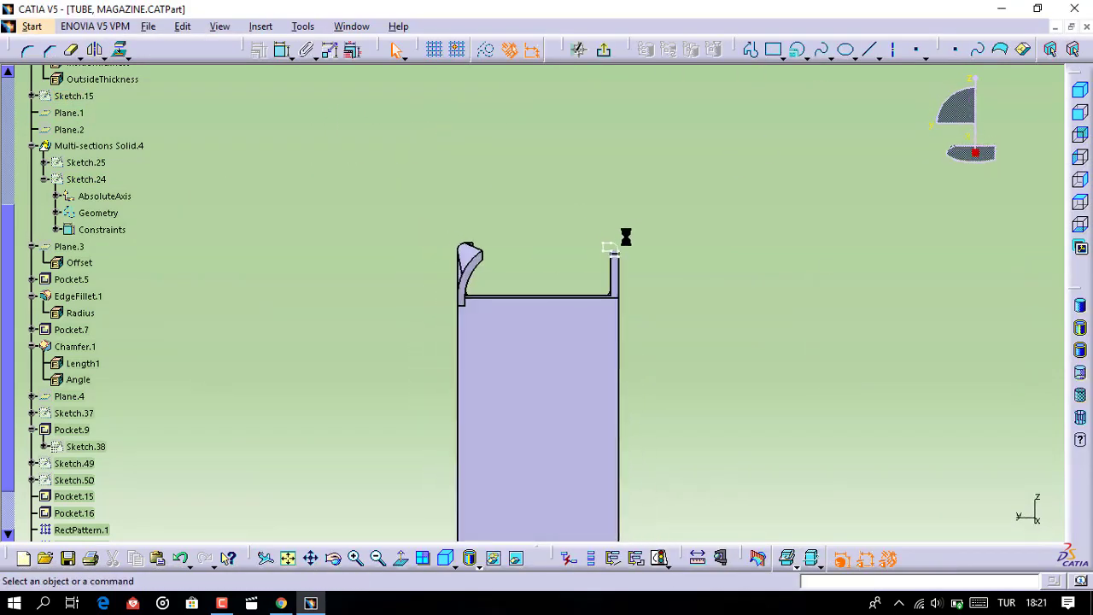
# Mirror the lip profile about the V axis, delete the original outline and circles, and exit
pyautogui.moveTo(626, 237)
pyautogui.mouseDown(button='middle')
pyautogui.moveTo(554, 219)
pyautogui.moveTo(554, 281)
pyautogui.moveTo(600, 222)
pyautogui.mouseUp(button='middle')
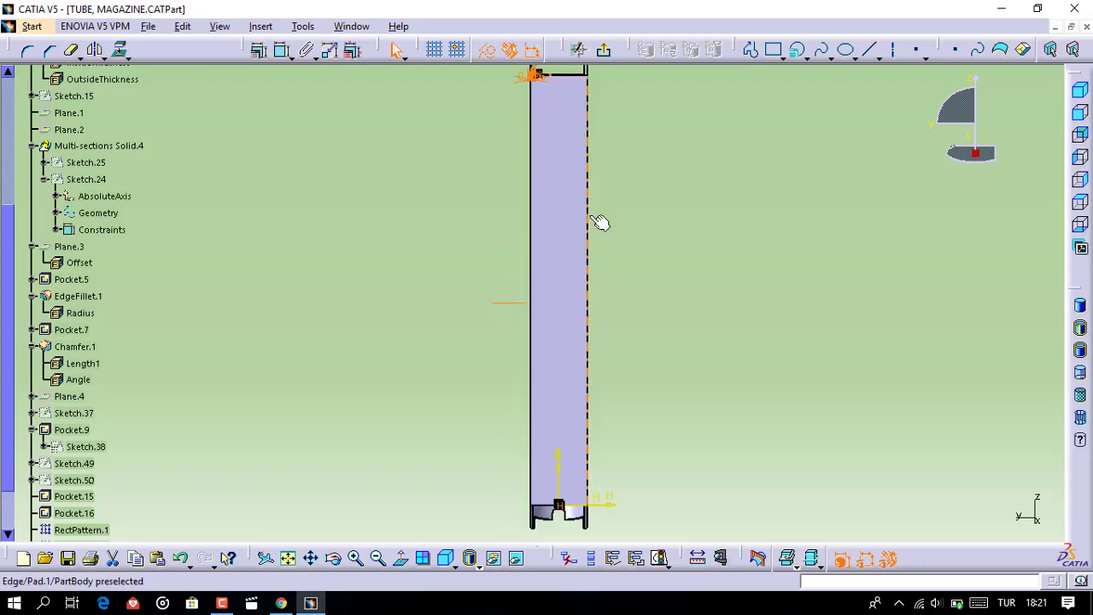
pyautogui.click(95, 50)
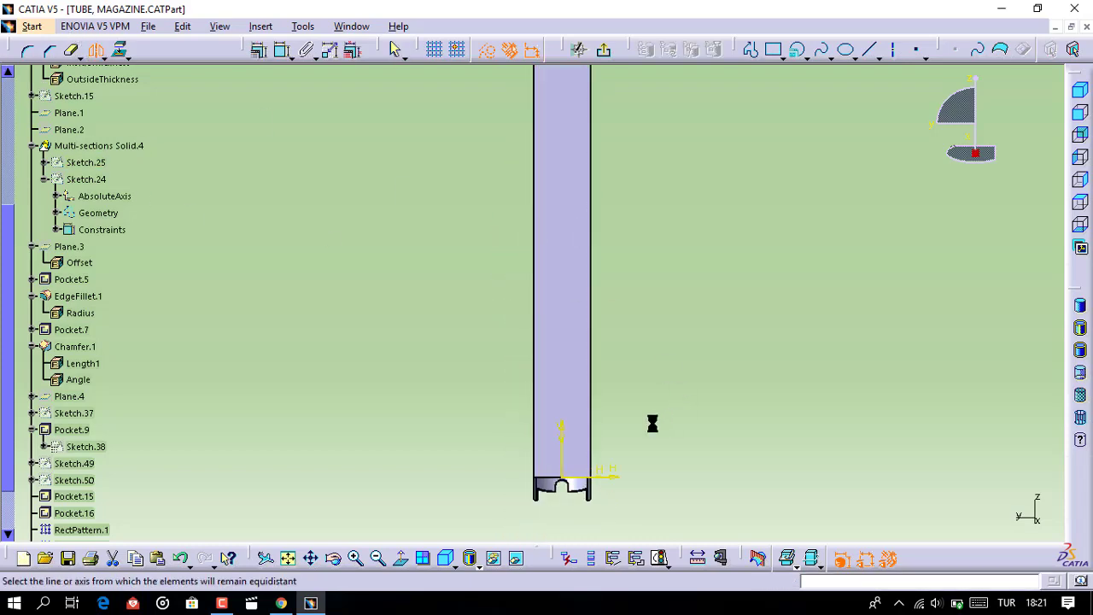
pyautogui.click(561, 439)
pyautogui.moveTo(589, 281); pyautogui.dragTo(441, 191, button='middle')
pyautogui.moveTo(358, 192); pyautogui.dragTo(563, 401)
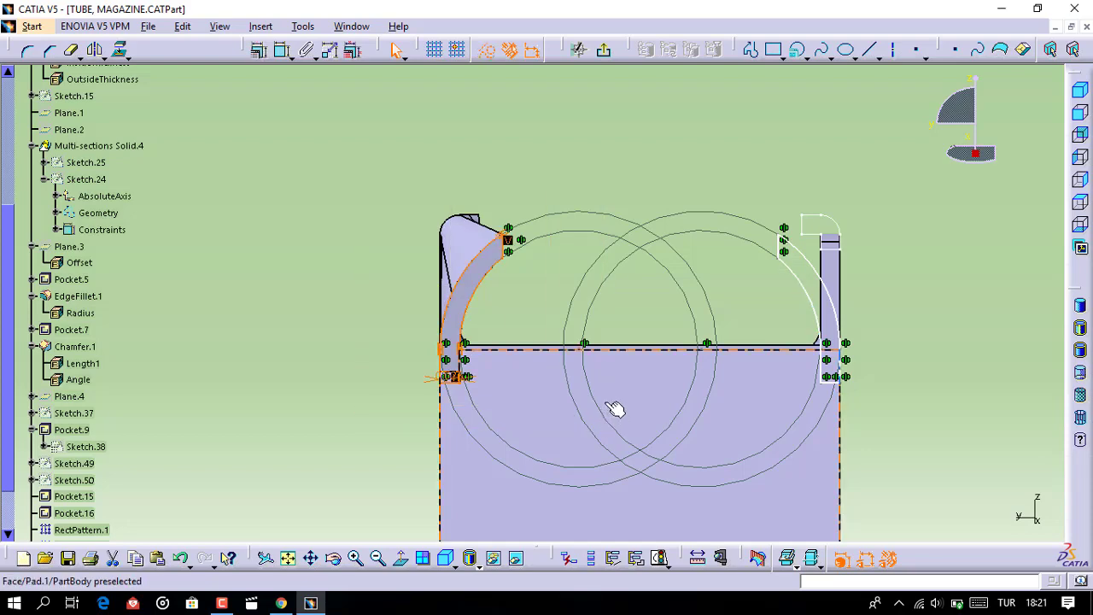
pyautogui.press('Delete')
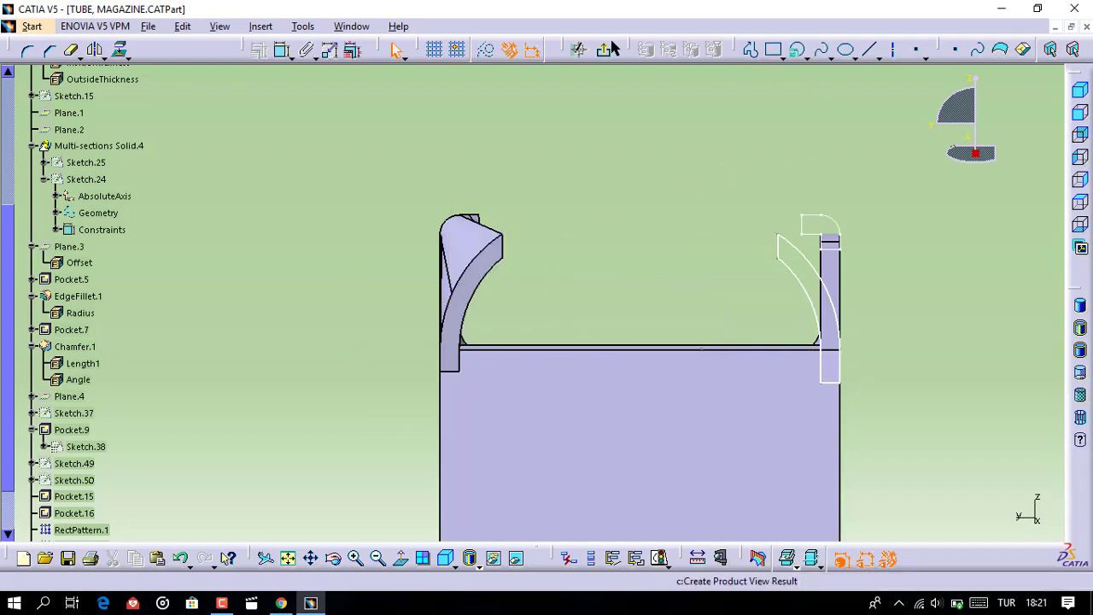
pyautogui.click(605, 49)
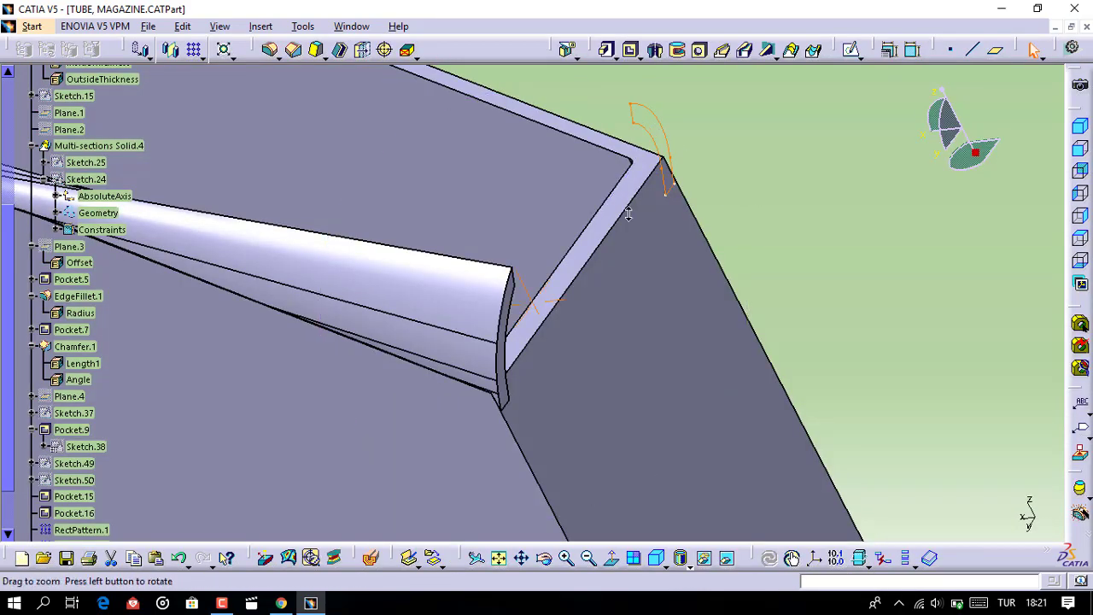
# Create a Multi-sections Solid from Sketch.59 to Sketch.58 with Ratio coupling
pyautogui.moveTo(622, 182)
pyautogui.mouseDown(button='middle')
pyautogui.moveTo(569, 314)
pyautogui.moveTo(722, 319)
pyautogui.moveTo(638, 246)
pyautogui.moveTo(737, 177)
pyautogui.mouseUp(button='middle')
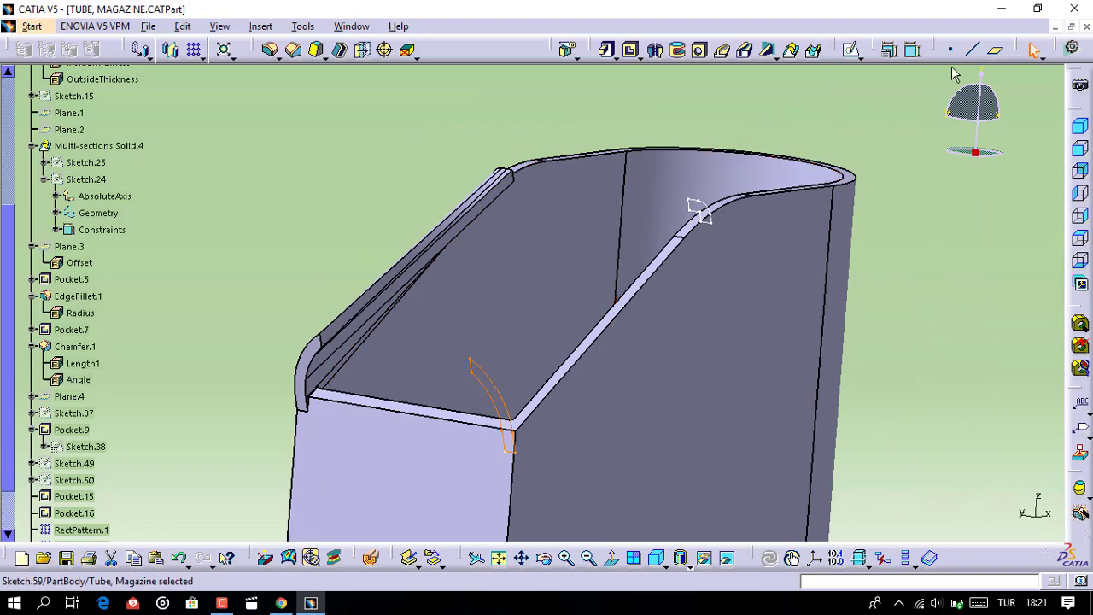
pyautogui.click(792, 56)
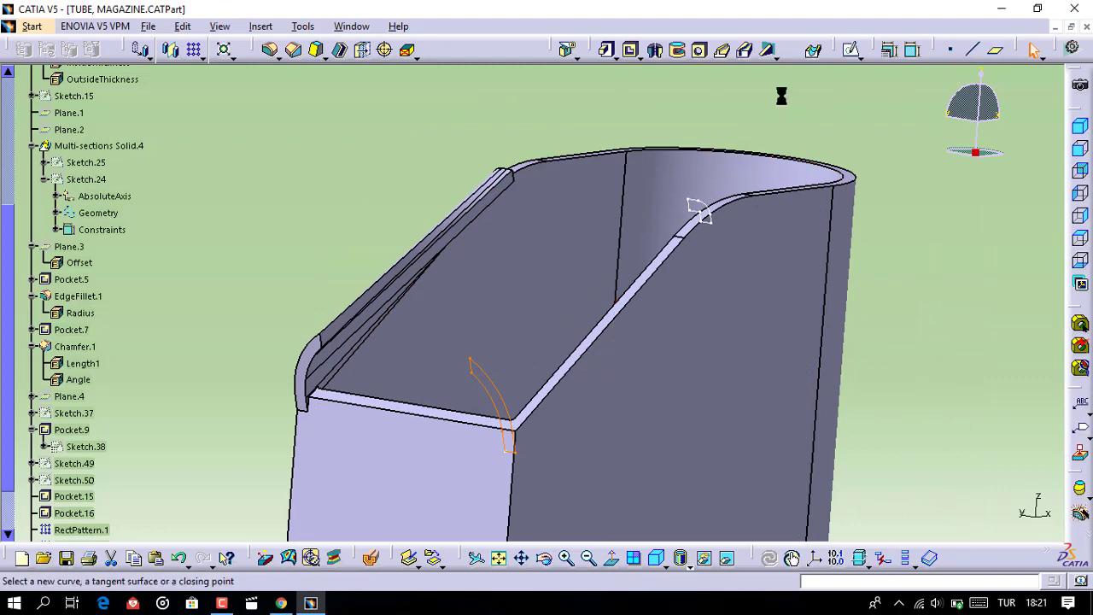
pyautogui.click(715, 208)
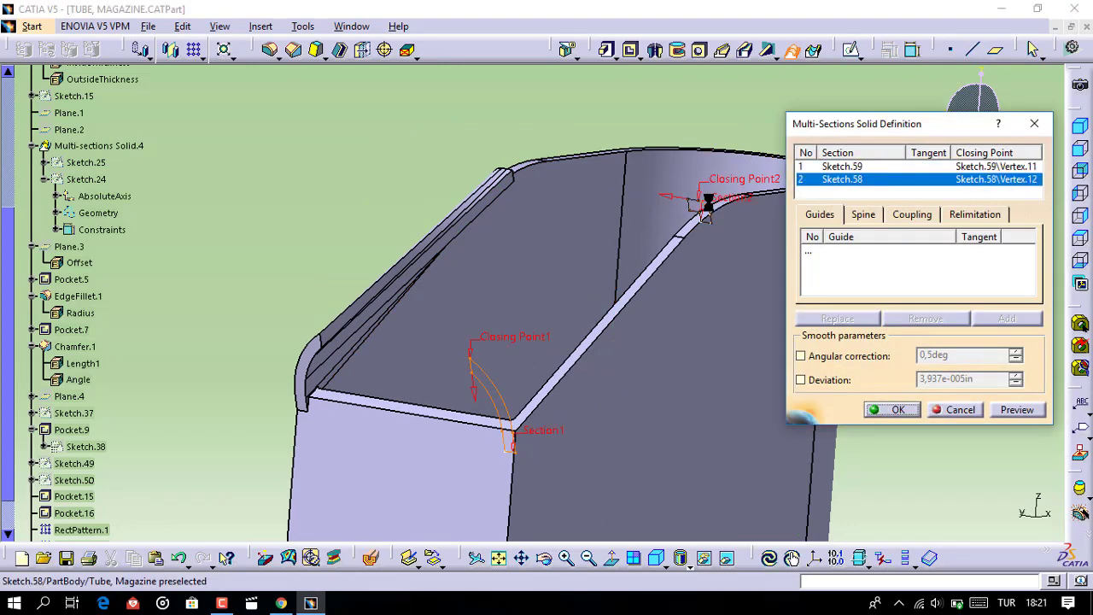
pyautogui.click(912, 214)
pyautogui.click(952, 237)
pyautogui.click(939, 251)
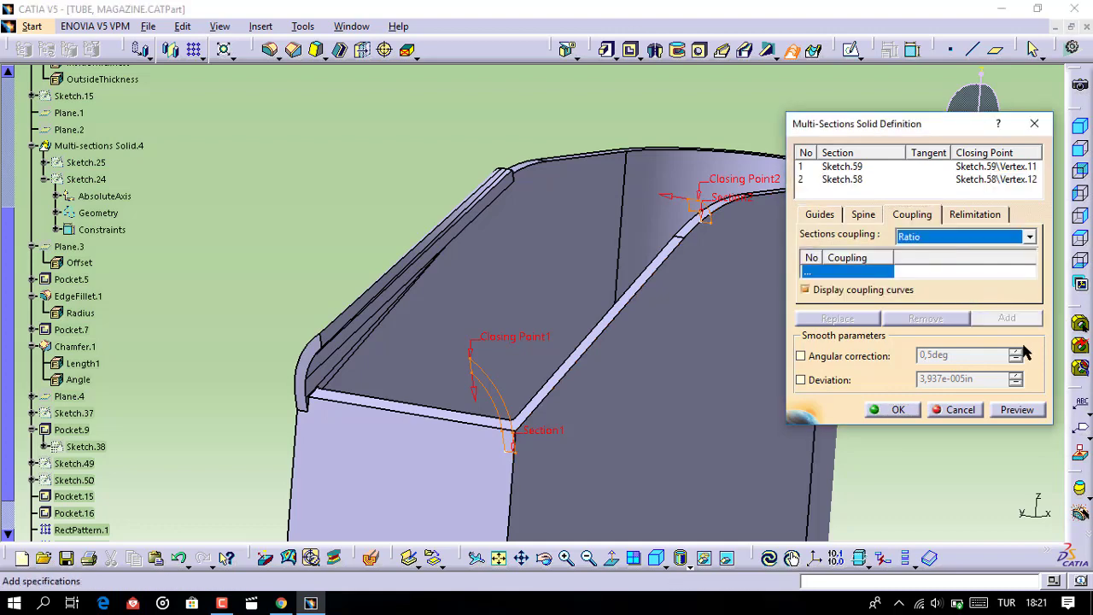
pyautogui.click(1017, 410)
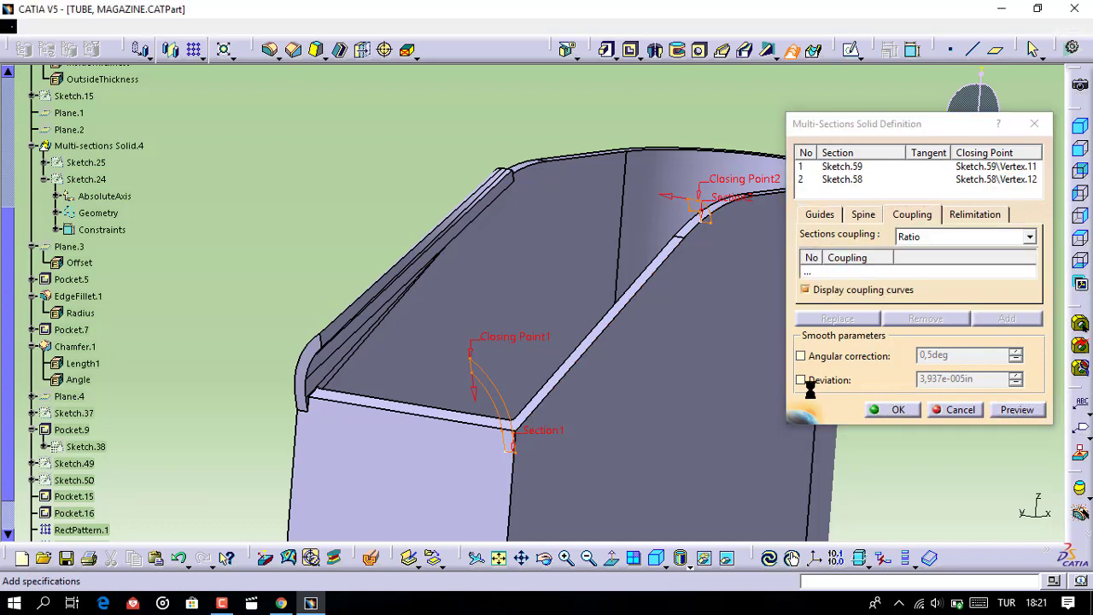
pyautogui.click(903, 412)
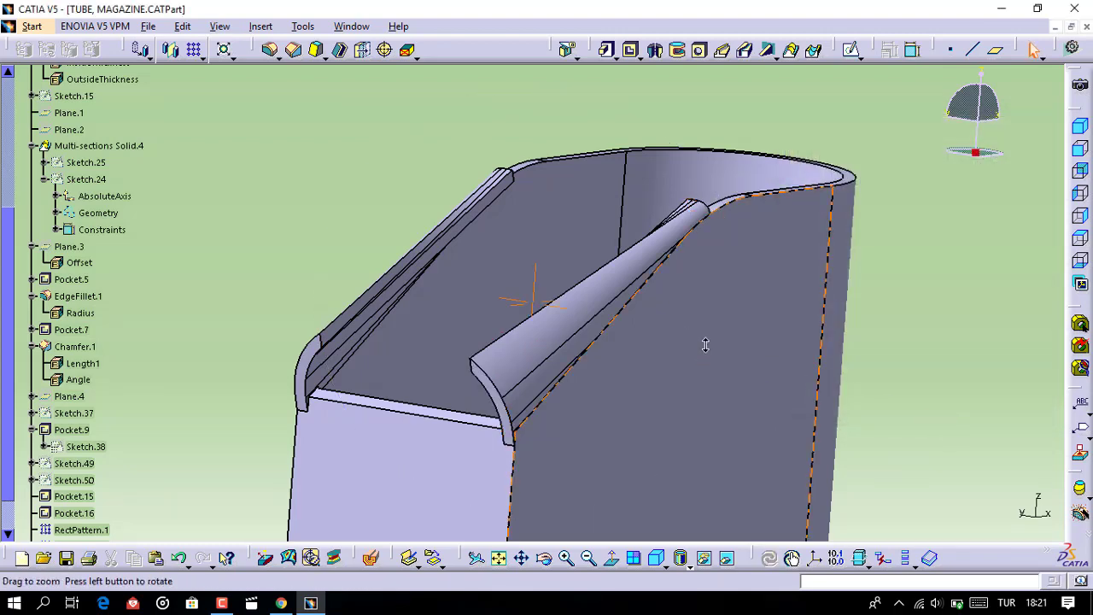
pyautogui.moveTo(706, 339)
pyautogui.mouseDown(button='middle')
pyautogui.moveTo(716, 367)
pyautogui.moveTo(575, 97)
pyautogui.moveTo(590, 251)
pyautogui.moveTo(547, 359)
pyautogui.moveTo(549, 461)
pyautogui.moveTo(487, 283)
pyautogui.moveTo(219, 183)
pyautogui.mouseUp(button='middle')
# Toggle Hide/Show on the zx, yz and xy planes, then select the zx plane at the tube's base
pyautogui.scroll(3, 67, 152)
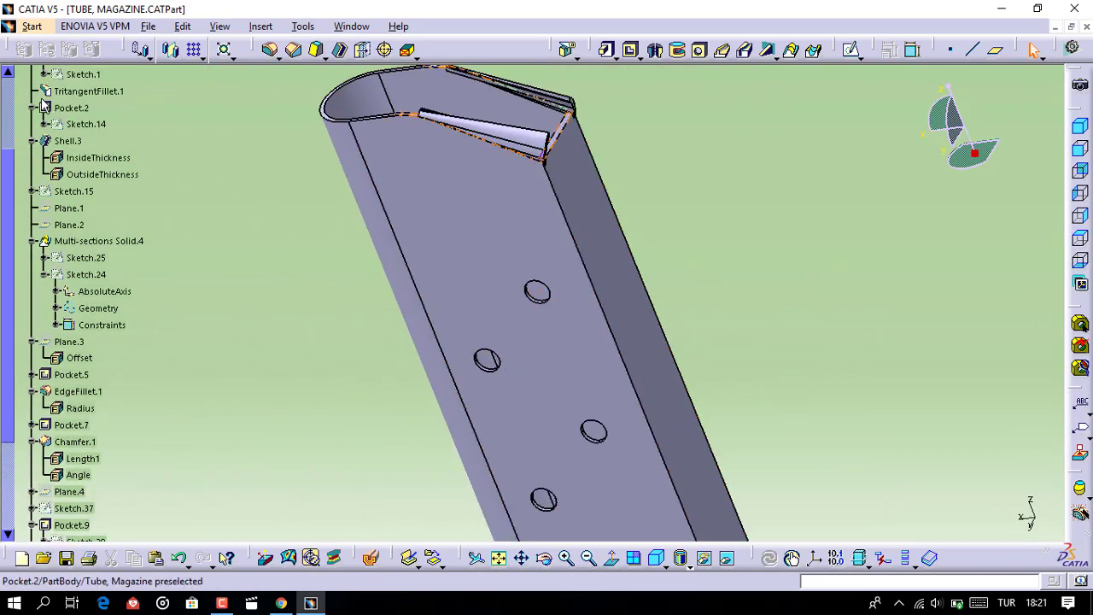
pyautogui.scroll(3, 67, 152)
pyautogui.scroll(3, 66, 152)
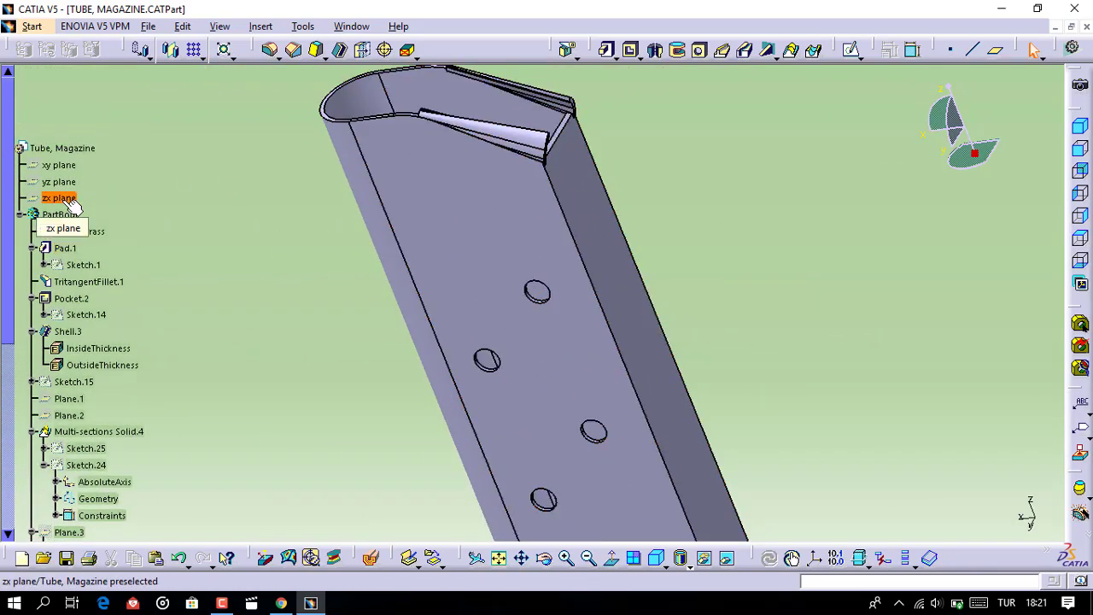
pyautogui.click(68, 199)
pyautogui.rightClick(71, 201)
pyautogui.click(102, 248)
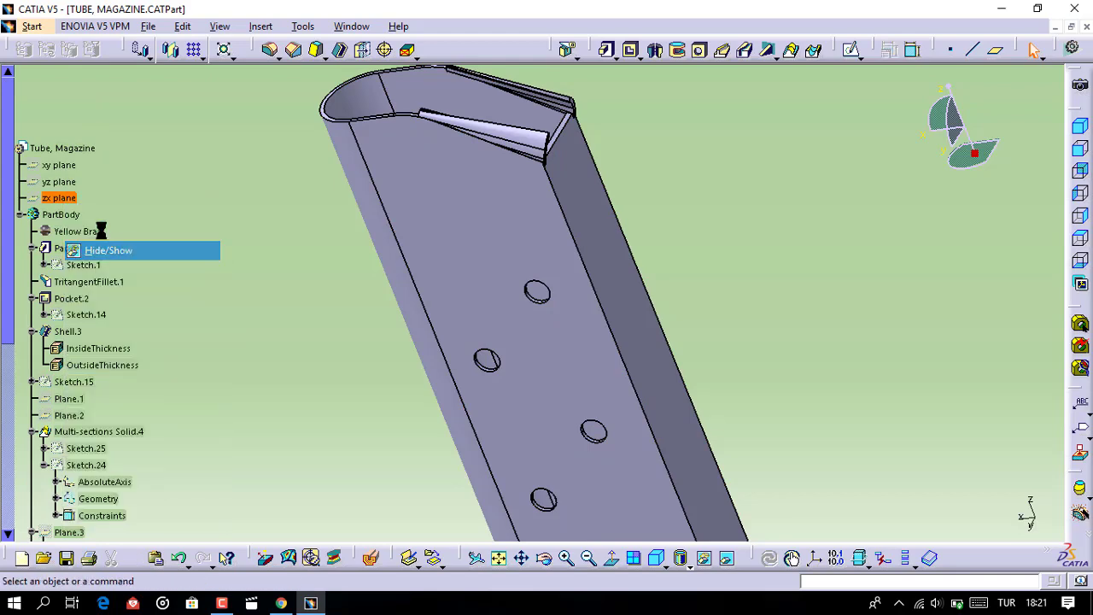
pyautogui.click(59, 182)
pyautogui.rightClick(60, 183)
pyautogui.click(103, 231)
pyautogui.click(58, 165)
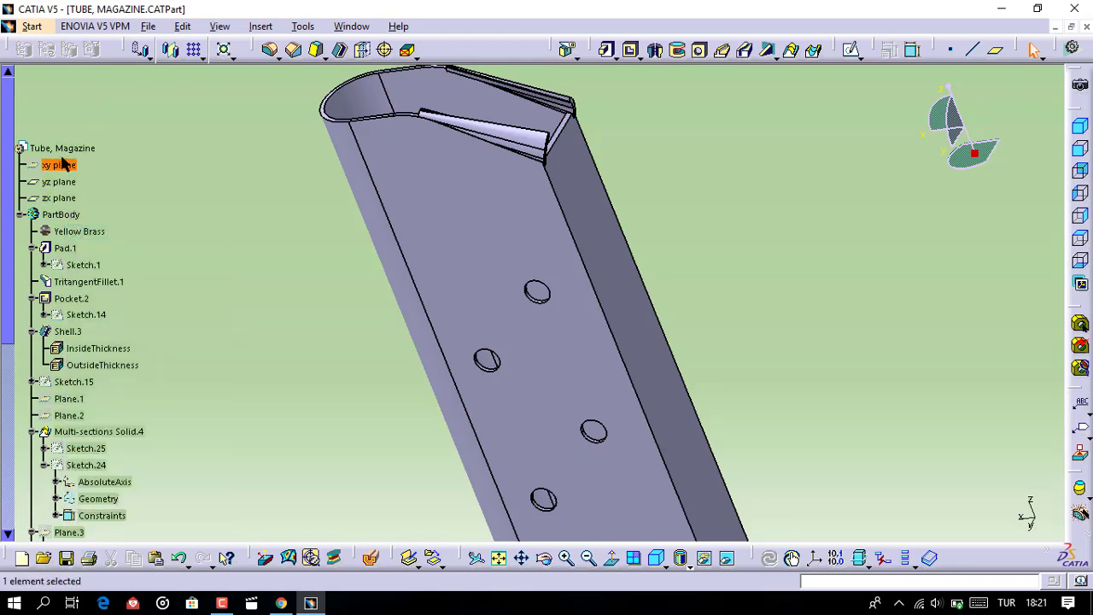
pyautogui.rightClick(56, 162)
pyautogui.click(102, 207)
pyautogui.moveTo(219, 146)
pyautogui.mouseDown(button='middle')
pyautogui.moveTo(364, 118)
pyautogui.moveTo(644, 400)
pyautogui.mouseUp(button='middle')
pyautogui.click(647, 398)
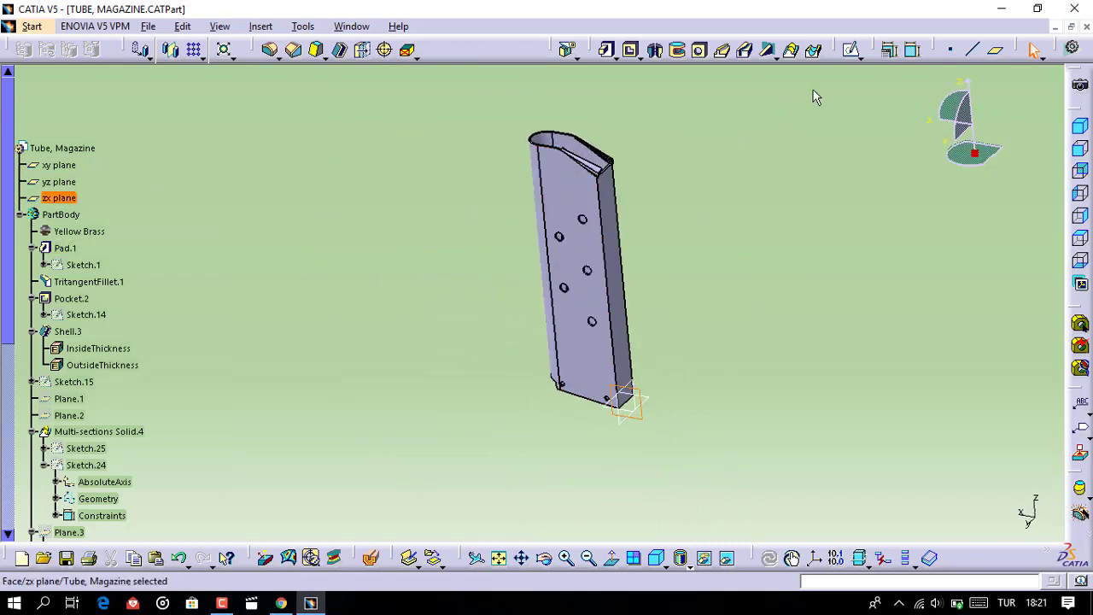
# Start a sketch on the zx plane and draw the first profile line up to height 4.712
pyautogui.click(853, 51)
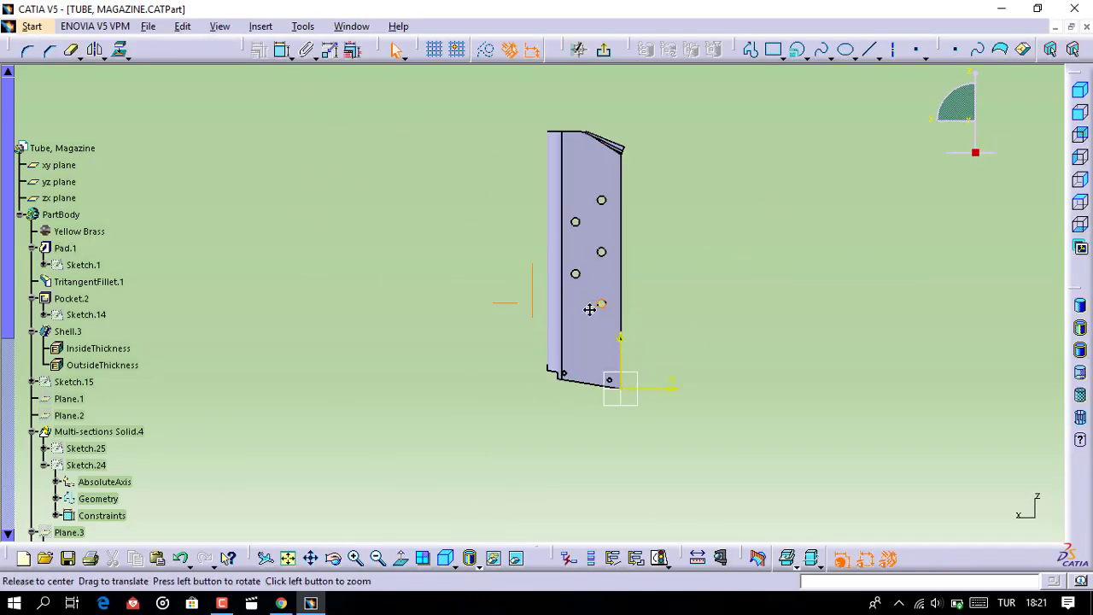
pyautogui.moveTo(592, 310)
pyautogui.mouseDown(button='middle')
pyautogui.moveTo(573, 337)
pyautogui.moveTo(597, 337)
pyautogui.moveTo(592, 310)
pyautogui.moveTo(646, 274)
pyautogui.mouseUp(button='middle')
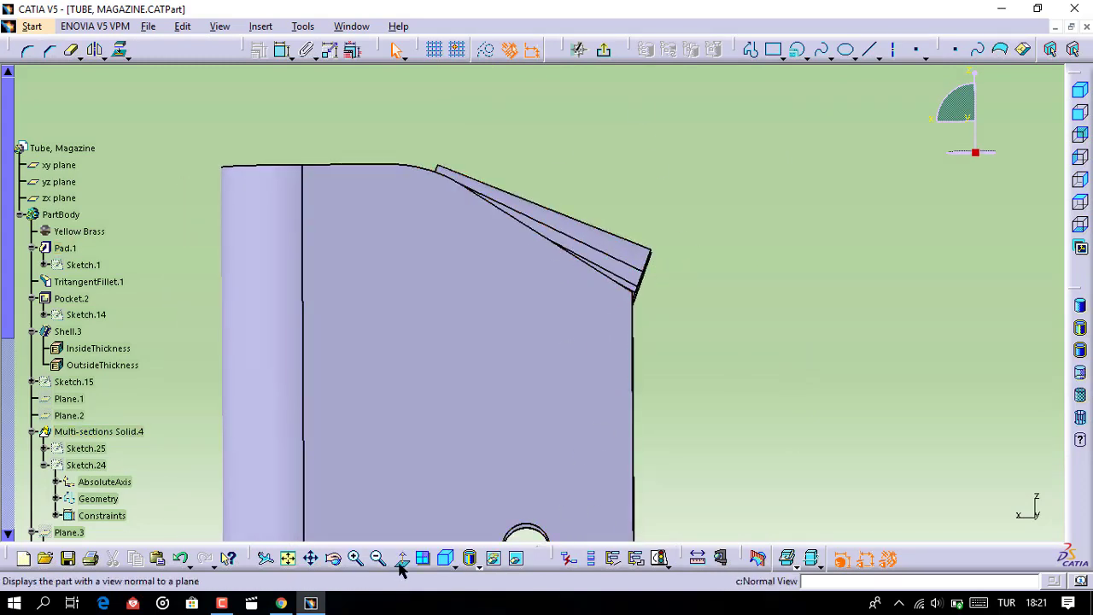
pyautogui.moveTo(654, 375)
pyautogui.mouseDown(button='middle')
pyautogui.moveTo(629, 342)
pyautogui.moveTo(631, 320)
pyautogui.mouseUp(button='middle')
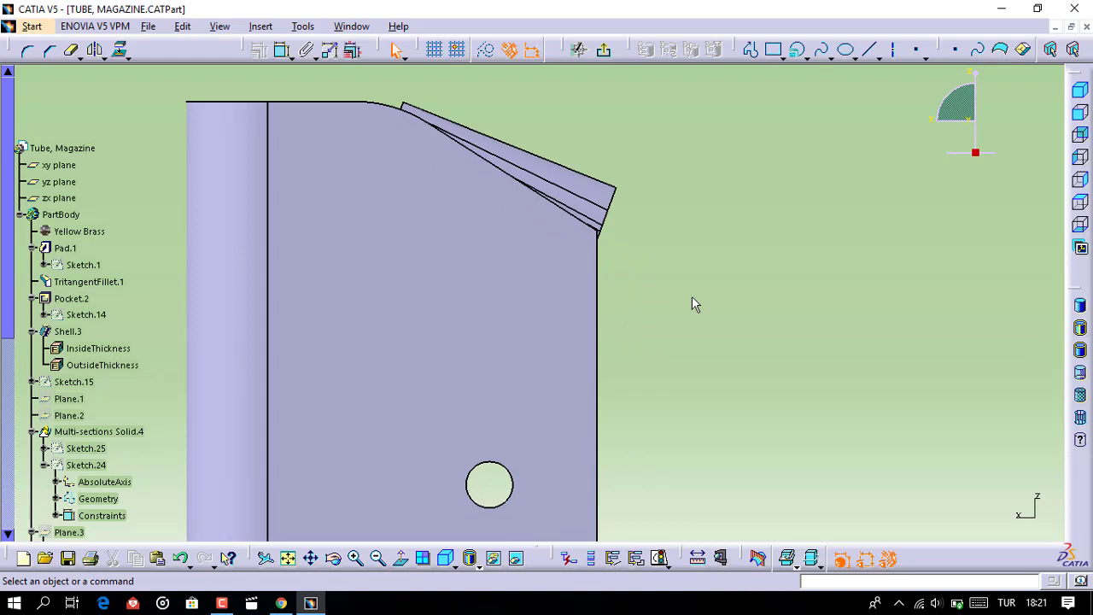
pyautogui.click(751, 51)
pyautogui.write('4.271')
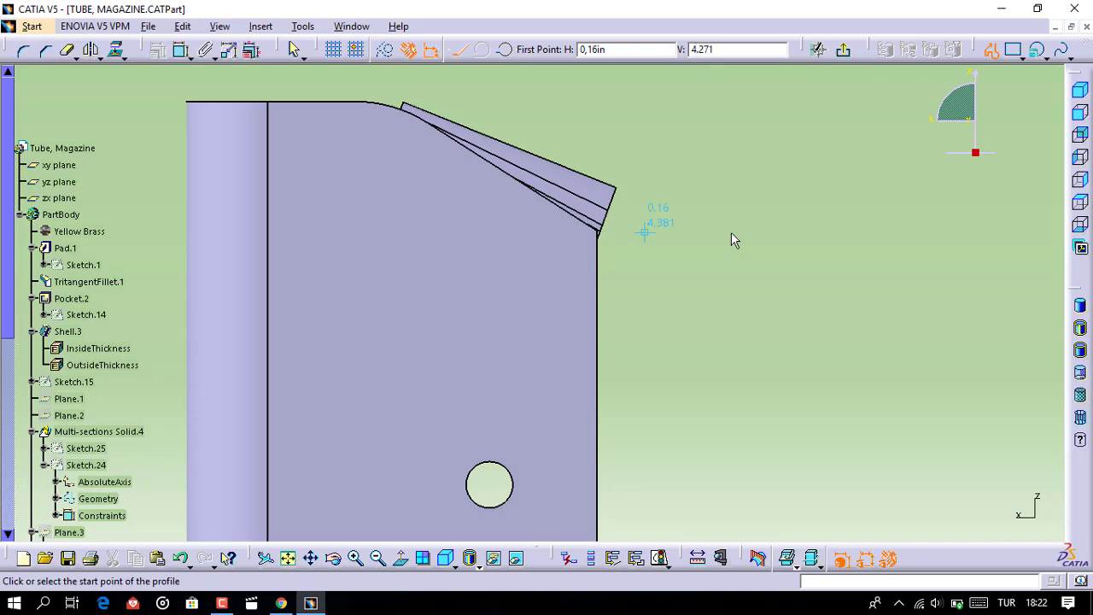
pyautogui.write('4.712')
pyautogui.press('Return')
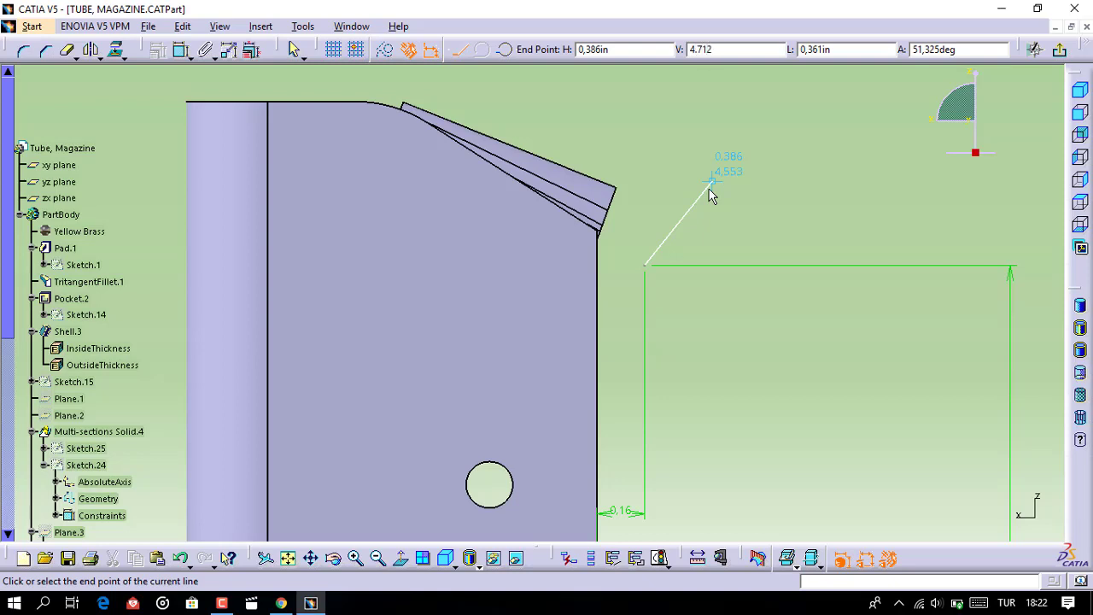
pyautogui.press('Tab')
pyautogui.press('Tab')
pyautogui.press('Tab')
pyautogui.write('0.16')
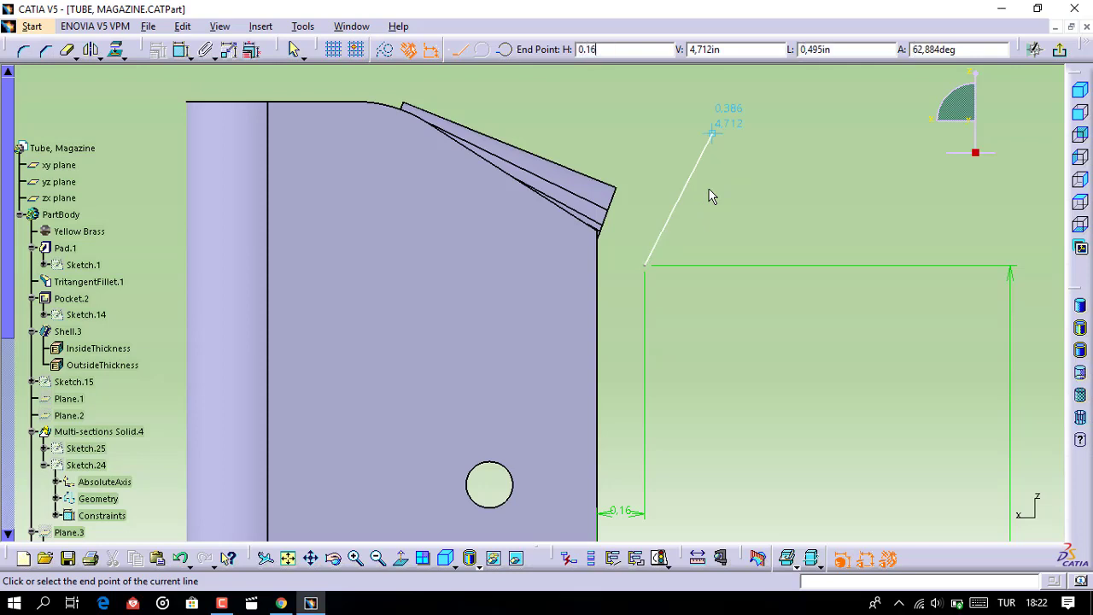
pyautogui.press('Return')
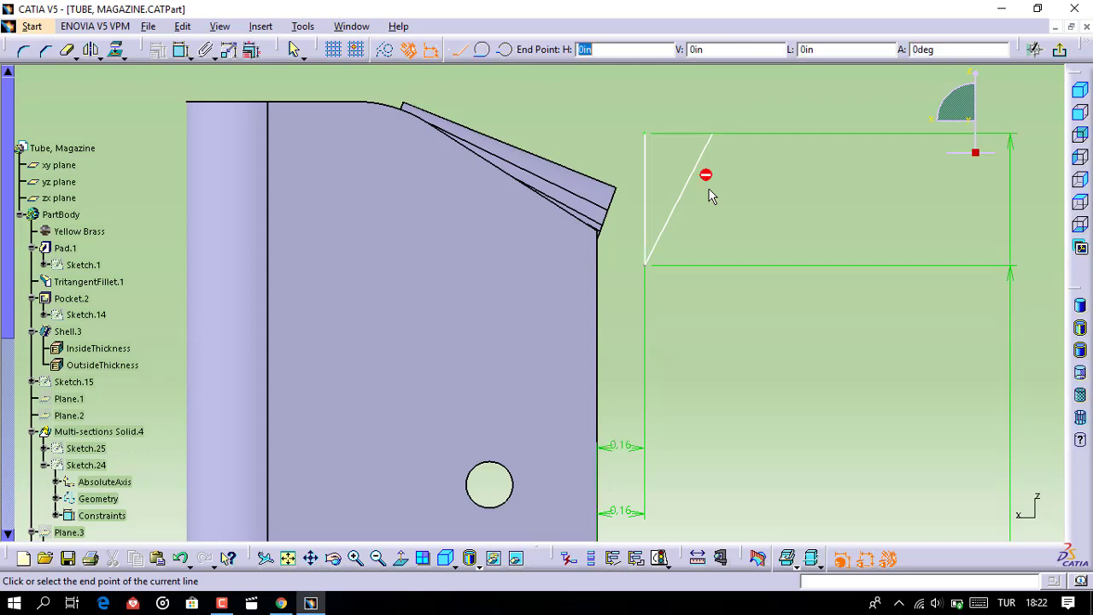
# Finish the 0.16 in wide rectangle down to 4.271, close it, and exit the sketch
pyautogui.write('0')
pyautogui.press('Tab')
pyautogui.write('4.712')
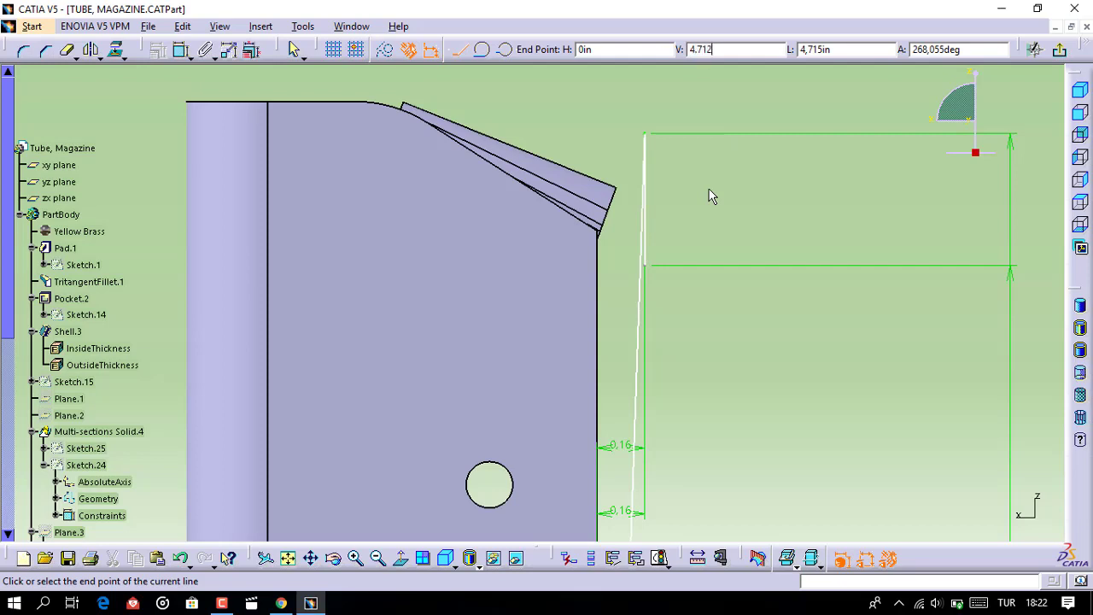
pyautogui.press('Return')
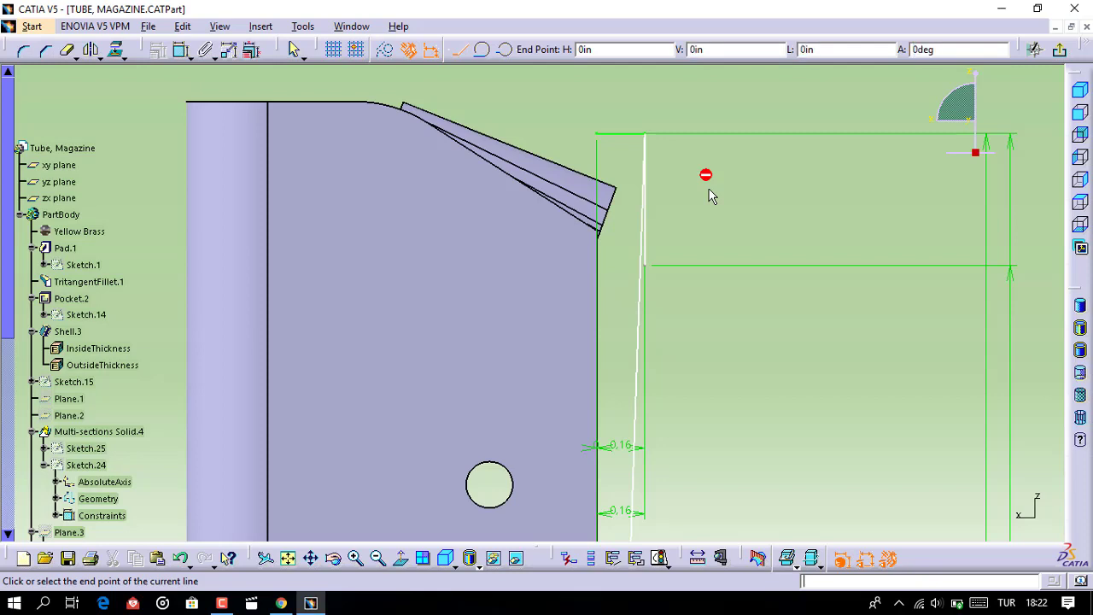
pyautogui.press('Tab')
pyautogui.write('4.271')
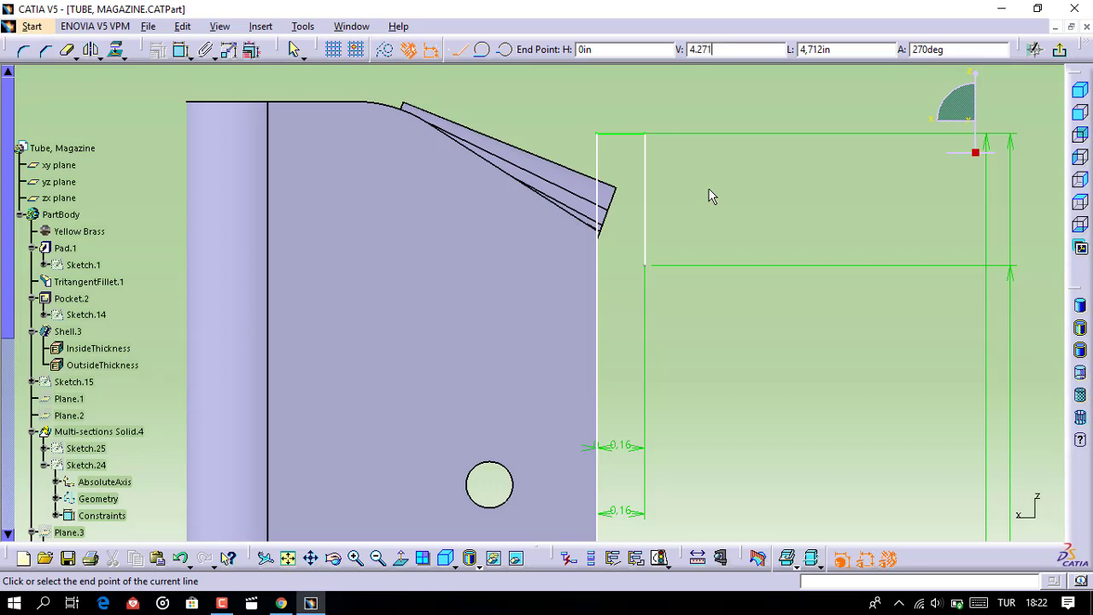
pyautogui.press('Return')
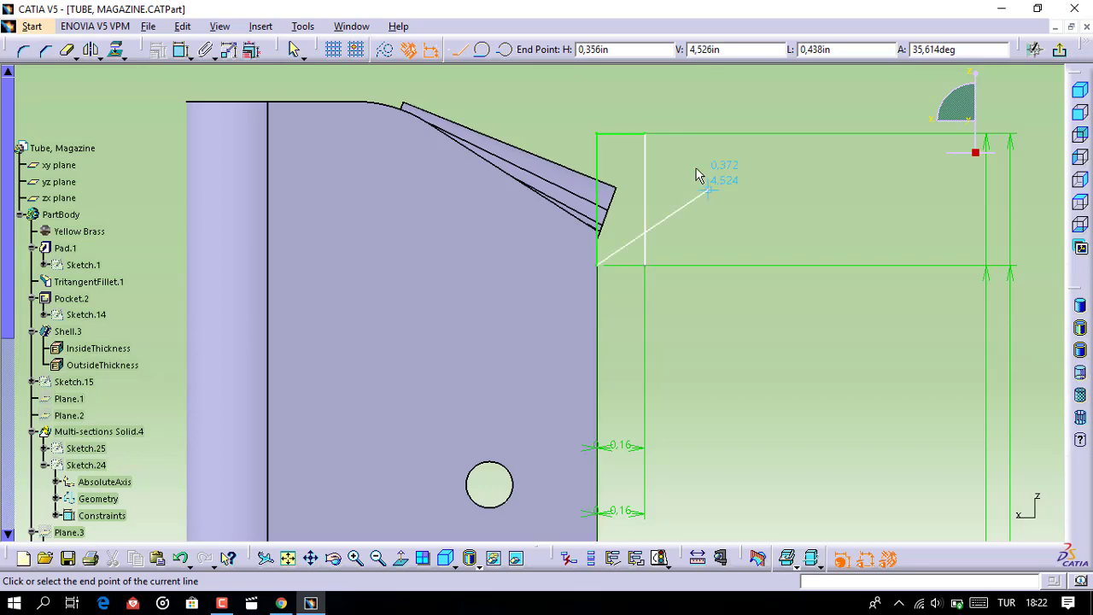
pyautogui.click(653, 274)
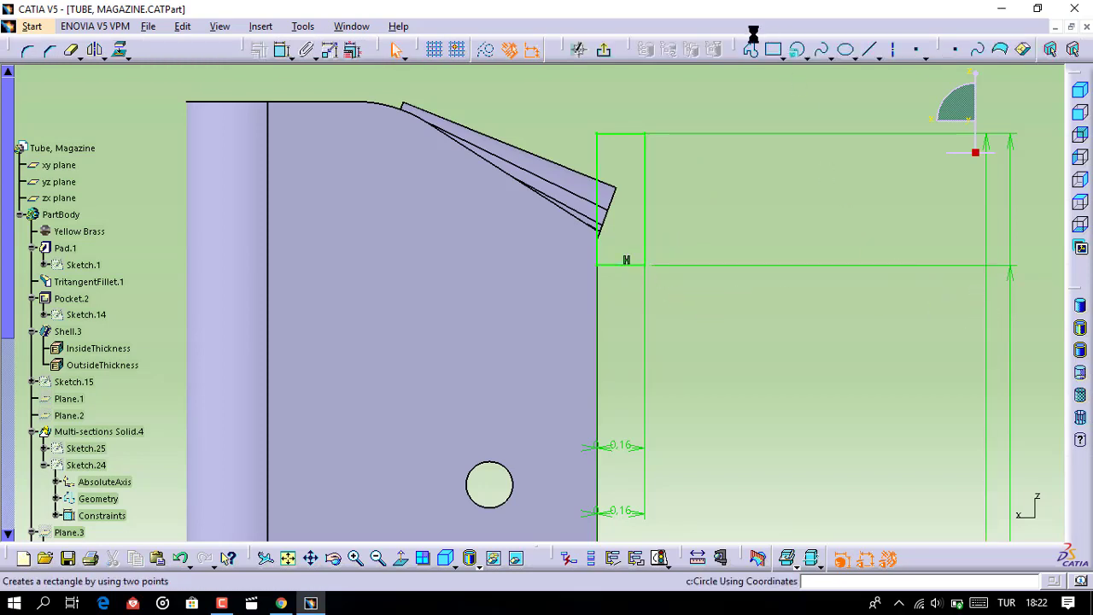
pyautogui.click(604, 48)
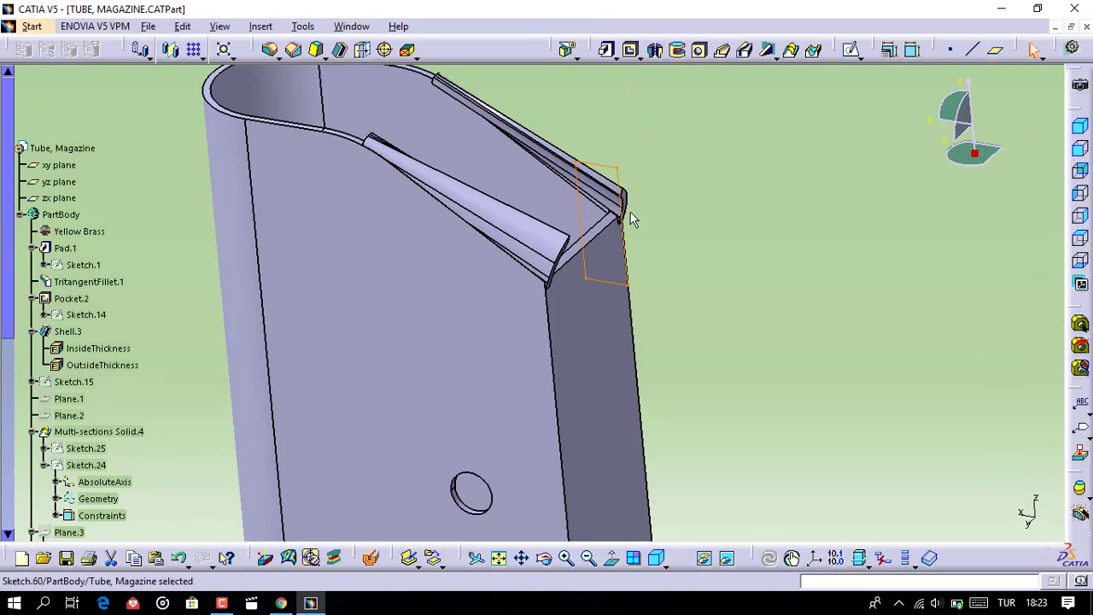
# Pocket Sketch.60 1.271 in deep with Mirrored extent so it cuts both sides
pyautogui.click(630, 49)
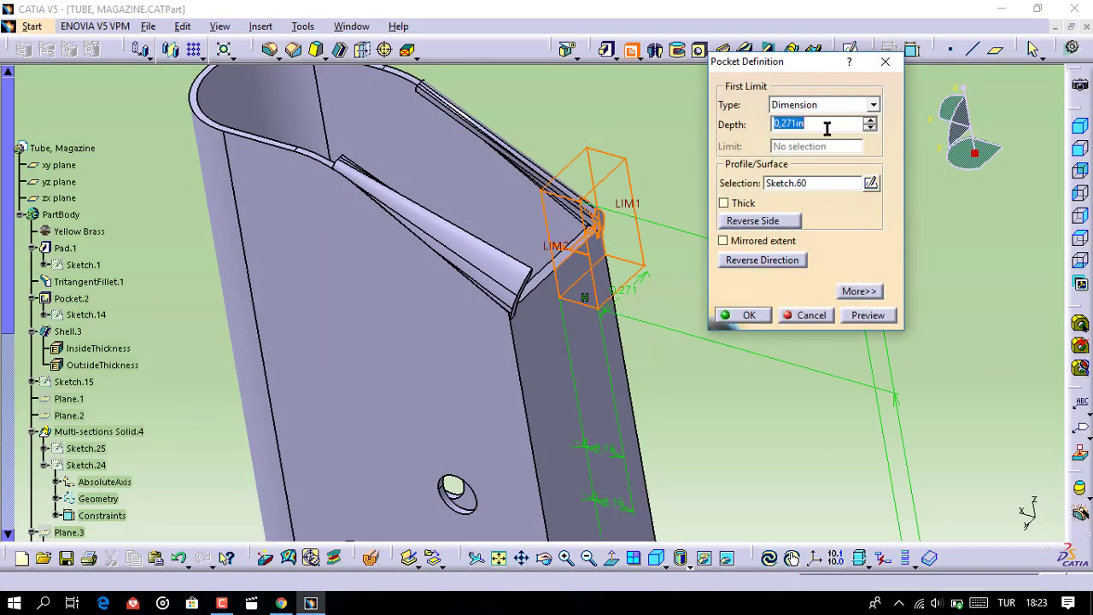
pyautogui.click(869, 121)
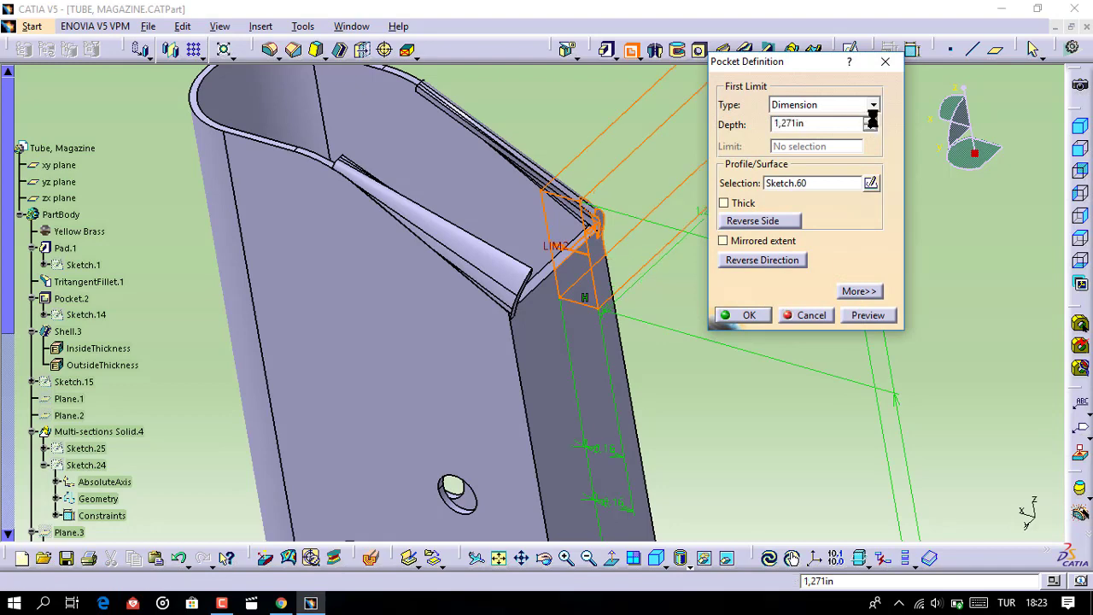
pyautogui.click(723, 240)
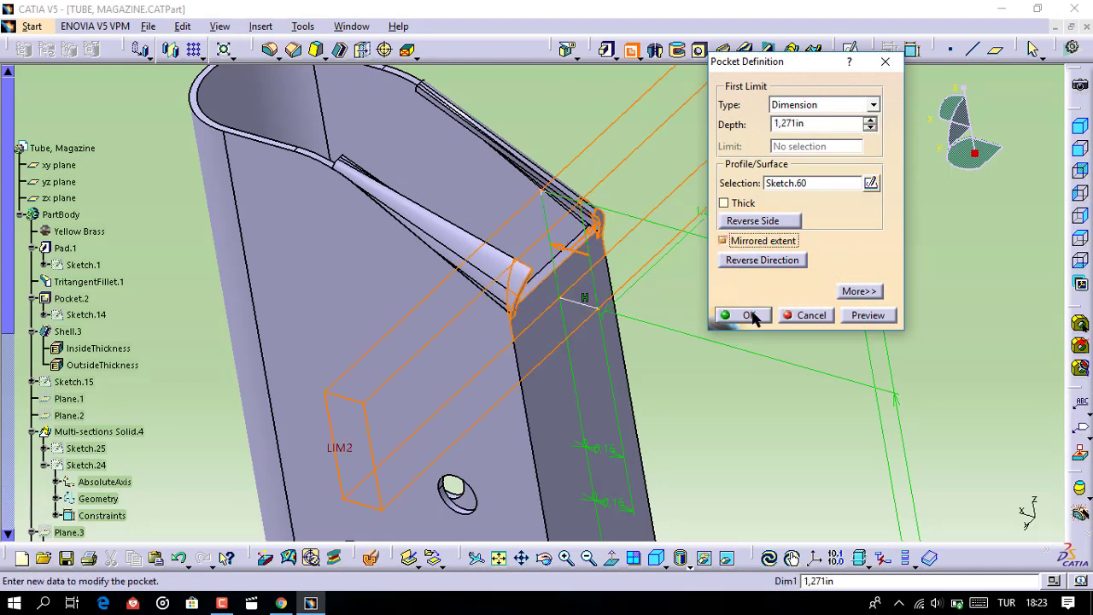
pyautogui.click(749, 314)
pyautogui.moveTo(547, 364)
pyautogui.mouseDown(button='middle')
pyautogui.moveTo(526, 312)
pyautogui.moveTo(476, 293)
pyautogui.mouseUp(button='middle')
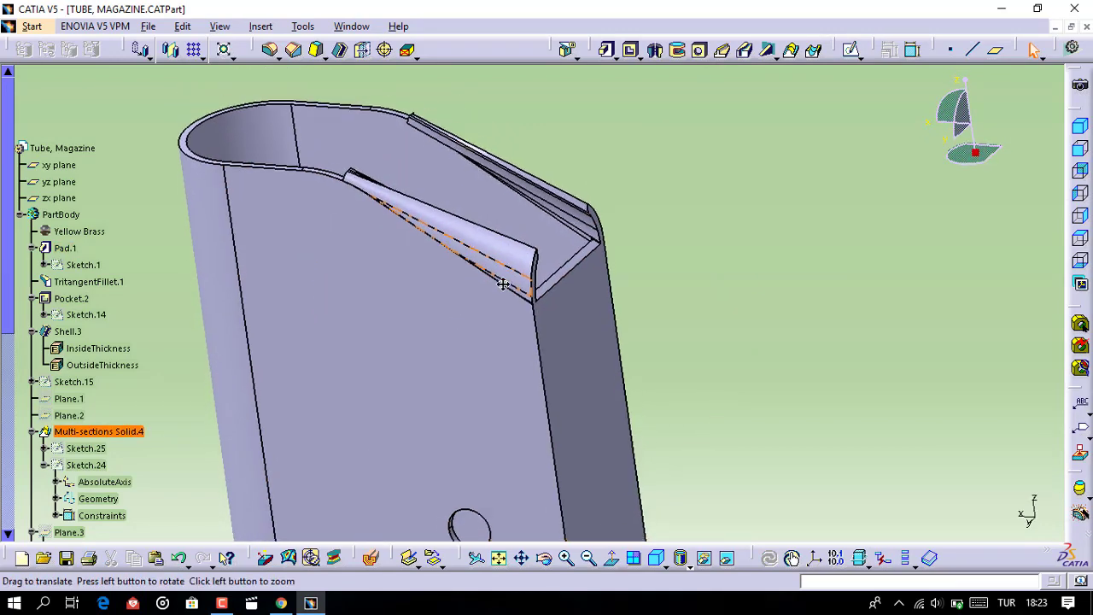
# Open a new sketch on Pad.1's flat side face at the tube's top end
pyautogui.moveTo(463, 232); pyautogui.dragTo(497, 182, button='middle')
pyautogui.moveTo(573, 310)
pyautogui.mouseDown(button='middle')
pyautogui.moveTo(550, 386)
pyautogui.moveTo(572, 368)
pyautogui.mouseUp(button='middle')
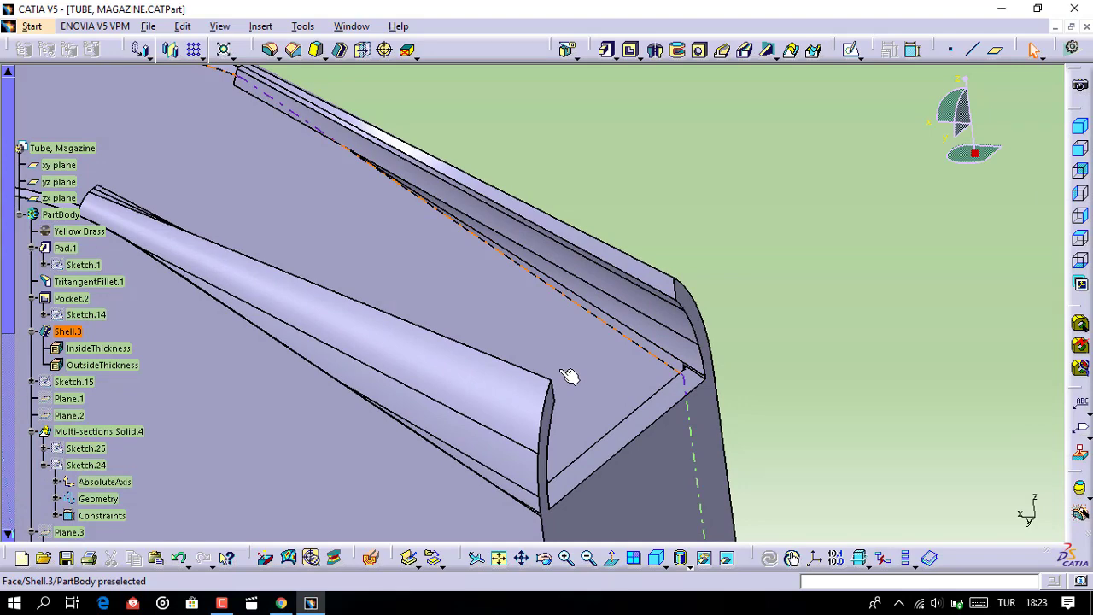
pyautogui.moveTo(683, 227); pyautogui.dragTo(666, 133, button='middle')
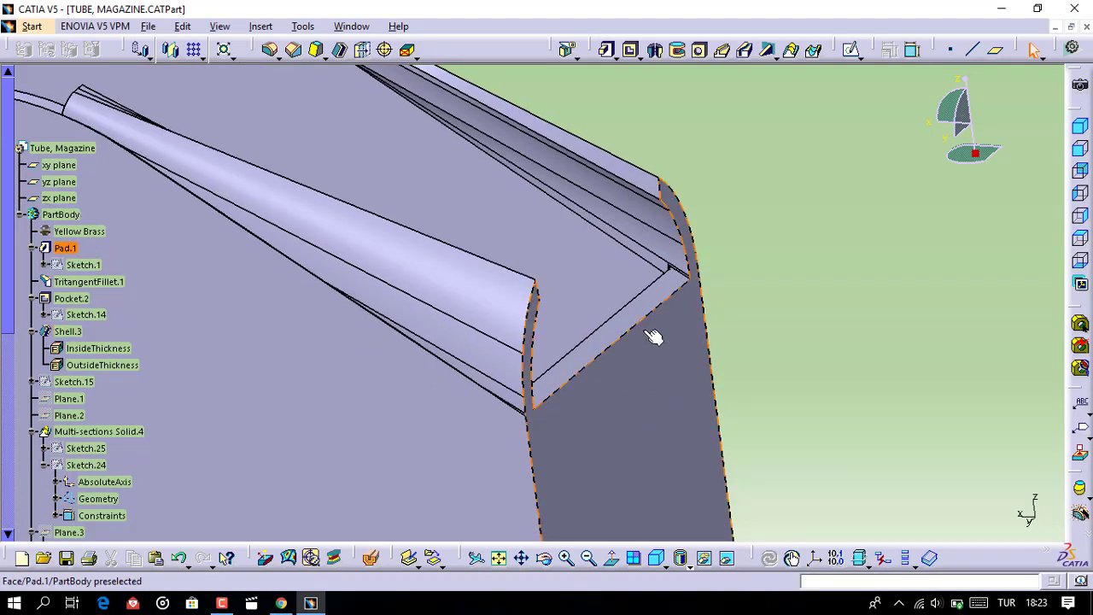
pyautogui.click(850, 48)
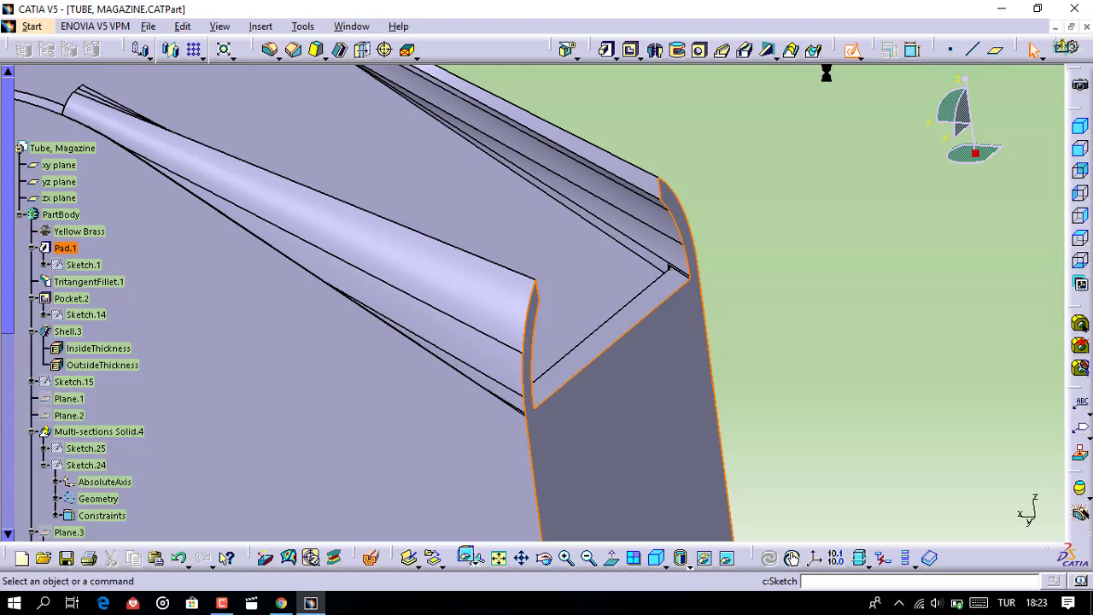
pyautogui.moveTo(817, 149)
pyautogui.mouseDown(button='middle')
pyautogui.moveTo(723, 234)
pyautogui.moveTo(739, 234)
pyautogui.moveTo(631, 205)
pyautogui.moveTo(622, 293)
pyautogui.moveTo(699, 218)
pyautogui.mouseUp(button='middle')
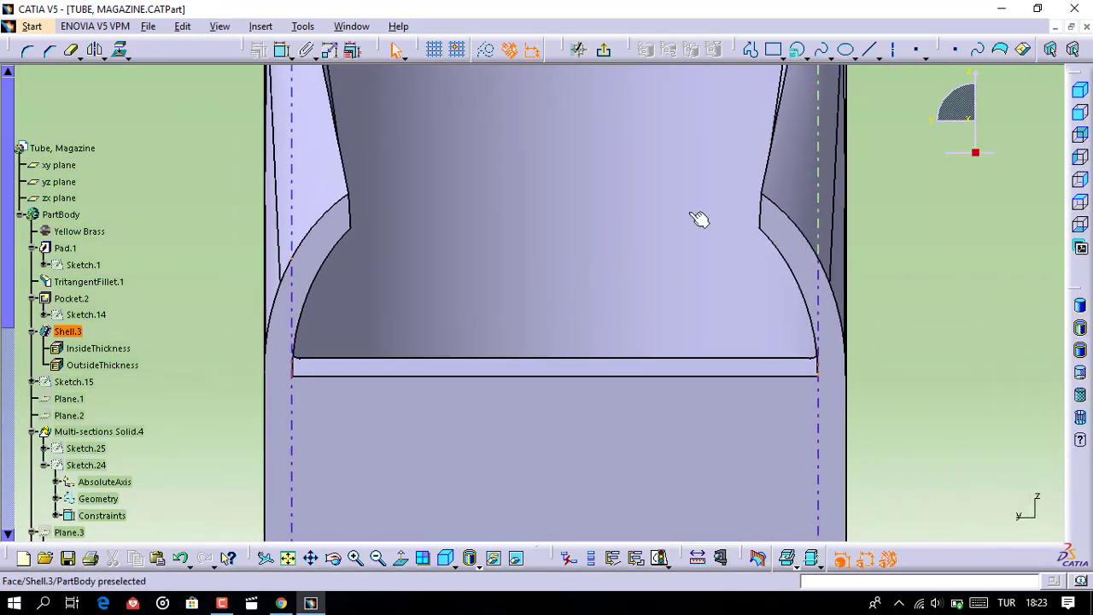
# Start a Profile at H -0.127, V 4.419 in and draw the first angled line up to V 4.554 in
pyautogui.click(749, 49)
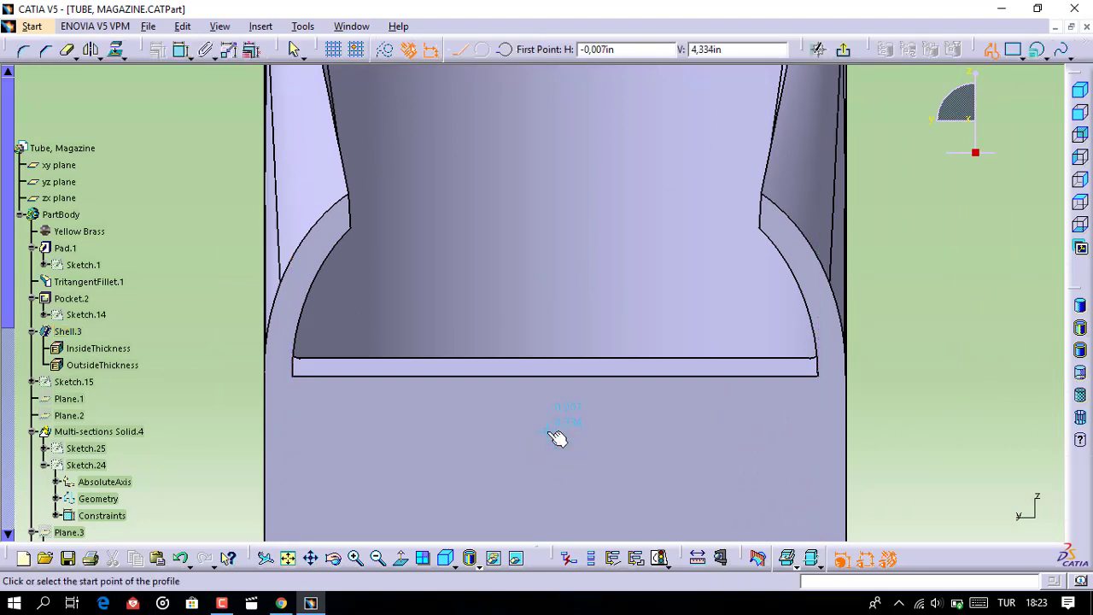
pyautogui.press('Tab')
pyautogui.write('4,')
pyautogui.write('4"')
pyautogui.press('BackSpace')
pyautogui.write('19')
pyautogui.write('in')
pyautogui.press('Tab')
pyautogui.write('0')
pyautogui.press('BackSpace')
pyautogui.write('-')
pyautogui.write('0.')
pyautogui.write('1')
pyautogui.write('27')
pyautogui.press('Return')
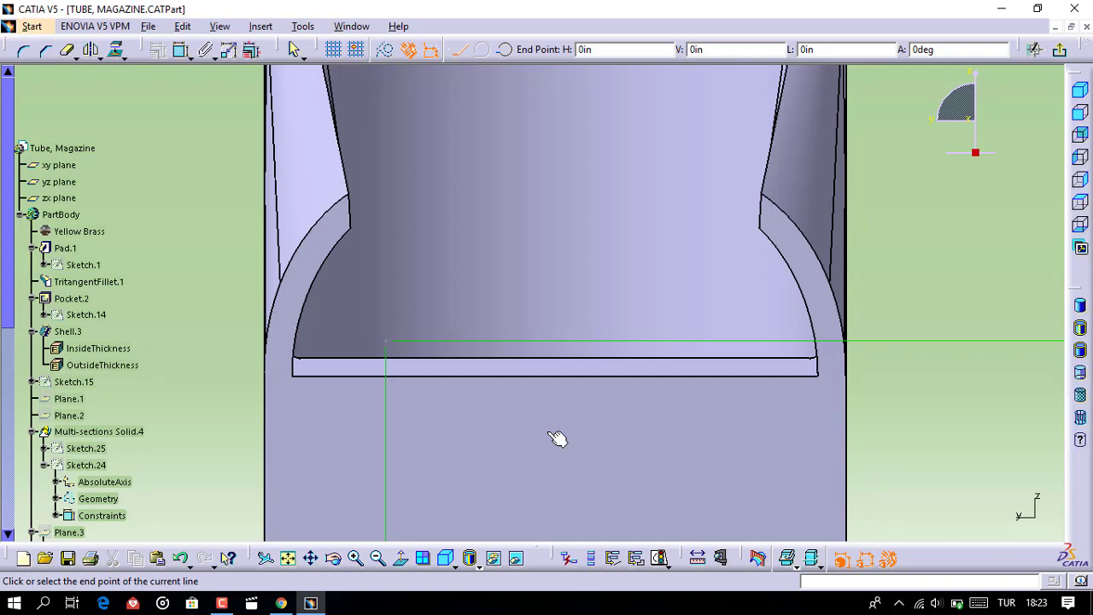
pyautogui.press('Tab')
pyautogui.write('4.')
pyautogui.write('55')
pyautogui.write('4')
pyautogui.press('Tab')
pyautogui.press('Tab')
pyautogui.press('Tab')
pyautogui.press('Tab')
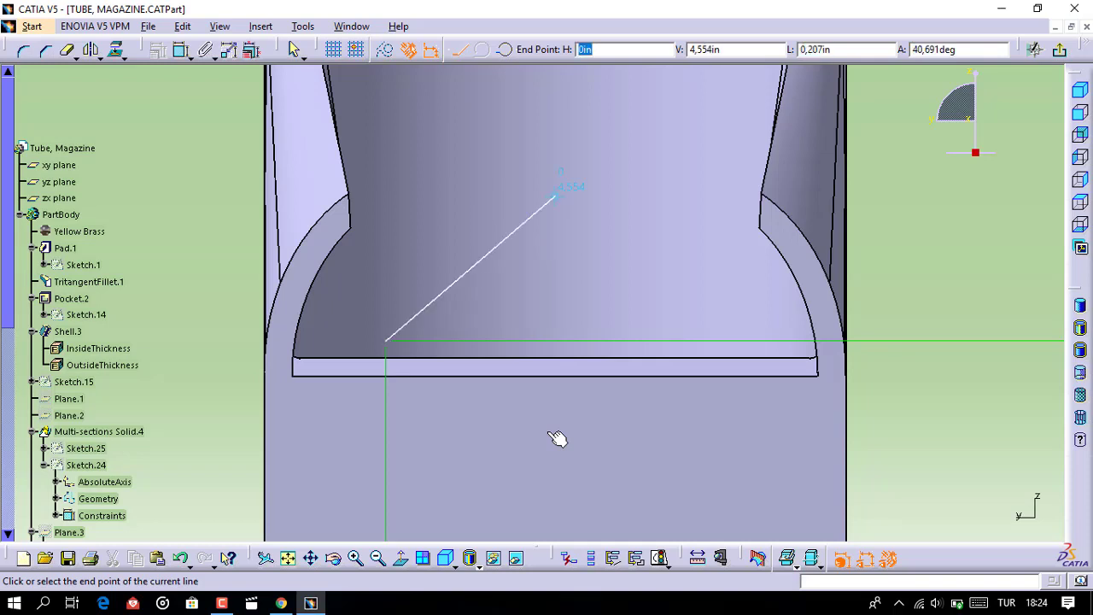
pyautogui.write('-0.')
pyautogui.write('01')
pyautogui.write('79')
pyautogui.press('Left')
pyautogui.press('Left')
pyautogui.press('BackSpace')
pyautogui.press('Return')
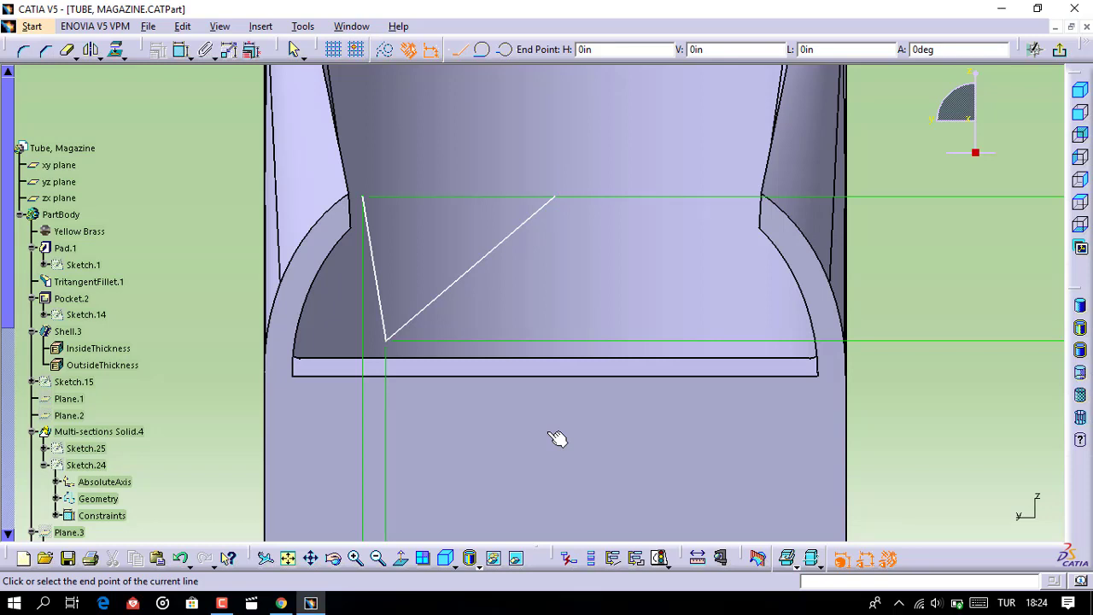
# Continue the profile through points at V 4.482 (H -0.237) and V 4.416 (H -0.245)
pyautogui.press('Tab')
pyautogui.write('4.4')
pyautogui.write('82')
pyautogui.press('Tab')
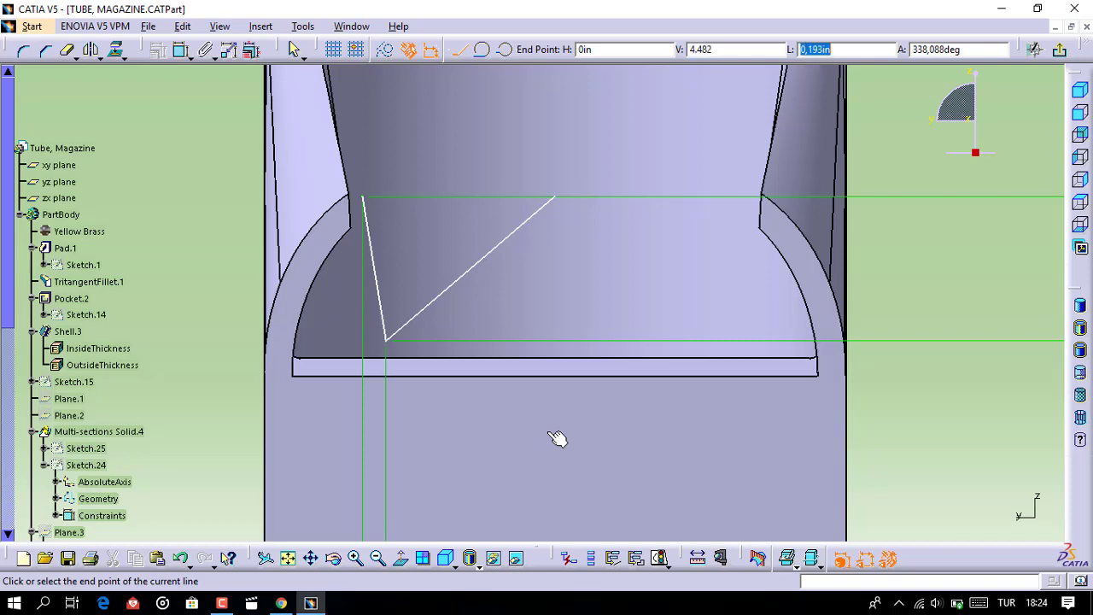
pyautogui.press('Tab')
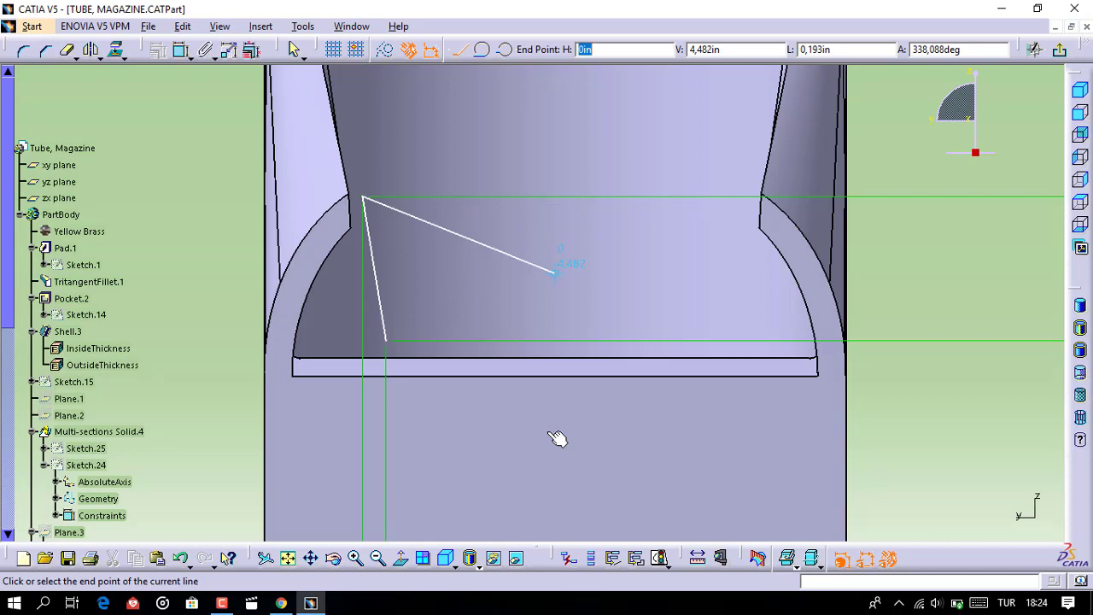
pyautogui.write('-0,')
pyautogui.write('23')
pyautogui.write('7')
pyautogui.press('Return')
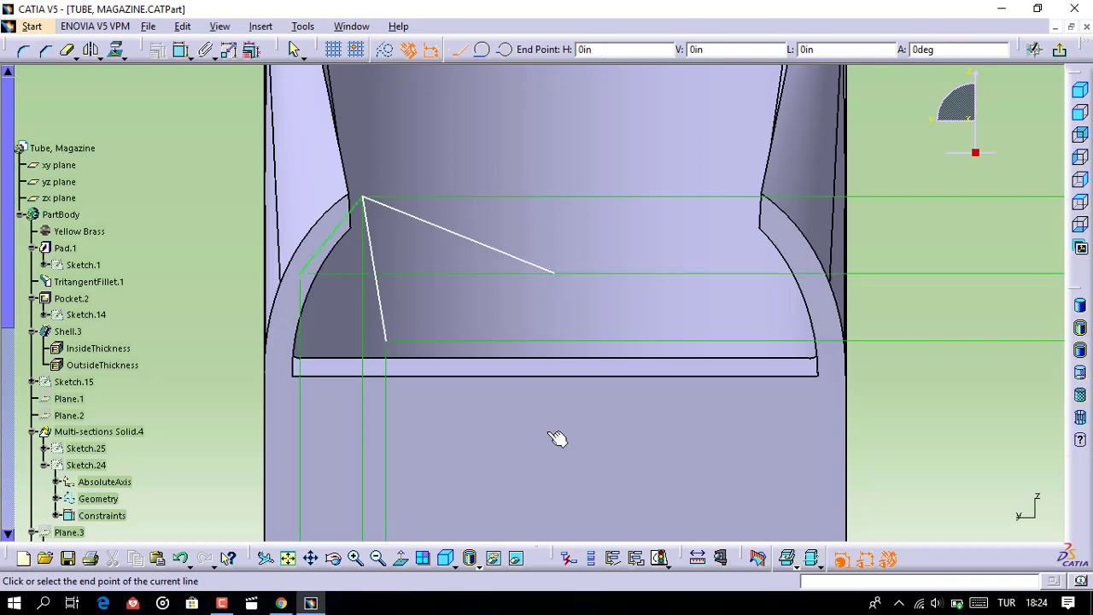
pyautogui.press('Tab')
pyautogui.write('4')
pyautogui.write('.4')
pyautogui.write('16')
pyautogui.press('Tab')
pyautogui.press('Tab')
pyautogui.press('Tab')
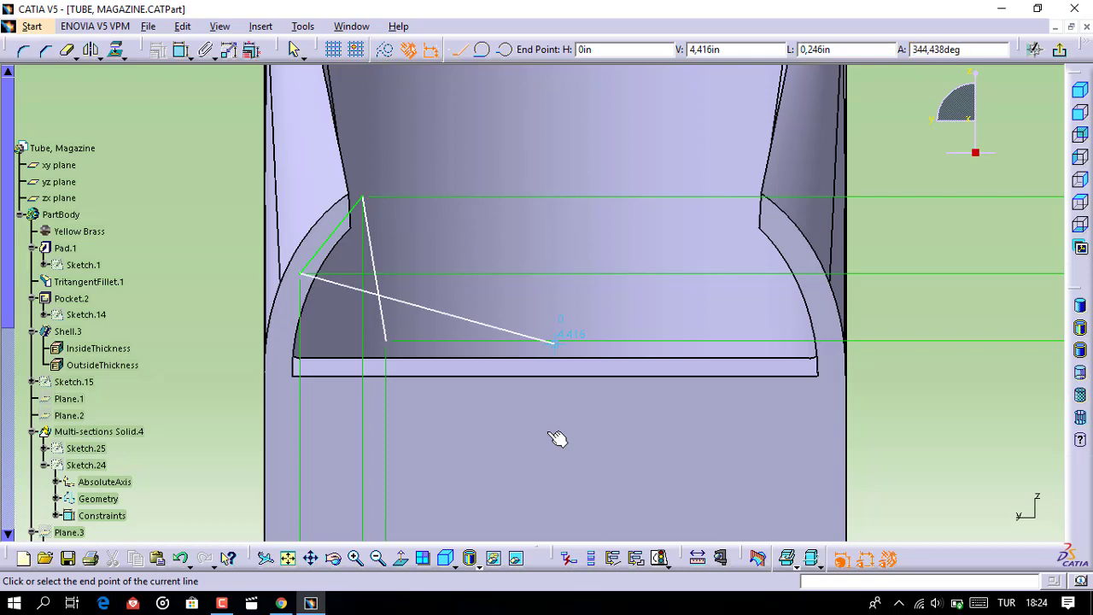
pyautogui.write('-')
pyautogui.write('0')
pyautogui.write('24')
pyautogui.write('7')
pyautogui.press('Return')
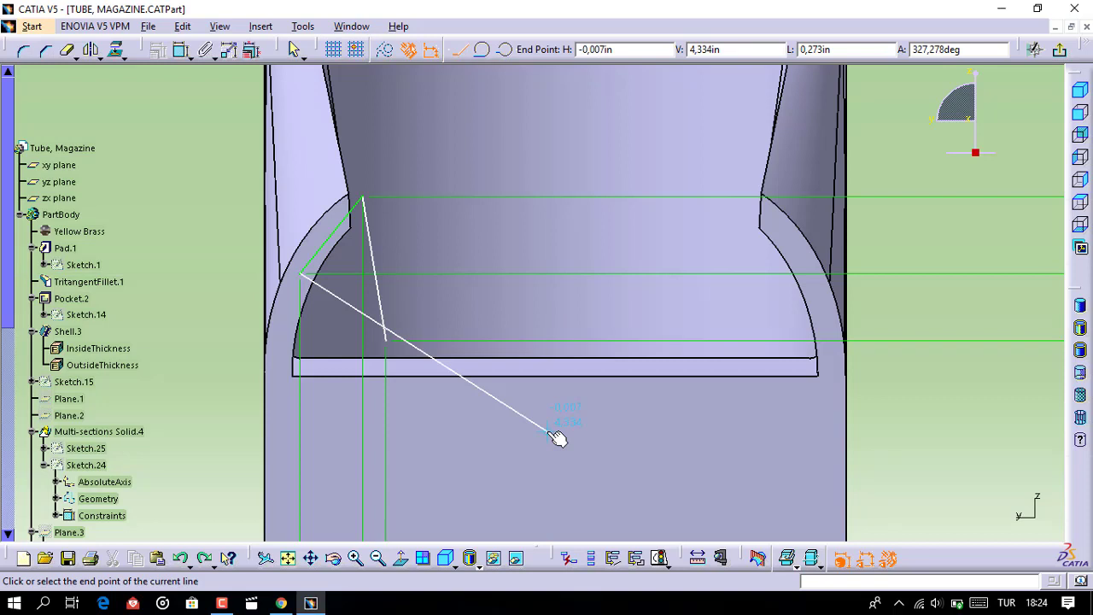
pyautogui.press('Tab')
pyautogui.write('4')
pyautogui.write('.41')
pyautogui.write('6')
pyautogui.press('Tab')
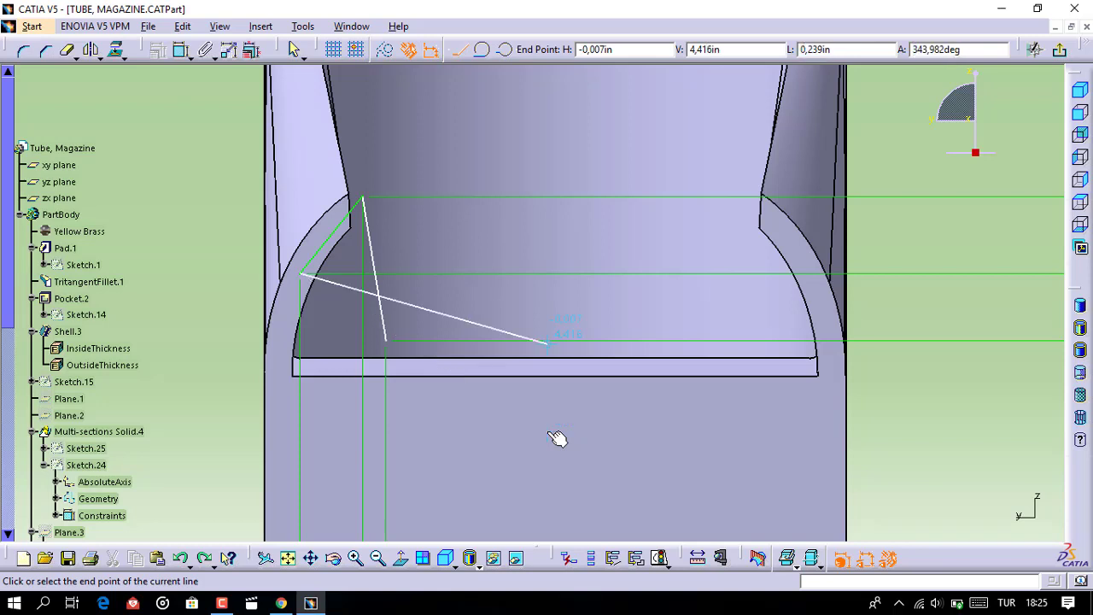
pyautogui.press('Tab')
pyautogui.write('-0.')
pyautogui.write('2')
pyautogui.write('45')
pyautogui.press('Return')
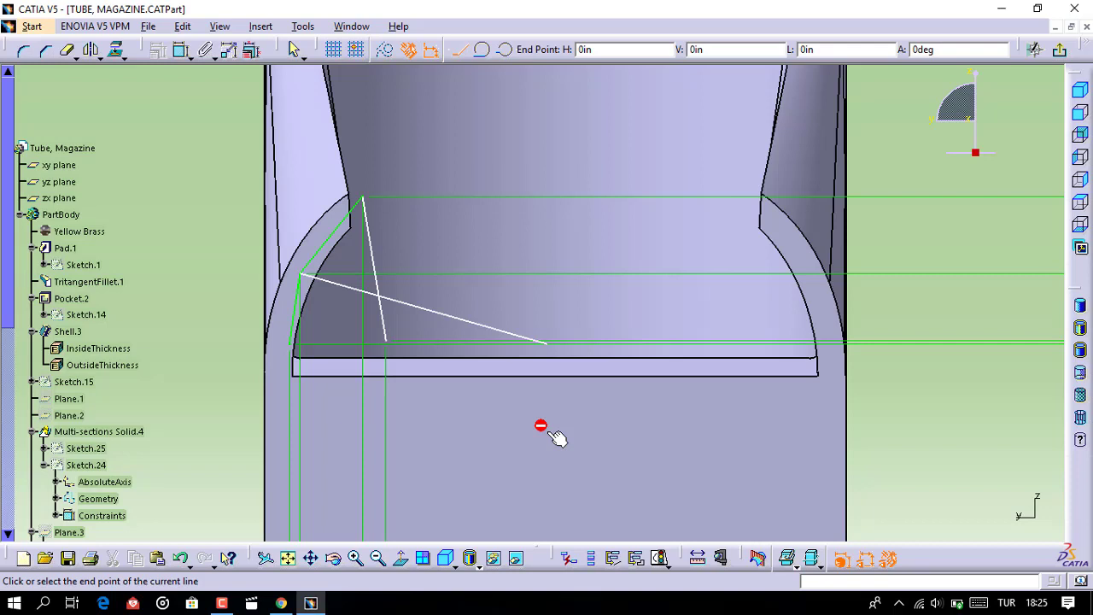
# Drop the profile to V 4.378 at H -0.247, run horizontally to H 0, then add a vertical segment
pyautogui.press('Tab')
pyautogui.write('4.3')
pyautogui.write('78')
pyautogui.press('Tab')
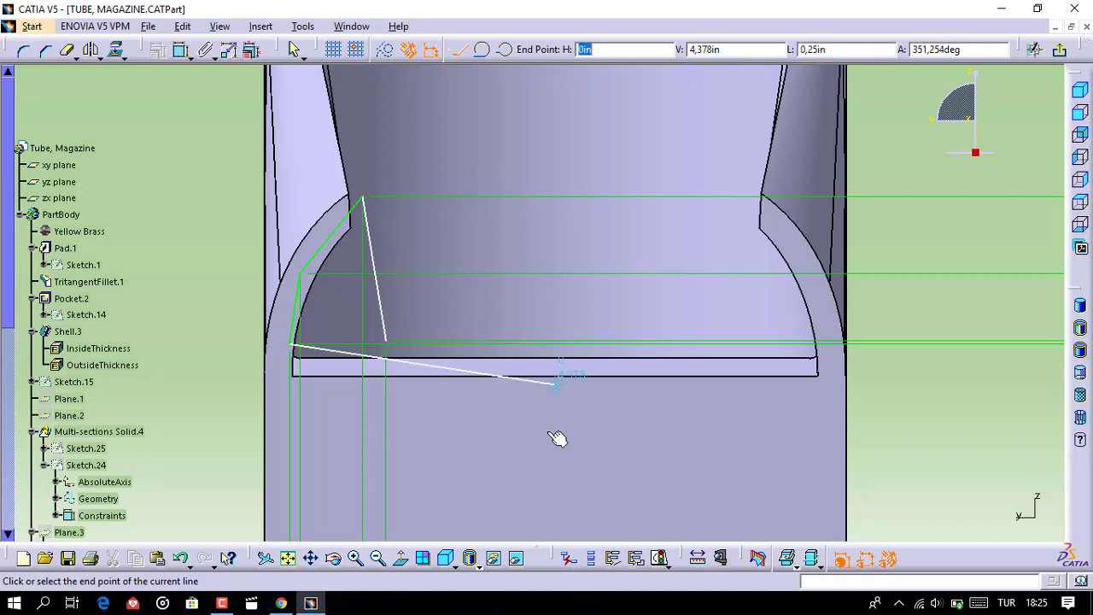
pyautogui.write('-0.')
pyautogui.write('24')
pyautogui.write('7')
pyautogui.press('Return')
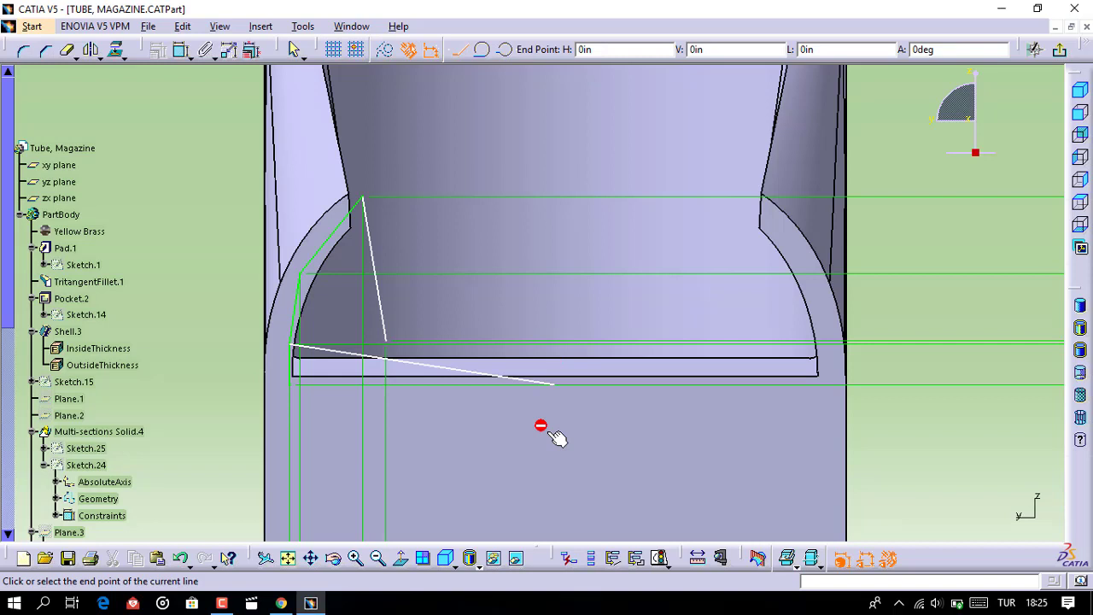
pyautogui.press('Tab')
pyautogui.press('Tab')
pyautogui.write('4.')
pyautogui.write('378')
pyautogui.press('Return')
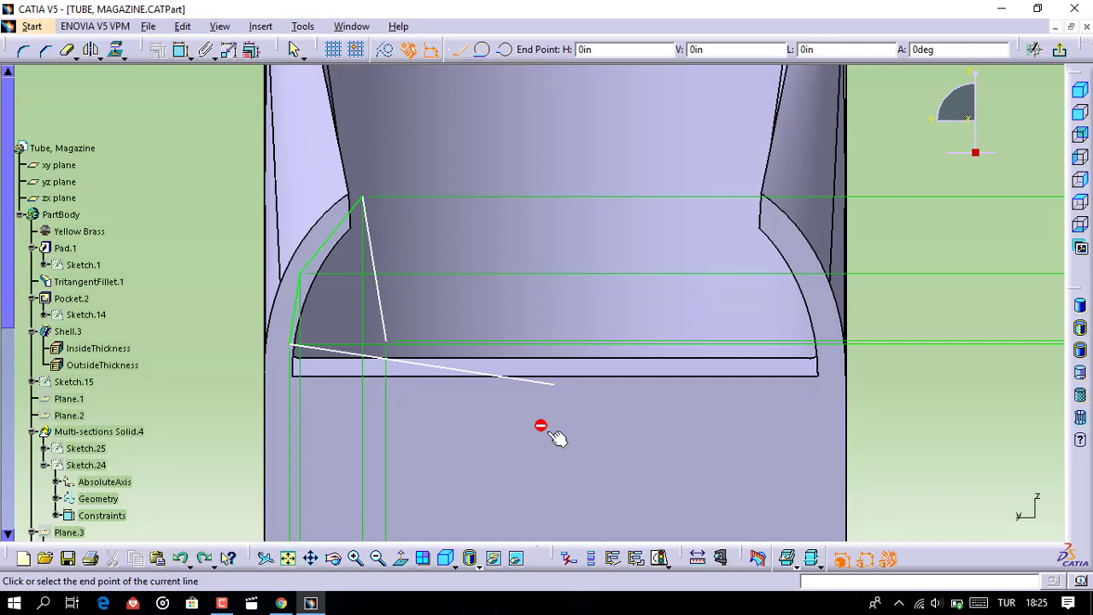
pyautogui.press('Tab')
pyautogui.write('4.')
pyautogui.write('378')
pyautogui.press('Tab')
pyautogui.press('Tab')
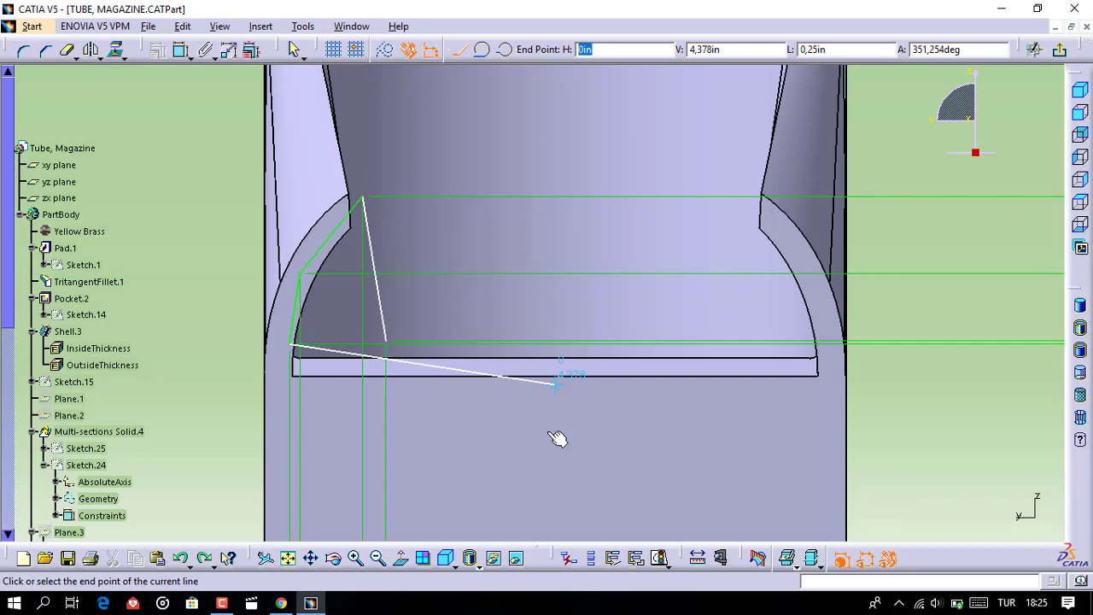
pyautogui.write('-0.')
pyautogui.write('247')
pyautogui.press('Return')
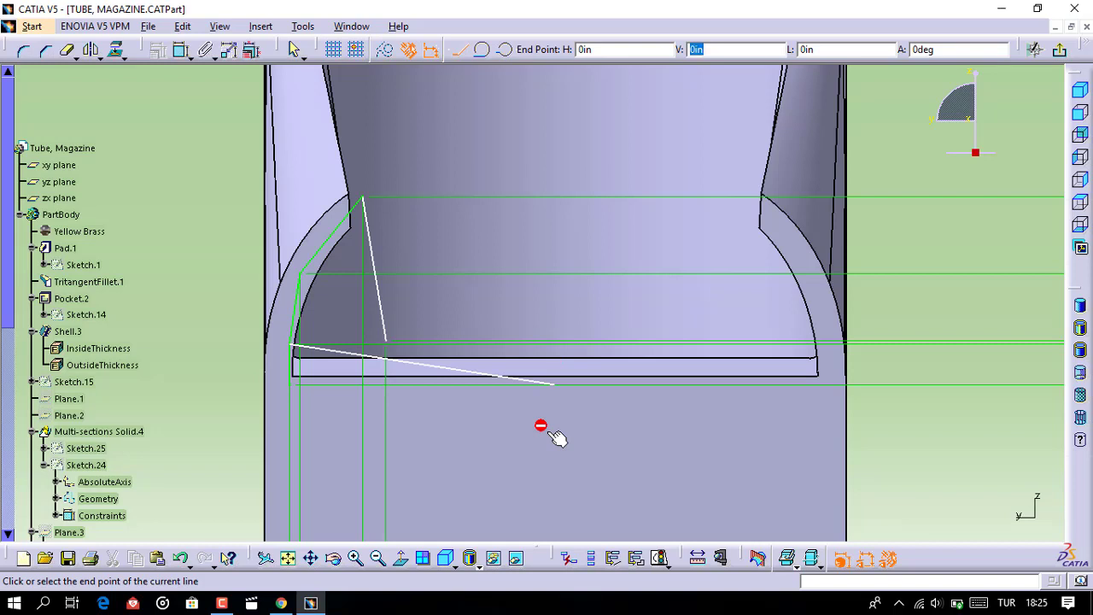
pyautogui.write('4.')
pyautogui.write('378')
pyautogui.press('Tab')
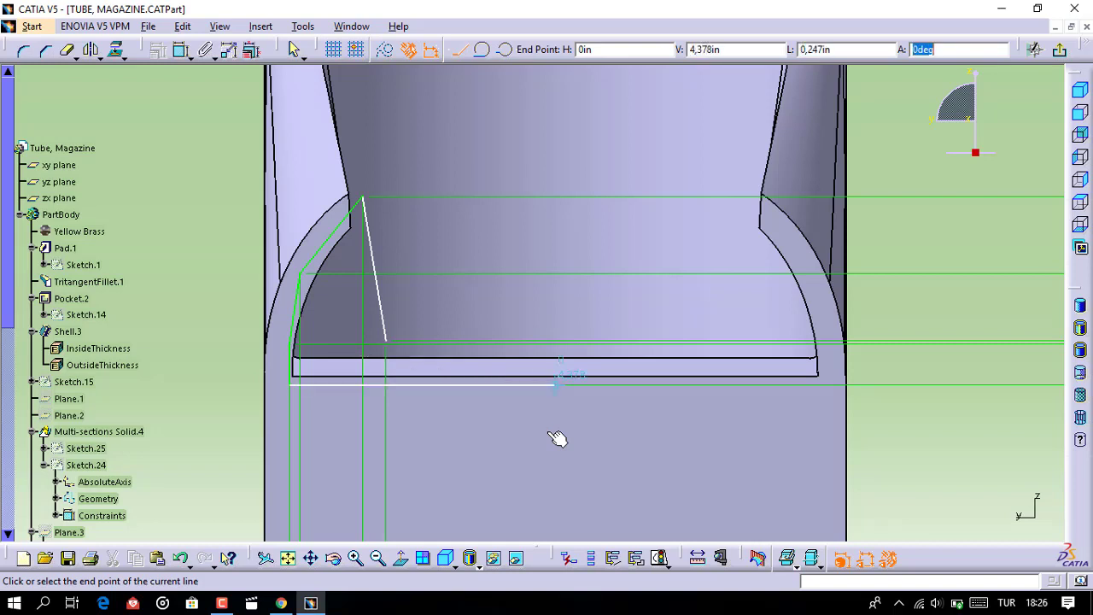
pyautogui.press('Tab')
pyautogui.write('0')
pyautogui.press('Return')
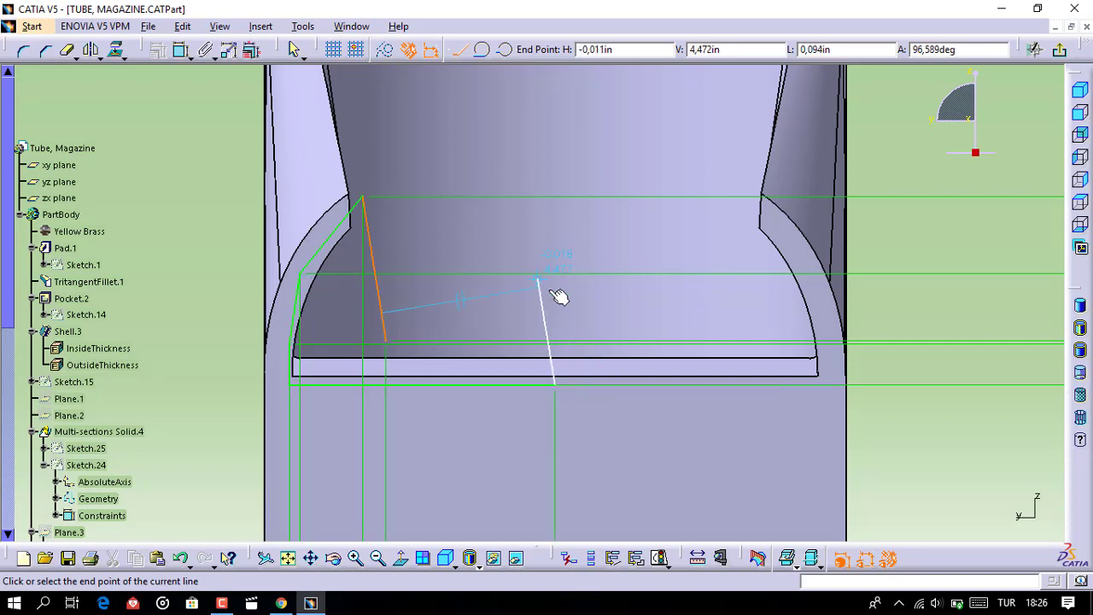
pyautogui.click(557, 343)
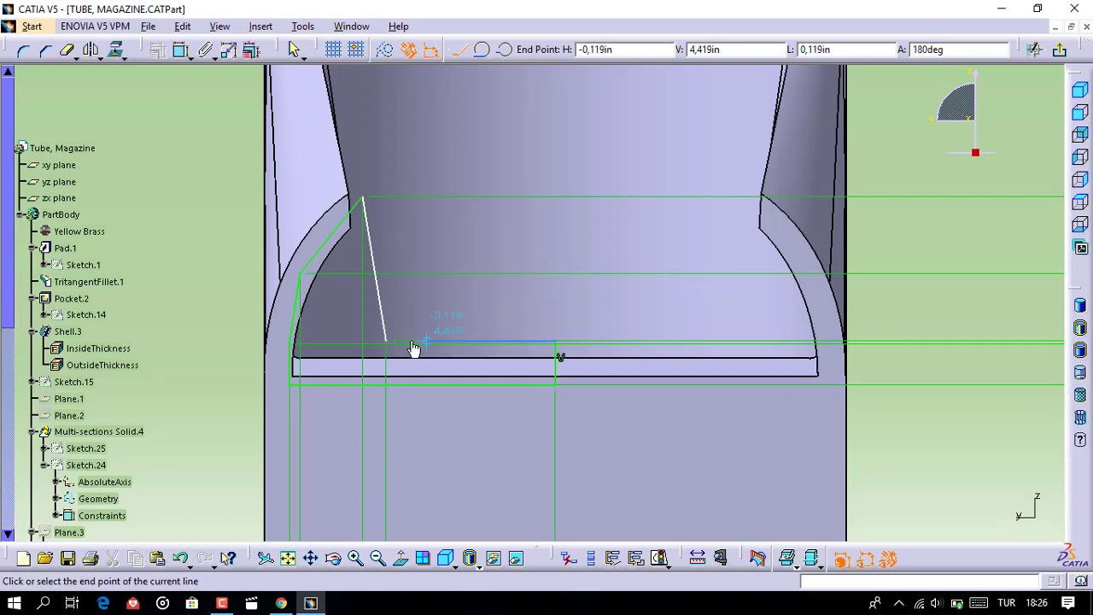
# Close the lip profile at its start point and add a 0.03 in circle centred at H -0.132, V 4.449
pyautogui.click(385, 342)
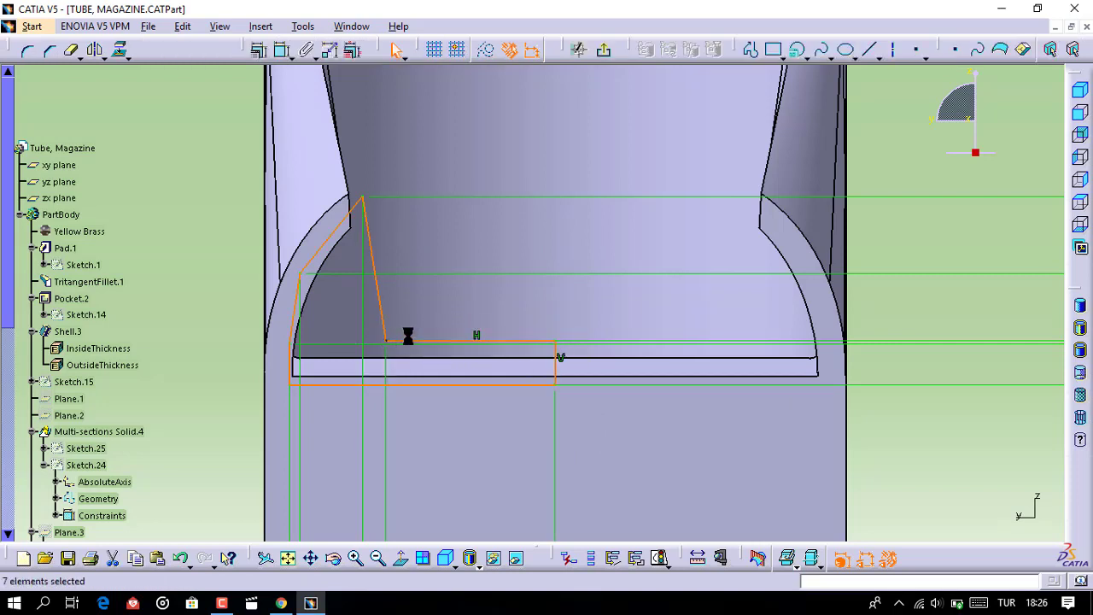
pyautogui.moveTo(478, 319); pyautogui.dragTo(555, 239, button='middle')
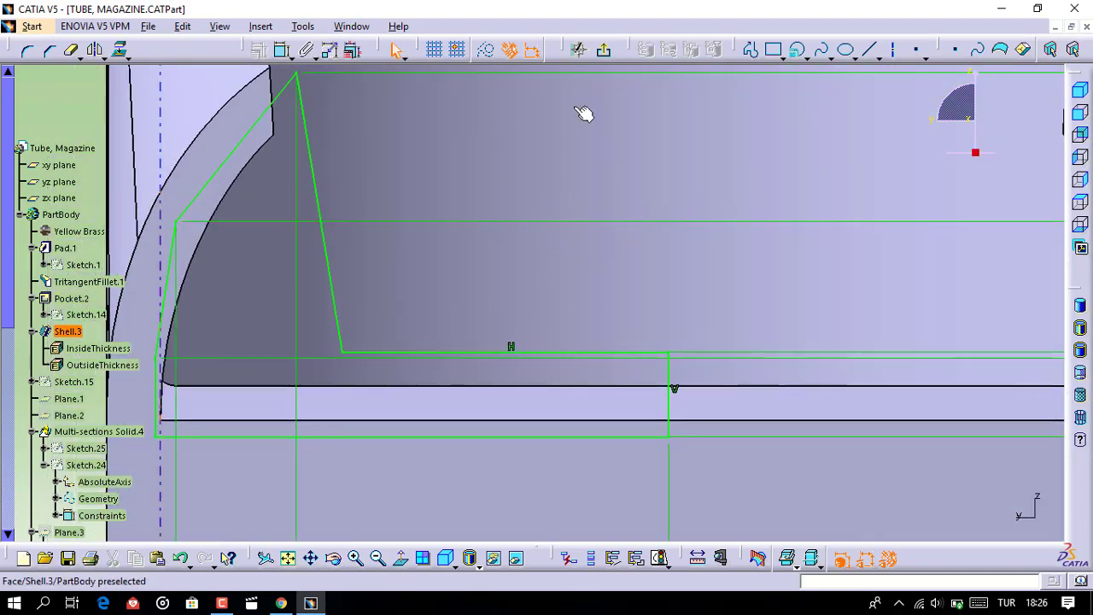
pyautogui.click(806, 58)
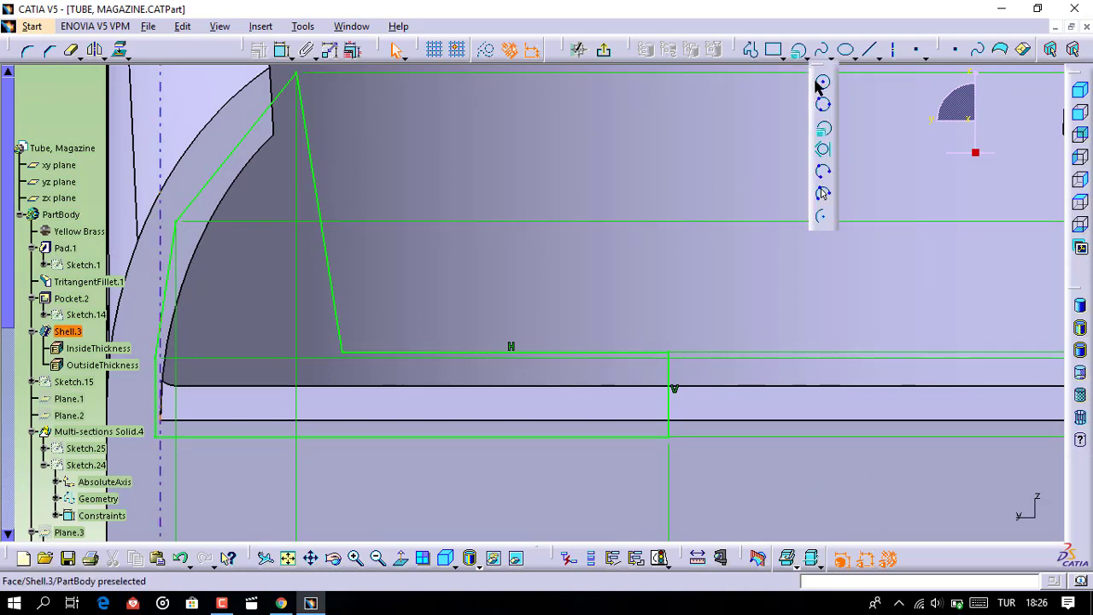
pyautogui.click(823, 126)
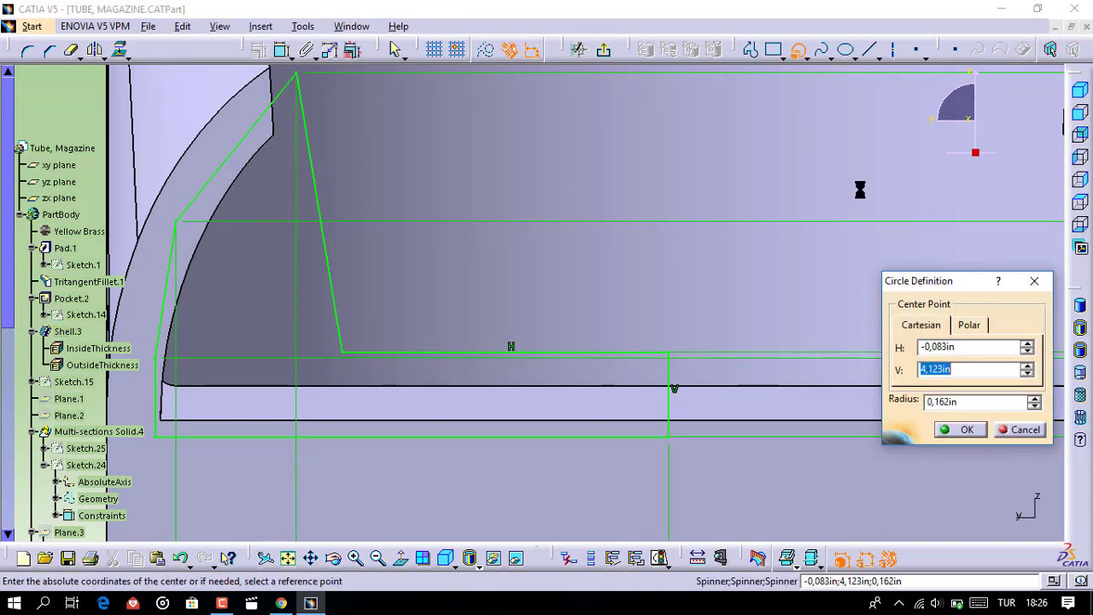
pyautogui.write('-')
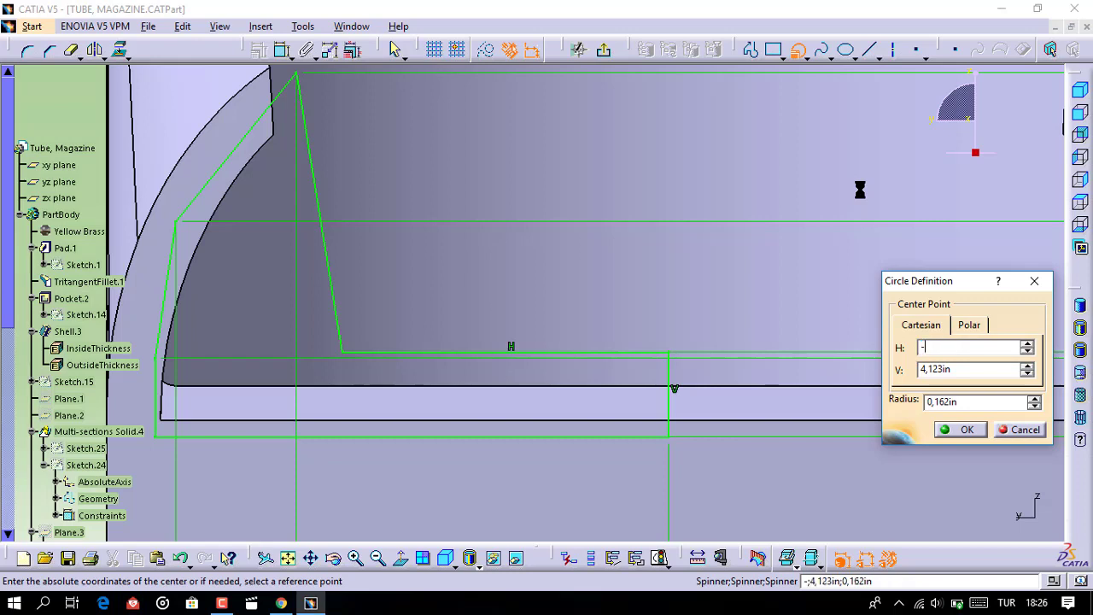
pyautogui.write('0,')
pyautogui.press('BackSpace')
pyautogui.write('.132')
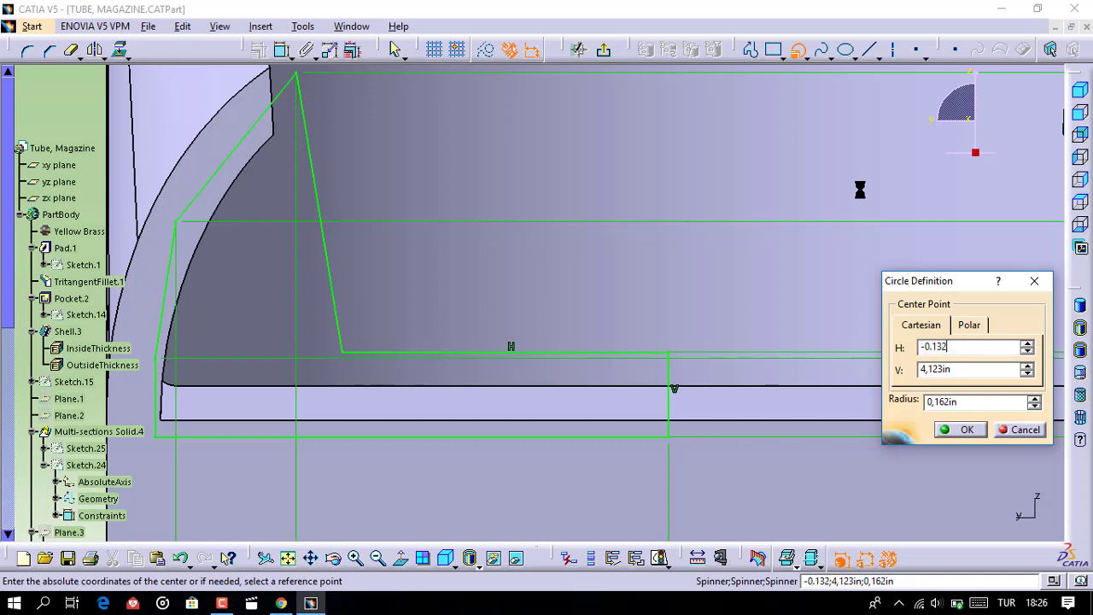
pyautogui.press('Tab')
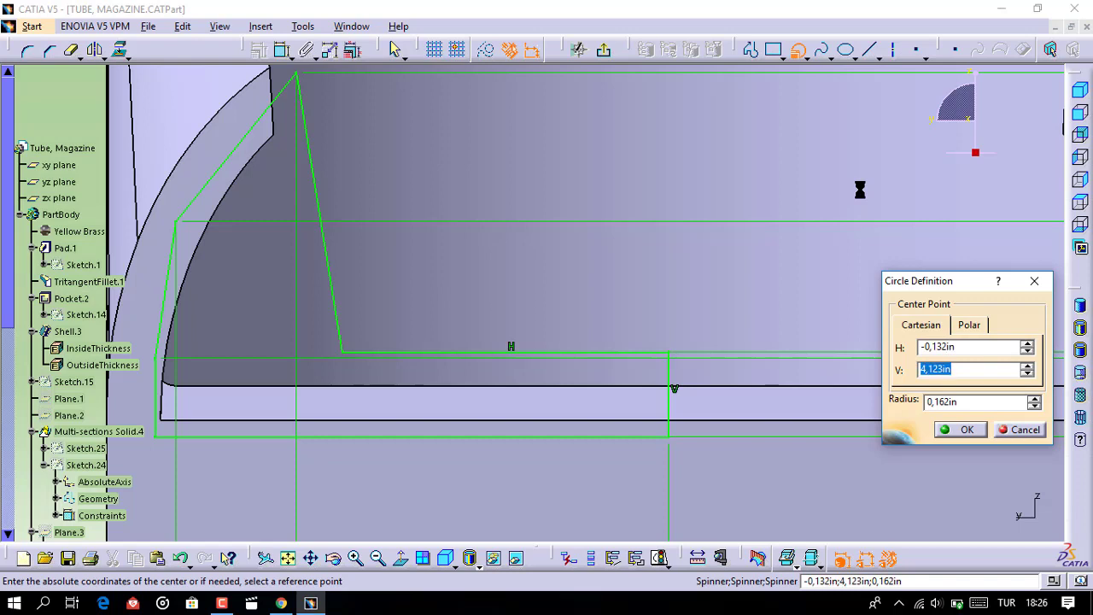
pyautogui.write('4.4')
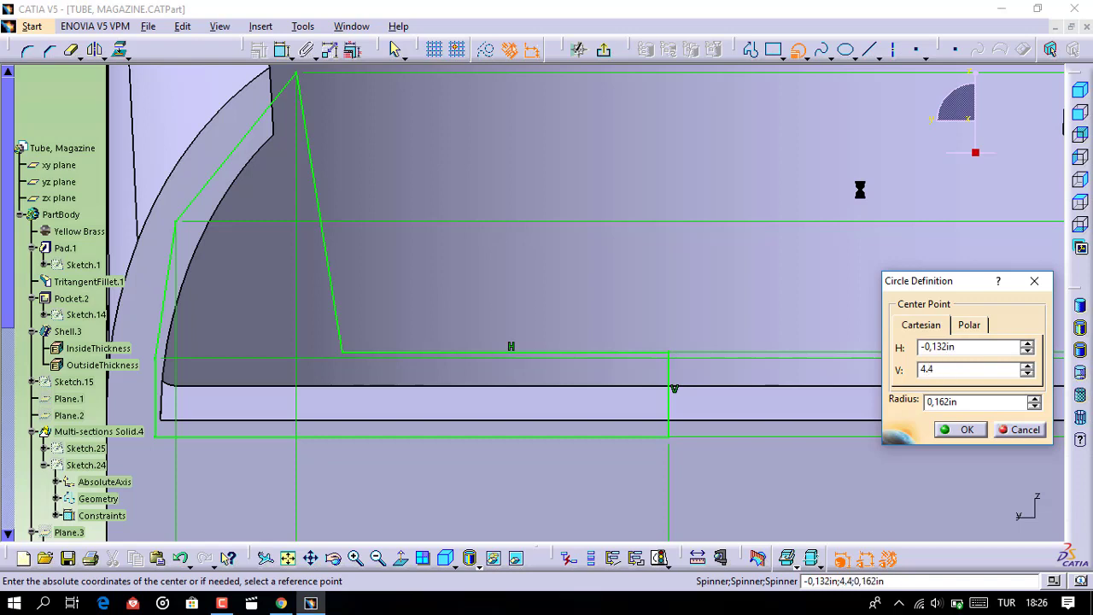
pyautogui.write('49')
pyautogui.press('Tab')
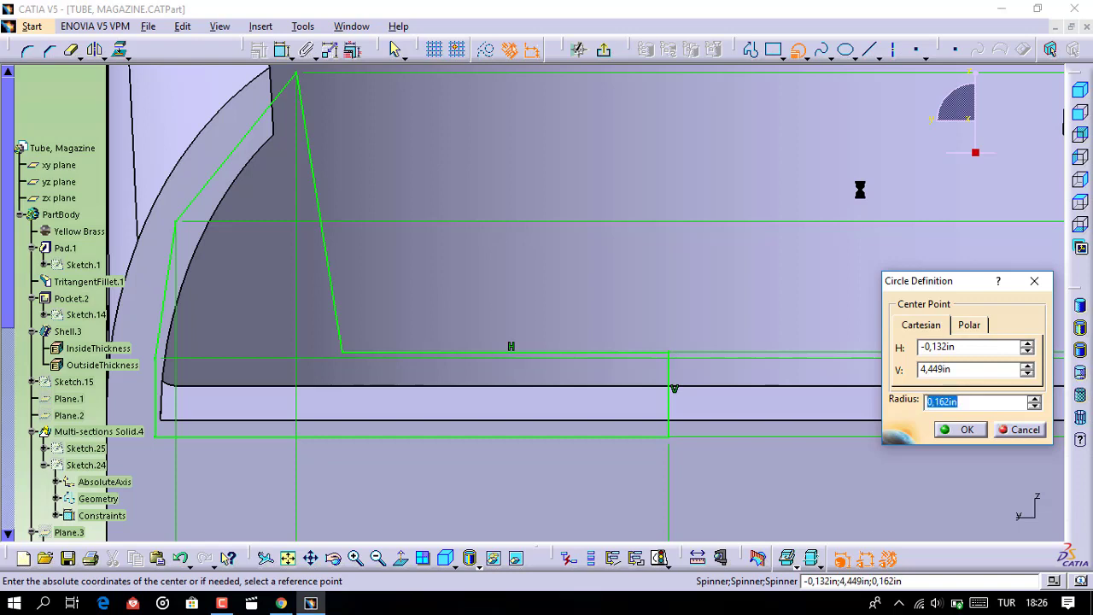
pyautogui.write('0.00')
pyautogui.press('BackSpace')
pyautogui.write('3')
pyautogui.press('Return')
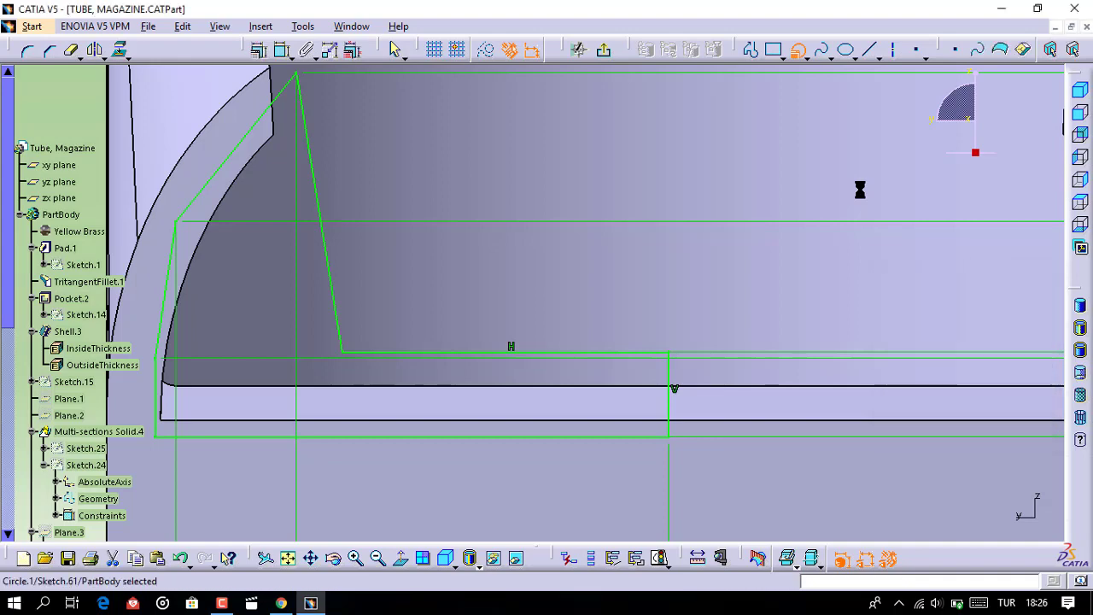
pyautogui.middleClick(581, 230)
# Quick Trim the circle into a fillet arc joining the slanted and bottom lines
pyautogui.moveTo(582, 231); pyautogui.dragTo(566, 251, button='middle')
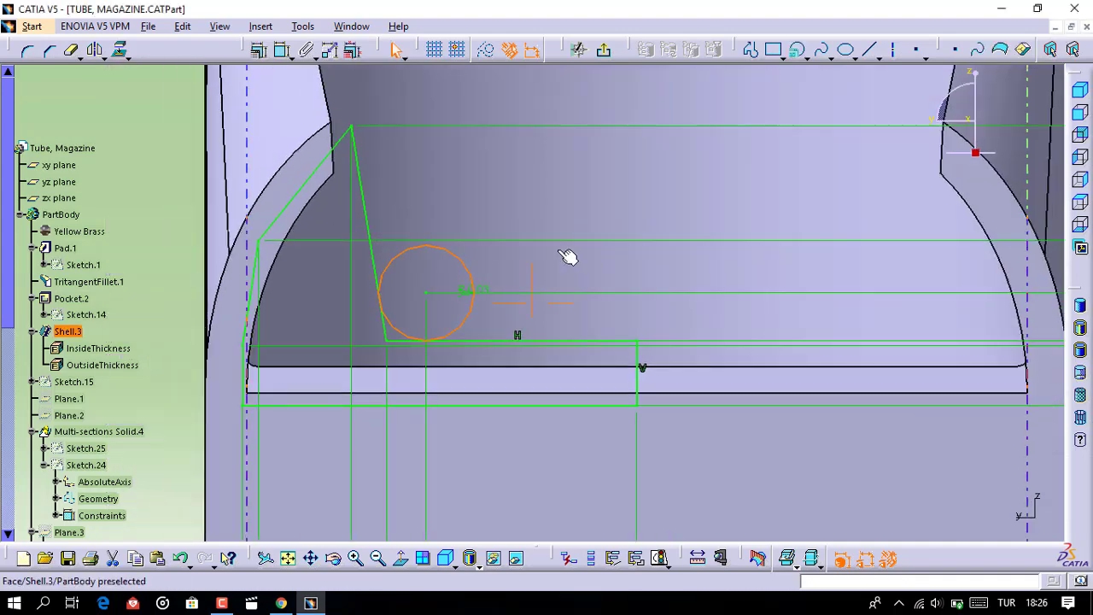
pyautogui.click(73, 49)
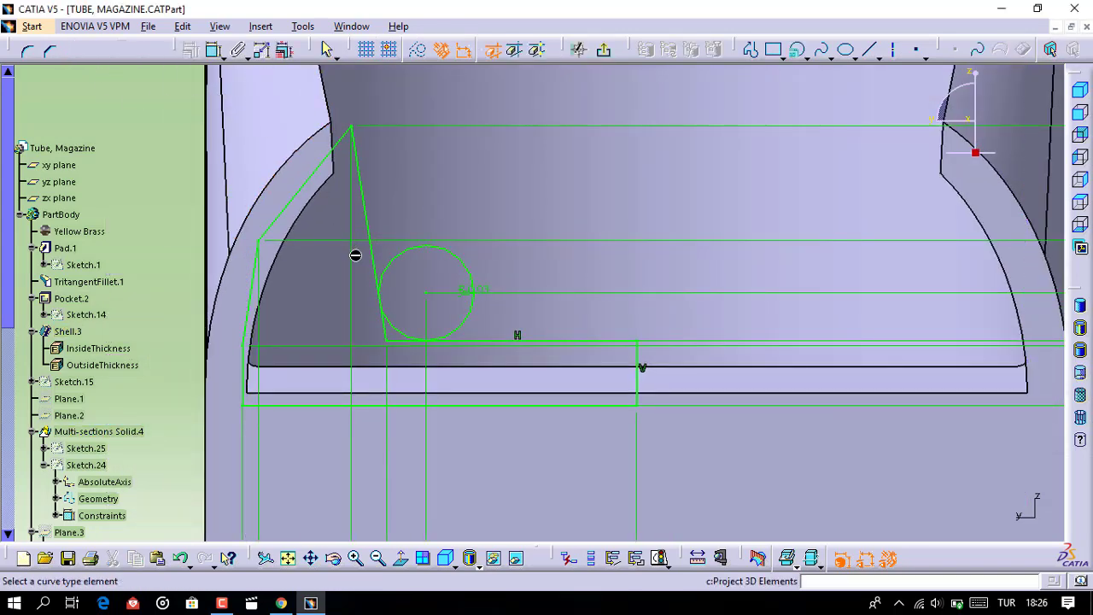
pyautogui.click(470, 268)
pyautogui.moveTo(456, 242); pyautogui.dragTo(449, 280, button='middle')
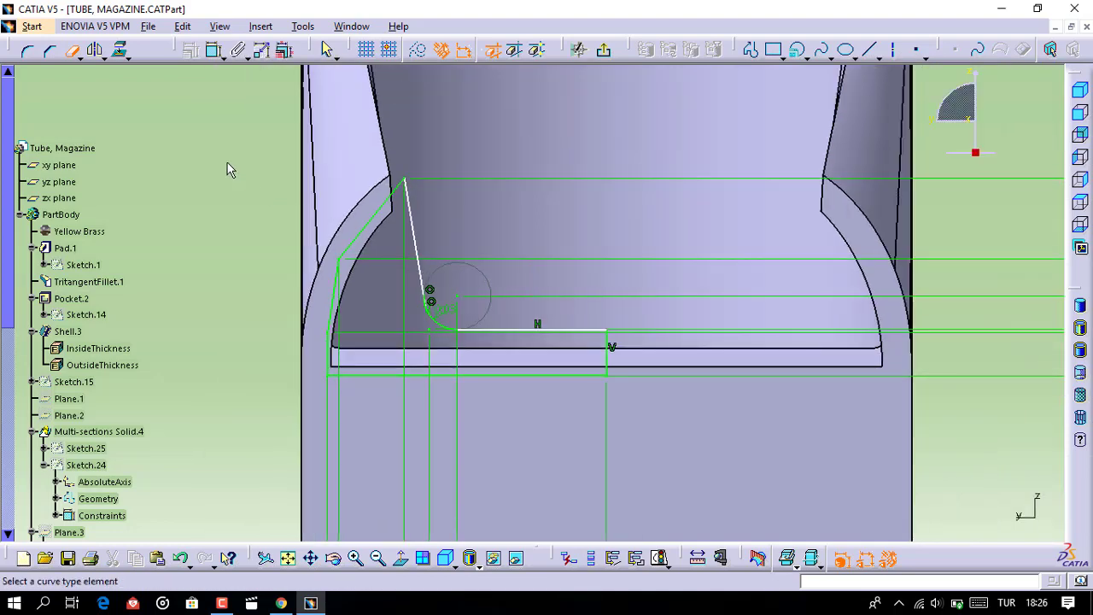
pyautogui.press('Escape')
# Mirror the whole lip profile about the vertical axis and exit the sketch to the part
pyautogui.moveTo(219, 159); pyautogui.dragTo(727, 441)
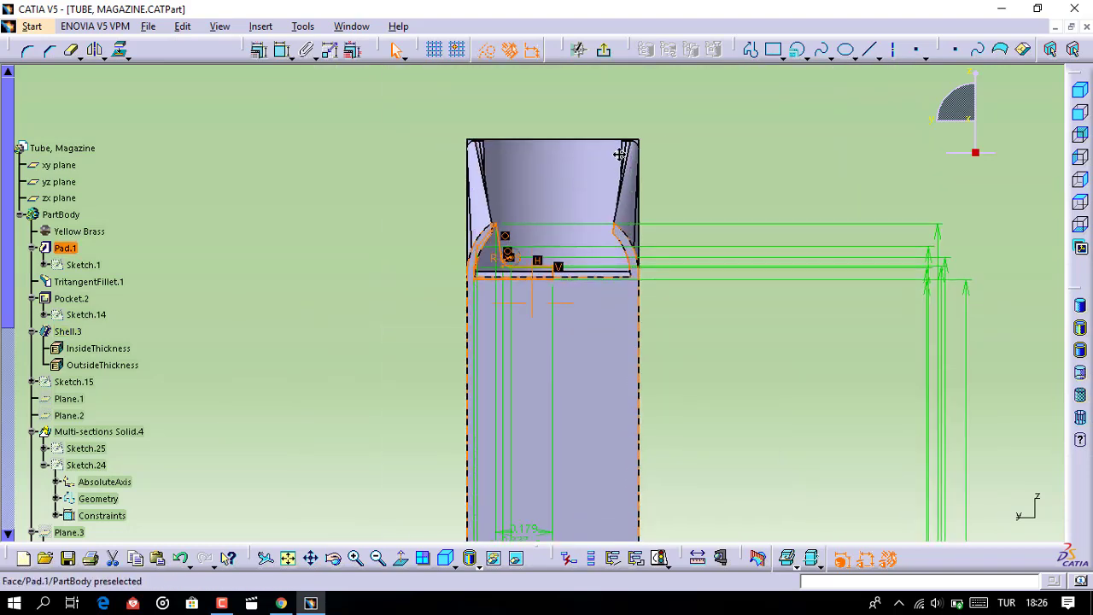
pyautogui.moveTo(680, 313); pyautogui.dragTo(696, 141, button='middle')
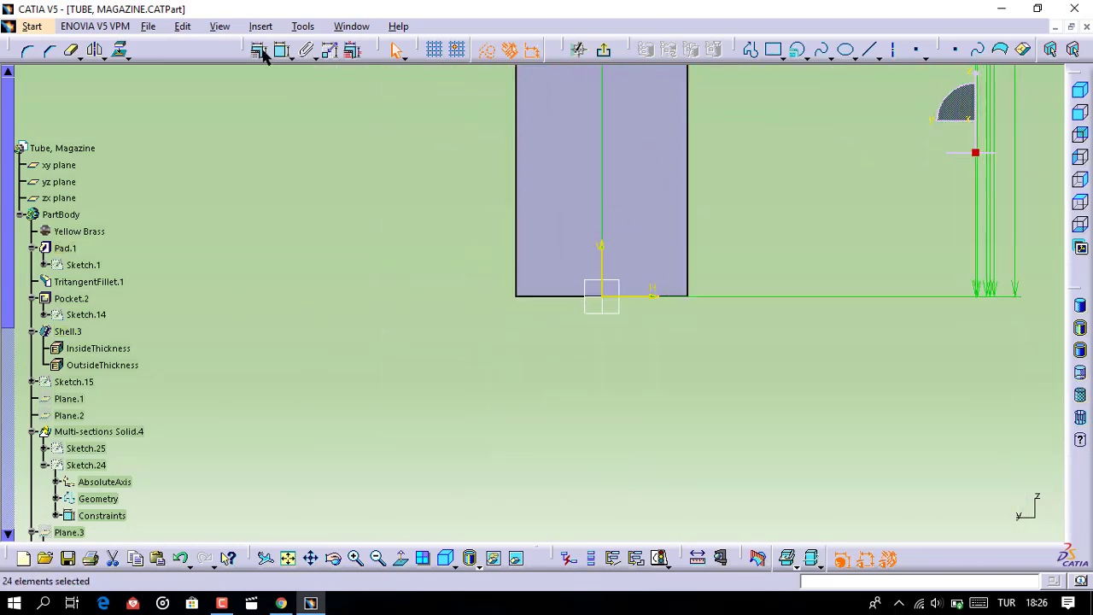
pyautogui.click(119, 50)
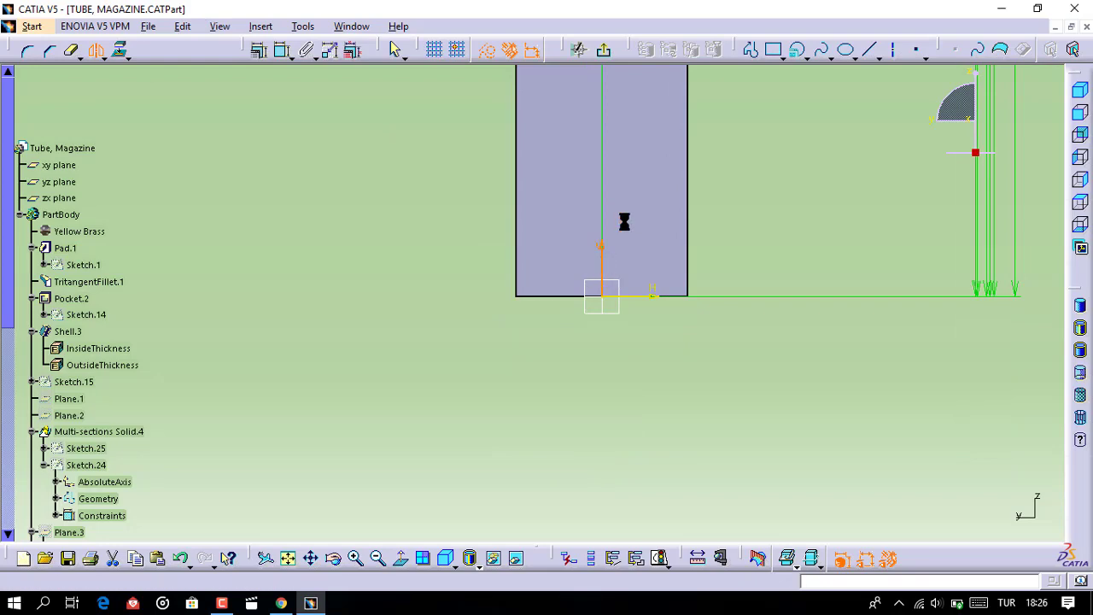
pyautogui.moveTo(668, 370); pyautogui.dragTo(657, 517, button='middle')
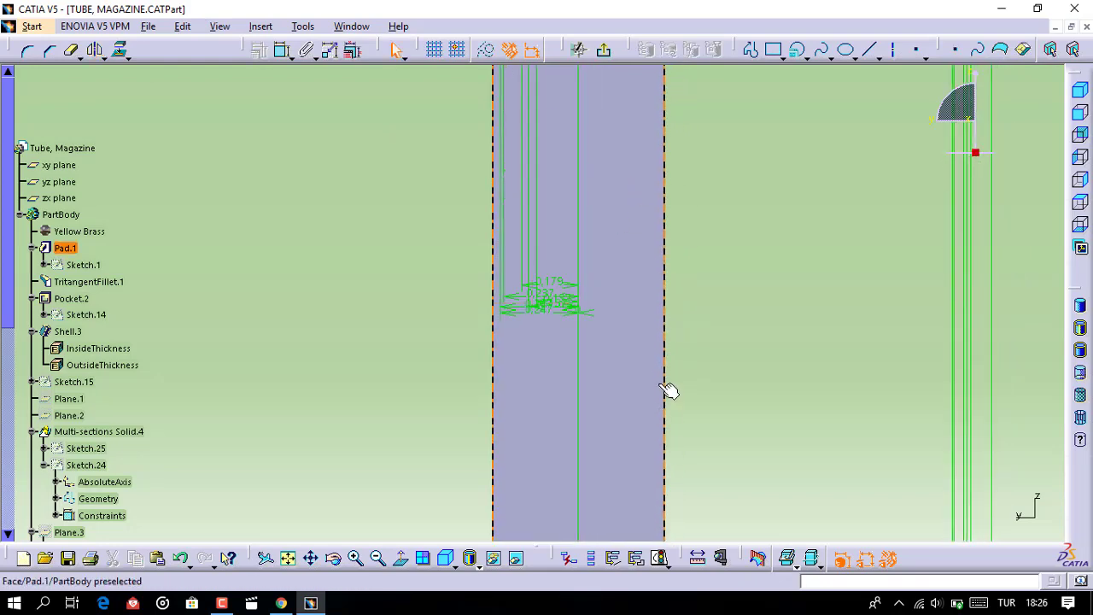
pyautogui.moveTo(658, 456)
pyautogui.mouseDown(button='middle')
pyautogui.moveTo(616, 55)
pyautogui.moveTo(808, 280)
pyautogui.moveTo(829, 281)
pyautogui.moveTo(780, 341)
pyautogui.moveTo(782, 316)
pyautogui.mouseUp(button='middle')
pyautogui.click(680, 411)
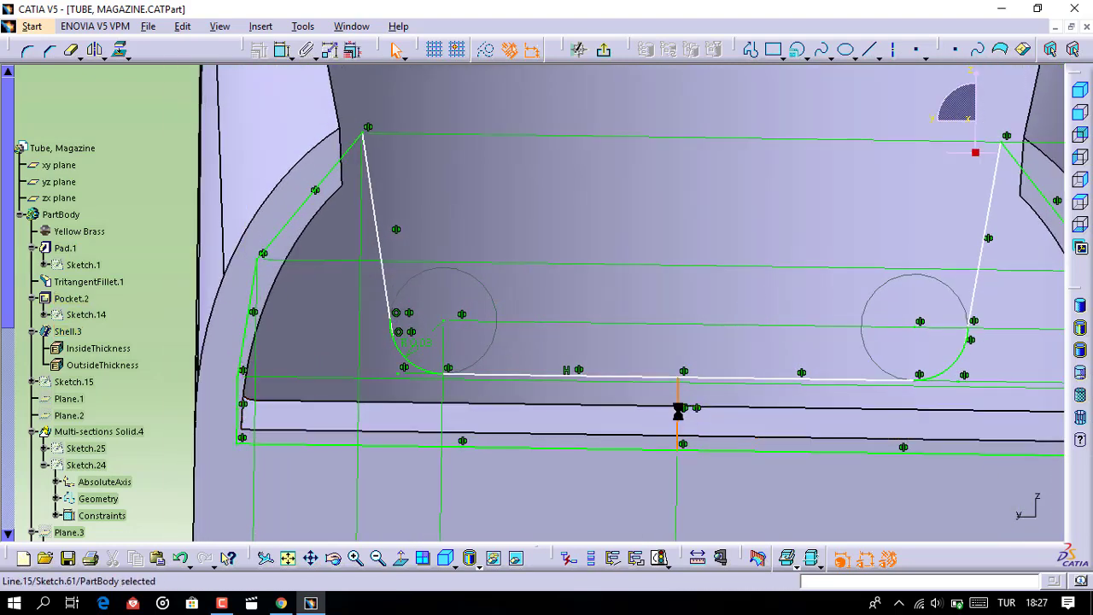
pyautogui.press('Escape')
pyautogui.moveTo(690, 416); pyautogui.dragTo(658, 481, button='middle')
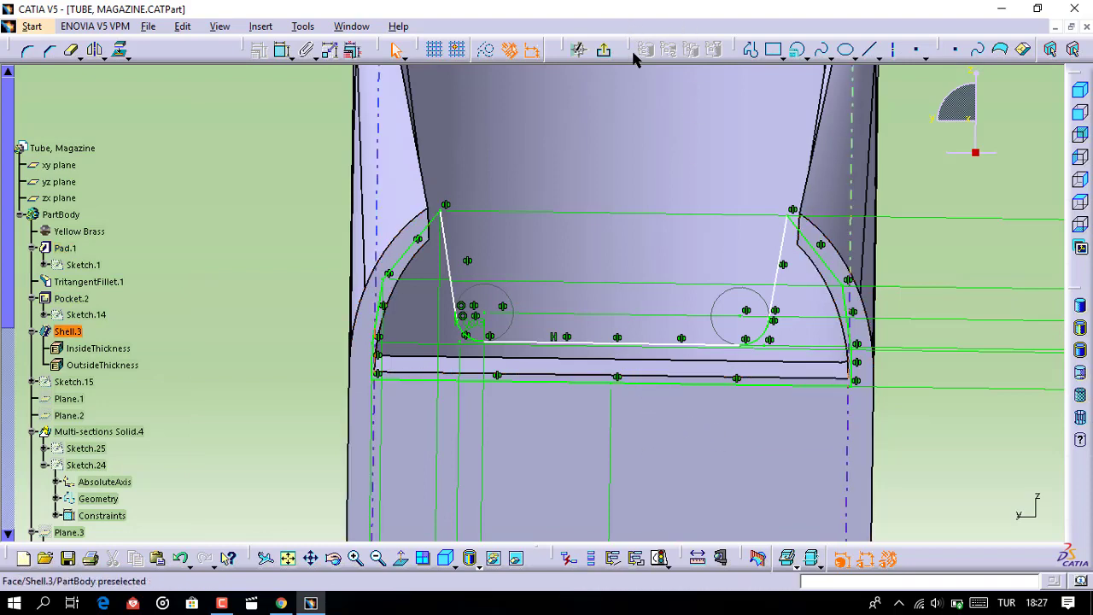
pyautogui.click(604, 53)
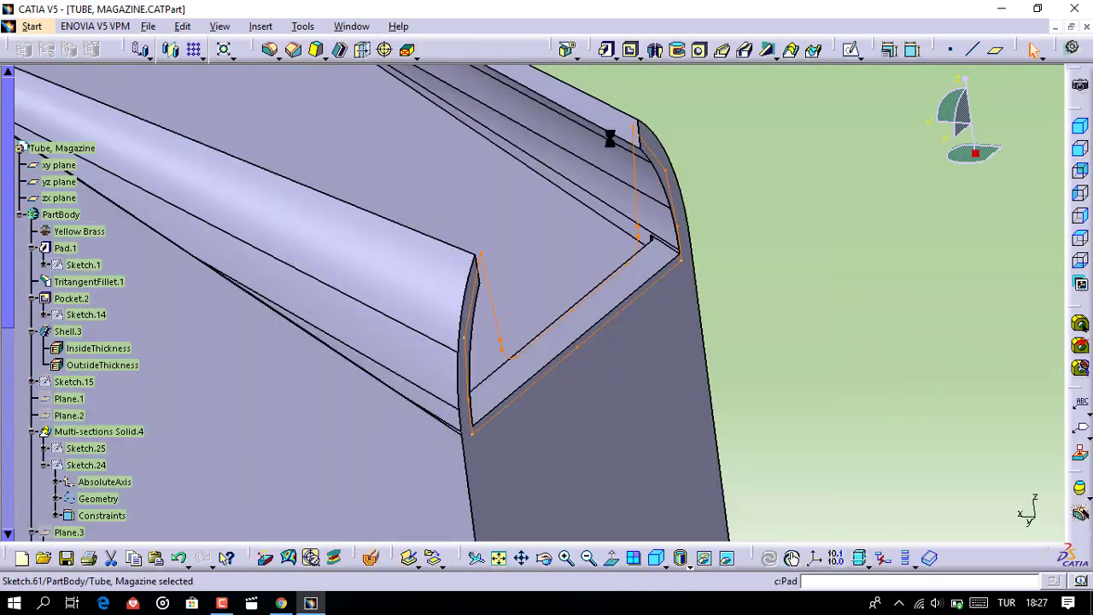
# Create a sketch on the tube's Shell.3 top face in Normal View and pick the Profile tool
pyautogui.moveTo(539, 385)
pyautogui.mouseDown(button='middle')
pyautogui.moveTo(664, 439)
pyautogui.moveTo(487, 325)
pyautogui.mouseUp(button='middle')
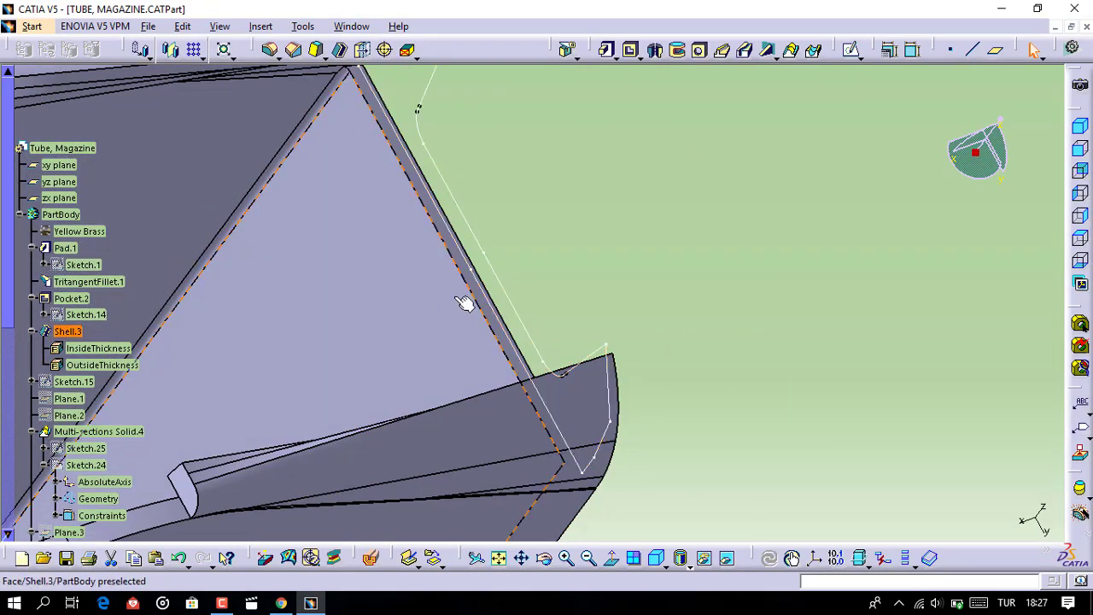
pyautogui.click(464, 305)
pyautogui.click(850, 48)
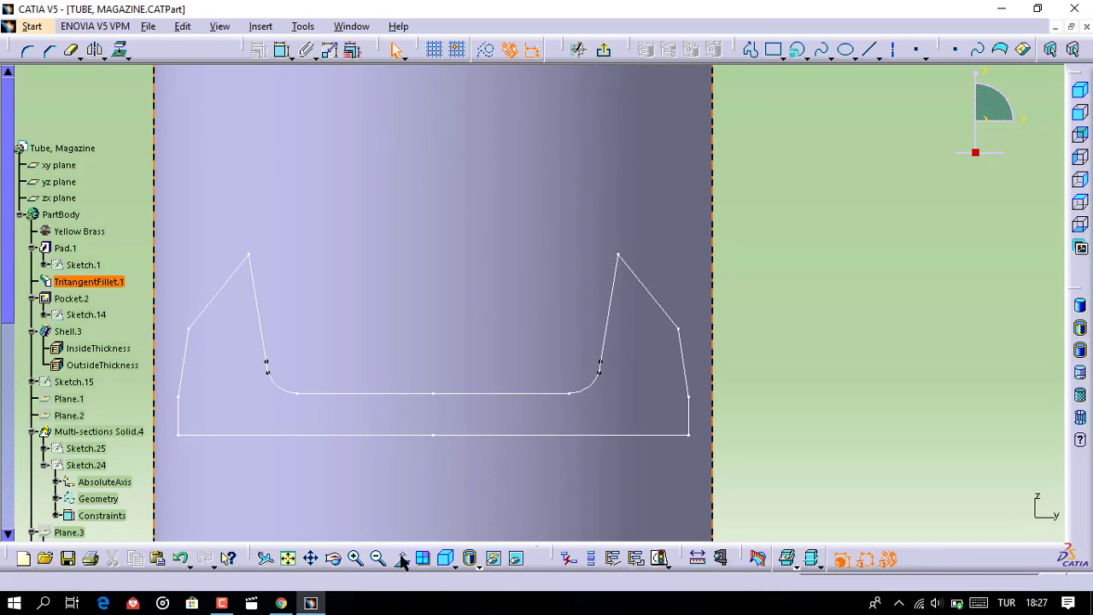
pyautogui.click(445, 557)
pyautogui.moveTo(605, 488)
pyautogui.mouseDown(button='middle')
pyautogui.moveTo(537, 444)
pyautogui.moveTo(534, 463)
pyautogui.mouseUp(button='middle')
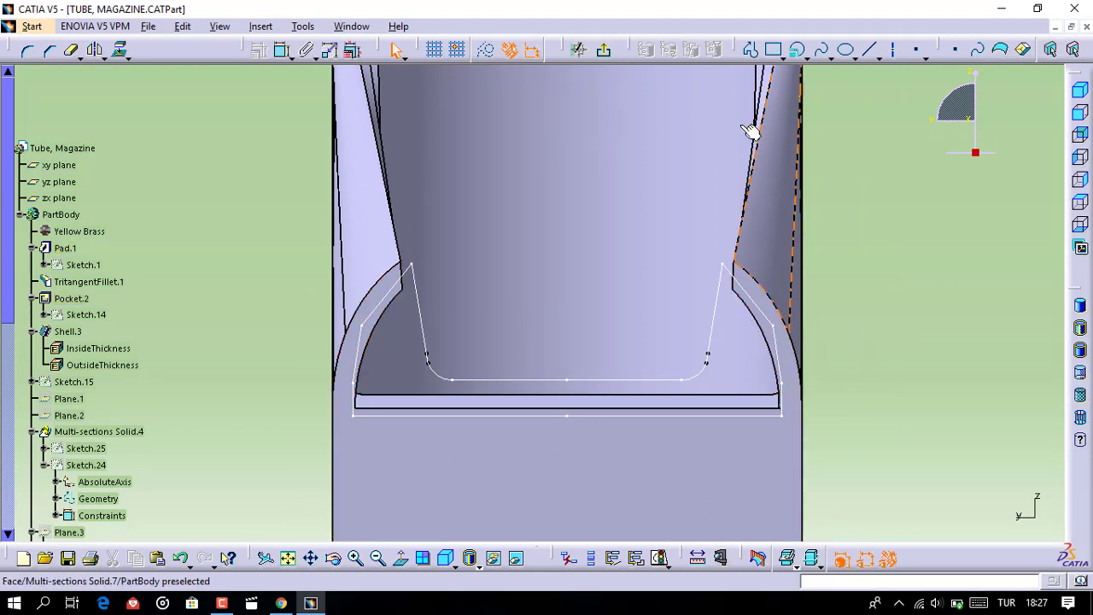
pyautogui.click(750, 49)
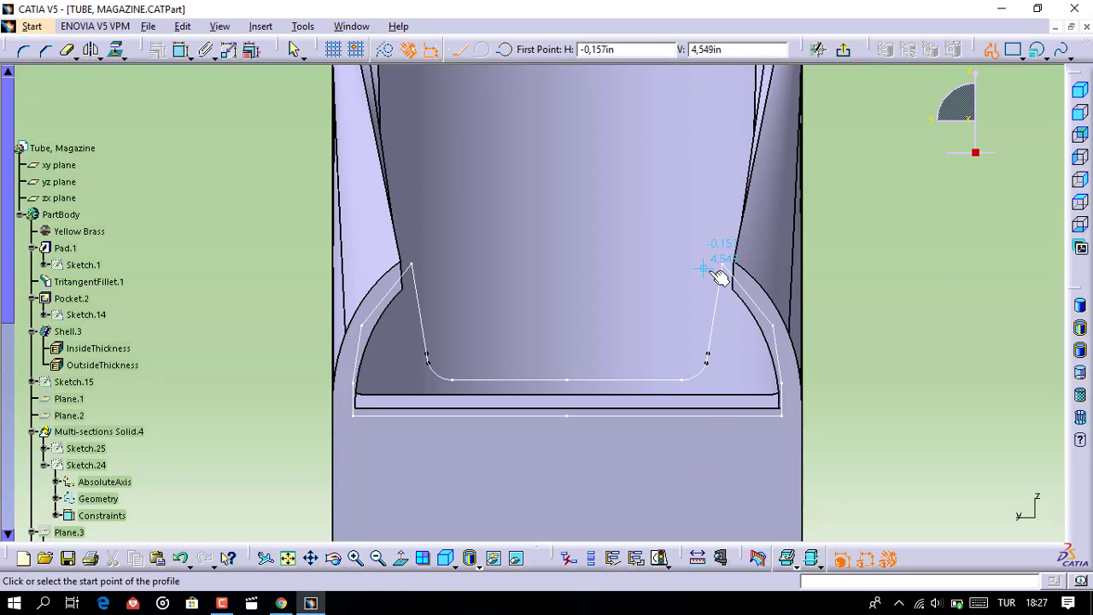
# Start the profile at H 0.157, V 4.419 and draw lines to (0.18, 4.563) and (0.237, 4.482)
pyautogui.press('Tab')
pyautogui.write('4.')
pyautogui.write('419')
pyautogui.press('Tab')
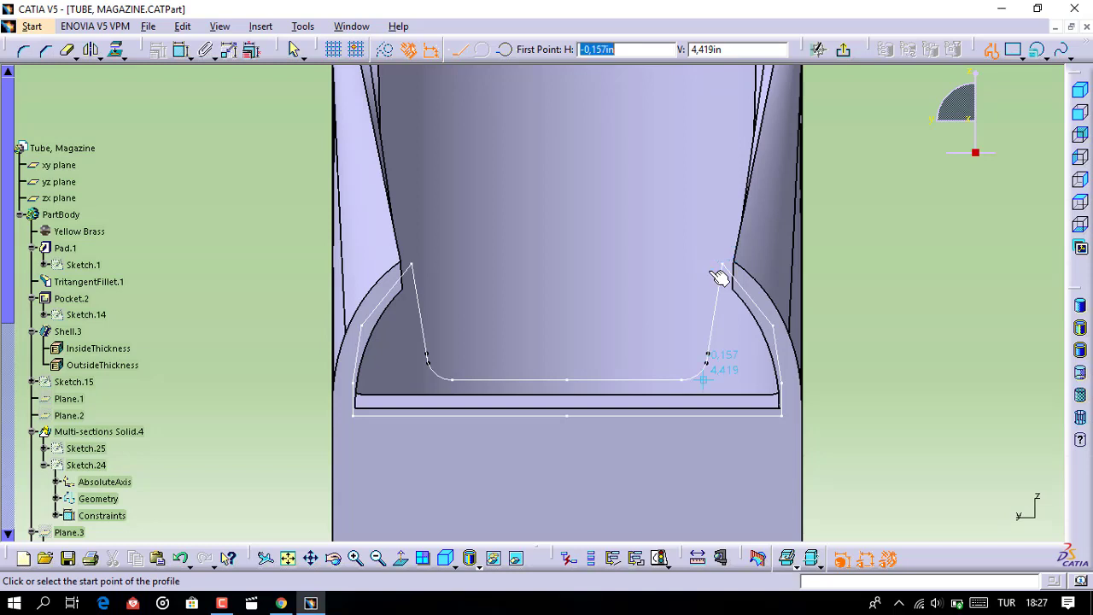
pyautogui.write('0')
pyautogui.write('1')
pyautogui.write('57')
pyautogui.press('Return')
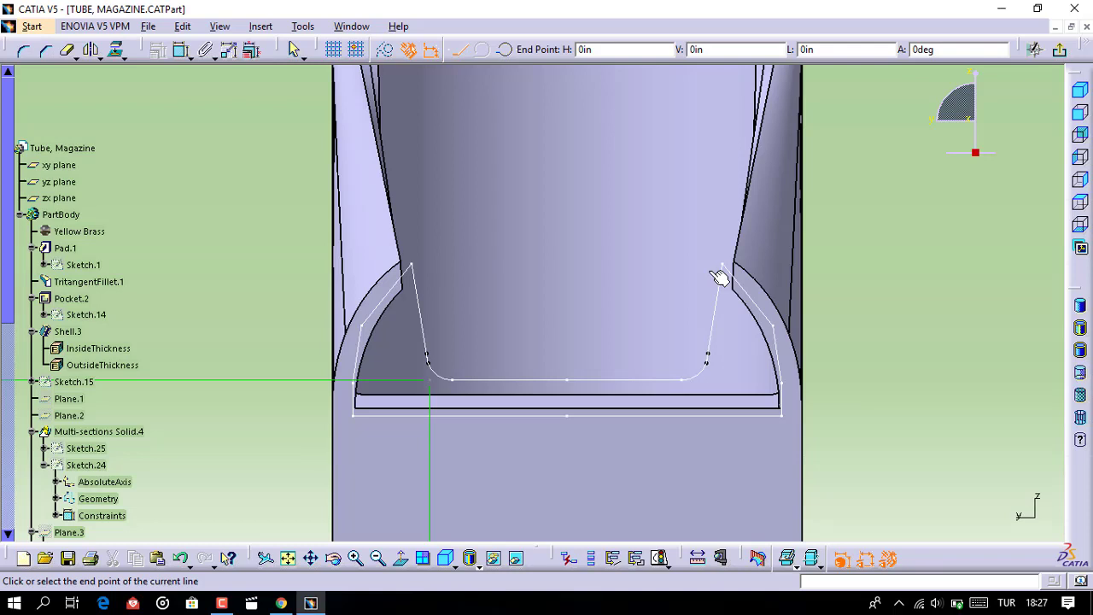
pyautogui.press('Tab')
pyautogui.write('4.')
pyautogui.write('563')
pyautogui.press('Tab')
pyautogui.press('Tab')
pyautogui.press('Tab')
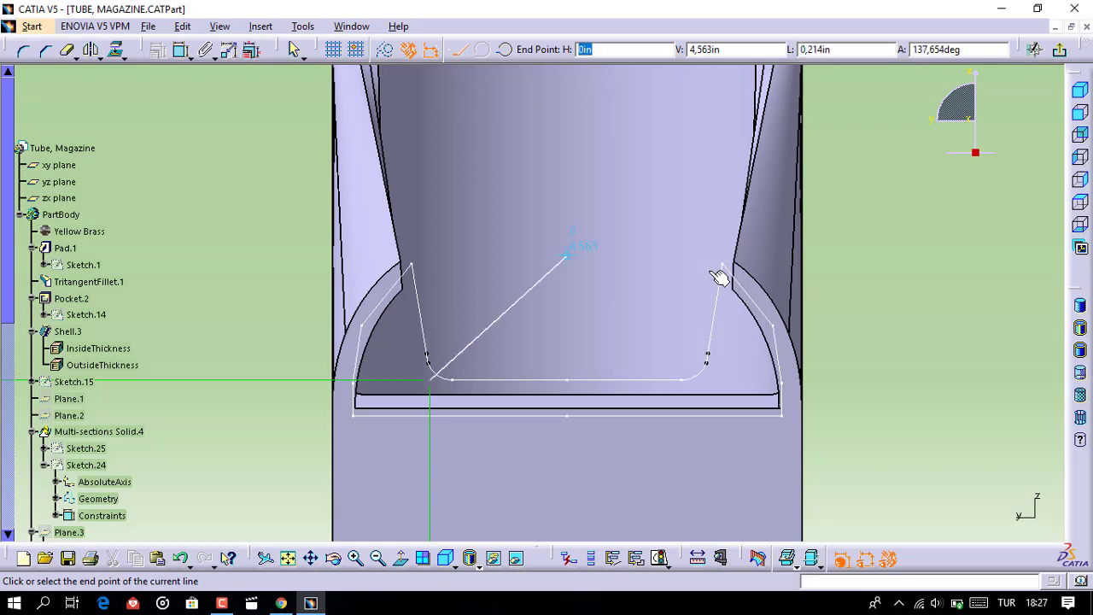
pyautogui.write('0.')
pyautogui.write('18')
pyautogui.press('Return')
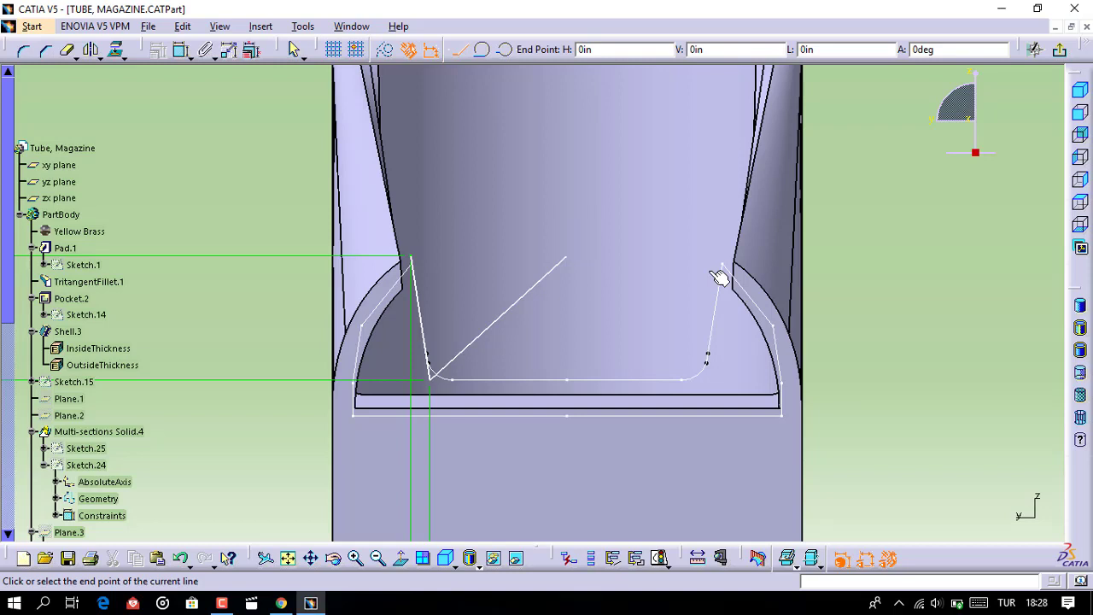
pyautogui.press('Tab')
pyautogui.write('4.4')
pyautogui.write('82')
pyautogui.press('Return')
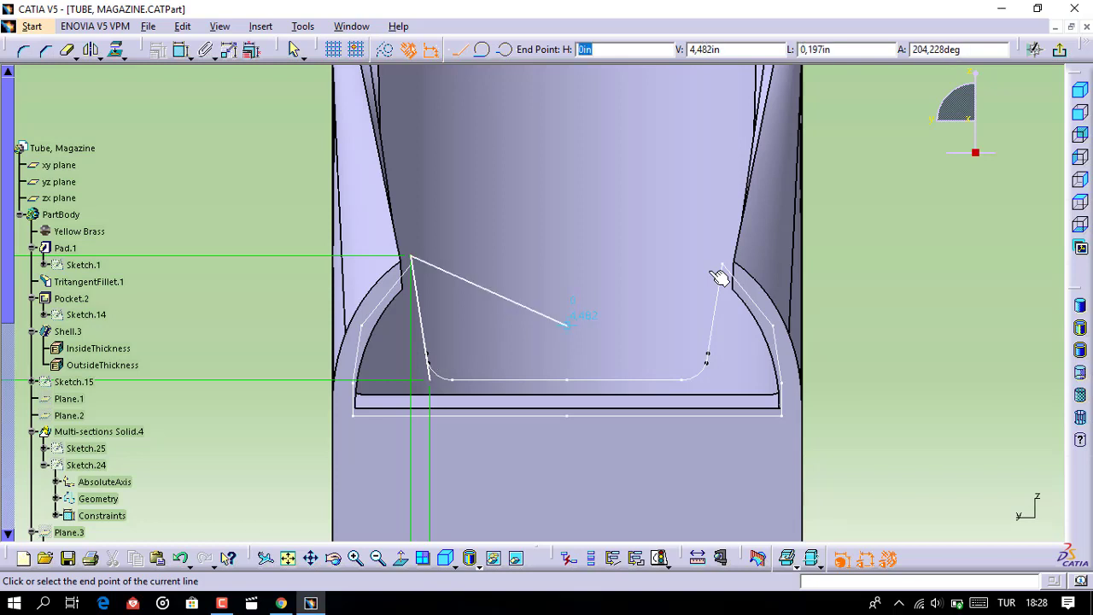
pyautogui.write('0.23')
pyautogui.write('7')
pyautogui.press('Return')
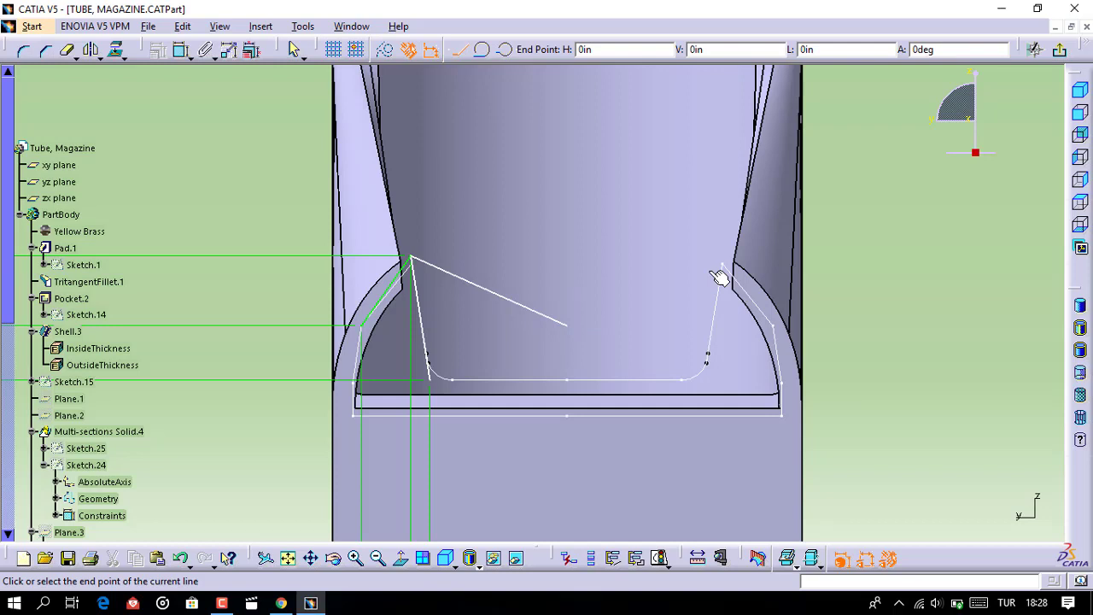
# Continue the profile down to points at H 0.247, V 4.416 and then V 4.37
pyautogui.press('Tab')
pyautogui.write('4.4')
pyautogui.write('16')
pyautogui.press('Tab')
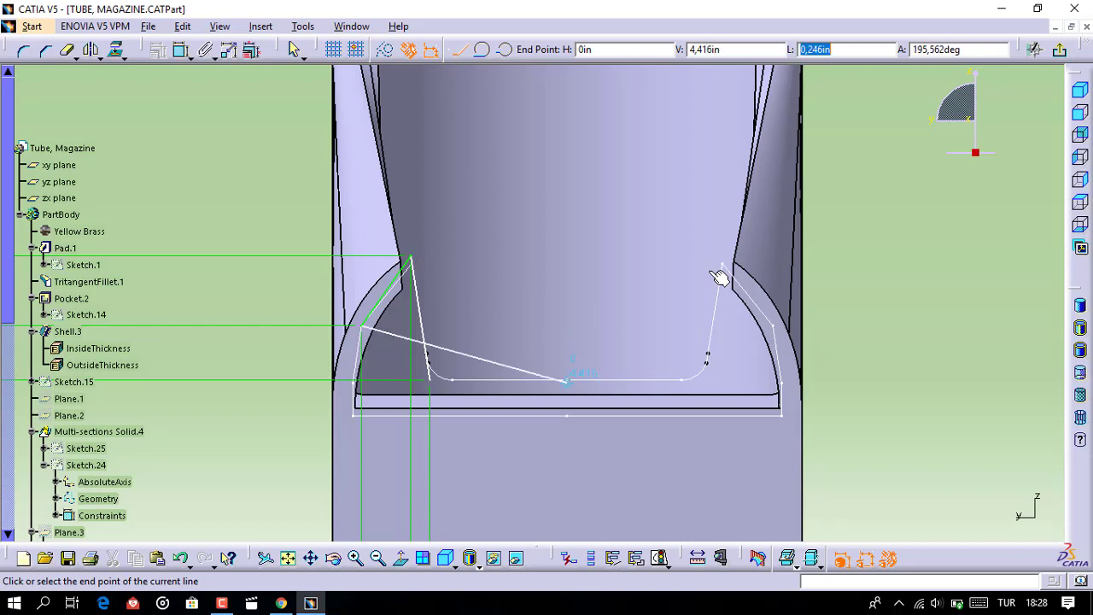
pyautogui.press('Tab')
pyautogui.write('0.')
pyautogui.write('247')
pyautogui.press('Return')
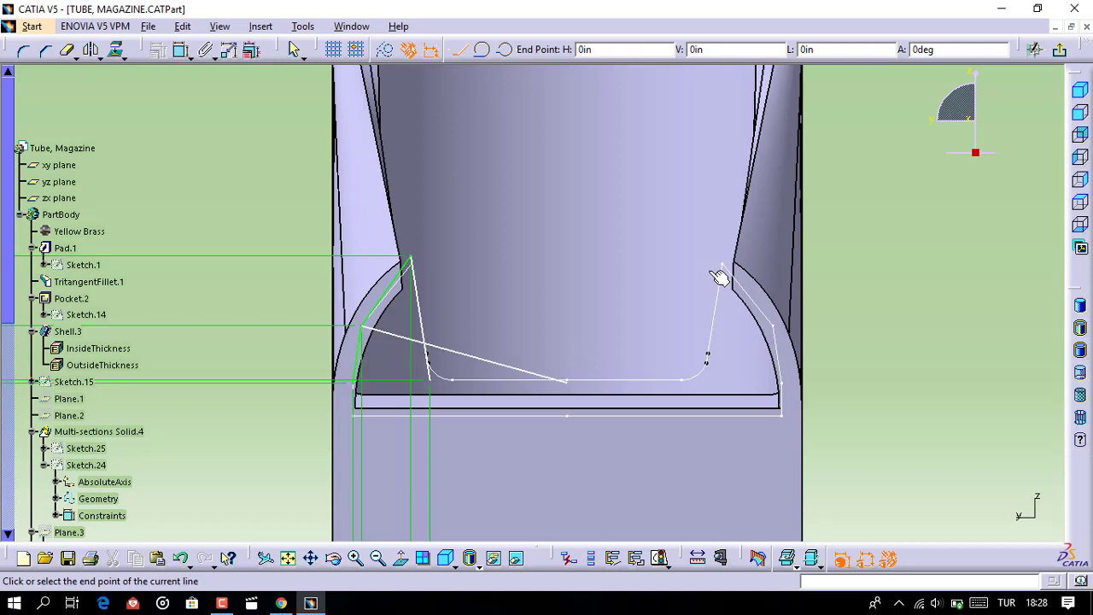
pyautogui.press('Tab')
pyautogui.press('Tab')
pyautogui.press('Tab')
pyautogui.press('Tab')
pyautogui.press('Tab')
pyautogui.write('4.')
pyautogui.write('3')
pyautogui.write('78')
pyautogui.press('BackSpace')
pyautogui.press('BackSpace')
pyautogui.press('BackSpace')
pyautogui.press('BackSpace')
pyautogui.write('0,')
pyautogui.write('24')
pyautogui.write('7')
pyautogui.press('Tab')
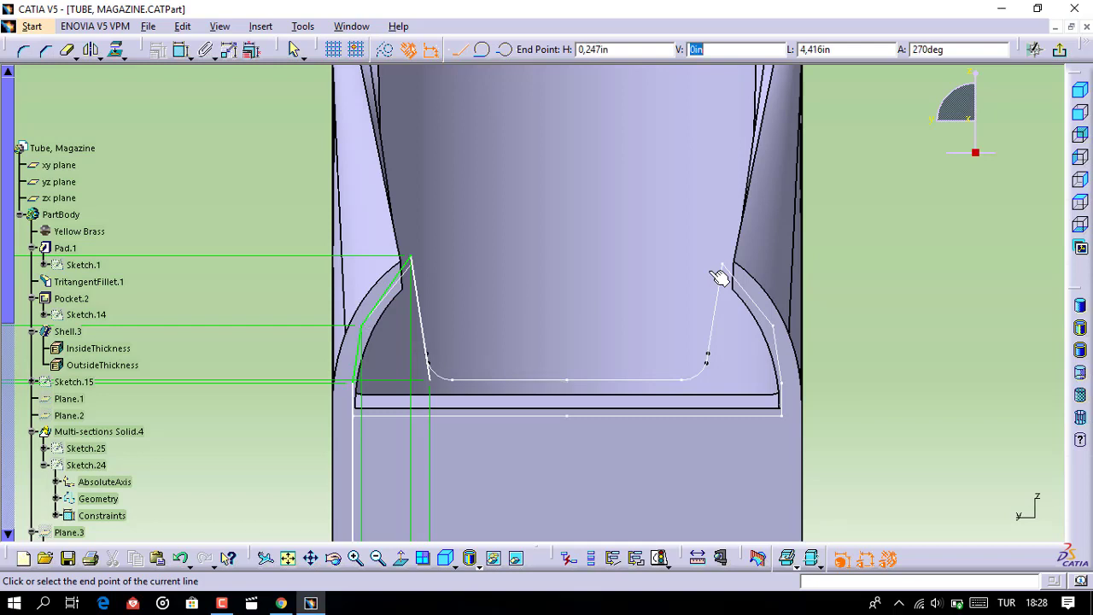
pyautogui.write('4.3')
pyautogui.write('78')
pyautogui.press('Return')
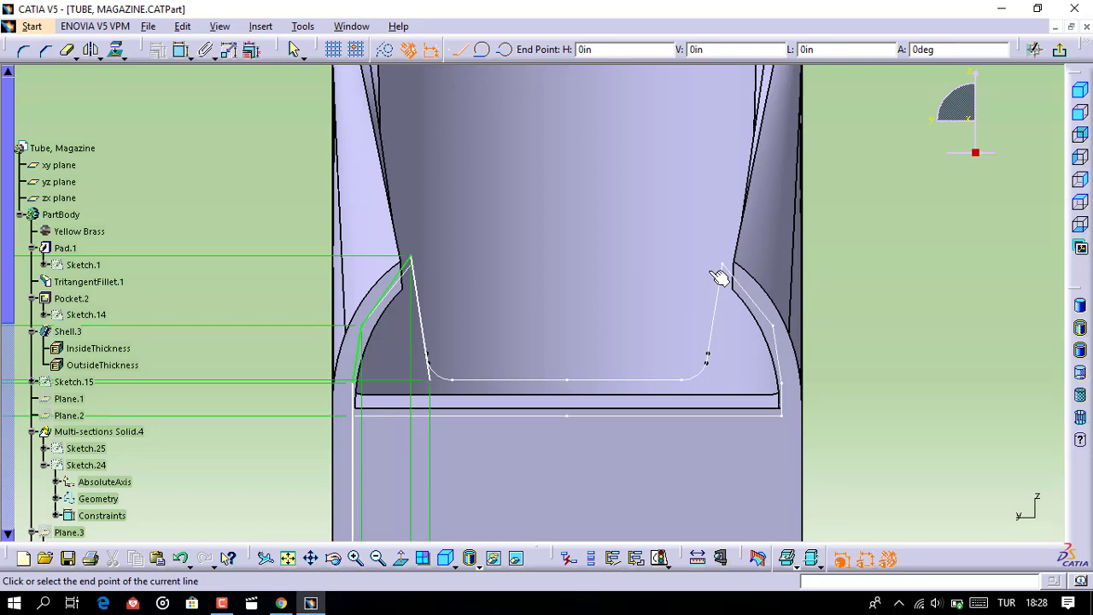
# Run a horizontal line at V 4.378 to H 0, go up the centreline, and close the profile
pyautogui.press('Tab')
pyautogui.write('4.')
pyautogui.write('378')
pyautogui.press('Tab')
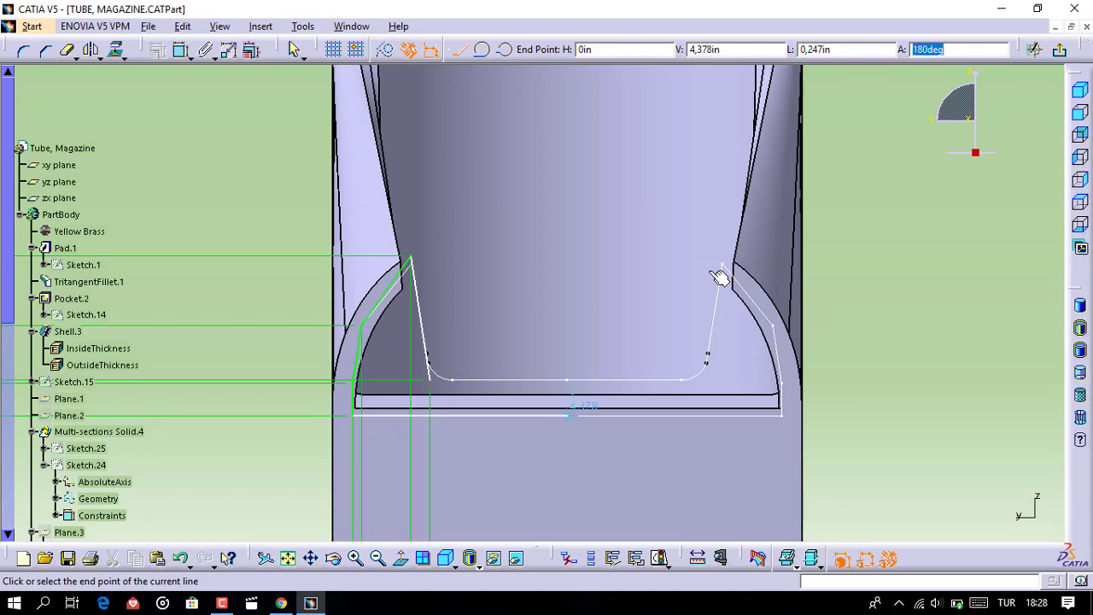
pyautogui.press('Tab')
pyautogui.press('Tab')
pyautogui.write('0')
pyautogui.press('Return')
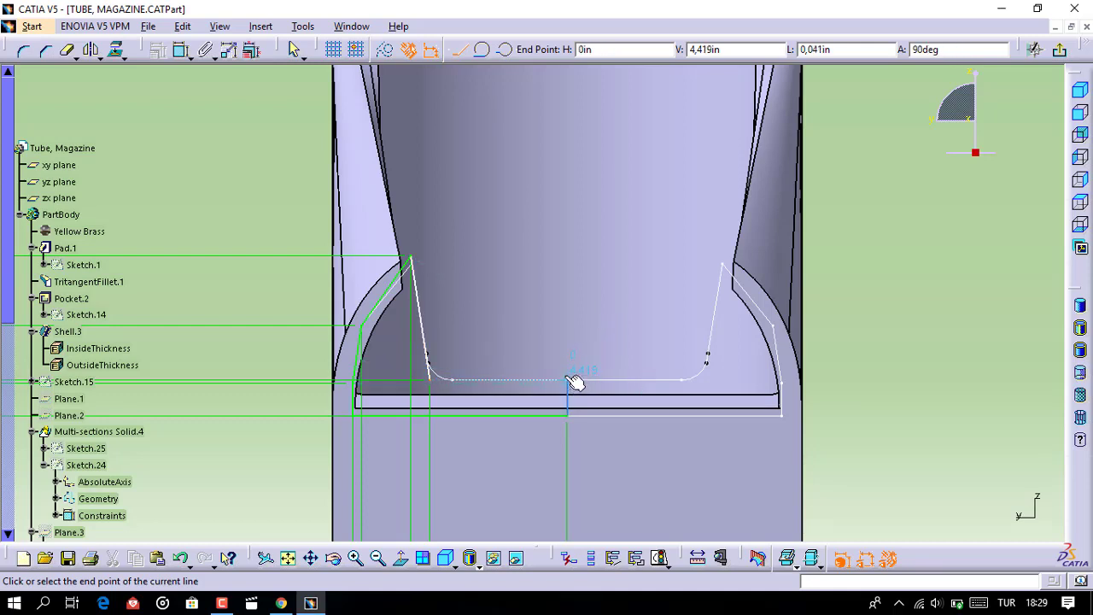
pyautogui.click(569, 381)
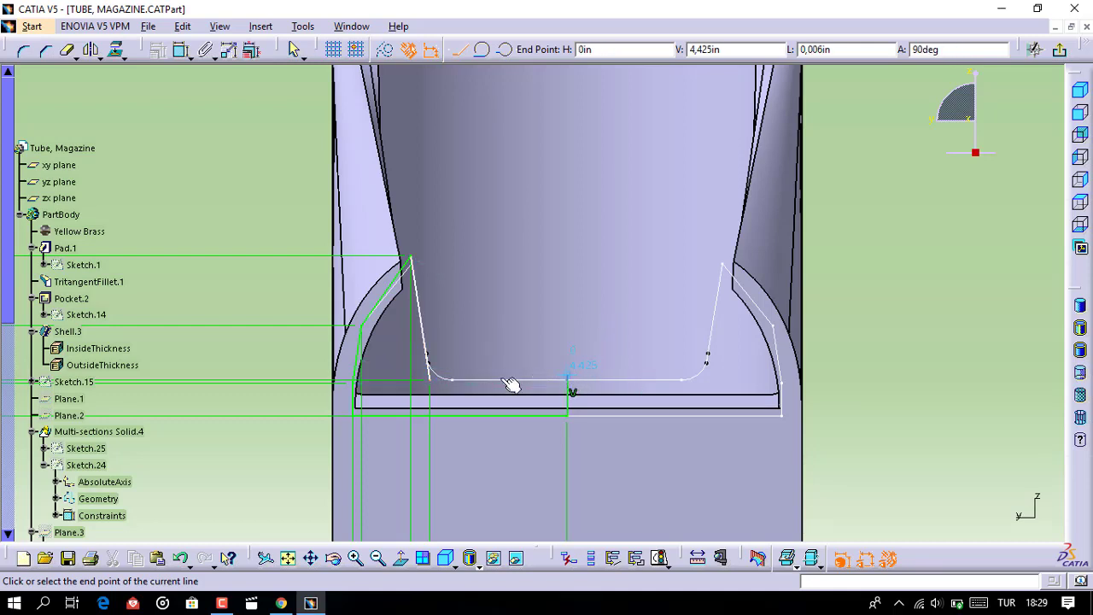
pyautogui.click(430, 381)
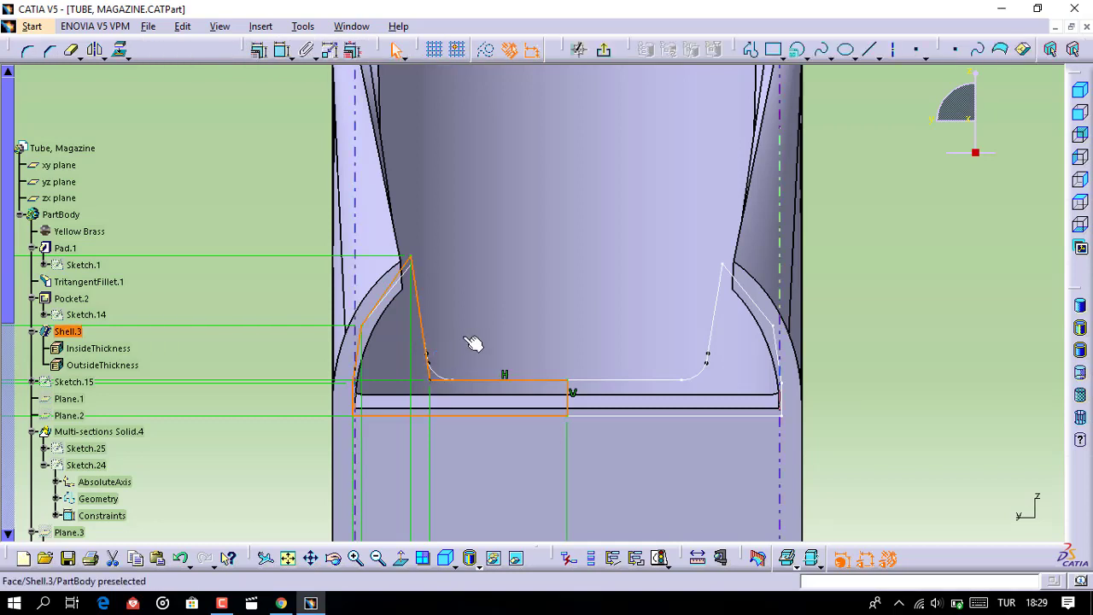
# Add a 0.03 in circle centred at H 0.132 at the profile's left inner corner
pyautogui.click(798, 49)
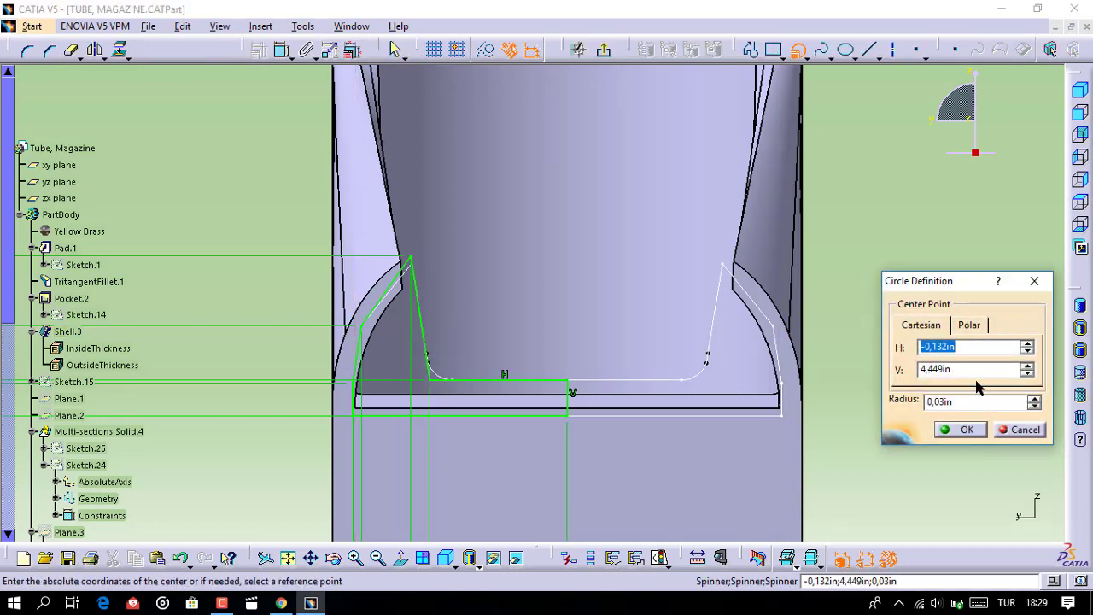
pyautogui.write('0.')
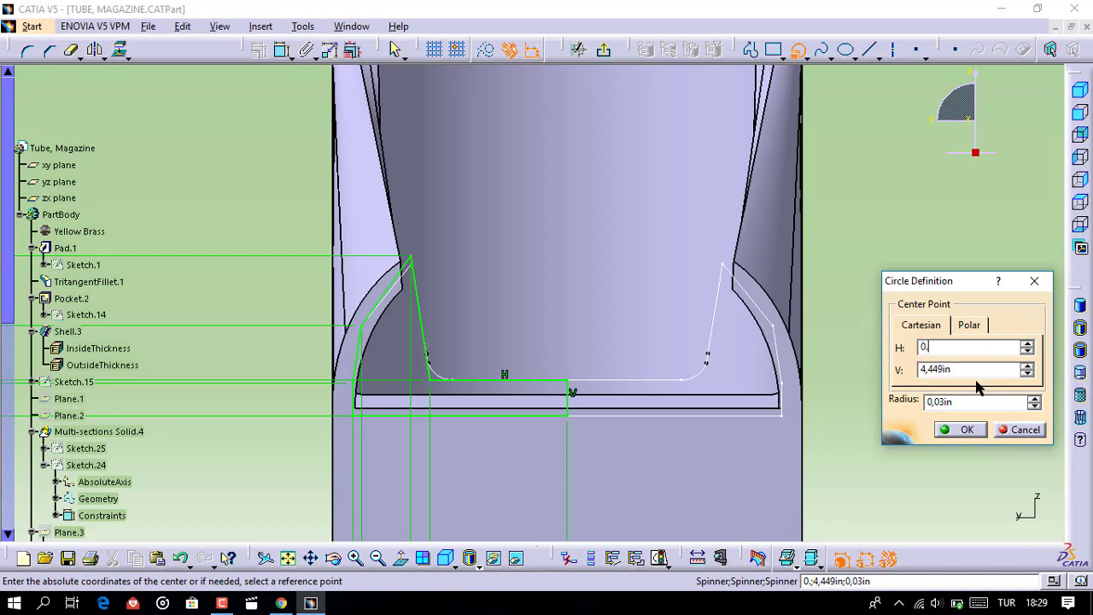
pyautogui.write('132')
pyautogui.press('Return')
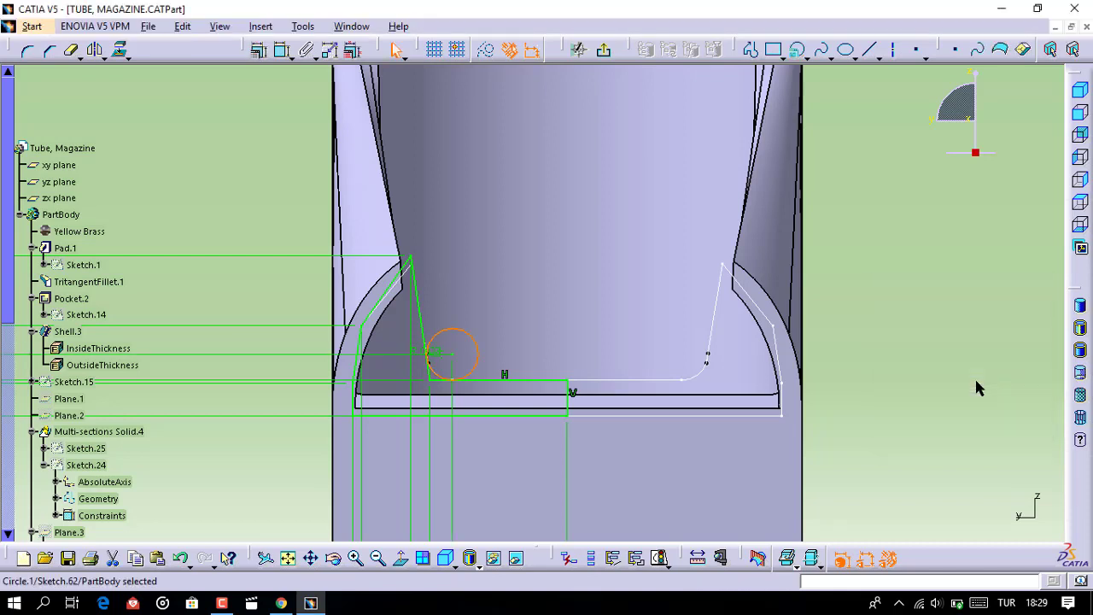
# Quick Trim the circle into a small fillet arc rounding the left inner corner
pyautogui.click(71, 49)
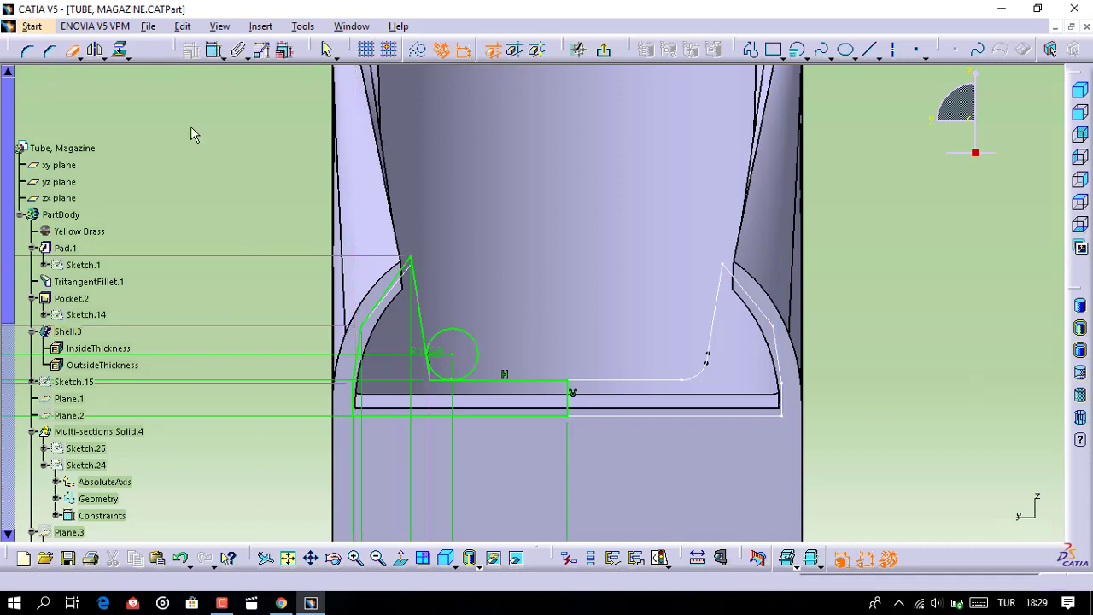
pyautogui.click(431, 380)
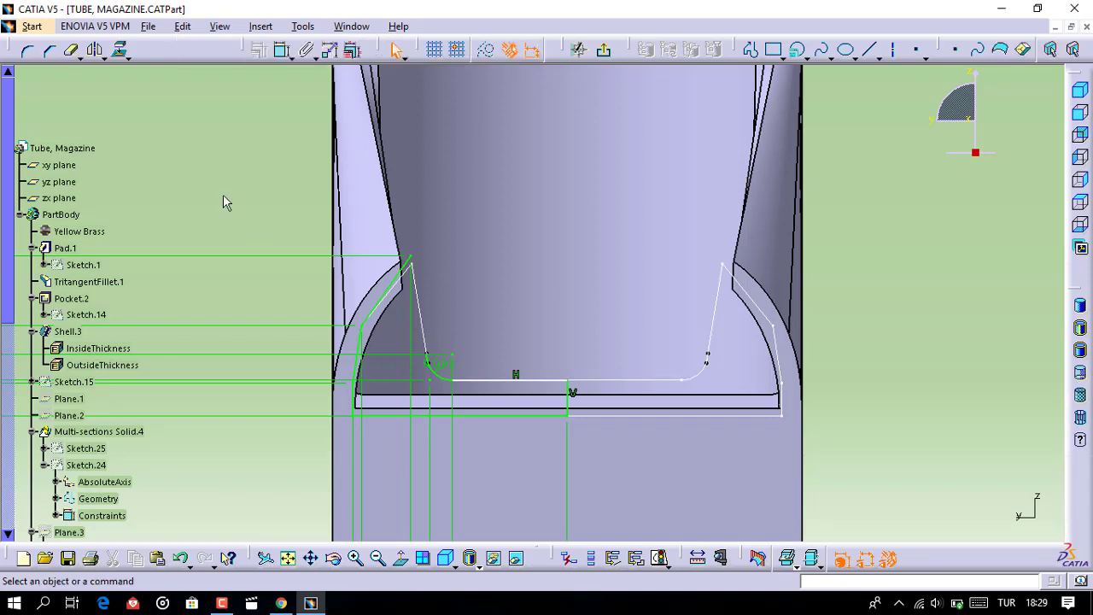
pyautogui.moveTo(224, 195); pyautogui.dragTo(575, 519)
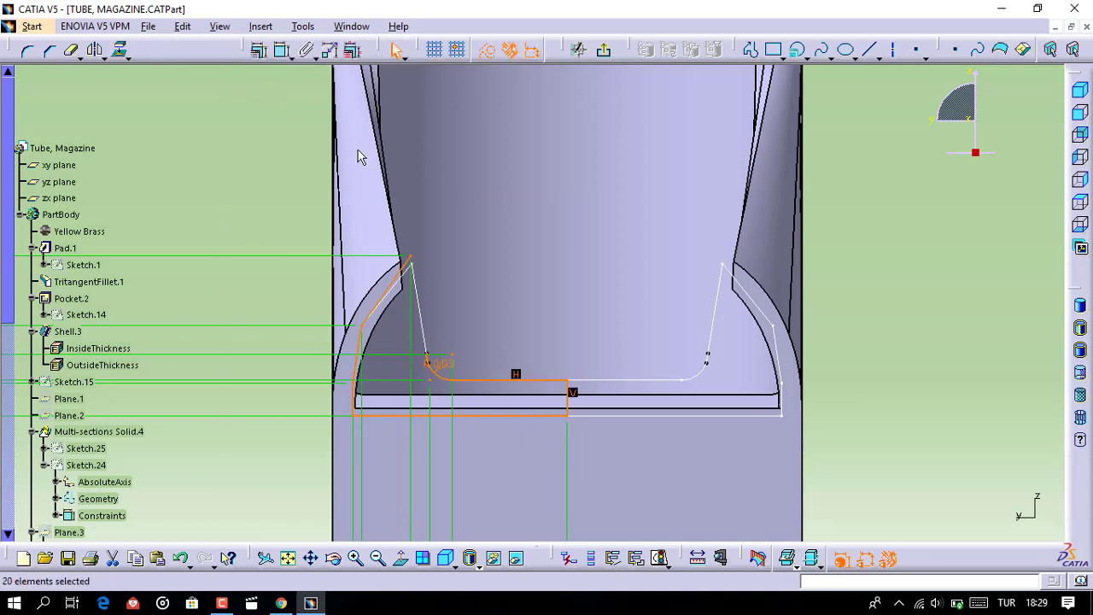
pyautogui.click(232, 162)
pyautogui.click(775, 52)
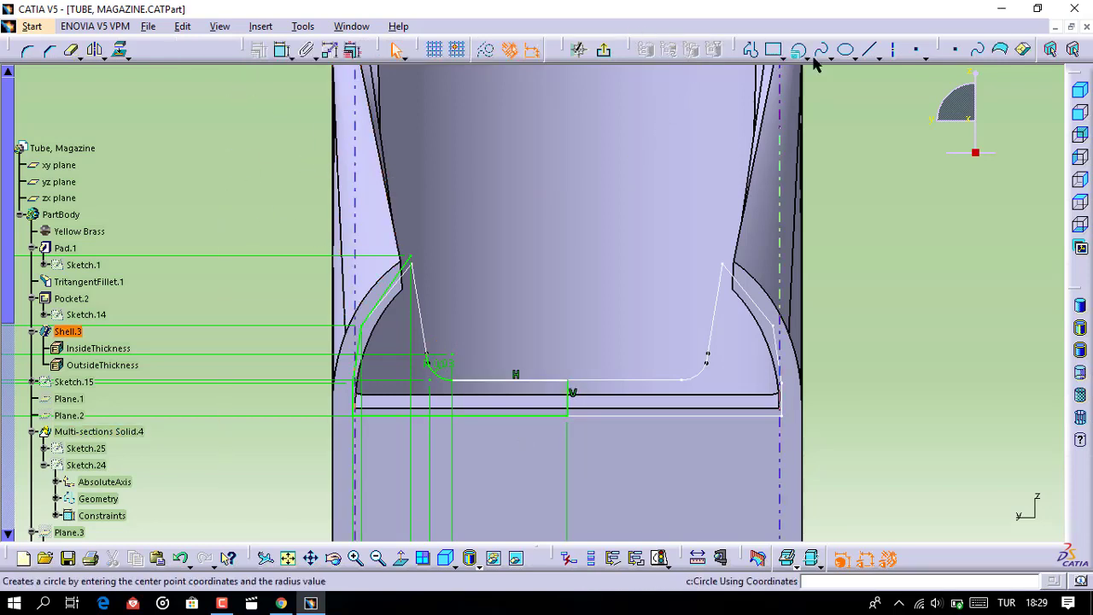
pyautogui.click(866, 49)
pyautogui.moveTo(458, 281)
pyautogui.mouseDown(button='middle')
pyautogui.moveTo(557, 297)
pyautogui.moveTo(556, 310)
pyautogui.moveTo(560, 301)
pyautogui.mouseUp(button='middle')
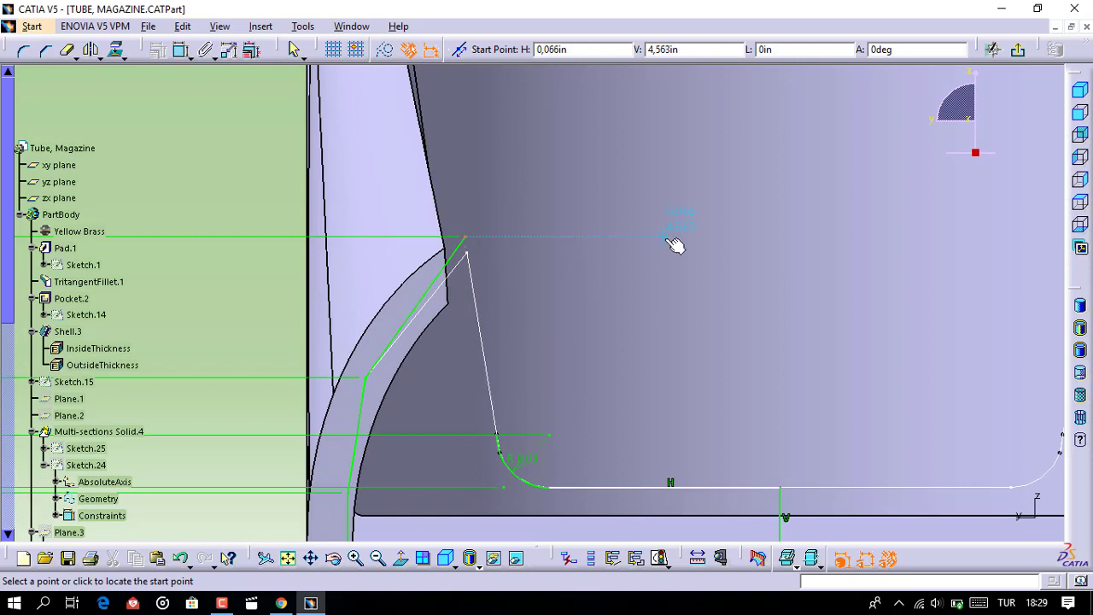
# Replace the old corner circle with a new circle of radius 0.3 at the left corner
pyautogui.press('Escape')
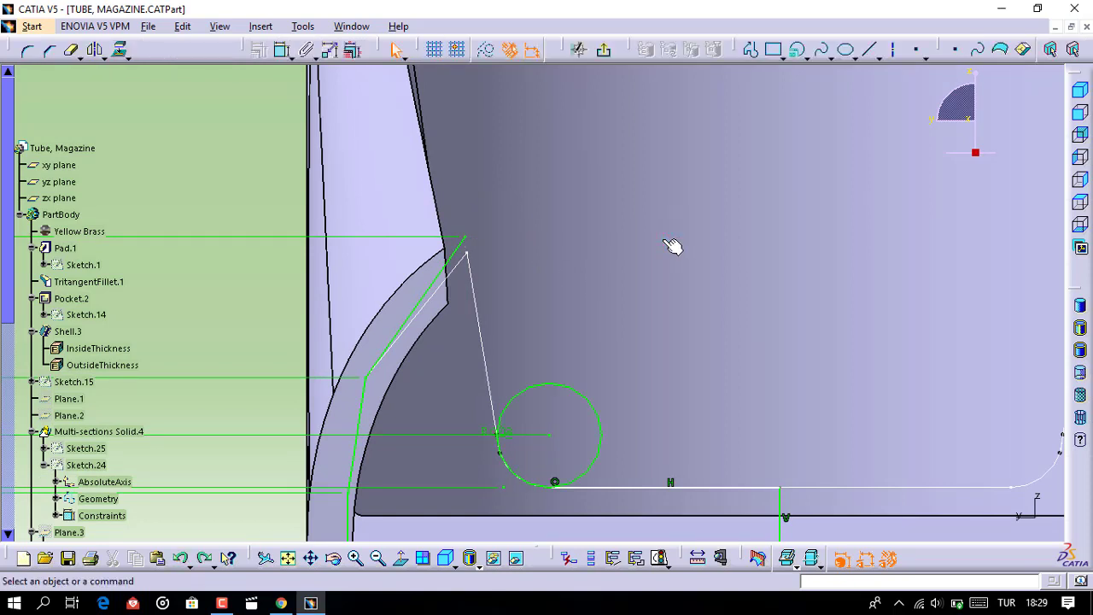
pyautogui.moveTo(580, 366); pyautogui.dragTo(606, 290, button='middle')
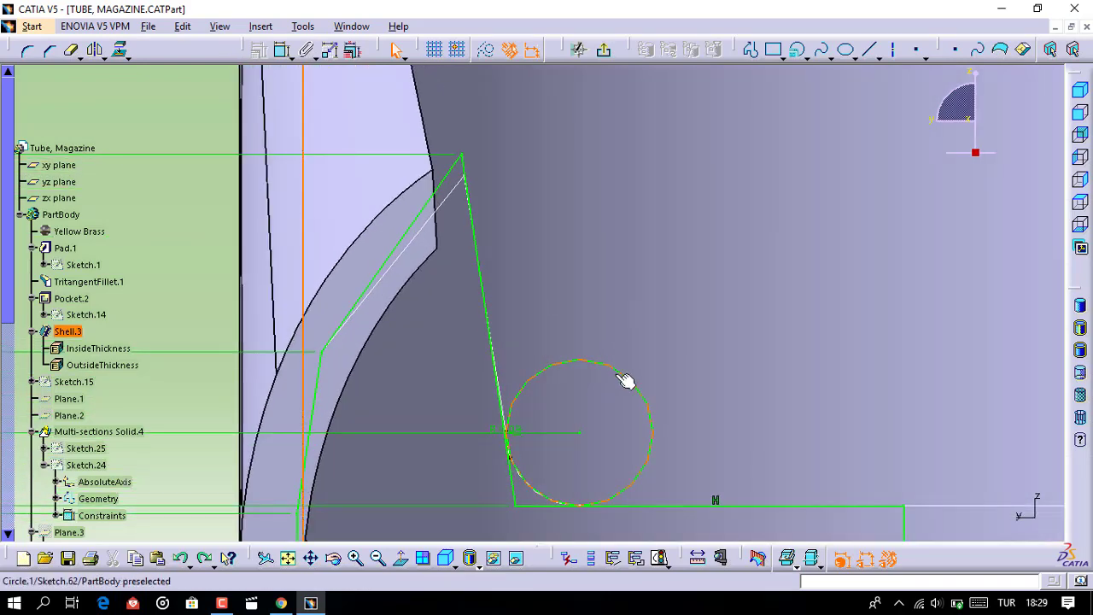
pyautogui.click(618, 367)
pyautogui.press('Delete')
pyautogui.moveTo(623, 281); pyautogui.dragTo(629, 235, button='middle')
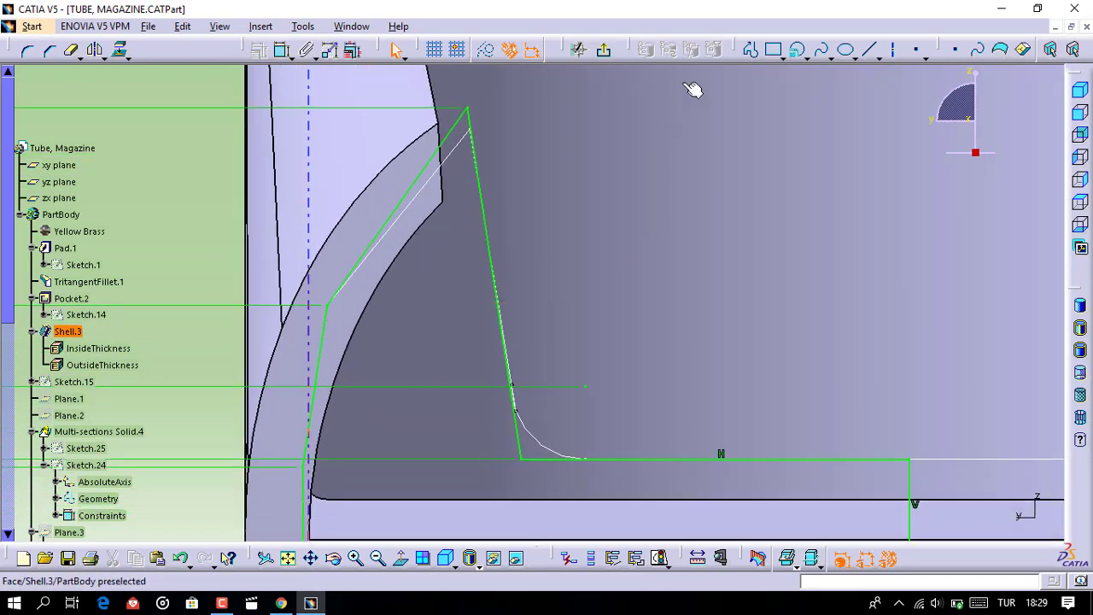
pyautogui.click(802, 55)
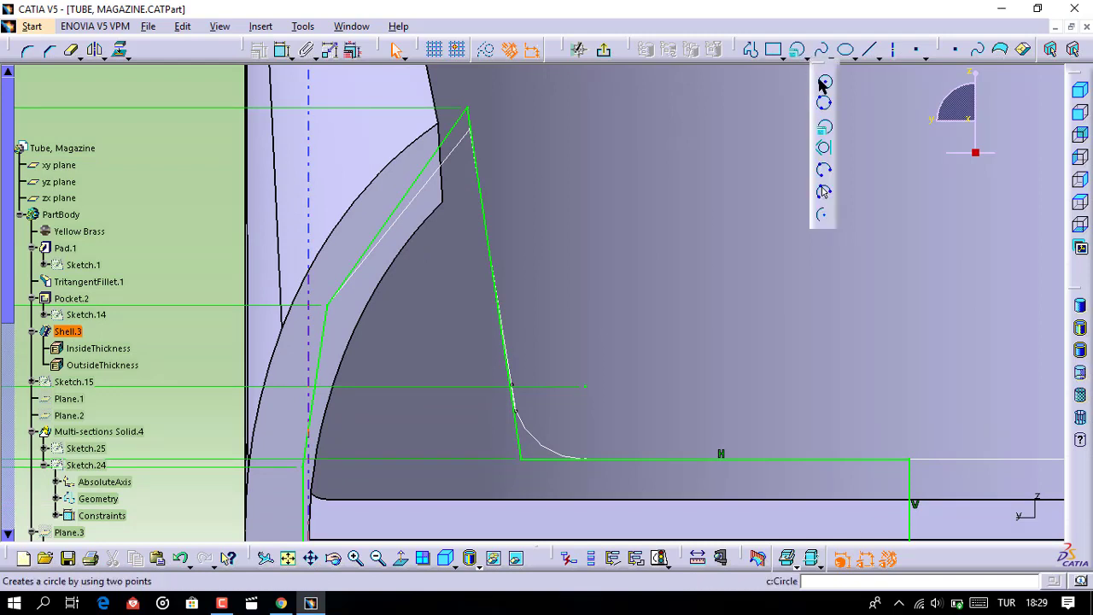
pyautogui.click(822, 82)
pyautogui.click(660, 337)
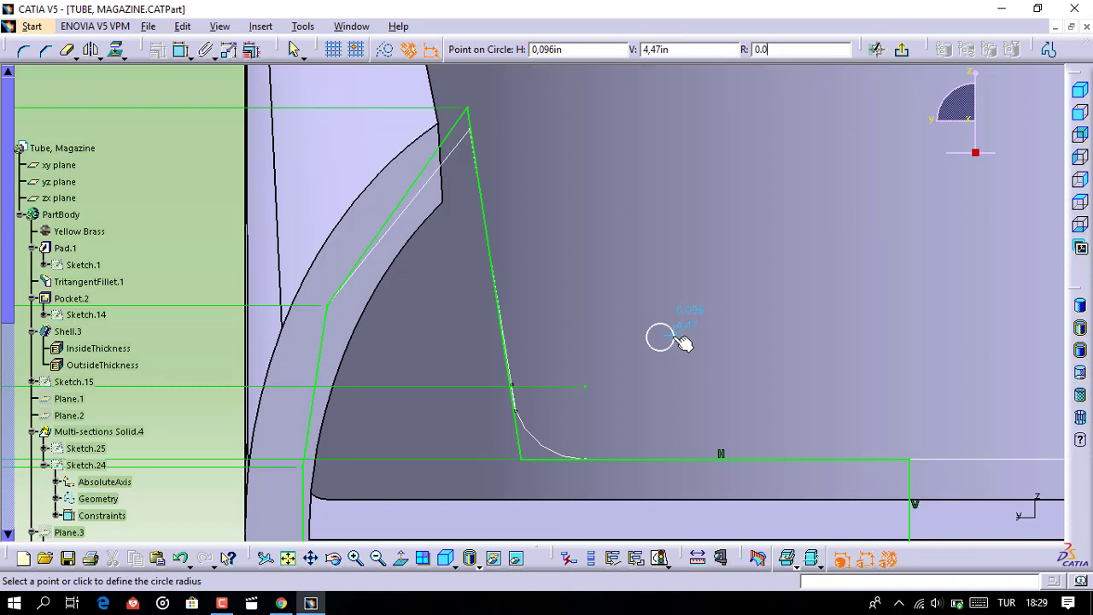
pyautogui.write('0.3')
pyautogui.press('Return')
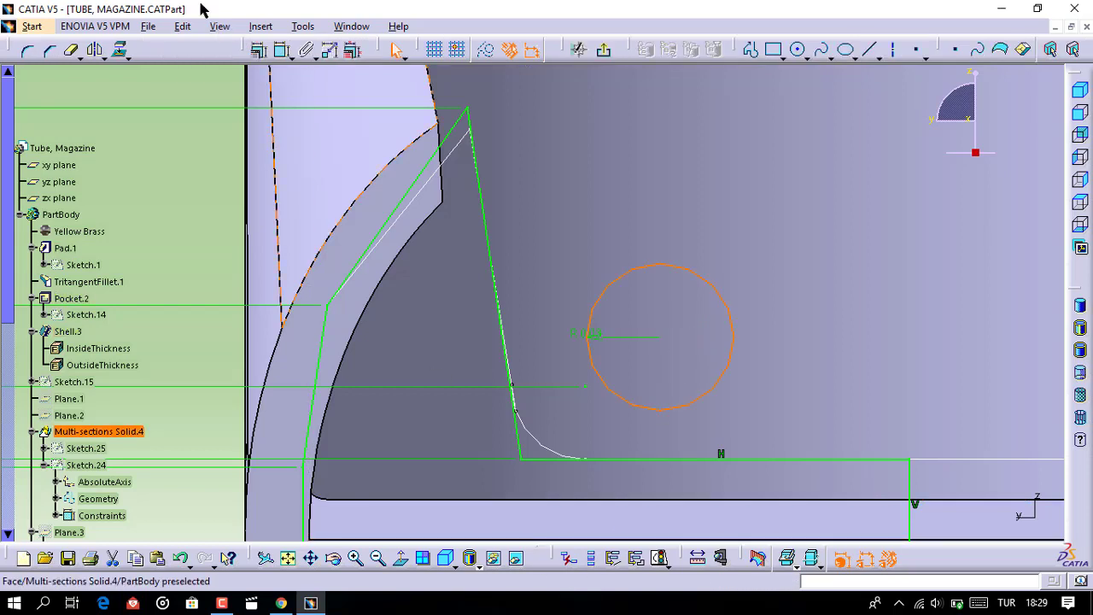
# Make the new circle touch both the bottom line and the slanted line with Contact constraints
pyautogui.click(291, 57)
pyautogui.click(302, 104)
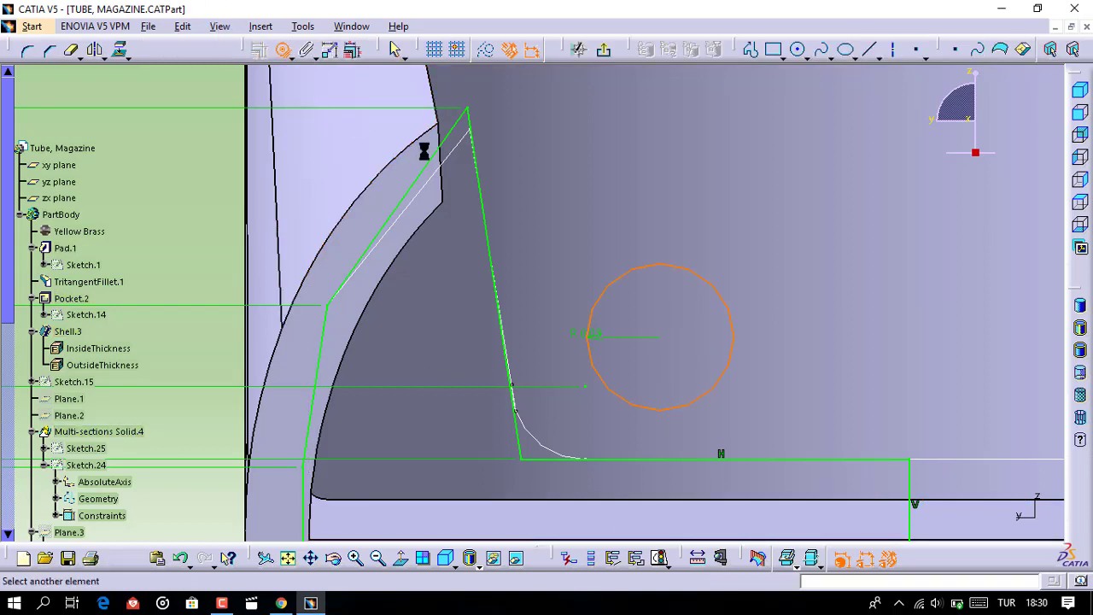
pyautogui.click(666, 461)
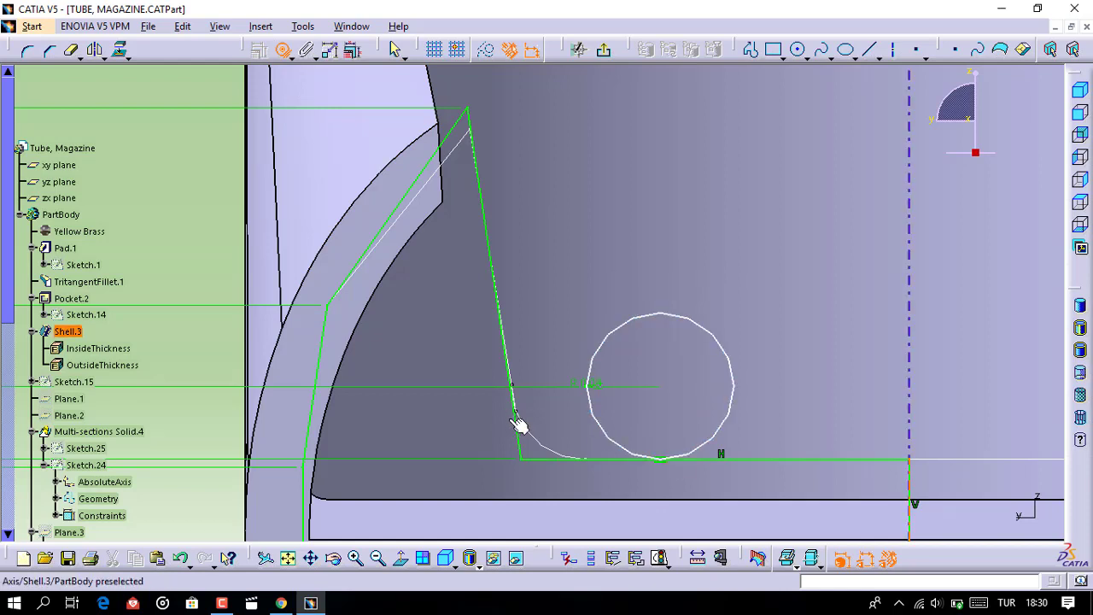
pyautogui.click(590, 415)
# Quick Trim the bottom line stub and the circle, leaving a fillet arc at the corner
pyautogui.click(72, 49)
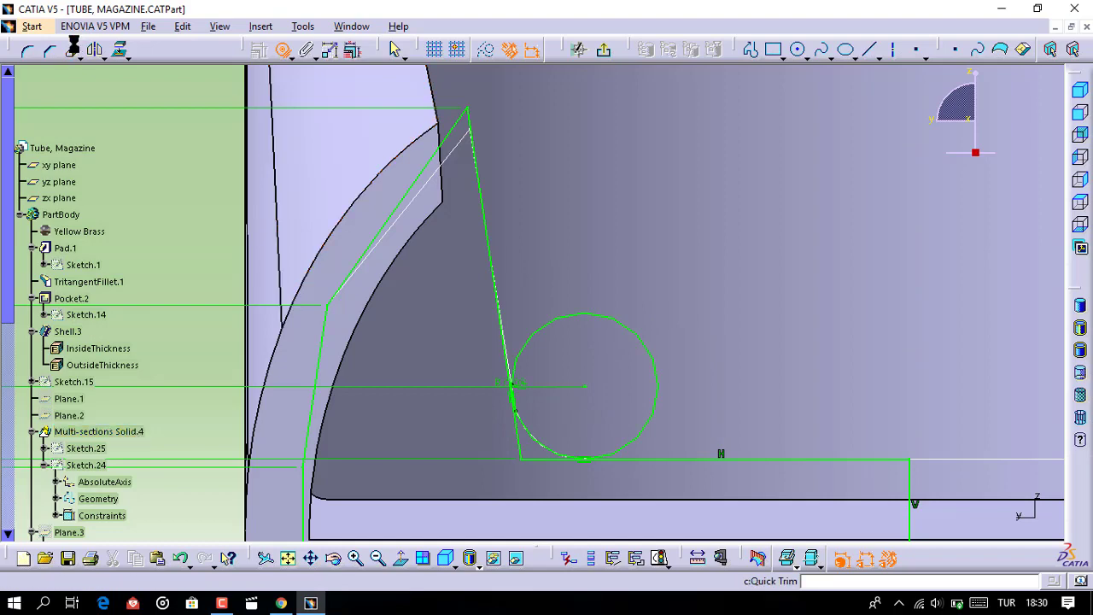
pyautogui.click(534, 461)
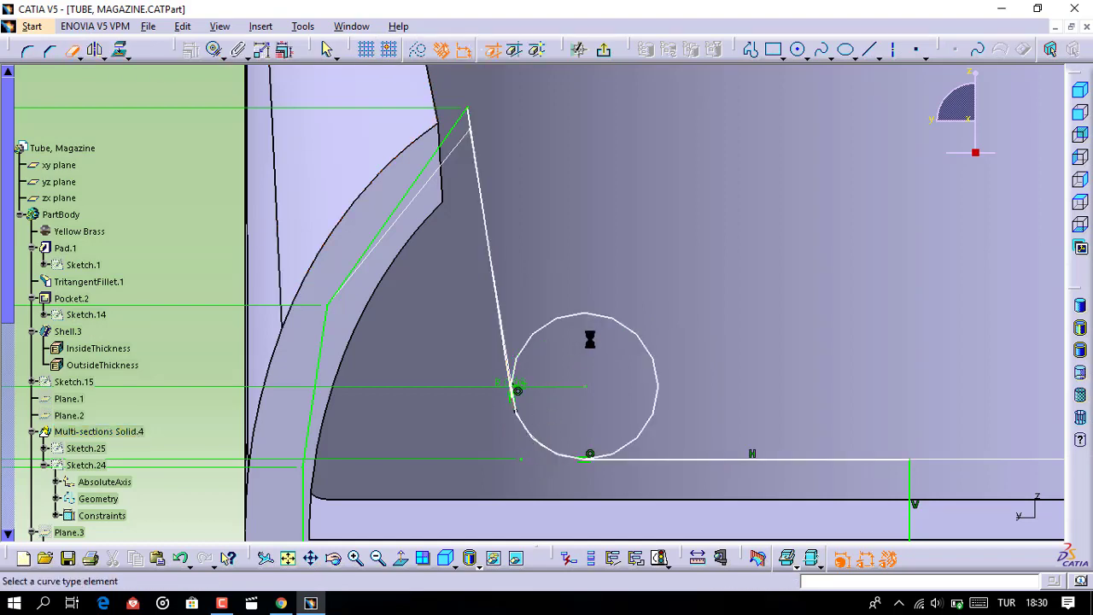
pyautogui.click(621, 322)
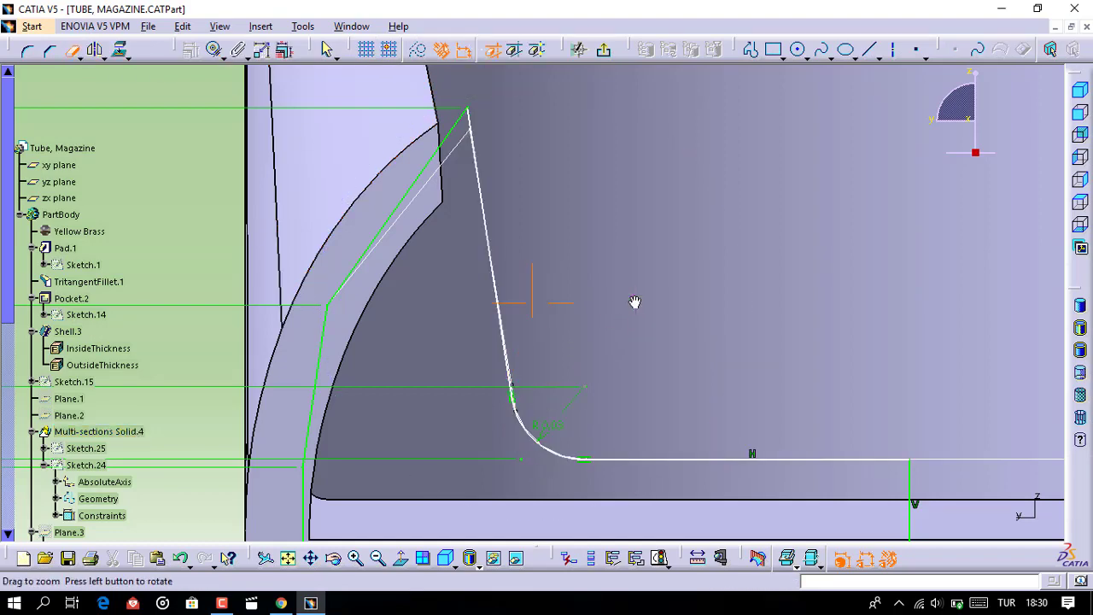
pyautogui.moveTo(635, 302); pyautogui.dragTo(632, 409, button='middle')
pyautogui.press('Escape')
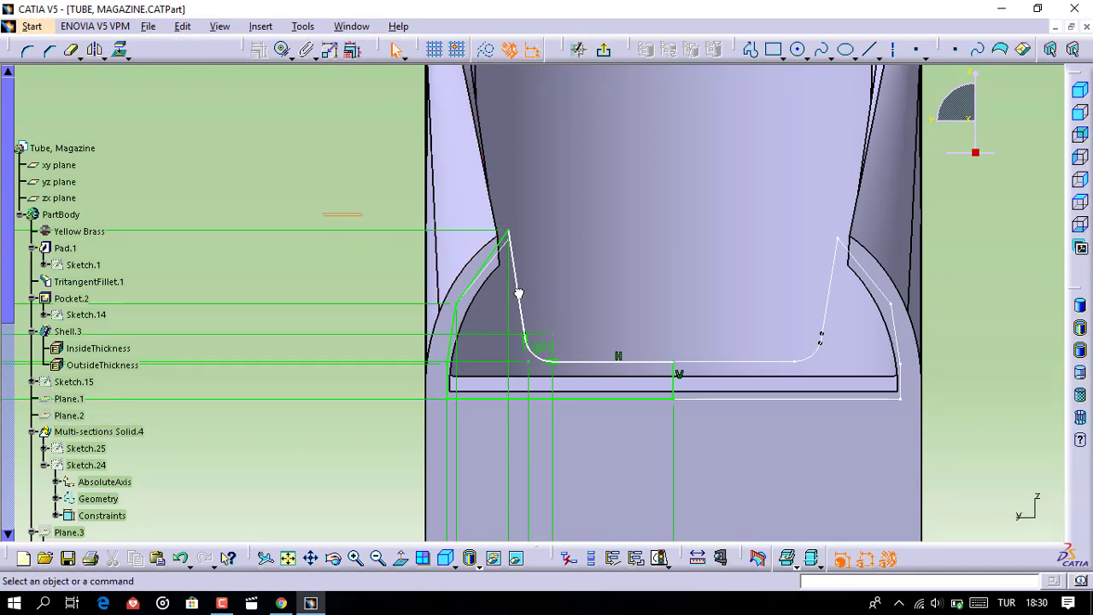
# Select all the left lip profile geometry and orbit the part to an oblique angle
pyautogui.hotkey('ctrl', 'a')
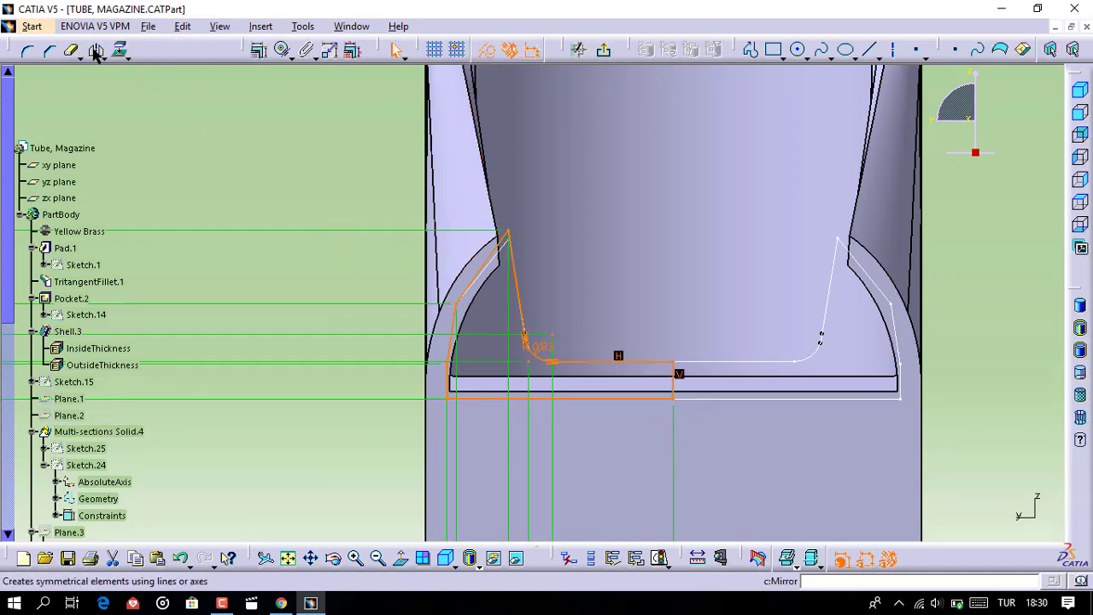
pyautogui.moveTo(529, 359)
pyautogui.mouseDown(button='middle')
pyautogui.moveTo(605, 384)
pyautogui.moveTo(629, 526)
pyautogui.moveTo(626, 465)
pyautogui.moveTo(875, 359)
pyautogui.mouseUp(button='middle')
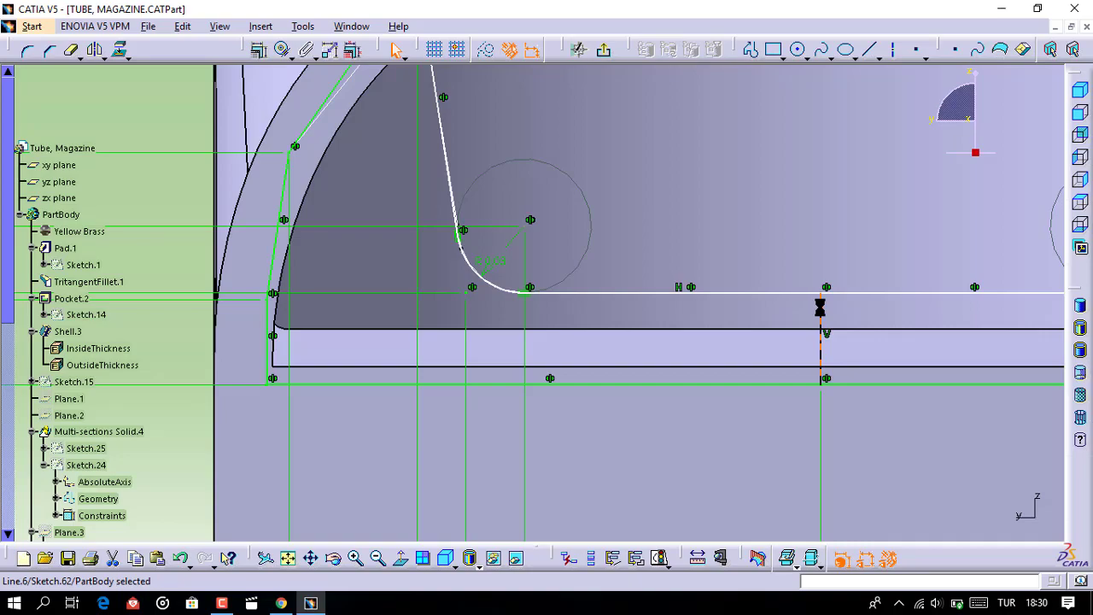
pyautogui.moveTo(832, 316)
pyautogui.mouseDown(button='middle')
pyautogui.moveTo(507, 227)
pyautogui.moveTo(580, 244)
pyautogui.moveTo(590, 390)
pyautogui.moveTo(607, 358)
pyautogui.moveTo(647, 390)
pyautogui.moveTo(624, 395)
pyautogui.mouseUp(button='middle')
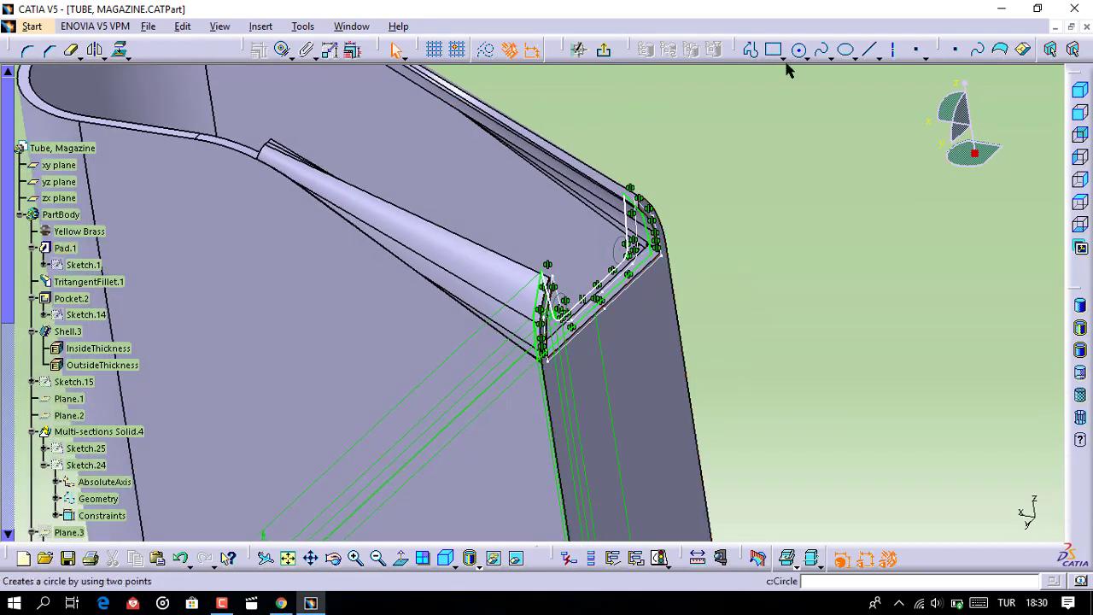
# Exit the sketch and try a multi-sections solid from Sketch.62 and Sketch.61, cancelling after the non-connex errors
pyautogui.click(597, 53)
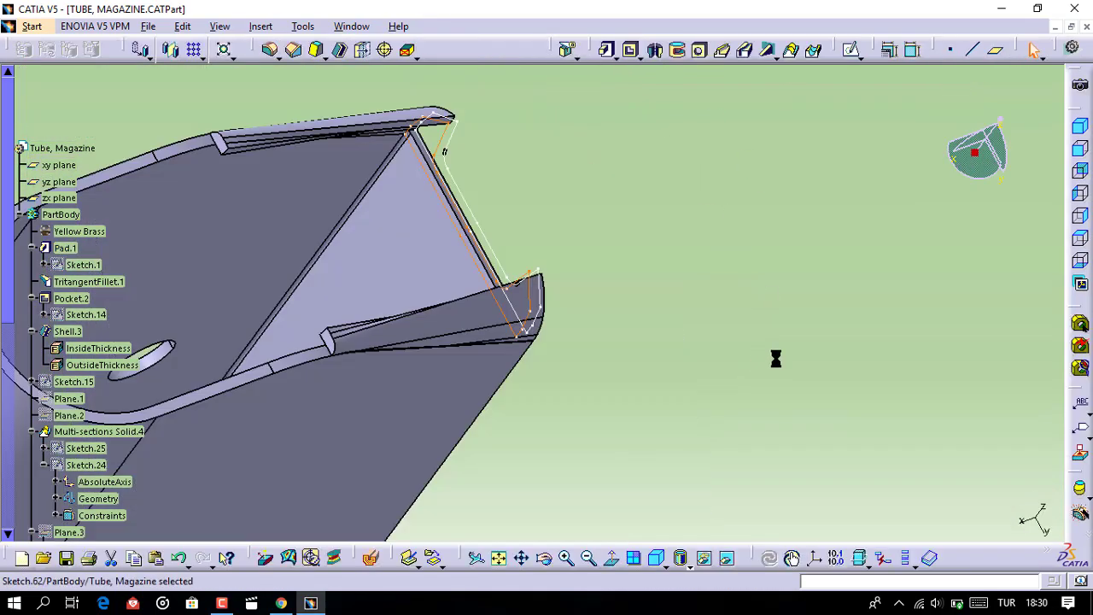
pyautogui.moveTo(652, 430)
pyautogui.mouseDown(button='middle')
pyautogui.moveTo(487, 269)
pyautogui.moveTo(585, 384)
pyautogui.moveTo(585, 327)
pyautogui.mouseUp(button='middle')
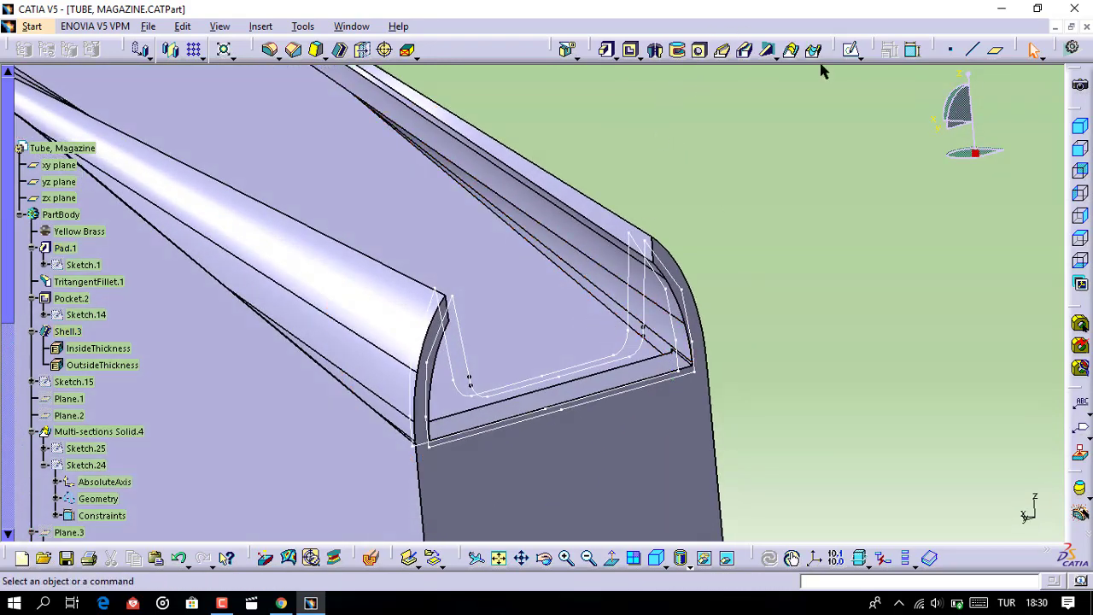
pyautogui.click(793, 53)
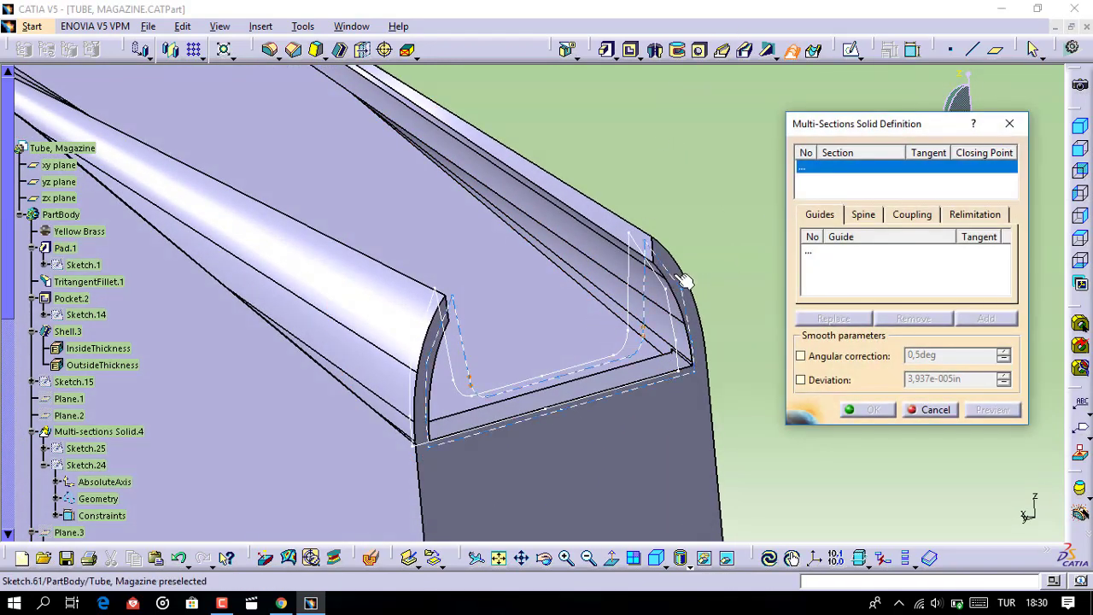
pyautogui.click(685, 281)
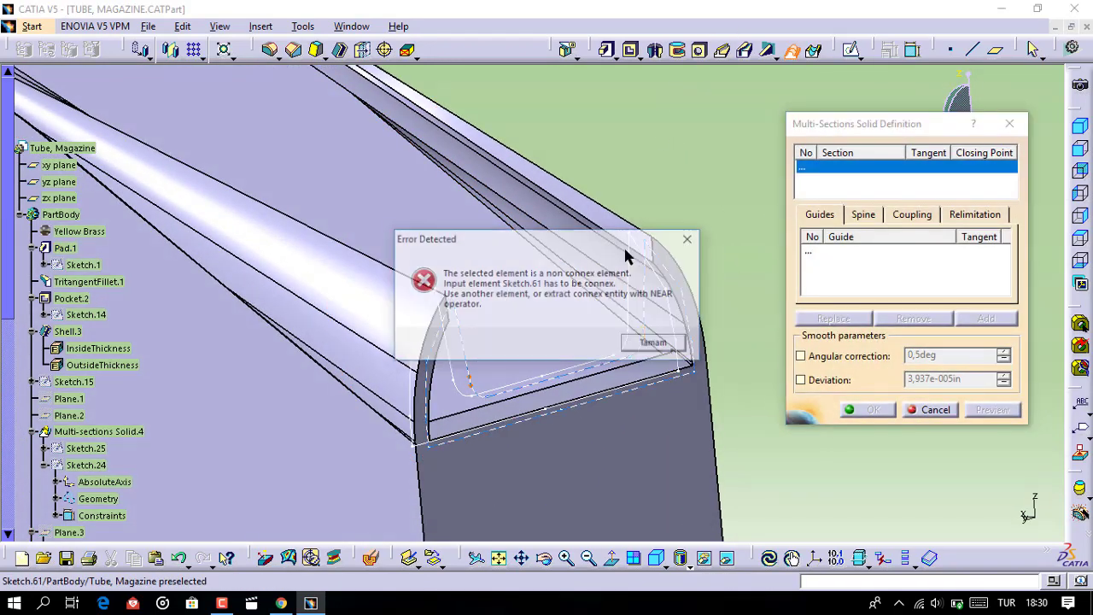
pyautogui.click(654, 343)
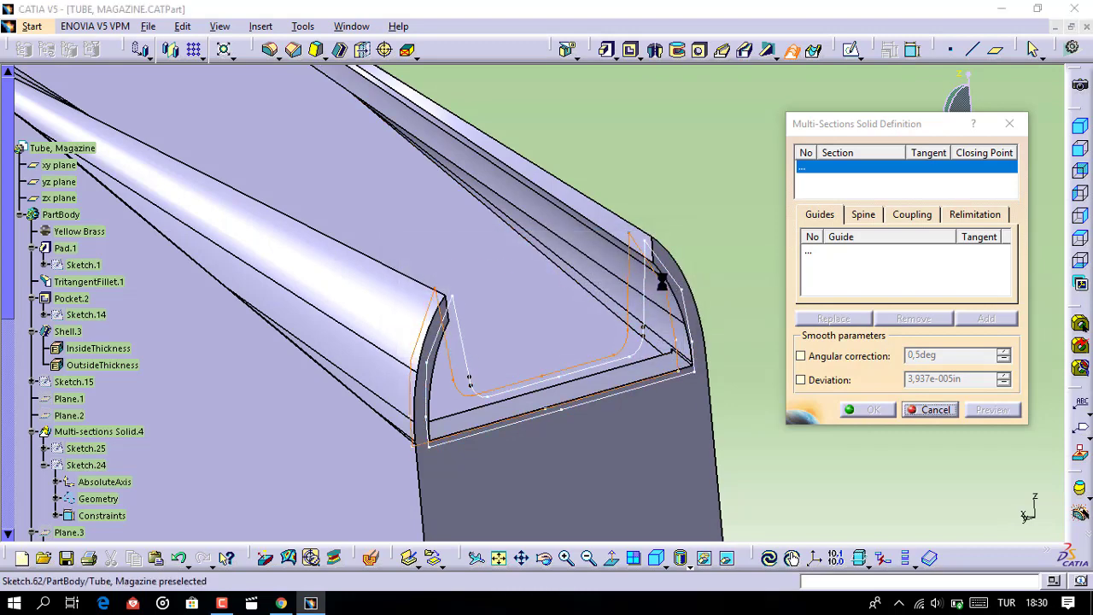
pyautogui.click(666, 278)
pyautogui.click(686, 281)
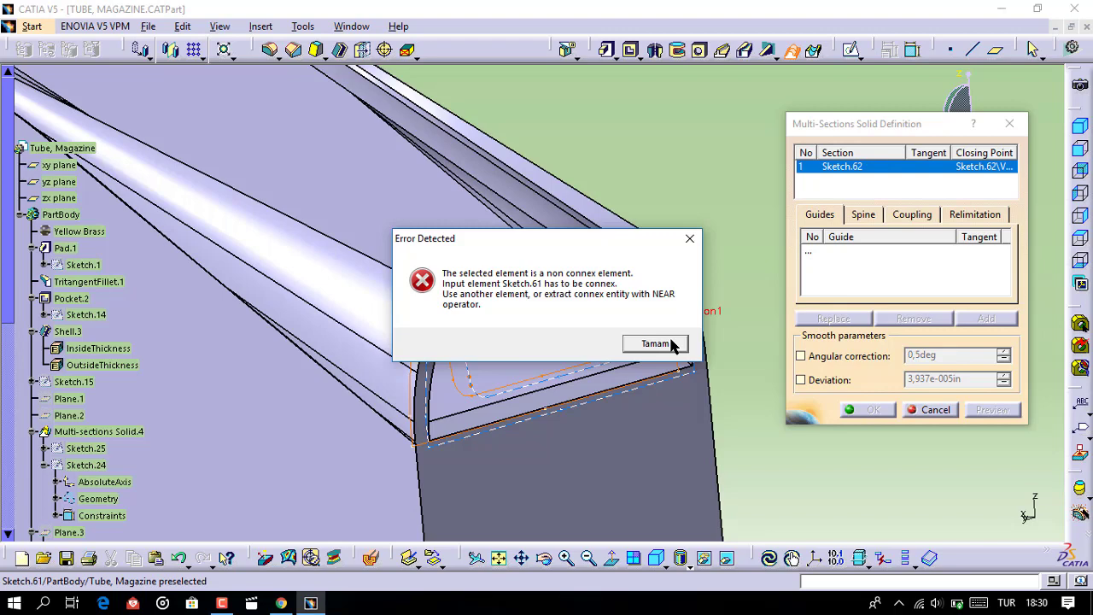
pyautogui.click(656, 343)
pyautogui.click(931, 410)
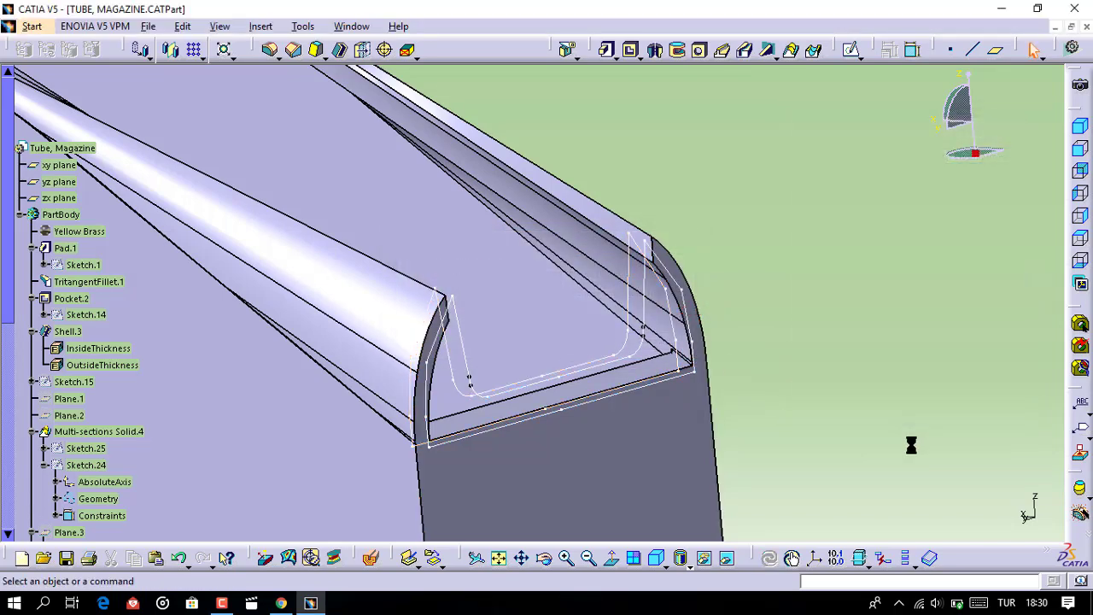
# Reopen Sketch.61 for editing and zoom in on its profile
pyautogui.click(696, 323)
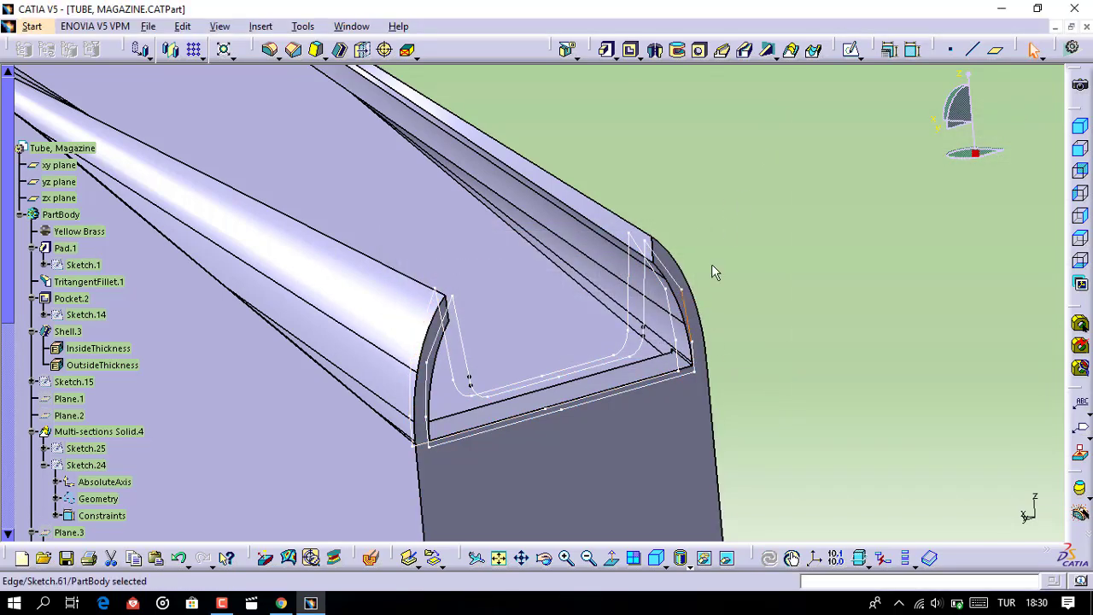
pyautogui.doubleClick(681, 284)
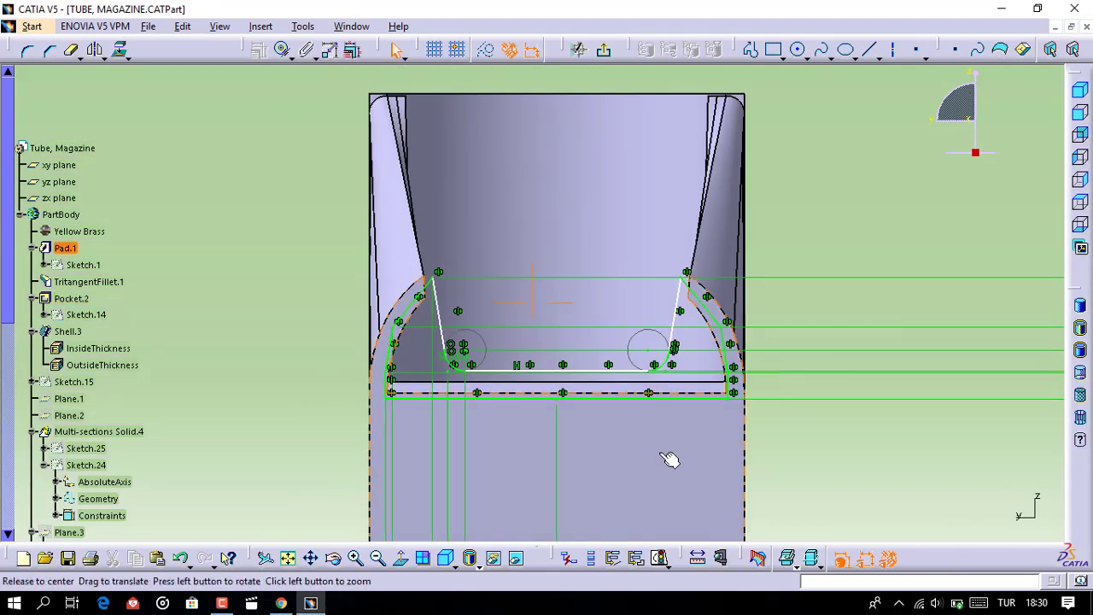
pyautogui.moveTo(668, 459); pyautogui.dragTo(666, 401, button='middle')
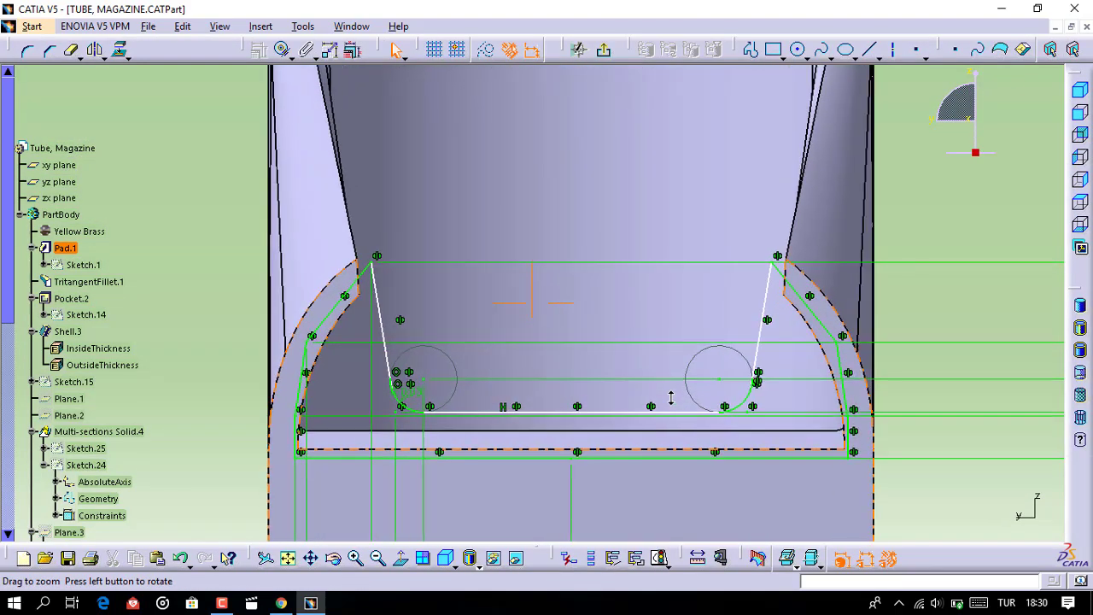
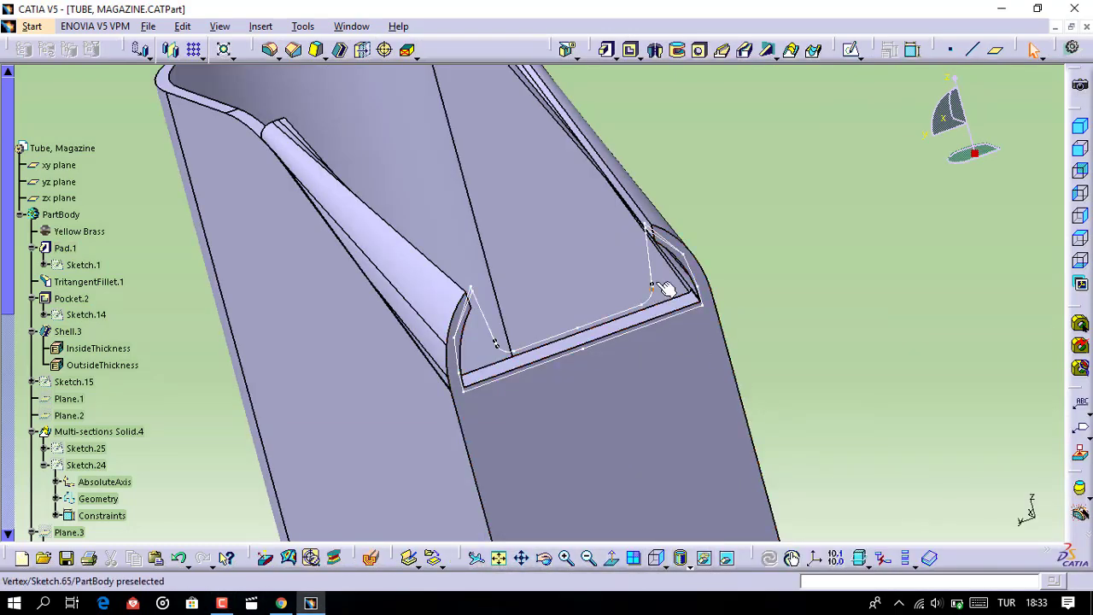
# Try padding the lip sketch, then abandon the pad after the profile update error
pyautogui.moveTo(654, 315); pyautogui.dragTo(438, 81, button='middle')
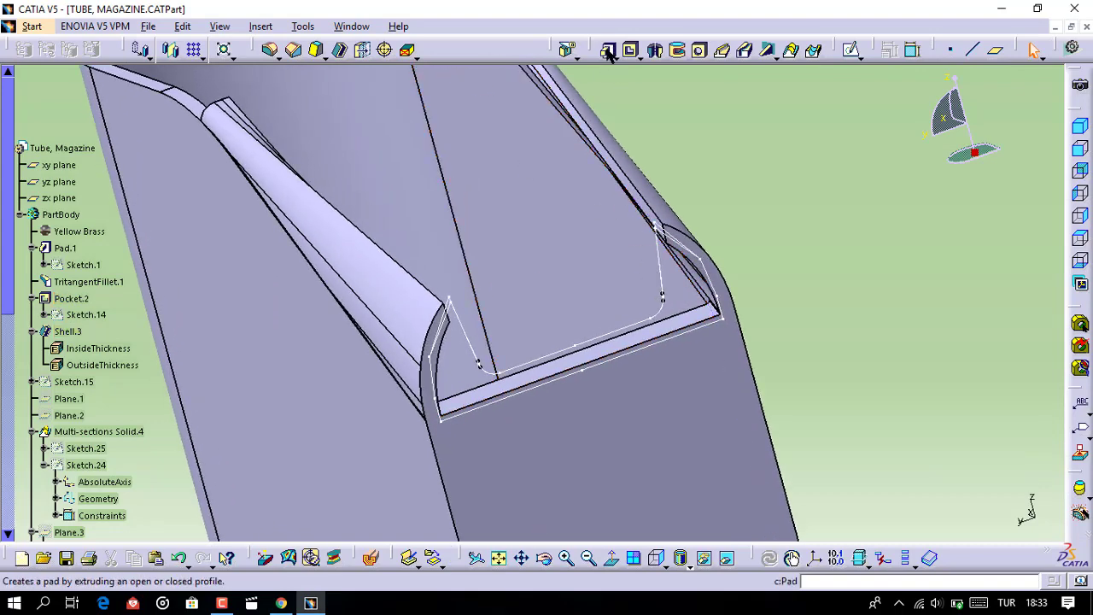
pyautogui.click(608, 51)
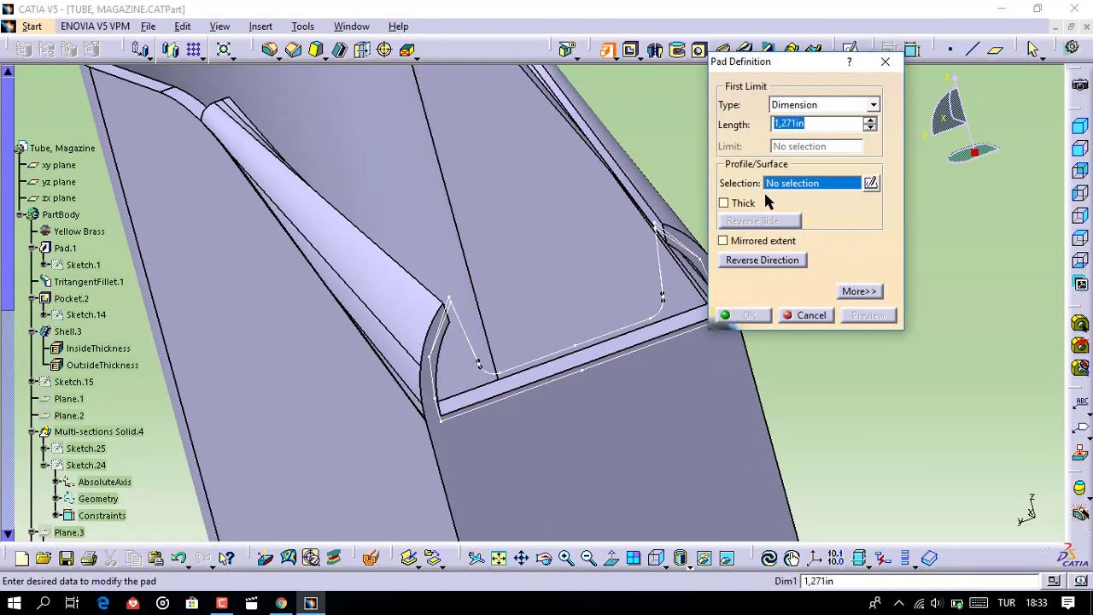
pyautogui.write('1')
pyautogui.press('BackSpace')
pyautogui.click(663, 269)
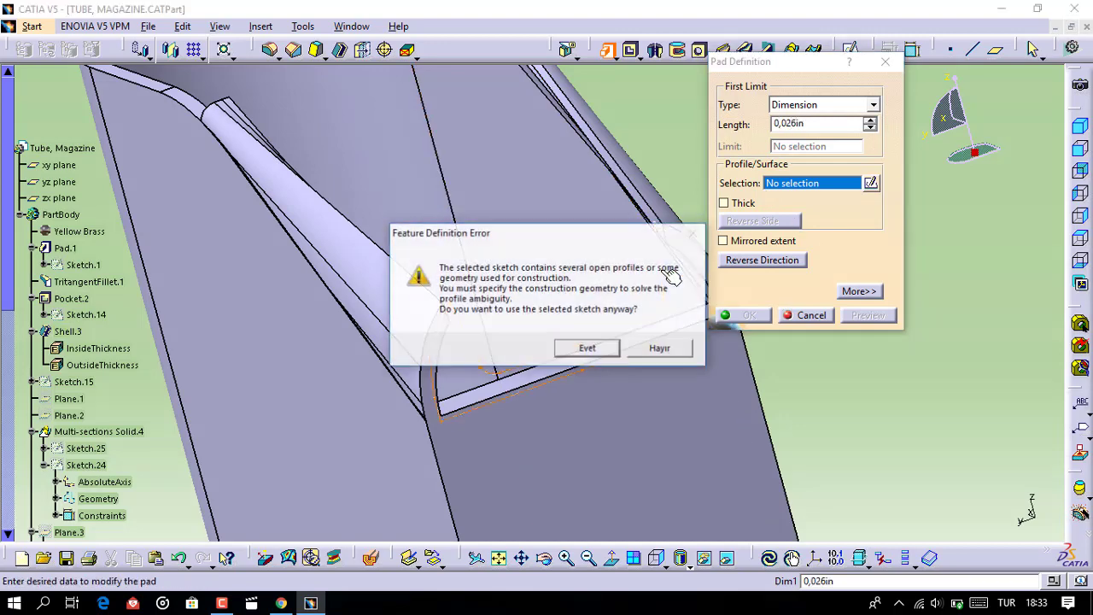
pyautogui.click(597, 350)
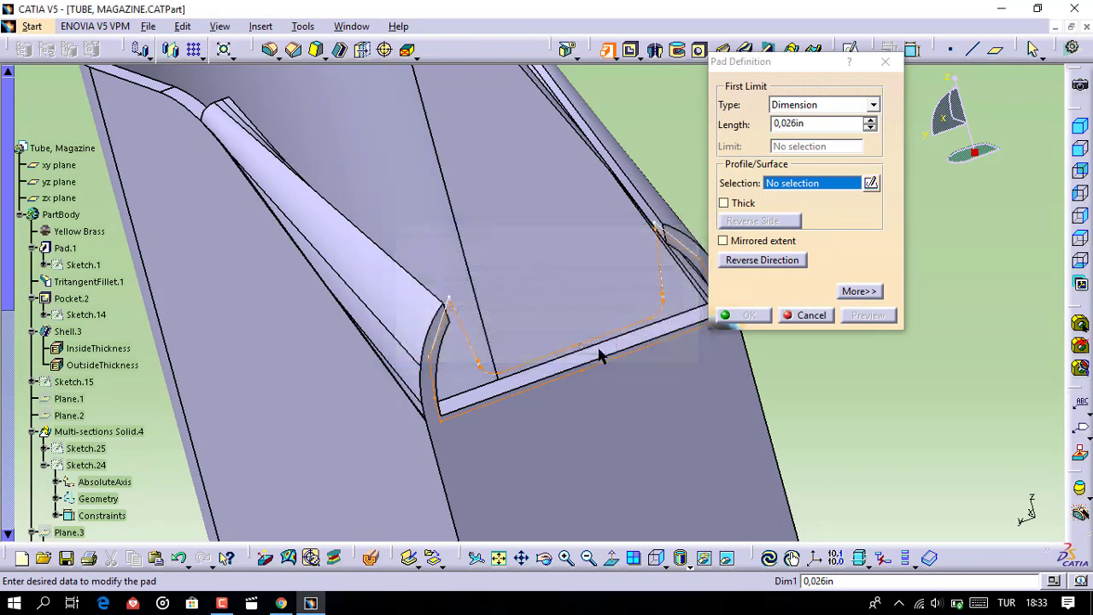
pyautogui.click(867, 315)
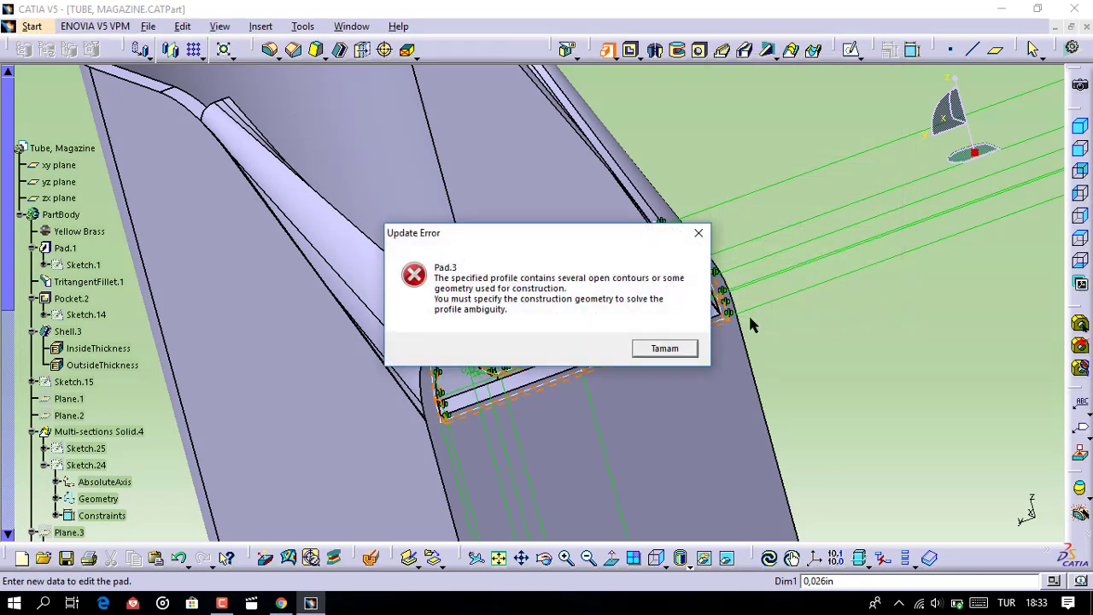
pyautogui.click(662, 352)
pyautogui.click(805, 318)
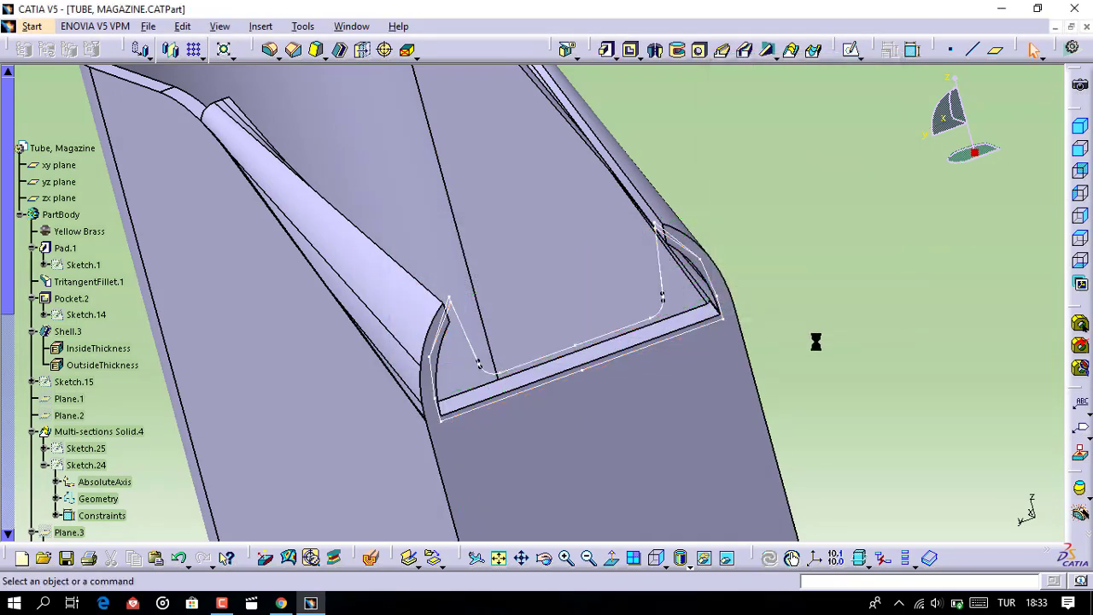
# Pad Sketch.62 by 0.026 in with the direction reversed
pyautogui.moveTo(780, 361); pyautogui.dragTo(629, 285, button='middle')
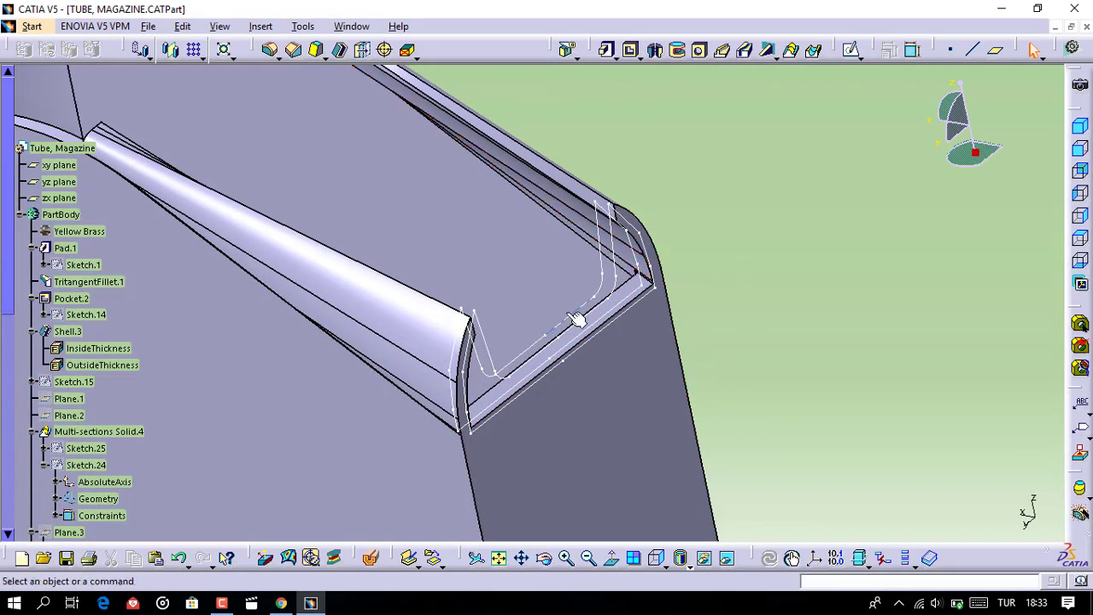
pyautogui.moveTo(578, 316)
pyautogui.mouseDown(button='middle')
pyautogui.moveTo(615, 315)
pyautogui.moveTo(605, 261)
pyautogui.mouseUp(button='middle')
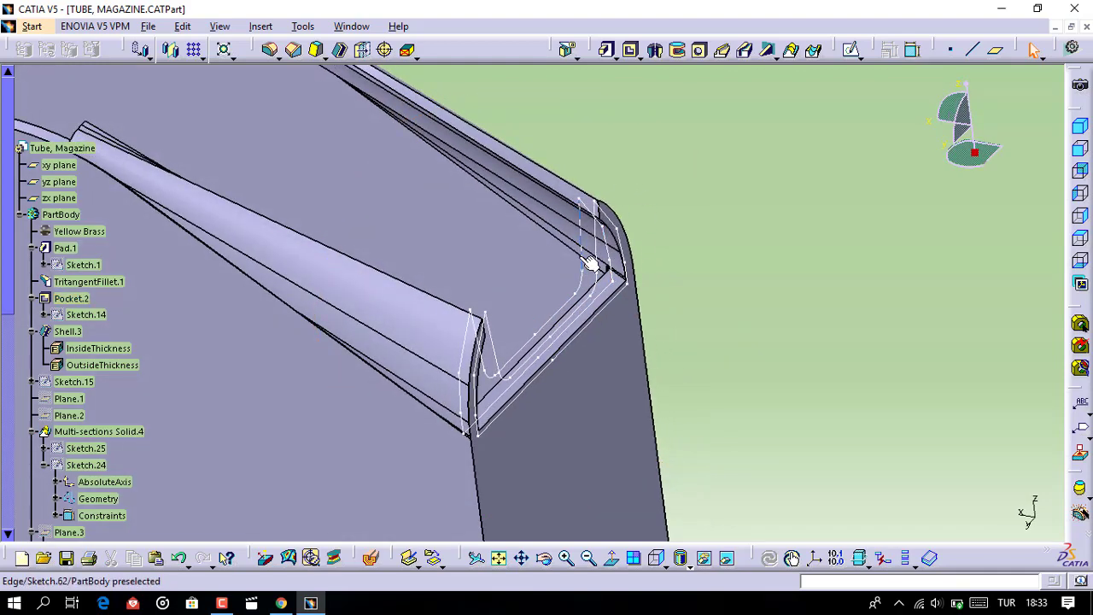
pyautogui.click(597, 246)
pyautogui.click(608, 50)
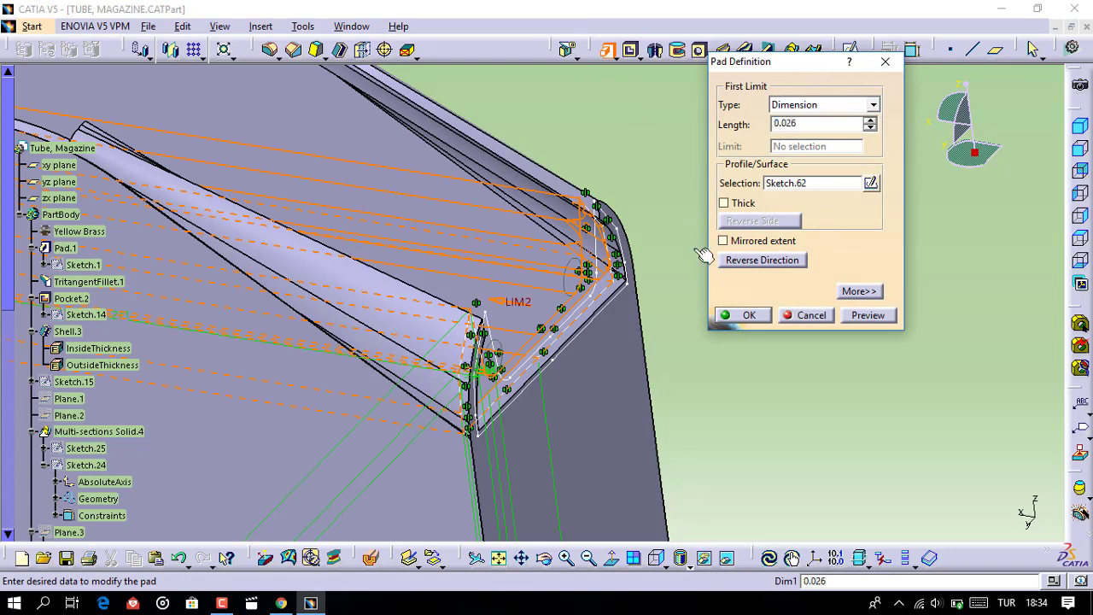
pyautogui.click(739, 263)
pyautogui.click(741, 316)
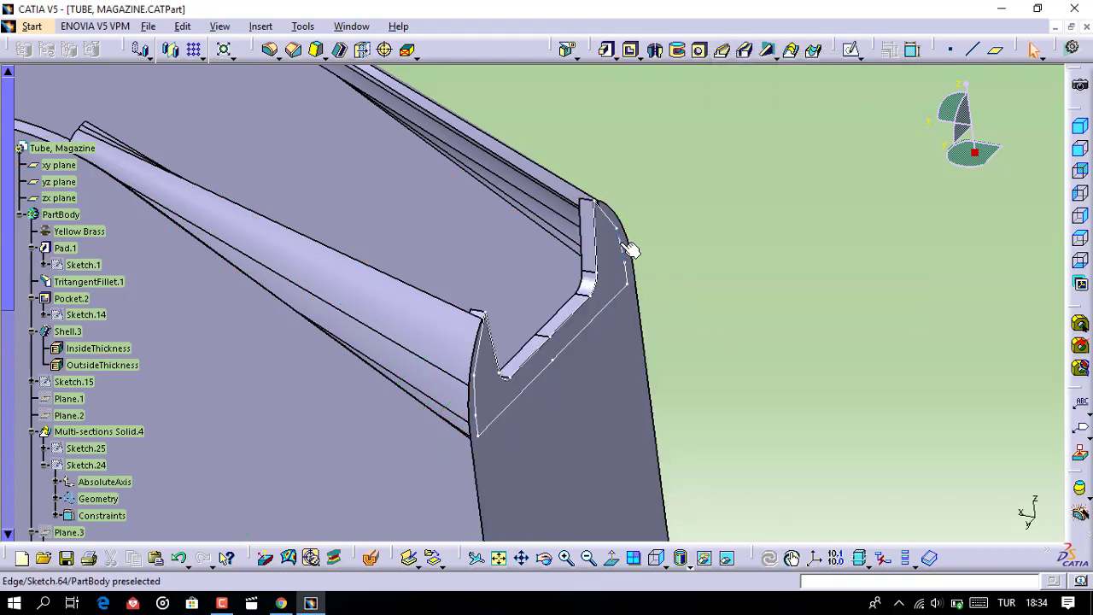
# Orbit and zoom around the tube to bring its top lip edge into close view
pyautogui.doubleClick(629, 248)
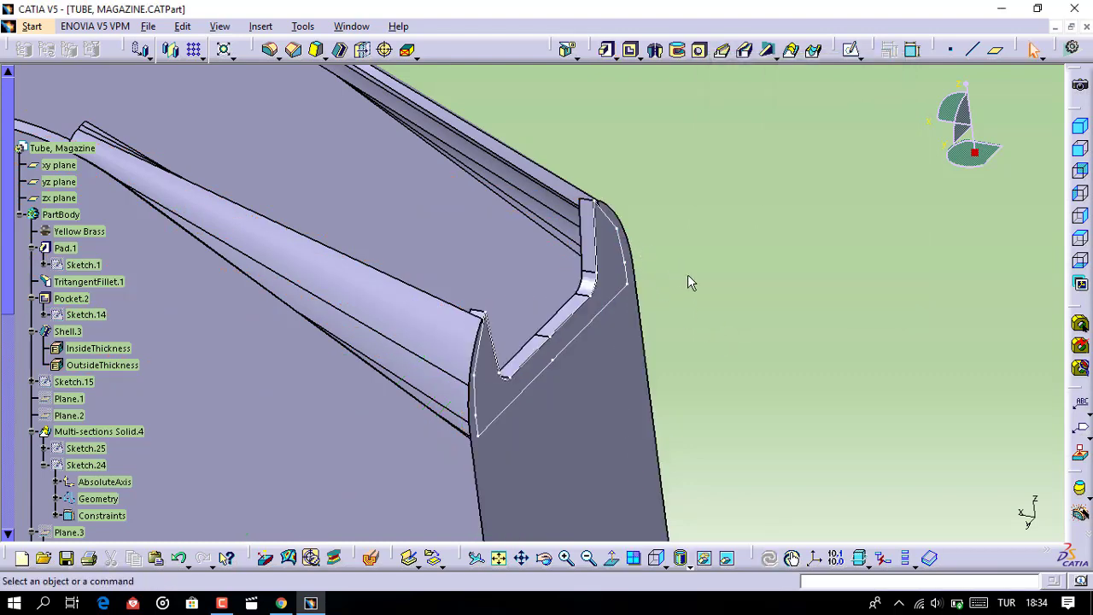
pyautogui.doubleClick(617, 232)
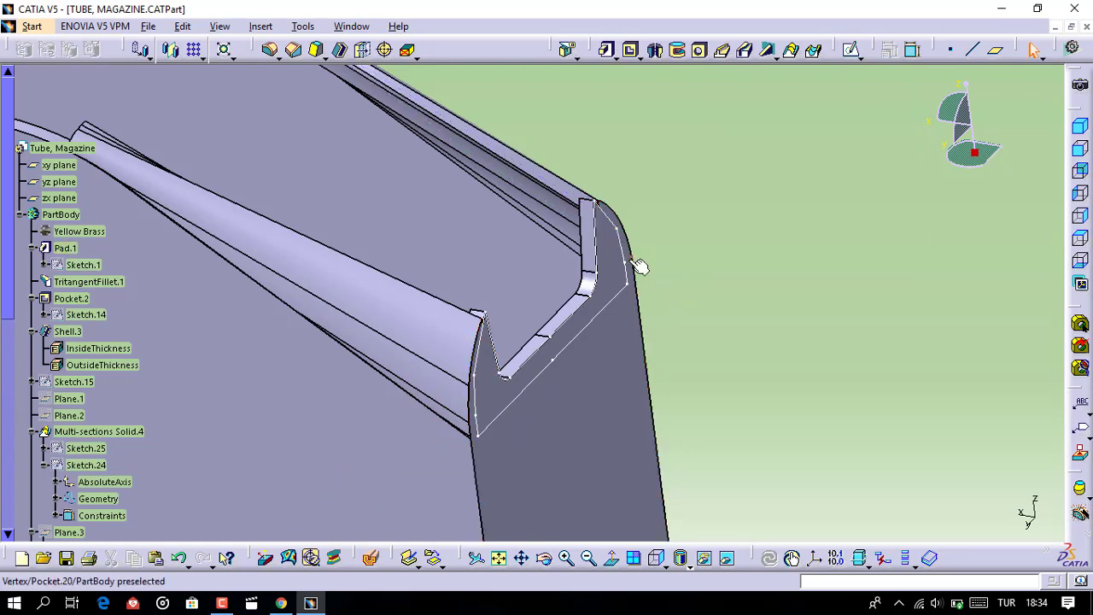
pyautogui.moveTo(659, 253)
pyautogui.mouseDown(button='middle')
pyautogui.moveTo(547, 300)
pyautogui.moveTo(610, 371)
pyautogui.moveTo(688, 361)
pyautogui.moveTo(373, 342)
pyautogui.moveTo(633, 373)
pyautogui.moveTo(690, 325)
pyautogui.moveTo(585, 342)
pyautogui.mouseUp(button='middle')
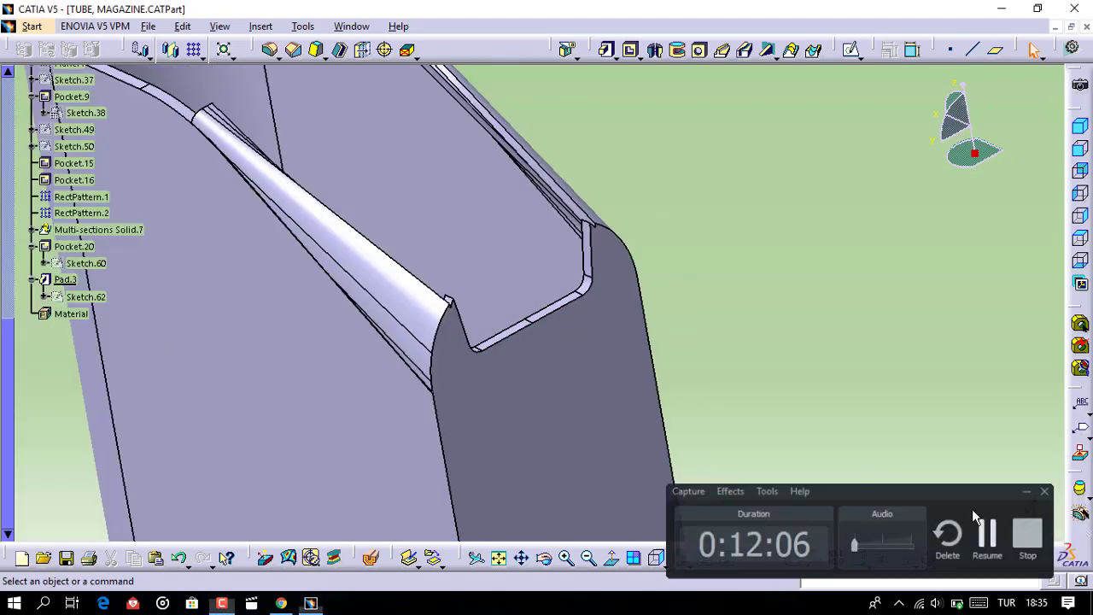
pyautogui.moveTo(632, 245)
pyautogui.mouseDown(button='middle')
pyautogui.moveTo(626, 290)
pyautogui.moveTo(588, 344)
pyautogui.moveTo(536, 280)
pyautogui.mouseUp(button='middle')
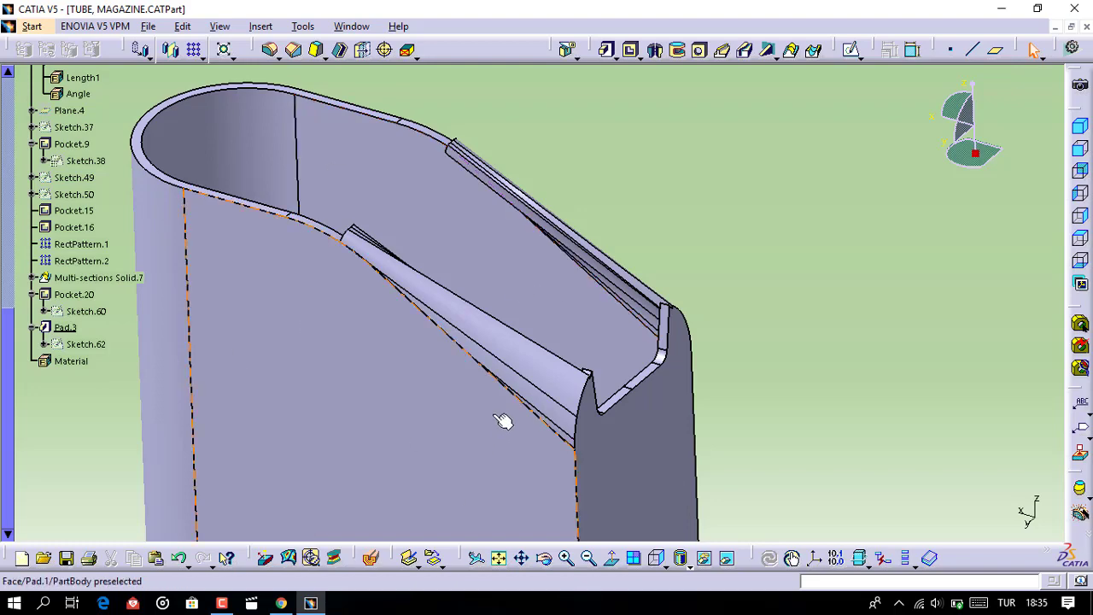
pyautogui.moveTo(505, 420)
pyautogui.mouseDown(button='middle')
pyautogui.moveTo(515, 332)
pyautogui.moveTo(556, 228)
pyautogui.moveTo(564, 268)
pyautogui.moveTo(593, 207)
pyautogui.moveTo(613, 391)
pyautogui.mouseUp(button='middle')
pyautogui.moveTo(595, 232)
pyautogui.mouseDown(button='middle')
pyautogui.moveTo(595, 288)
pyautogui.moveTo(581, 320)
pyautogui.moveTo(602, 148)
pyautogui.moveTo(557, 362)
pyautogui.moveTo(560, 353)
pyautogui.mouseUp(button='middle')
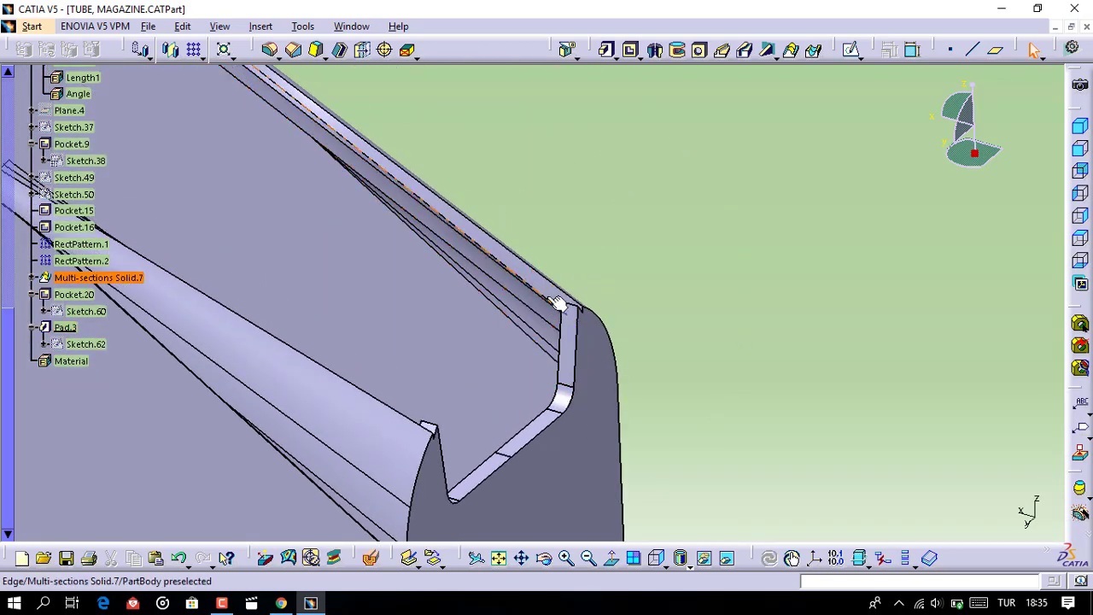
pyautogui.moveTo(559, 299); pyautogui.dragTo(349, 495, button='middle')
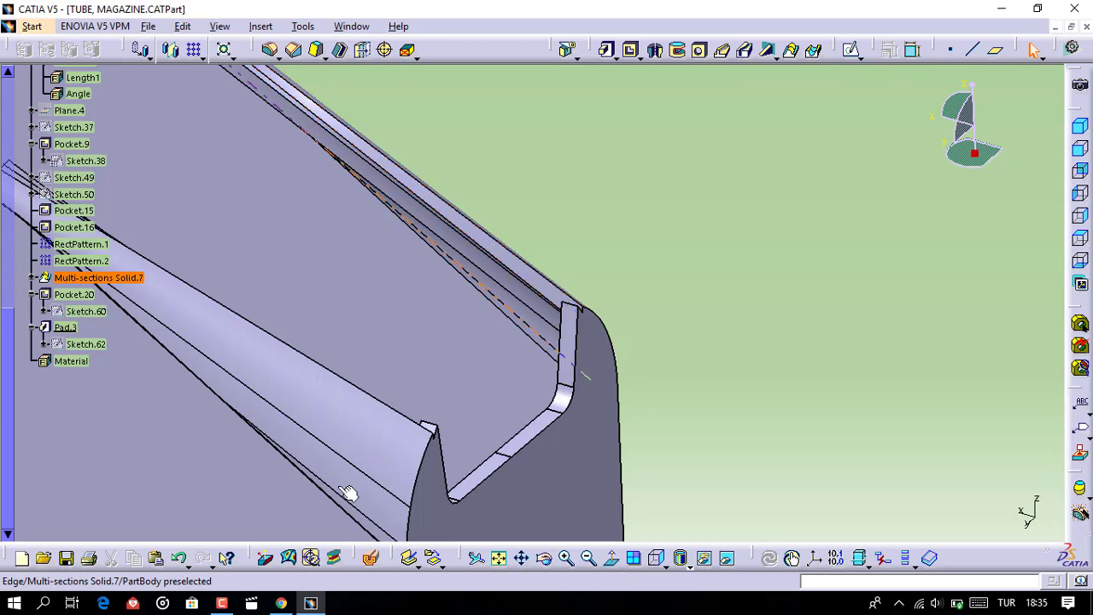
pyautogui.moveTo(495, 362)
pyautogui.mouseDown(button='middle')
pyautogui.moveTo(486, 398)
pyautogui.moveTo(352, 506)
pyautogui.mouseUp(button='middle')
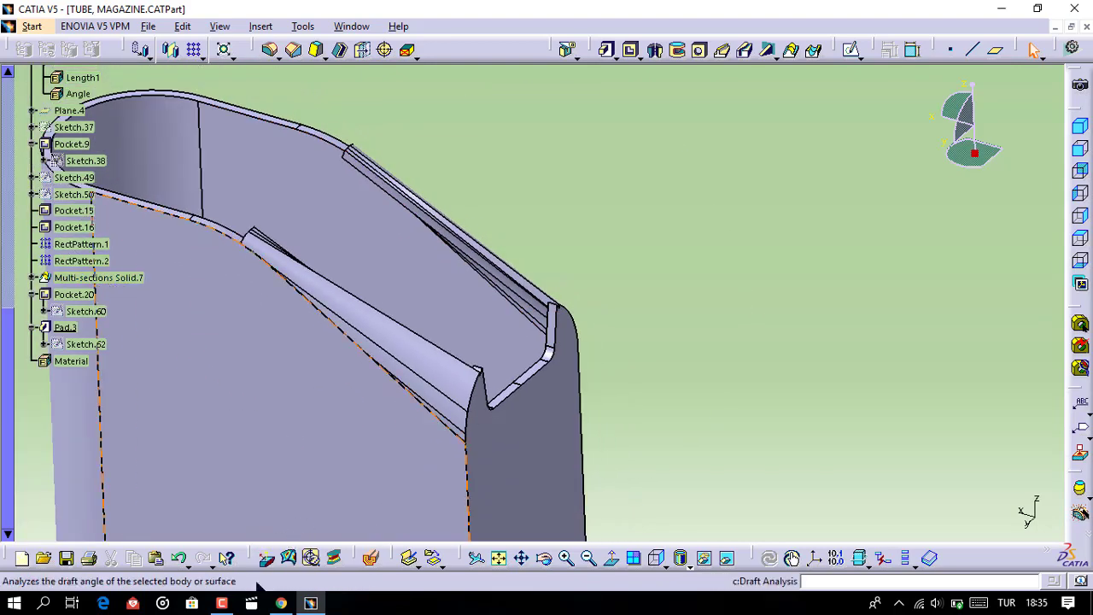
pyautogui.click(221, 602)
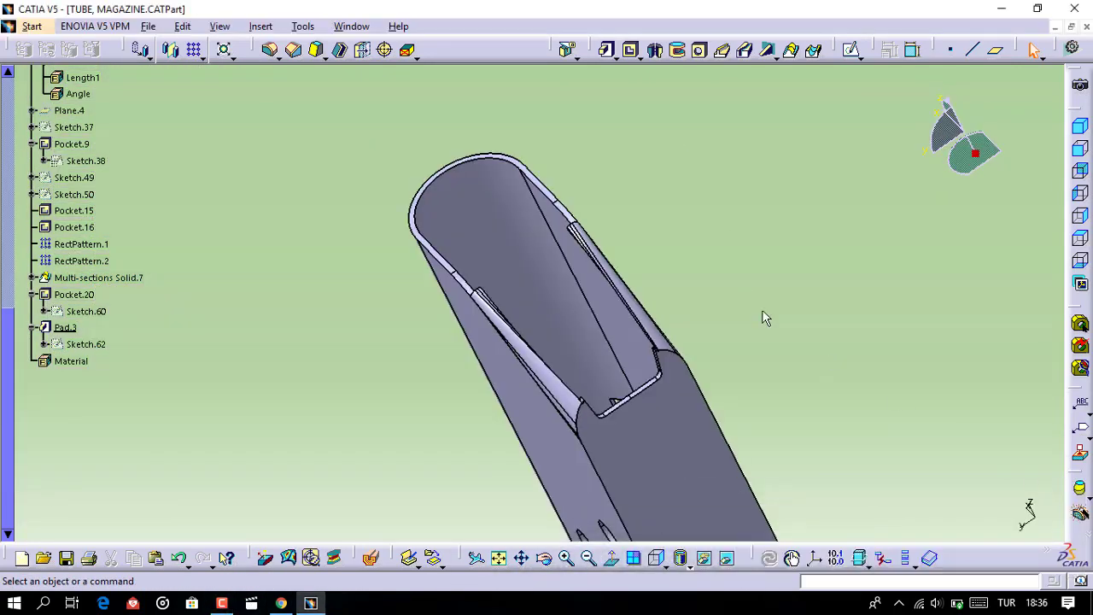
pyautogui.moveTo(632, 430)
pyautogui.mouseDown(button='middle')
pyautogui.moveTo(440, 193)
pyautogui.moveTo(591, 342)
pyautogui.mouseUp(button='middle')
# Select the lip edge, then the adjacent tube face, and start a new sketch
pyautogui.click(548, 395)
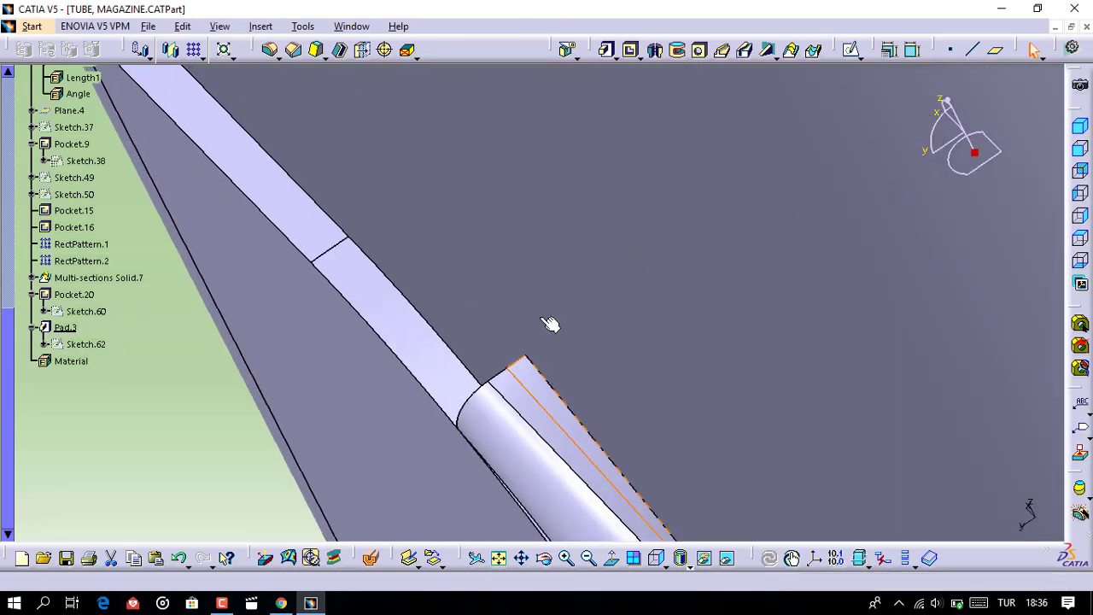
pyautogui.click(853, 51)
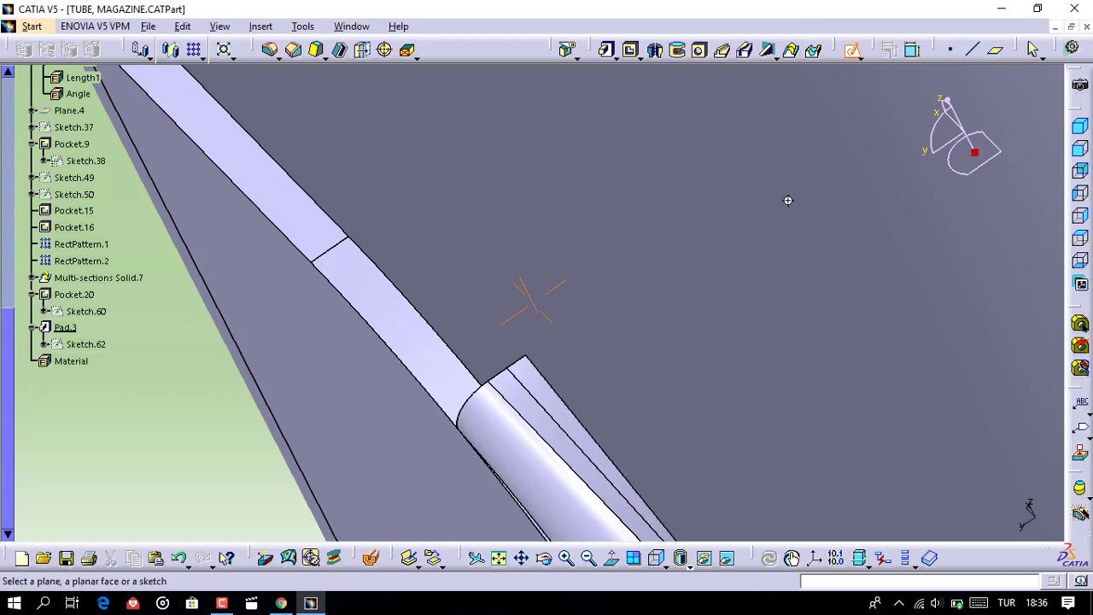
pyautogui.moveTo(787, 200); pyautogui.dragTo(721, 318, button='middle')
pyautogui.moveTo(556, 322)
pyautogui.mouseDown(button='middle')
pyautogui.moveTo(958, 356)
pyautogui.moveTo(709, 298)
pyautogui.mouseUp(button='middle')
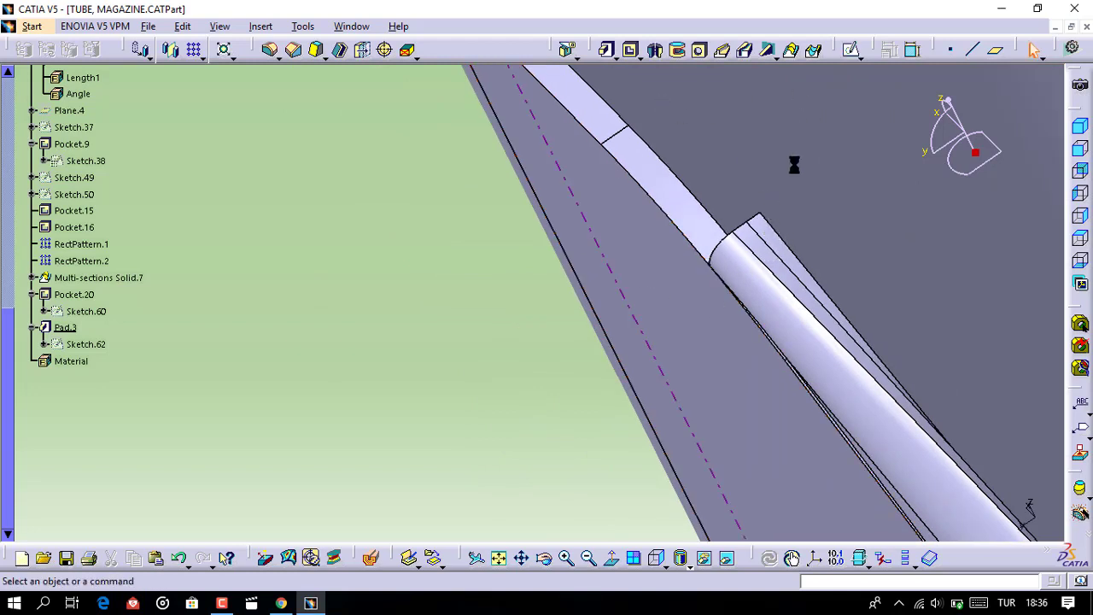
pyautogui.click(781, 231)
pyautogui.click(852, 49)
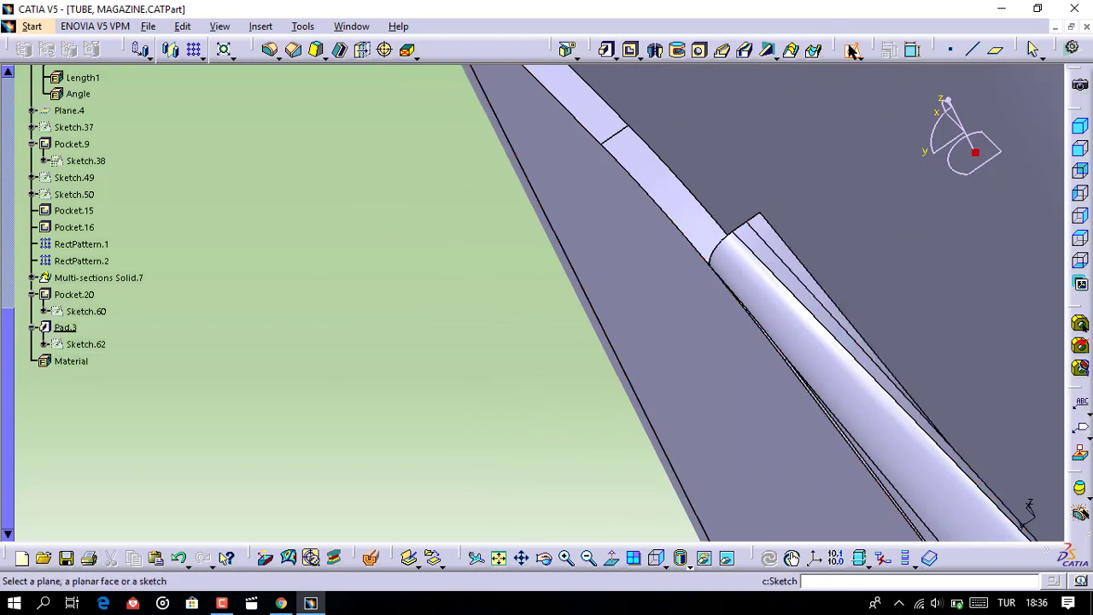
pyautogui.moveTo(776, 219); pyautogui.dragTo(773, 247, button='middle')
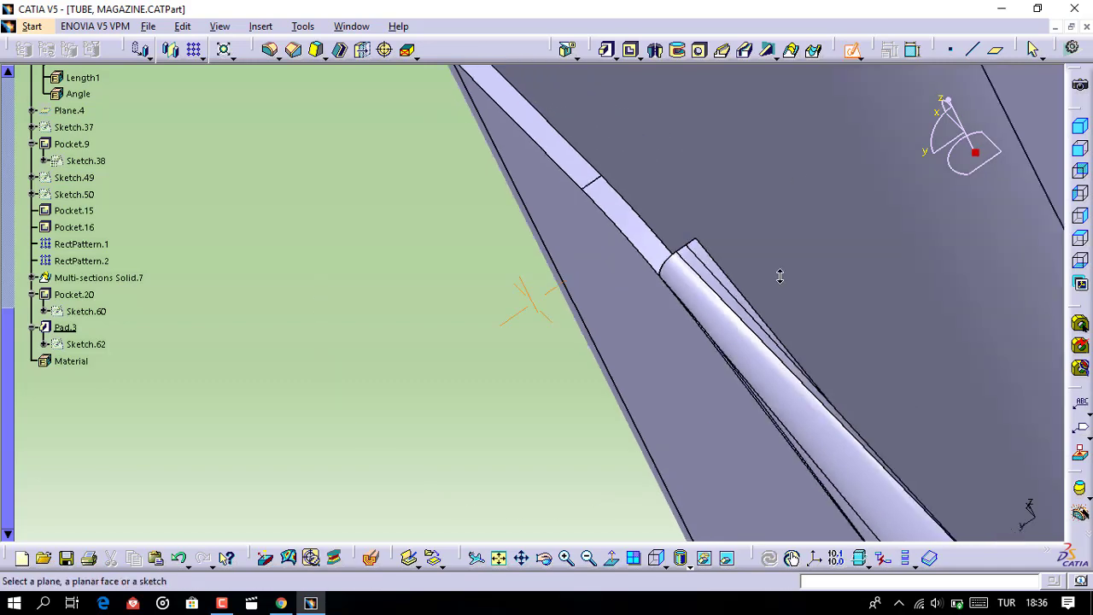
# Close the part saving changes, then reopen the TUBE, MAGAZINE part from recent files
pyautogui.click(1084, 27)
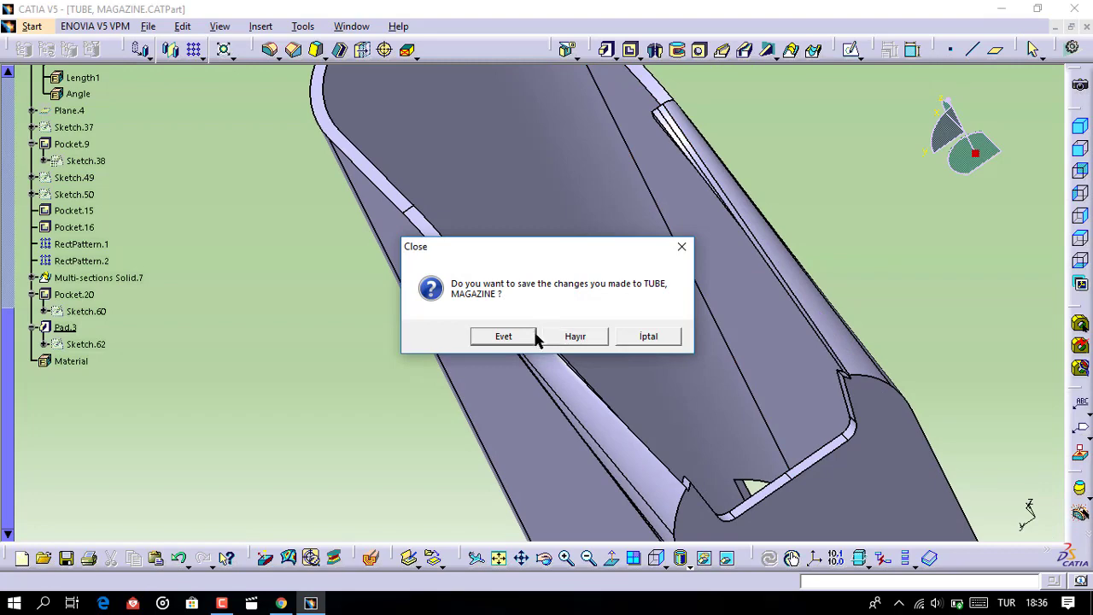
pyautogui.click(518, 338)
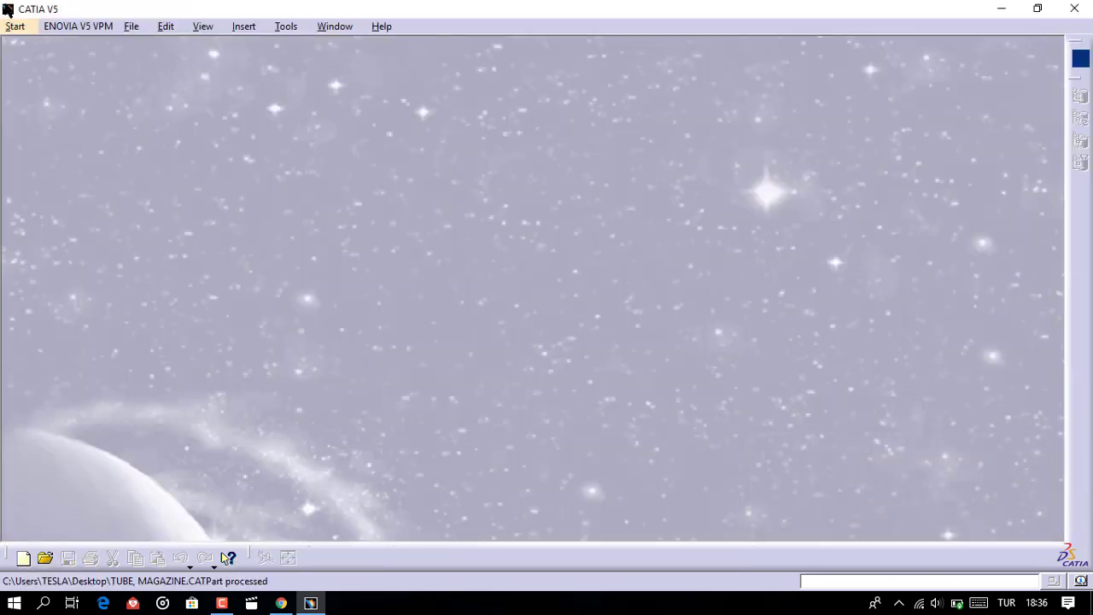
pyautogui.click(16, 27)
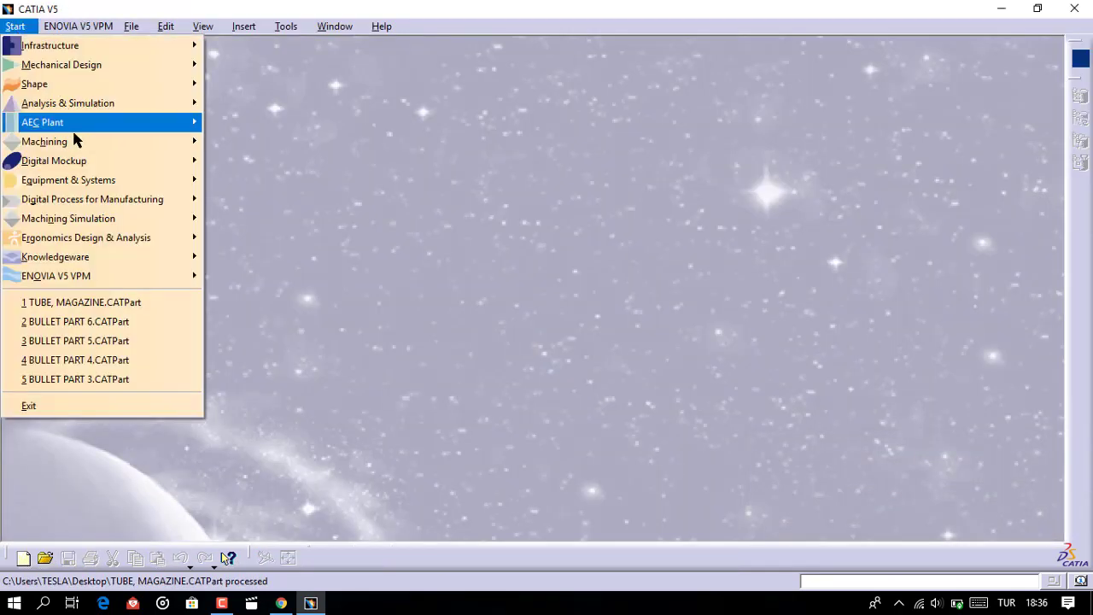
pyautogui.click(108, 302)
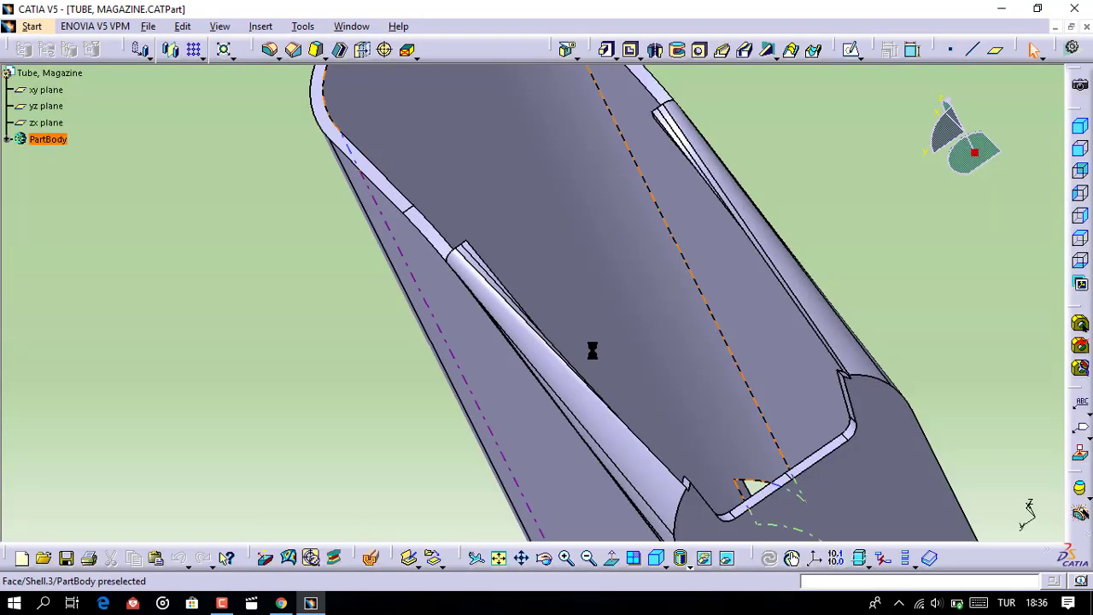
# Cancel the started sketch with Esc and rotate to view the whole tube
pyautogui.keyDown('ctrl'); pyautogui.moveTo(511, 303); pyautogui.dragTo(433, 338, button='middle'); pyautogui.keyUp('ctrl')
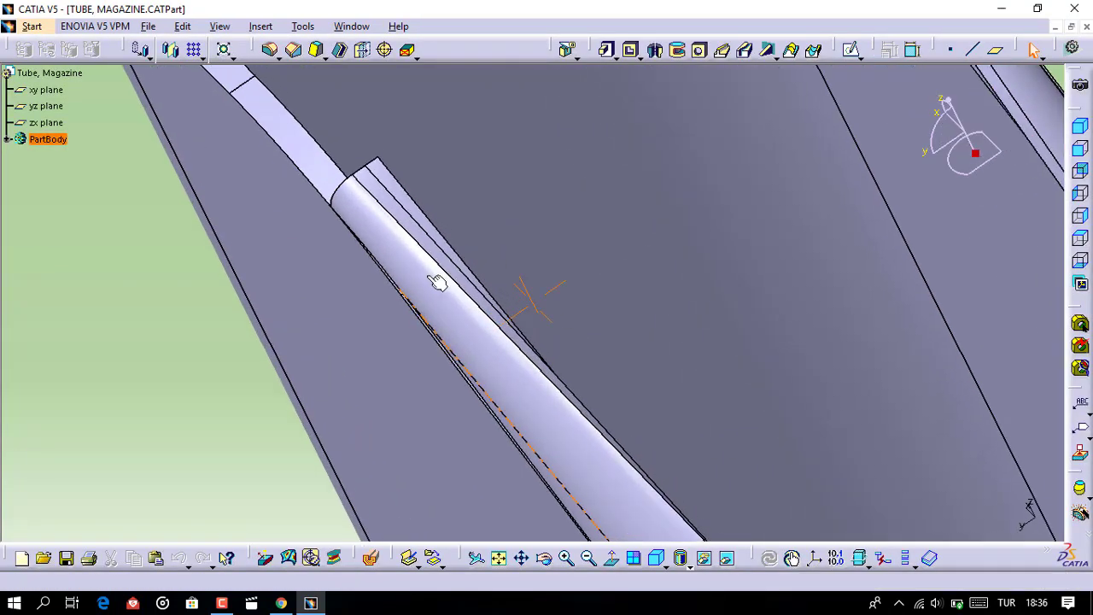
pyautogui.click(852, 49)
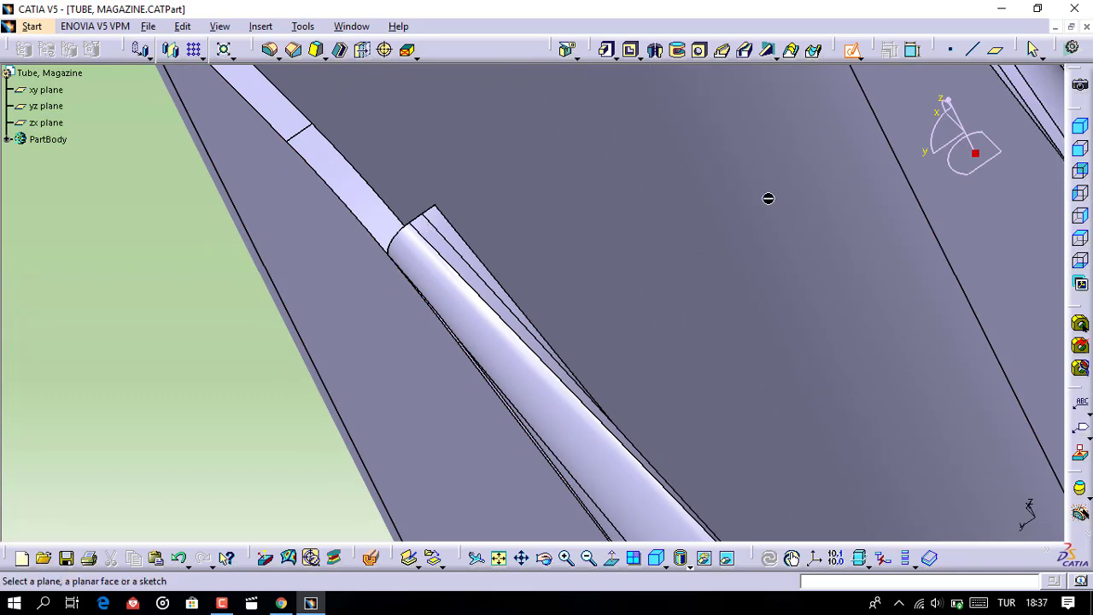
pyautogui.press('Escape')
pyautogui.moveTo(744, 410)
pyautogui.keyDown('ctrl'); pyautogui.mouseDown(button='middle')
pyautogui.moveTo(577, 497)
pyautogui.moveTo(580, 251)
pyautogui.moveTo(518, 284)
pyautogui.moveTo(525, 293)
pyautogui.moveTo(520, 249)
pyautogui.moveTo(422, 202)
pyautogui.moveTo(388, 203)
pyautogui.moveTo(444, 191)
pyautogui.moveTo(589, 192)
pyautogui.mouseUp(button='middle'); pyautogui.keyUp('ctrl')
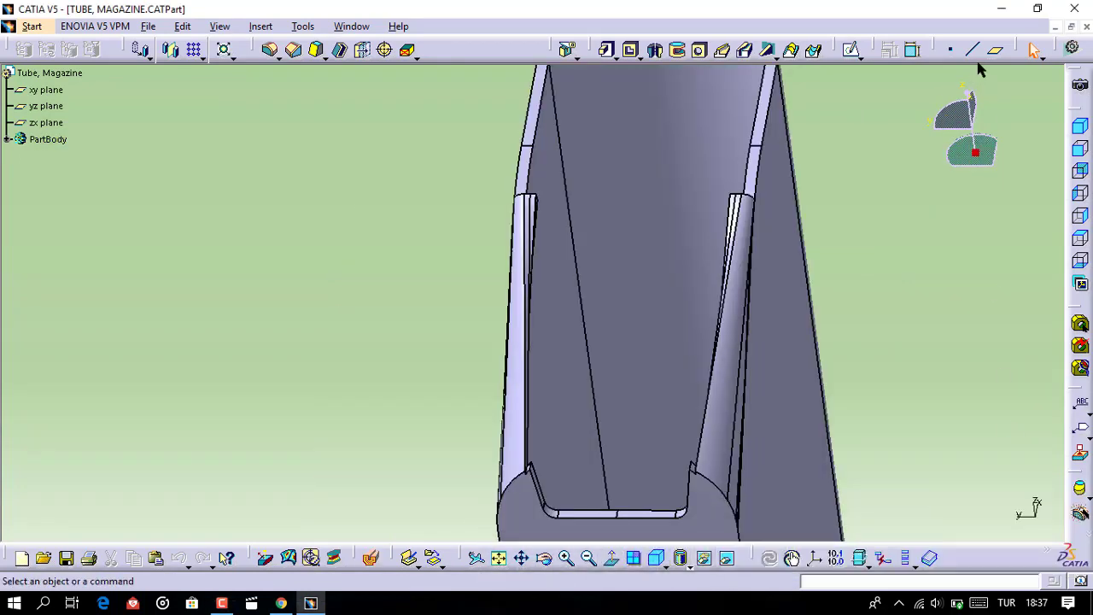
# Create Plane.5 through three corner vertices of the left and right feed lips
pyautogui.click(998, 51)
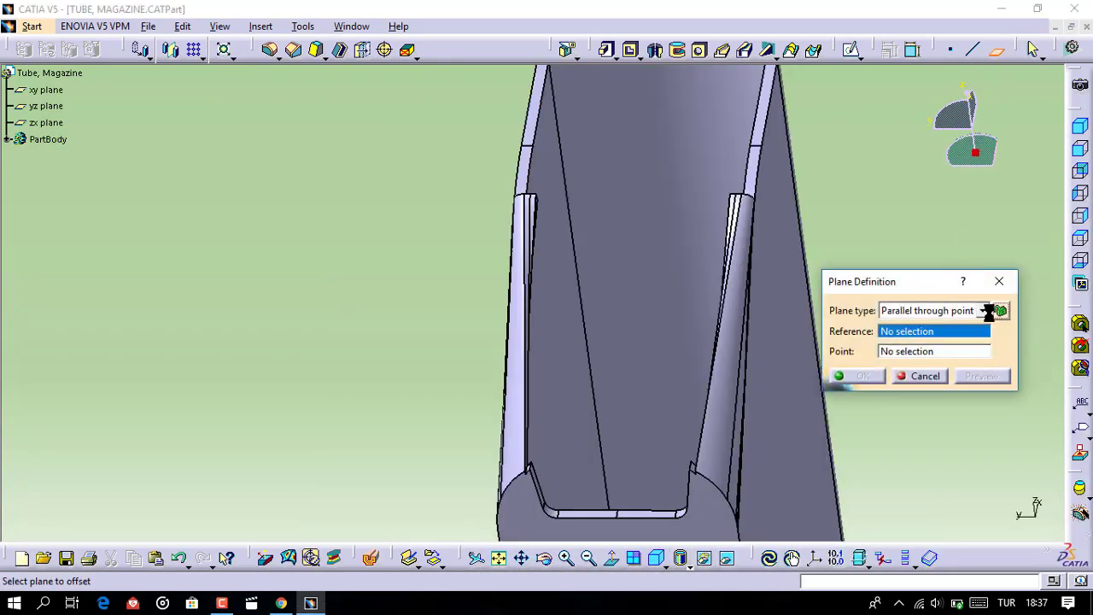
pyautogui.click(984, 311)
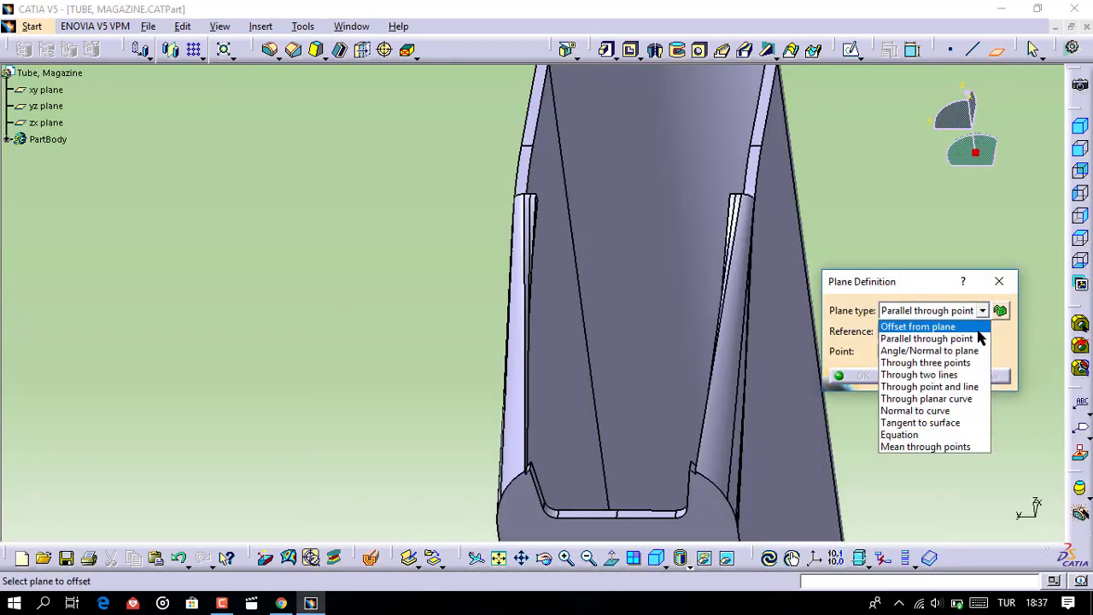
pyautogui.click(952, 363)
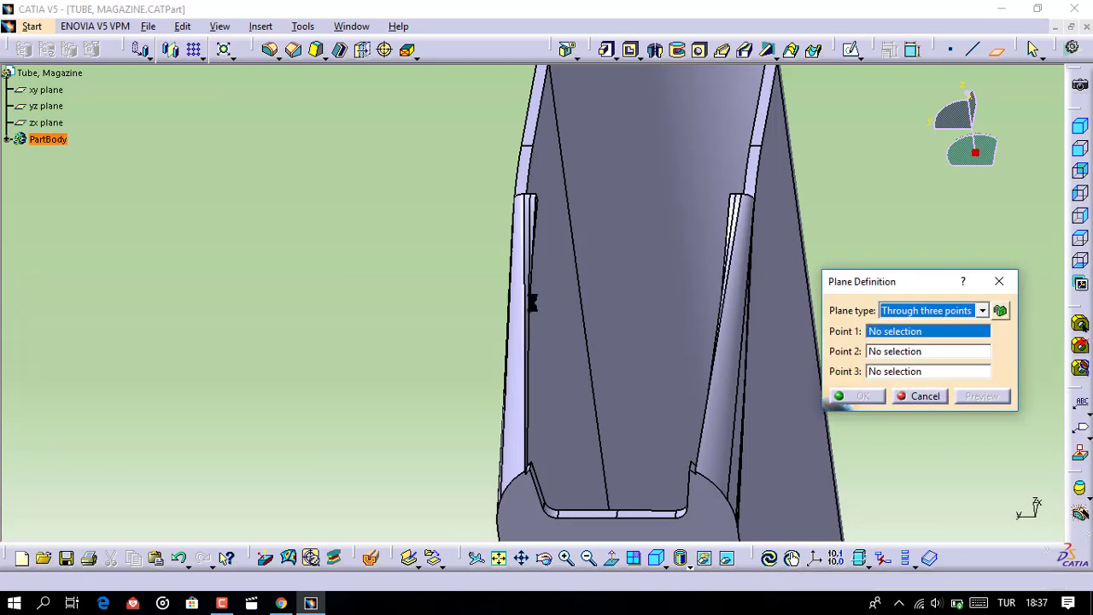
pyautogui.click(527, 193)
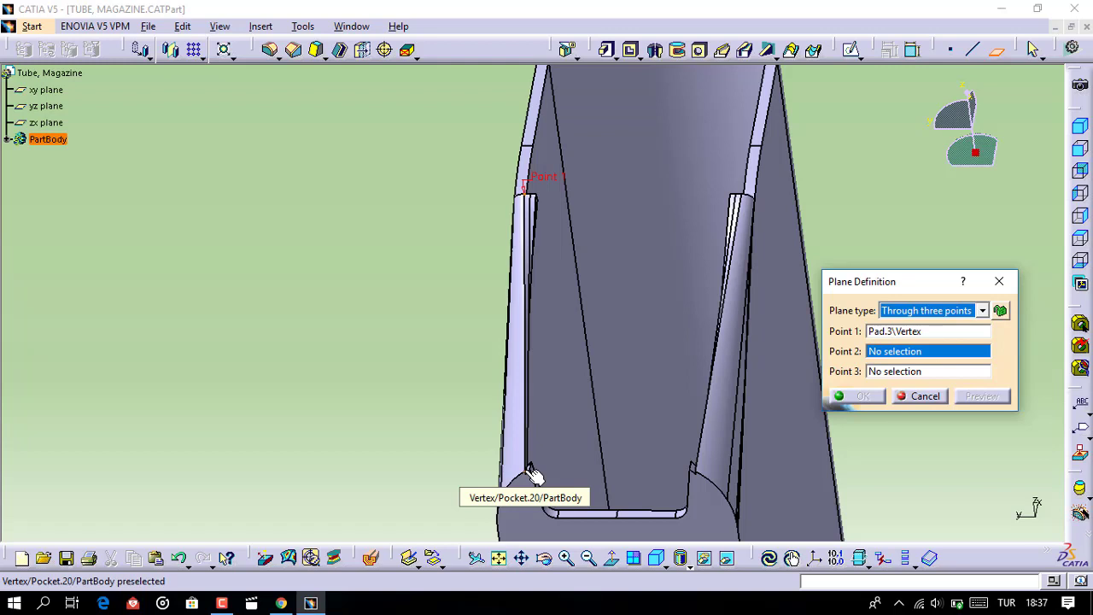
pyautogui.click(528, 469)
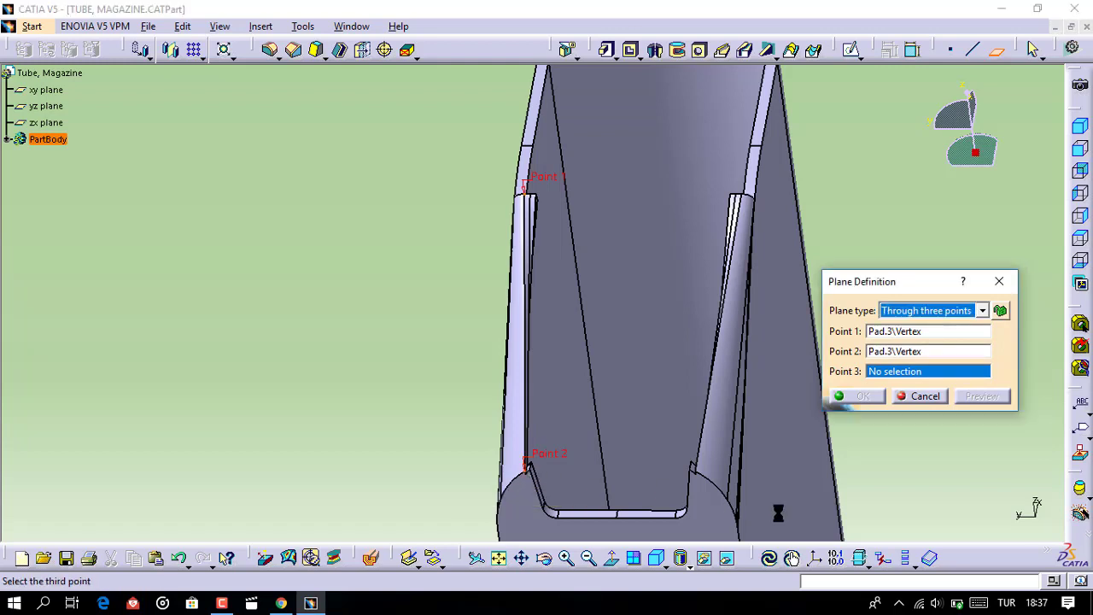
pyautogui.click(697, 474)
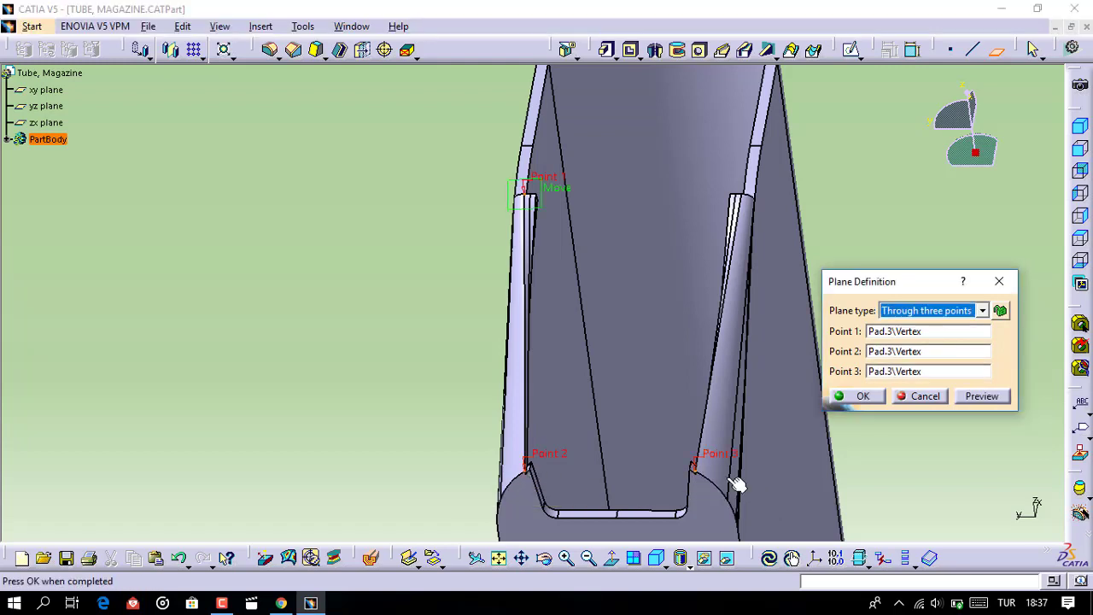
pyautogui.click(859, 397)
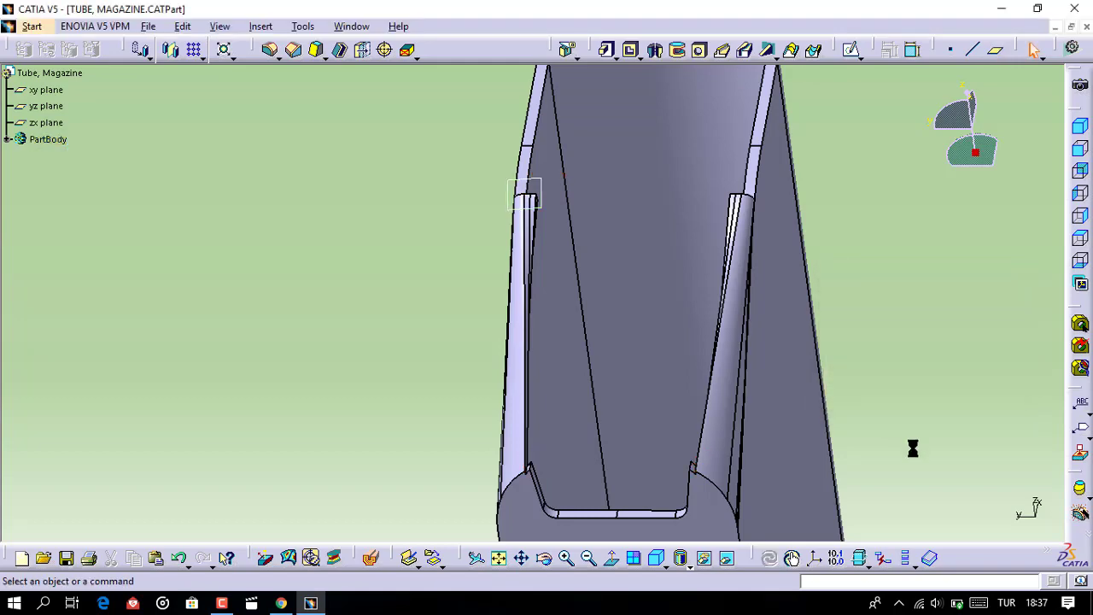
# Open a new sketch on Plane.5 framed around the tube
pyautogui.moveTo(635, 171); pyautogui.dragTo(586, 210, button='middle')
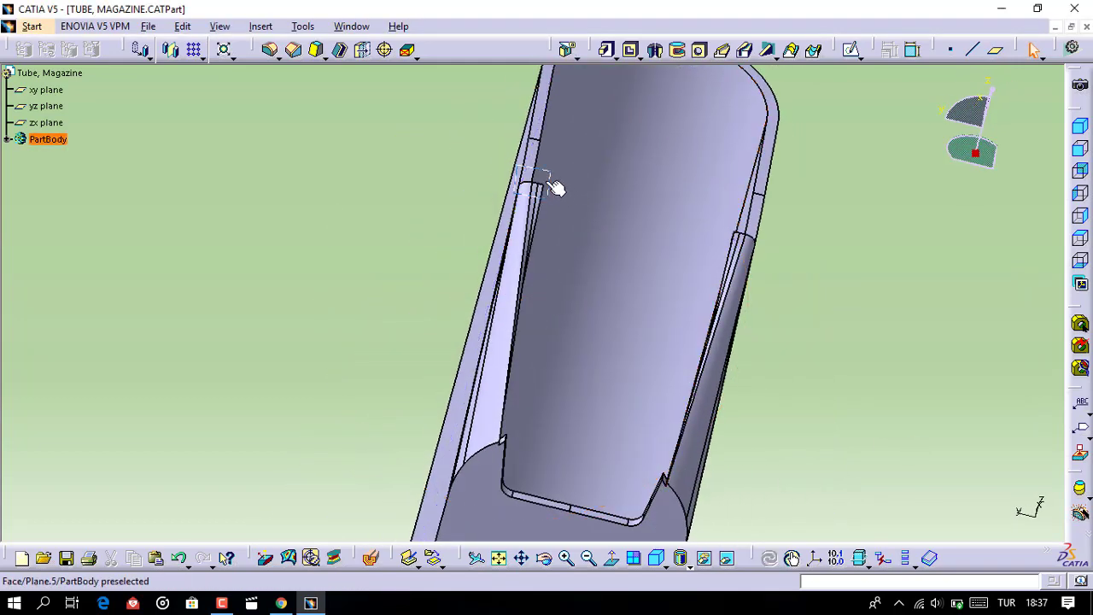
pyautogui.click(550, 186)
pyautogui.click(850, 51)
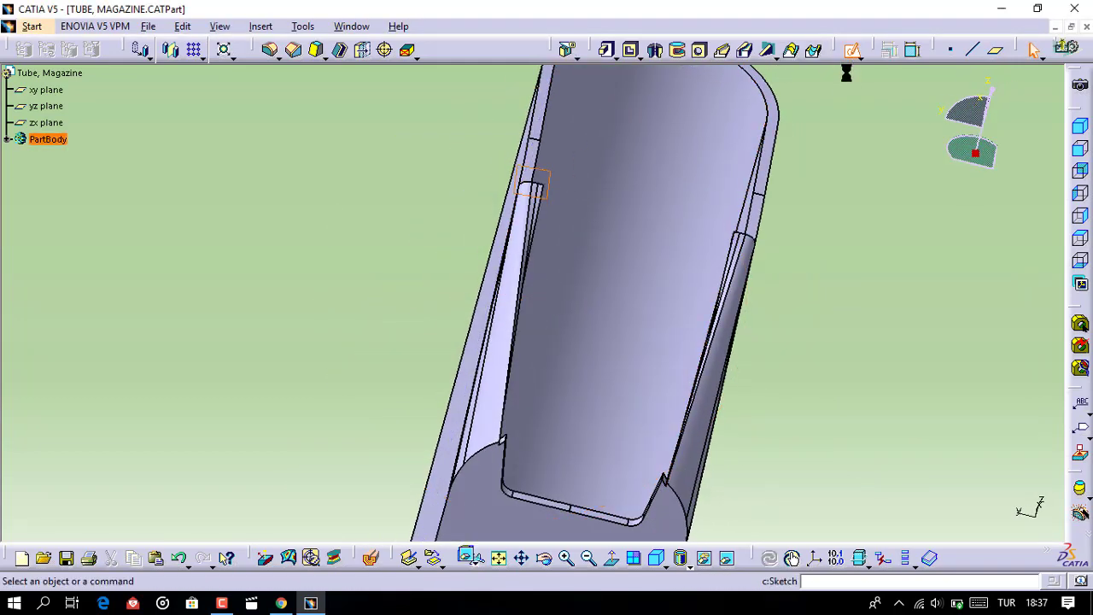
pyautogui.moveTo(610, 224)
pyautogui.mouseDown(button='middle')
pyautogui.moveTo(615, 215)
pyautogui.moveTo(644, 333)
pyautogui.mouseUp(button='middle')
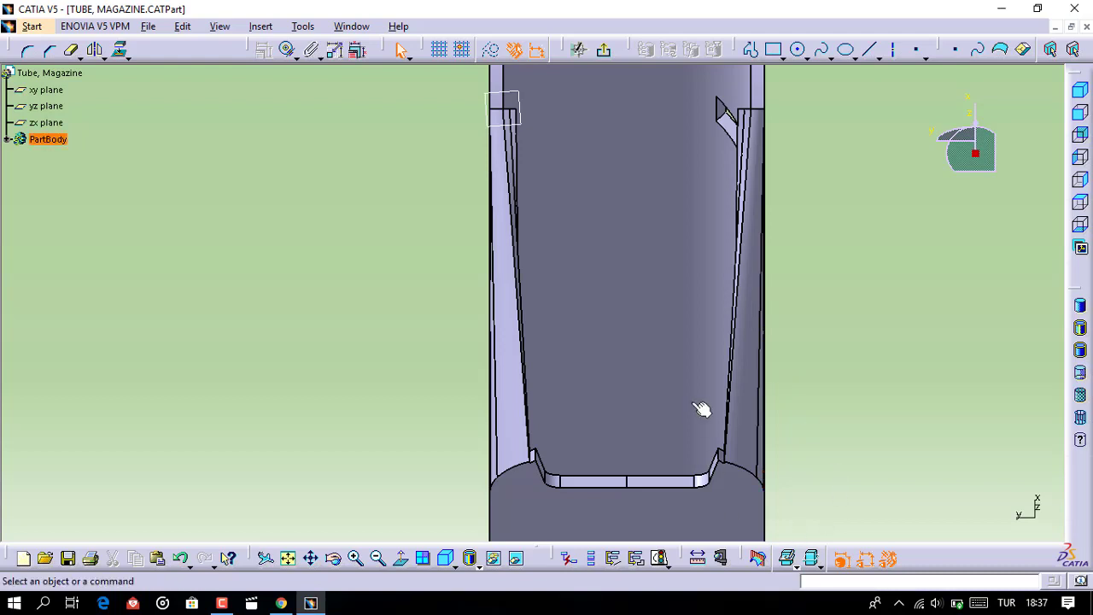
# Draw a closed four-sided profile around the tube end with the Profile tool
pyautogui.click(752, 51)
pyautogui.click(462, 103)
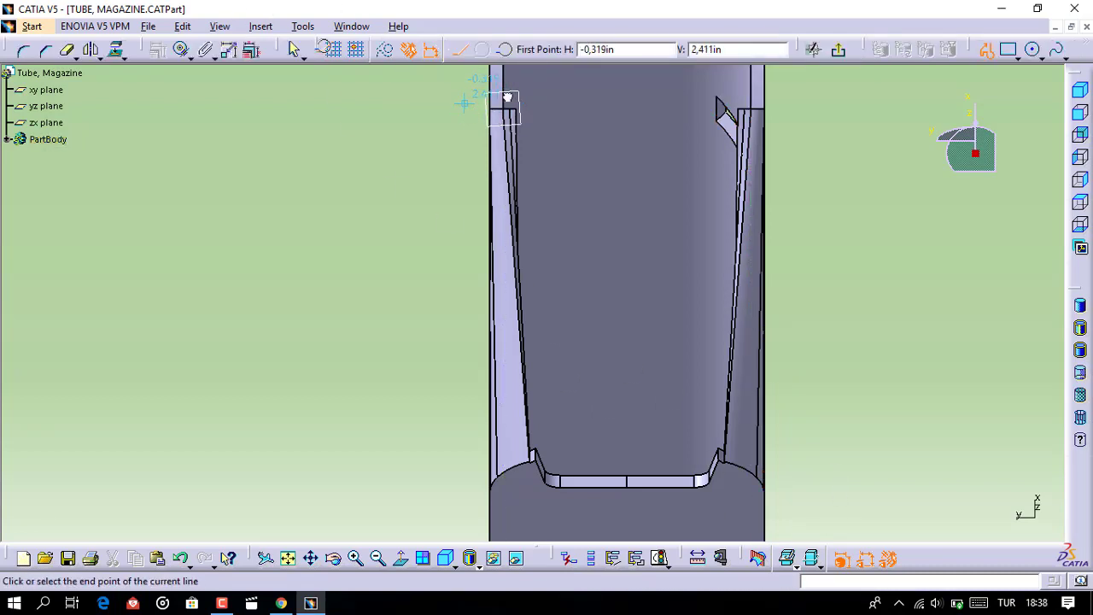
pyautogui.click(818, 102)
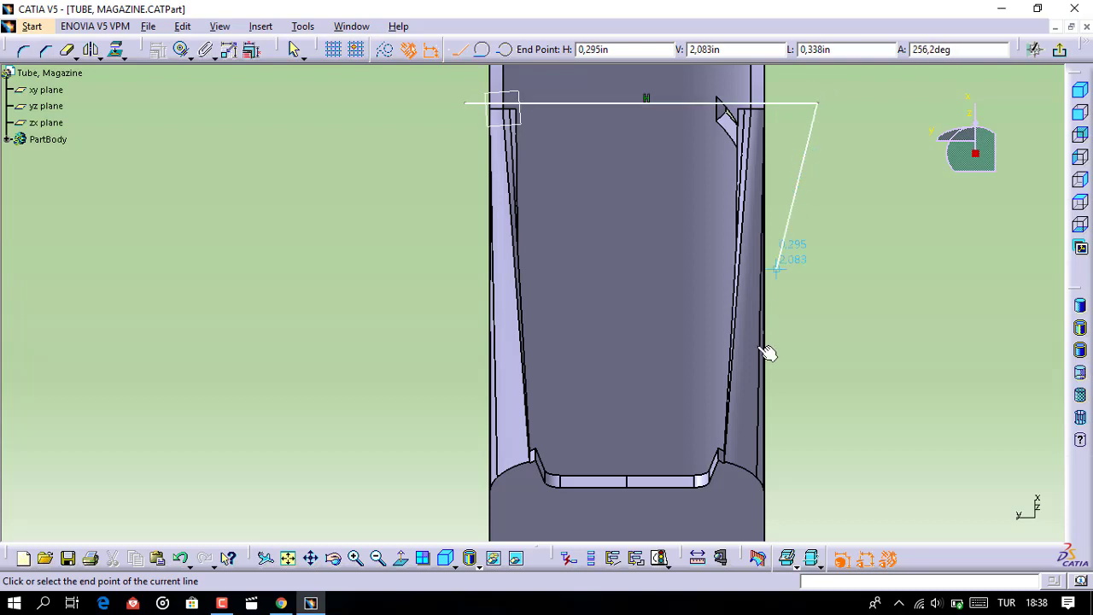
pyautogui.click(726, 512)
pyautogui.click(543, 515)
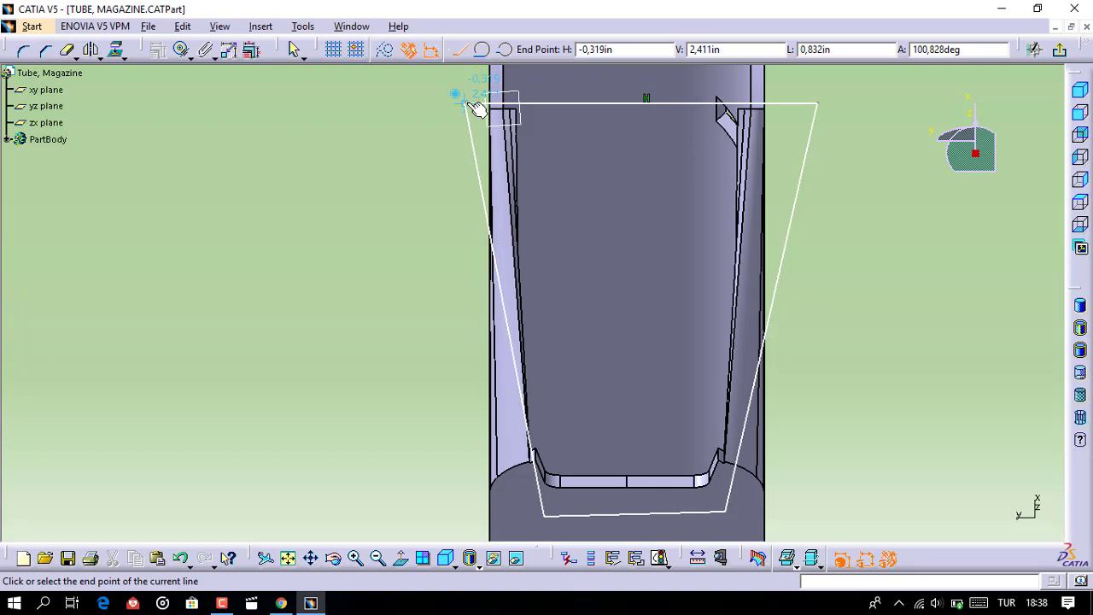
pyautogui.click(466, 103)
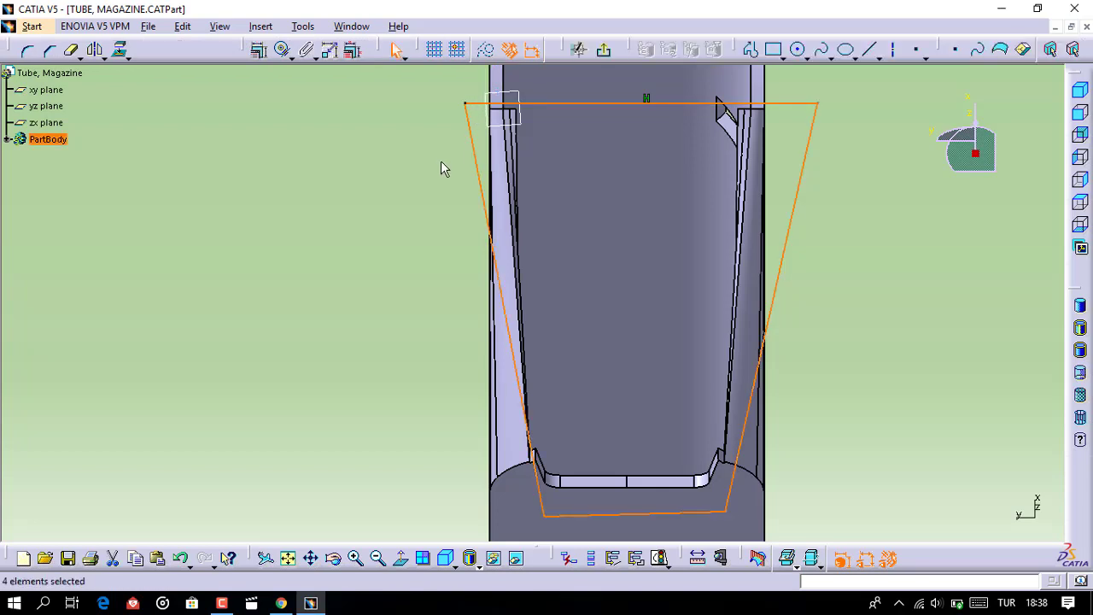
# Move the profile's top-left corner to H -0.257 in, V 2.3 in
pyautogui.click(465, 103)
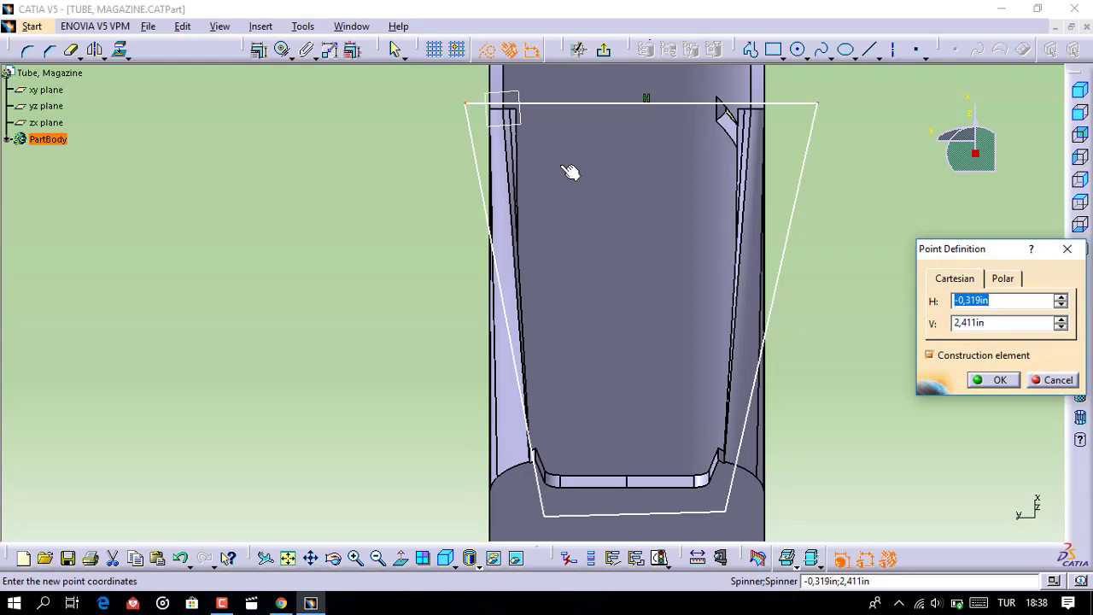
pyautogui.write('-')
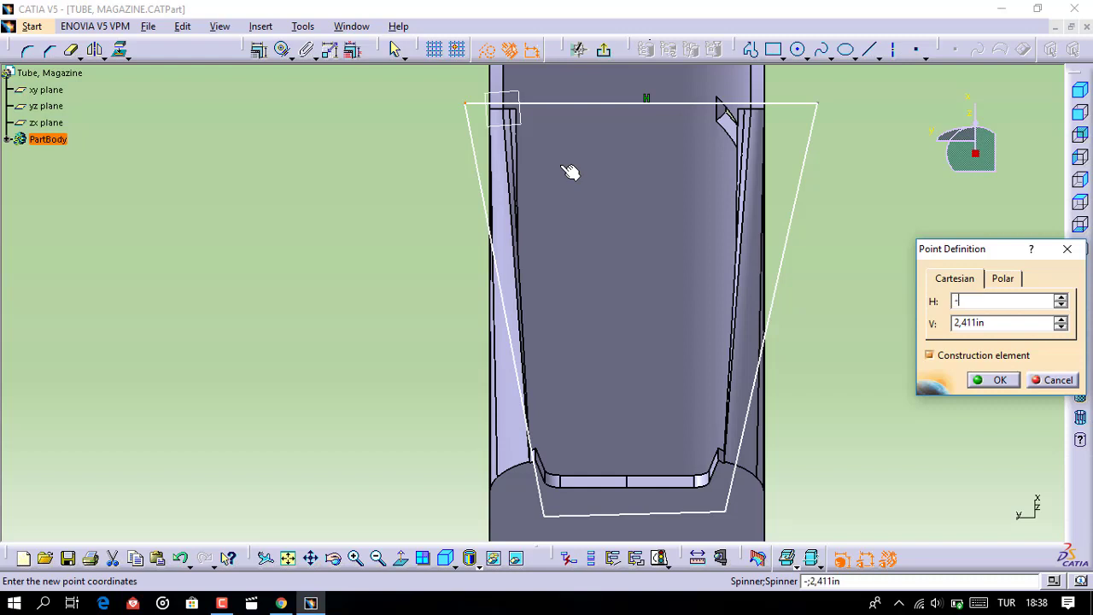
pyautogui.write('0,')
pyautogui.write('257')
pyautogui.press('Tab')
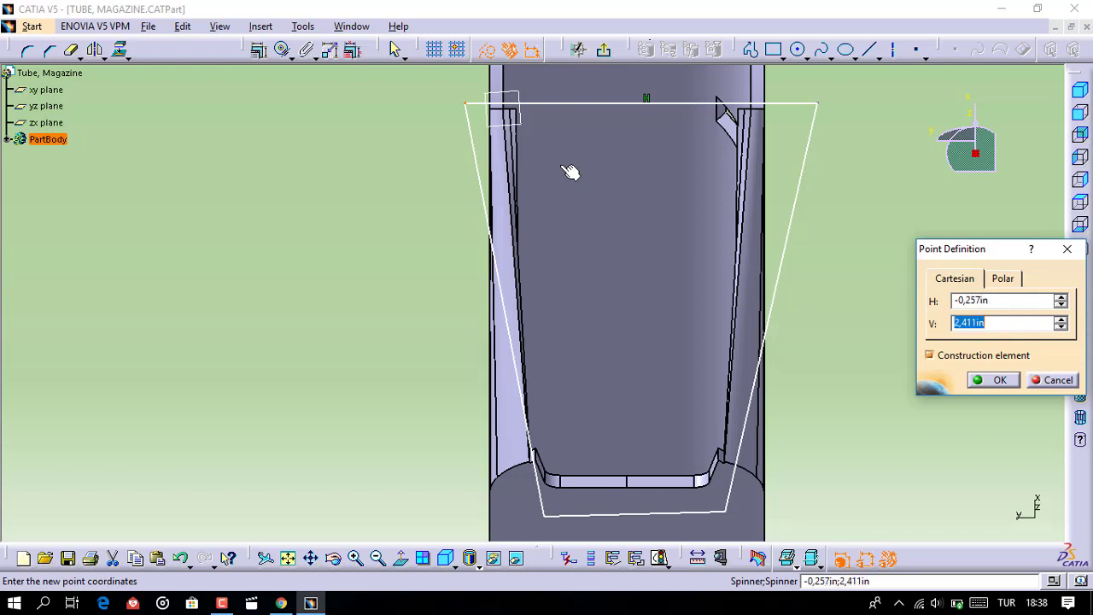
pyautogui.write('2.378')
pyautogui.press('Return')
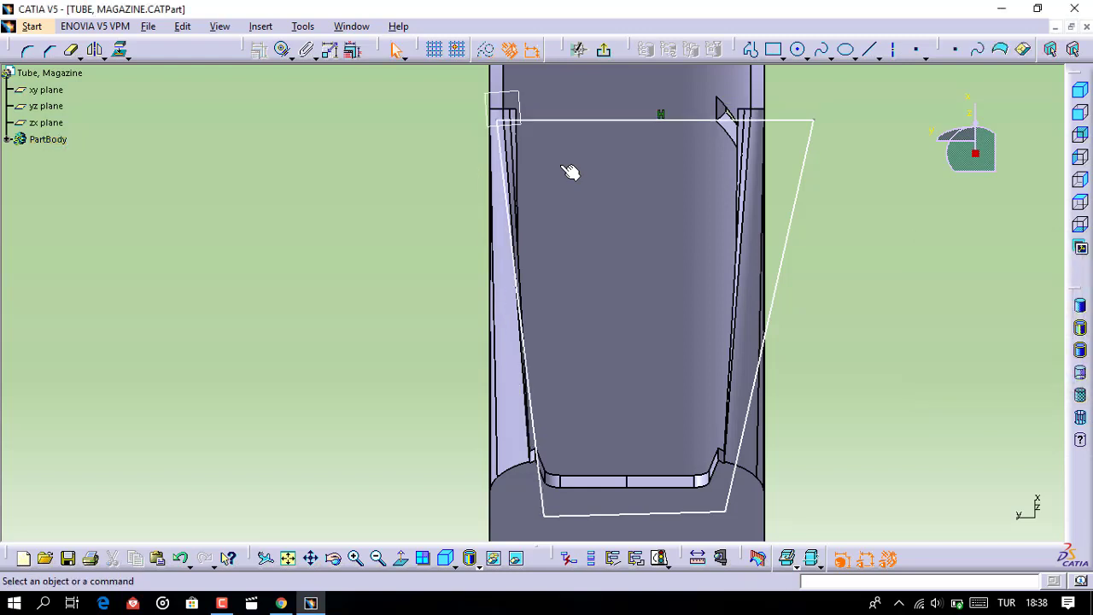
pyautogui.click(570, 170)
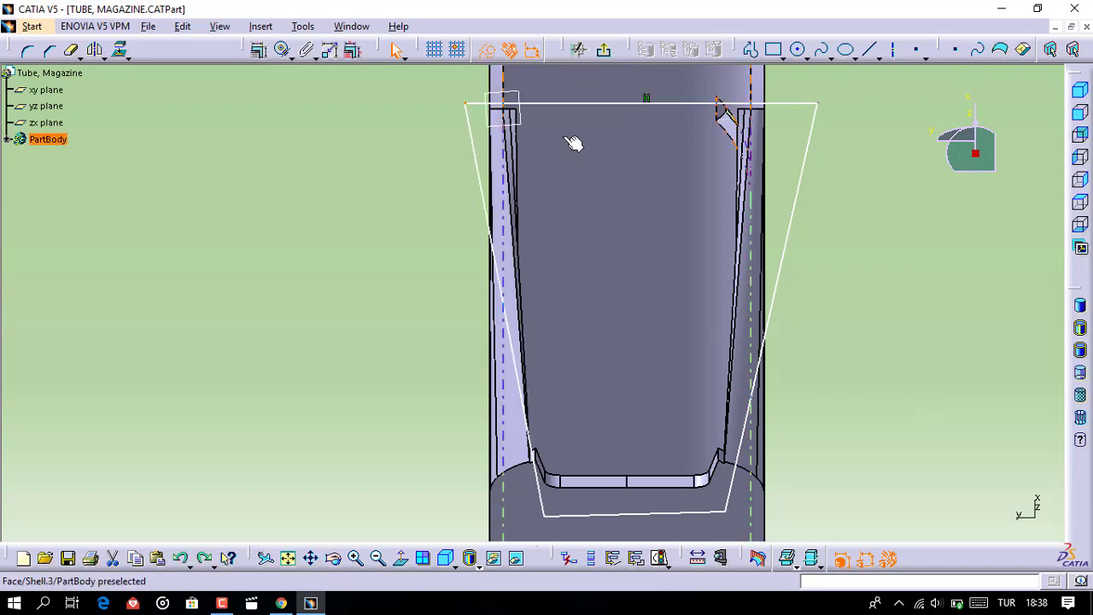
pyautogui.moveTo(568, 141)
pyautogui.mouseDown(button='middle')
pyautogui.moveTo(447, 260)
pyautogui.moveTo(524, 224)
pyautogui.moveTo(654, 271)
pyautogui.moveTo(578, 257)
pyautogui.mouseUp(button='middle')
pyautogui.click(570, 252)
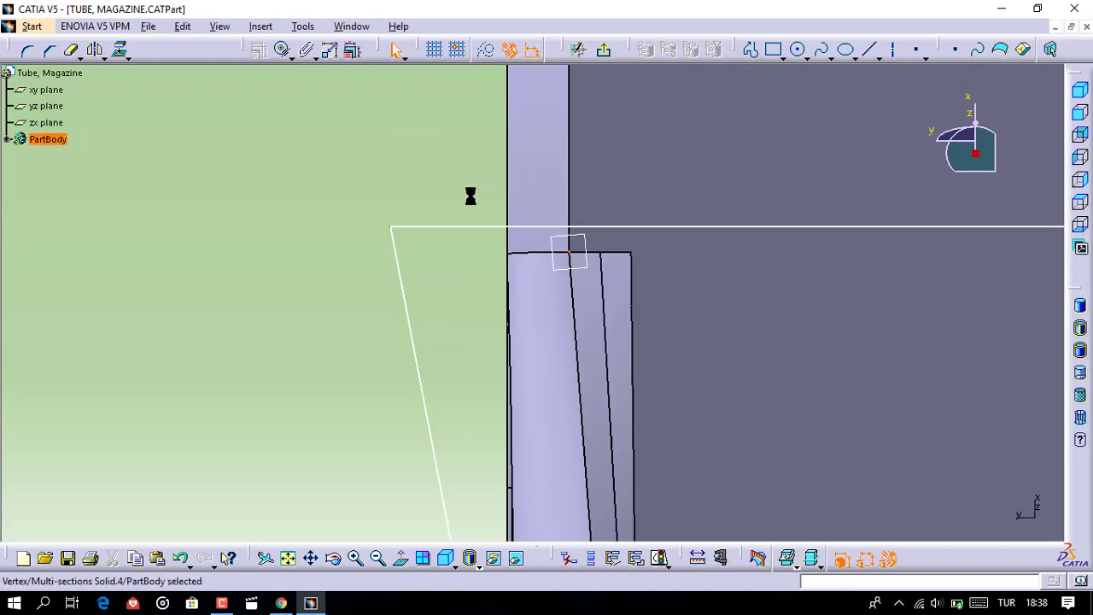
pyautogui.keyDown('ctrl'); pyautogui.click(391, 228); pyautogui.keyUp('ctrl')
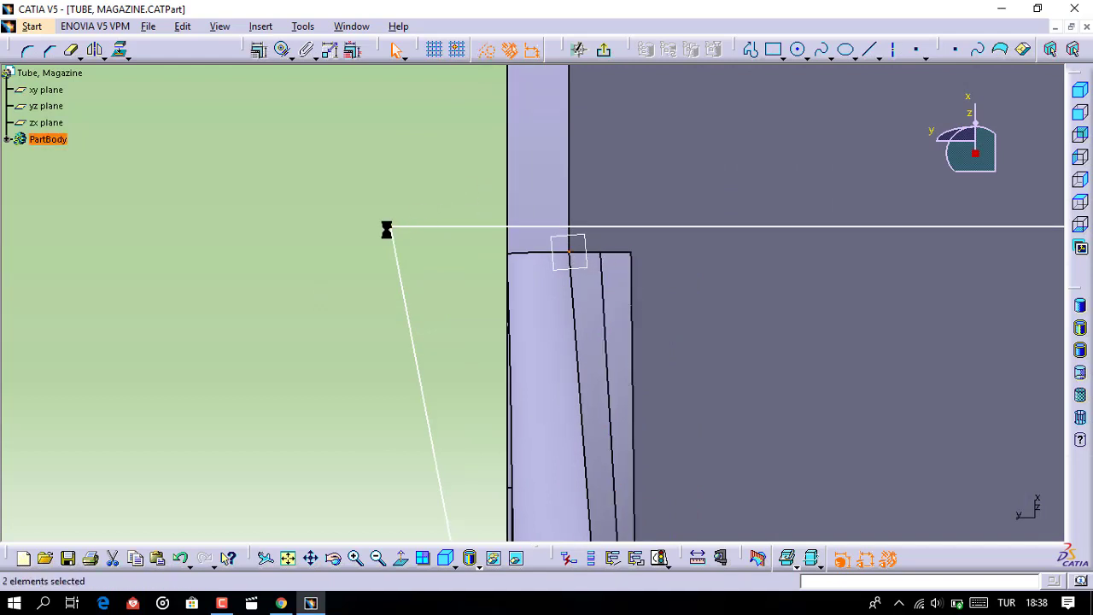
pyautogui.click(285, 47)
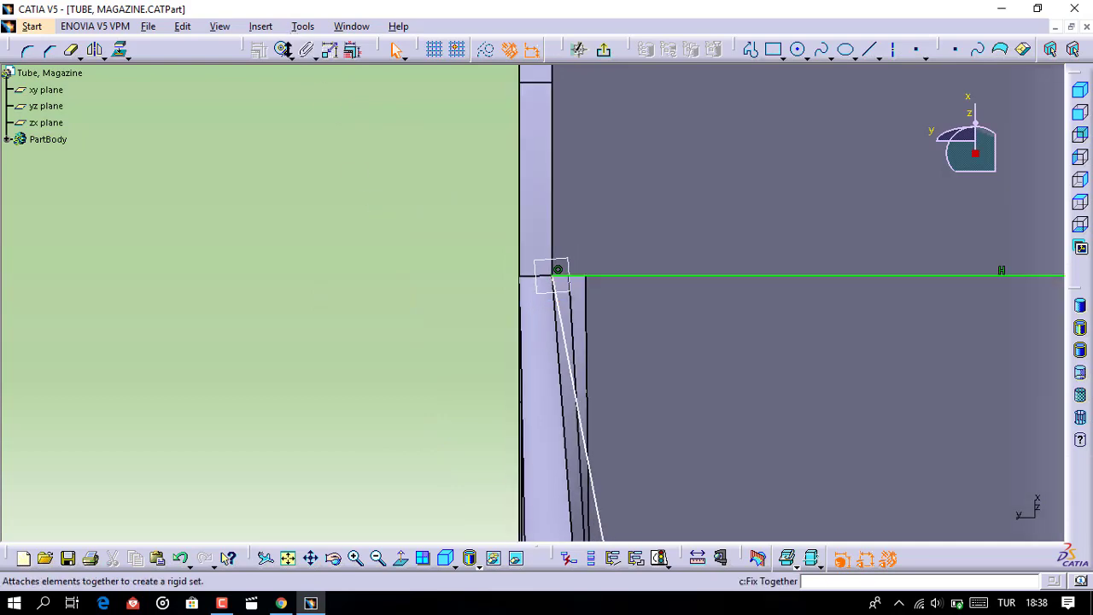
pyautogui.click(285, 51)
pyautogui.moveTo(922, 221); pyautogui.dragTo(750, 260, button='middle')
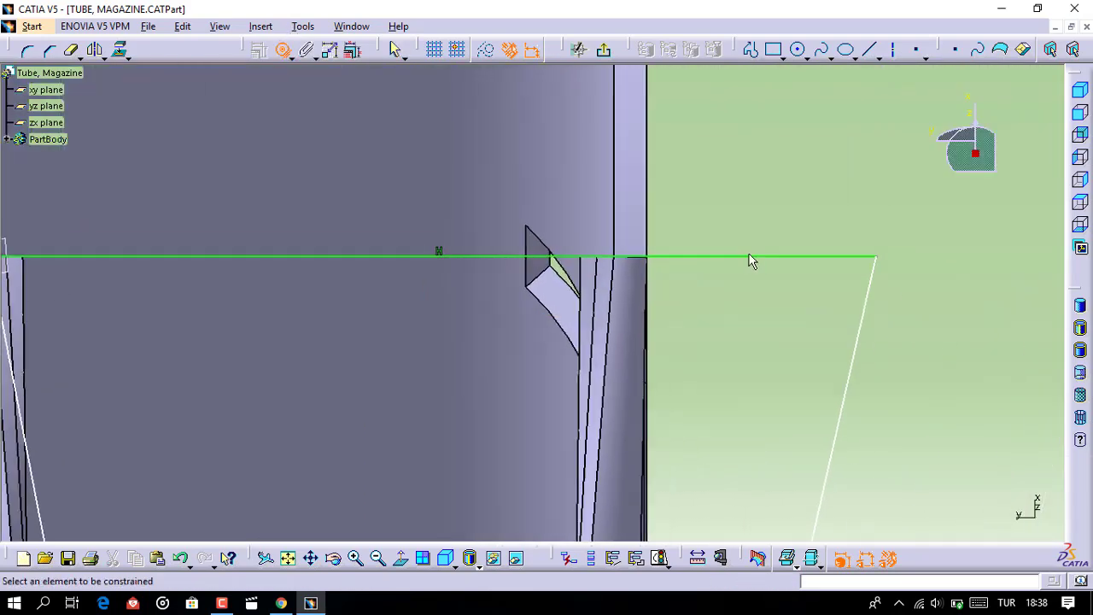
pyautogui.click(880, 258)
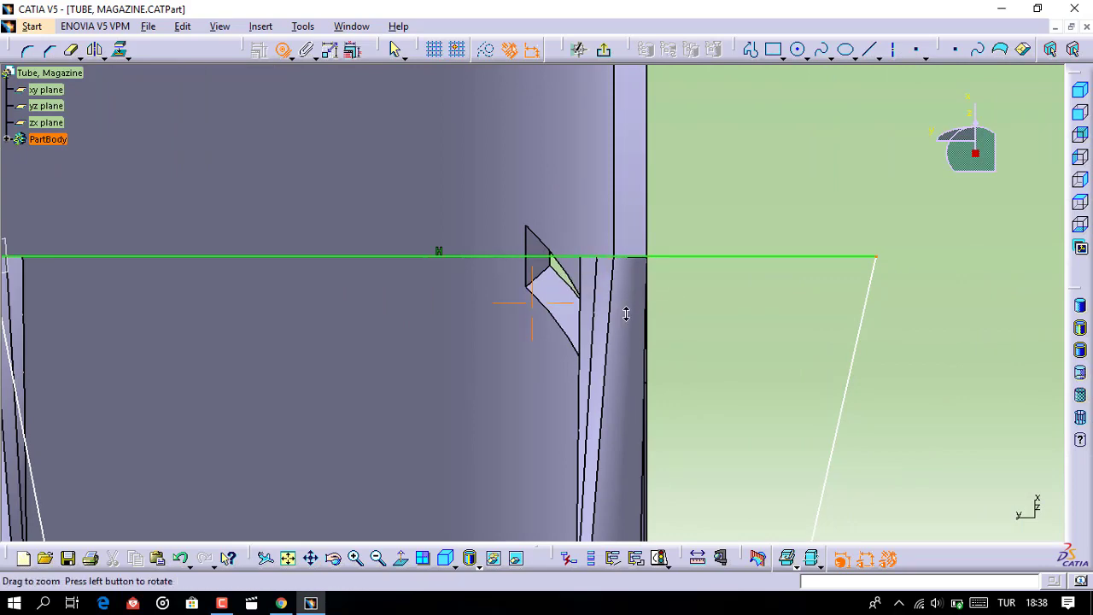
pyautogui.moveTo(629, 312)
pyautogui.mouseDown(button='middle')
pyautogui.moveTo(855, 227)
pyautogui.moveTo(699, 222)
pyautogui.moveTo(688, 430)
pyautogui.mouseUp(button='middle')
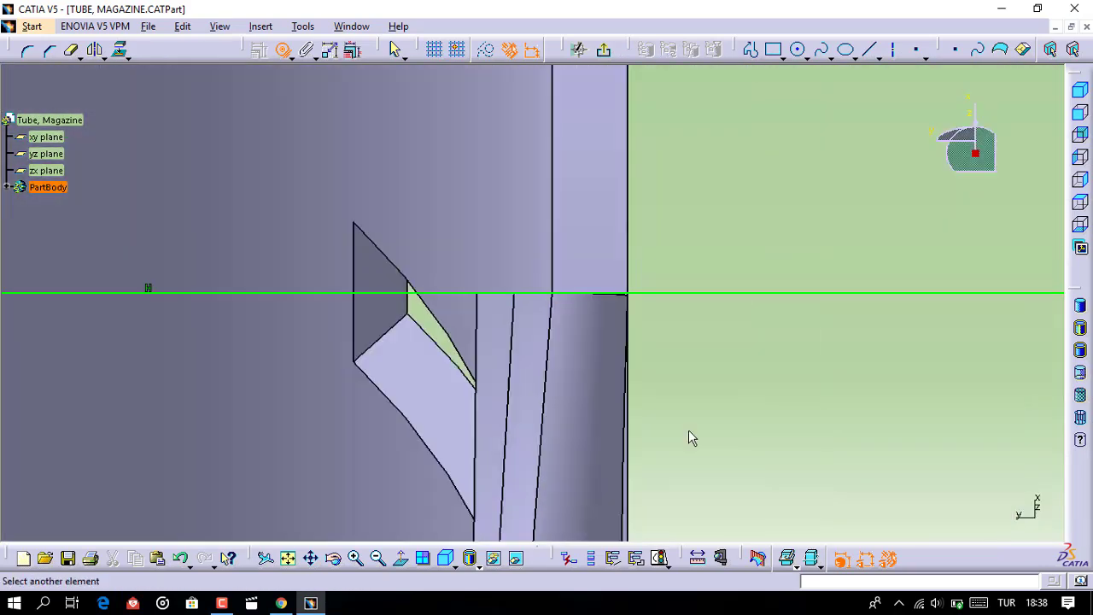
pyautogui.click(748, 267)
pyautogui.moveTo(749, 305); pyautogui.dragTo(774, 319, button='middle')
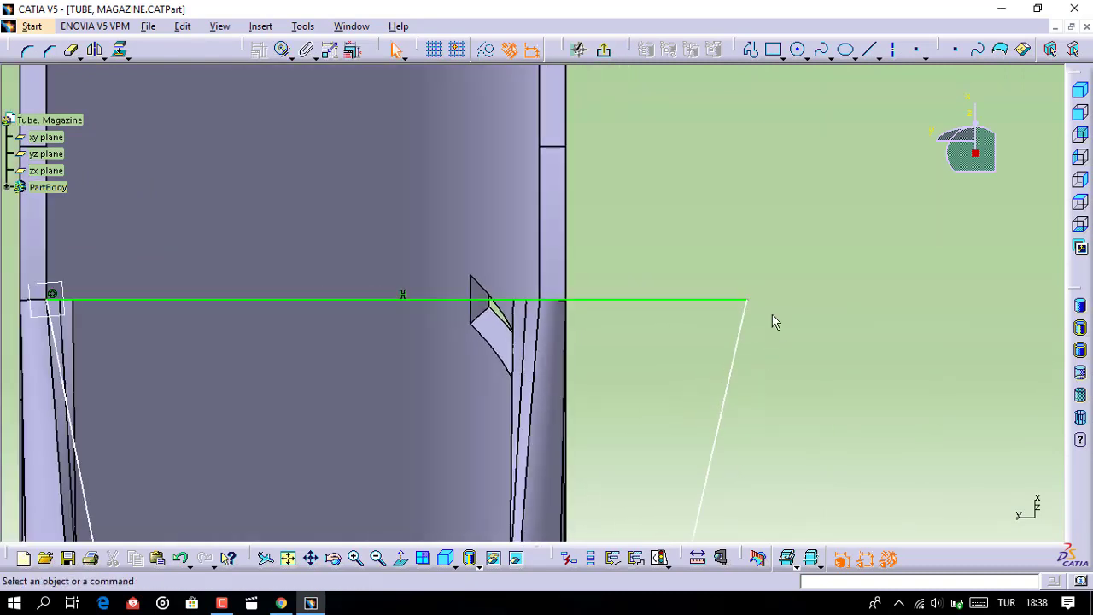
pyautogui.moveTo(755, 304); pyautogui.dragTo(520, 303)
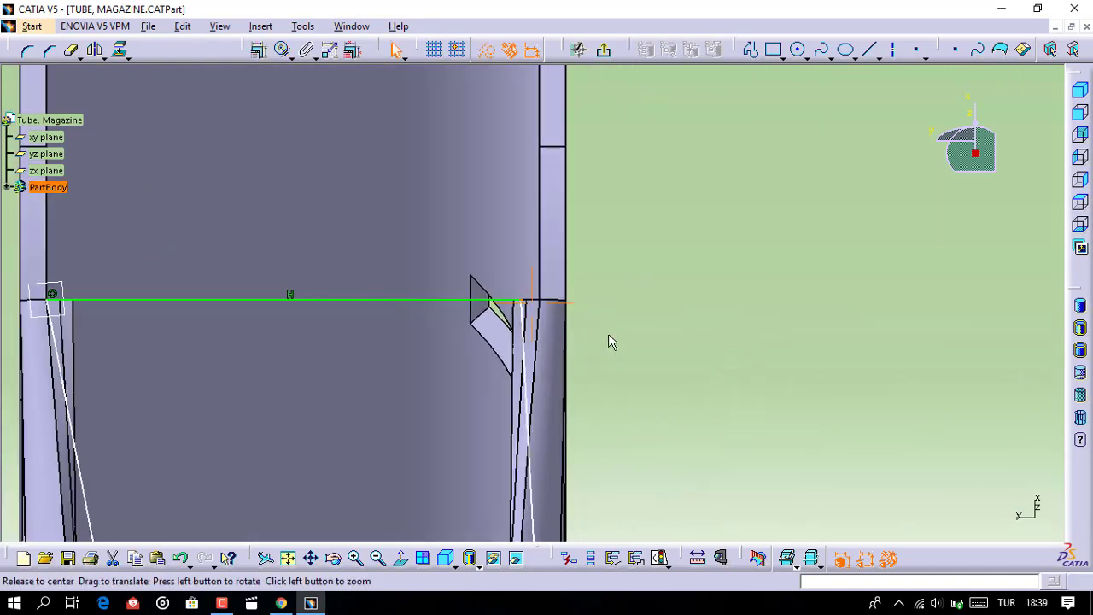
pyautogui.moveTo(608, 333); pyautogui.dragTo(574, 294, button='middle')
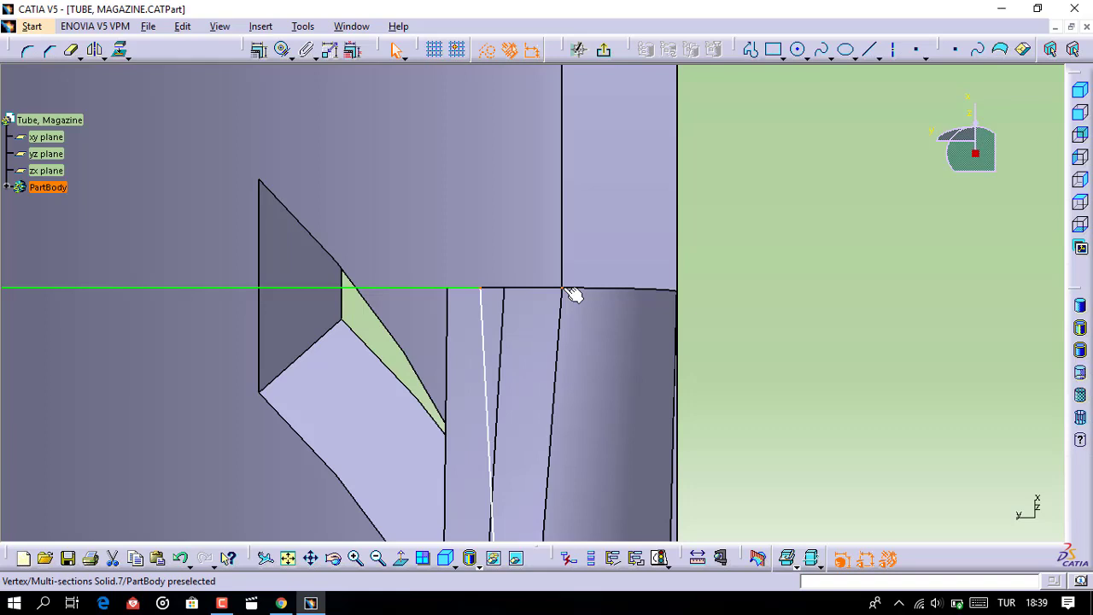
# Apply a contact constraint between a sketch element and the tube geometry
pyautogui.click(280, 50)
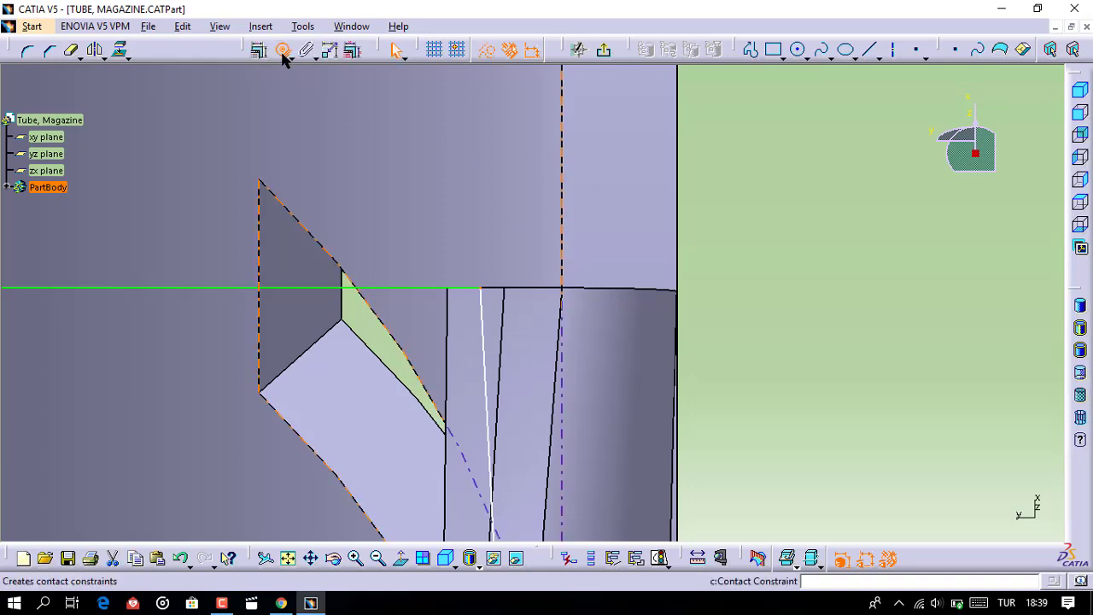
pyautogui.click(286, 54)
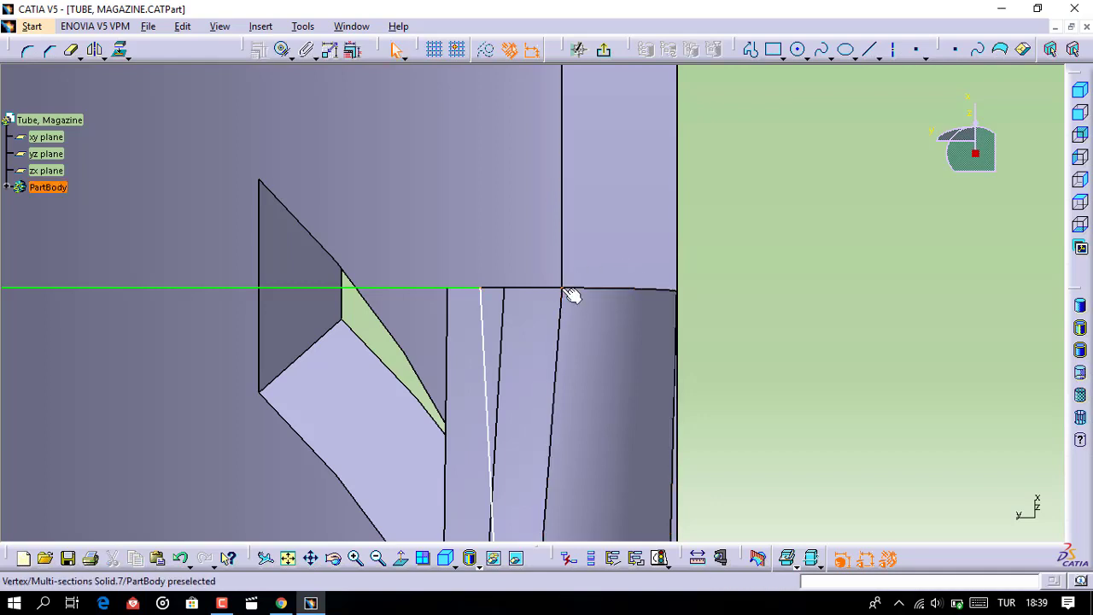
pyautogui.click(492, 291)
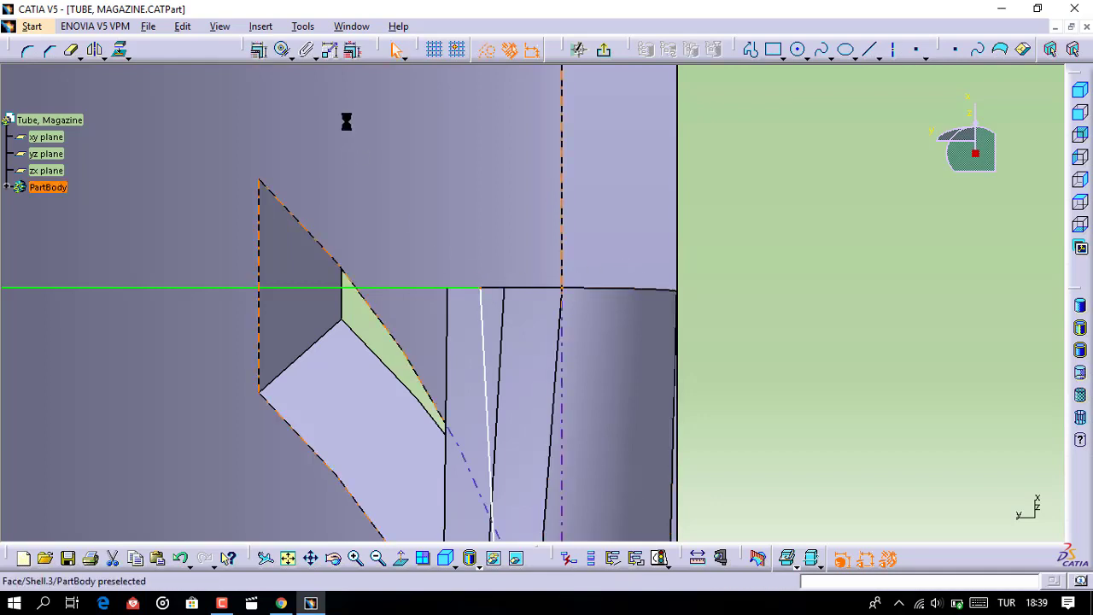
pyautogui.click(282, 49)
pyautogui.moveTo(876, 67)
pyautogui.mouseDown(button='middle')
pyautogui.moveTo(596, 380)
pyautogui.moveTo(580, 215)
pyautogui.mouseUp(button='middle')
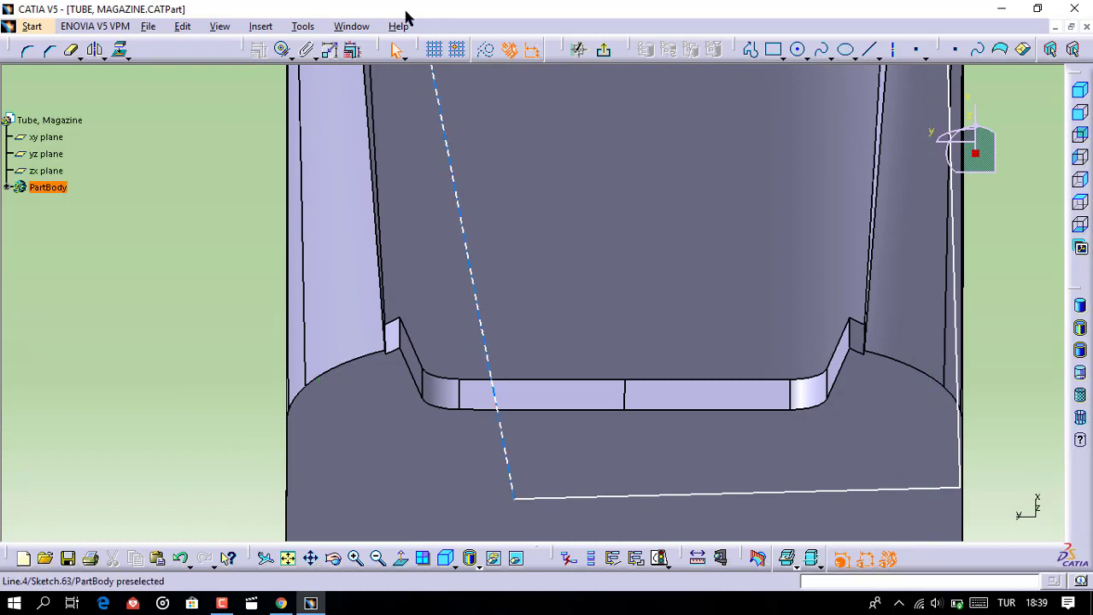
# Snap the bottom-left and right sketch corners onto tube vertices, then exit the sketch
pyautogui.click(283, 49)
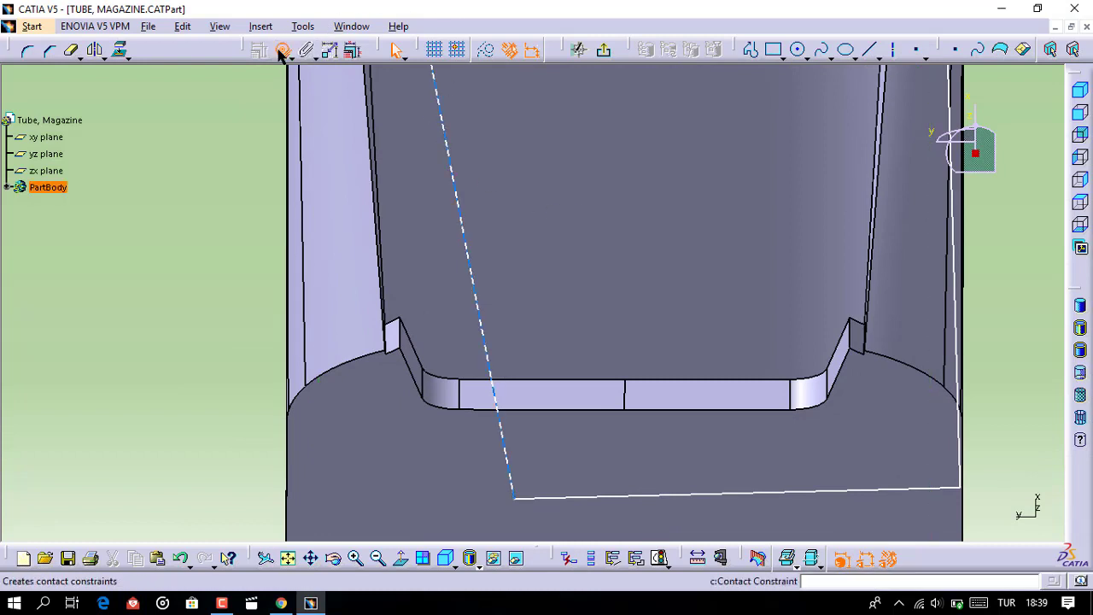
pyautogui.click(389, 350)
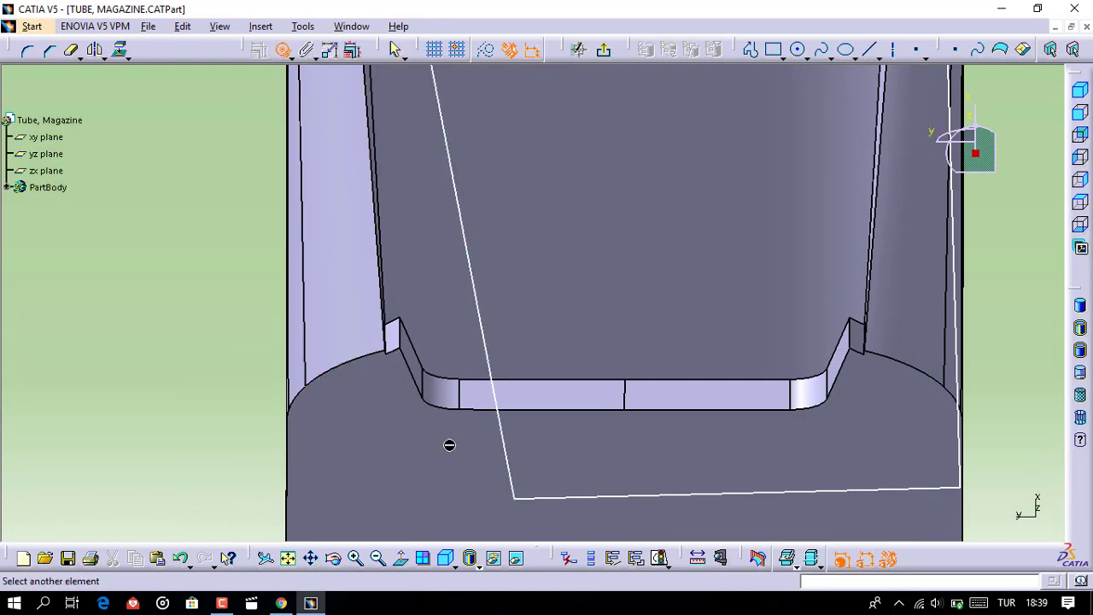
pyautogui.click(515, 499)
pyautogui.moveTo(706, 390); pyautogui.dragTo(597, 397, button='middle')
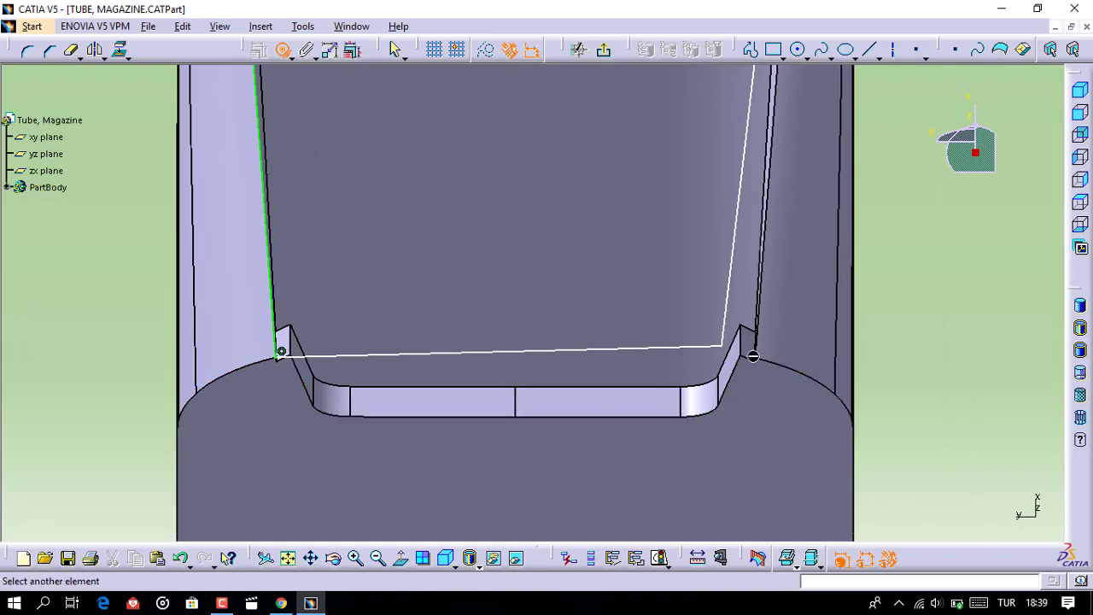
pyautogui.click(732, 355)
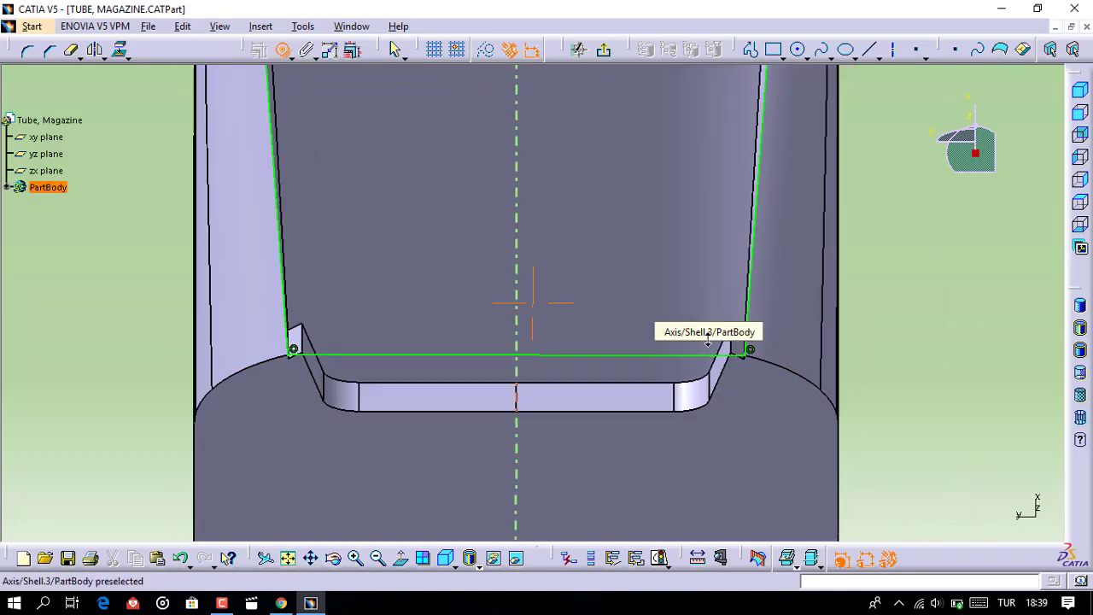
pyautogui.keyDown('ctrl'); pyautogui.moveTo(646, 312); pyautogui.dragTo(558, 287, button='middle'); pyautogui.keyUp('ctrl')
pyautogui.moveTo(471, 292); pyautogui.dragTo(469, 420, button='middle')
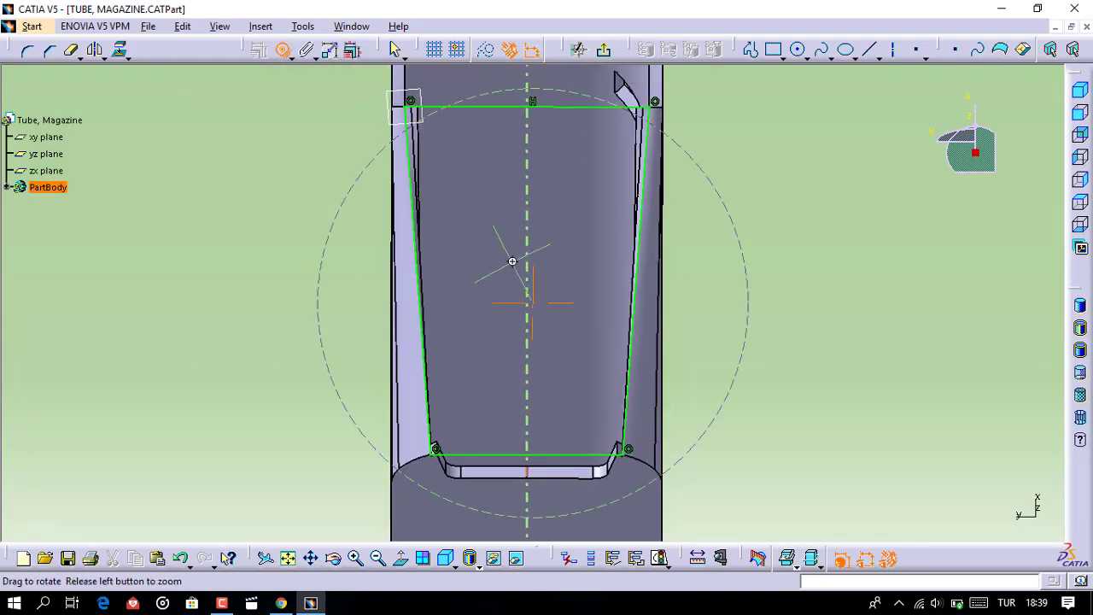
pyautogui.keyDown('ctrl'); pyautogui.moveTo(510, 261); pyautogui.dragTo(512, 307, button='middle'); pyautogui.keyUp('ctrl')
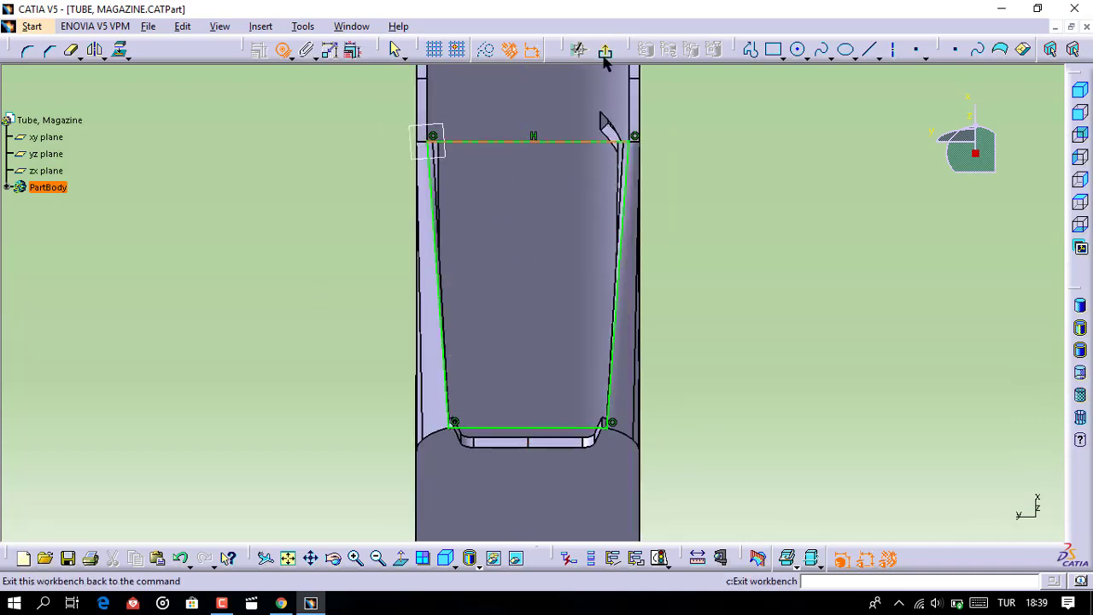
pyautogui.click(604, 49)
# Pad Sketch.63 in the reversed direction
pyautogui.moveTo(557, 407)
pyautogui.mouseDown(button='middle')
pyautogui.moveTo(524, 435)
pyautogui.moveTo(507, 349)
pyautogui.mouseUp(button='middle')
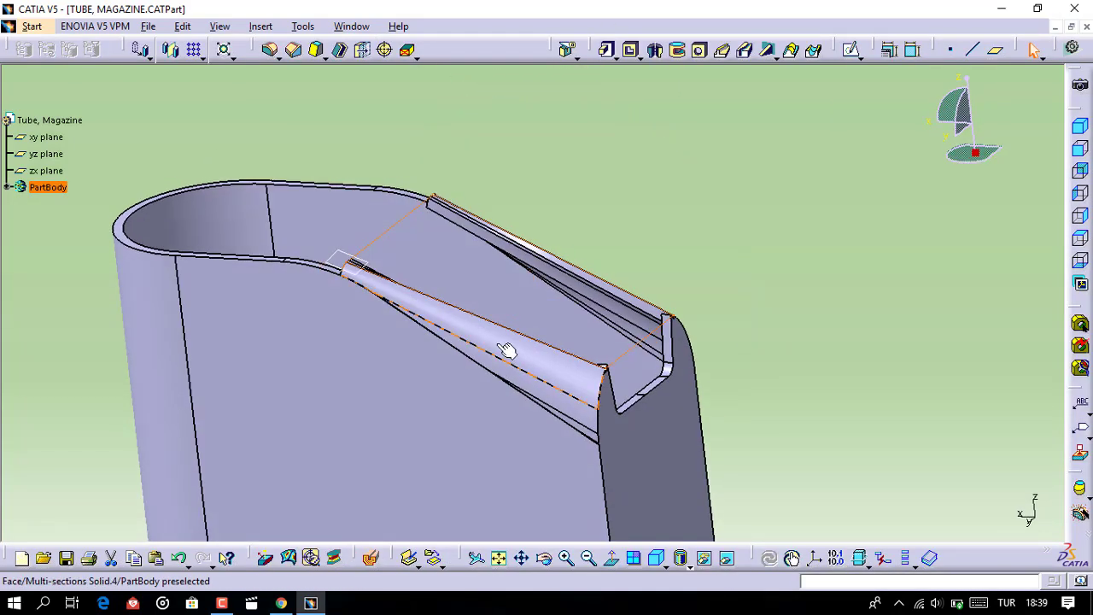
pyautogui.click(606, 50)
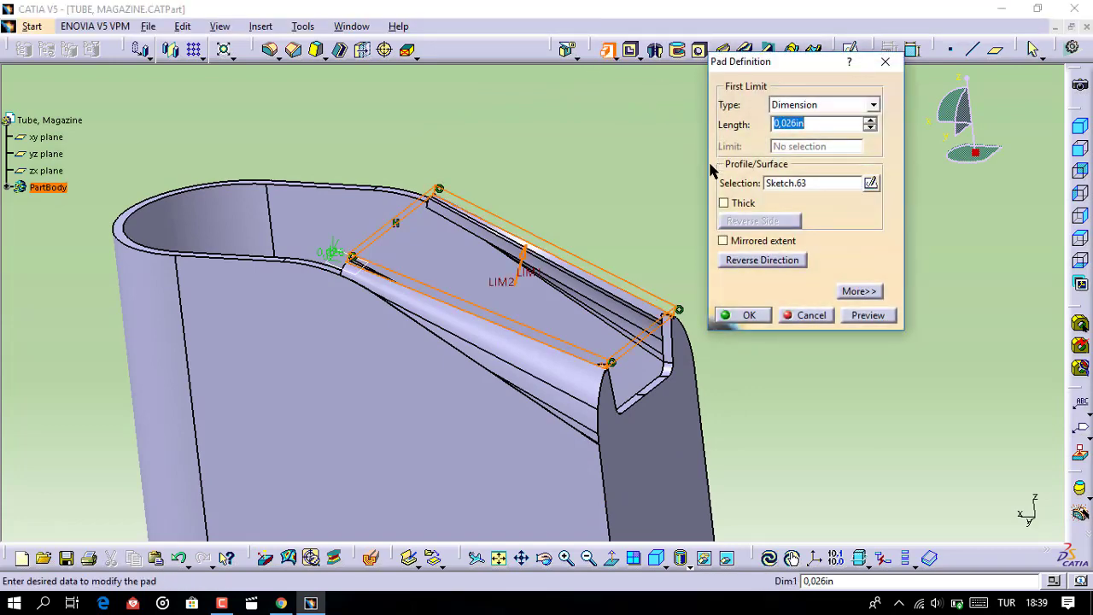
pyautogui.click(759, 260)
pyautogui.click(749, 315)
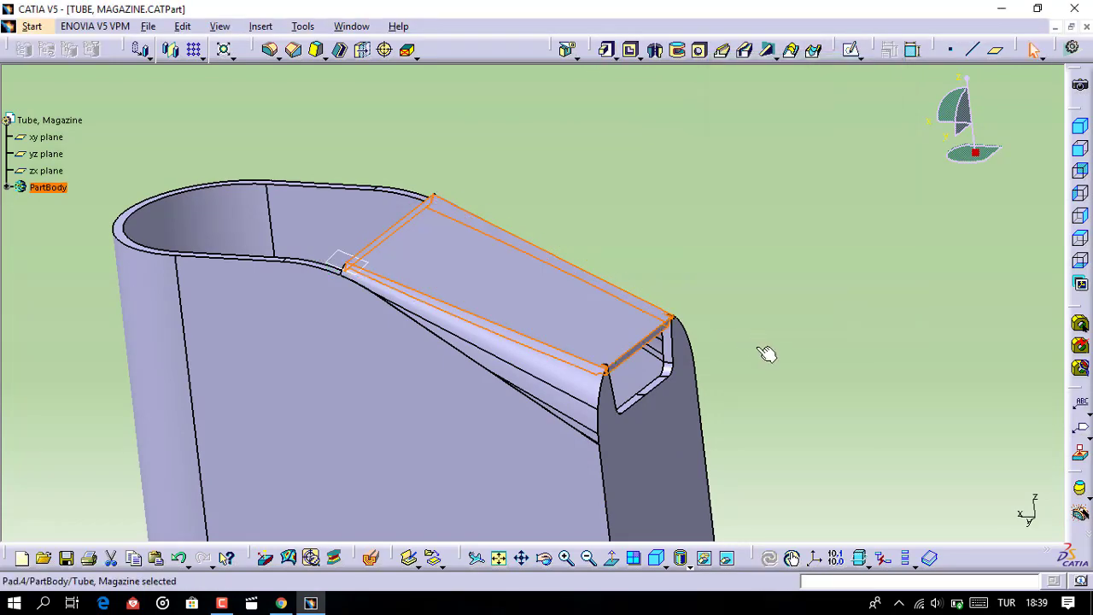
# Start a new sketch on Pad.4's top face
pyautogui.moveTo(763, 354)
pyautogui.mouseDown(button='middle')
pyautogui.moveTo(576, 418)
pyautogui.moveTo(586, 291)
pyautogui.moveTo(618, 210)
pyautogui.moveTo(561, 312)
pyautogui.moveTo(572, 129)
pyautogui.moveTo(292, 261)
pyautogui.moveTo(312, 470)
pyautogui.moveTo(458, 281)
pyautogui.moveTo(452, 288)
pyautogui.moveTo(481, 274)
pyautogui.moveTo(452, 254)
pyautogui.moveTo(426, 258)
pyautogui.moveTo(532, 303)
pyautogui.moveTo(538, 249)
pyautogui.moveTo(451, 208)
pyautogui.moveTo(504, 344)
pyautogui.moveTo(566, 263)
pyautogui.mouseUp(button='middle')
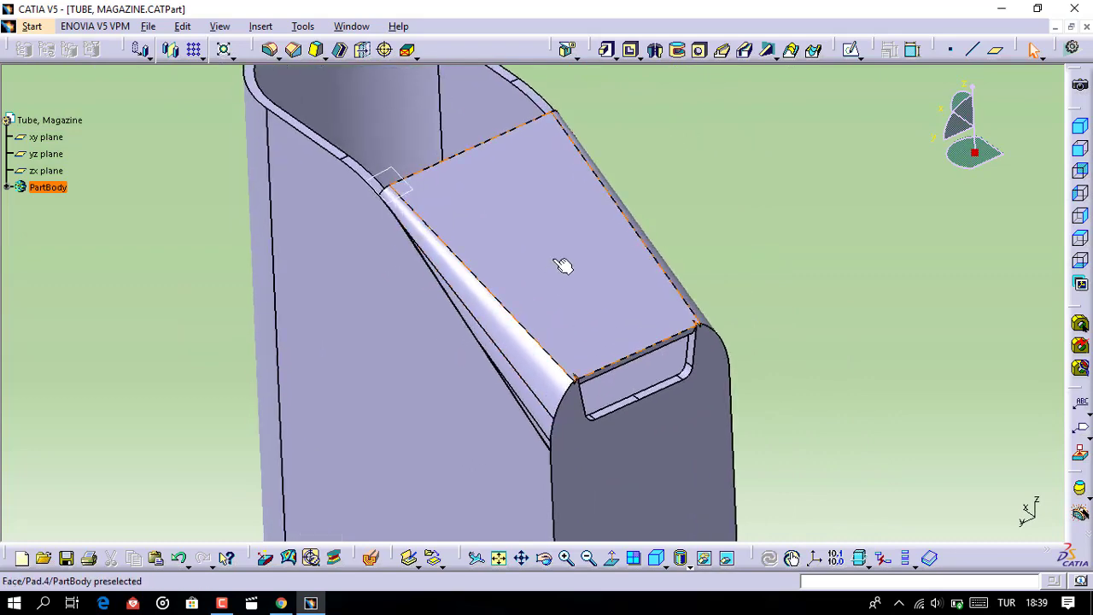
pyautogui.click(566, 264)
pyautogui.click(849, 49)
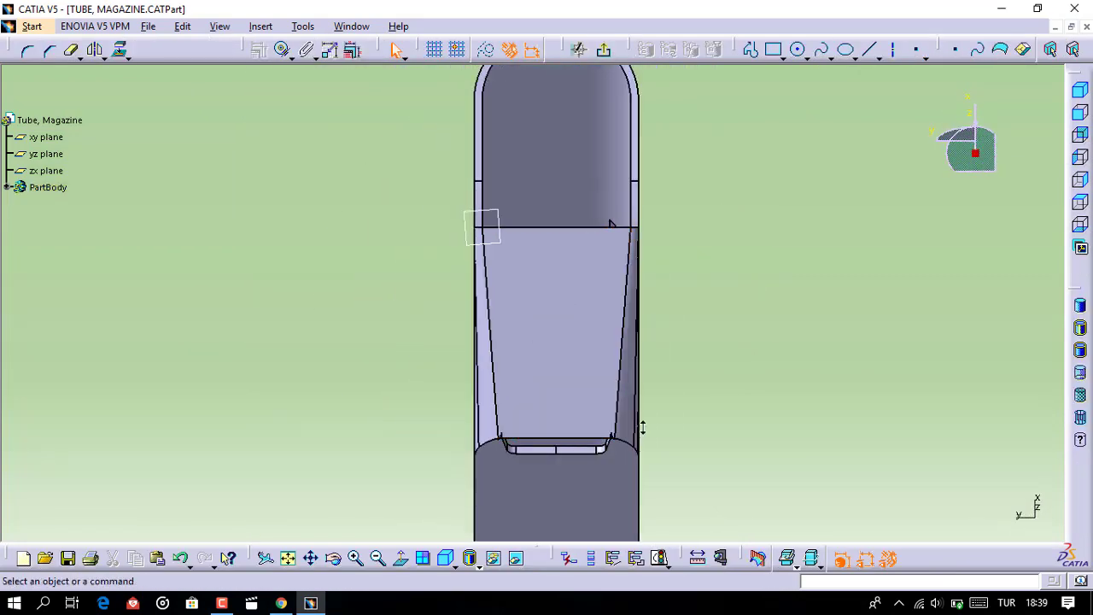
# Begin a coordinate-placed profile, drawing lines up to V 3.378 in, H 0.246 in
pyautogui.moveTo(626, 409); pyautogui.dragTo(671, 380, button='middle')
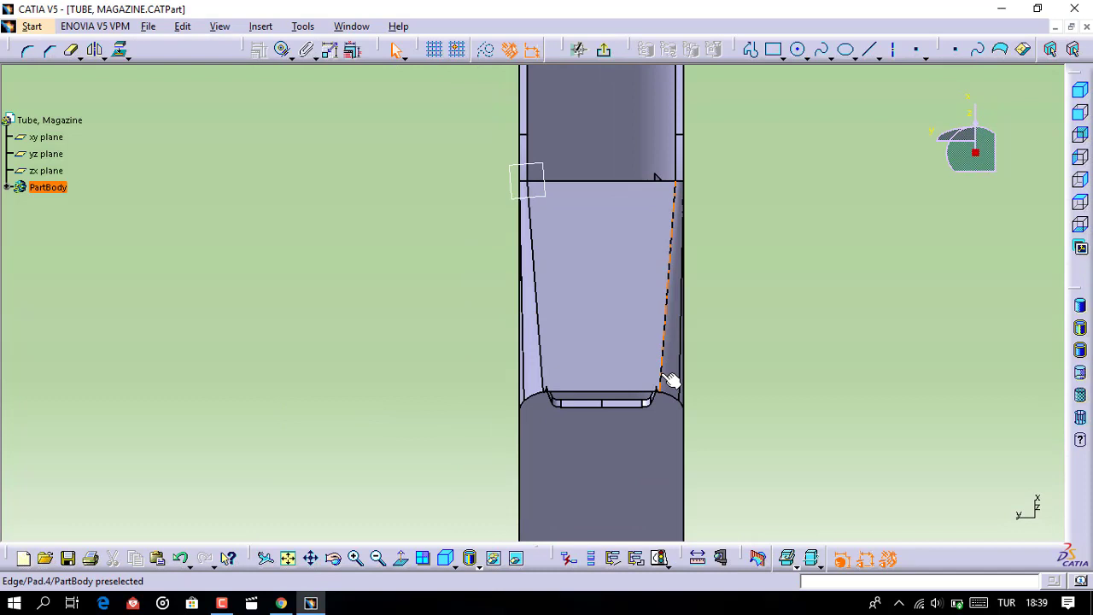
pyautogui.click(750, 49)
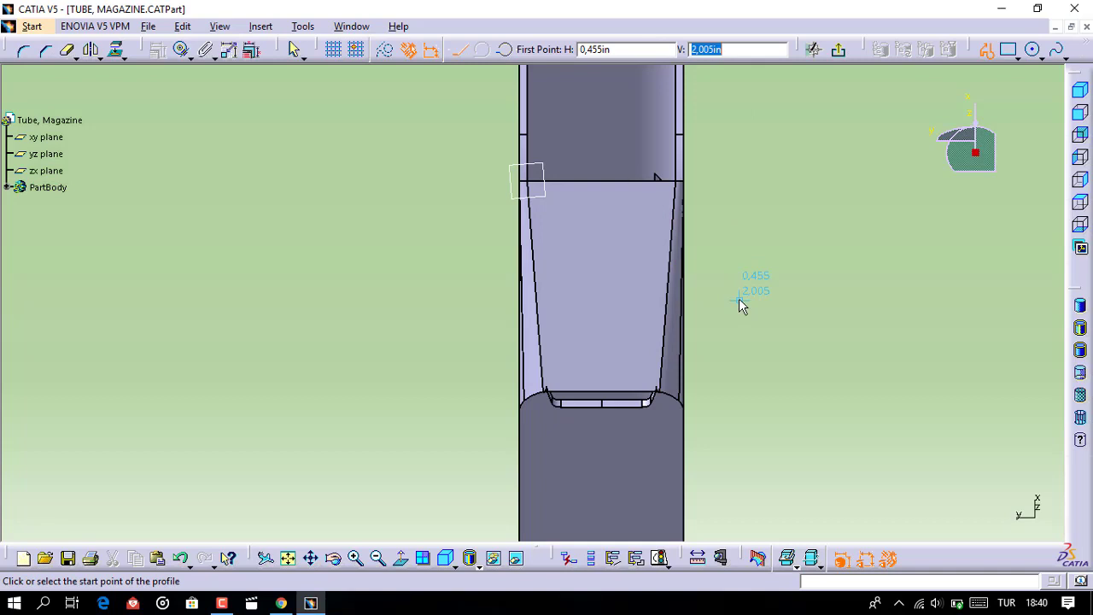
pyautogui.write('1,466in')
pyautogui.press('Tab')
pyautogui.press('Tab')
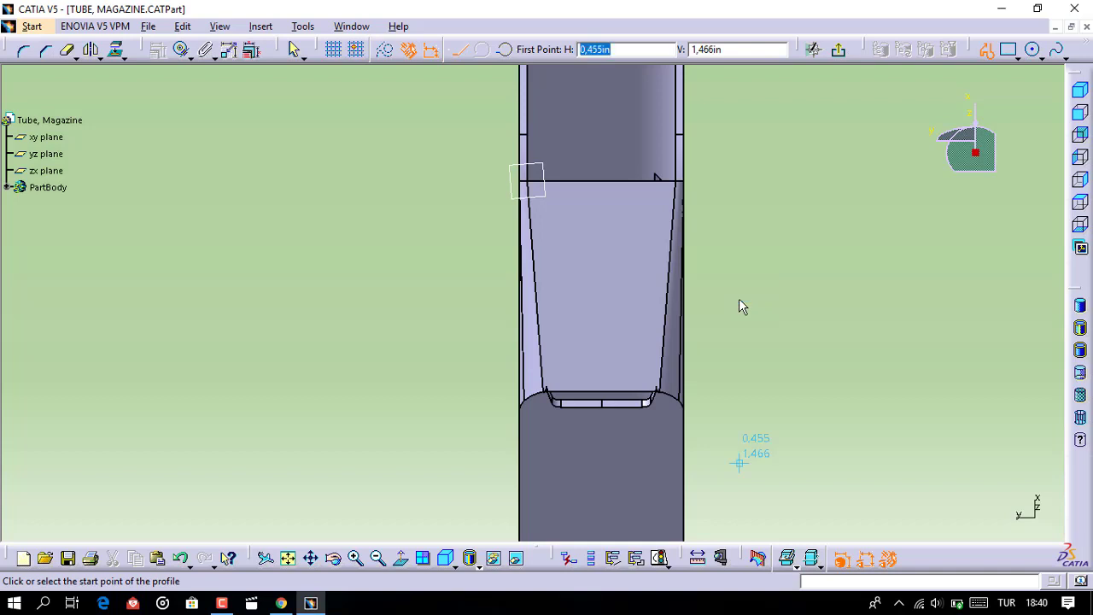
pyautogui.write('0')
pyautogui.press('Return')
pyautogui.write('2.206')
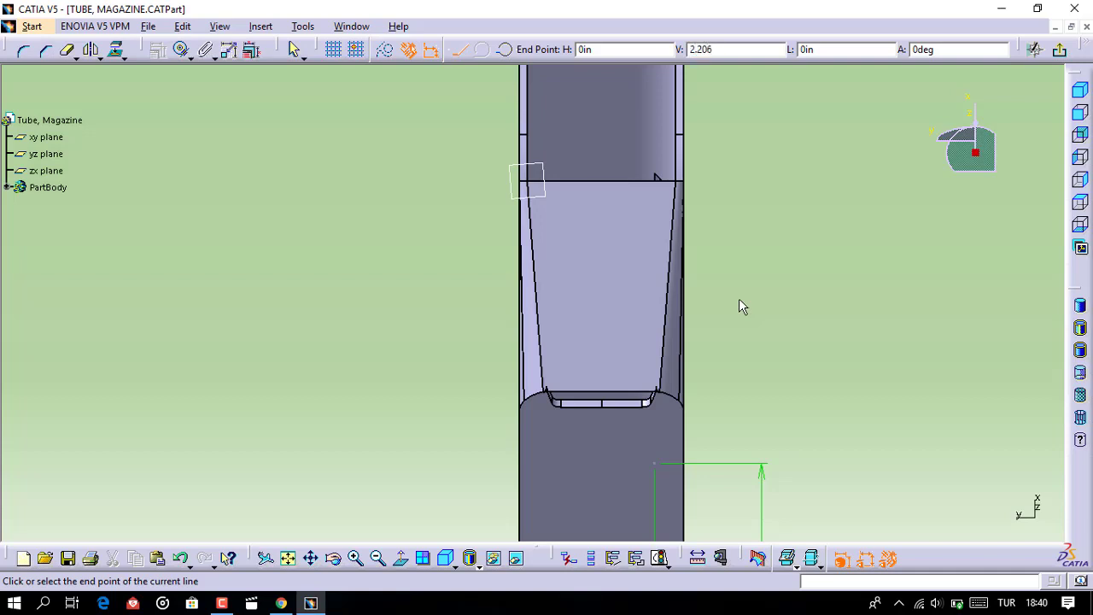
pyautogui.write('2,206')
pyautogui.press('Return')
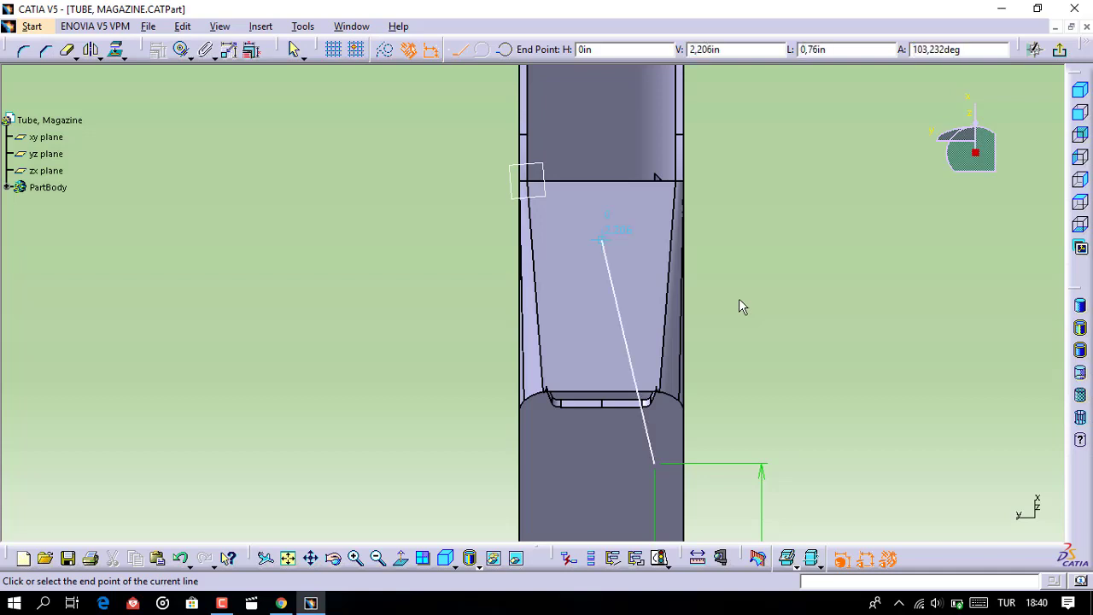
pyautogui.write('0.215')
pyautogui.press('Return')
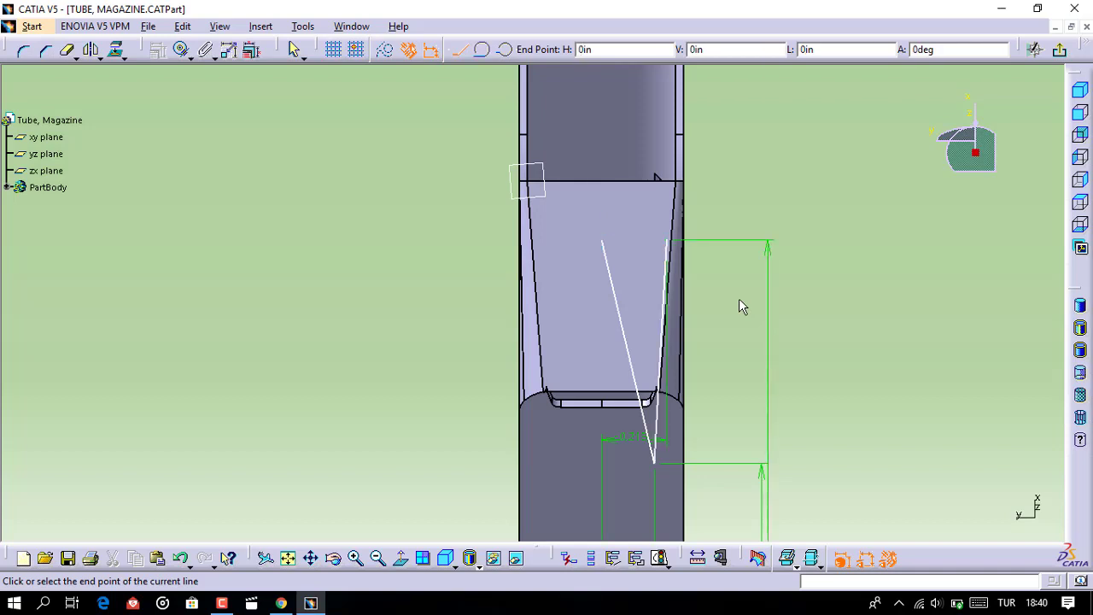
pyautogui.press('Tab')
pyautogui.write('3')
pyautogui.press('Return')
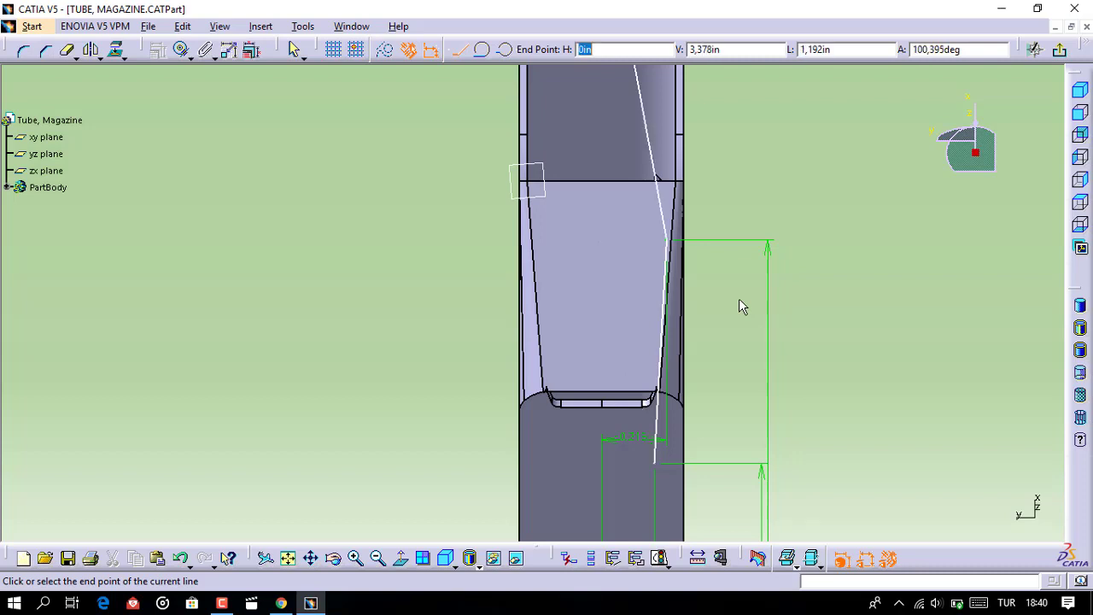
pyautogui.write('0,107')
pyautogui.press('Return')
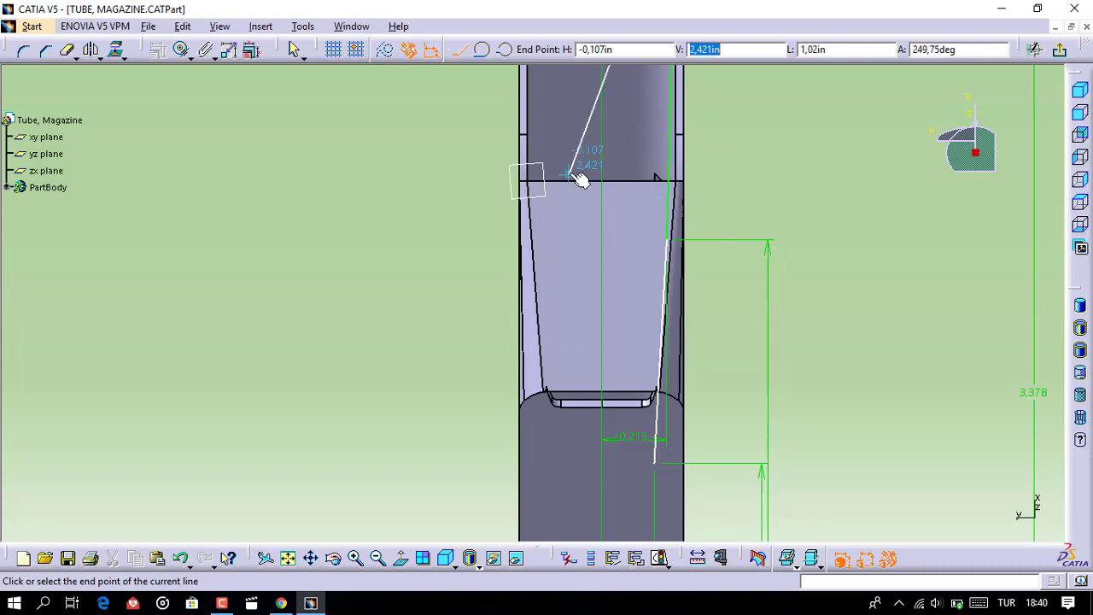
# Add a line to V 2.378 in, H -0.24 in, then start a horizontal line at V 2.378 in
pyautogui.moveTo(586, 176)
pyautogui.keyDown('ctrl'); pyautogui.mouseDown(button='middle')
pyautogui.moveTo(572, 256)
pyautogui.moveTo(576, 216)
pyautogui.moveTo(578, 242)
pyautogui.mouseUp(button='middle'); pyautogui.keyUp('ctrl')
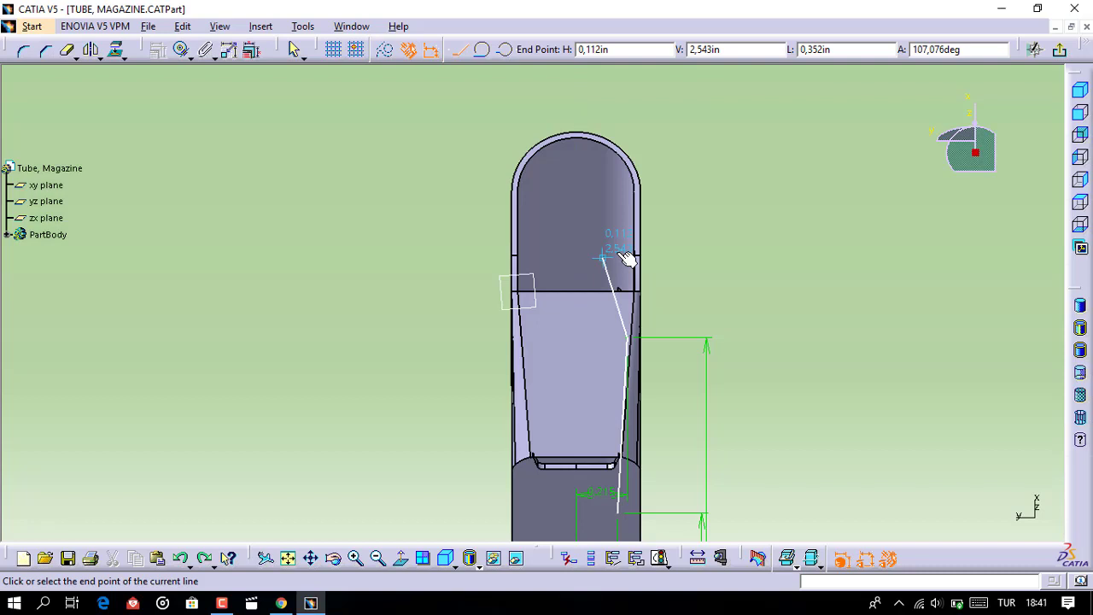
pyautogui.press('Tab')
pyautogui.press('Tab')
pyautogui.write('2,37')
pyautogui.write('8')
pyautogui.press('Tab')
pyautogui.press('Tab')
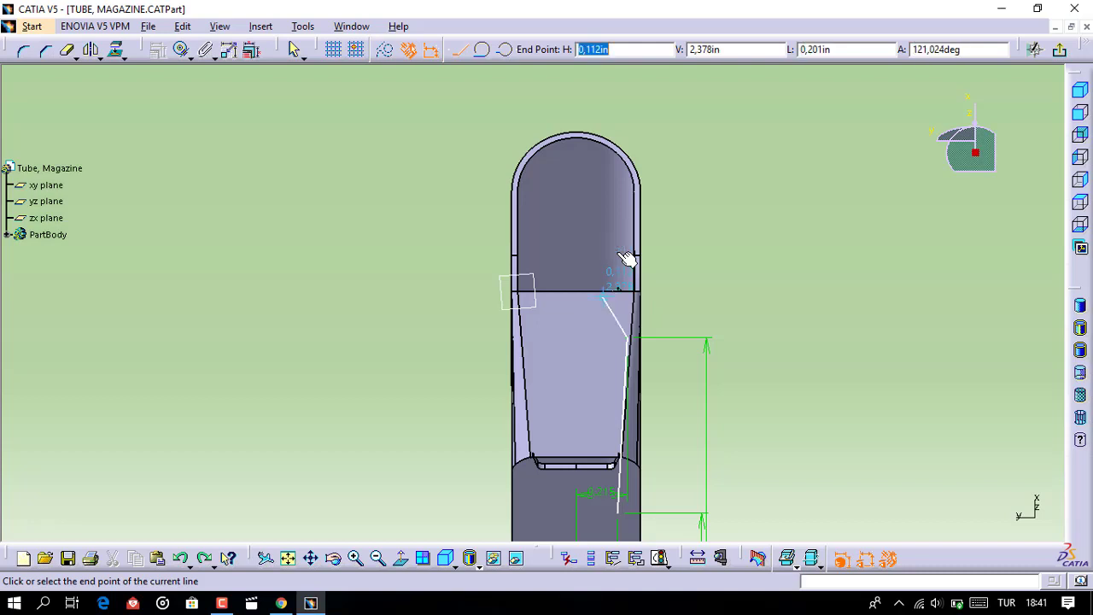
pyautogui.write('0.')
pyautogui.write('246')
pyautogui.press('Return')
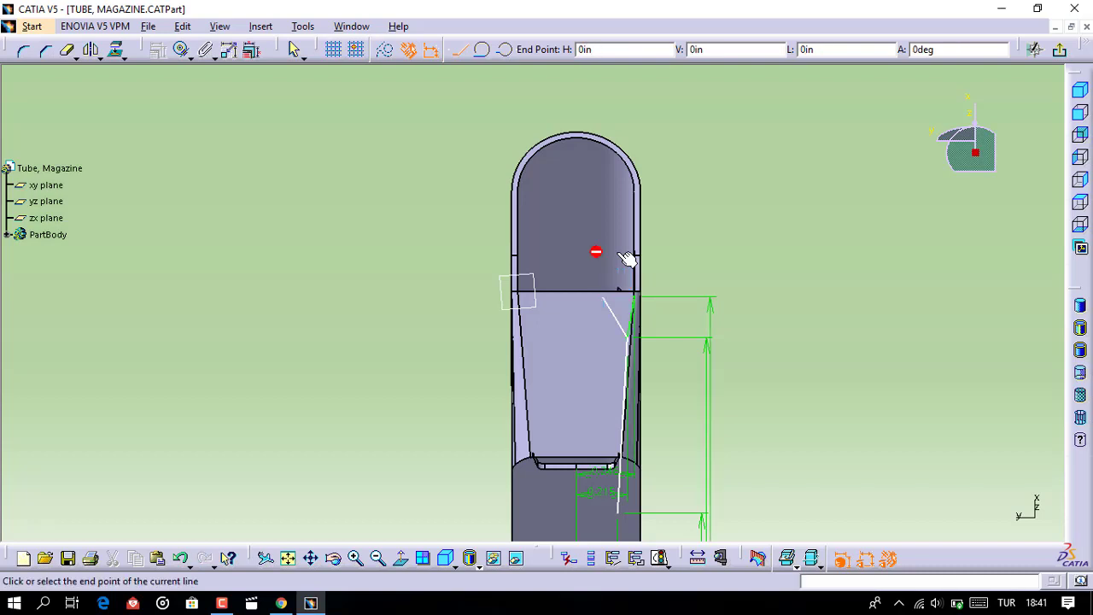
pyautogui.press('Tab')
pyautogui.write('2.3')
pyautogui.write('78')
pyautogui.press('Return')
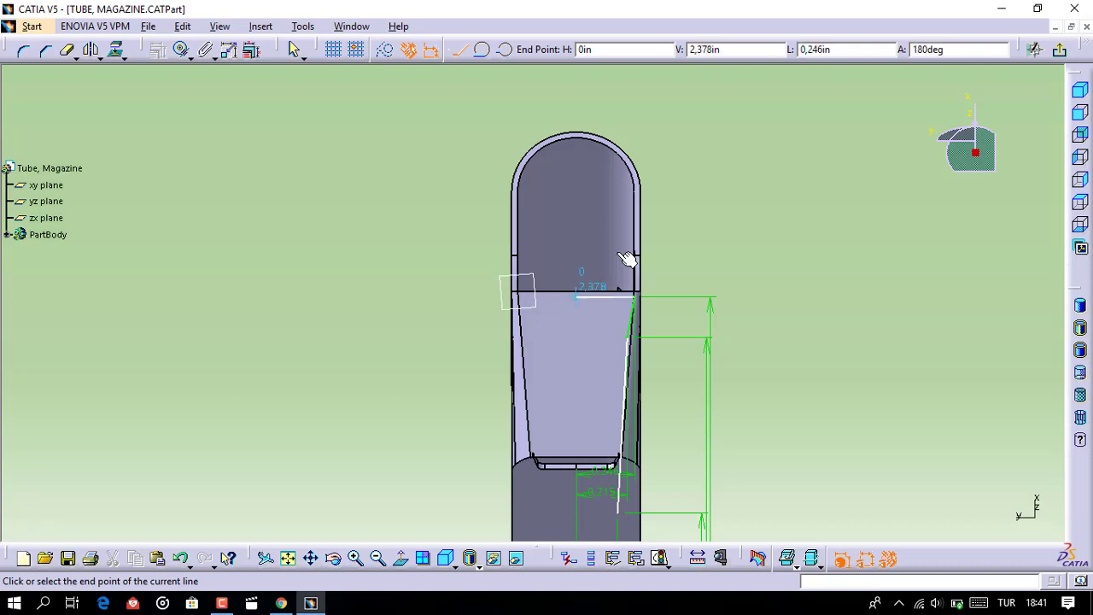
pyautogui.write('-0.246')
# Fix the horizontal line and add a line ending at H -0.215 in, V 2.206 in
pyautogui.click(627, 259)
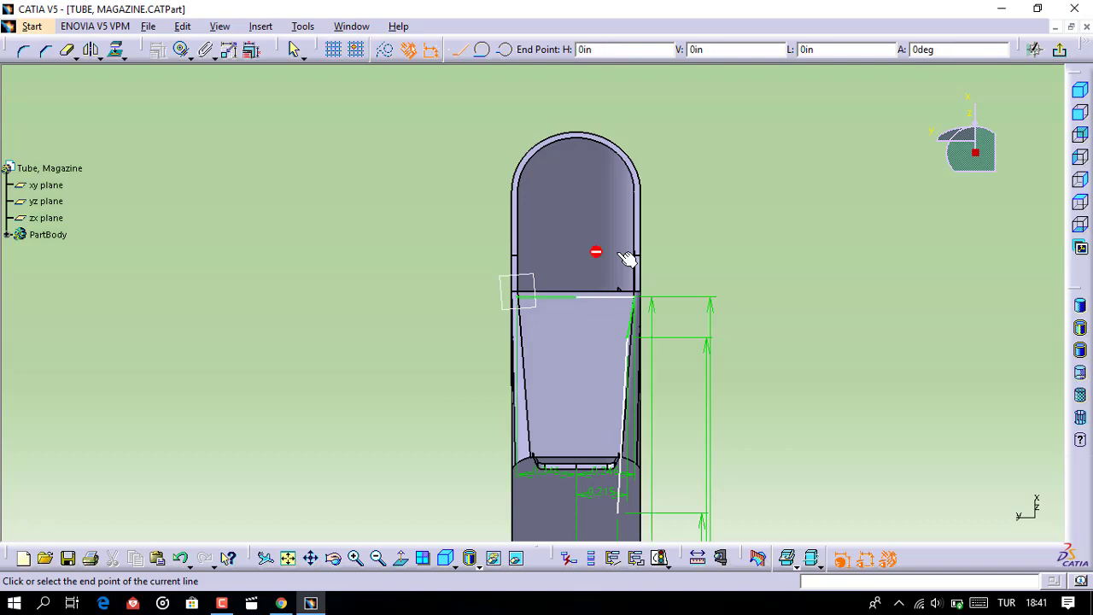
pyautogui.press('Tab')
pyautogui.write('3')
pyautogui.write('.2')
pyautogui.write('6')
pyautogui.press('Return')
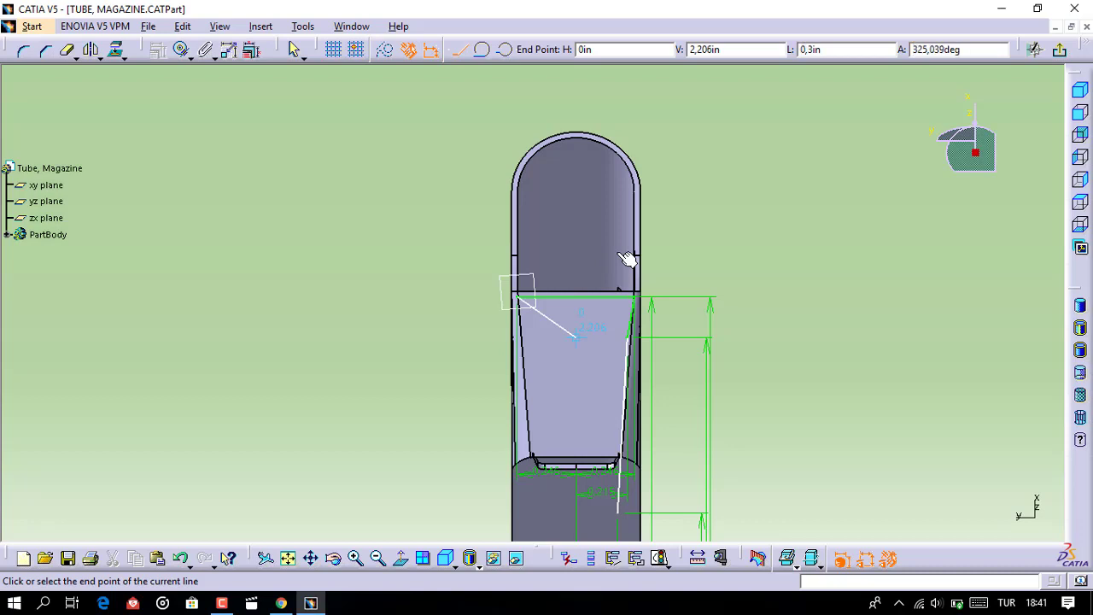
pyautogui.press('Tab')
pyautogui.write('-0.')
pyautogui.write('215')
pyautogui.press('Return')
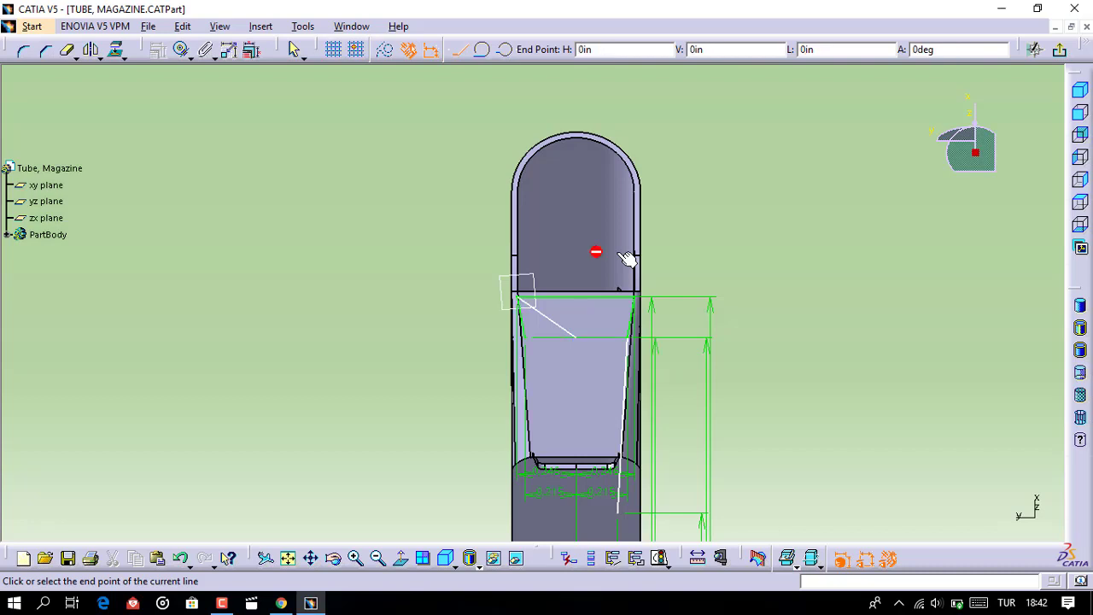
# Draw a line down to H -0.175 in, V 1.466 in, then close the profile at its start
pyautogui.press('Tab')
pyautogui.write('20')
pyautogui.write('6')
pyautogui.press('BackSpace')
pyautogui.press('BackSpace')
pyautogui.write('6')
pyautogui.press('Tab')
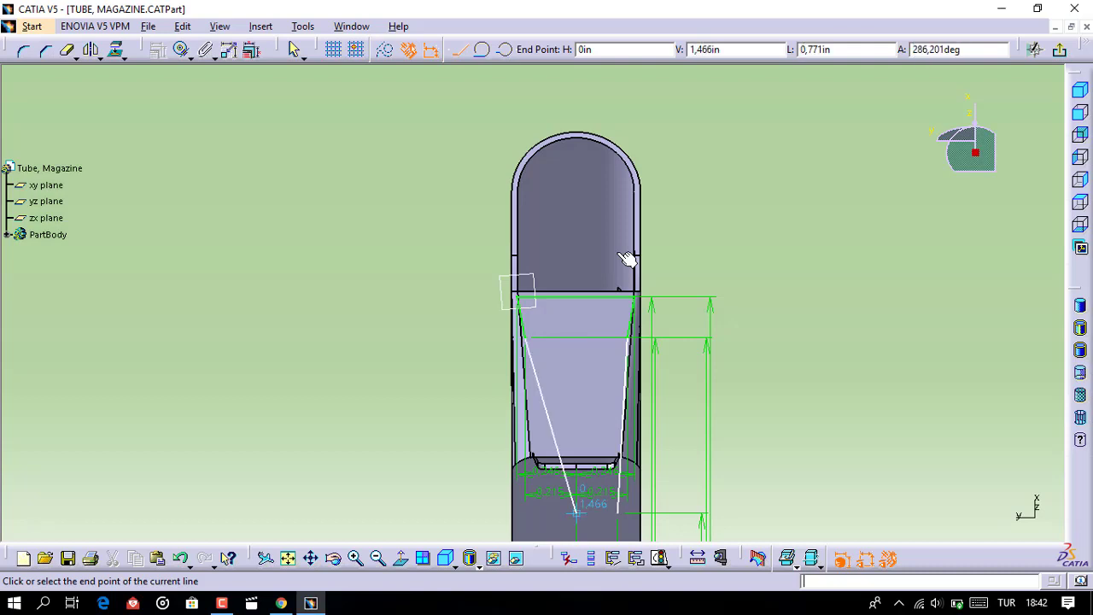
pyautogui.press('Tab')
pyautogui.write('-0.1')
pyautogui.write('75')
pyautogui.press('Return')
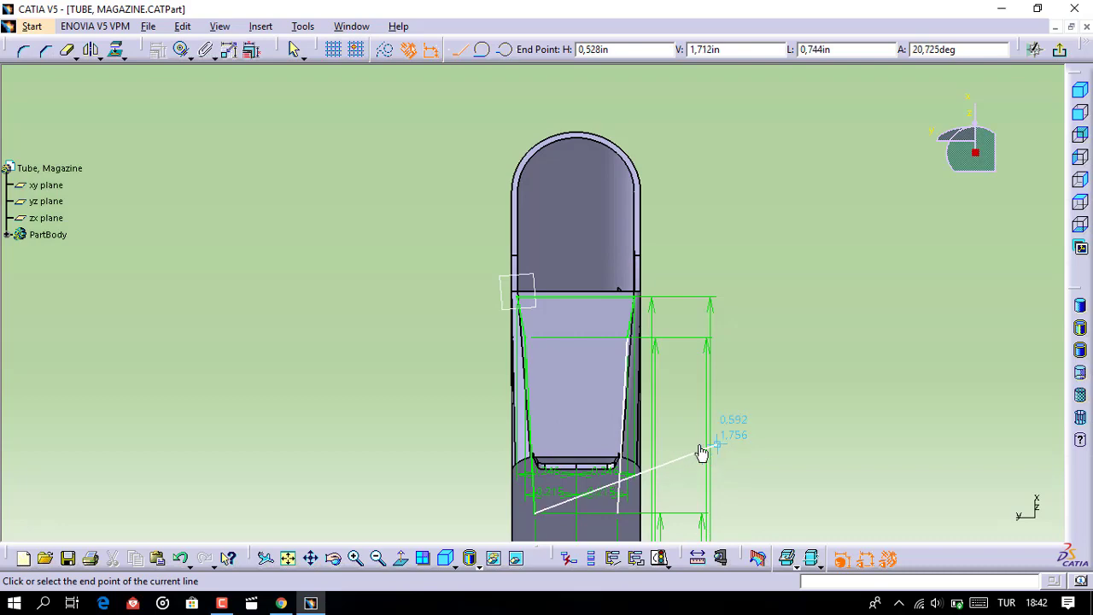
pyautogui.moveTo(678, 411); pyautogui.dragTo(660, 261, button='middle')
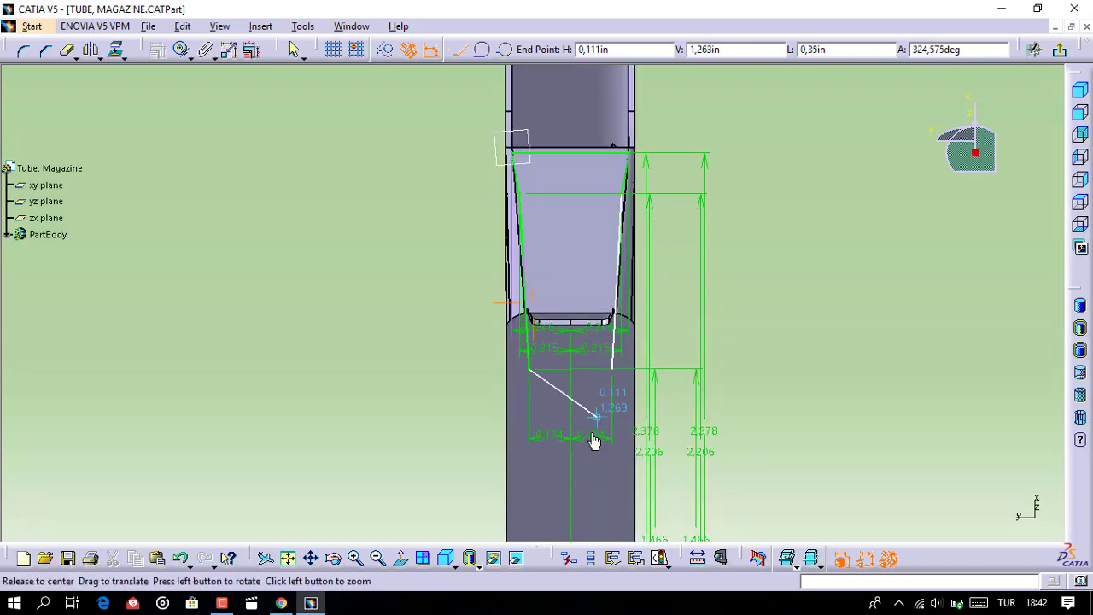
pyautogui.moveTo(595, 442); pyautogui.dragTo(775, 315, button='middle')
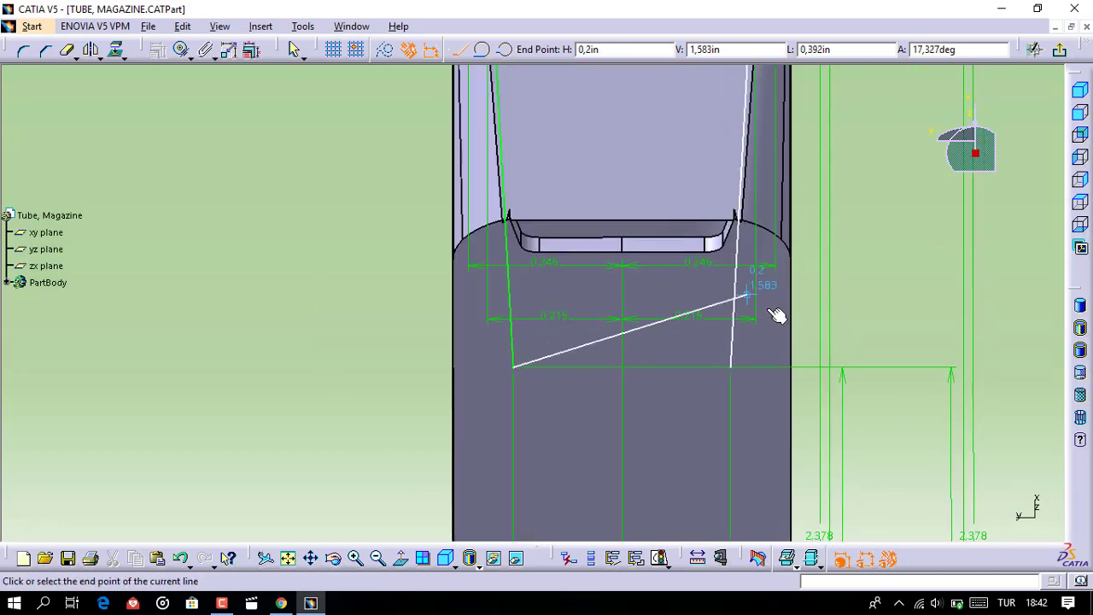
pyautogui.click(731, 367)
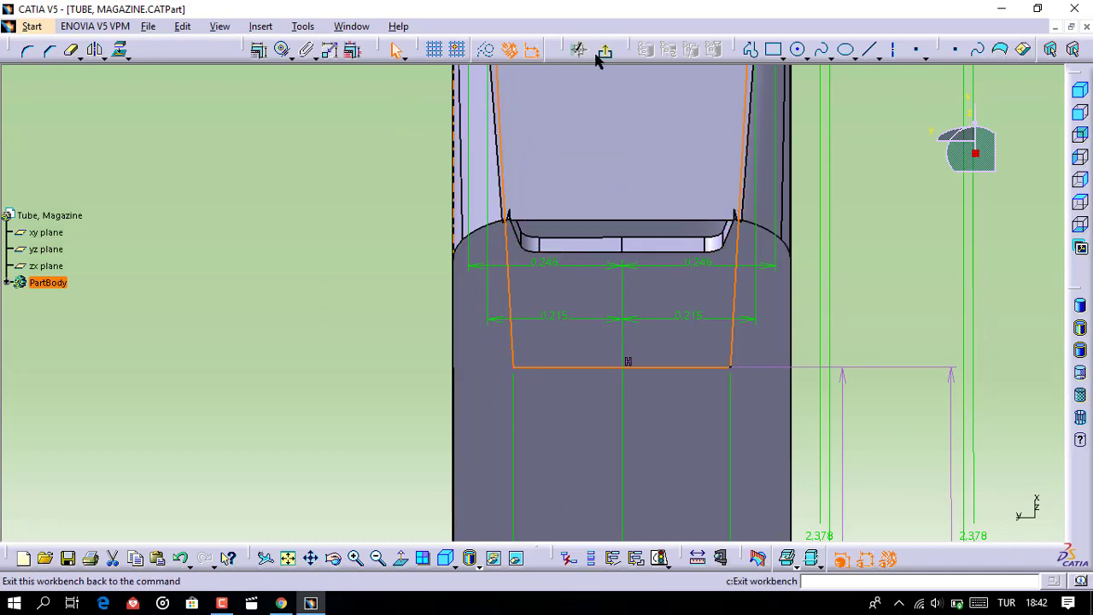
# Exit the sketch, dismiss the over-constrained warning, and reopen Sketch.64 from the PartBody tree
pyautogui.click(603, 49)
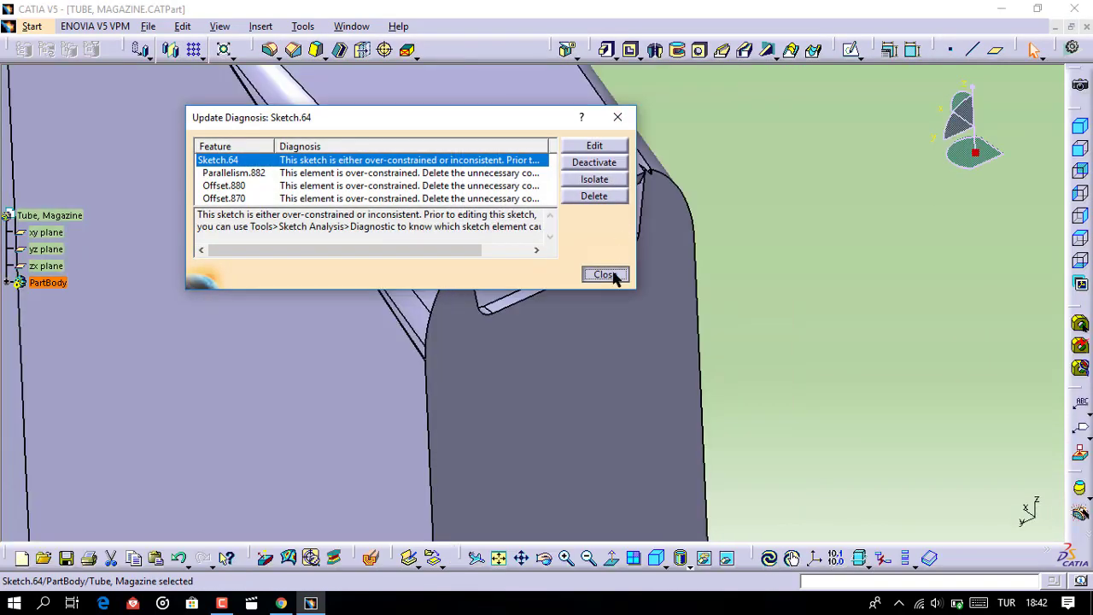
pyautogui.click(608, 273)
pyautogui.moveTo(549, 281); pyautogui.dragTo(632, 279, button='middle')
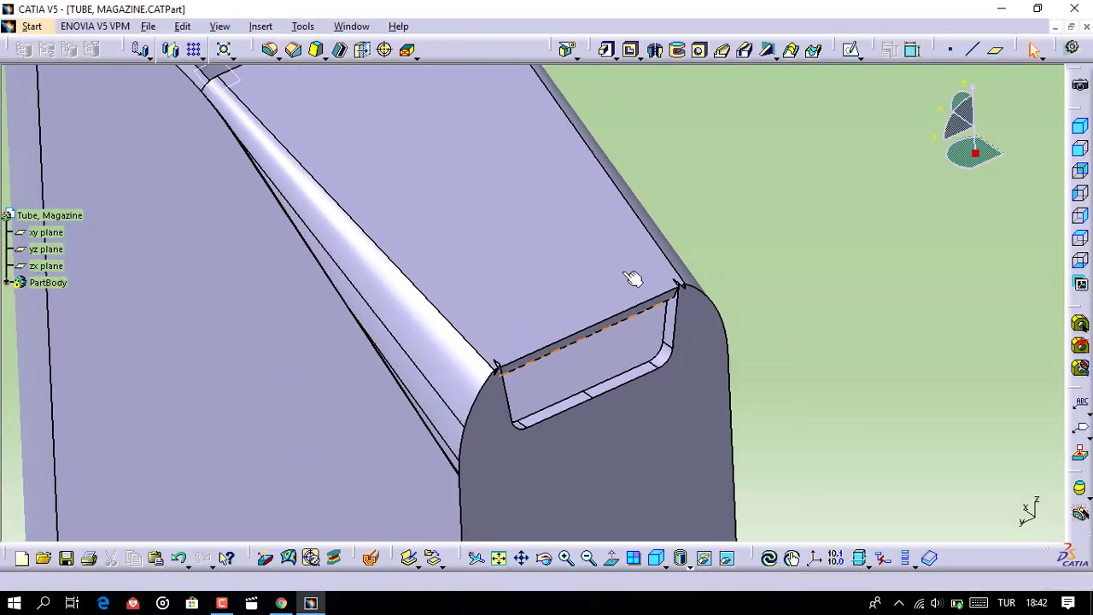
pyautogui.click(7, 282)
pyautogui.moveTo(5, 284); pyautogui.dragTo(6, 419)
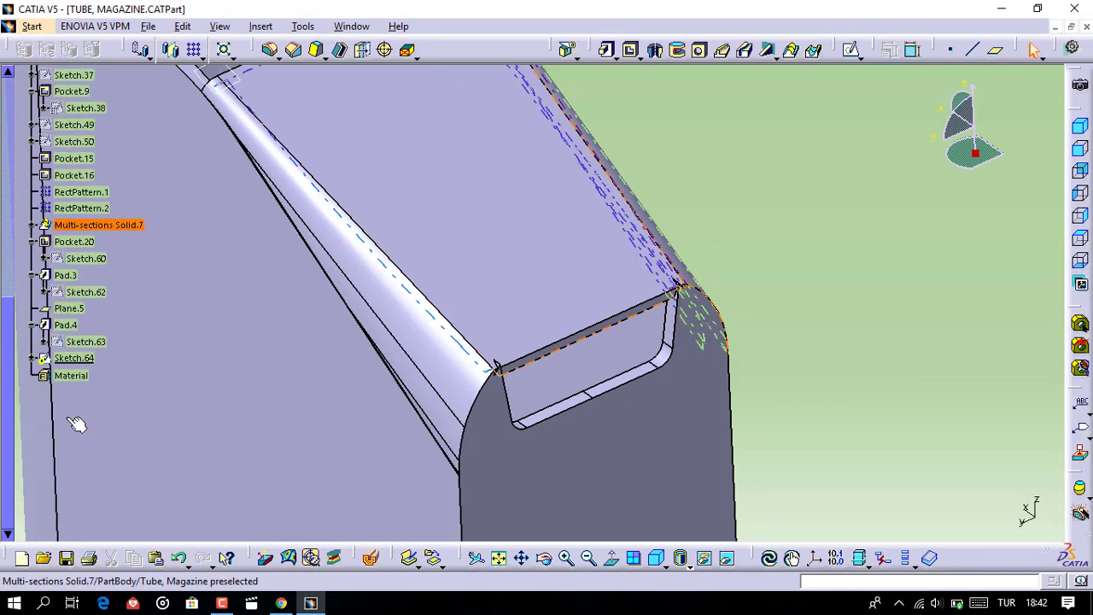
pyautogui.click(65, 358)
pyautogui.doubleClick(65, 358)
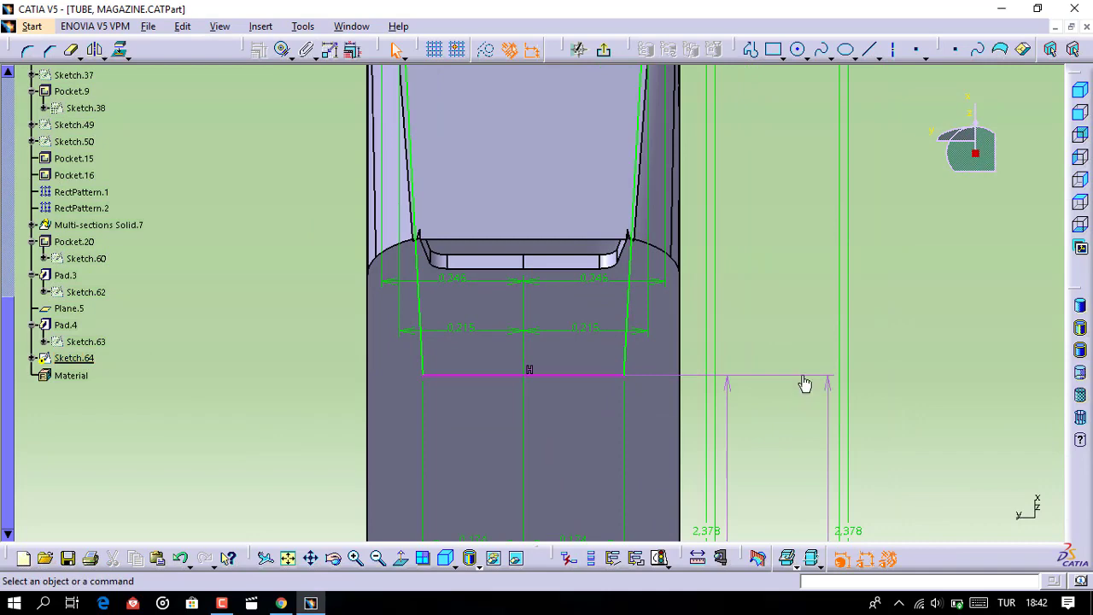
# Fillet the right and left corners where the slanted sides meet the horizontal line with radius 0.5
pyautogui.click(801, 374)
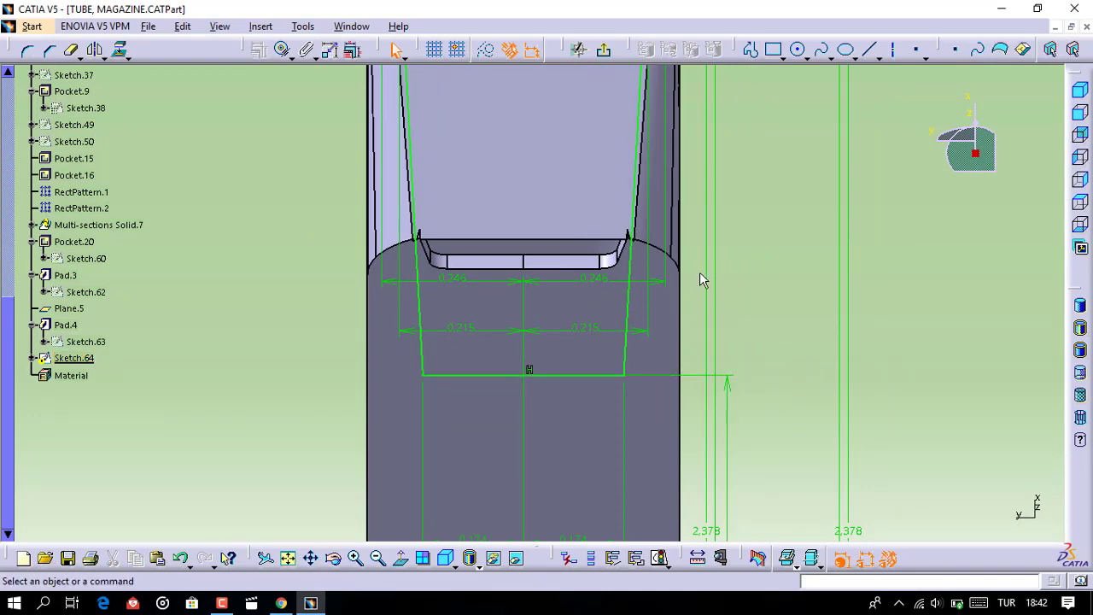
pyautogui.moveTo(699, 272)
pyautogui.mouseDown(button='middle')
pyautogui.moveTo(546, 316)
pyautogui.moveTo(593, 267)
pyautogui.mouseUp(button='middle')
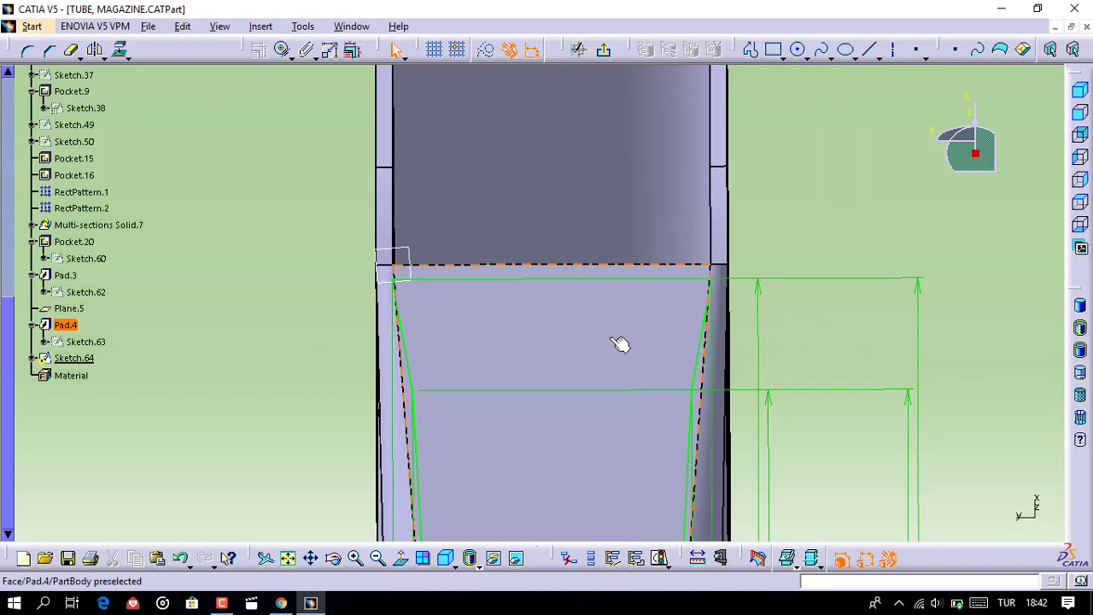
pyautogui.moveTo(589, 355); pyautogui.dragTo(611, 251, button='middle')
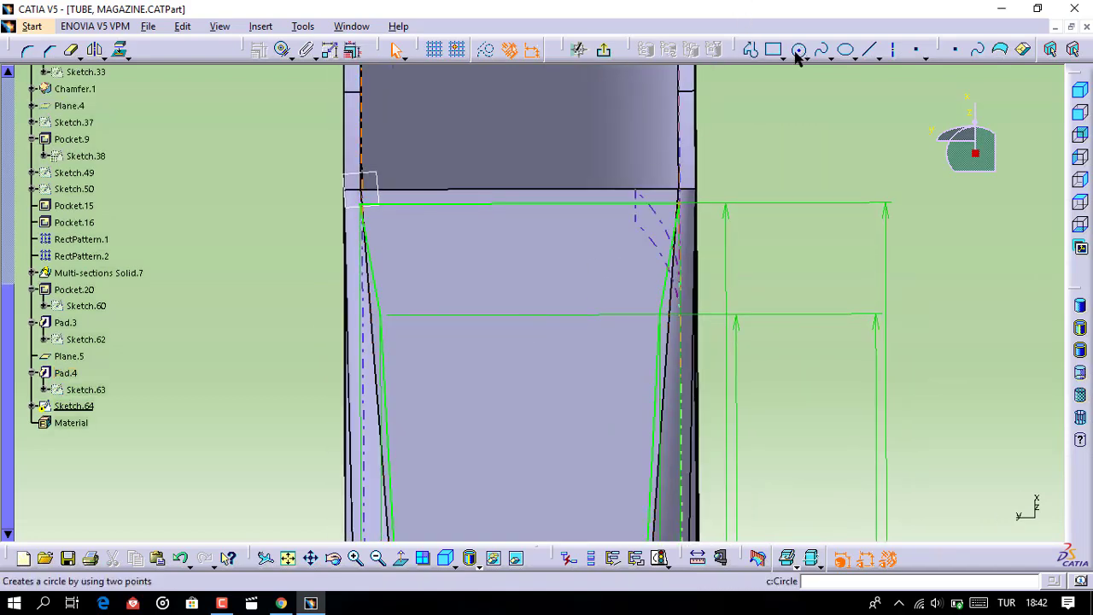
pyautogui.click(27, 50)
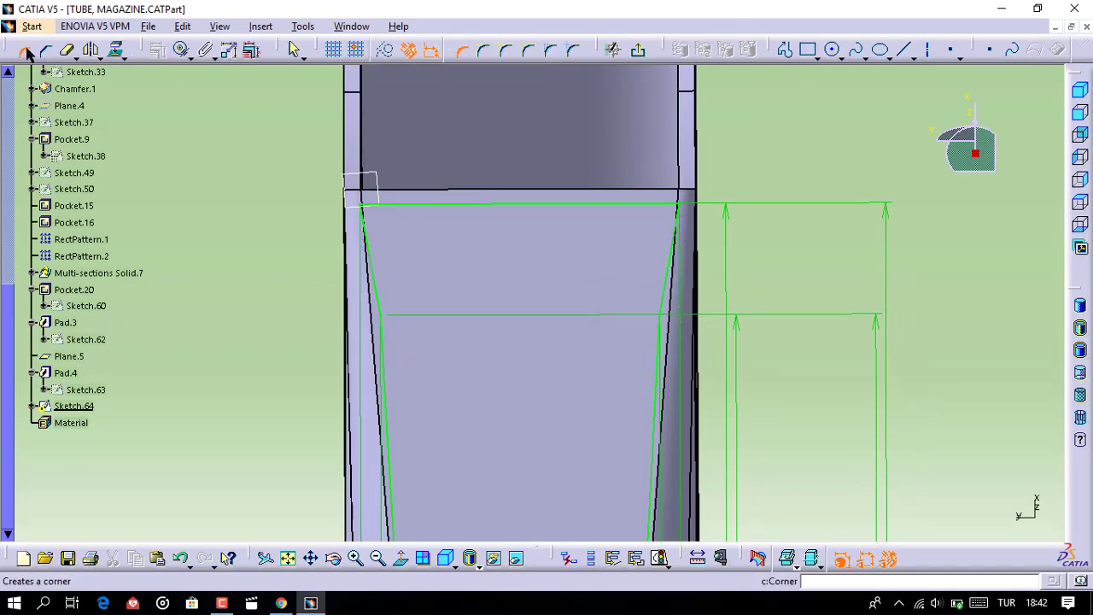
pyautogui.click(668, 309)
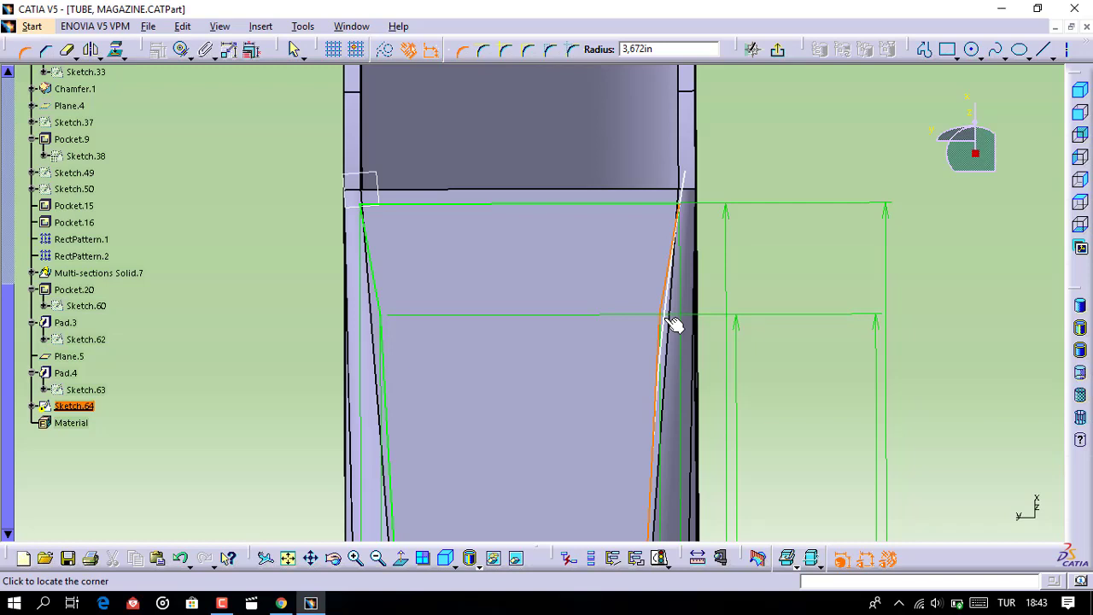
pyautogui.press('Tab')
pyautogui.write('0,')
pyautogui.press('Return')
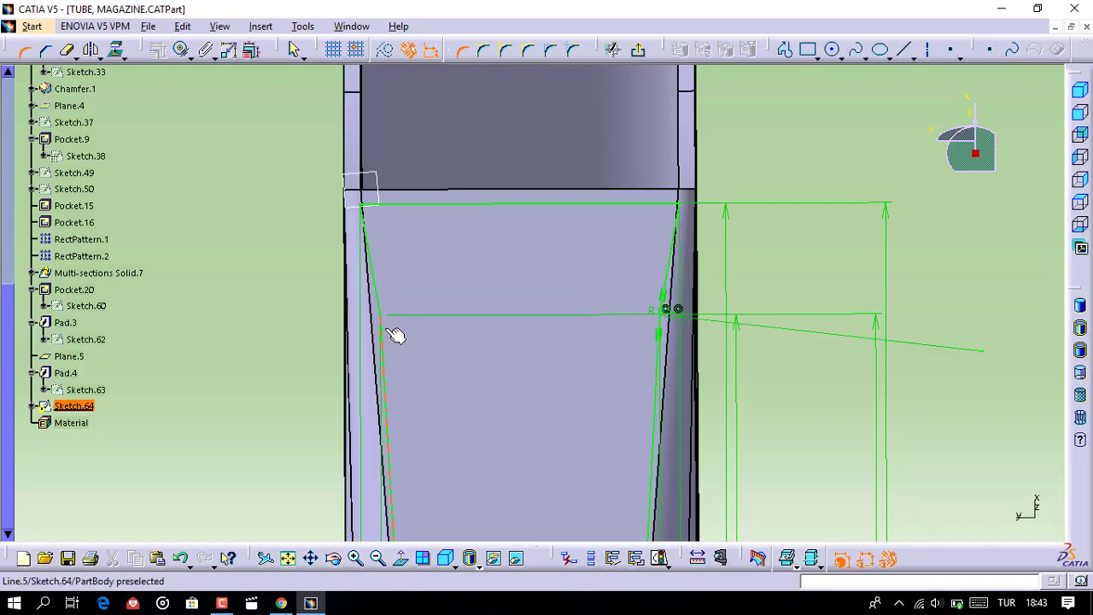
pyautogui.click(381, 307)
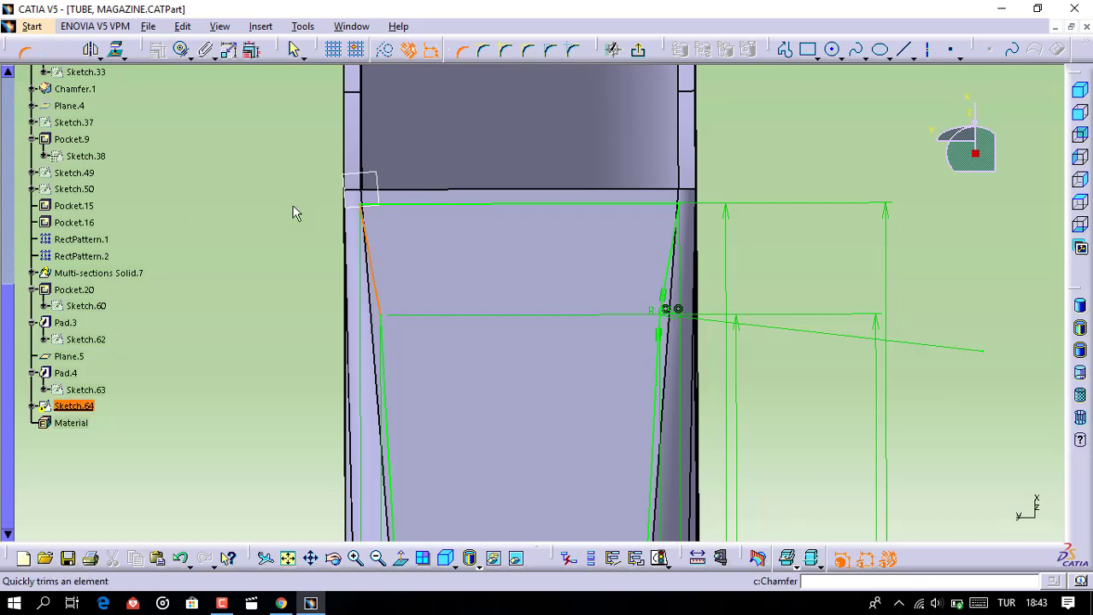
pyautogui.click(388, 349)
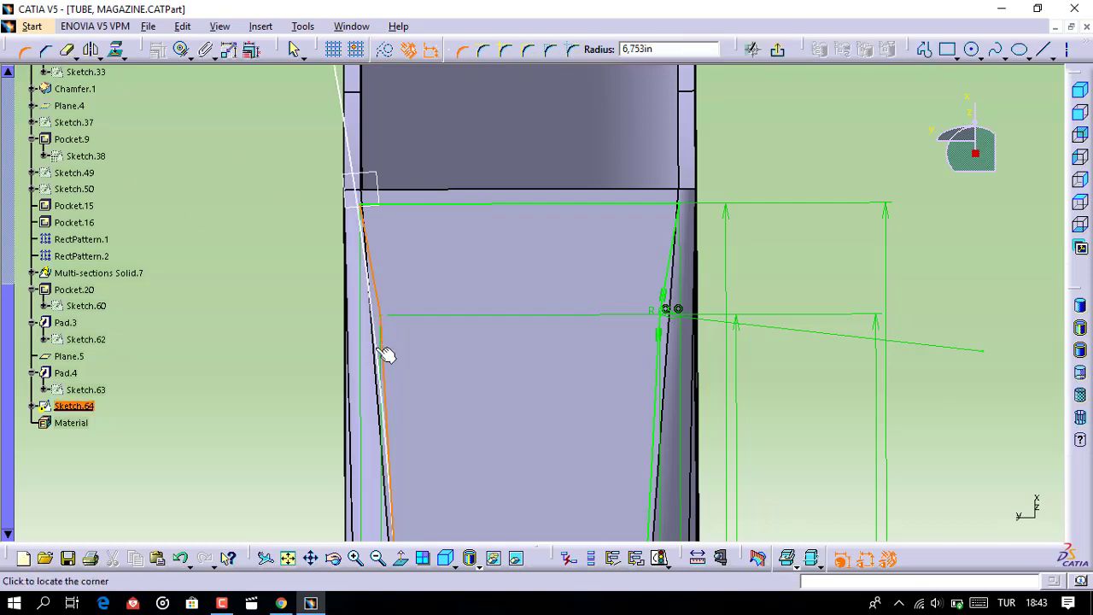
pyautogui.write('0.5')
pyautogui.press('Return')
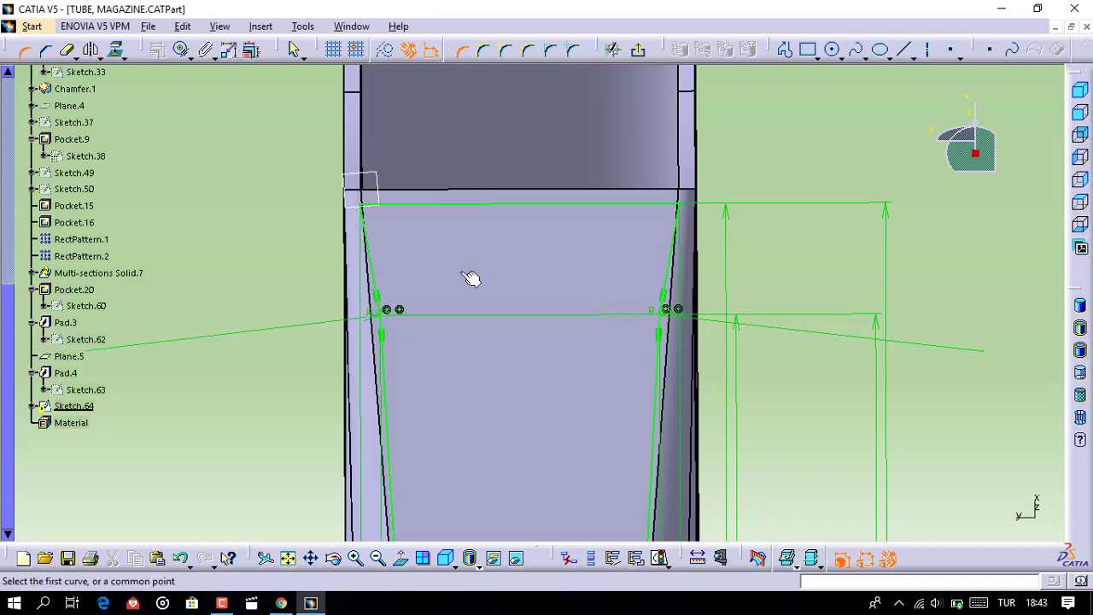
pyautogui.click(638, 50)
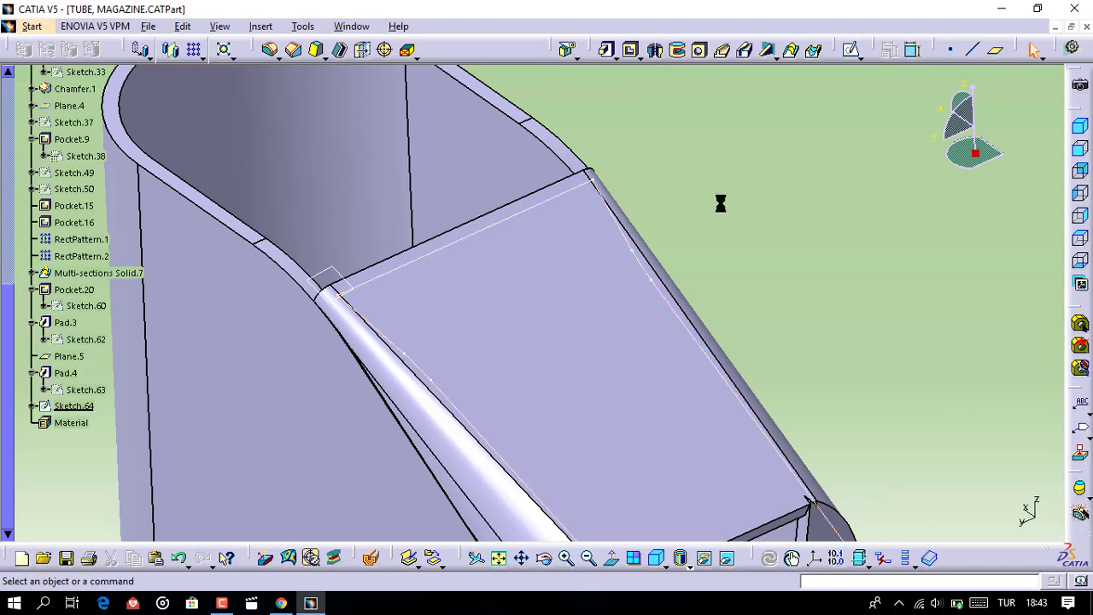
pyautogui.moveTo(720, 249)
pyautogui.mouseDown(button='middle')
pyautogui.moveTo(683, 227)
pyautogui.moveTo(719, 371)
pyautogui.mouseUp(button='middle')
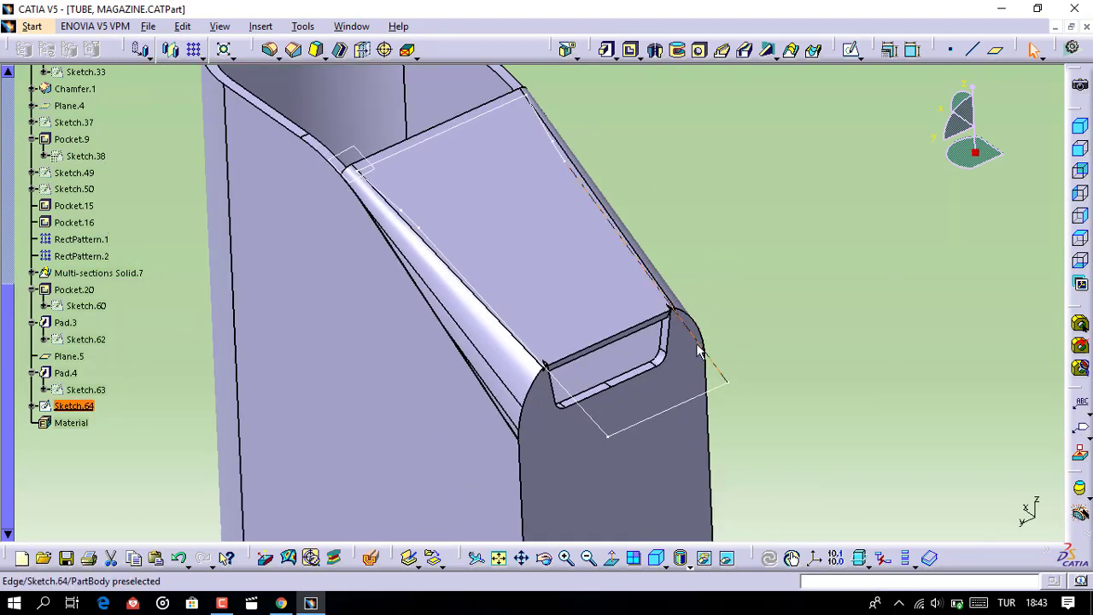
pyautogui.moveTo(488, 281); pyautogui.dragTo(495, 220, button='middle')
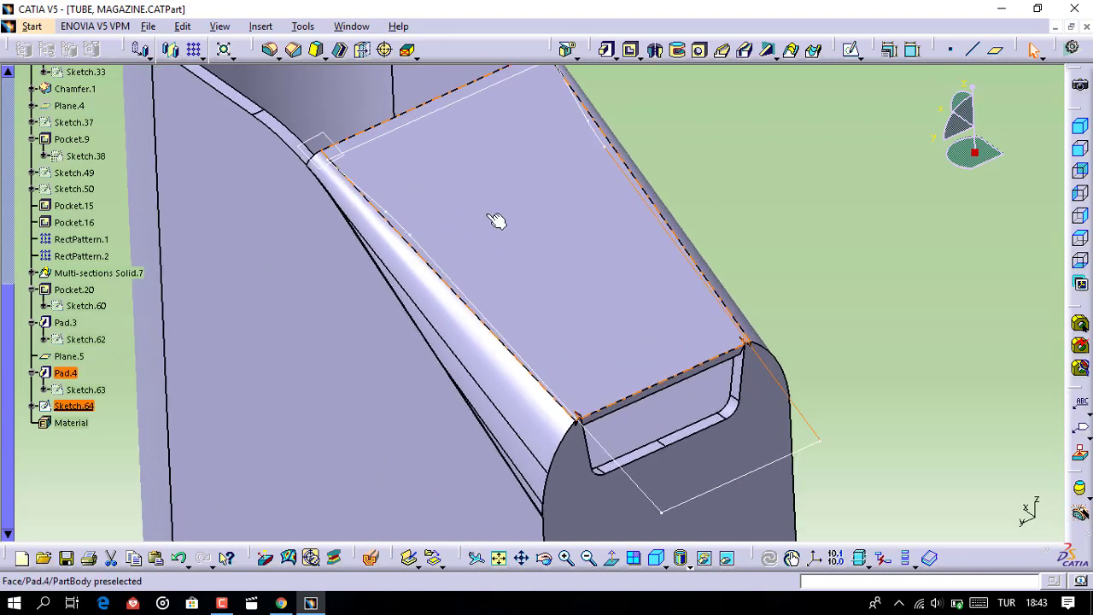
pyautogui.doubleClick(461, 108)
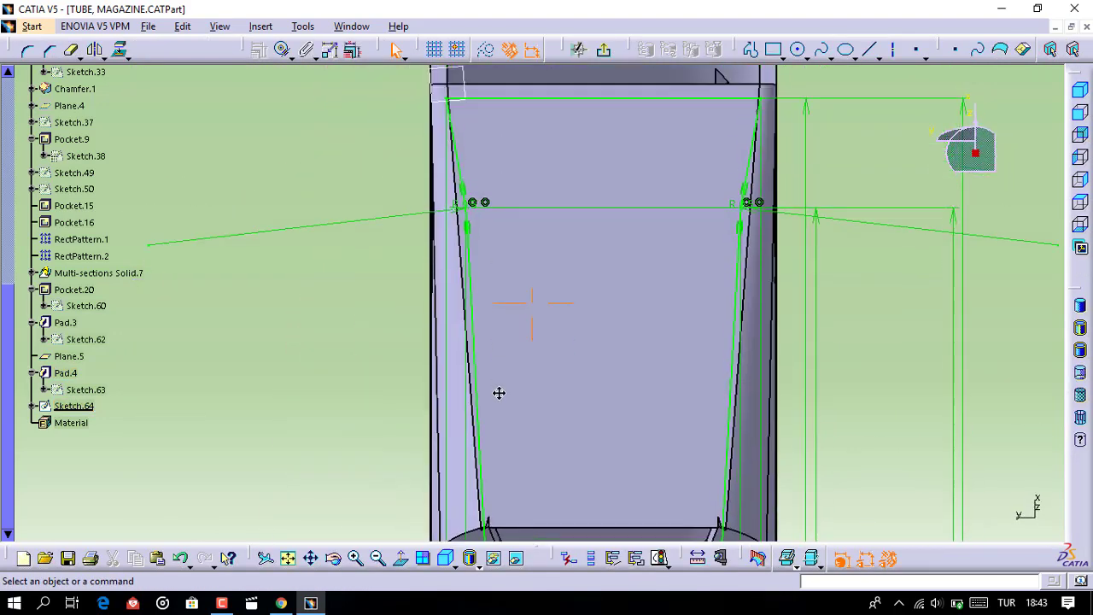
pyautogui.moveTo(499, 393)
pyautogui.mouseDown(button='middle')
pyautogui.moveTo(556, 253)
pyautogui.moveTo(561, 245)
pyautogui.moveTo(568, 271)
pyautogui.moveTo(575, 226)
pyautogui.moveTo(581, 247)
pyautogui.moveTo(604, 212)
pyautogui.moveTo(595, 180)
pyautogui.moveTo(592, 222)
pyautogui.moveTo(568, 219)
pyautogui.moveTo(612, 222)
pyautogui.mouseUp(button='middle')
pyautogui.scroll(2, 598, 273)
pyautogui.scroll(1, 590, 282)
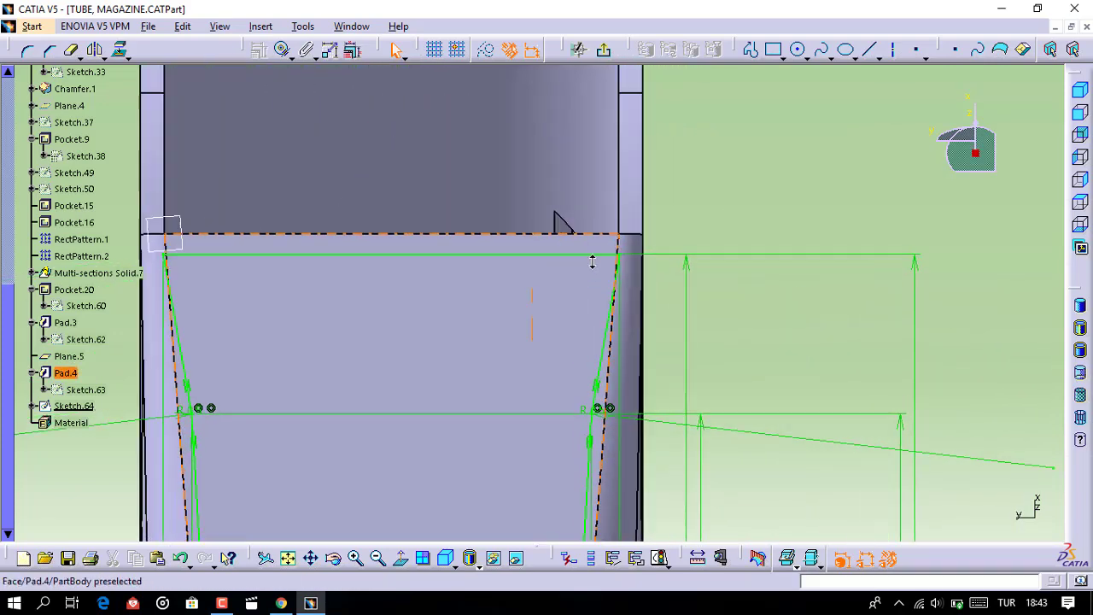
pyautogui.scroll(2, 598, 240)
pyautogui.moveTo(610, 217)
pyautogui.mouseDown(button='middle')
pyautogui.moveTo(678, 203)
pyautogui.moveTo(622, 181)
pyautogui.mouseUp(button='middle')
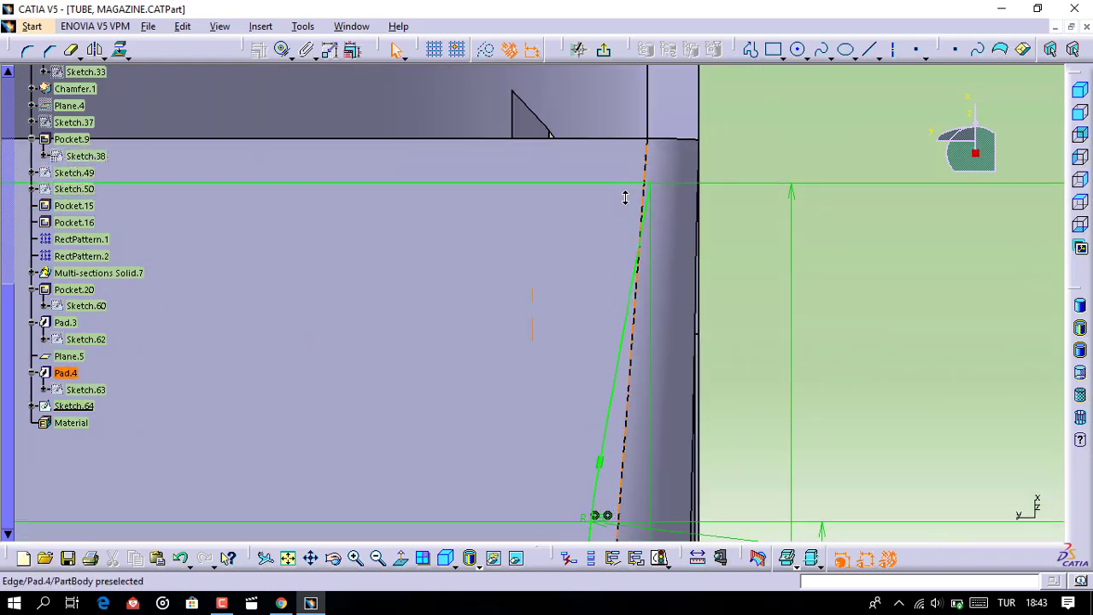
pyautogui.scroll(-3, 619, 281)
pyautogui.scroll(-2, 555, 363)
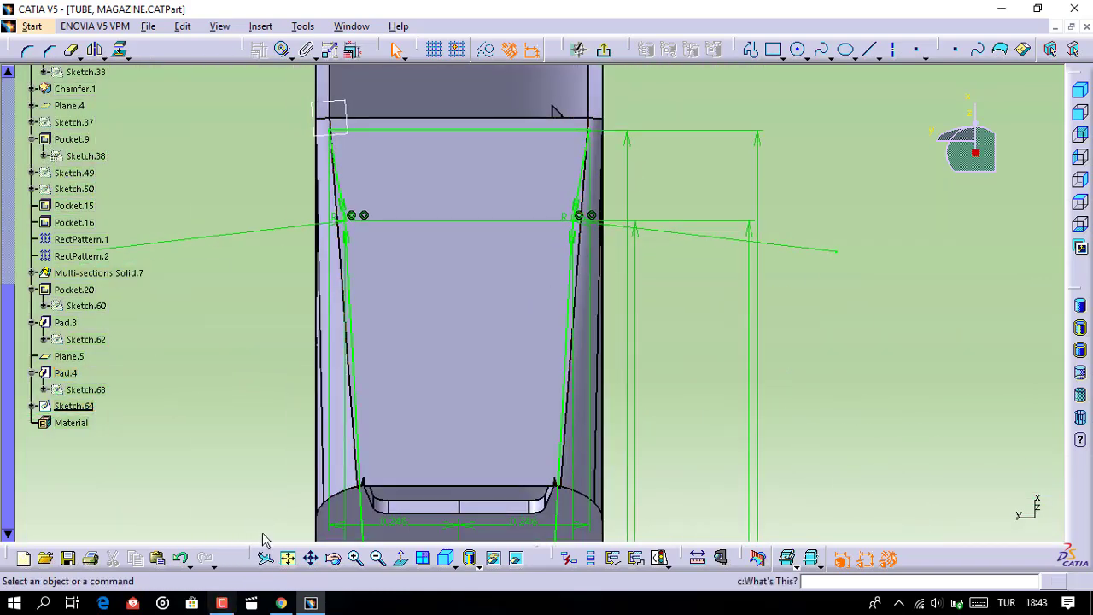
pyautogui.moveTo(424, 292)
pyautogui.mouseDown(button='middle')
pyautogui.moveTo(437, 329)
pyautogui.moveTo(482, 275)
pyautogui.mouseUp(button='middle')
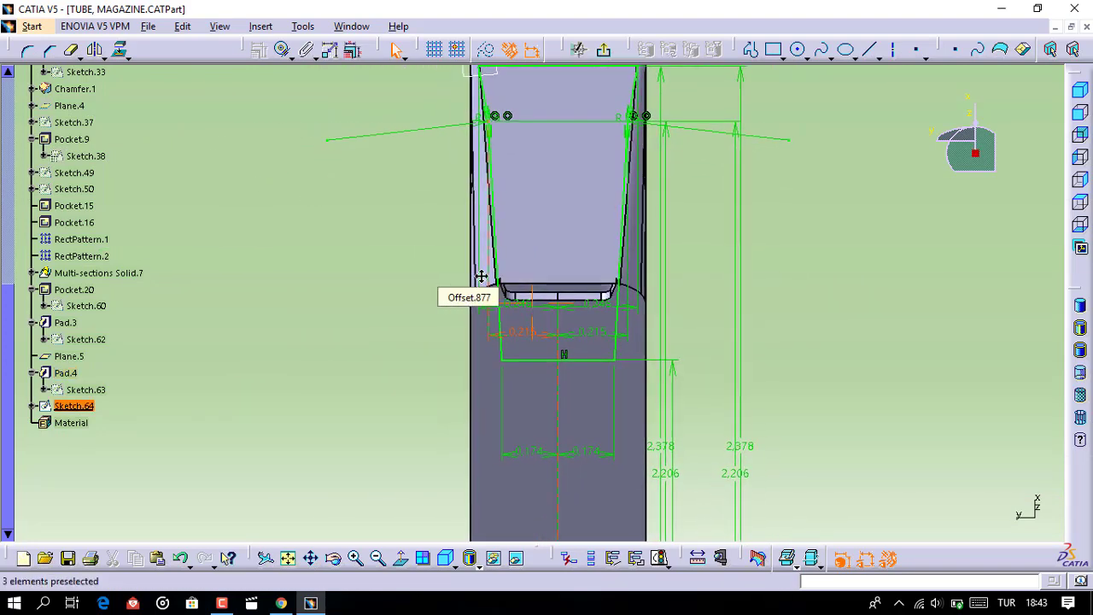
pyautogui.click(222, 603)
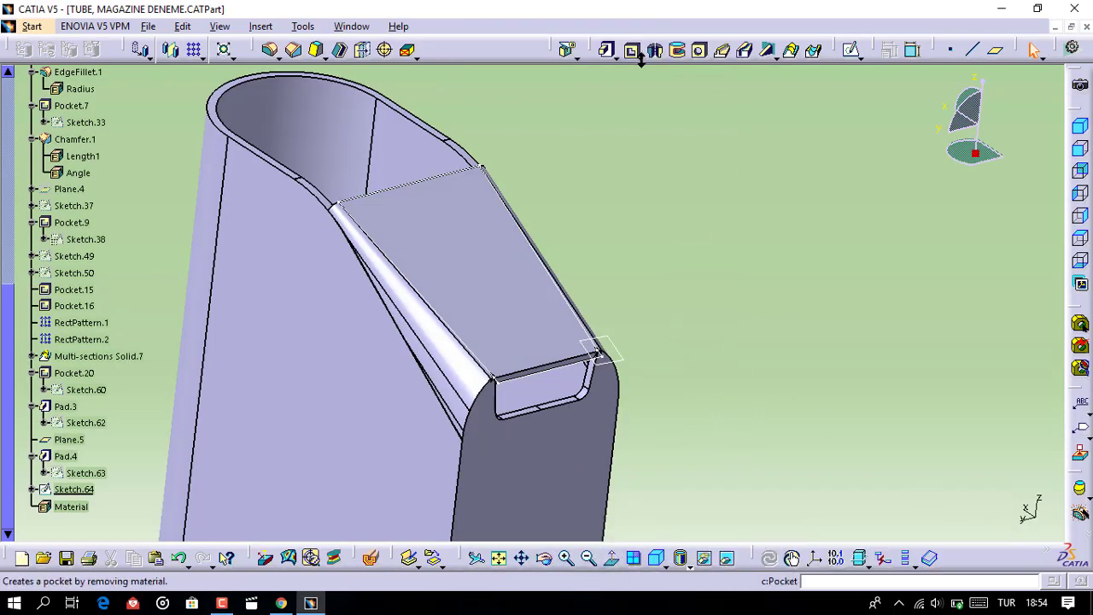
# Start a pocket using Sketch.64 as the profile, then cancel it
pyautogui.click(632, 48)
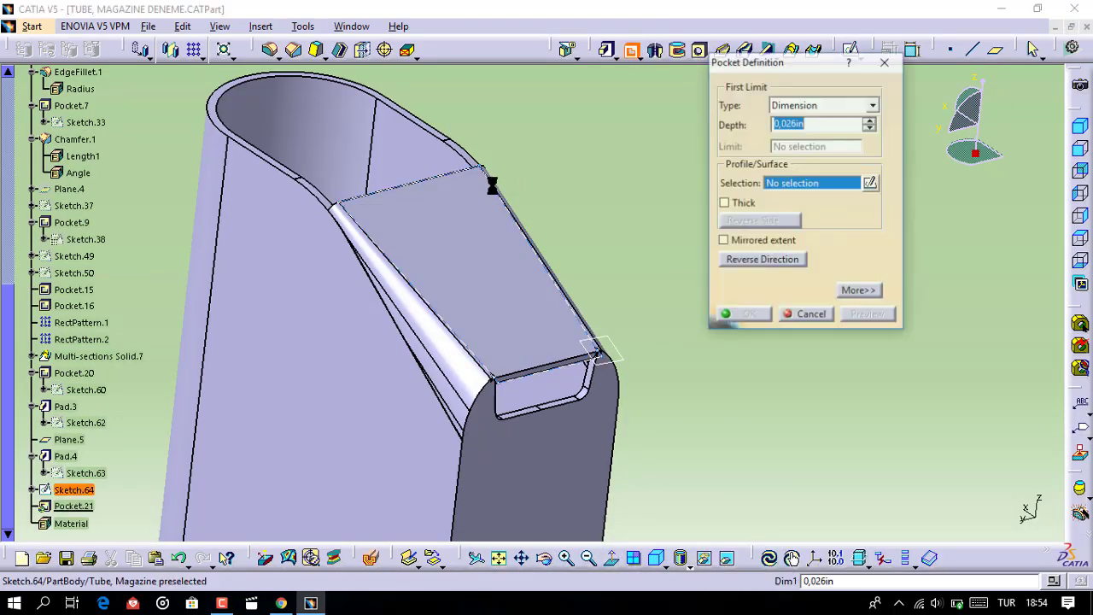
pyautogui.click(492, 185)
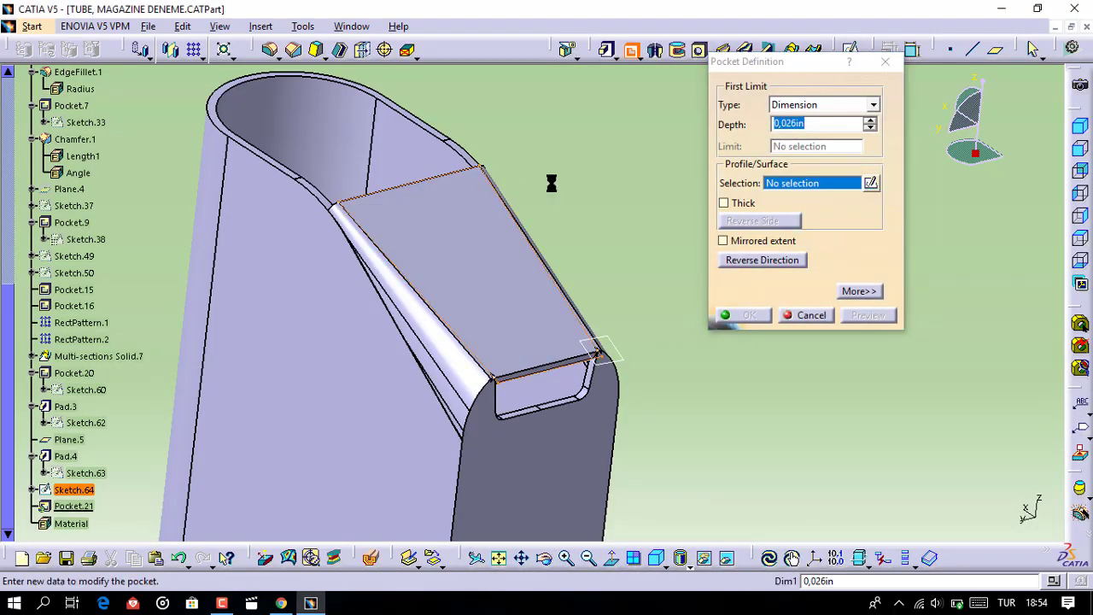
pyautogui.click(813, 315)
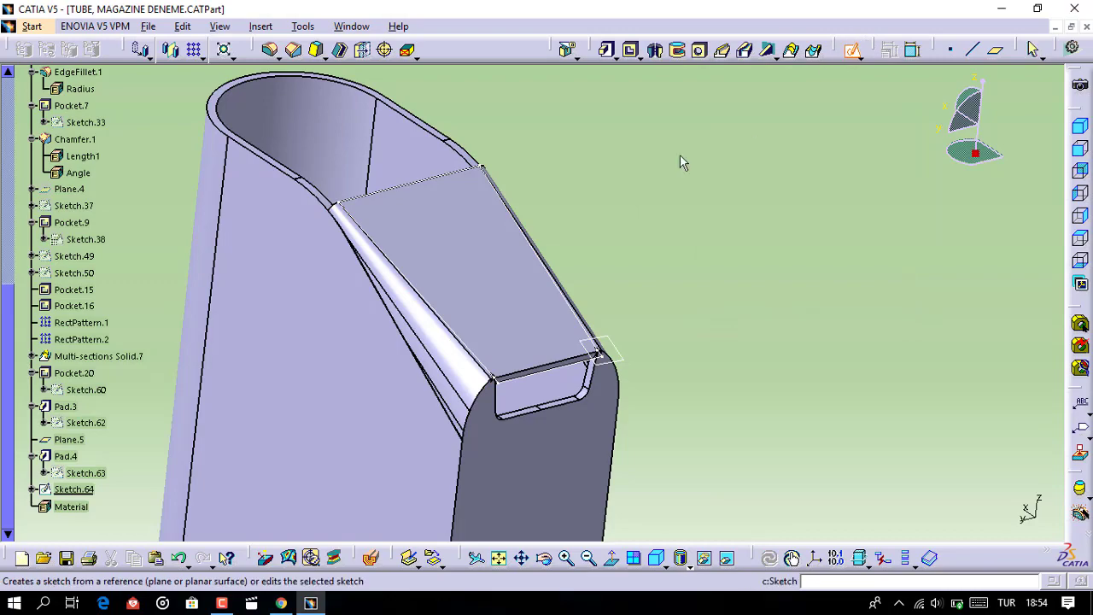
# Reopen Sketch.64 in the Sketcher for editing
pyautogui.click(852, 49)
pyautogui.click(519, 232)
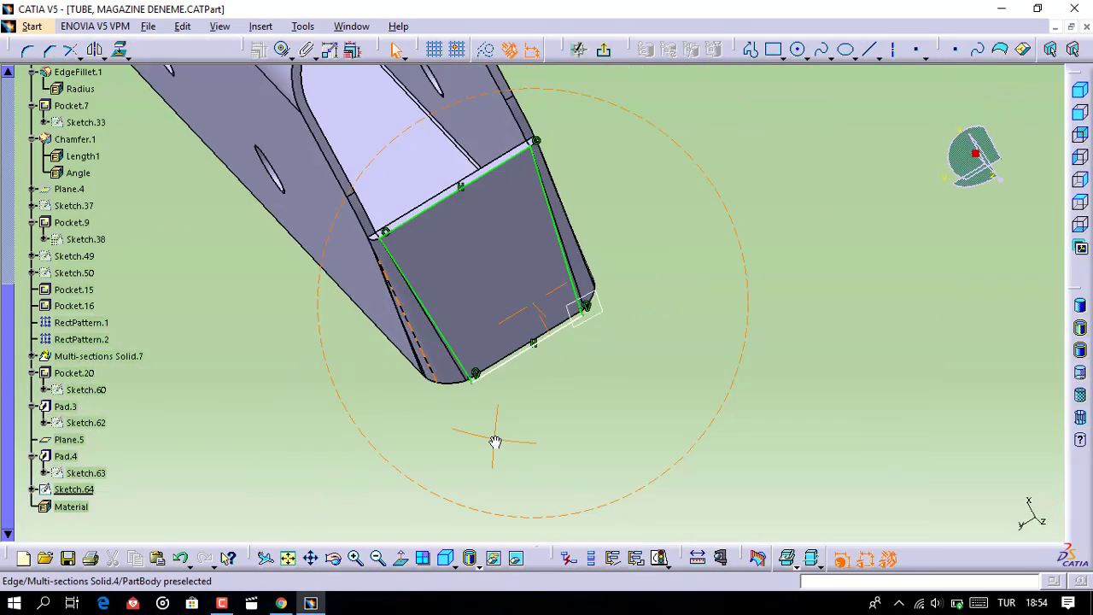
pyautogui.moveTo(501, 163); pyautogui.dragTo(519, 256, button='middle')
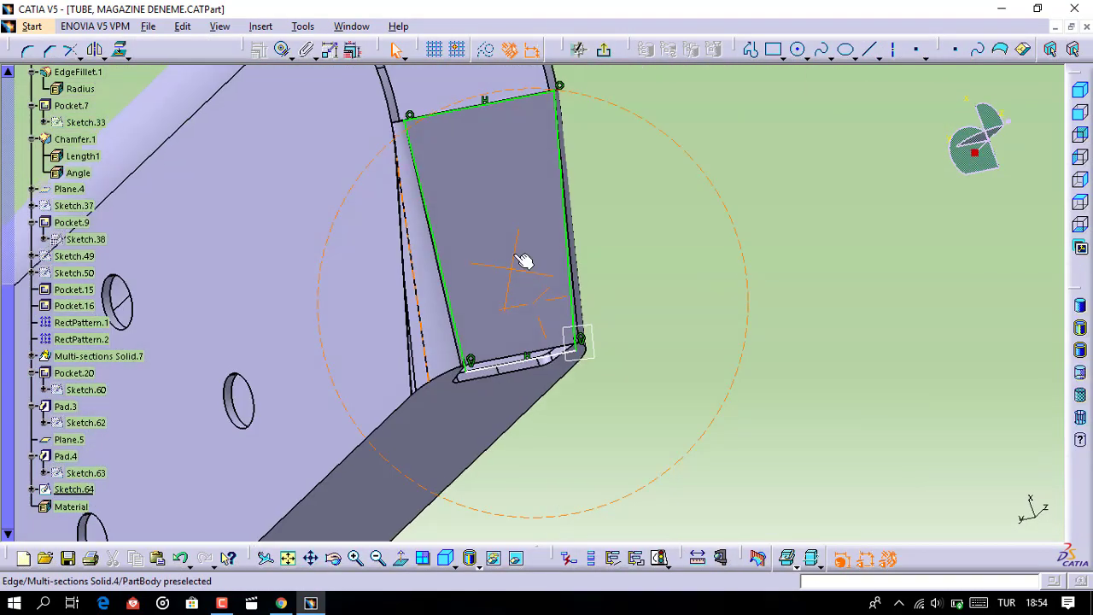
# Exit the sketch and pocket Sketch.64 0.04in deep, correcting the initial 0.03in depth after previewing
pyautogui.click(603, 51)
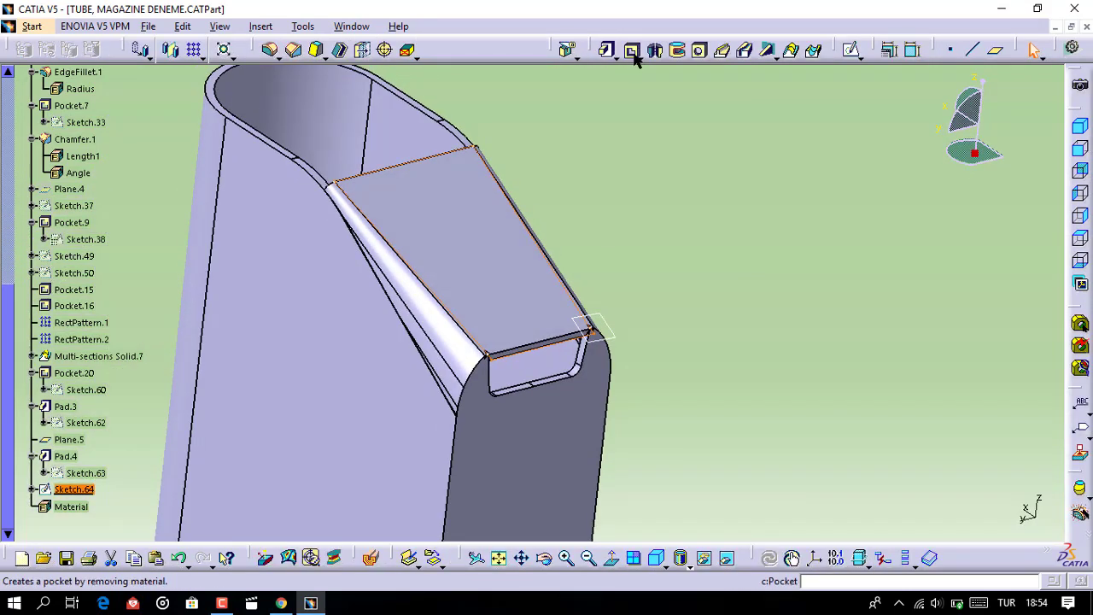
pyautogui.click(632, 51)
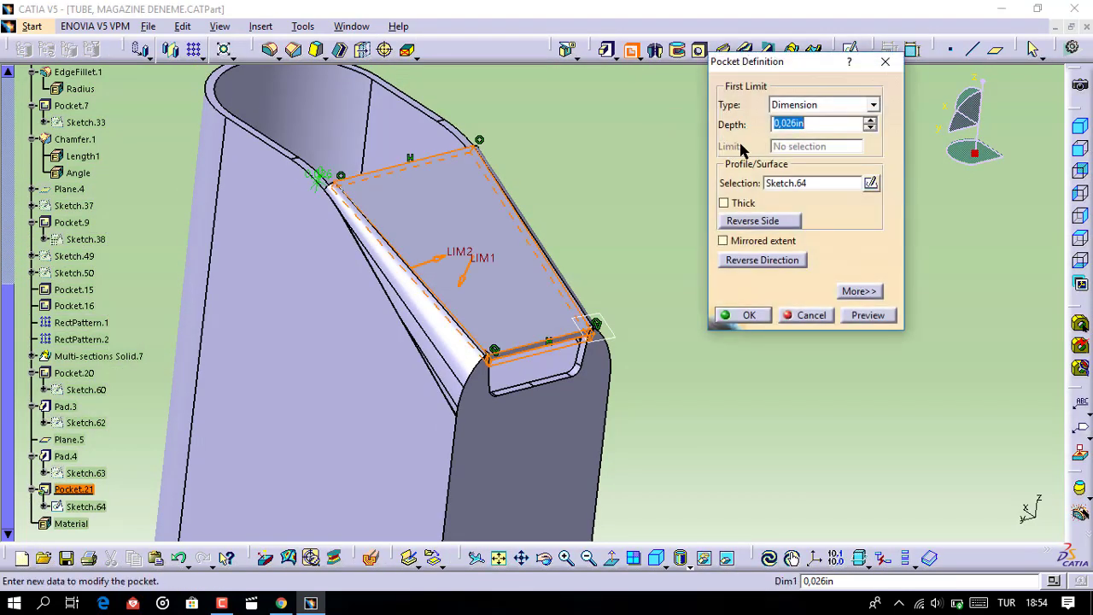
pyautogui.write('0.0')
pyautogui.write('3')
pyautogui.click(848, 319)
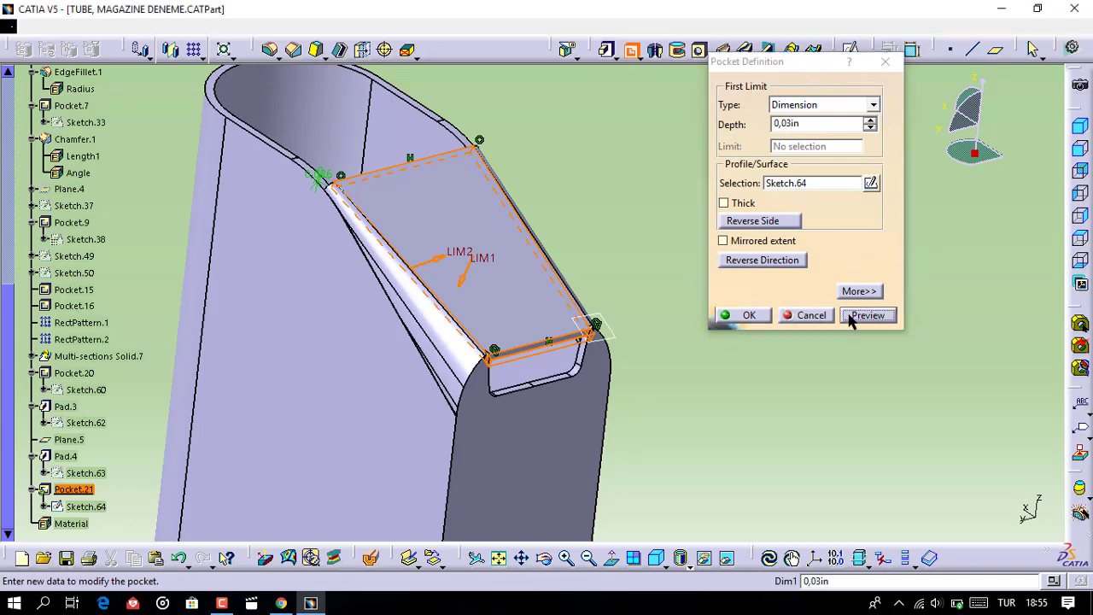
pyautogui.moveTo(698, 368)
pyautogui.mouseDown(button='middle')
pyautogui.moveTo(491, 300)
pyautogui.moveTo(502, 283)
pyautogui.mouseUp(button='middle')
pyautogui.click(792, 125)
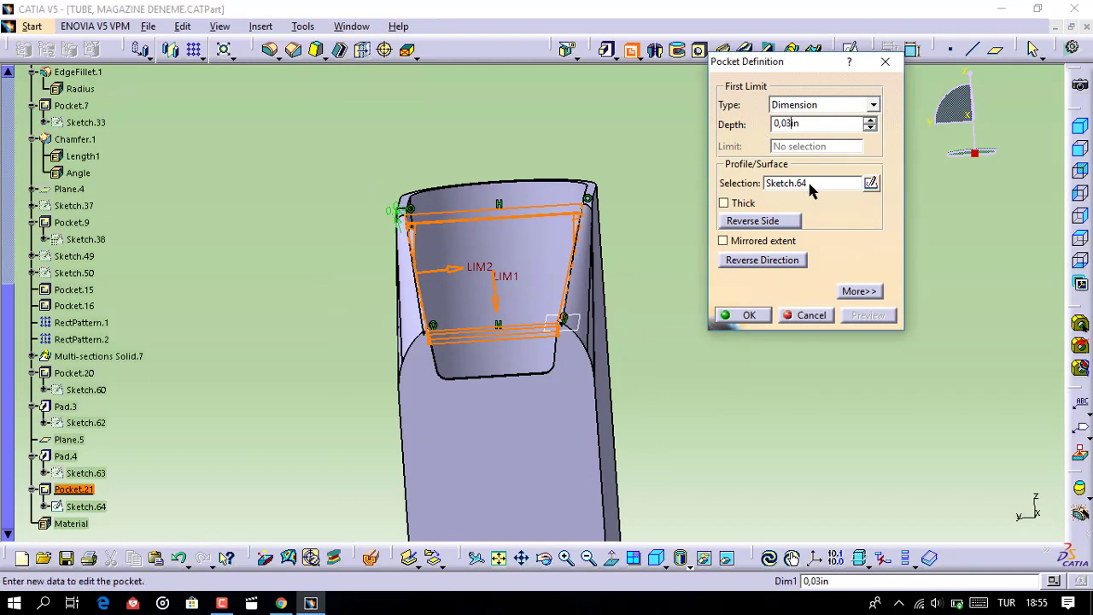
pyautogui.press('BackSpace')
pyautogui.write('4')
pyautogui.moveTo(547, 398)
pyautogui.mouseDown(button='middle')
pyautogui.moveTo(542, 382)
pyautogui.moveTo(518, 395)
pyautogui.mouseUp(button='middle')
pyautogui.click(842, 315)
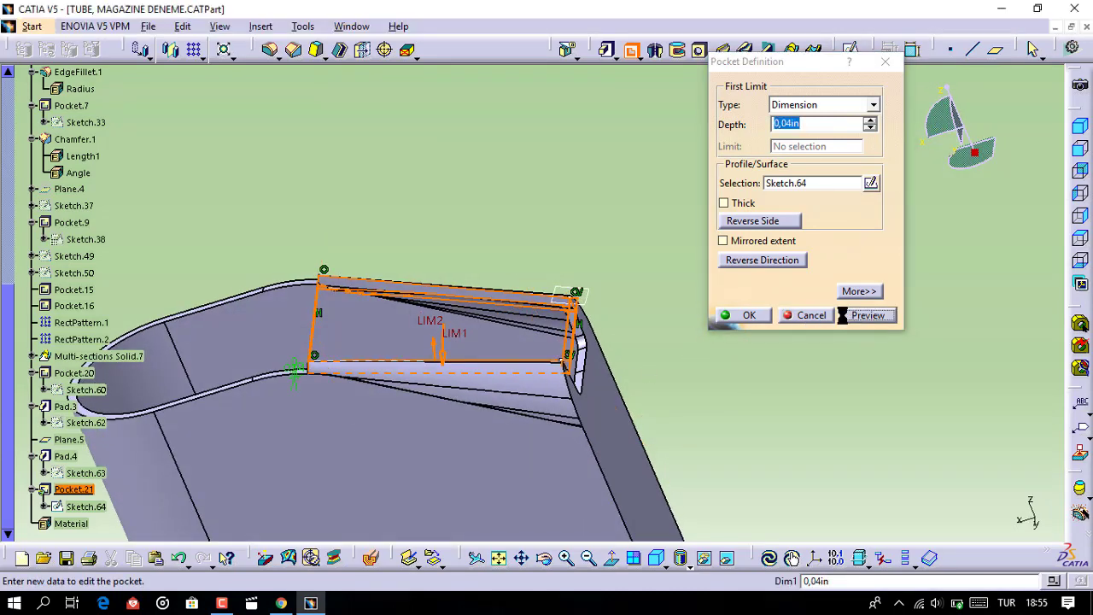
pyautogui.click(741, 315)
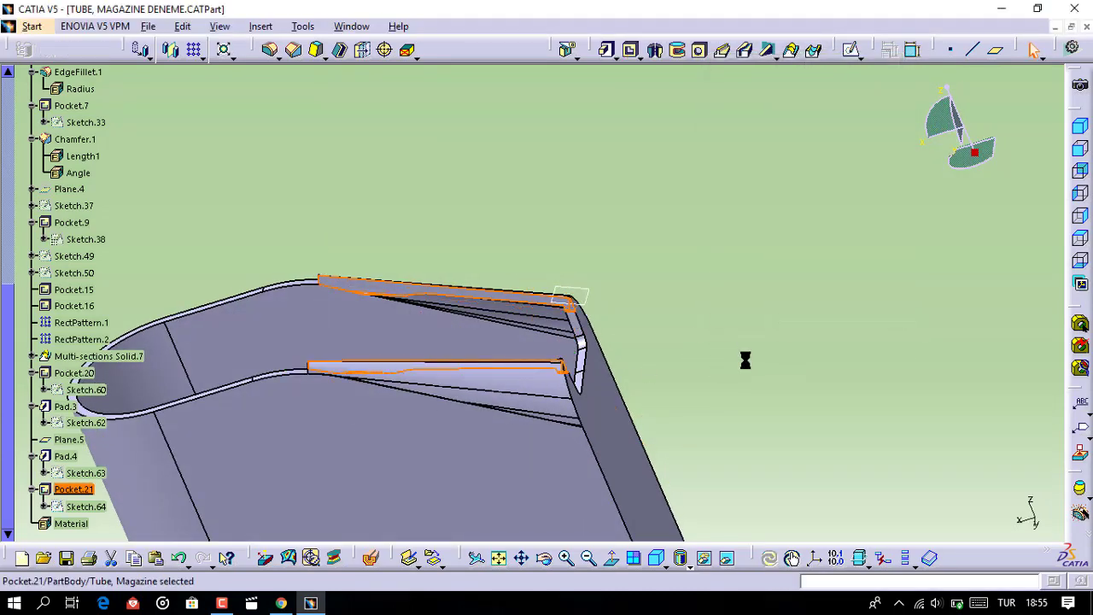
pyautogui.moveTo(244, 400); pyautogui.dragTo(416, 405, button='middle')
pyautogui.moveTo(614, 380)
pyautogui.mouseDown(button='middle')
pyautogui.moveTo(617, 293)
pyautogui.moveTo(792, 346)
pyautogui.mouseUp(button='middle')
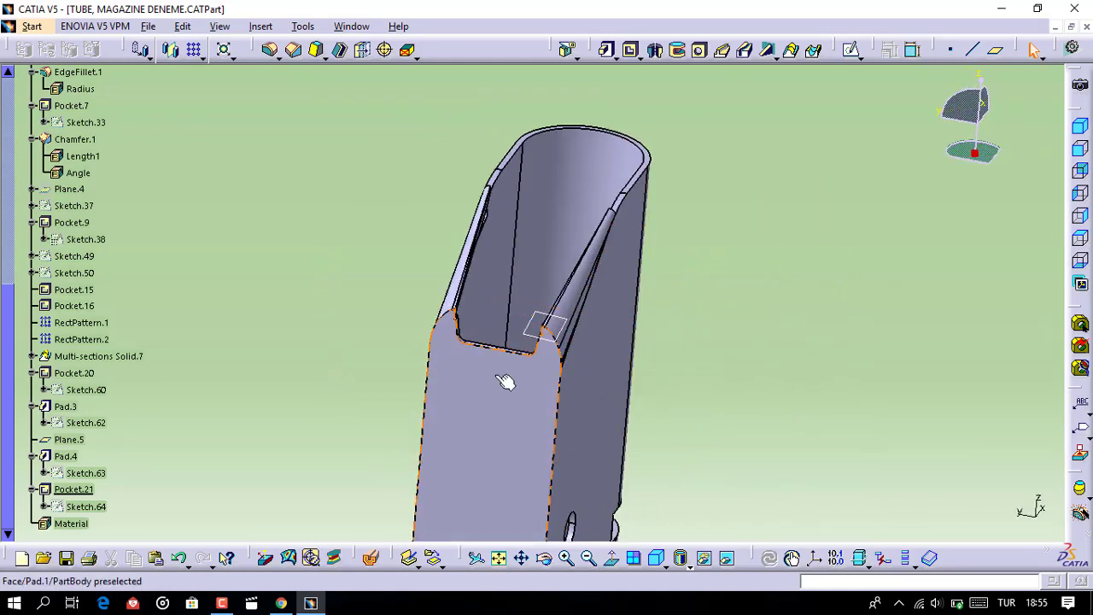
# Start a new sketch, Sketch.65, on the tube's side face
pyautogui.moveTo(505, 446)
pyautogui.mouseDown(button='middle')
pyautogui.moveTo(355, 389)
pyautogui.moveTo(541, 393)
pyautogui.mouseUp(button='middle')
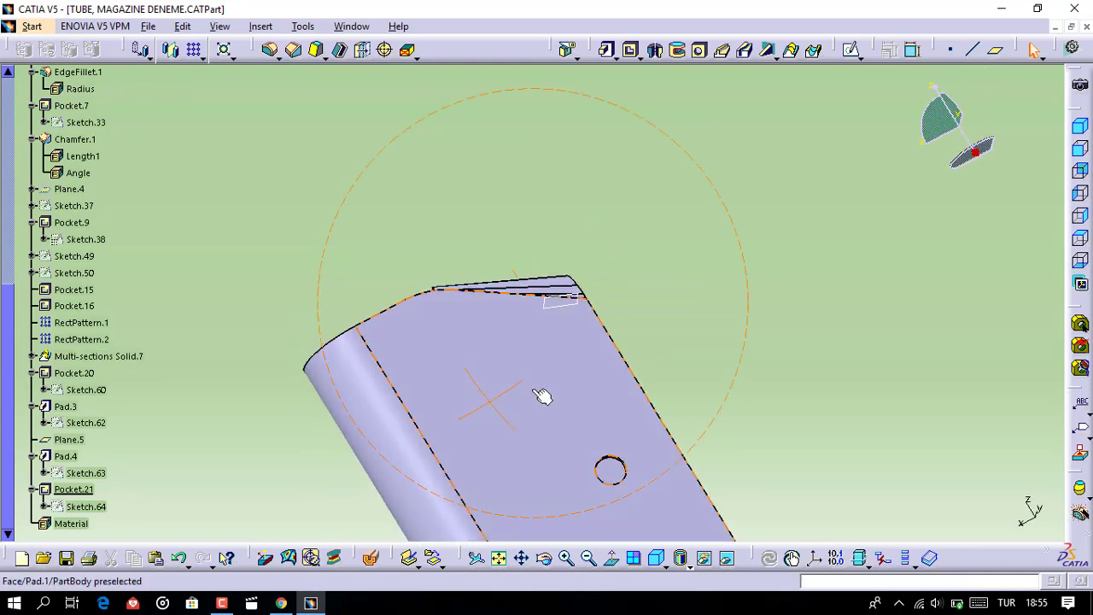
pyautogui.click(851, 51)
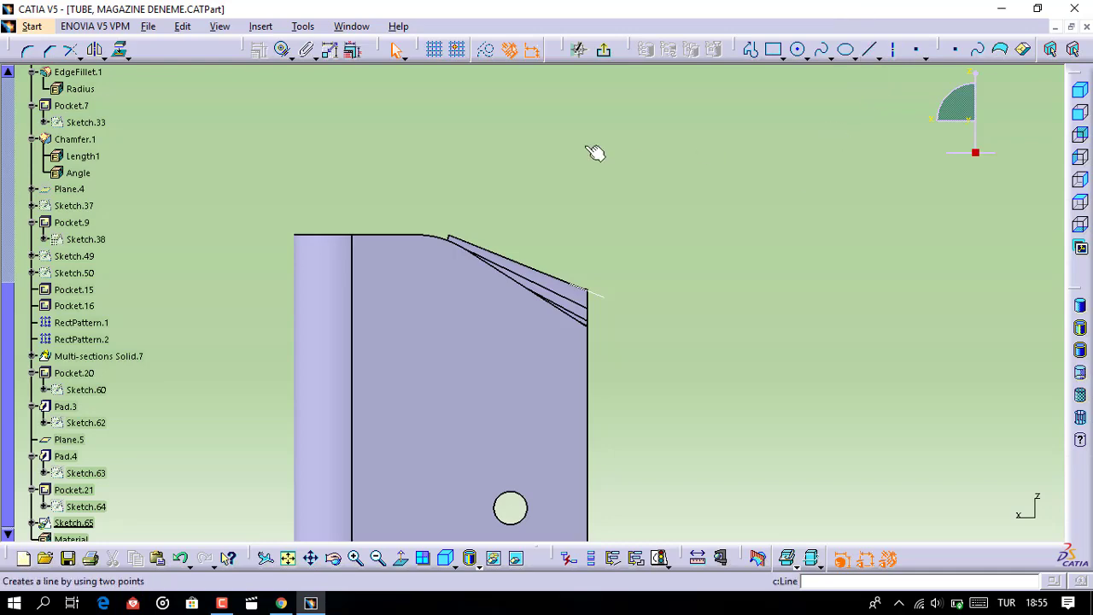
pyautogui.moveTo(595, 151)
pyautogui.mouseDown(button='middle')
pyautogui.moveTo(605, 275)
pyautogui.moveTo(672, 179)
pyautogui.mouseUp(button='middle')
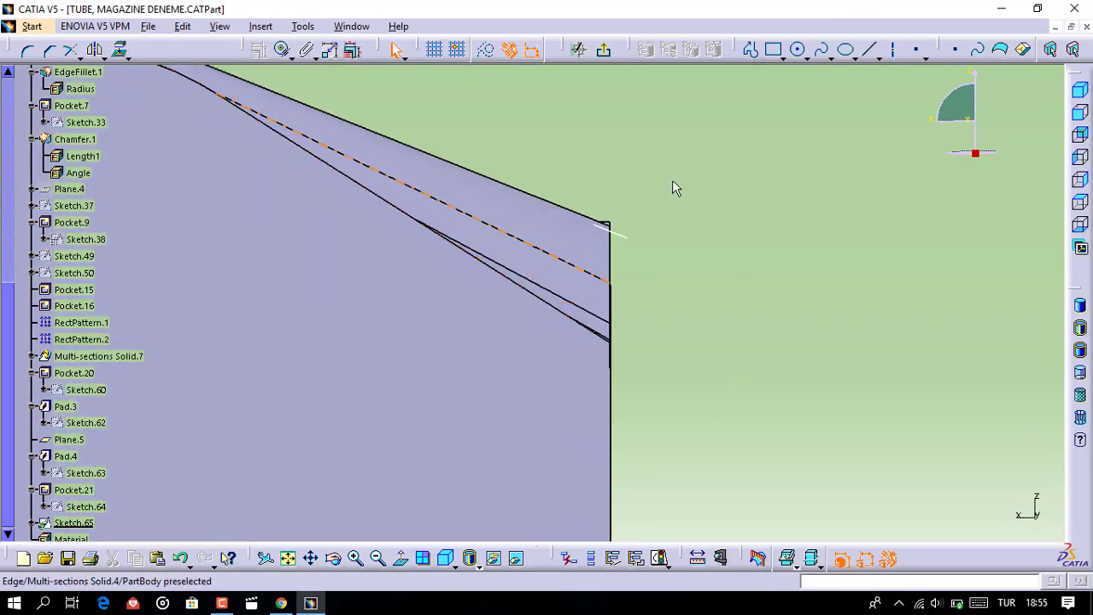
# Begin a line profile with its first point at H -0.026in, V 4.616in
pyautogui.click(748, 52)
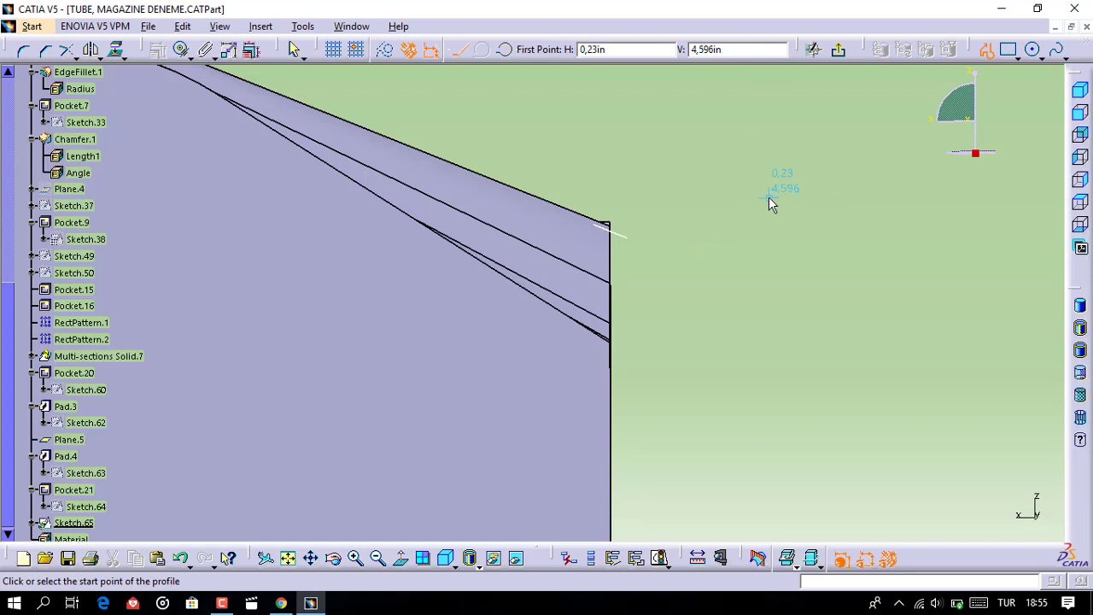
pyautogui.write('000')
pyautogui.press('BackSpace')
pyautogui.press('BackSpace')
pyautogui.press('BackSpace')
pyautogui.press('BackSpace')
pyautogui.press('BackSpace')
pyautogui.press('BackSpace')
pyautogui.press('BackSpace')
pyautogui.press('BackSpace')
pyautogui.press('BackSpace')
pyautogui.press('BackSpace')
pyautogui.write('4.6')
pyautogui.write('16')
pyautogui.press('Delete')
pyautogui.press('Delete')
pyautogui.press('Delete')
pyautogui.press('Delete')
pyautogui.press('Delete')
pyautogui.press('Tab')
pyautogui.write('-0.0')
pyautogui.press('BackSpace')
pyautogui.write('026')
pyautogui.press('Return')
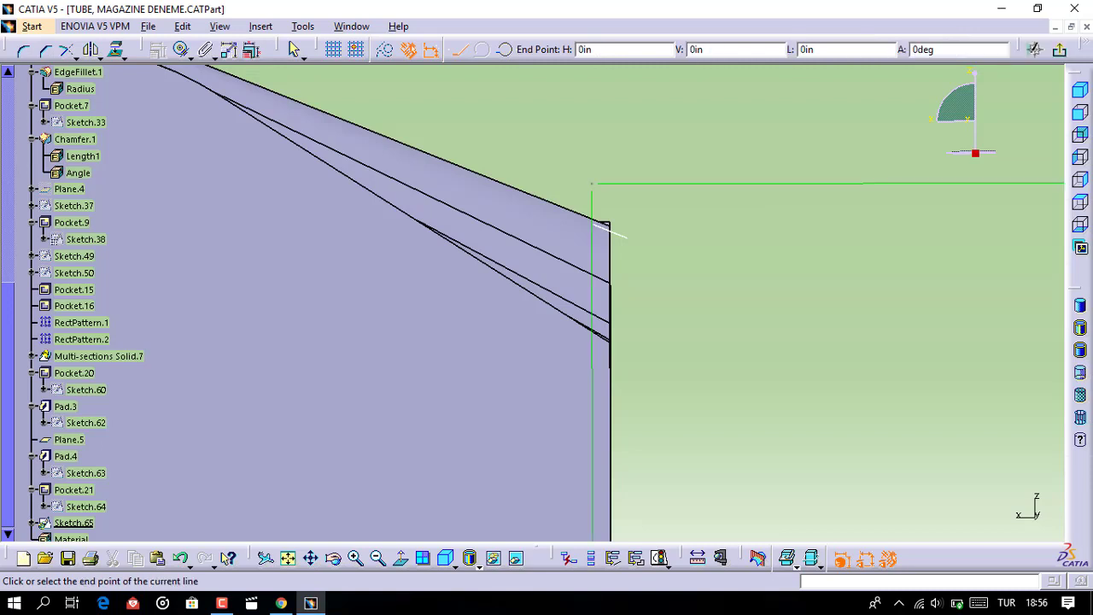
# Draw the first two profile lines, ending at H -0.039 and then at V 4.394, H -0.039
pyautogui.press('Tab')
pyautogui.press('Tab')
pyautogui.press('Tab')
pyautogui.press('Tab')
pyautogui.write('-0.')
pyautogui.write('039')
pyautogui.press('Tab')
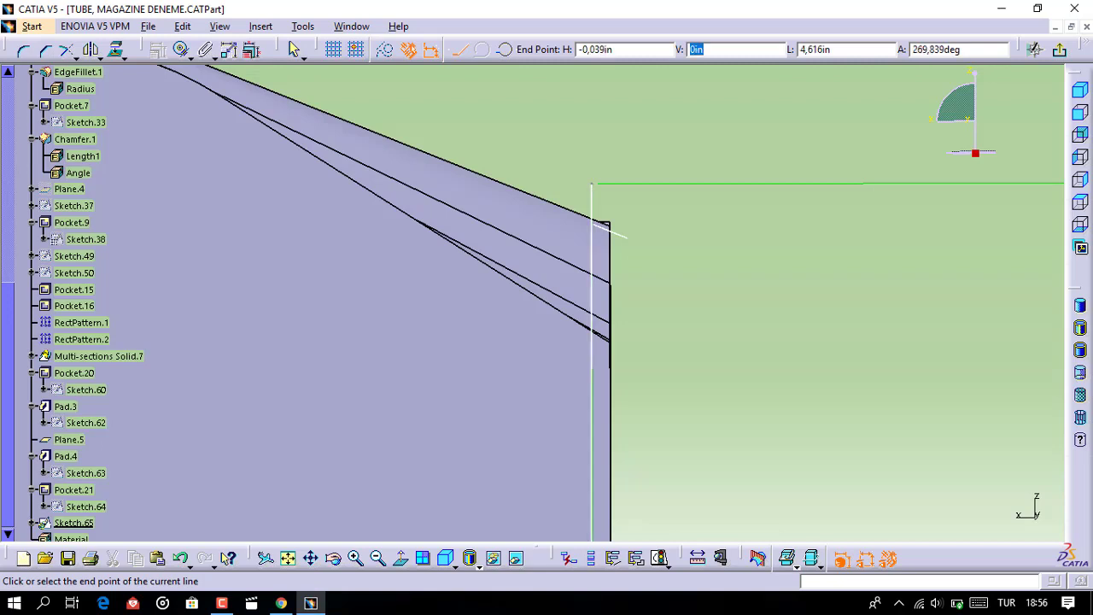
pyautogui.write('4')
pyautogui.write('070')
pyautogui.press('Return')
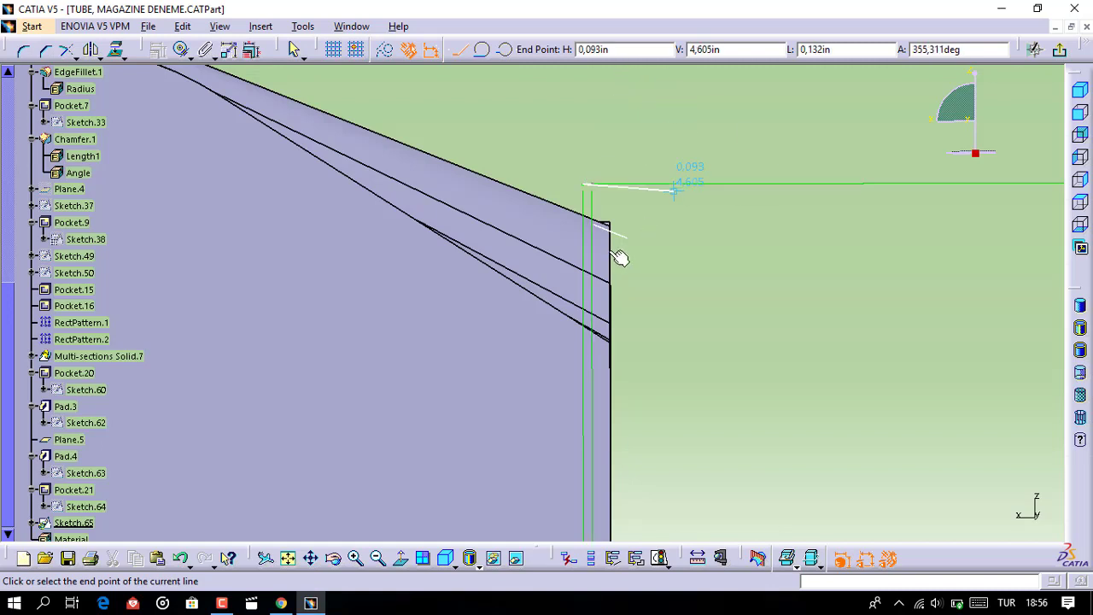
pyautogui.press('Tab')
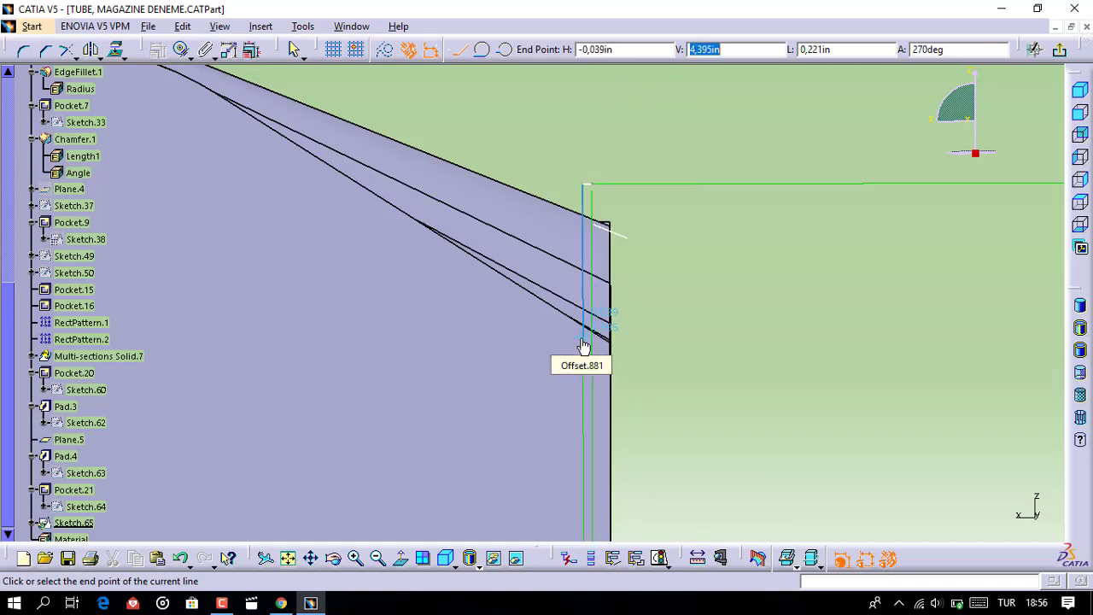
pyautogui.write('4,')
pyautogui.write('3')
pyautogui.write('9')
pyautogui.write('4')
pyautogui.press('Tab')
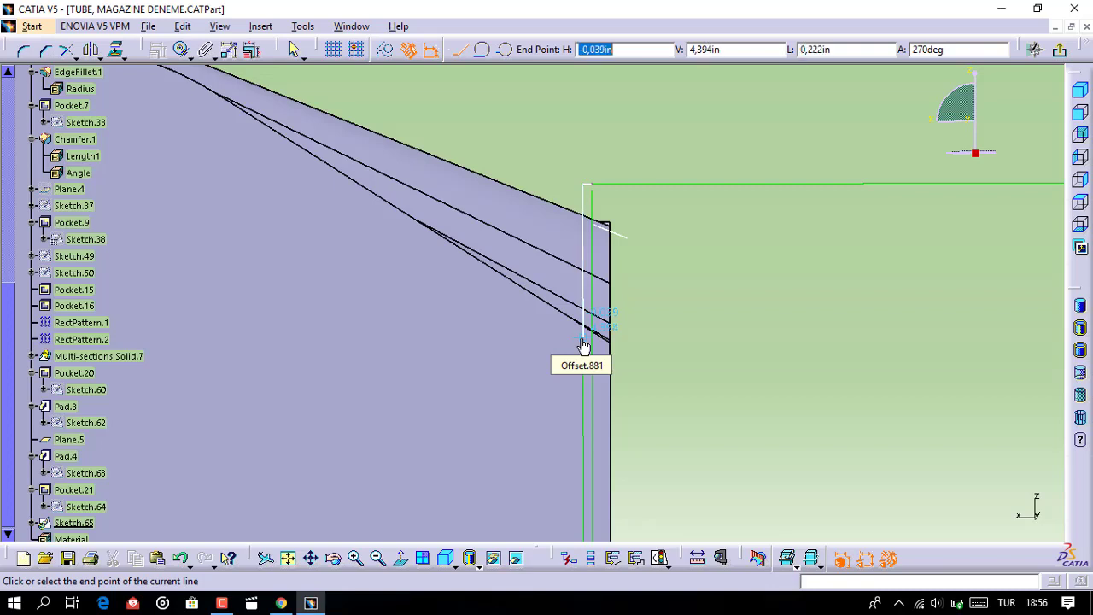
pyautogui.write('-')
pyautogui.write('0.0')
pyautogui.write('39')
pyautogui.press('Return')
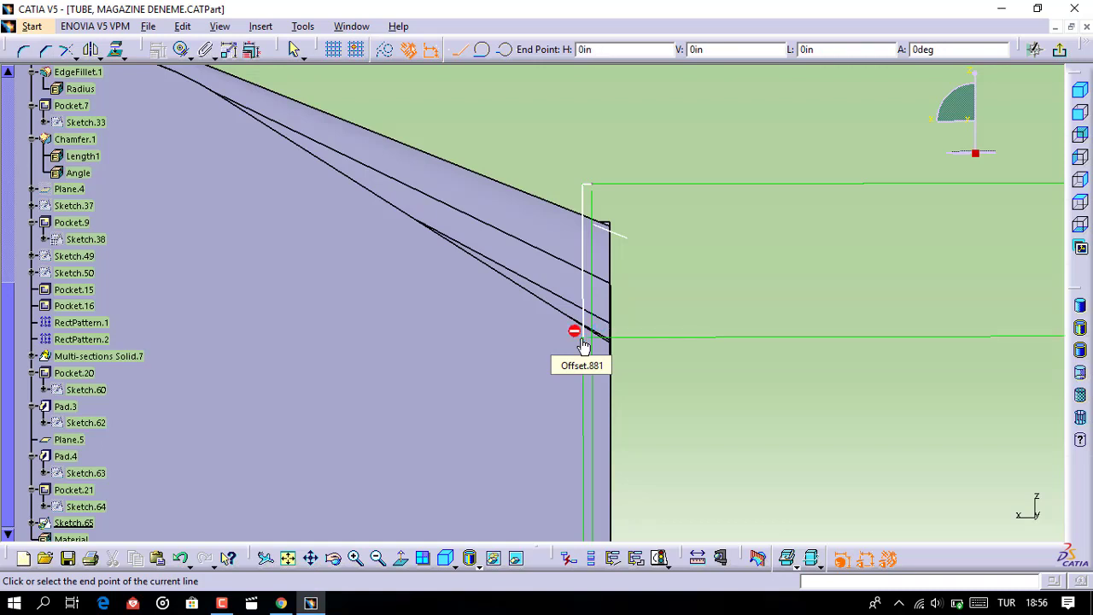
# Add a line to H -0.026, V 4.39 and close the profile at its start point
pyautogui.press('Tab')
pyautogui.press('Tab')
pyautogui.press('Tab')
pyautogui.press('Tab')
pyautogui.press('Tab')
pyautogui.press('Tab')
pyautogui.write('-')
pyautogui.write('0')
pyautogui.write('.0')
pyautogui.write('2')
pyautogui.write('6')
pyautogui.press('Tab')
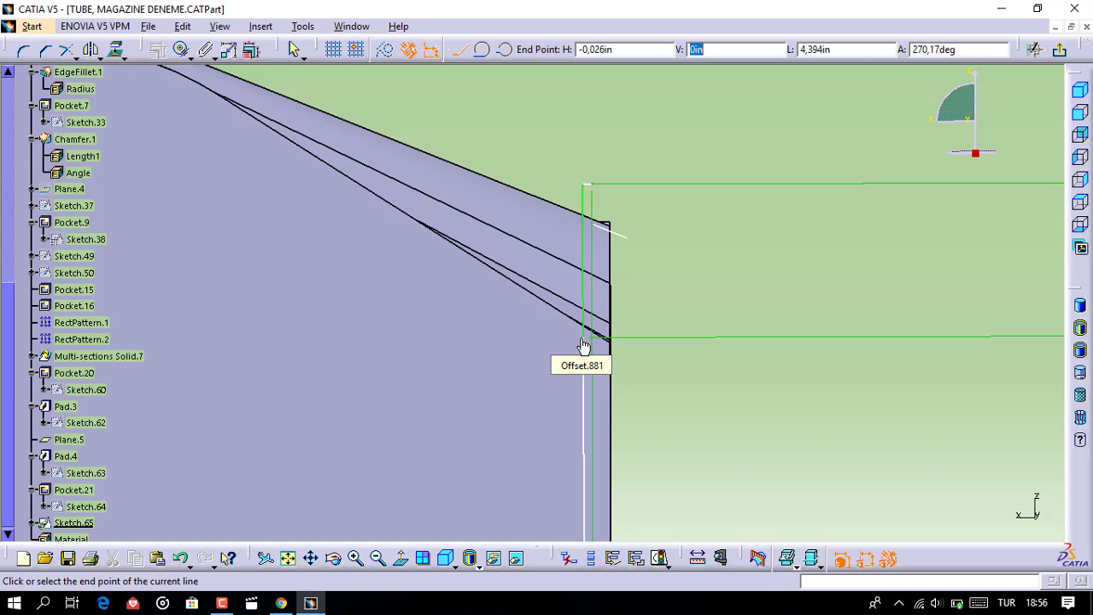
pyautogui.write('4.')
pyautogui.write('394')
pyautogui.press('Return')
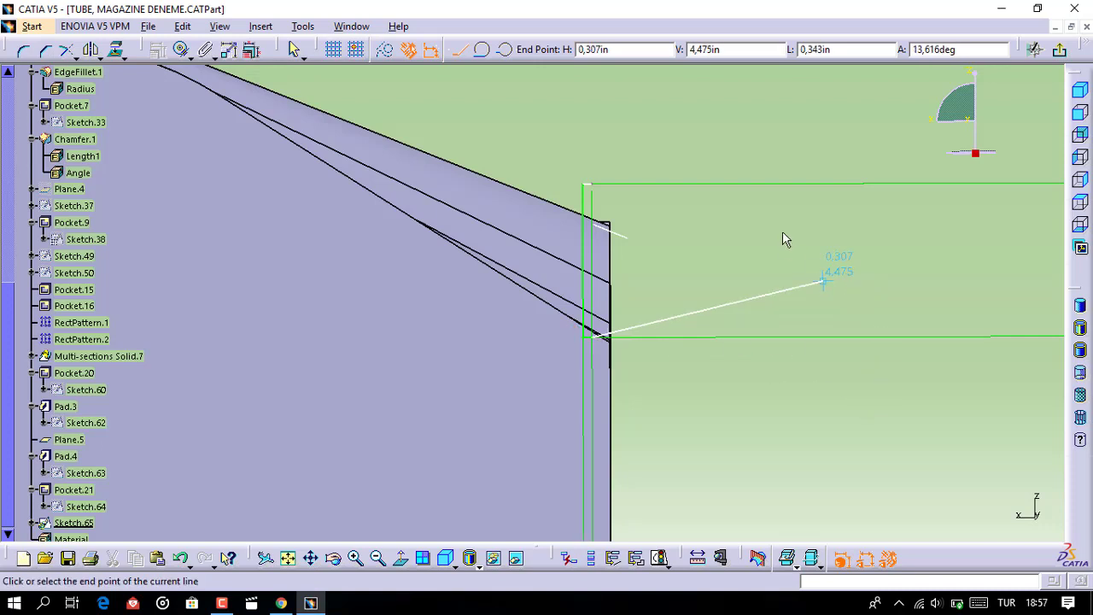
pyautogui.click(593, 186)
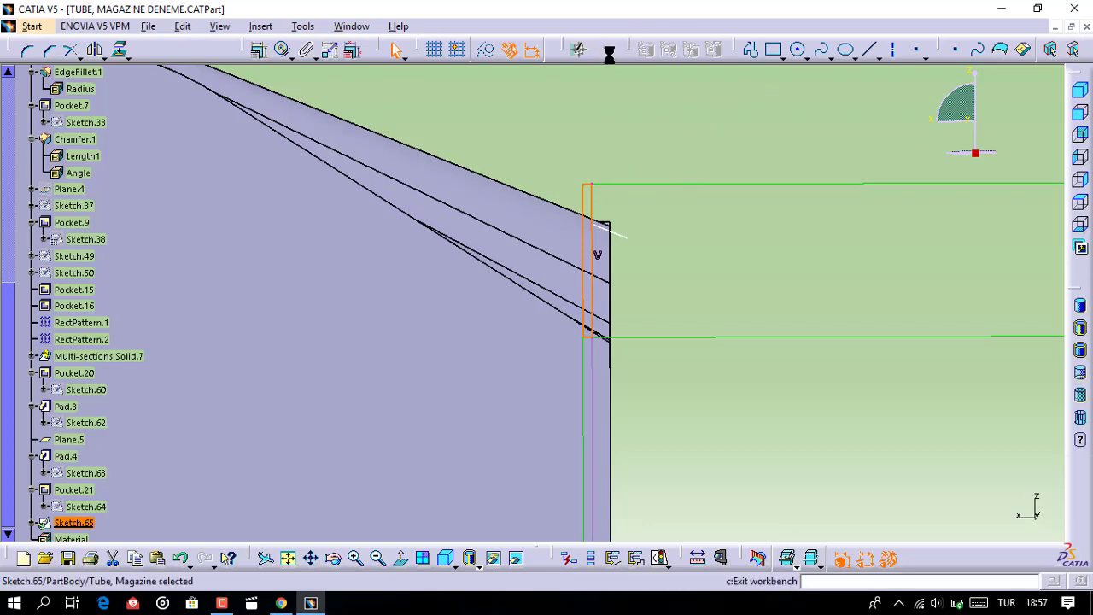
# Exit Sketch.65, dismiss the over-constrained warning, and reopen Sketch.65 from the tree to inspect it
pyautogui.click(608, 53)
pyautogui.click(616, 274)
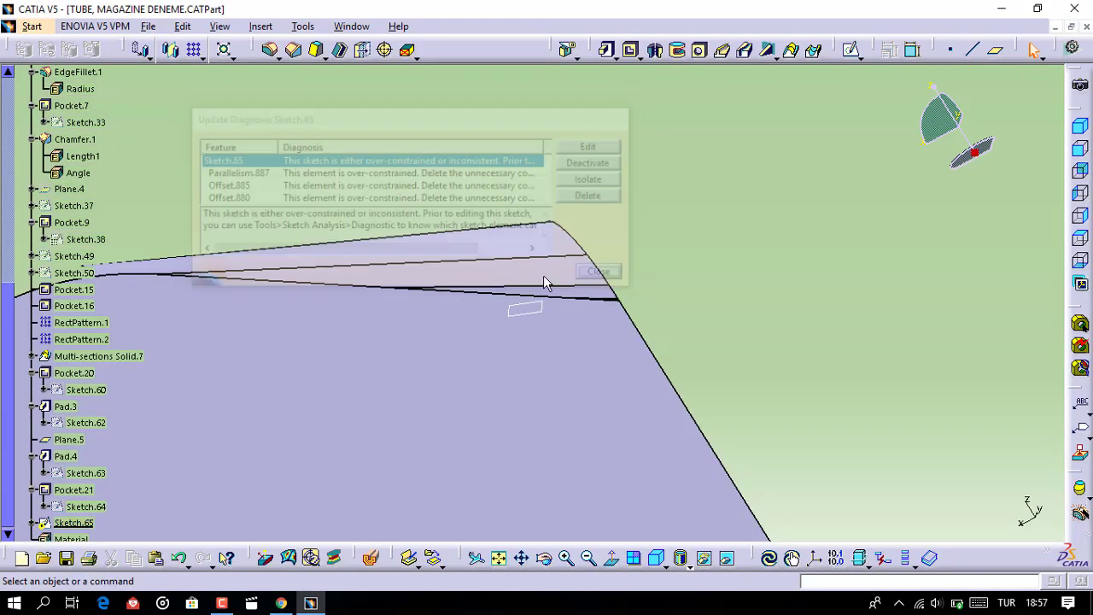
pyautogui.click(74, 522)
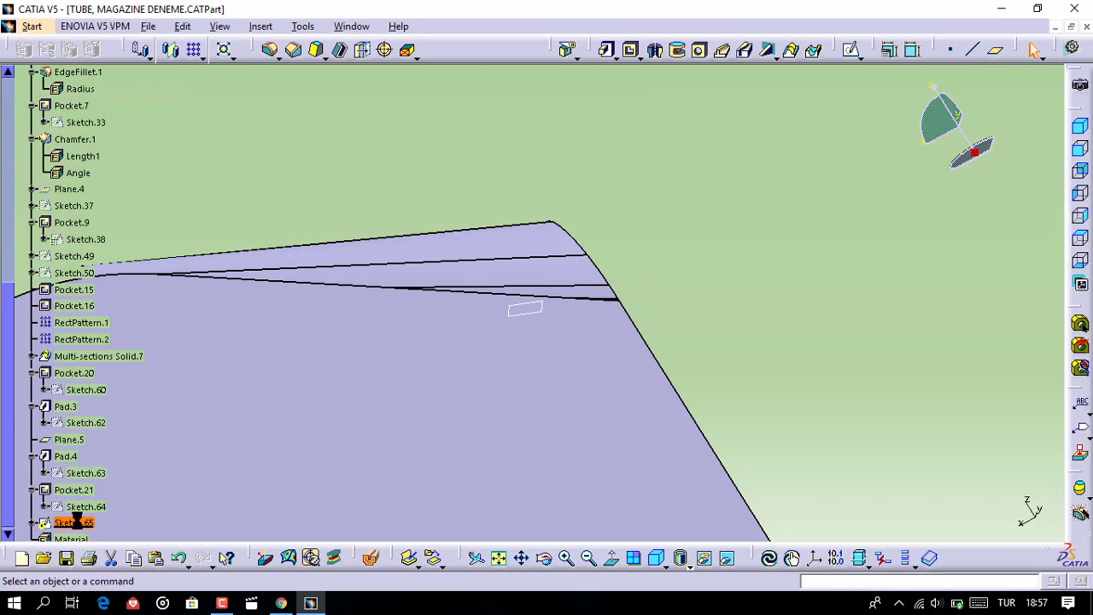
pyautogui.doubleClick(74, 522)
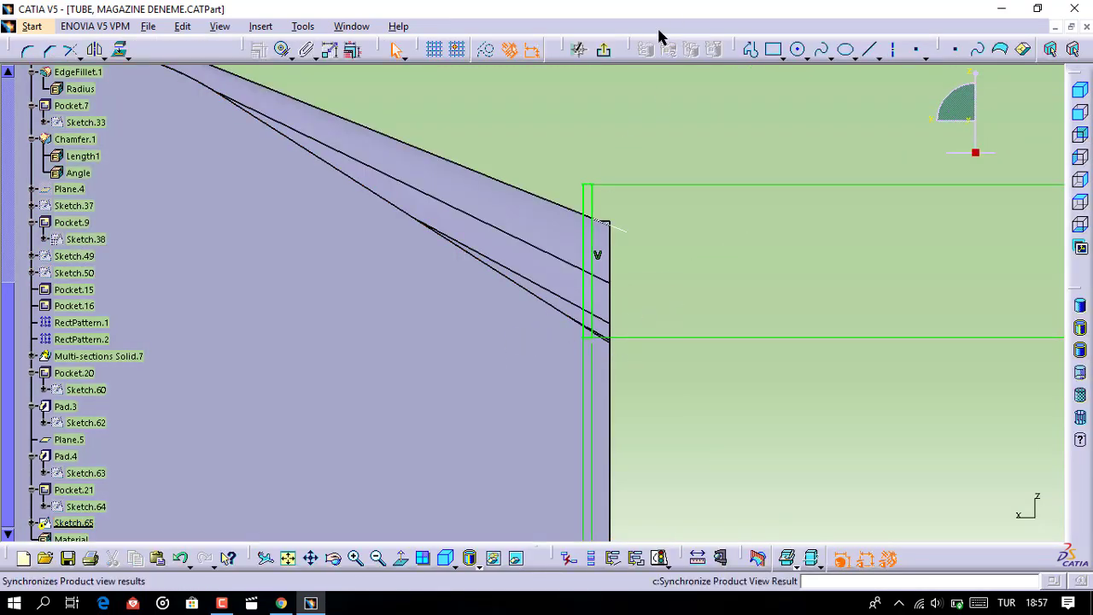
pyautogui.moveTo(617, 214); pyautogui.dragTo(620, 285, button='middle')
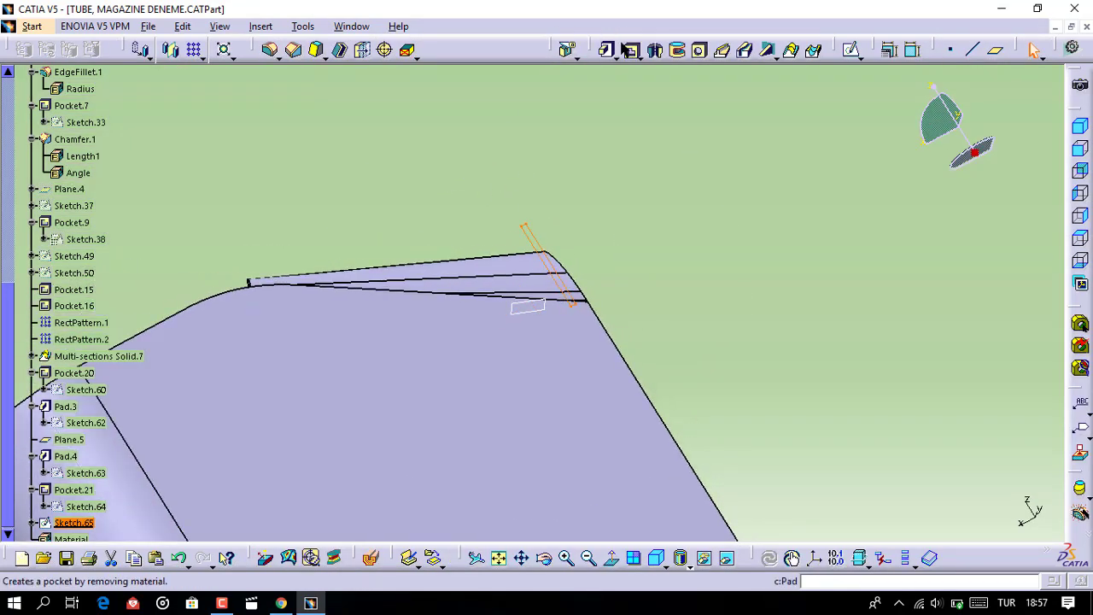
# Pocket Sketch.65 into the feed-lip corner with a Dimension limit of 1,04in depth
pyautogui.click(630, 49)
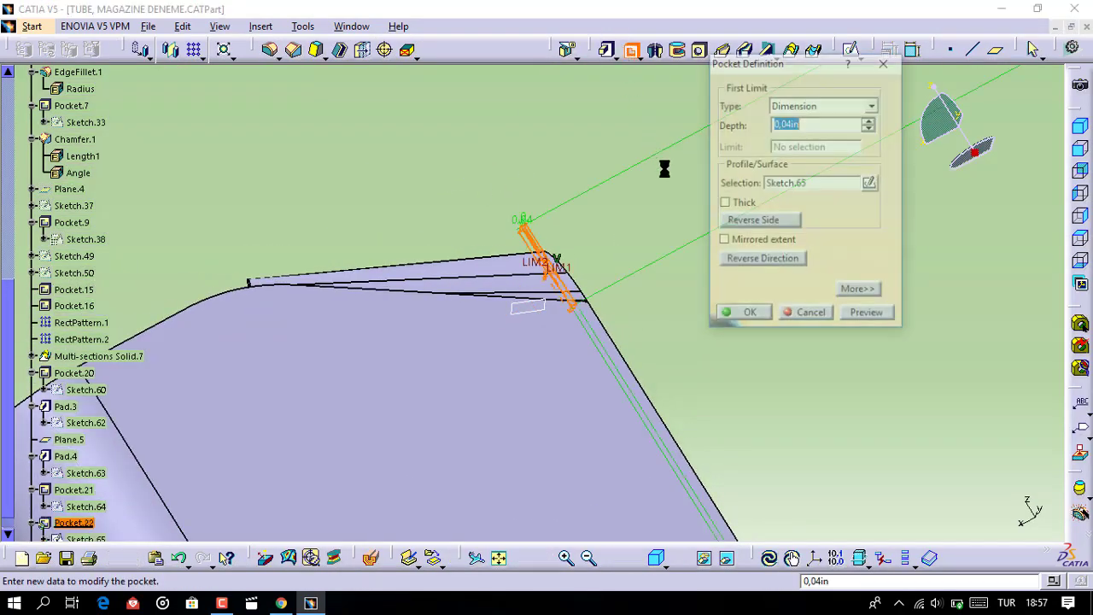
pyautogui.click(870, 119)
pyautogui.click(870, 119)
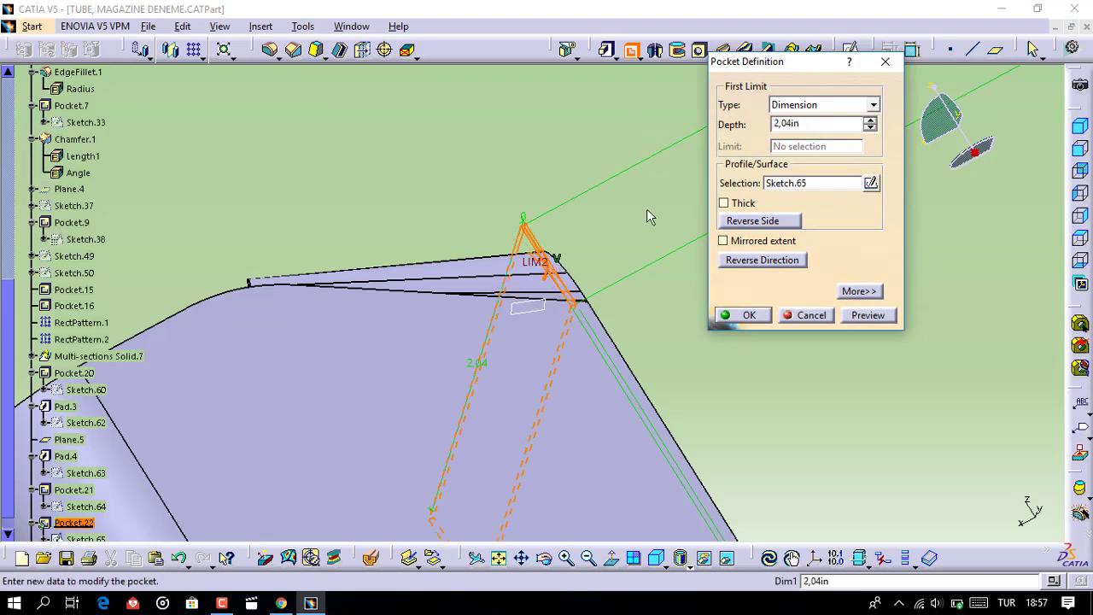
pyautogui.moveTo(647, 216); pyautogui.dragTo(411, 333, button='middle')
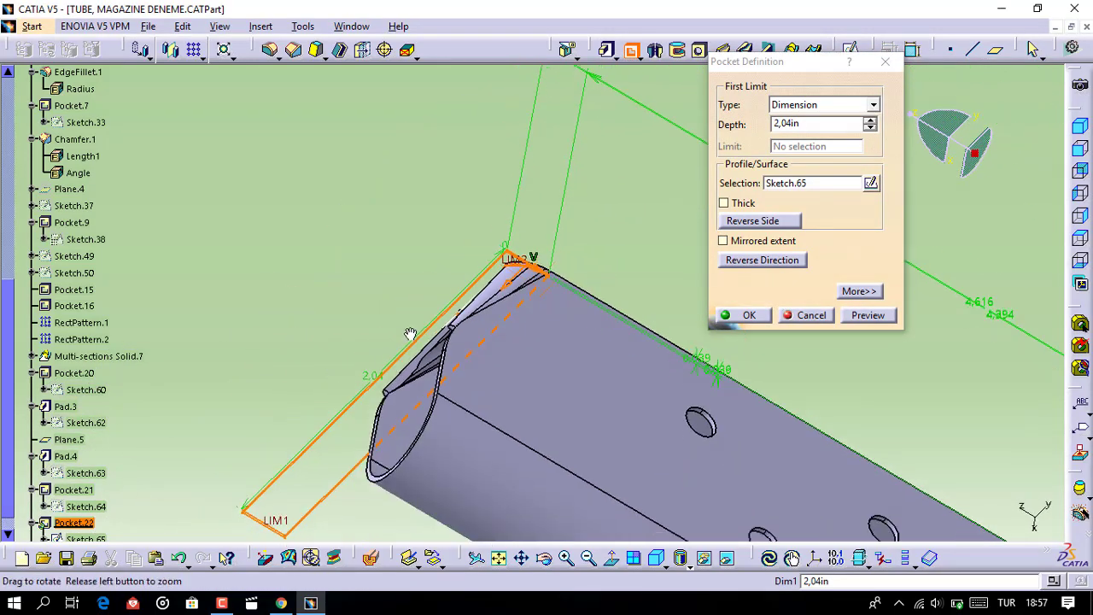
pyautogui.moveTo(411, 333); pyautogui.dragTo(512, 282, button='middle')
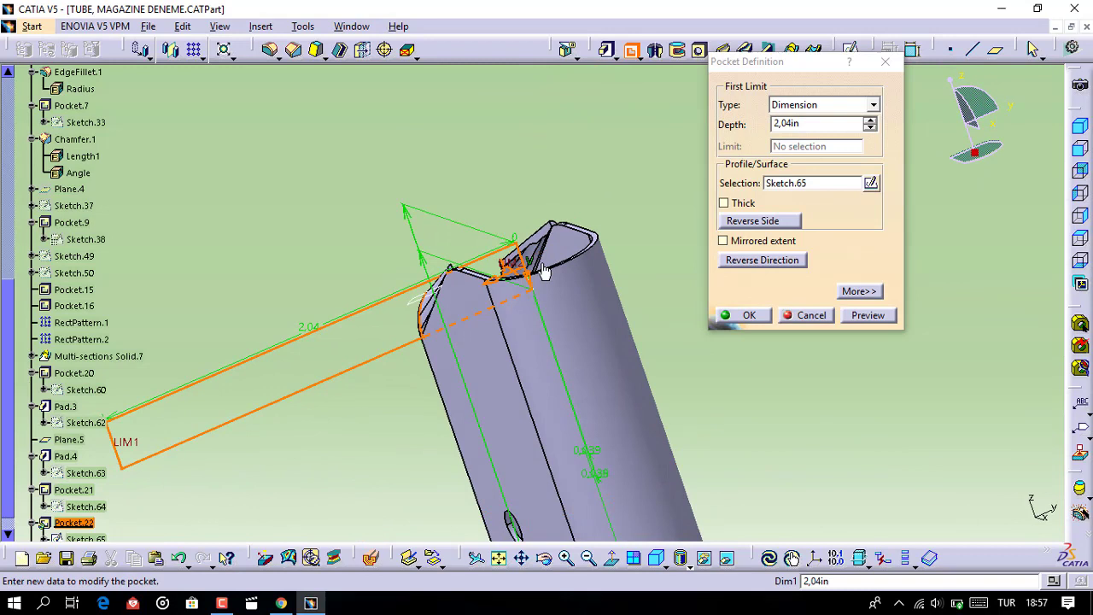
pyautogui.click(870, 128)
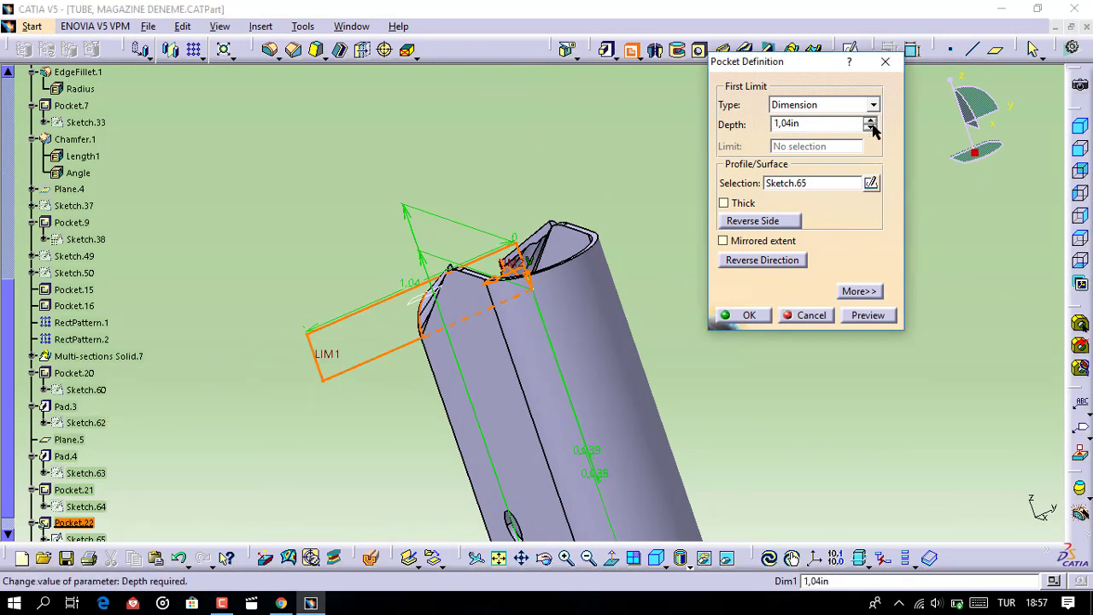
pyautogui.click(870, 128)
pyautogui.click(873, 105)
pyautogui.click(888, 142)
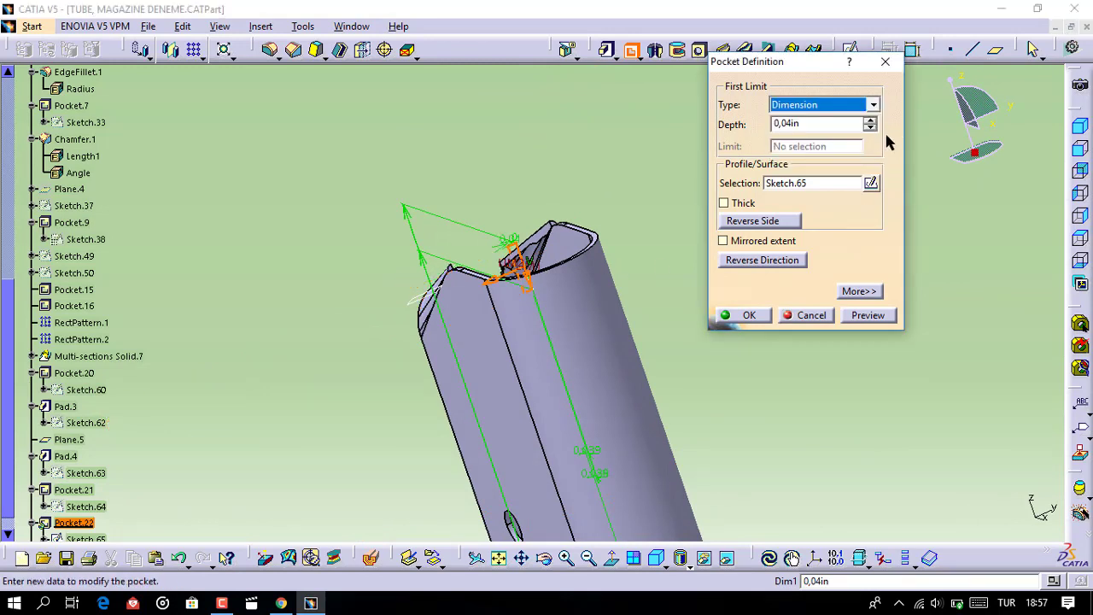
pyautogui.click(870, 120)
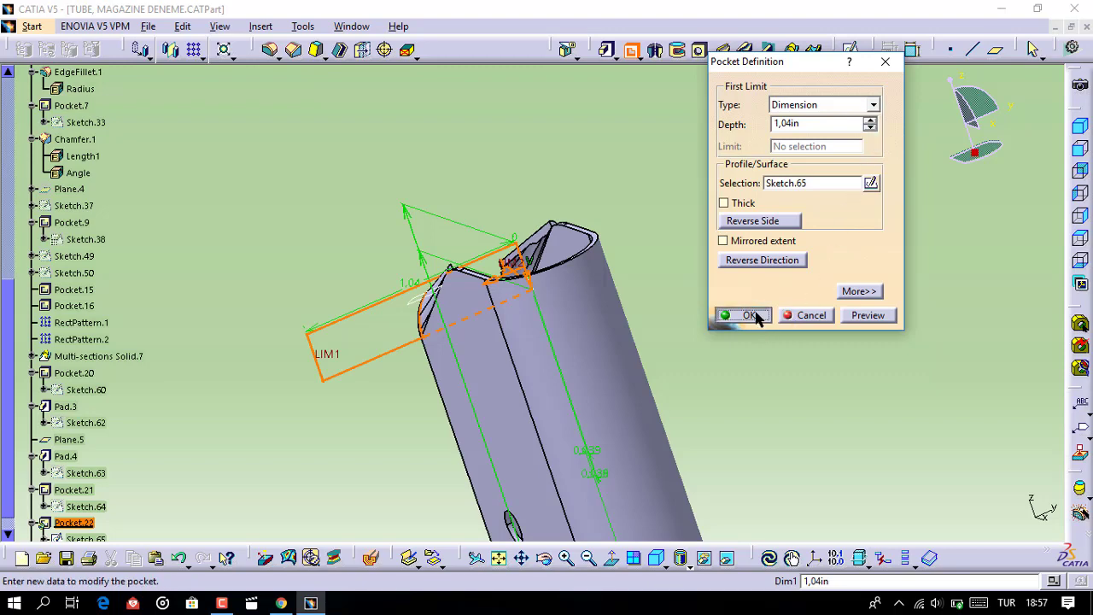
pyautogui.click(749, 315)
pyautogui.moveTo(726, 373)
pyautogui.mouseDown(button='middle')
pyautogui.moveTo(603, 459)
pyautogui.moveTo(720, 390)
pyautogui.moveTo(256, 503)
pyautogui.moveTo(402, 316)
pyautogui.moveTo(525, 279)
pyautogui.moveTo(552, 245)
pyautogui.moveTo(581, 264)
pyautogui.moveTo(549, 254)
pyautogui.moveTo(509, 307)
pyautogui.moveTo(400, 361)
pyautogui.moveTo(384, 325)
pyautogui.moveTo(263, 217)
pyautogui.mouseUp(button='middle')
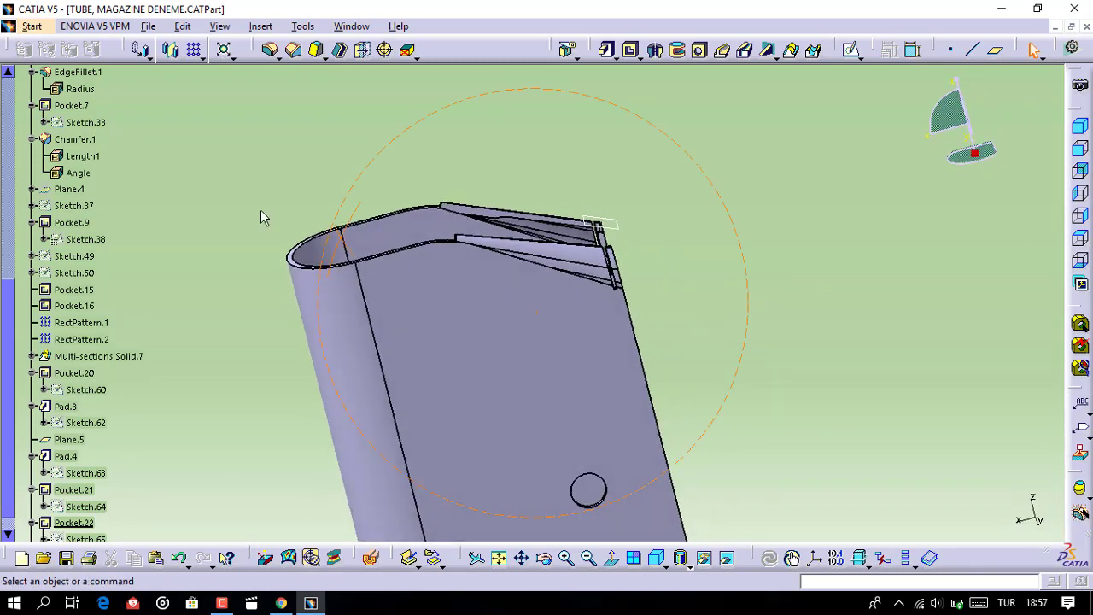
# Start a new sketch on the tube's flat front face
pyautogui.scroll(1, 327, 271)
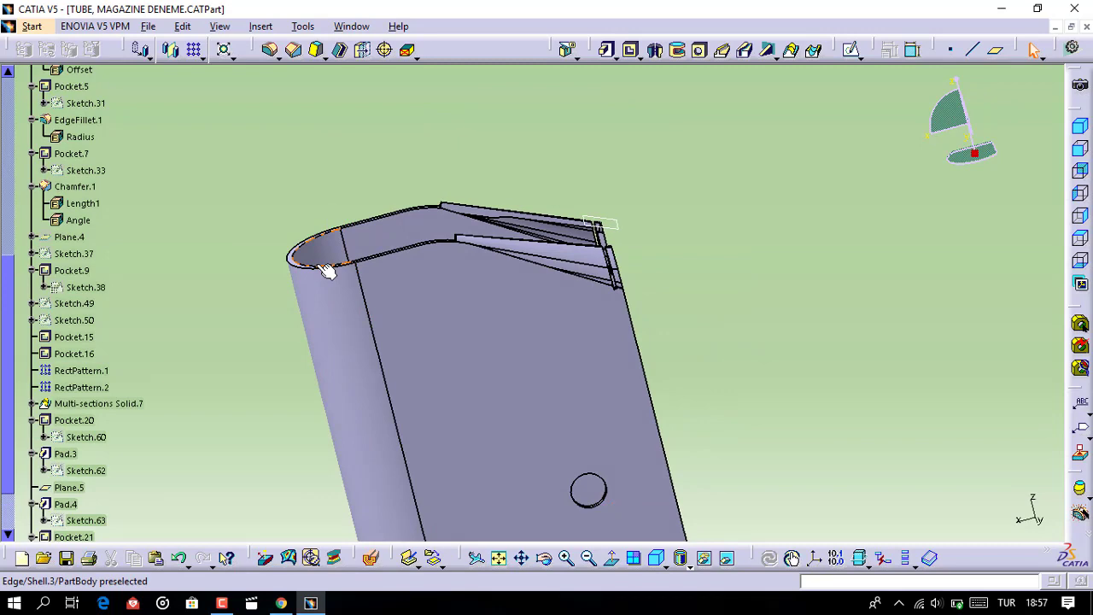
pyautogui.click(472, 280)
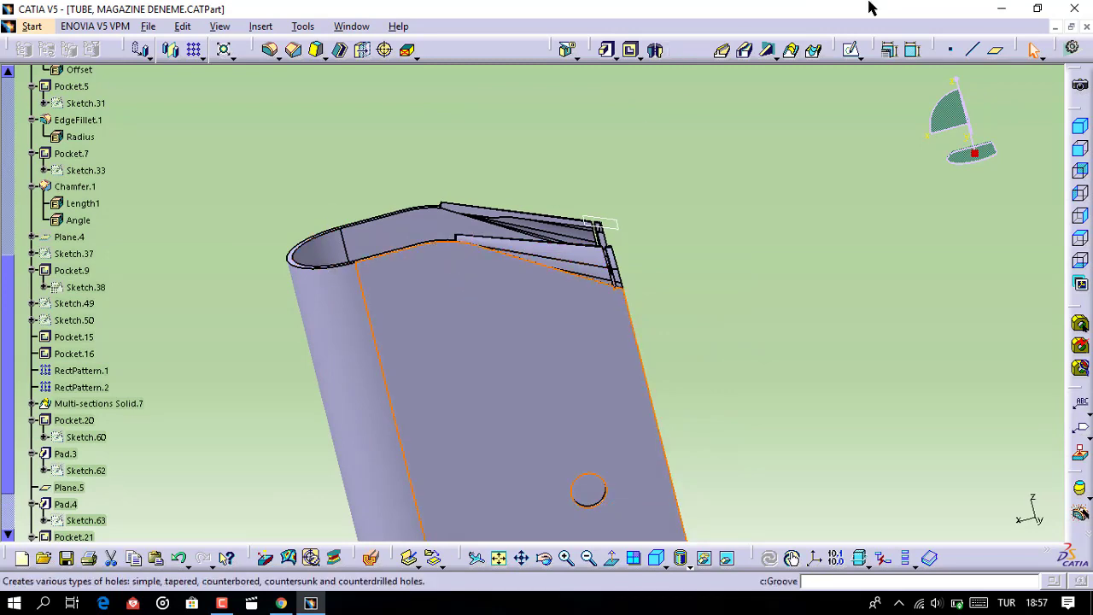
pyautogui.click(852, 51)
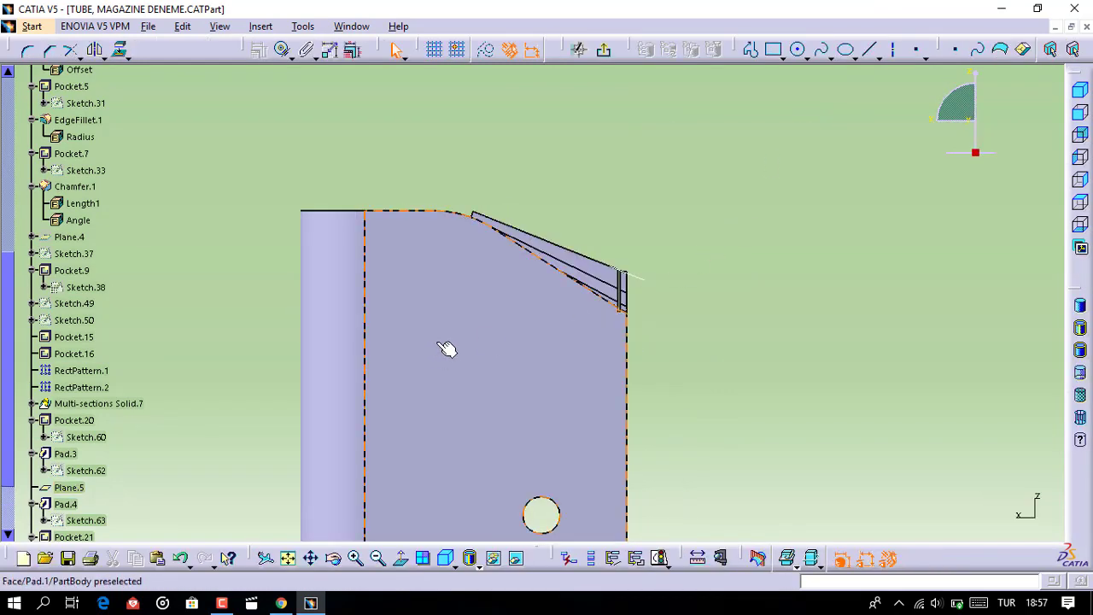
pyautogui.moveTo(446, 347); pyautogui.dragTo(598, 247, button='middle')
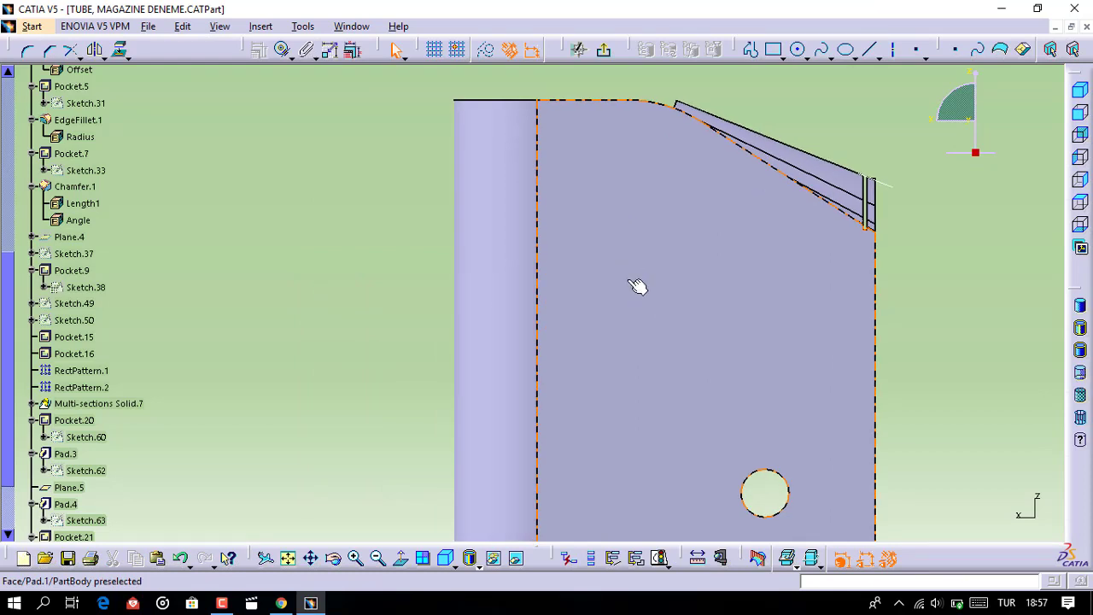
pyautogui.moveTo(638, 286); pyautogui.dragTo(634, 319, button='middle')
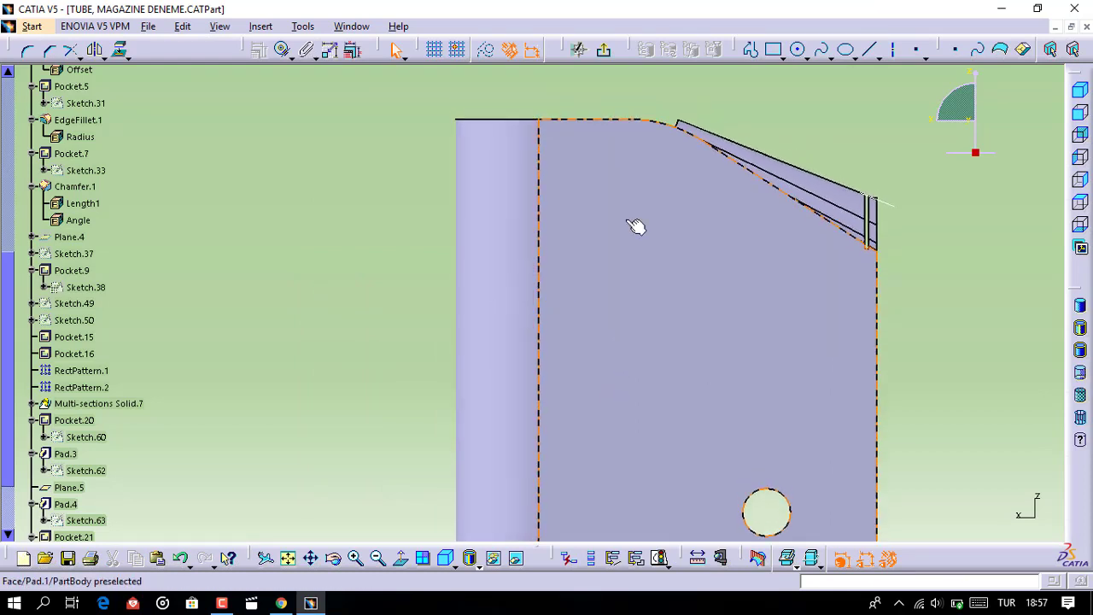
# Add a circle centred at H -0.8, V 4.62 with radius 0.24
pyautogui.click(802, 53)
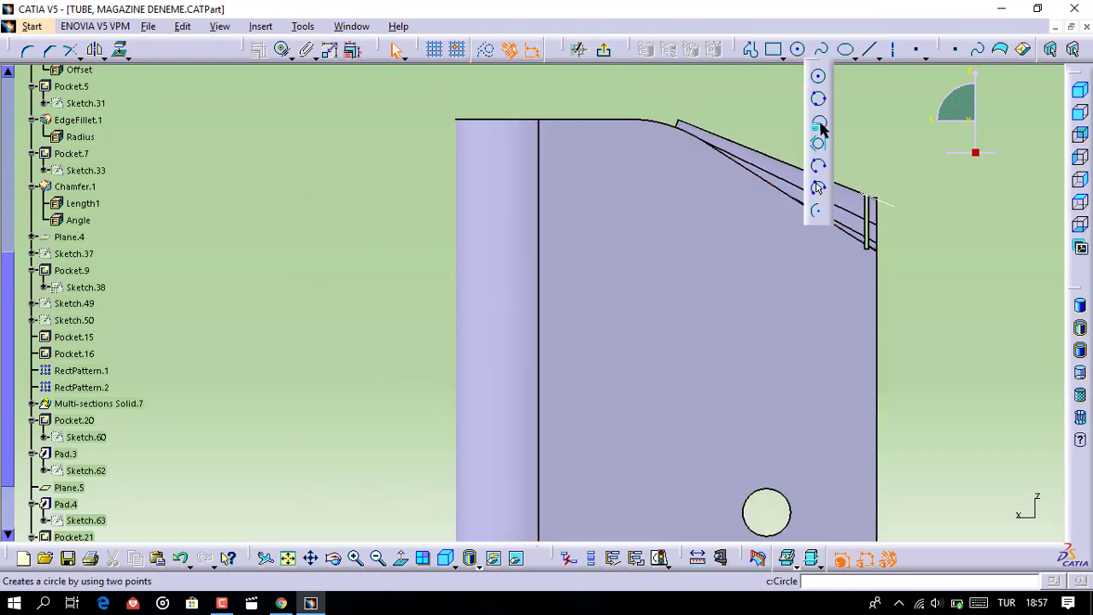
pyautogui.click(819, 118)
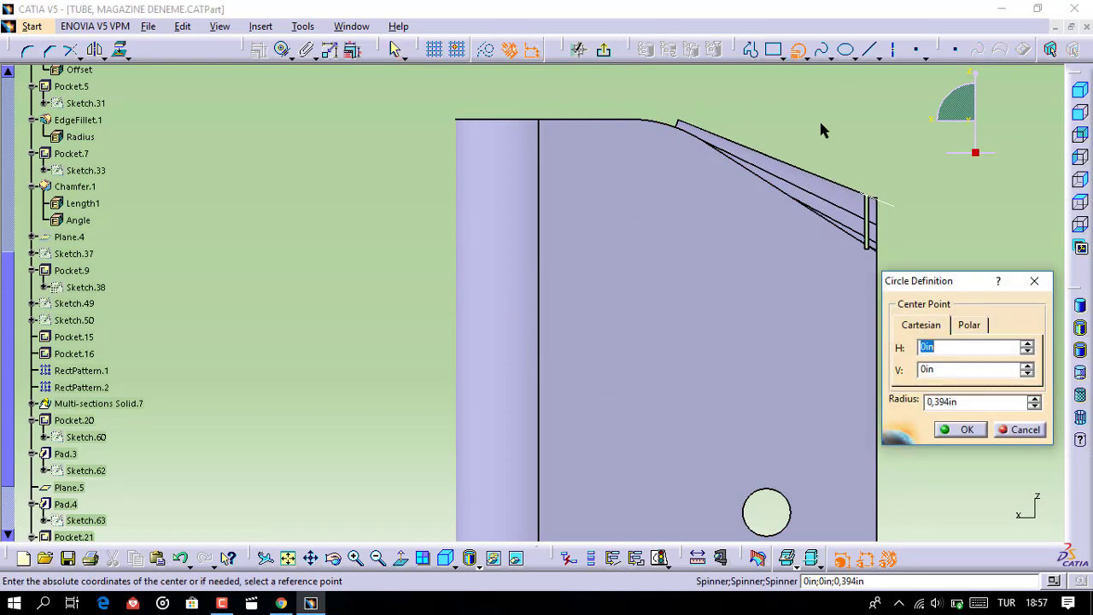
pyautogui.write('-0.')
pyautogui.write('8')
pyautogui.press('Tab')
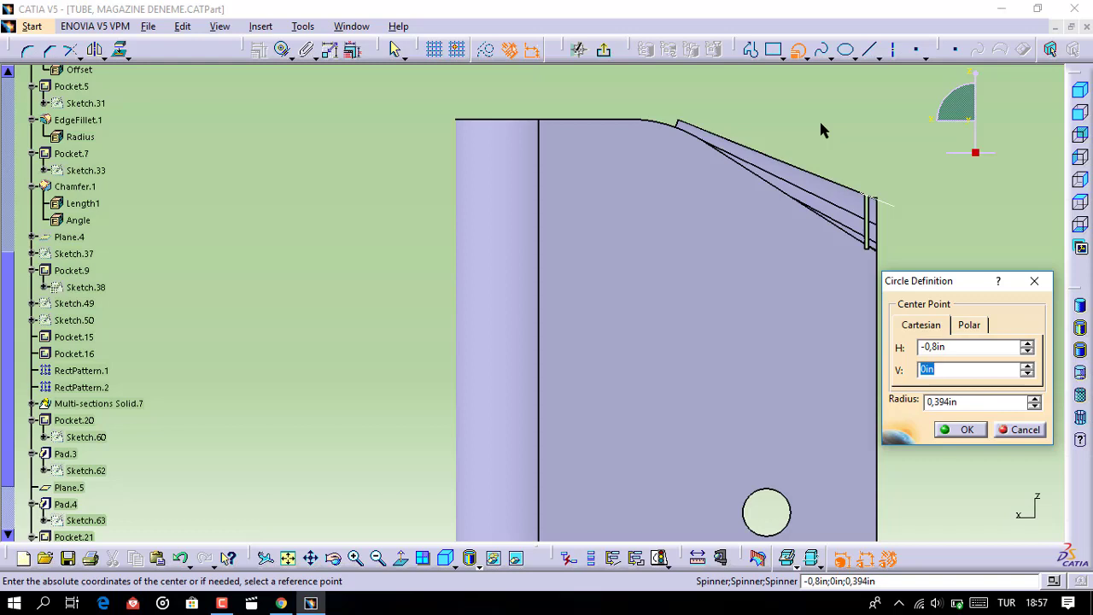
pyautogui.write('4.6')
pyautogui.write('2')
pyautogui.press('Tab')
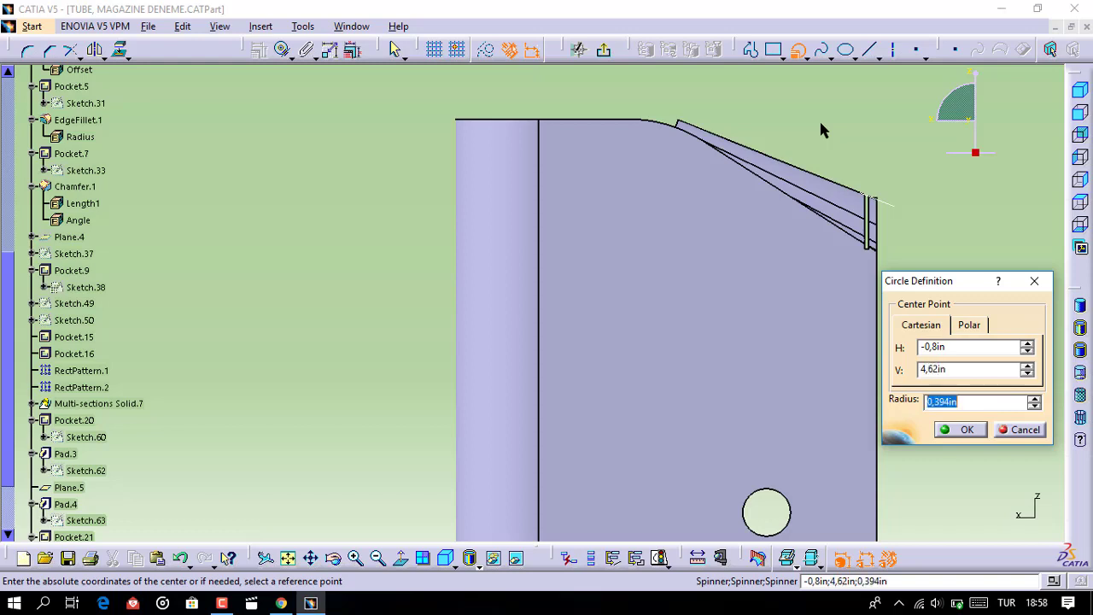
pyautogui.write('0.24')
pyautogui.press('Return')
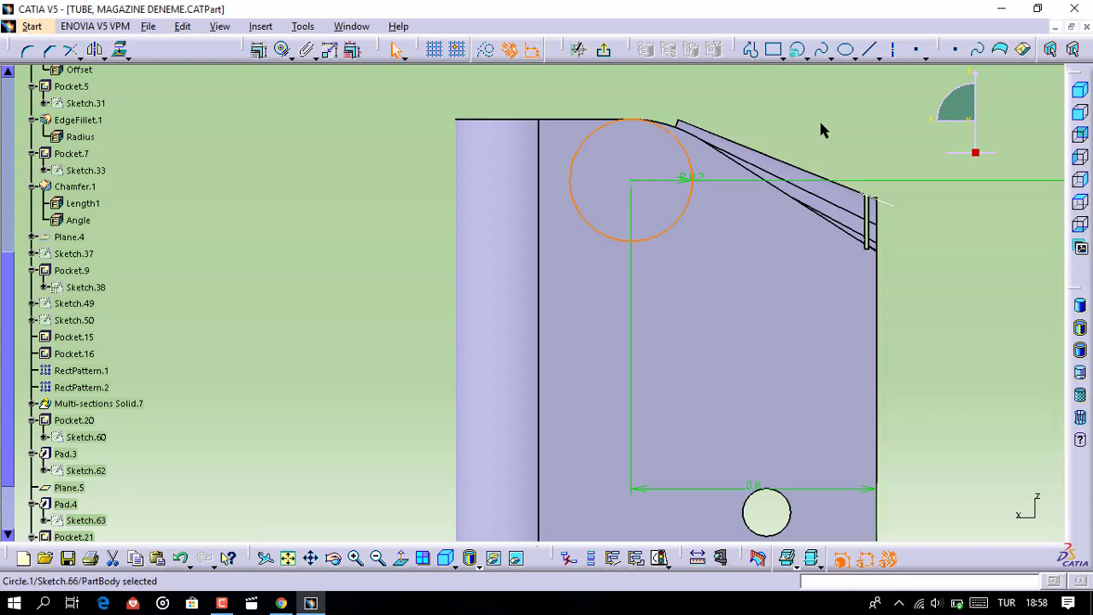
pyautogui.click(719, 91)
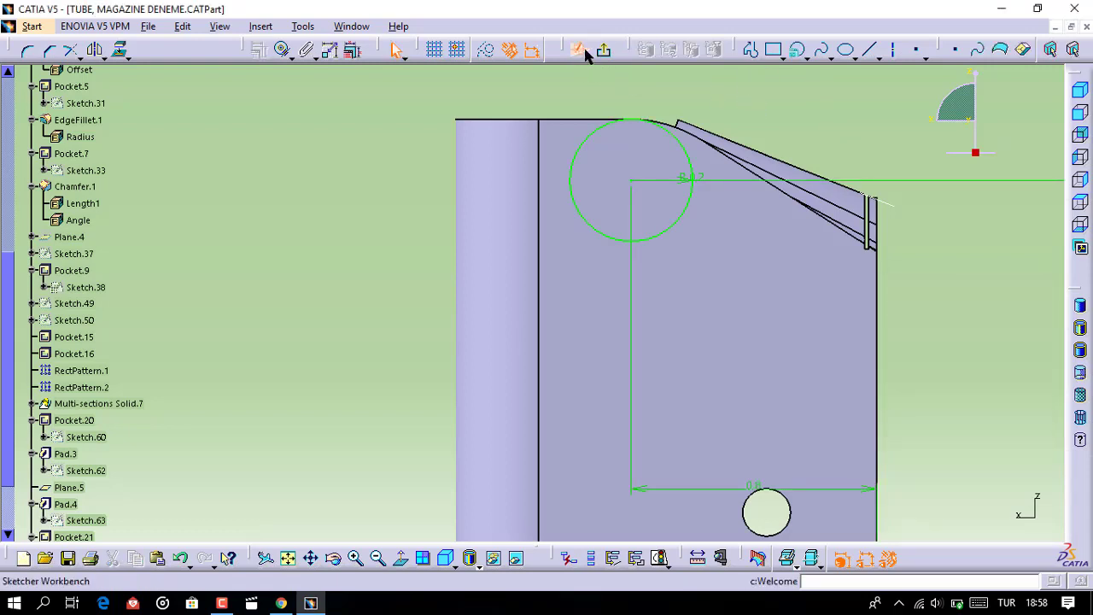
# Add a second circle centred at H -1.118, V 4.399 with radius 0.05
pyautogui.click(799, 50)
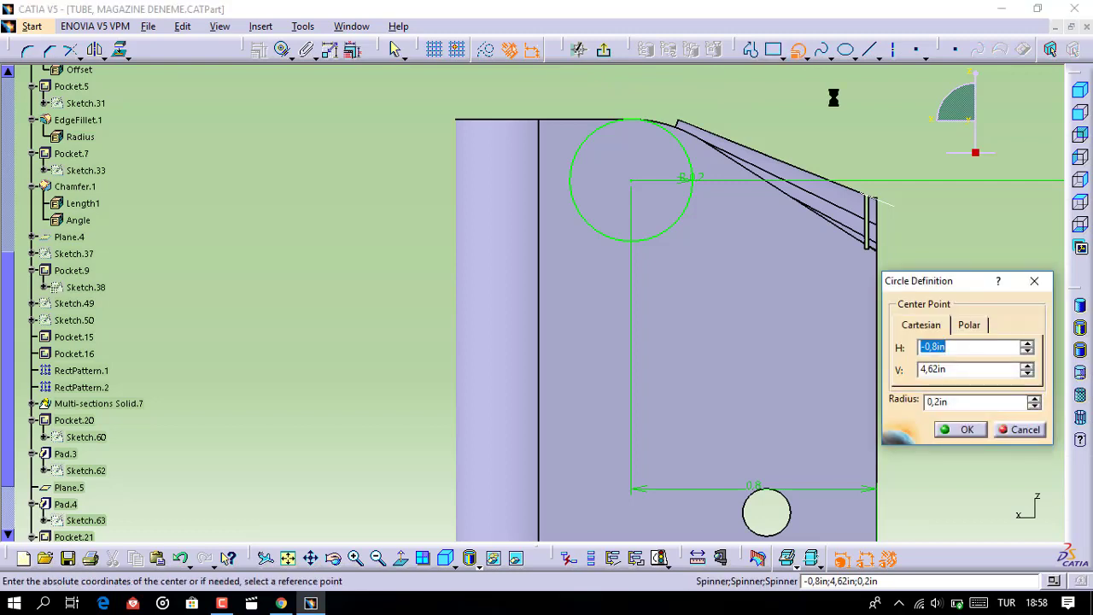
pyautogui.write('-')
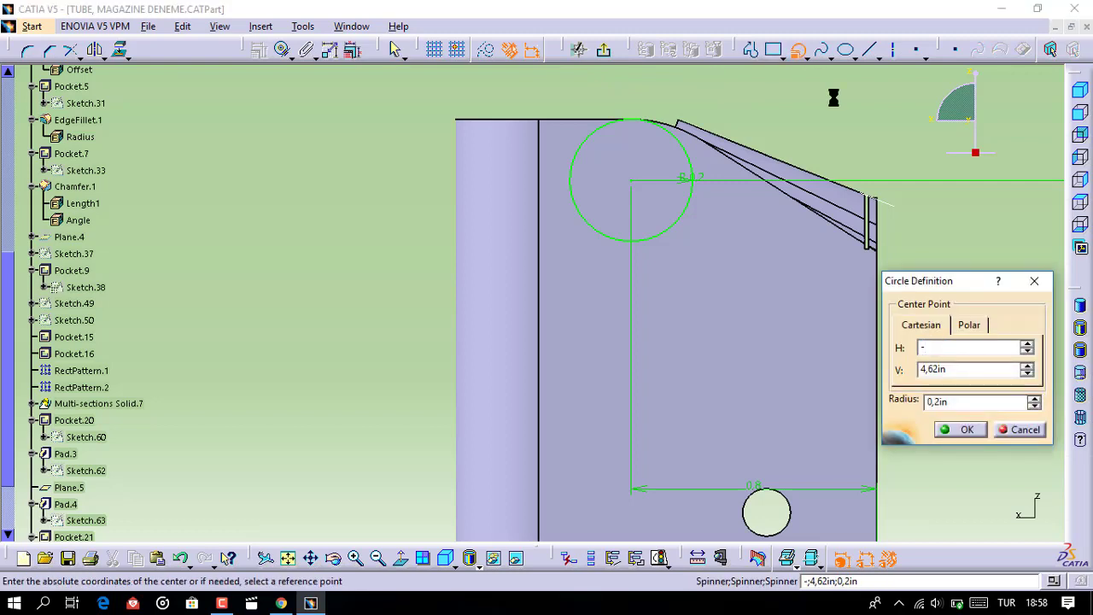
pyautogui.write('1.')
pyautogui.write('1')
pyautogui.write('18')
pyautogui.press('Tab')
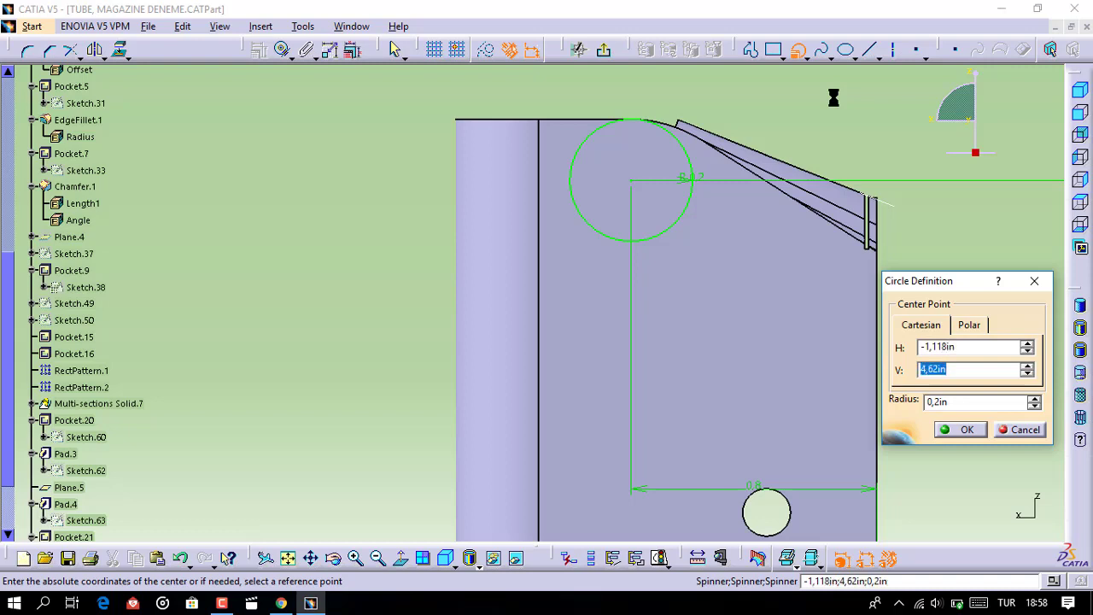
pyautogui.write('4.3')
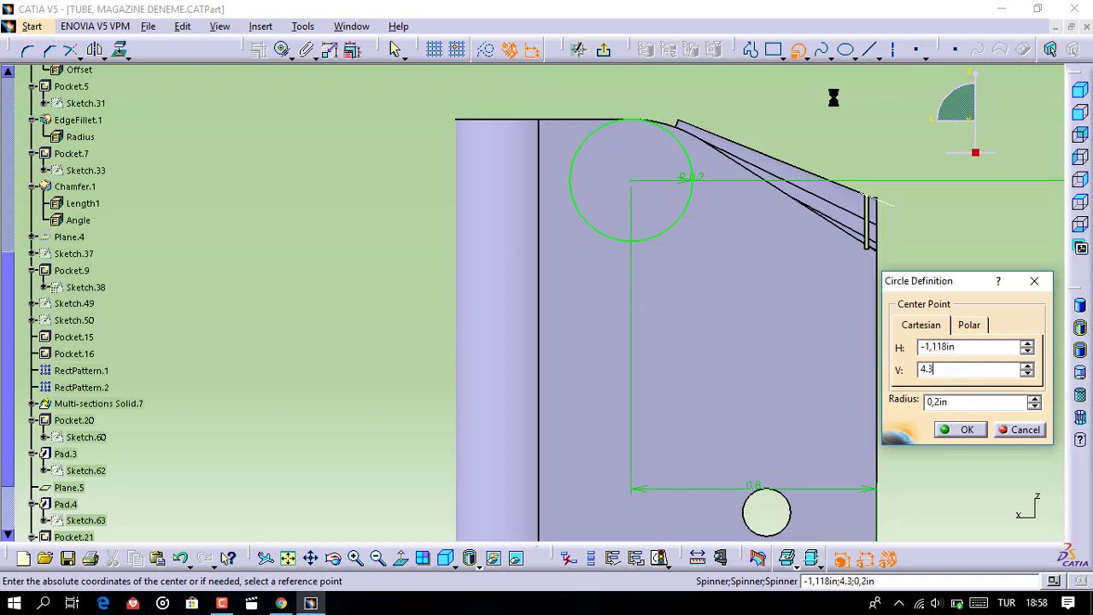
pyautogui.write('99')
pyautogui.press('Tab')
pyautogui.write('0.0')
pyautogui.write('5')
pyautogui.press('Return')
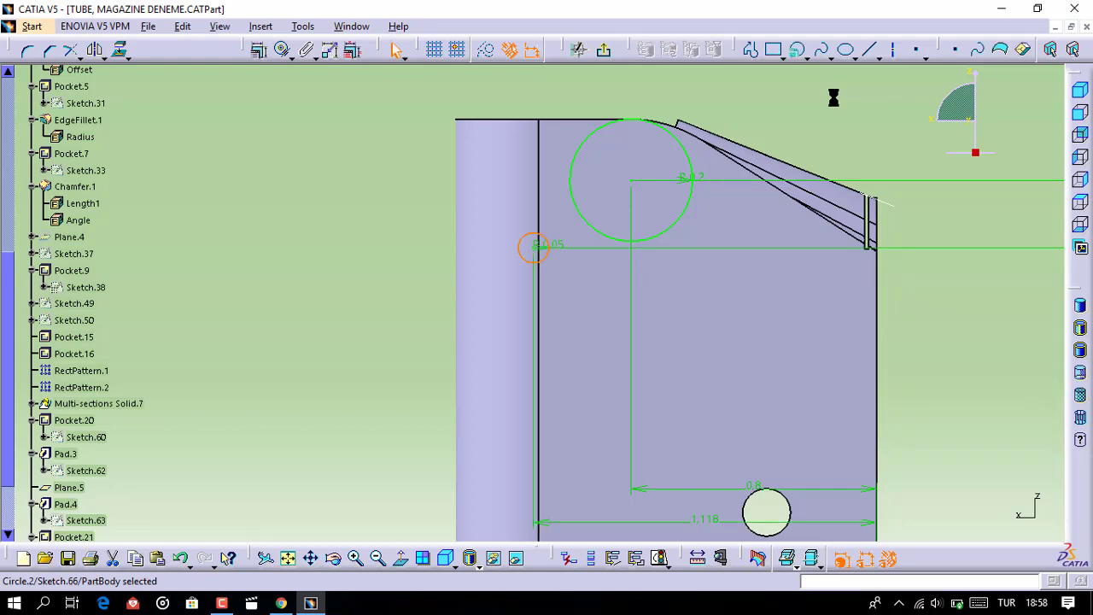
# Draw a line tangent to both the large and the small circle
pyautogui.keyDown('ctrl'); pyautogui.moveTo(592, 178); pyautogui.dragTo(632, 271, button='middle'); pyautogui.keyUp('ctrl')
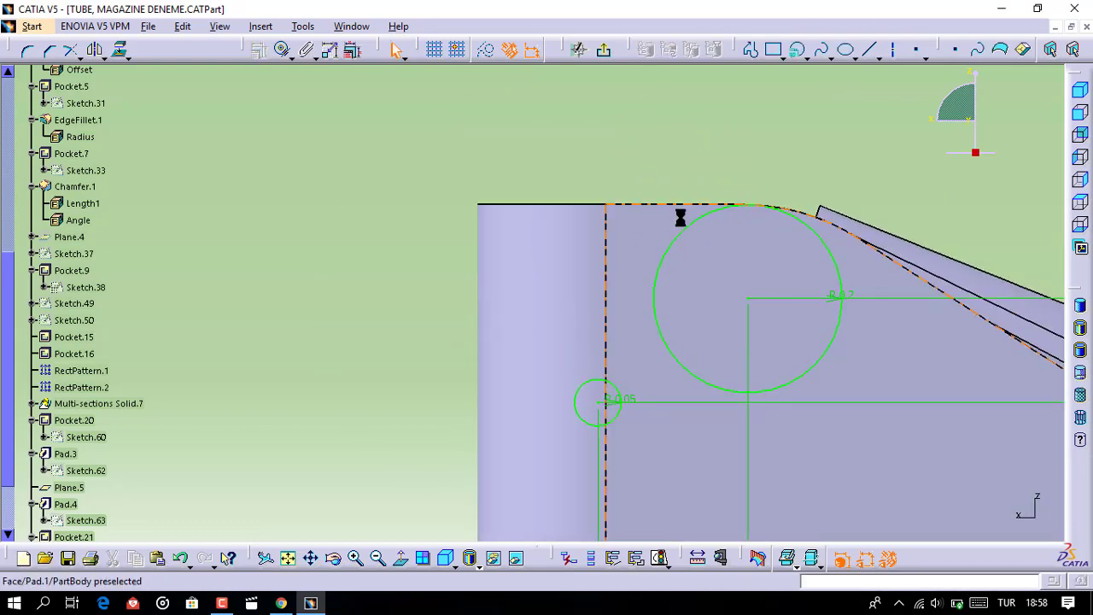
pyautogui.click(877, 54)
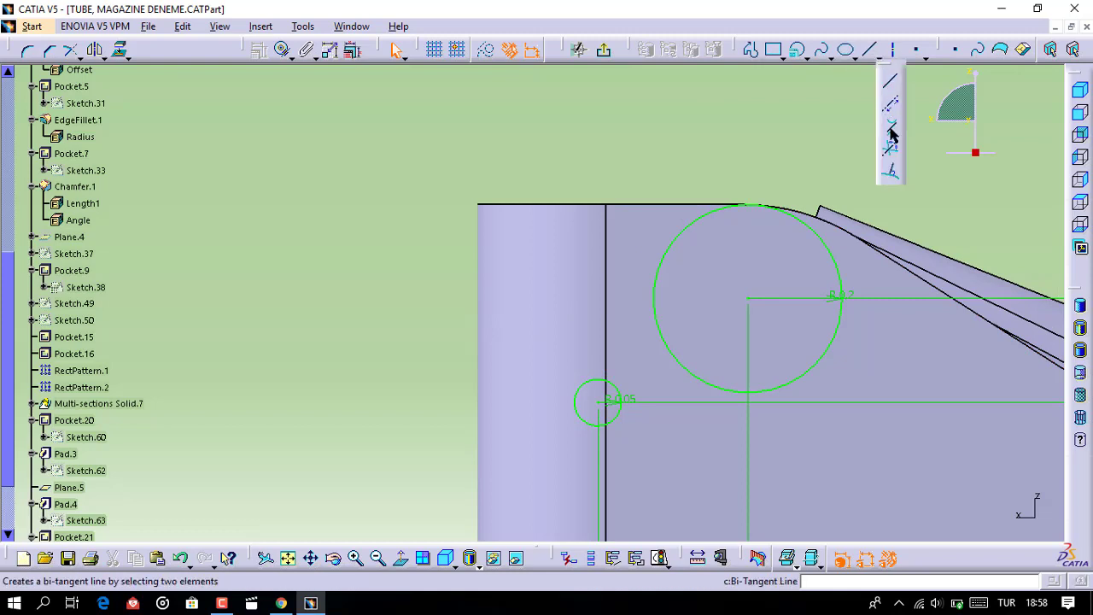
pyautogui.click(659, 265)
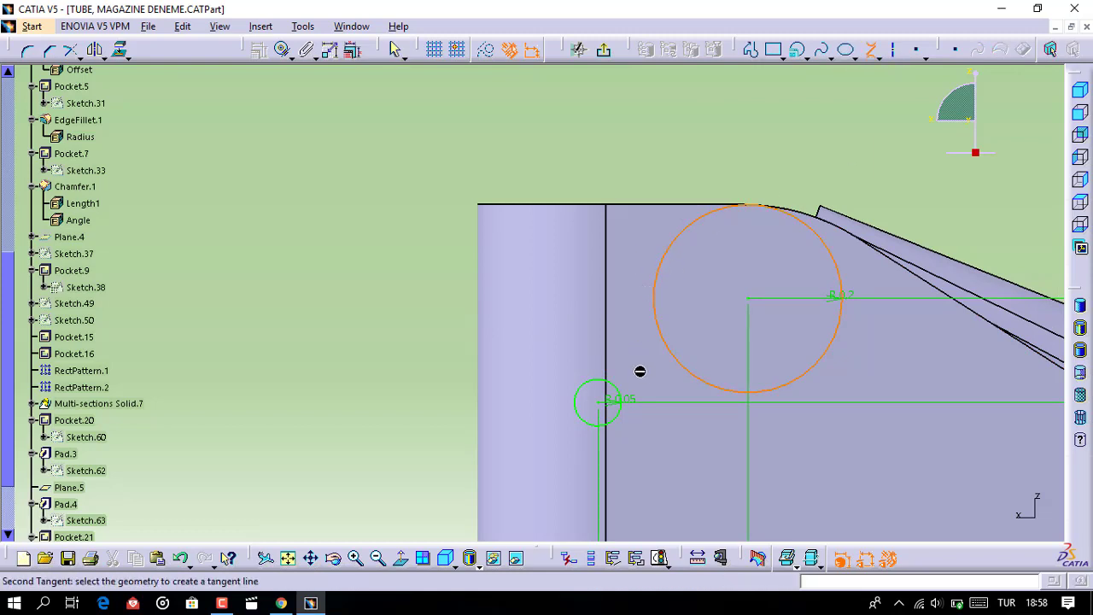
pyautogui.click(627, 411)
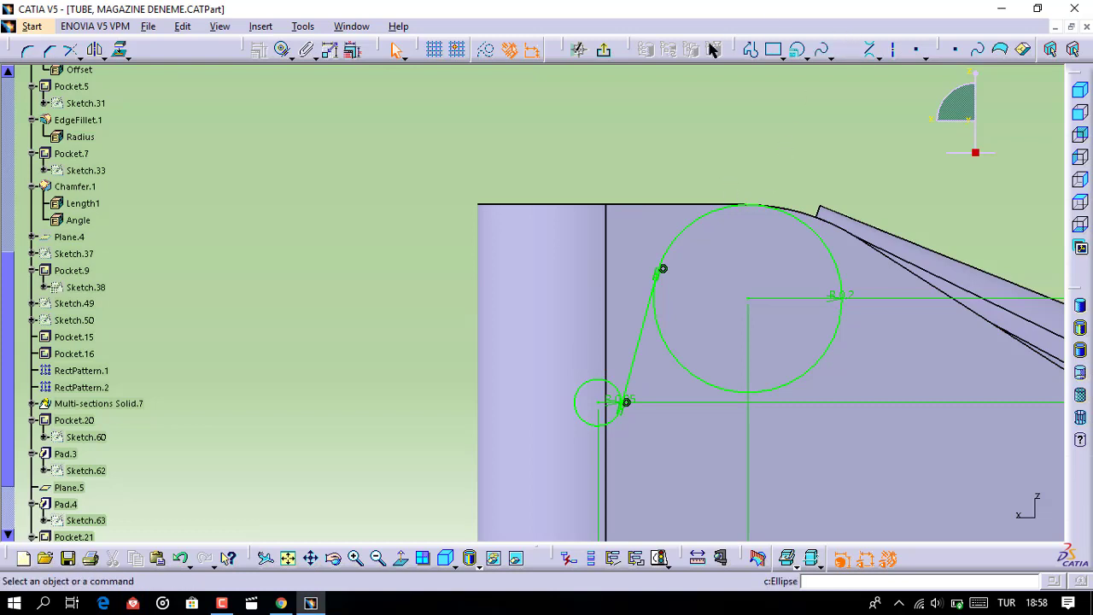
# Draw profile lines up from the large circle, across left, and down to the small circle
pyautogui.click(752, 48)
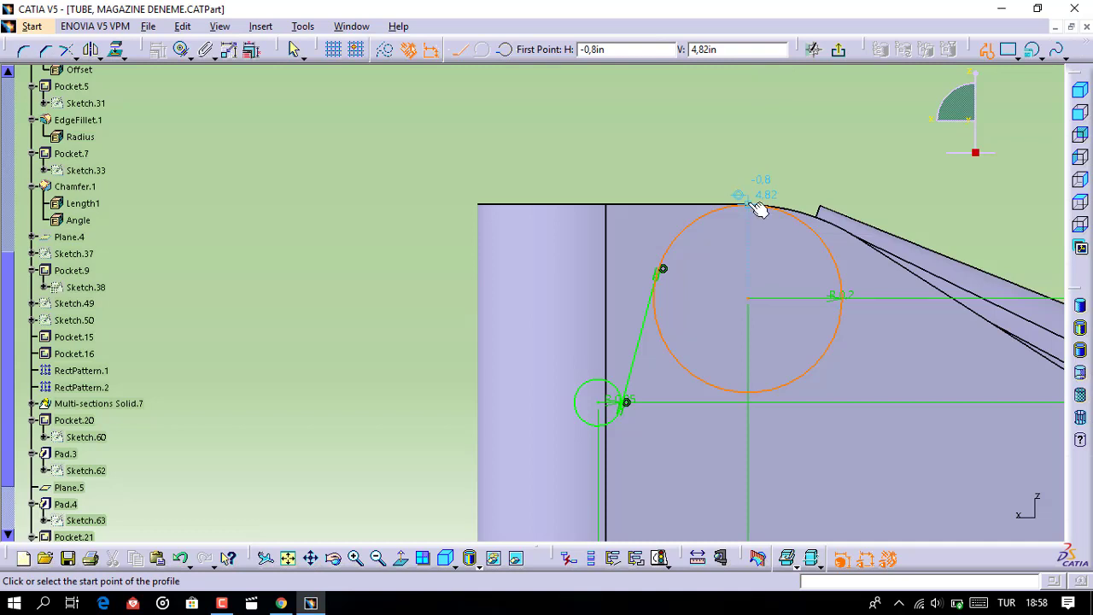
pyautogui.click(753, 201)
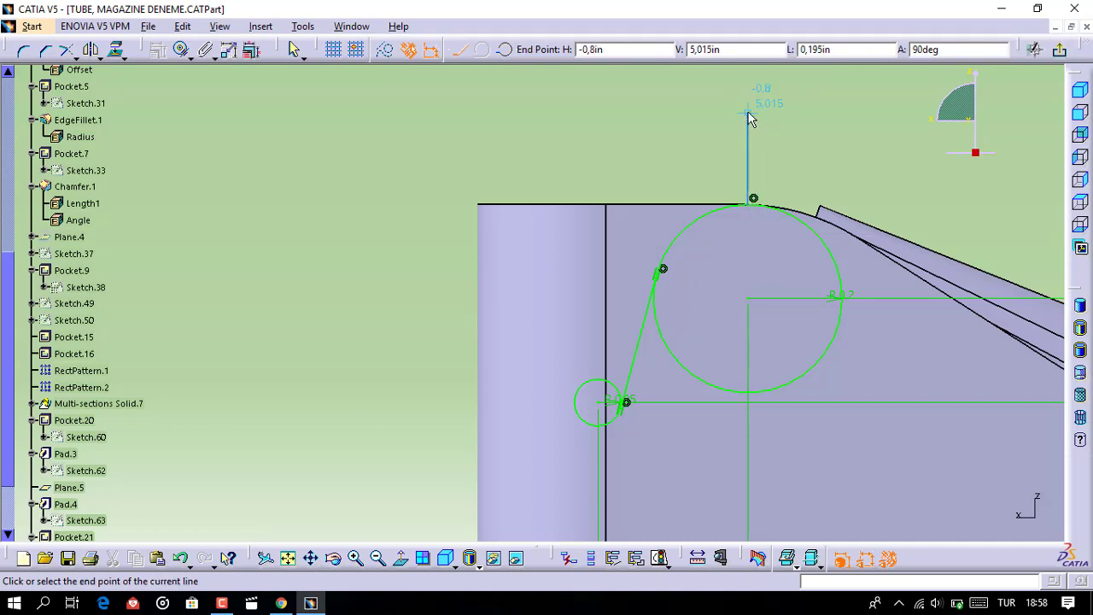
pyautogui.click(748, 113)
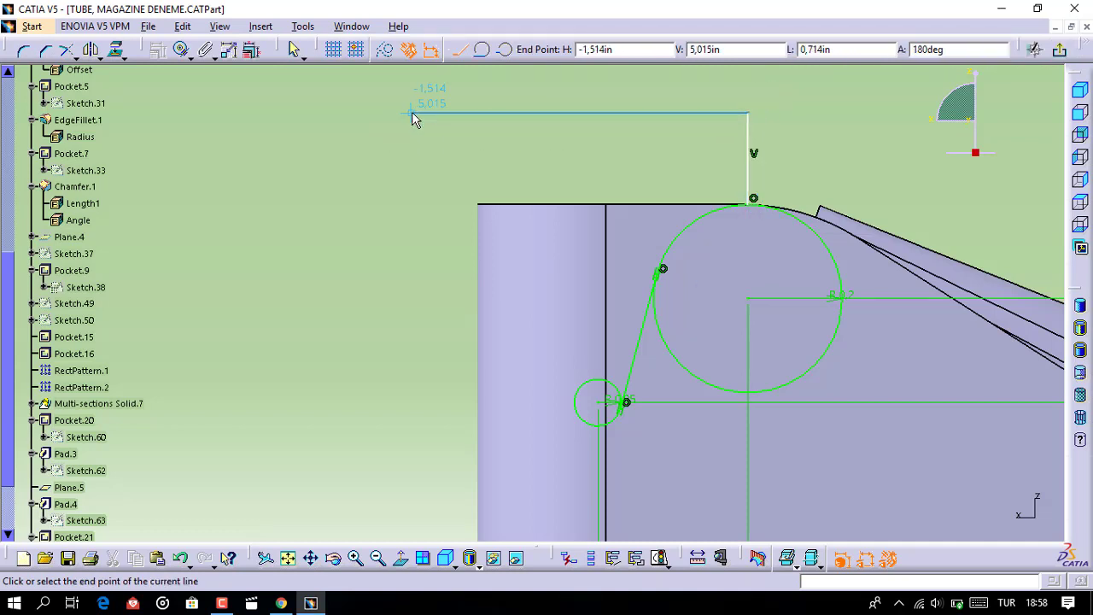
pyautogui.click(412, 116)
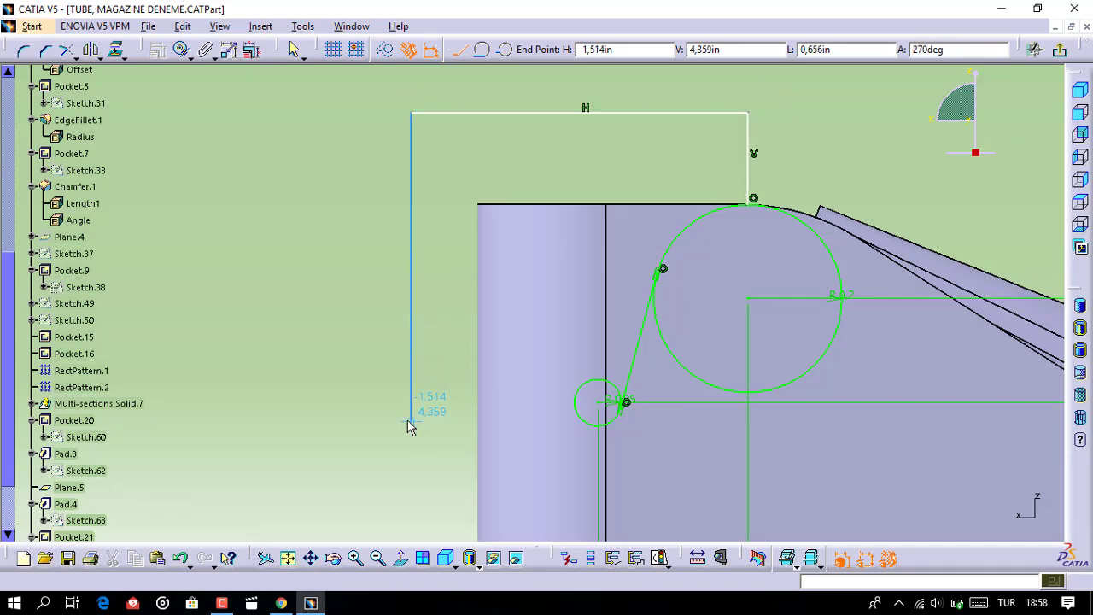
pyautogui.press('Escape')
pyautogui.click(751, 61)
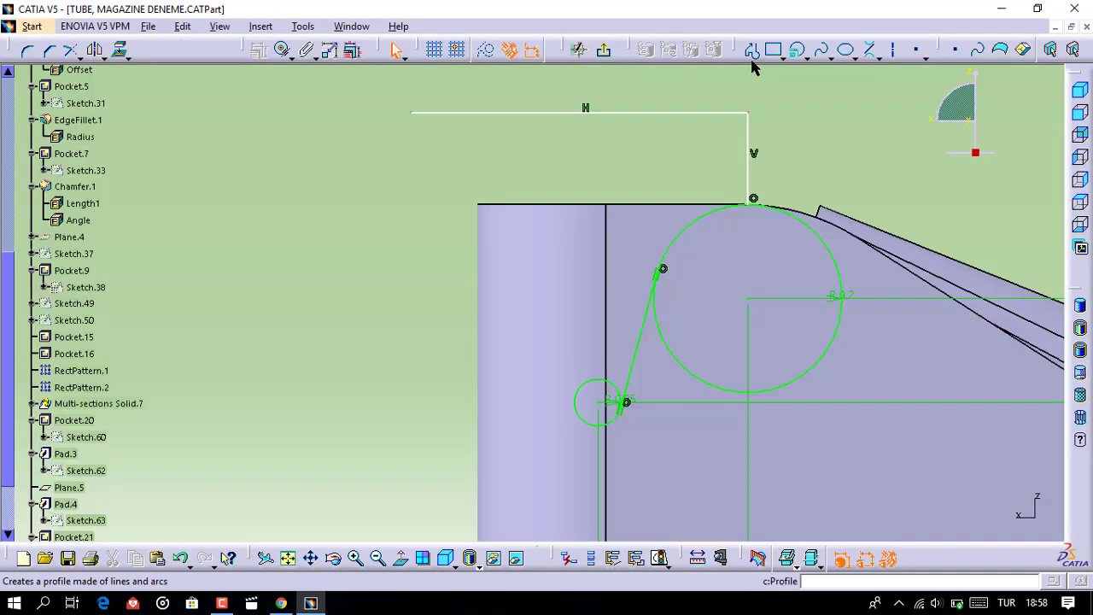
pyautogui.click(750, 52)
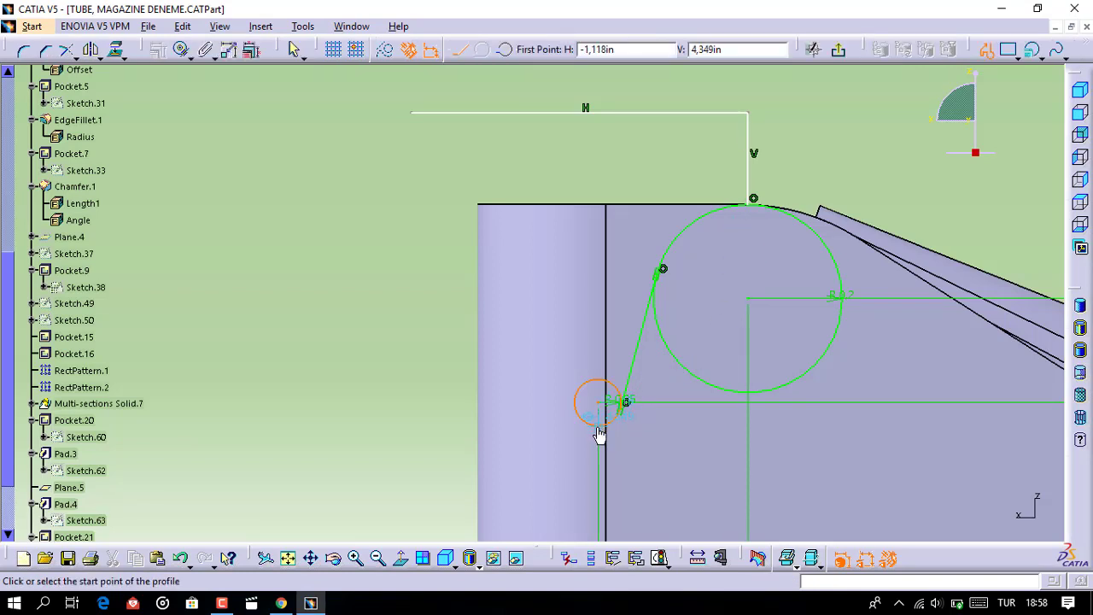
pyautogui.click(412, 426)
pyautogui.click(414, 114)
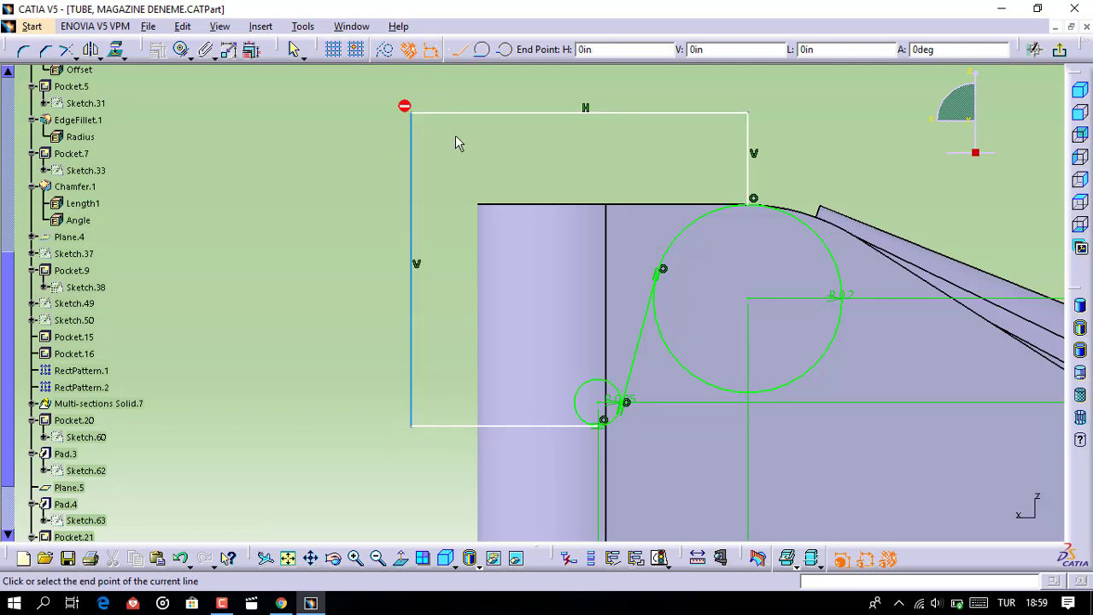
pyautogui.press('Escape')
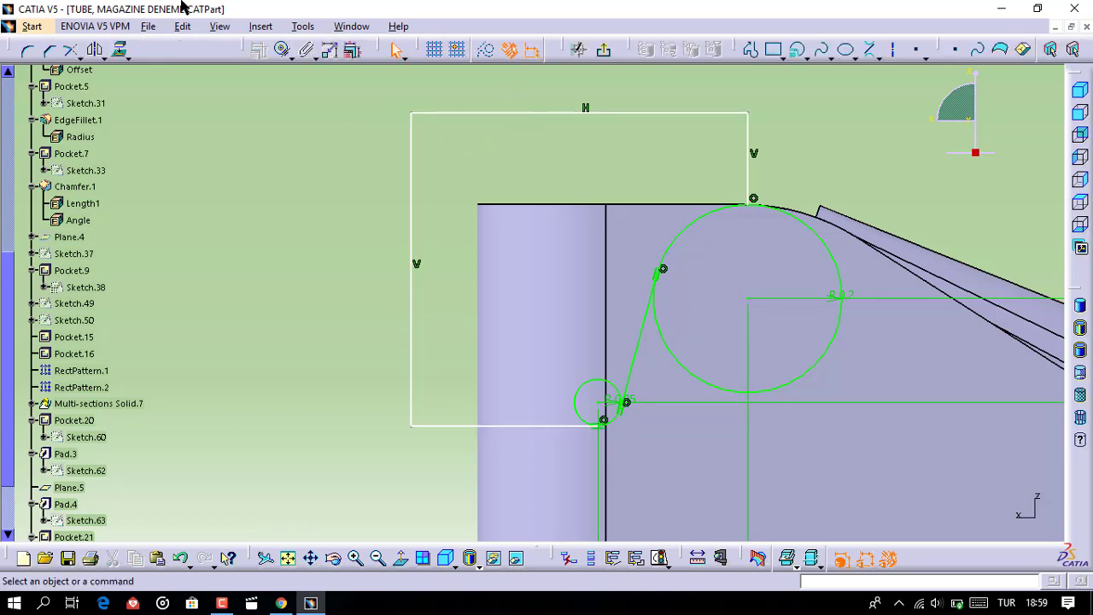
pyautogui.click(70, 52)
pyautogui.click(79, 58)
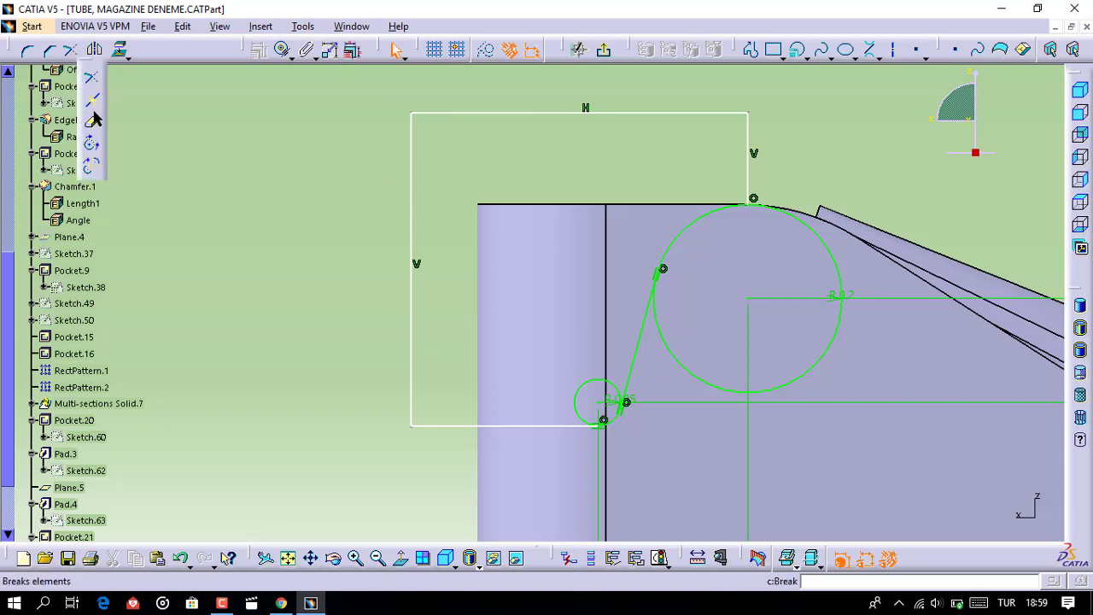
# Quick Trim the large circle down to an arc meeting the line
pyautogui.click(95, 115)
pyautogui.click(826, 268)
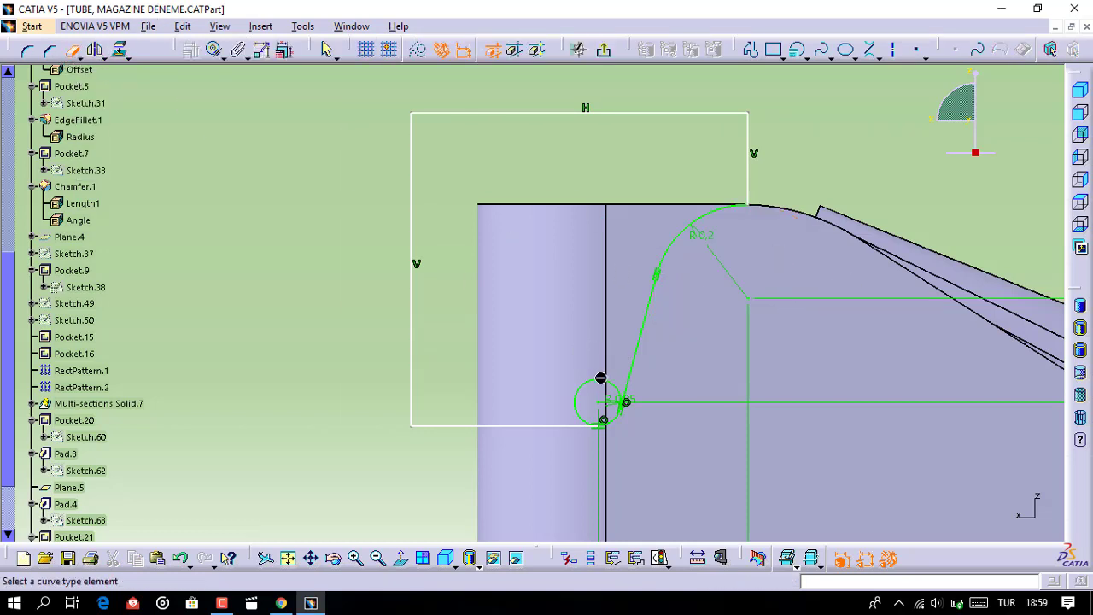
pyautogui.moveTo(395, 273)
pyautogui.keyDown('ctrl'); pyautogui.mouseDown(button='middle')
pyautogui.moveTo(422, 340)
pyautogui.moveTo(614, 359)
pyautogui.mouseUp(button='middle'); pyautogui.keyUp('ctrl')
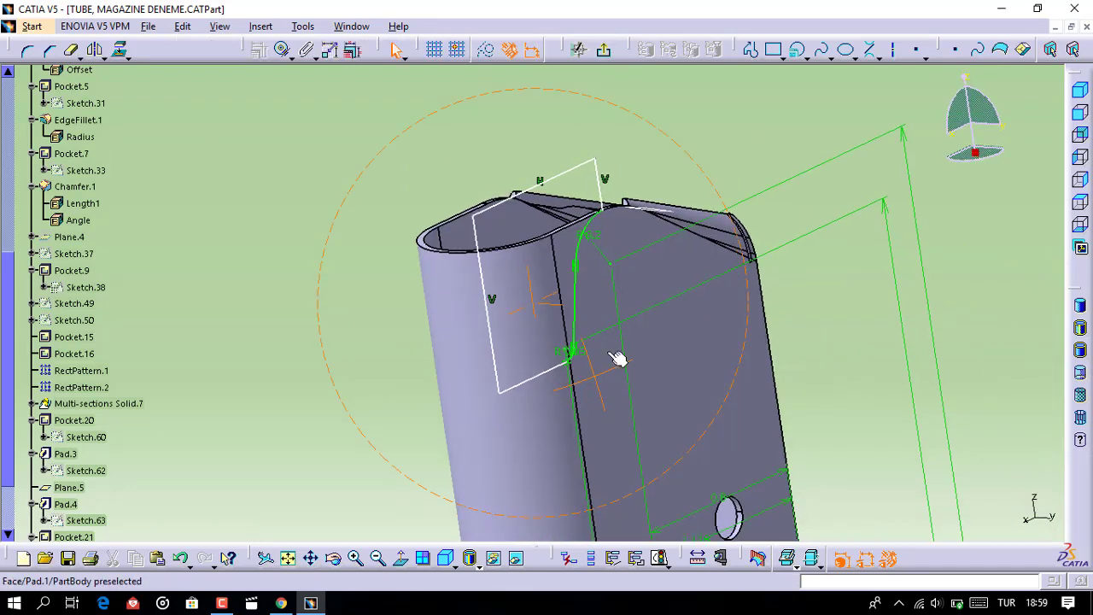
# Exit Sketch.66 and start a new sketch on the xy plane
pyautogui.click(606, 53)
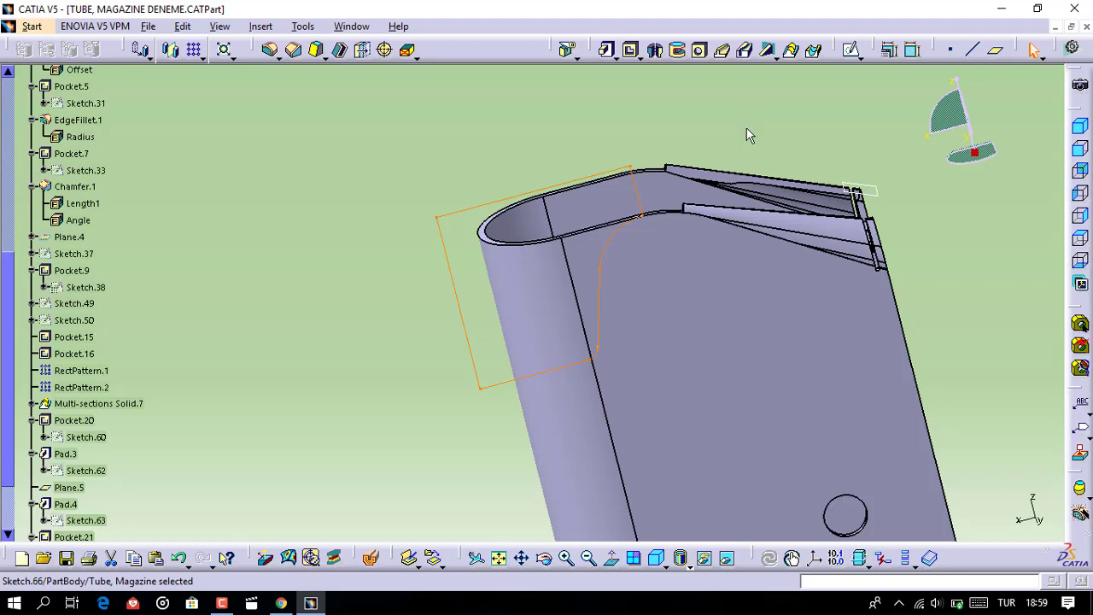
pyautogui.click(747, 129)
pyautogui.moveTo(754, 202)
pyautogui.mouseDown(button='middle')
pyautogui.moveTo(759, 236)
pyautogui.moveTo(759, 191)
pyautogui.mouseUp(button='middle')
pyautogui.click(808, 316)
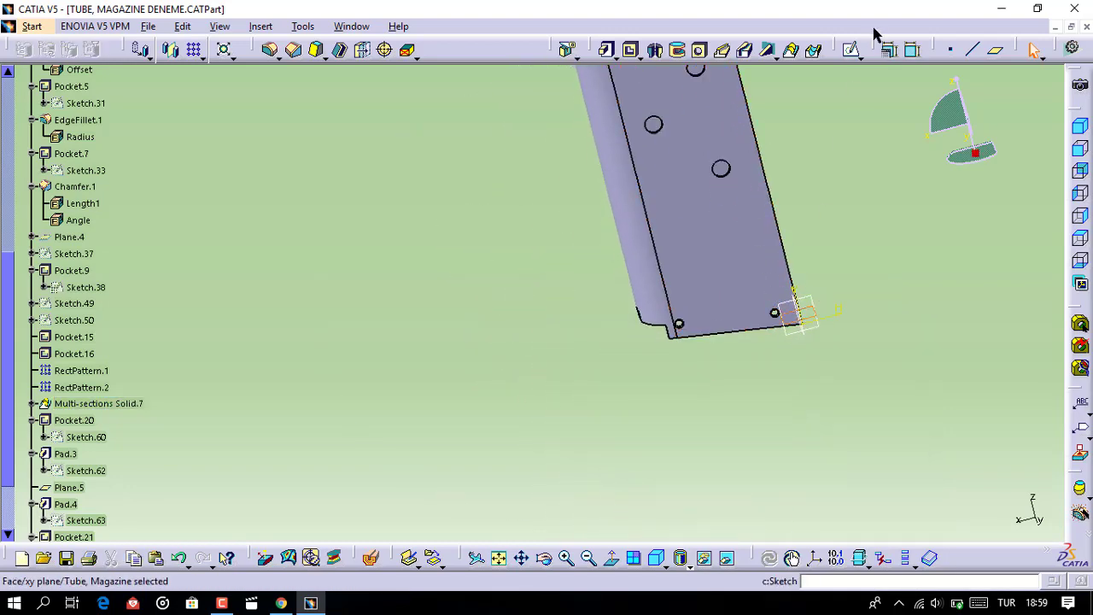
pyautogui.click(852, 52)
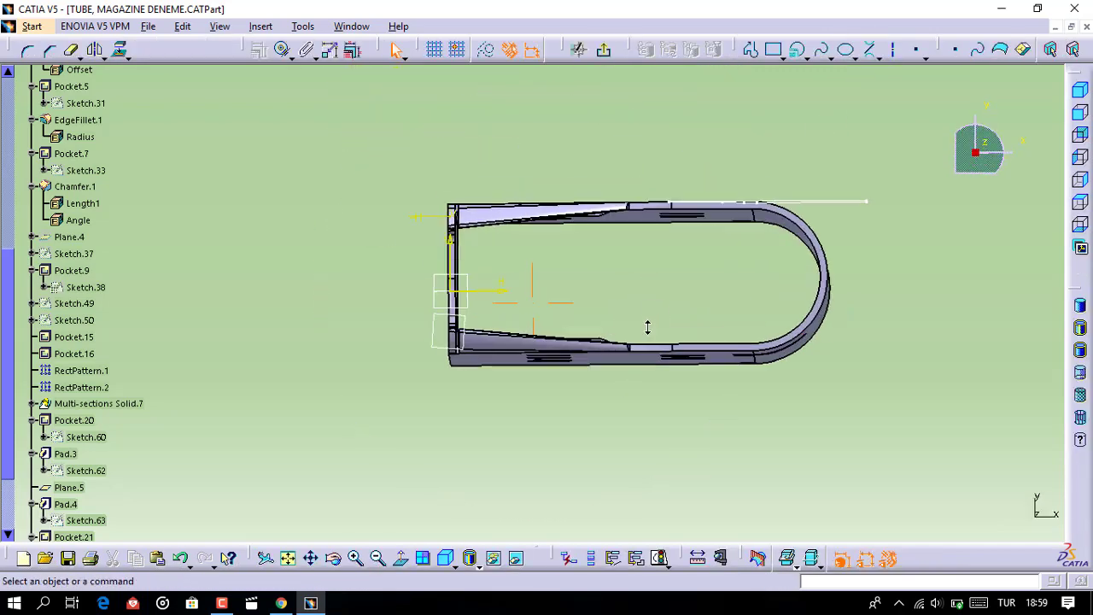
# Begin a line at H 0,271in in the xy-plane sketch, then exit to the part without drawing it
pyautogui.click(400, 557)
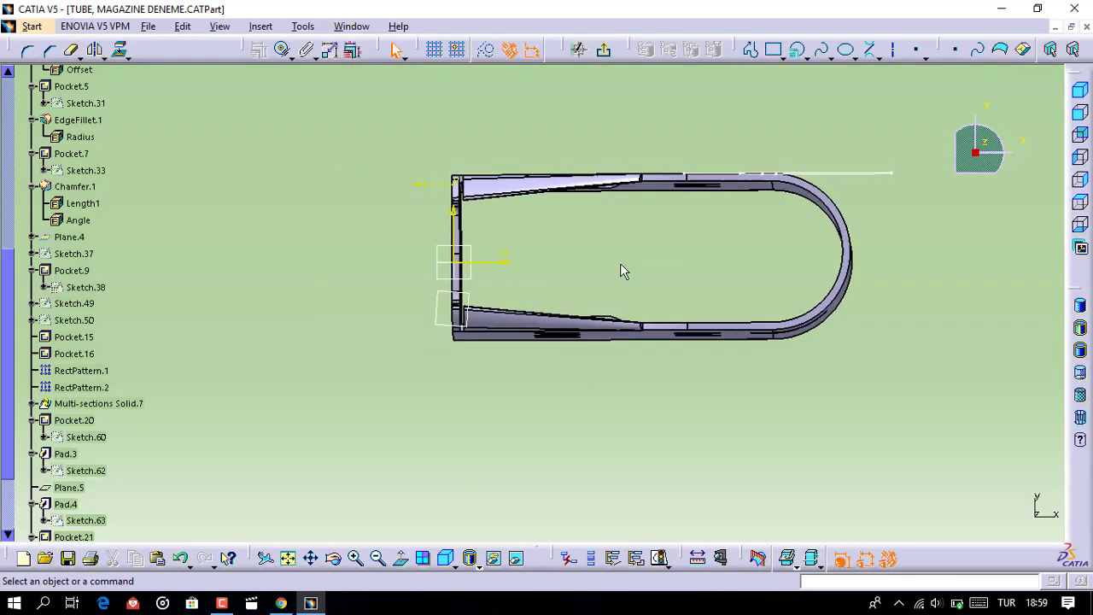
pyautogui.moveTo(574, 306); pyautogui.dragTo(541, 312, button='middle')
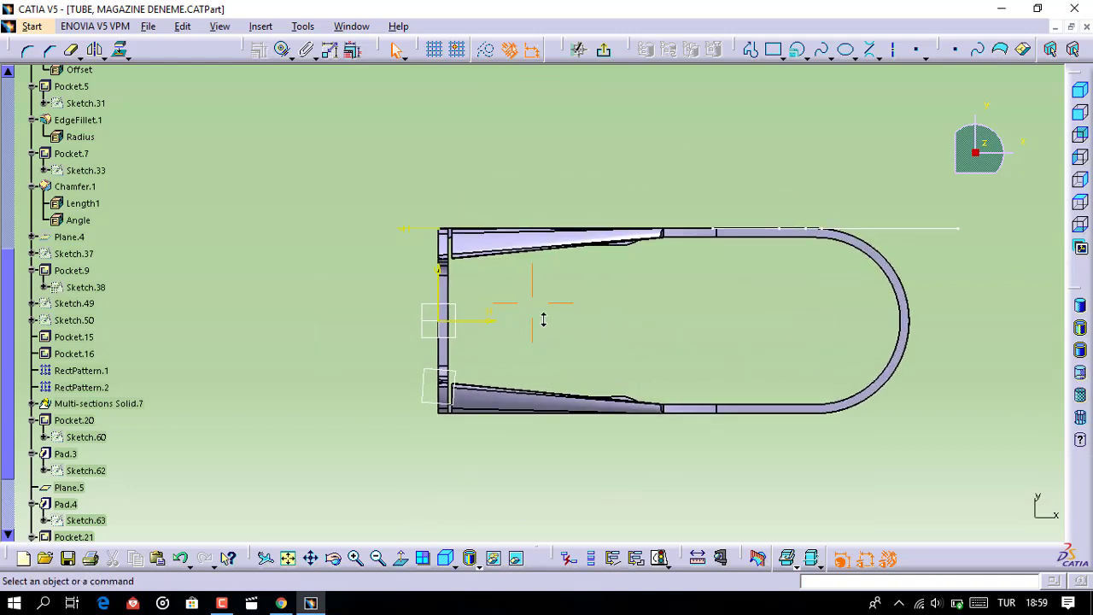
pyautogui.click(875, 53)
pyautogui.click(889, 94)
pyautogui.write('0.271')
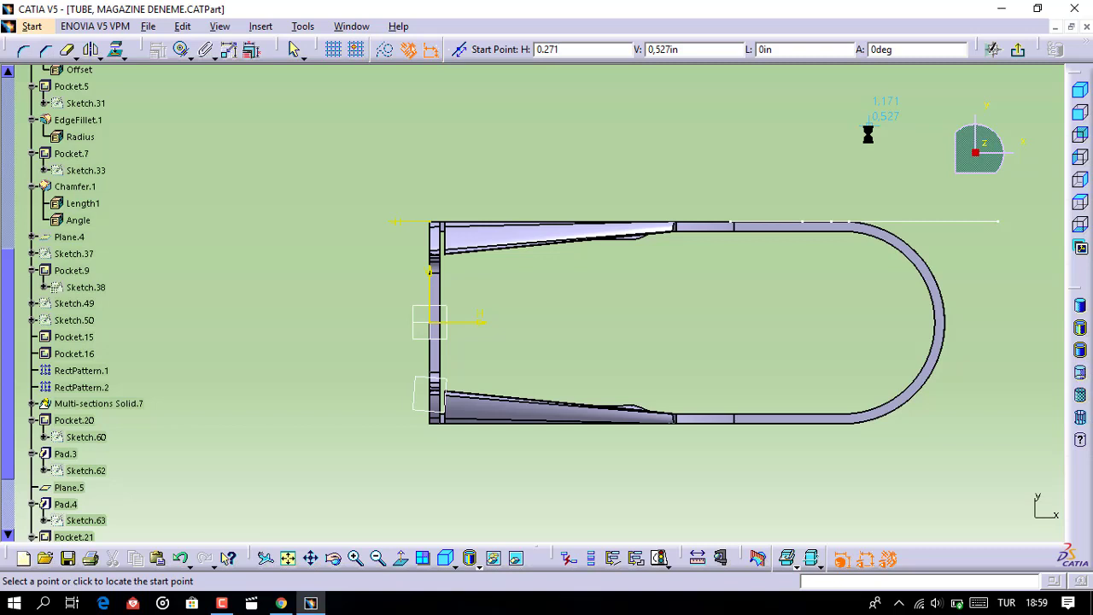
pyautogui.press('Tab')
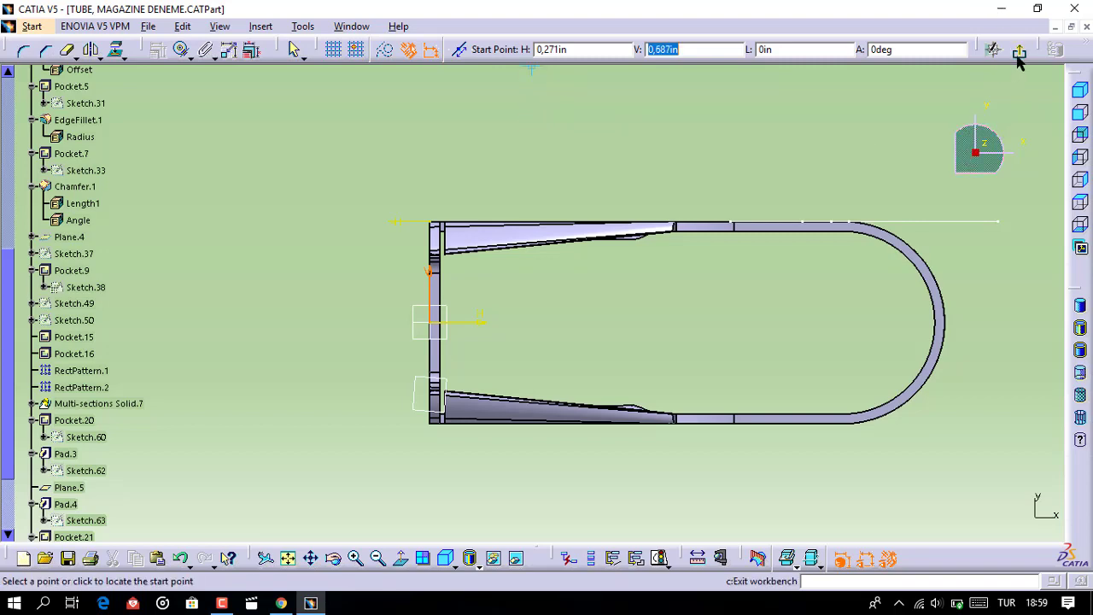
pyautogui.click(989, 47)
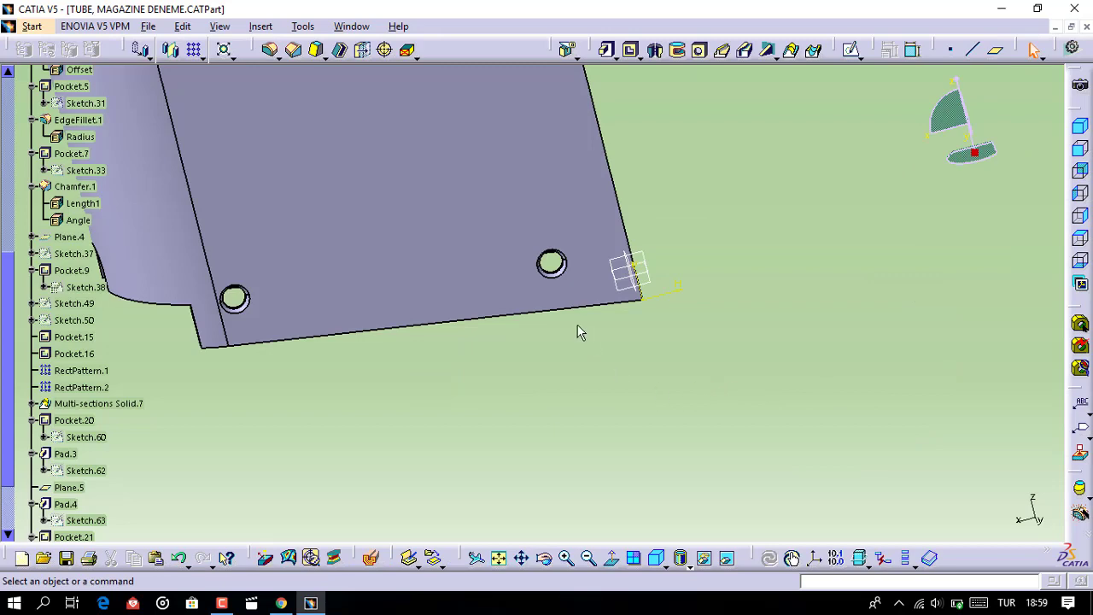
# Open a sketch on the yz plane, zoom in on the tube side, and start a line
pyautogui.moveTo(511, 382); pyautogui.dragTo(573, 282, button='middle')
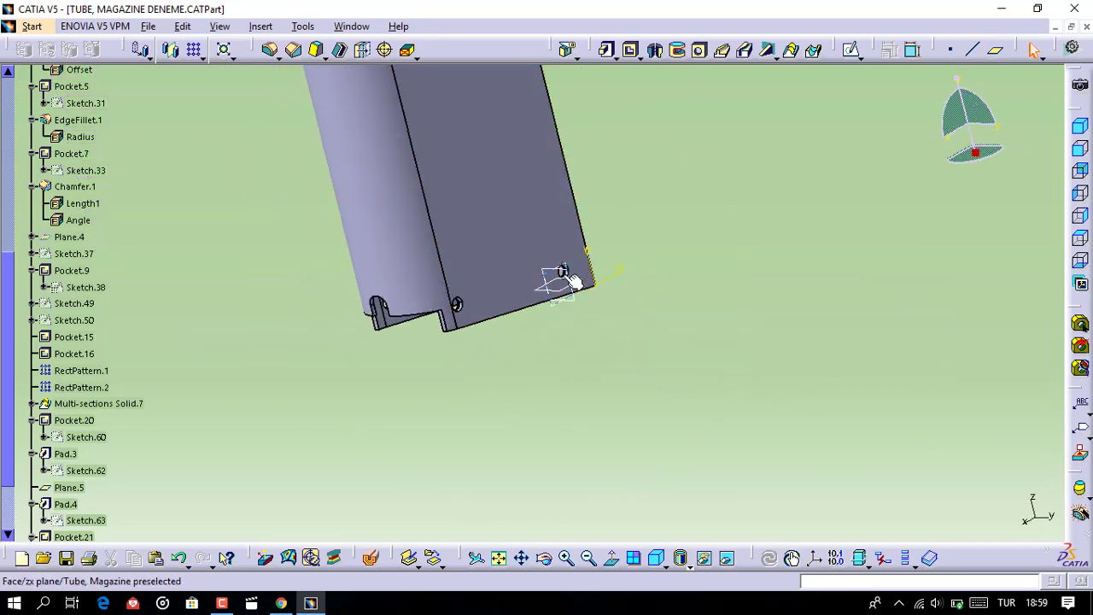
pyautogui.moveTo(617, 319); pyautogui.dragTo(580, 272, button='middle')
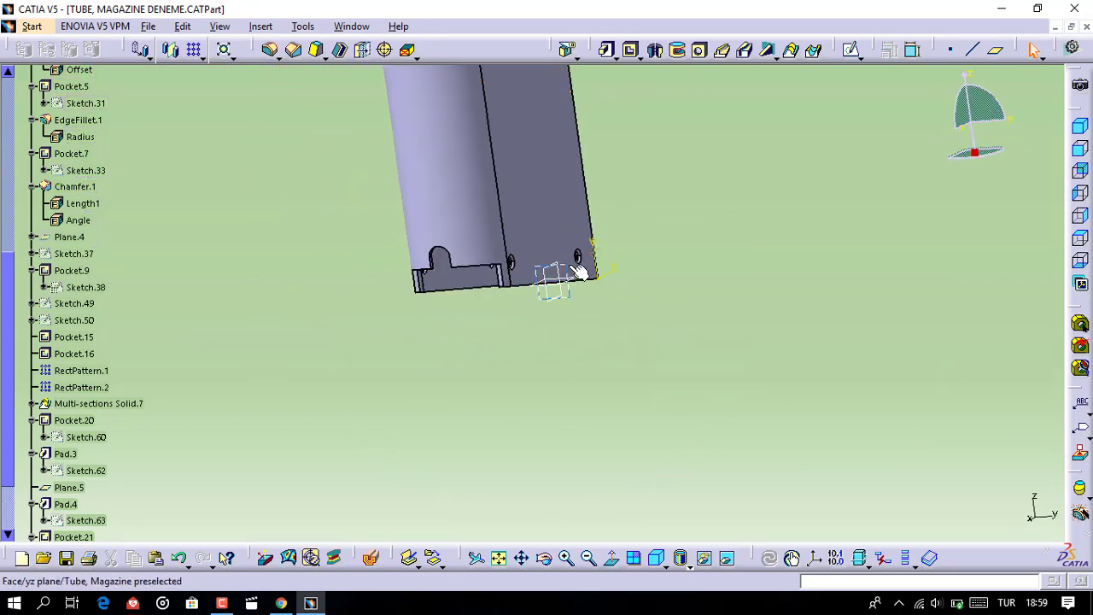
pyautogui.click(580, 272)
pyautogui.click(846, 50)
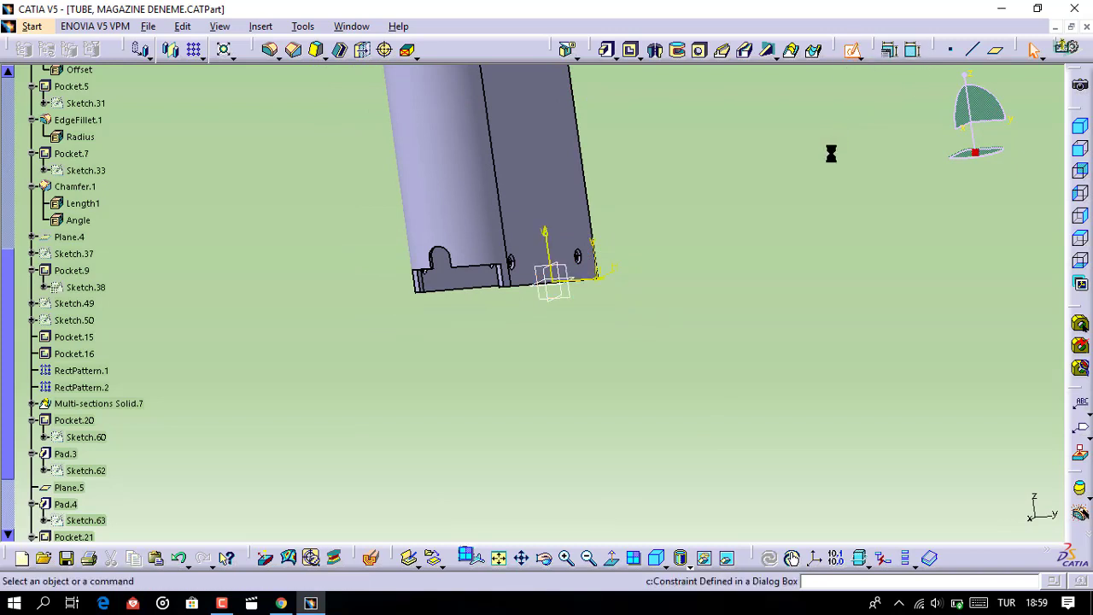
pyautogui.moveTo(651, 222)
pyautogui.mouseDown(button='middle')
pyautogui.moveTo(635, 403)
pyautogui.moveTo(683, 409)
pyautogui.moveTo(705, 273)
pyautogui.moveTo(686, 391)
pyautogui.moveTo(691, 274)
pyautogui.moveTo(654, 224)
pyautogui.moveTo(654, 325)
pyautogui.moveTo(691, 123)
pyautogui.moveTo(645, 245)
pyautogui.mouseUp(button='middle')
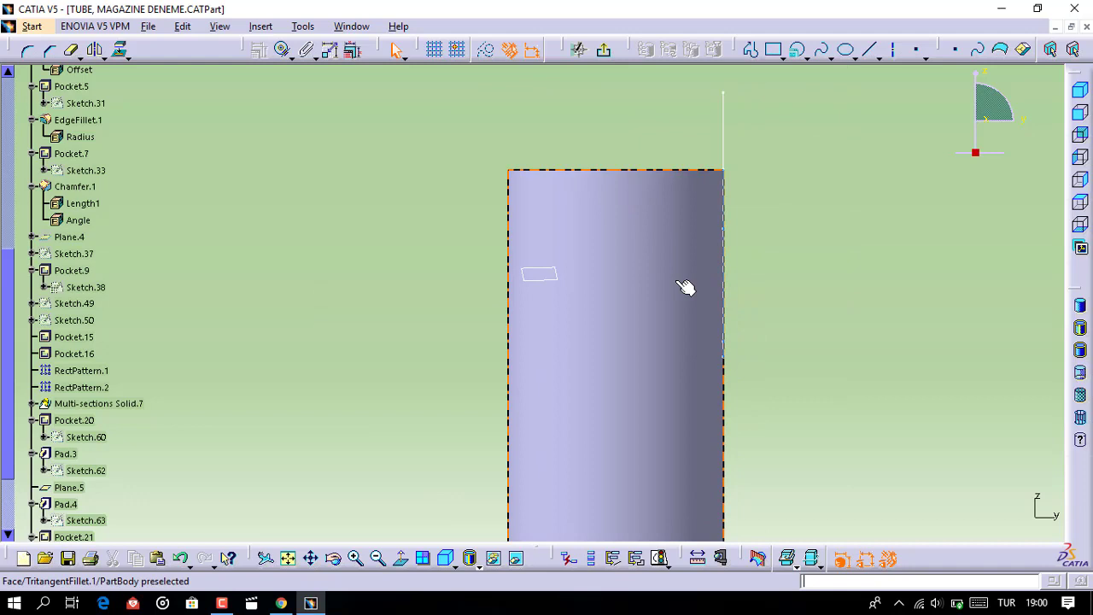
pyautogui.click(869, 48)
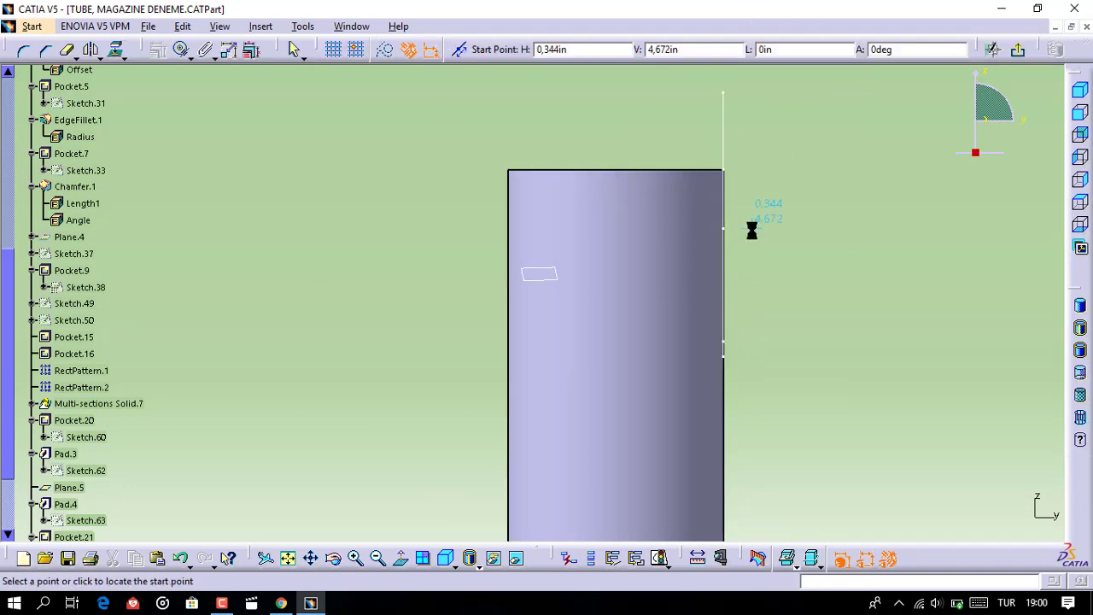
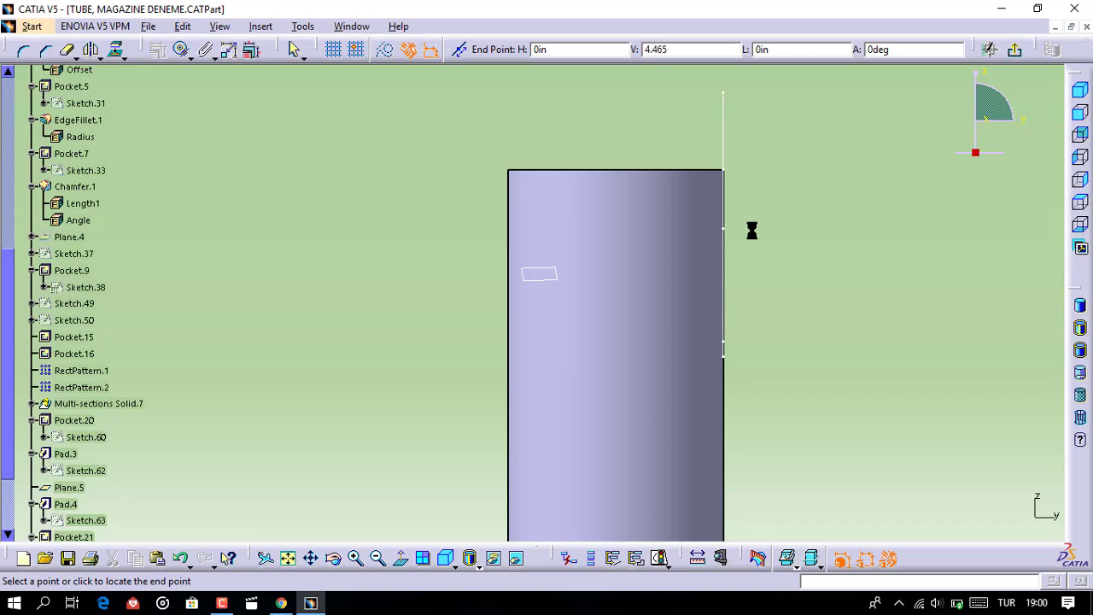
# End the sloped side line at V 4.465 in and exit the sketch
pyautogui.press('Return')
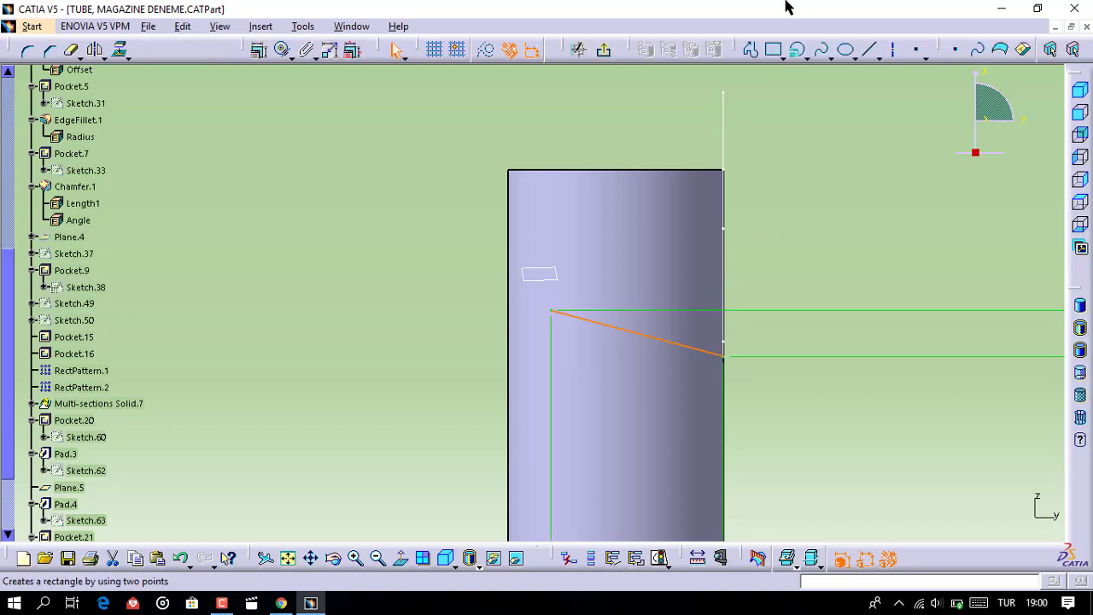
pyautogui.click(598, 48)
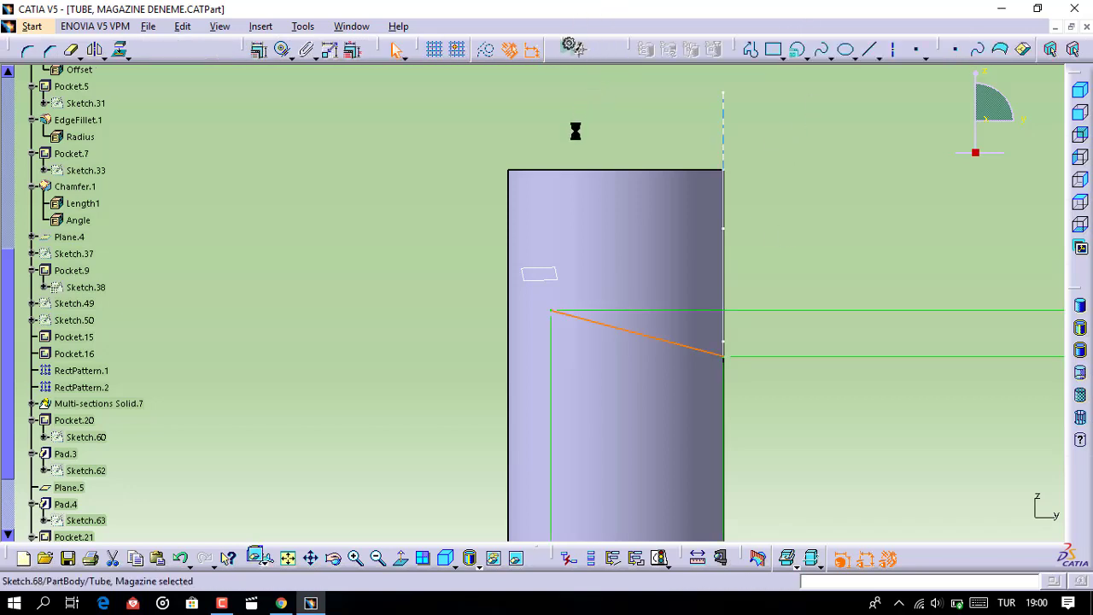
# Start a pocket with Sketch.66 as its profile and a 0.2705 in depth
pyautogui.moveTo(443, 382)
pyautogui.mouseDown(button='middle')
pyautogui.moveTo(621, 238)
pyautogui.moveTo(407, 340)
pyautogui.moveTo(613, 303)
pyautogui.moveTo(540, 365)
pyautogui.moveTo(244, 556)
pyautogui.mouseUp(button='middle')
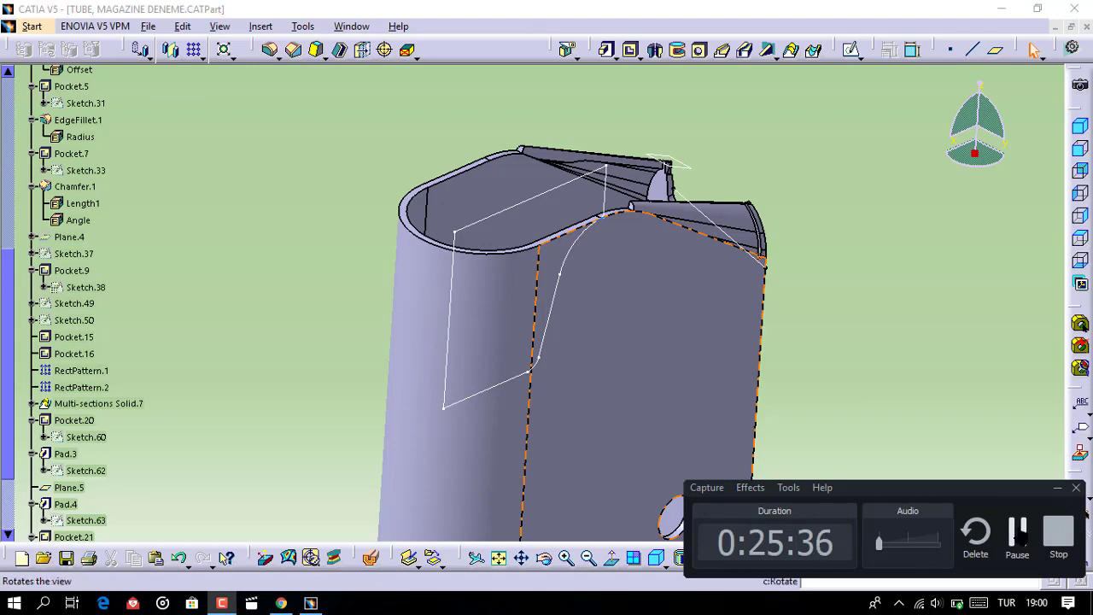
pyautogui.moveTo(525, 329)
pyautogui.mouseDown(button='middle')
pyautogui.moveTo(580, 317)
pyautogui.moveTo(559, 349)
pyautogui.mouseUp(button='middle')
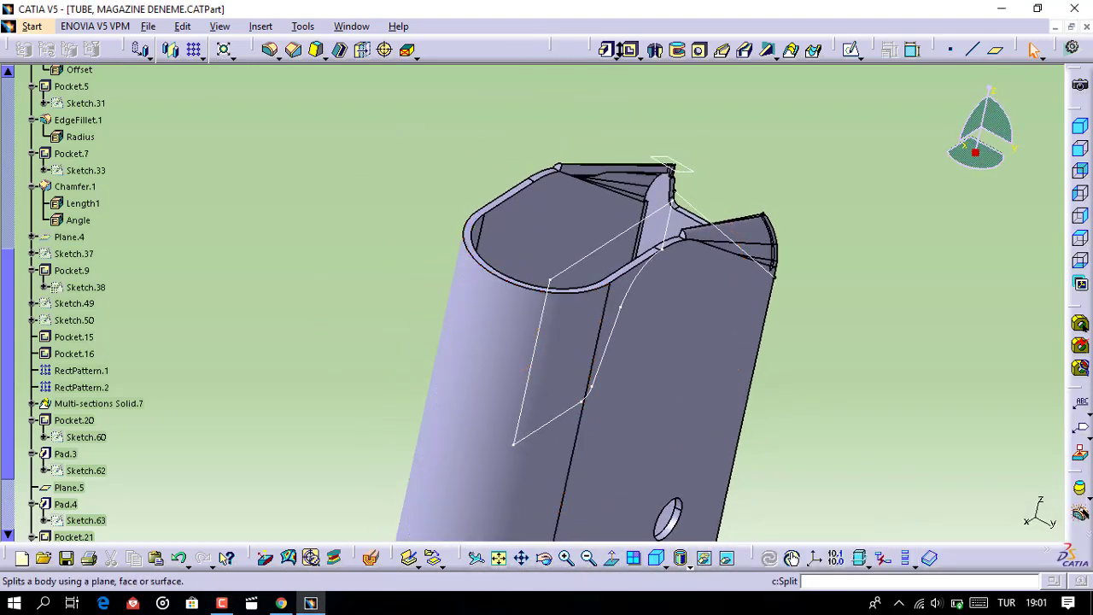
pyautogui.click(630, 49)
pyautogui.click(638, 292)
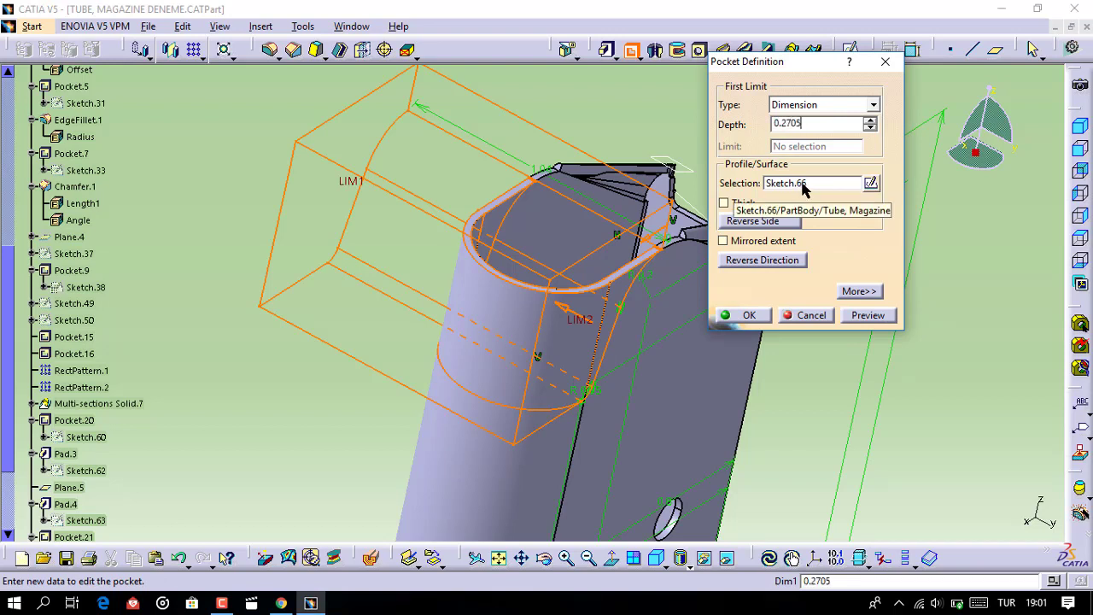
# Direct the Sketch.66 pocket along Sketch.68's edge instead of normal to the profile, opening the tube top
pyautogui.click(856, 292)
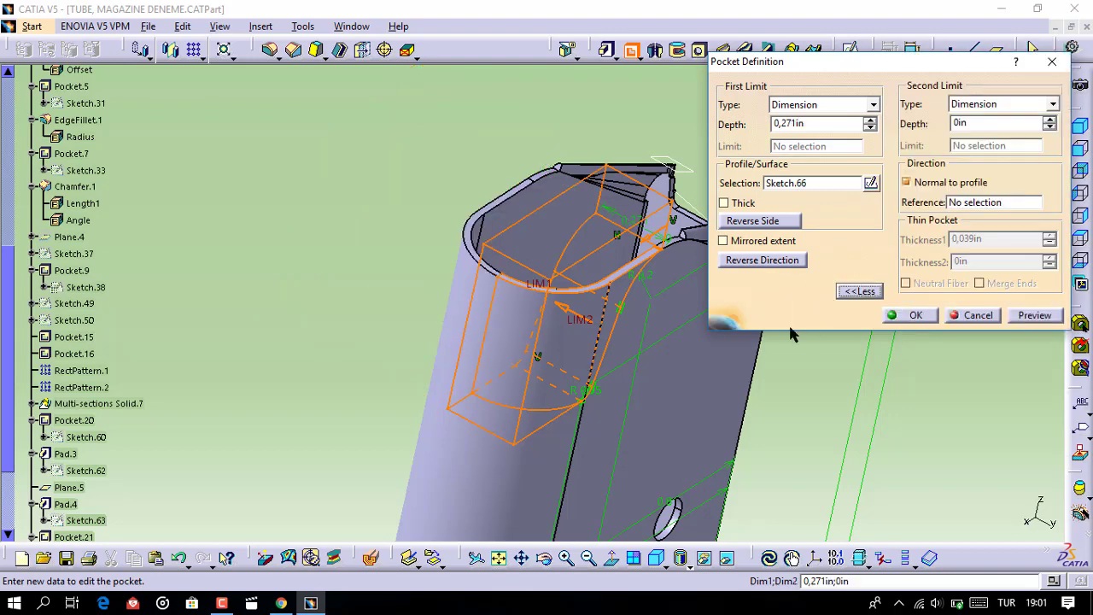
pyautogui.moveTo(726, 341); pyautogui.dragTo(645, 309, button='middle')
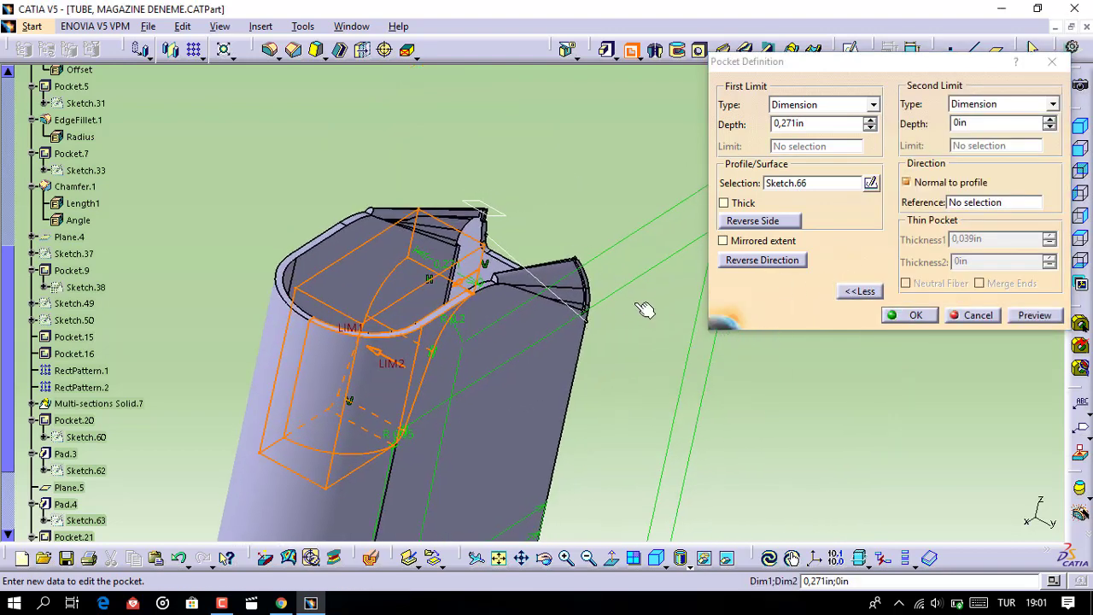
pyautogui.click(978, 205)
pyautogui.click(584, 304)
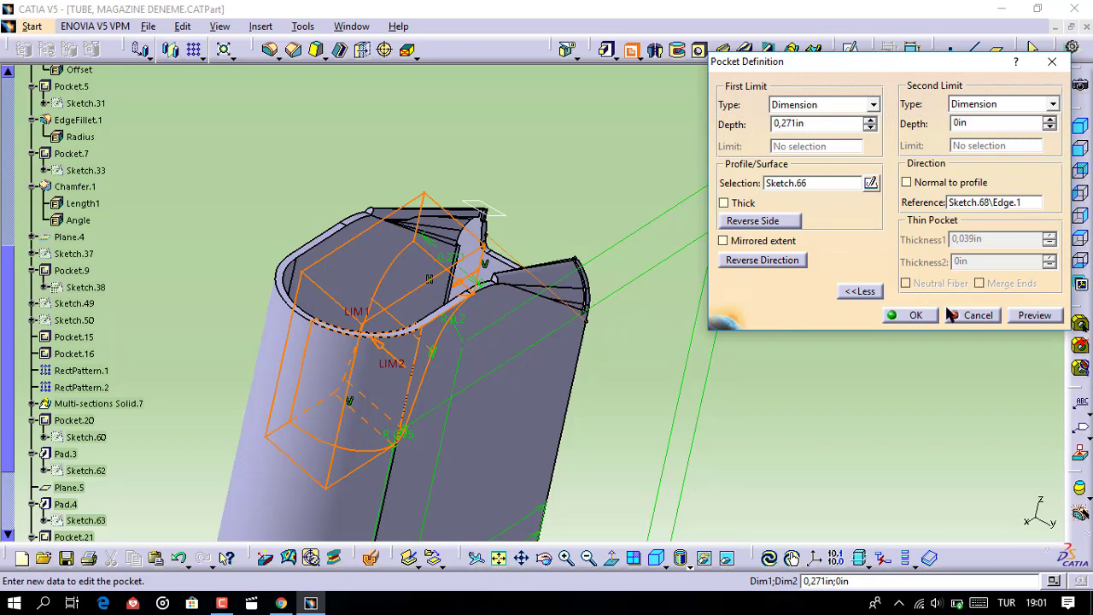
pyautogui.click(909, 315)
pyautogui.moveTo(349, 405)
pyautogui.mouseDown(button='middle')
pyautogui.moveTo(373, 335)
pyautogui.moveTo(379, 390)
pyautogui.moveTo(312, 308)
pyautogui.moveTo(581, 332)
pyautogui.moveTo(424, 431)
pyautogui.moveTo(534, 244)
pyautogui.mouseUp(button='middle')
# Hide the leftover edge and the small sketch near the tube top, then inspect the notch
pyautogui.rightClick(536, 244)
pyautogui.click(577, 298)
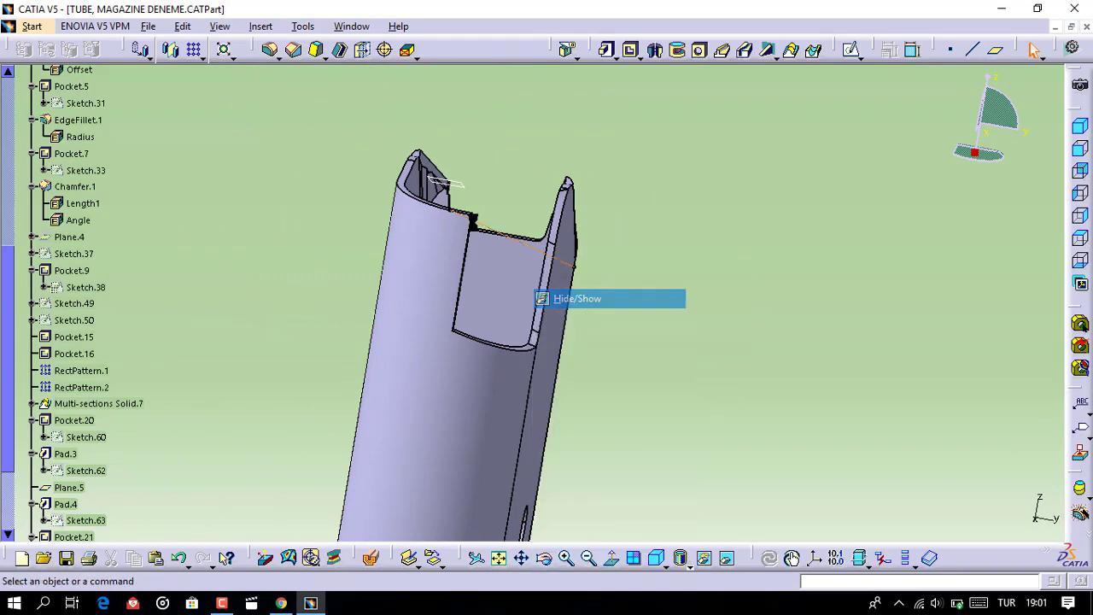
pyautogui.rightClick(459, 186)
pyautogui.click(520, 232)
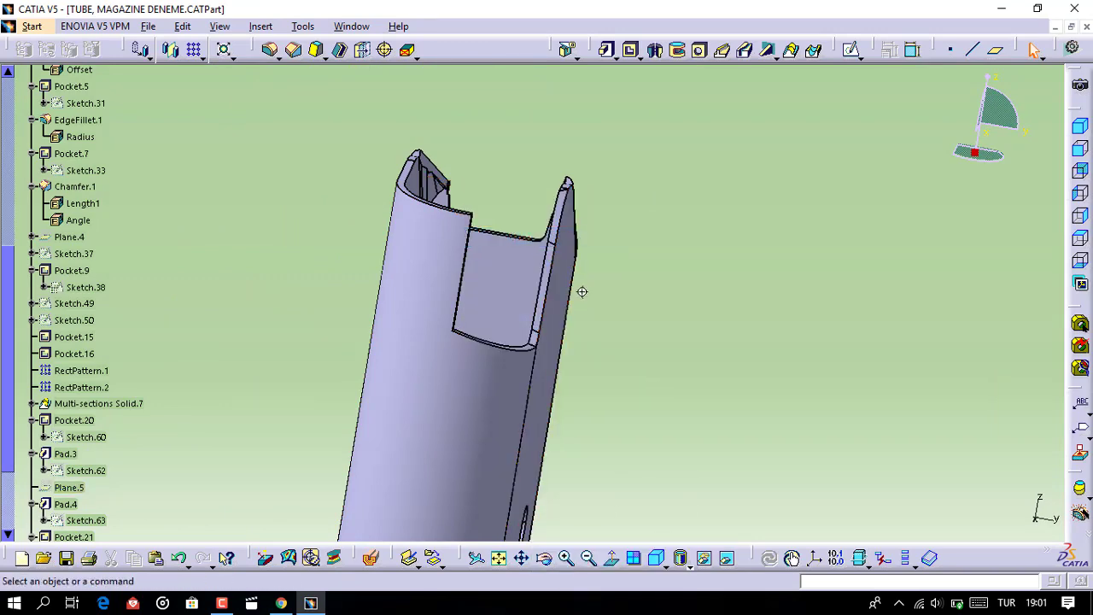
pyautogui.moveTo(581, 291)
pyautogui.mouseDown(button='middle')
pyautogui.moveTo(532, 268)
pyautogui.moveTo(525, 280)
pyautogui.mouseUp(button='middle')
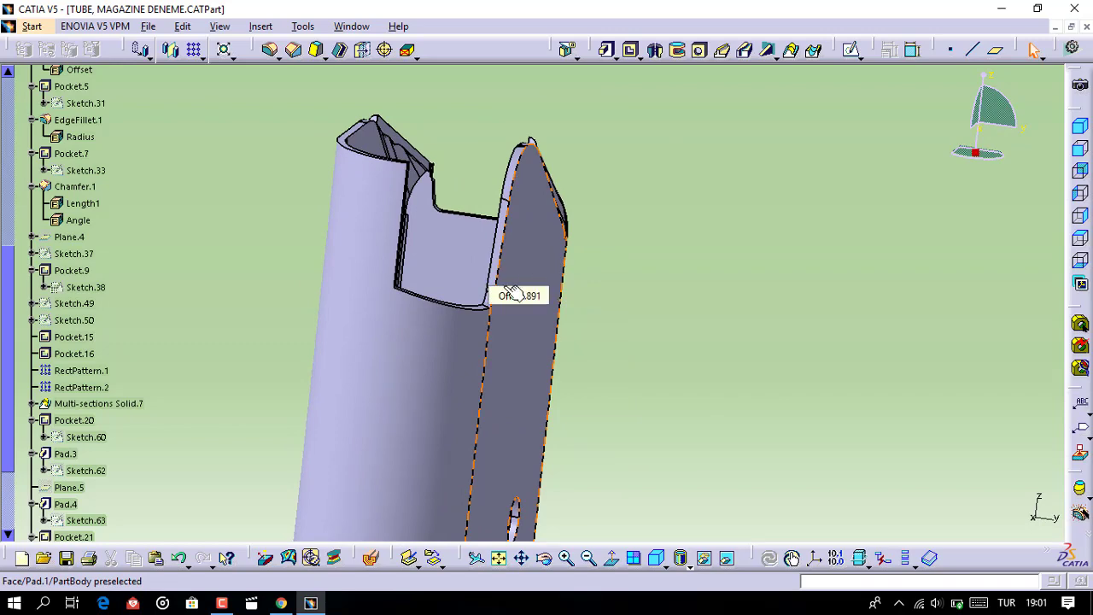
pyautogui.moveTo(512, 293)
pyautogui.mouseDown(button='middle')
pyautogui.moveTo(504, 342)
pyautogui.moveTo(459, 384)
pyautogui.moveTo(558, 341)
pyautogui.moveTo(549, 327)
pyautogui.mouseUp(button='middle')
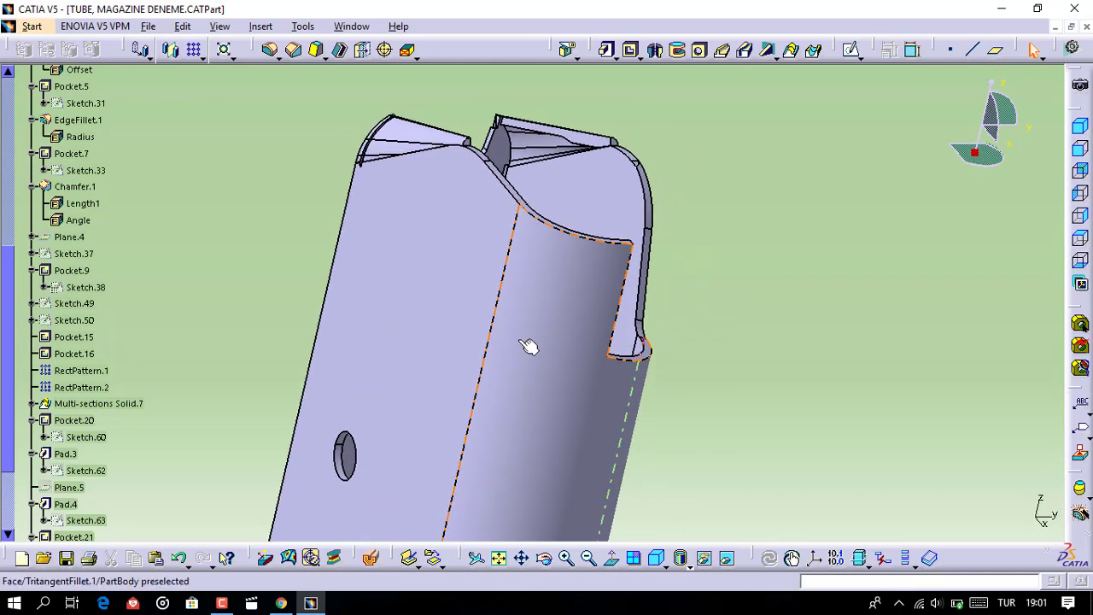
pyautogui.moveTo(531, 339)
pyautogui.mouseDown(button='middle')
pyautogui.moveTo(515, 293)
pyautogui.moveTo(534, 318)
pyautogui.moveTo(661, 400)
pyautogui.mouseUp(button='middle')
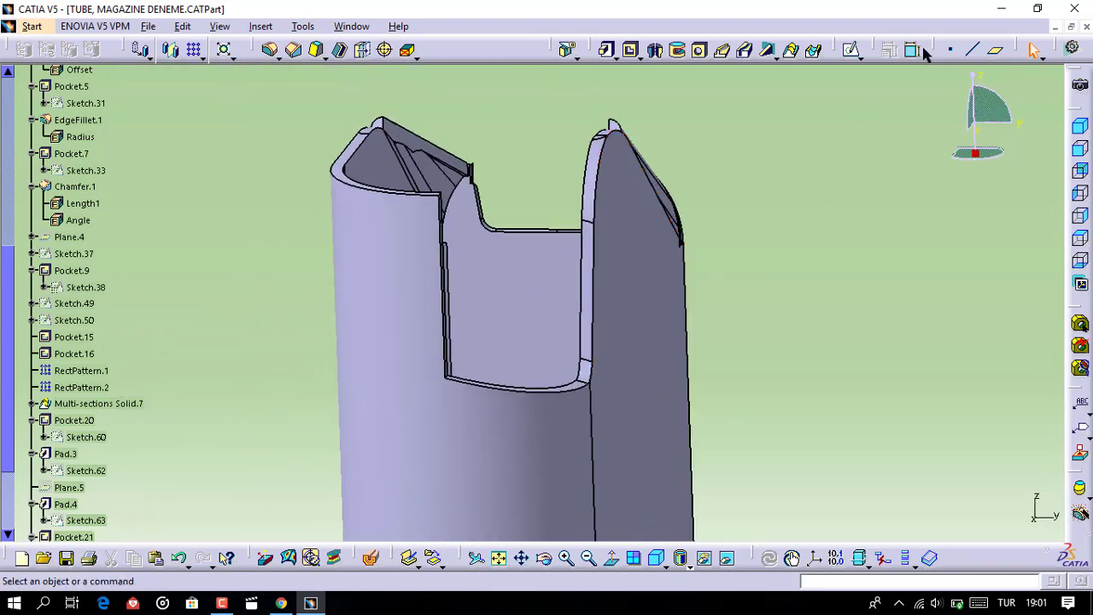
# Create Plane.6 normal to the Pocket.23 edge, passing through its corner vertex
pyautogui.click(994, 50)
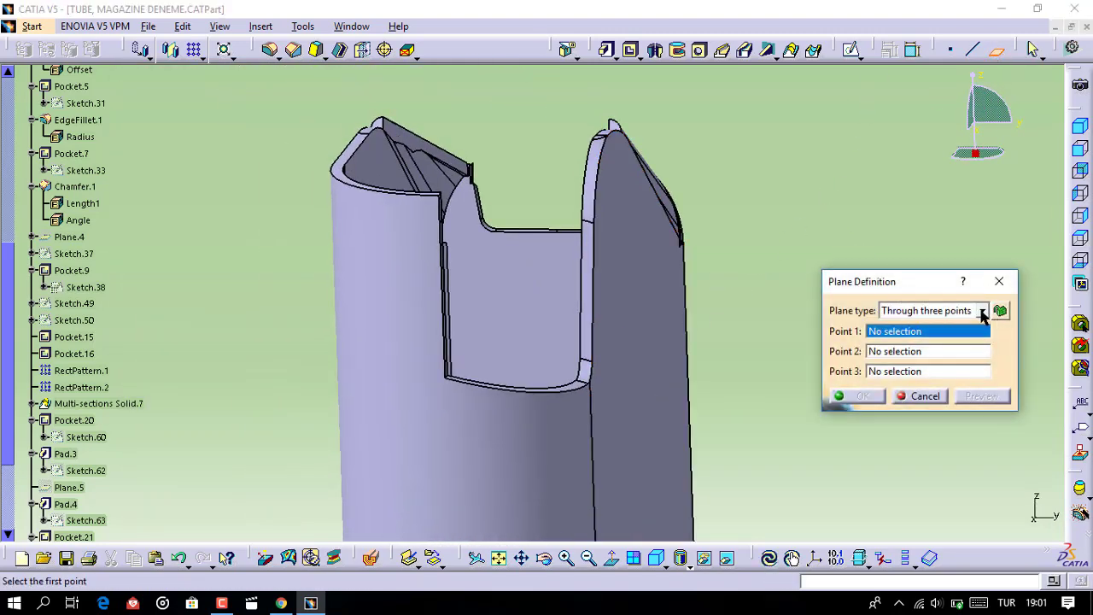
pyautogui.click(983, 312)
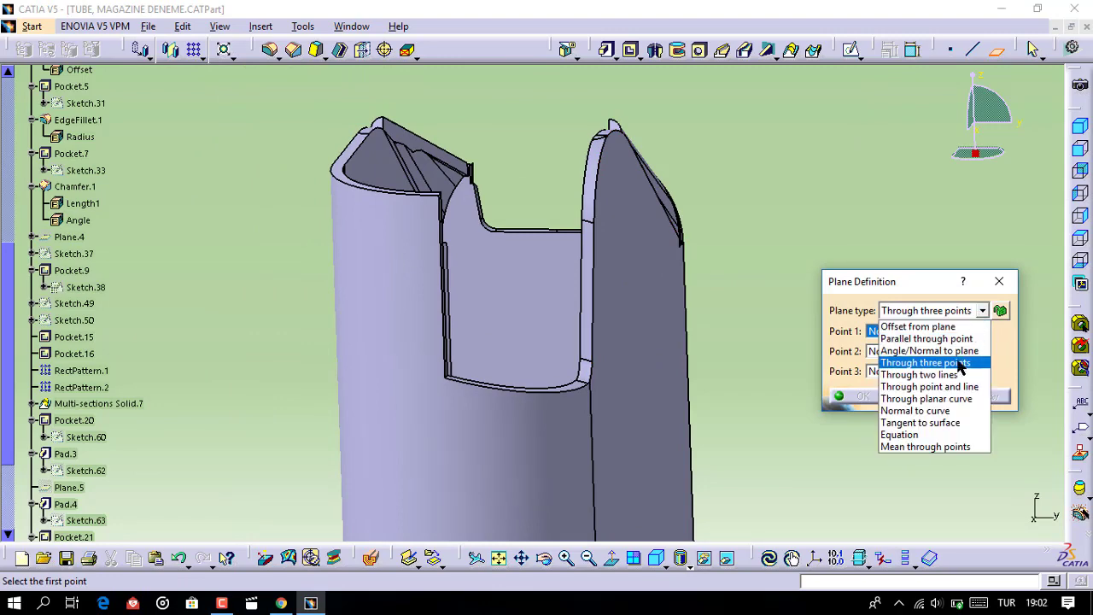
pyautogui.click(939, 399)
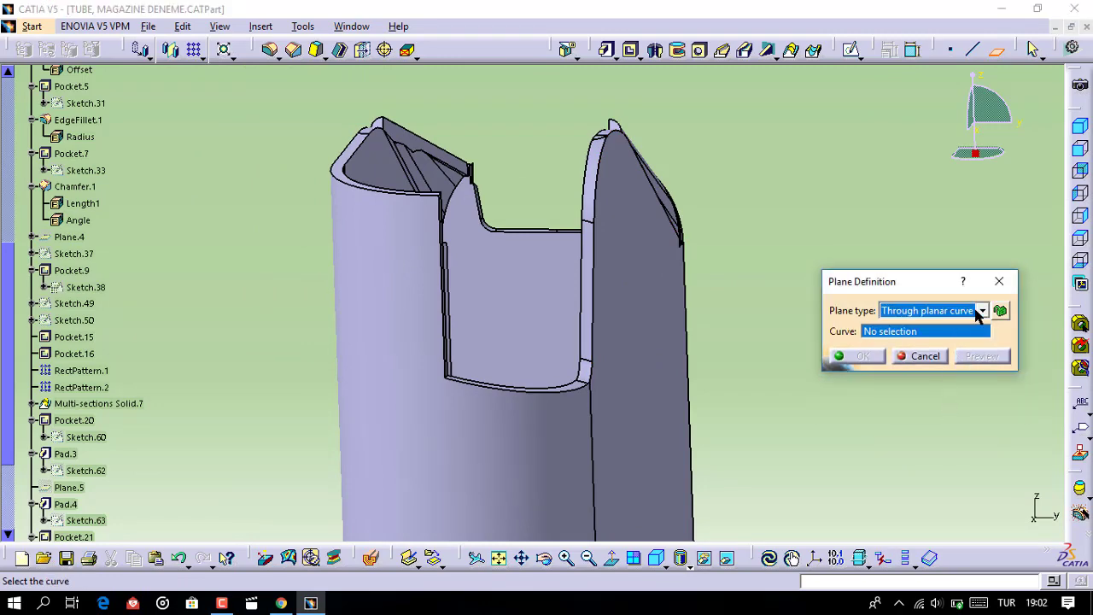
pyautogui.click(978, 312)
pyautogui.click(931, 419)
pyautogui.moveTo(383, 480); pyautogui.dragTo(500, 481, button='middle')
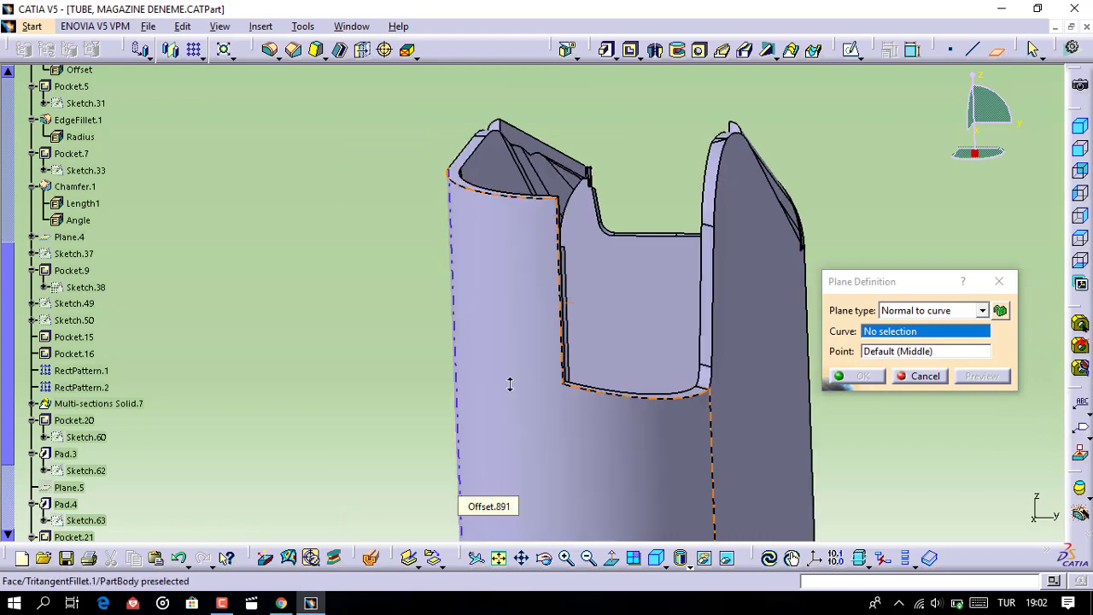
pyautogui.moveTo(510, 384); pyautogui.dragTo(475, 66, button='middle')
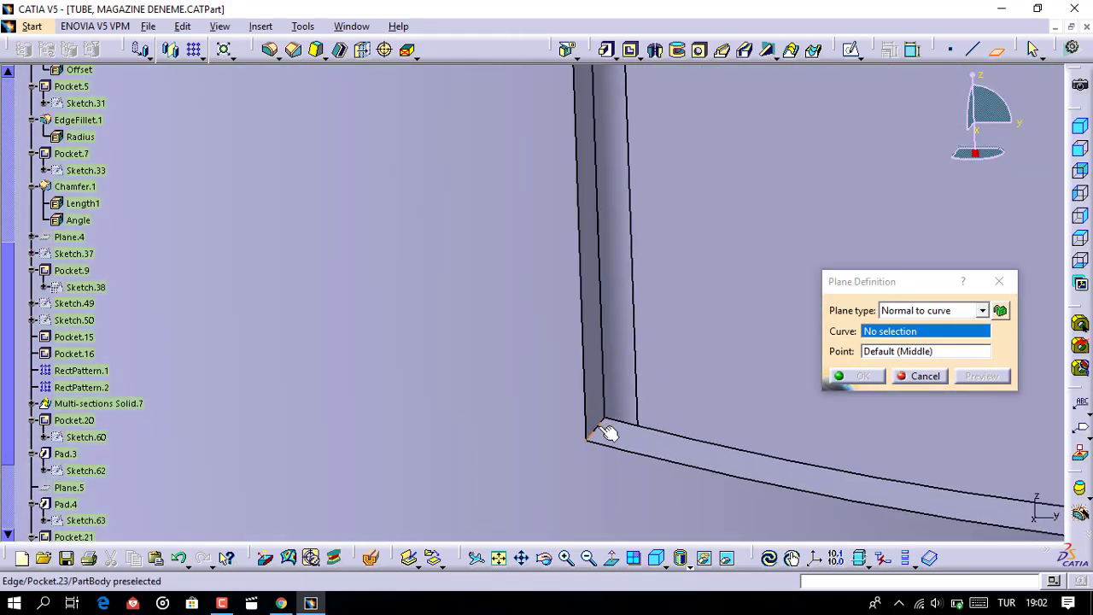
pyautogui.click(605, 431)
pyautogui.click(592, 442)
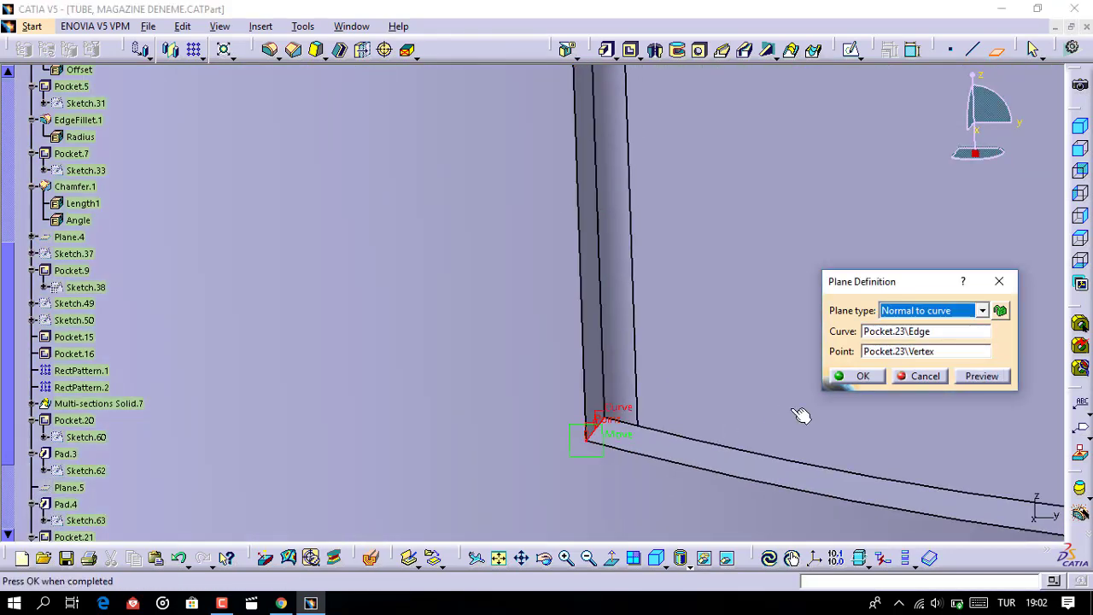
pyautogui.click(859, 376)
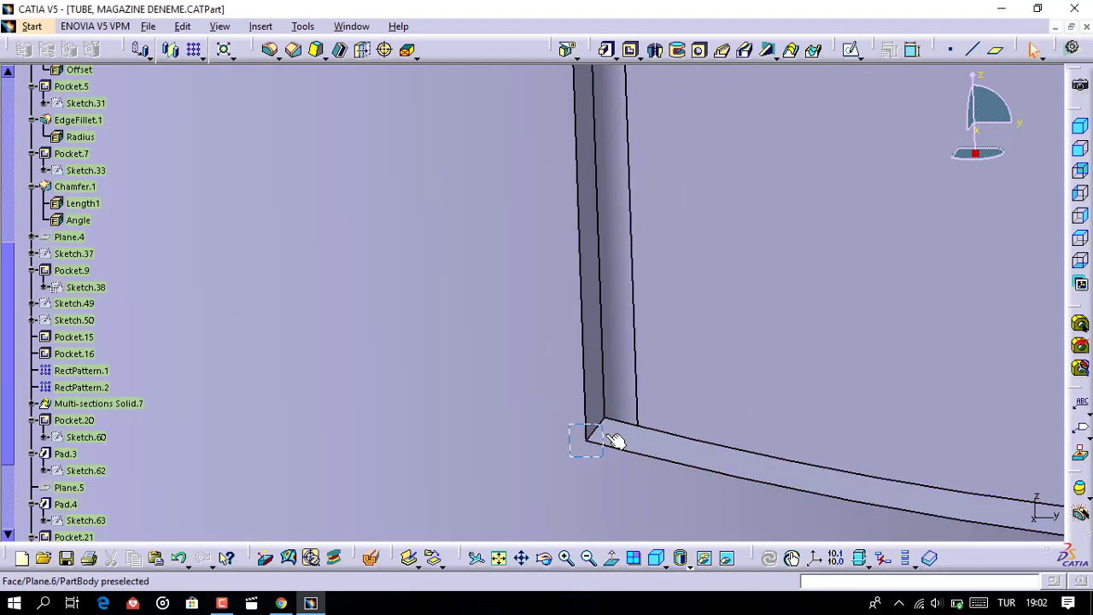
pyautogui.click(850, 49)
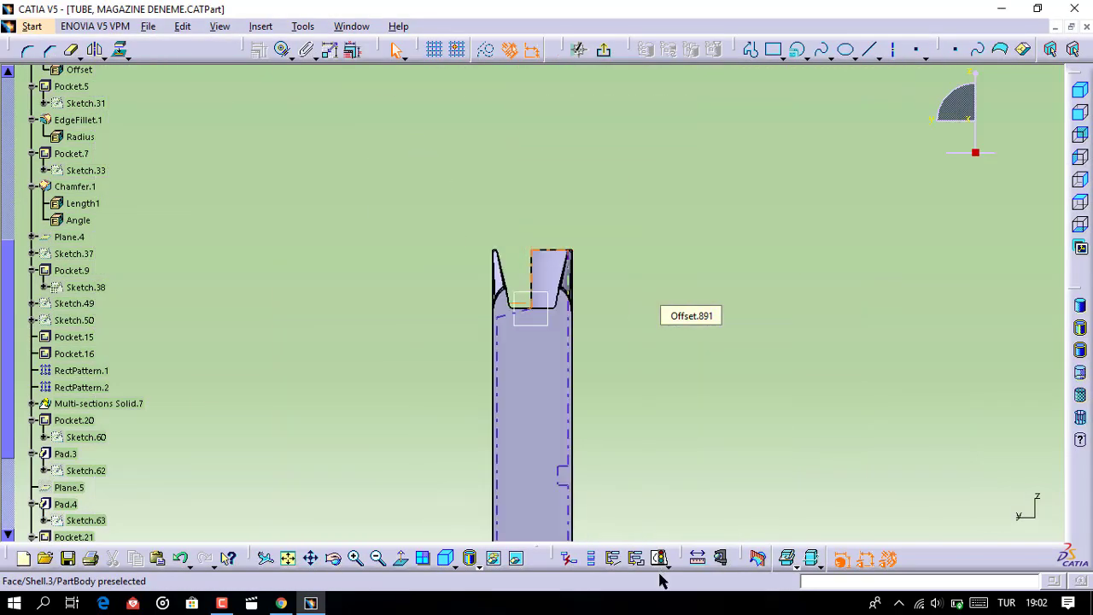
# Draw Circle.1 in Sketch.69 centred at H 0.049 in, V 0.375 in with 0.375 in radius
pyautogui.click(400, 558)
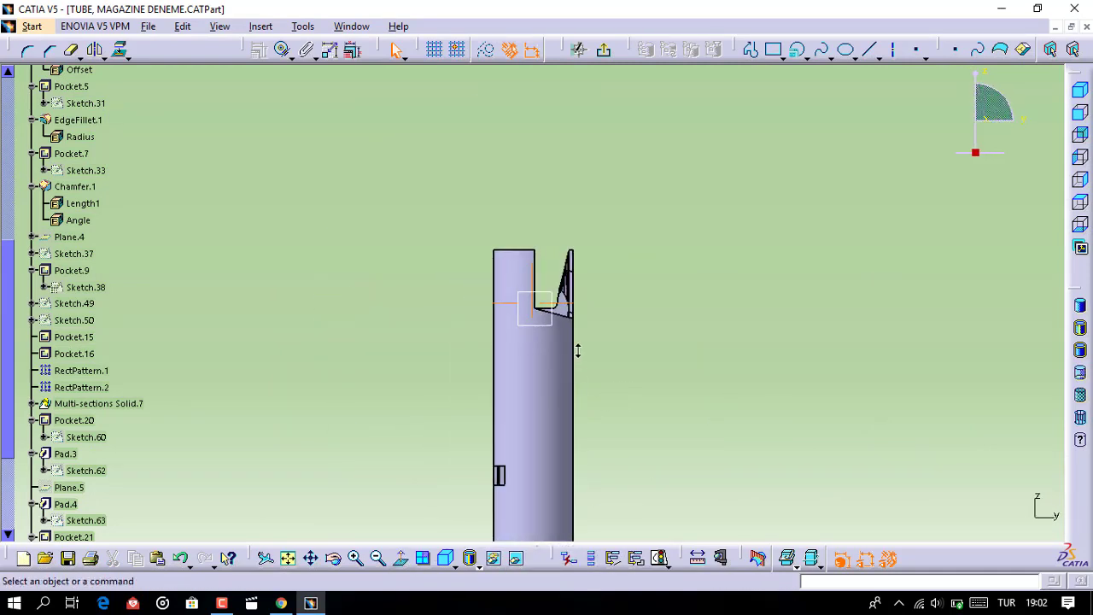
pyautogui.keyDown('ctrl'); pyautogui.moveTo(549, 382); pyautogui.dragTo(556, 408, button='middle'); pyautogui.keyUp('ctrl')
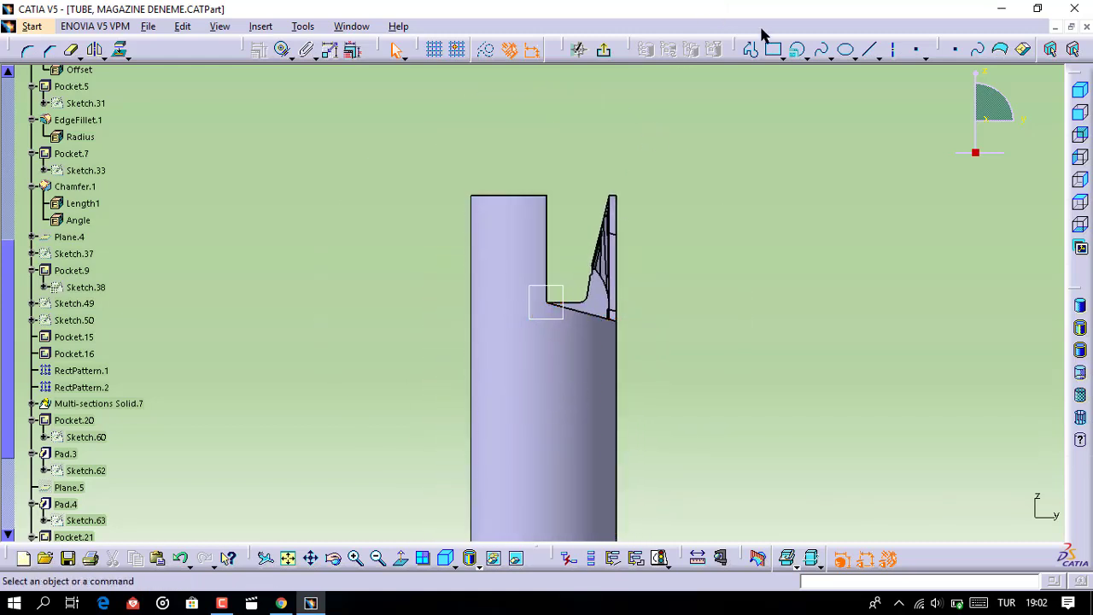
pyautogui.click(807, 56)
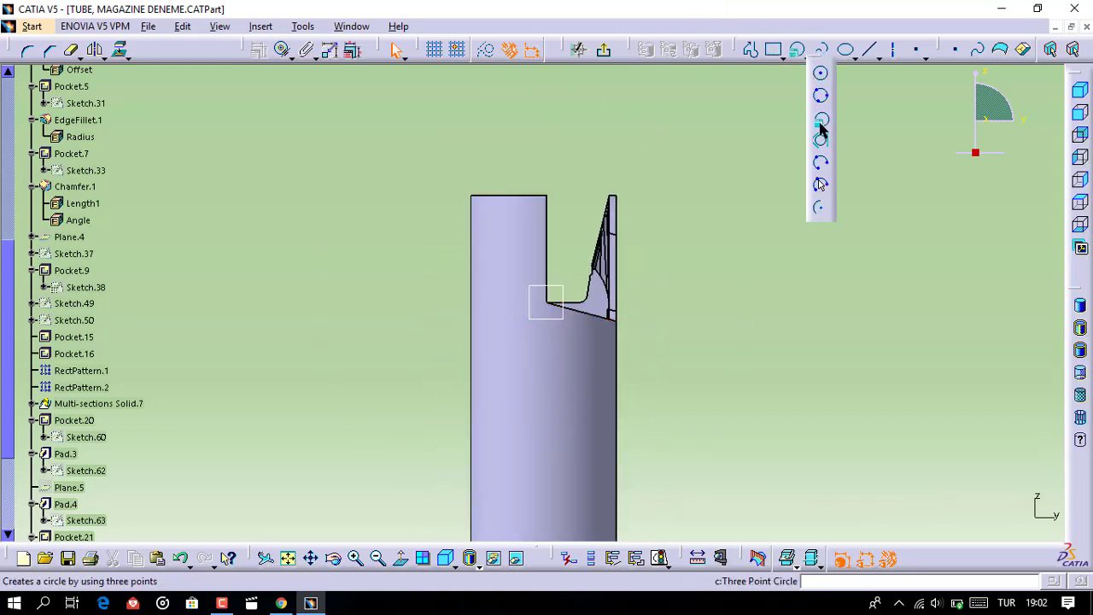
pyautogui.click(821, 120)
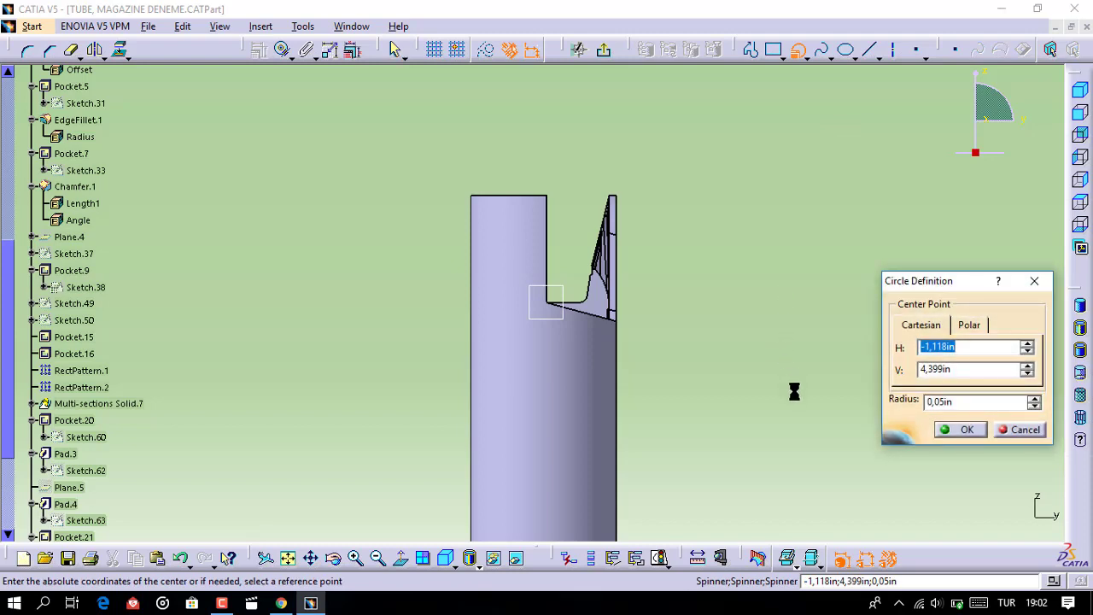
pyautogui.write('00,')
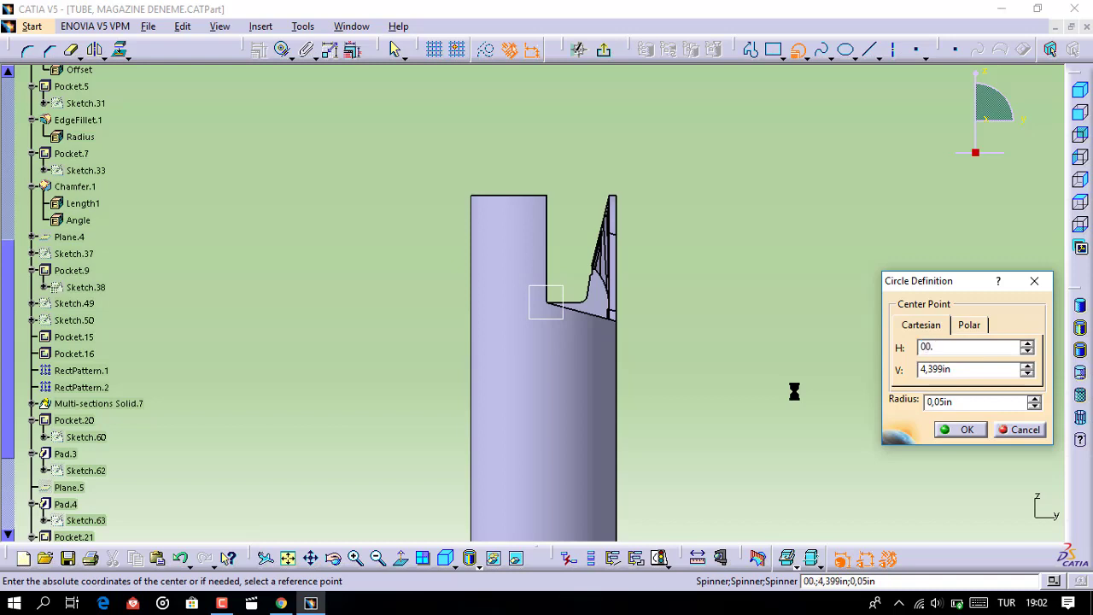
pyautogui.press('BackSpace')
pyautogui.press('BackSpace')
pyautogui.write('0,')
pyautogui.press('BackSpace')
pyautogui.press('BackSpace')
pyautogui.write('.0')
pyautogui.write('4')
pyautogui.write('9')
pyautogui.press('Tab')
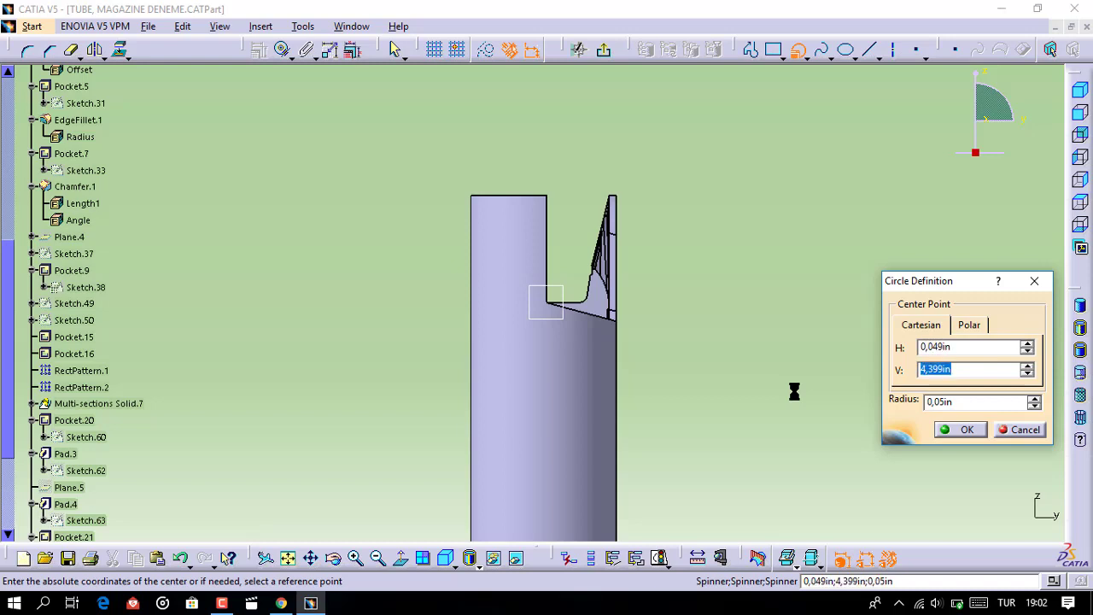
pyautogui.write('0.')
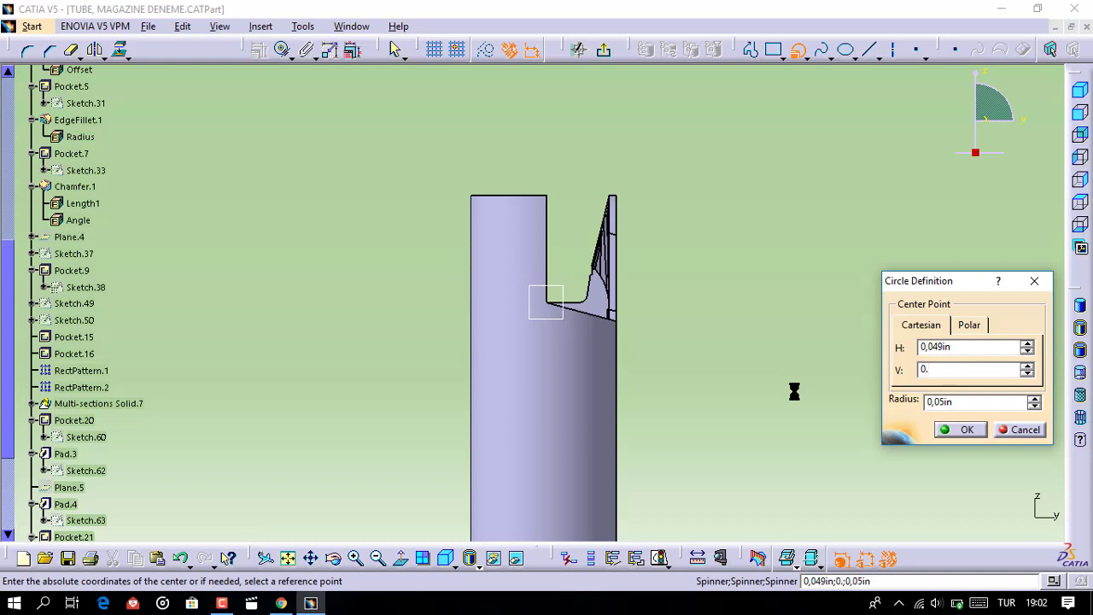
pyautogui.write('375')
pyautogui.press('Tab')
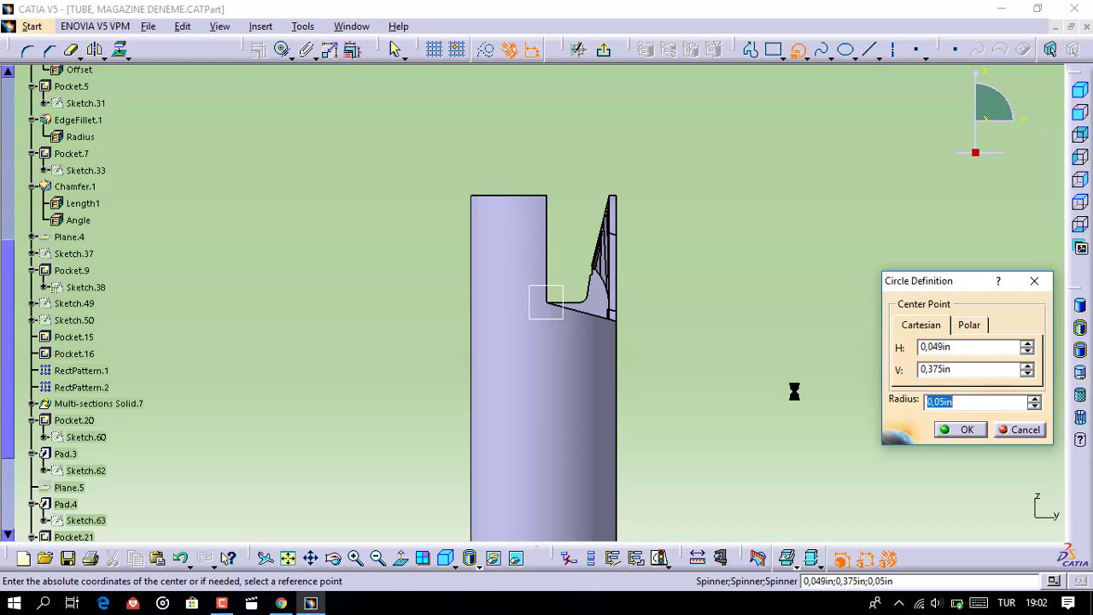
pyautogui.write('0.375')
pyautogui.press('Return')
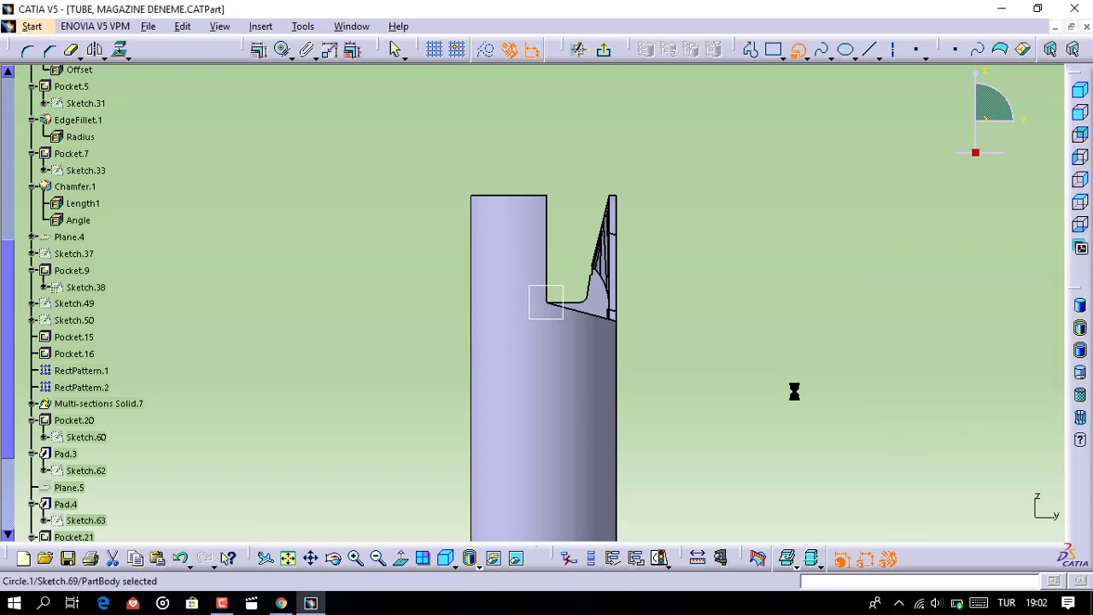
pyautogui.moveTo(722, 183)
pyautogui.mouseDown(button='middle')
pyautogui.moveTo(702, 423)
pyautogui.moveTo(716, 184)
pyautogui.mouseUp(button='middle')
pyautogui.click(715, 184)
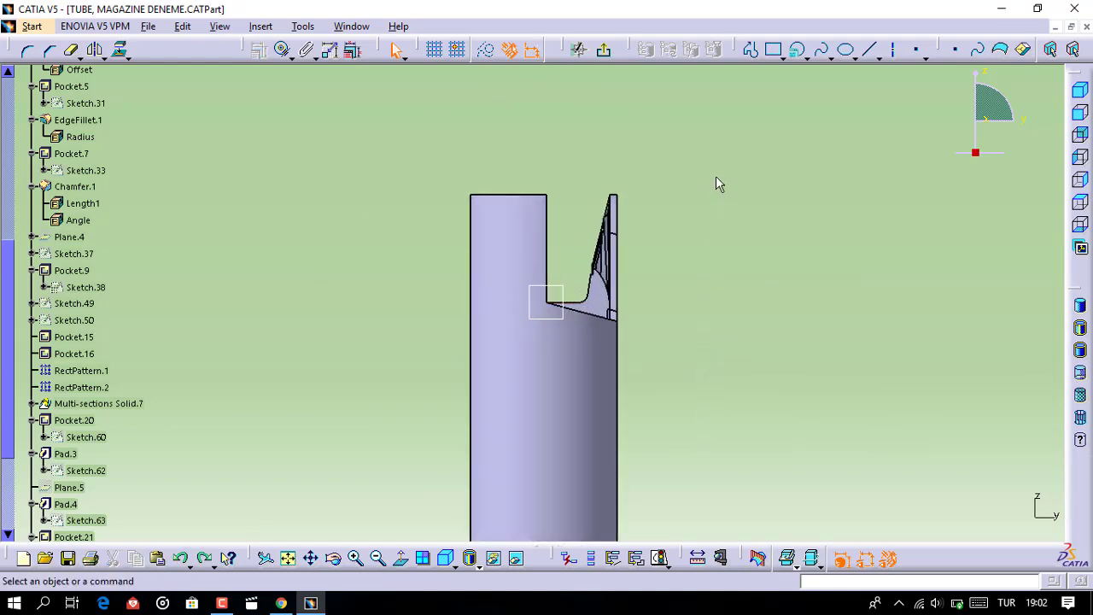
# Open a positioned sketch on Plane.6 with its origin projected onto the pocket corner vertex
pyautogui.click(603, 48)
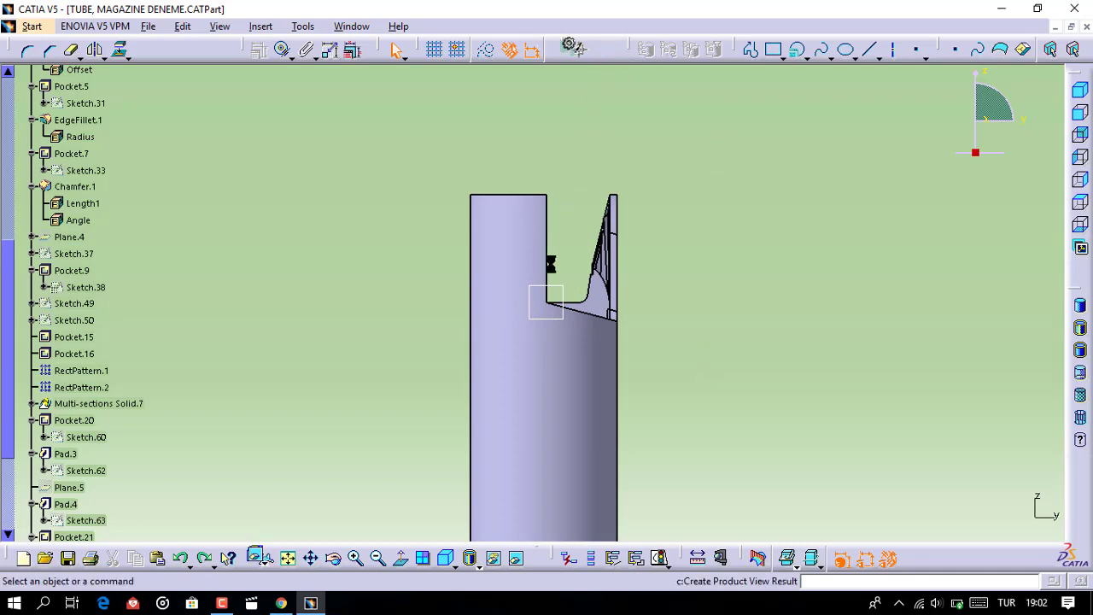
pyautogui.click(858, 54)
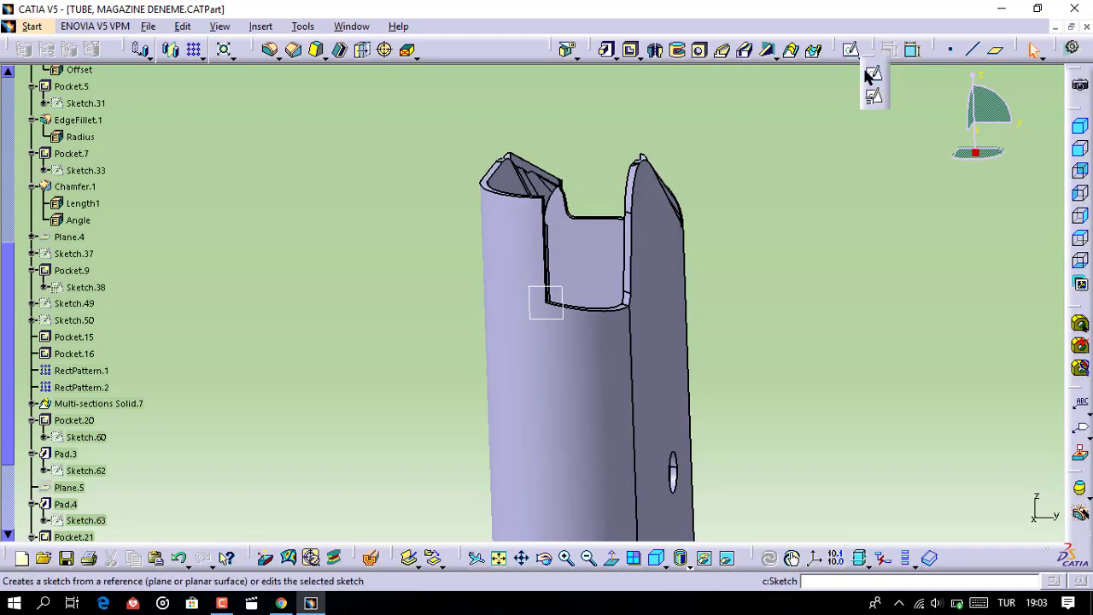
pyautogui.click(546, 298)
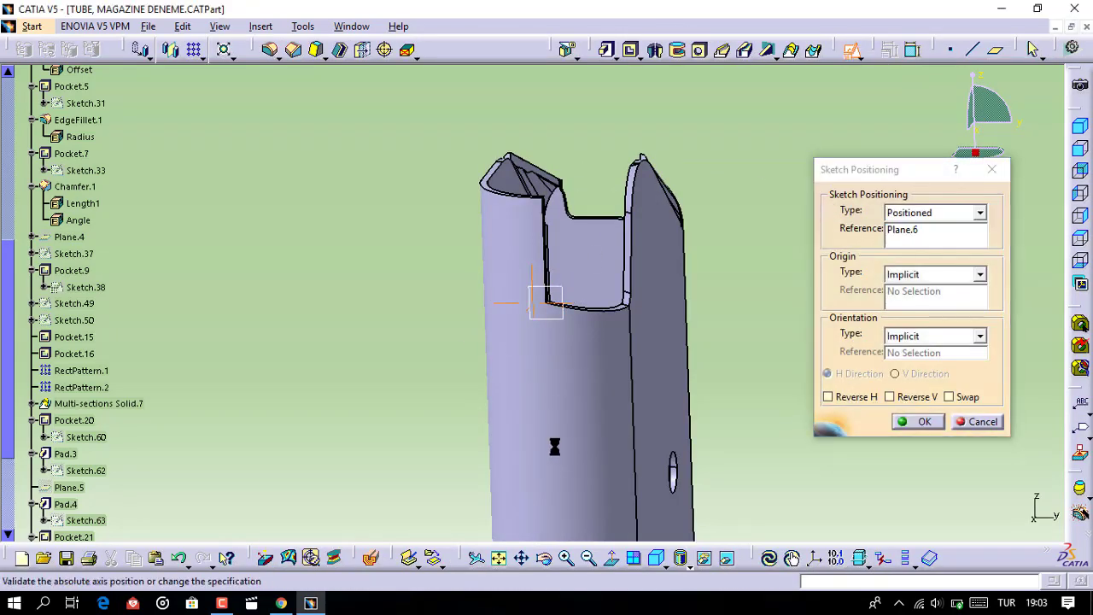
pyautogui.moveTo(550, 303)
pyautogui.mouseDown(button='middle')
pyautogui.moveTo(577, 344)
pyautogui.moveTo(703, 213)
pyautogui.mouseUp(button='middle')
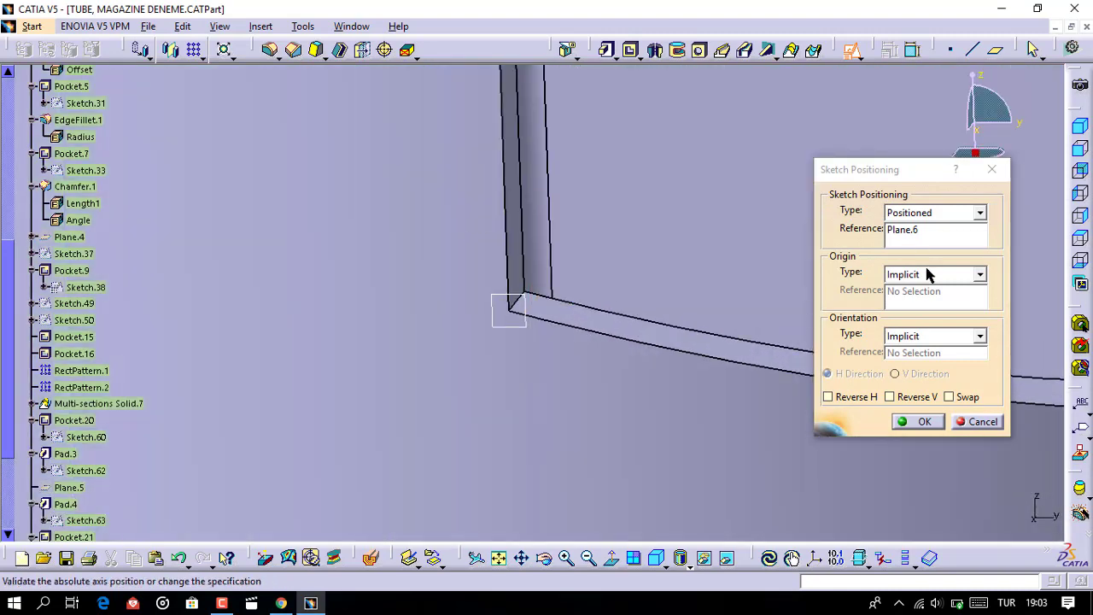
pyautogui.click(931, 274)
pyautogui.click(918, 316)
pyautogui.click(510, 303)
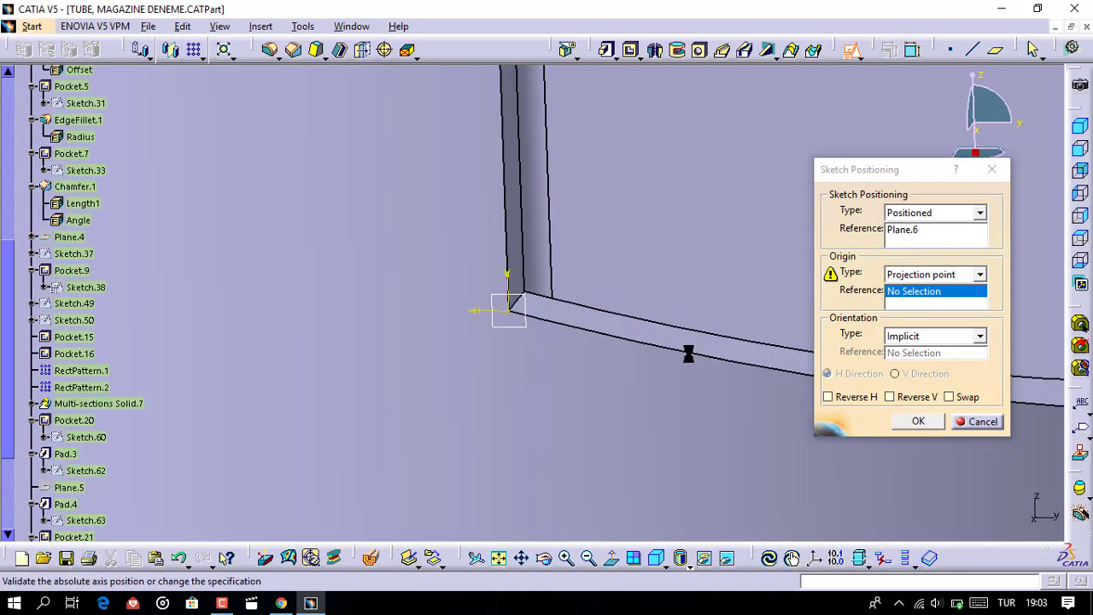
pyautogui.click(922, 422)
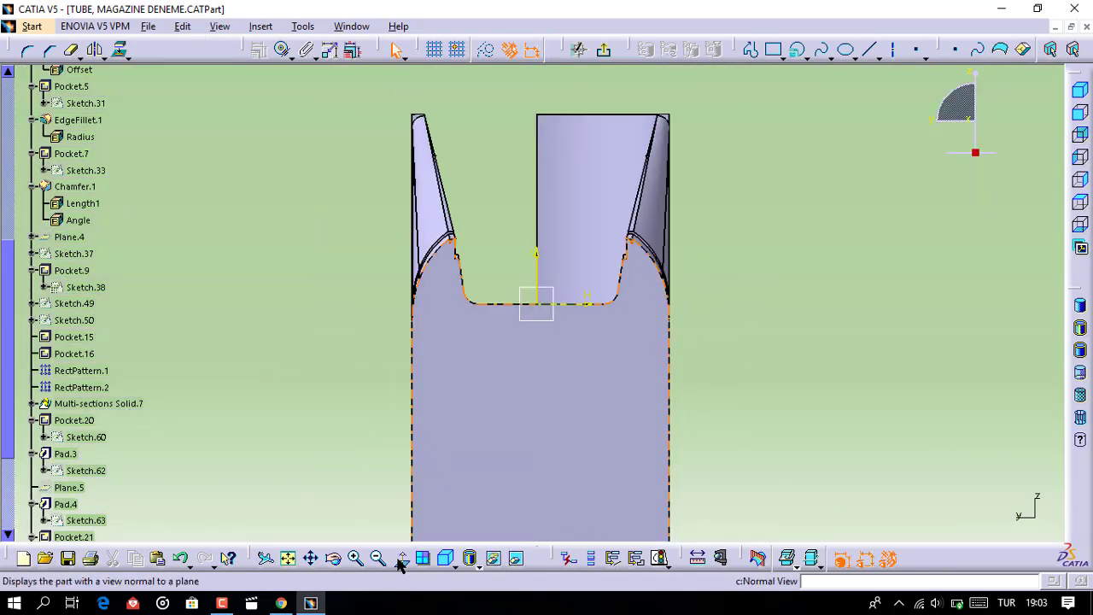
# Add a 0.375 in radius circle centred at H 0.049, V 0.375 in, abandoning a stray line
pyautogui.click(493, 557)
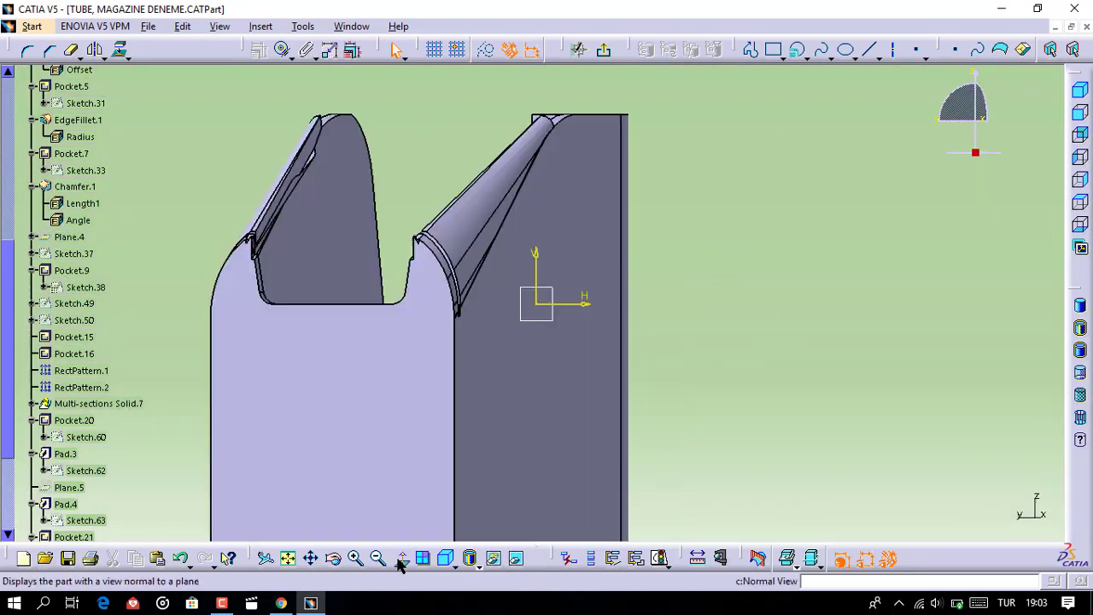
pyautogui.click(796, 48)
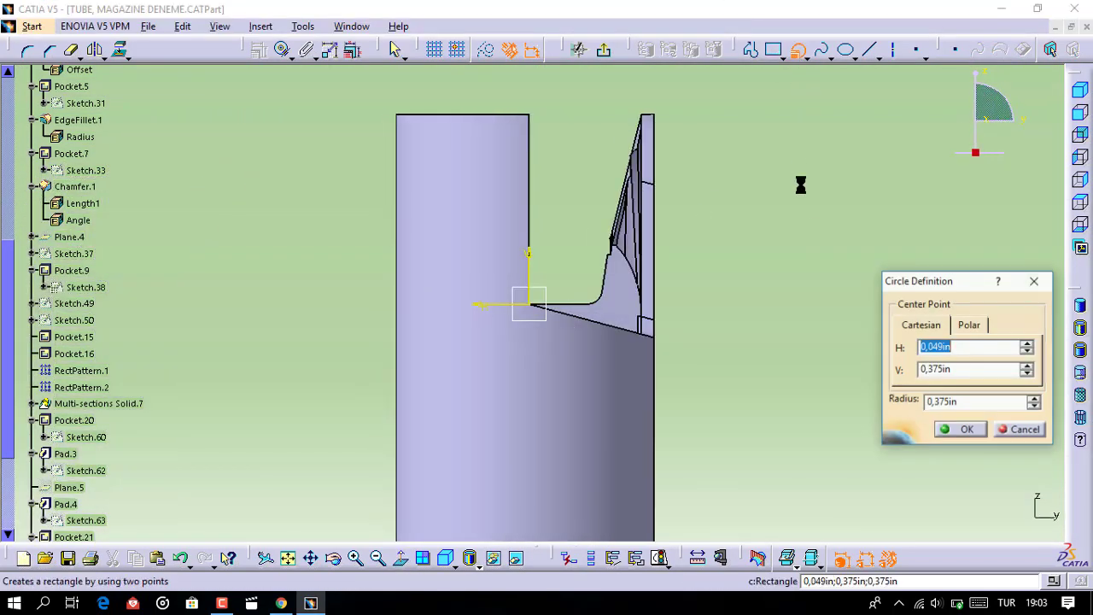
pyautogui.press('Return')
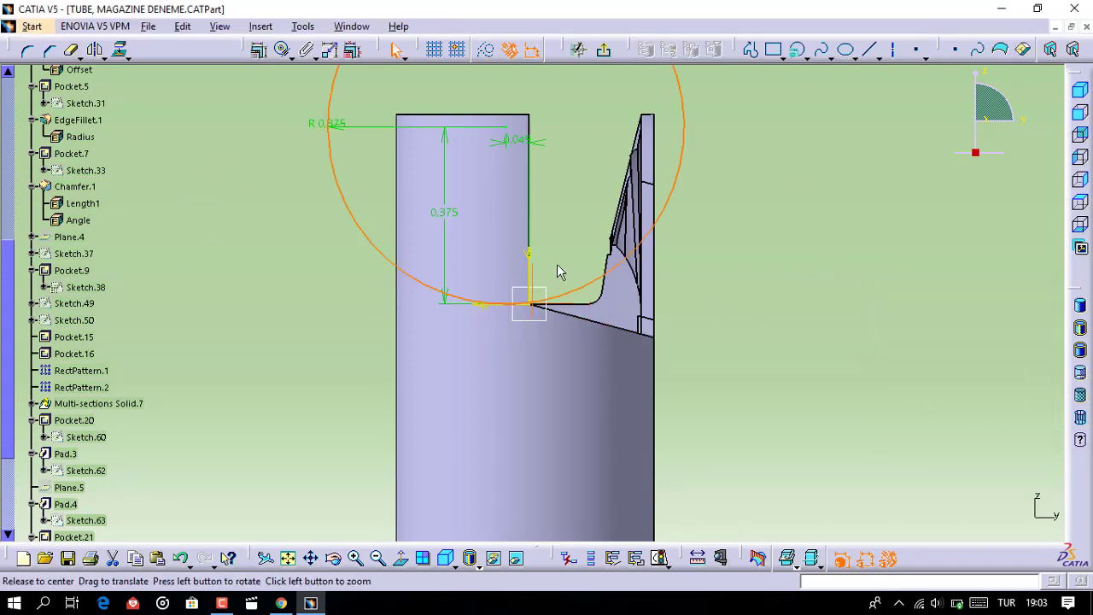
pyautogui.moveTo(559, 271)
pyautogui.keyDown('ctrl'); pyautogui.mouseDown(button='middle')
pyautogui.moveTo(543, 264)
pyautogui.moveTo(701, 50)
pyautogui.mouseUp(button='middle'); pyautogui.keyUp('ctrl')
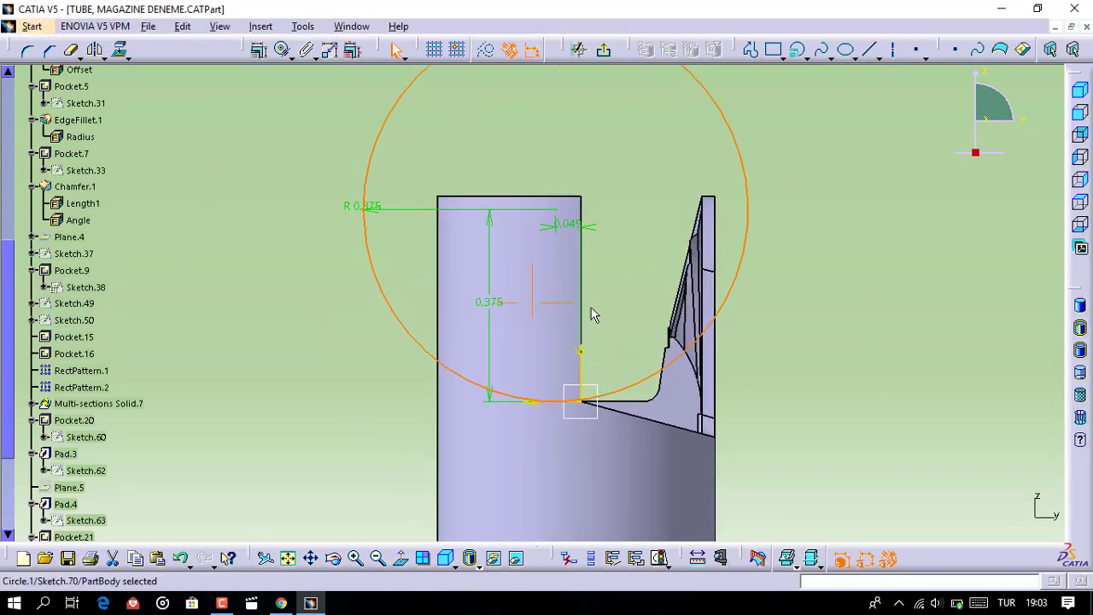
pyautogui.click(869, 49)
pyautogui.click(380, 159)
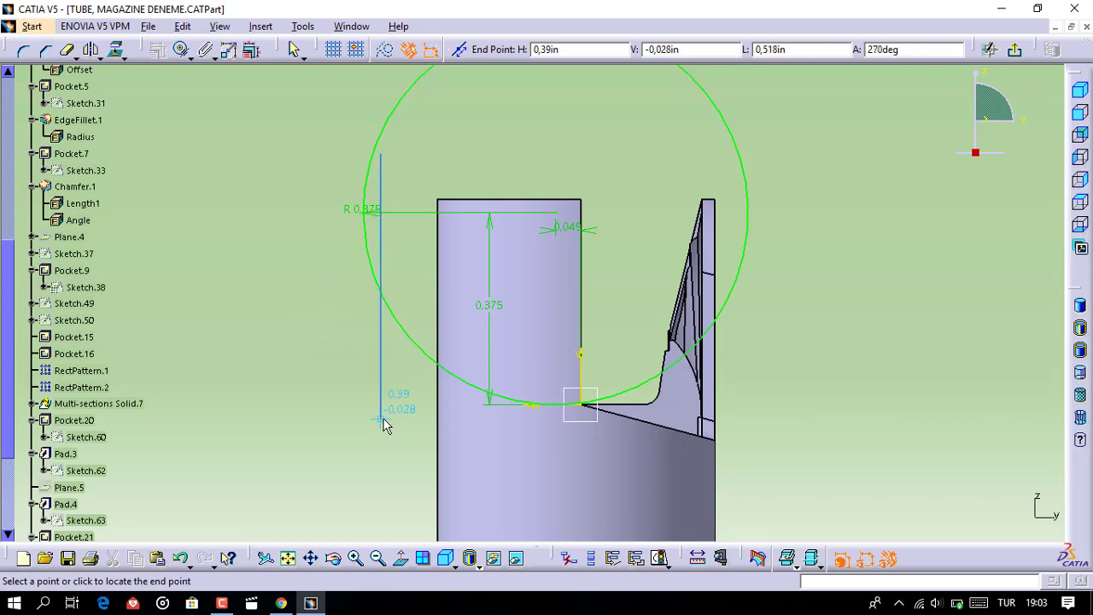
pyautogui.press('Escape')
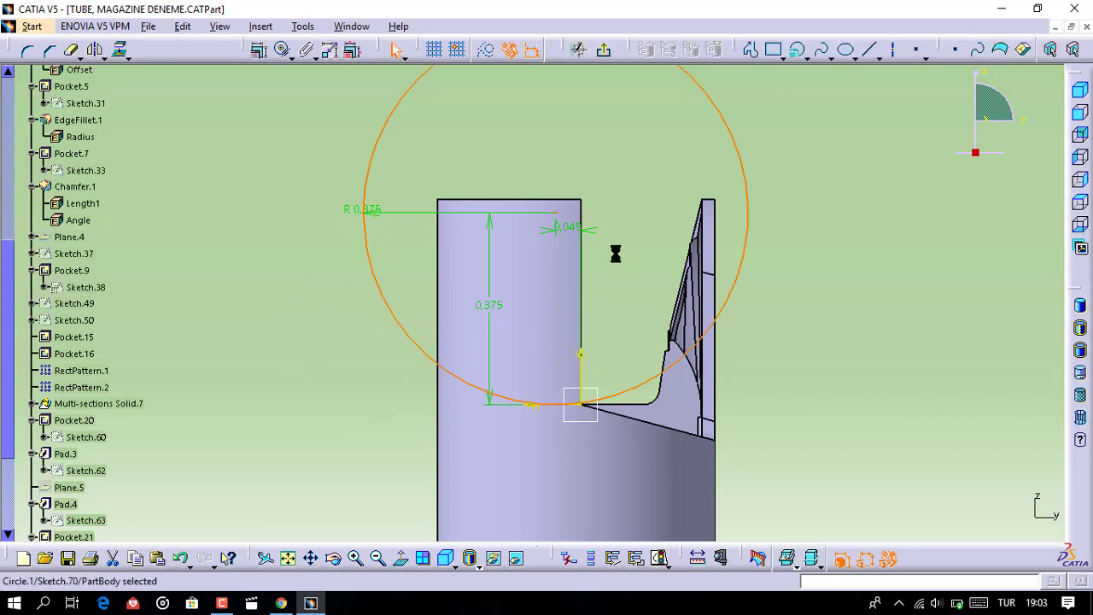
pyautogui.moveTo(643, 415)
pyautogui.mouseDown(button='middle')
pyautogui.moveTo(618, 440)
pyautogui.moveTo(607, 357)
pyautogui.mouseUp(button='middle')
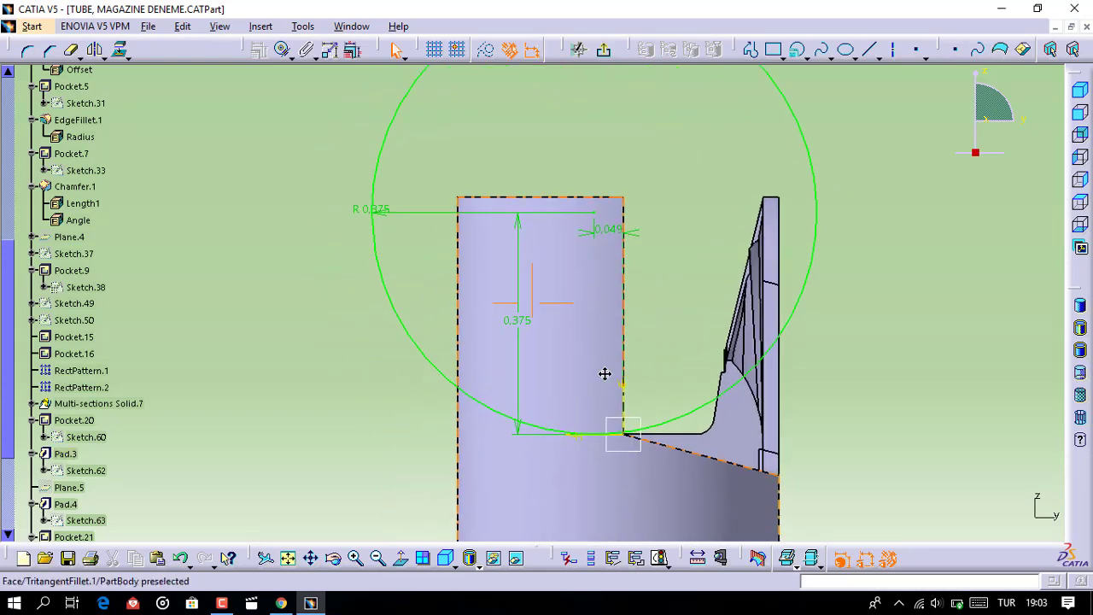
pyautogui.click(751, 51)
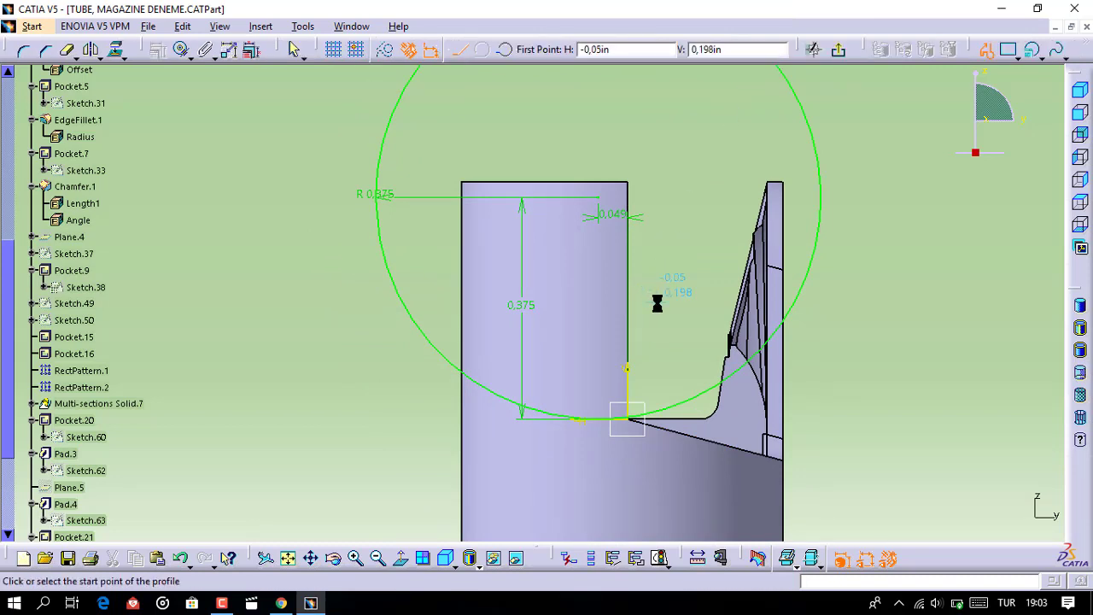
pyautogui.press('Tab')
pyautogui.write('0.01')
pyautogui.write('3')
pyautogui.press('Tab')
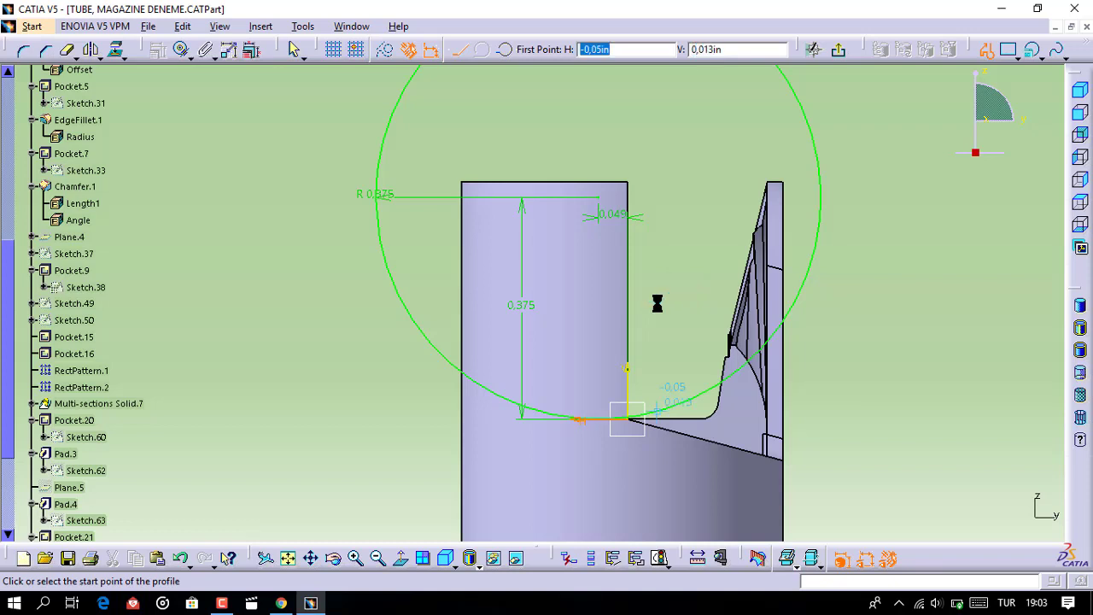
pyautogui.write('-')
pyautogui.write('0.04')
pyautogui.write('8')
pyautogui.press('Return')
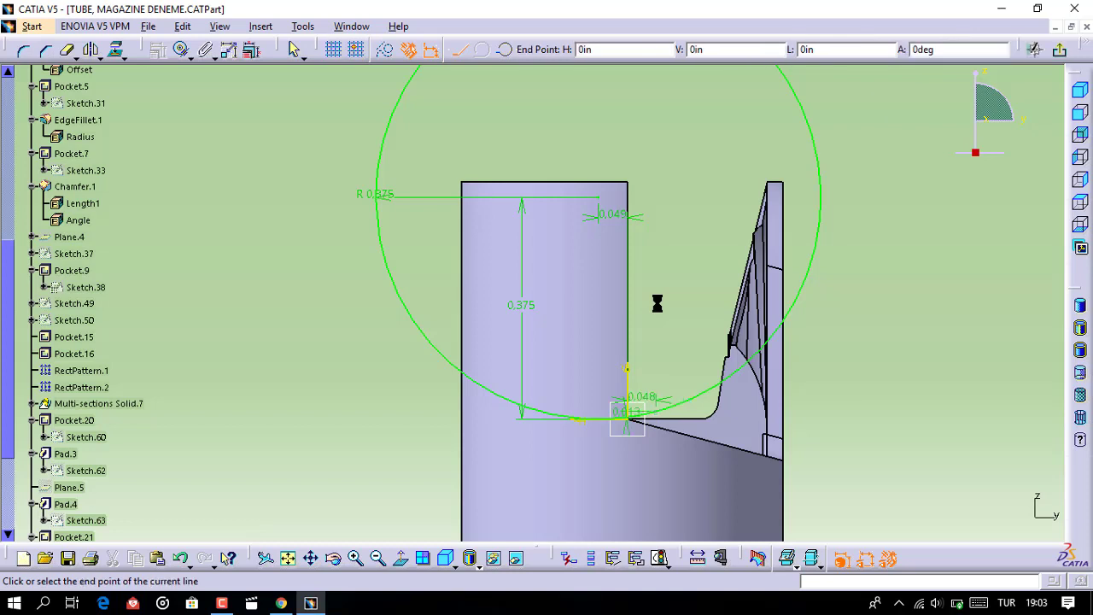
pyautogui.press('Tab')
pyautogui.write('-0.0')
pyautogui.write('13')
pyautogui.press('Tab')
pyautogui.press('Tab')
pyautogui.press('Tab')
pyautogui.press('Tab')
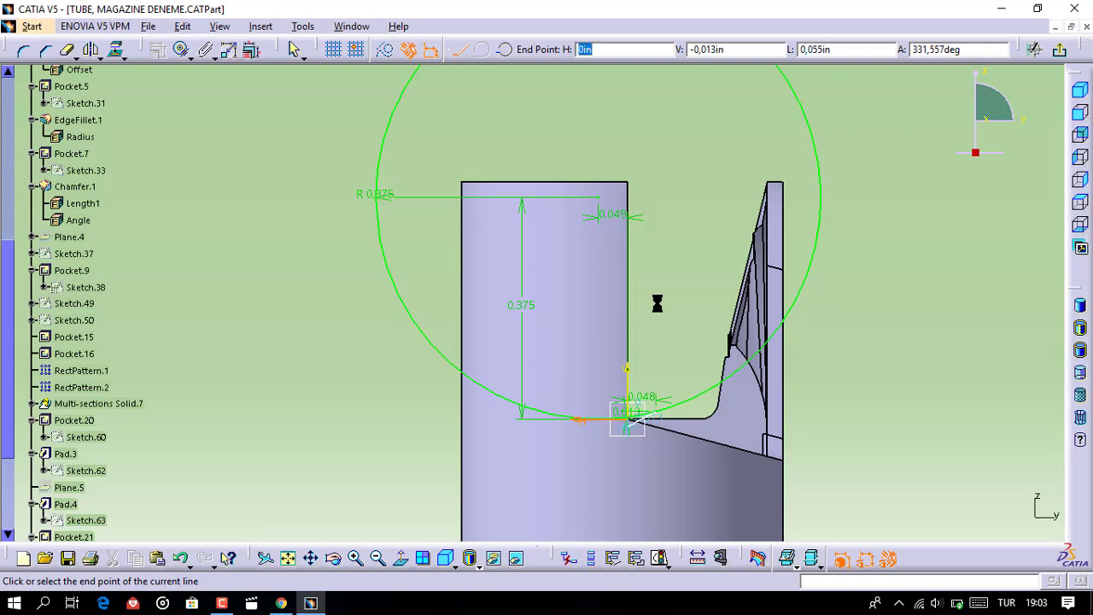
pyautogui.write('0.0')
pyautogui.write('49')
pyautogui.press('Return')
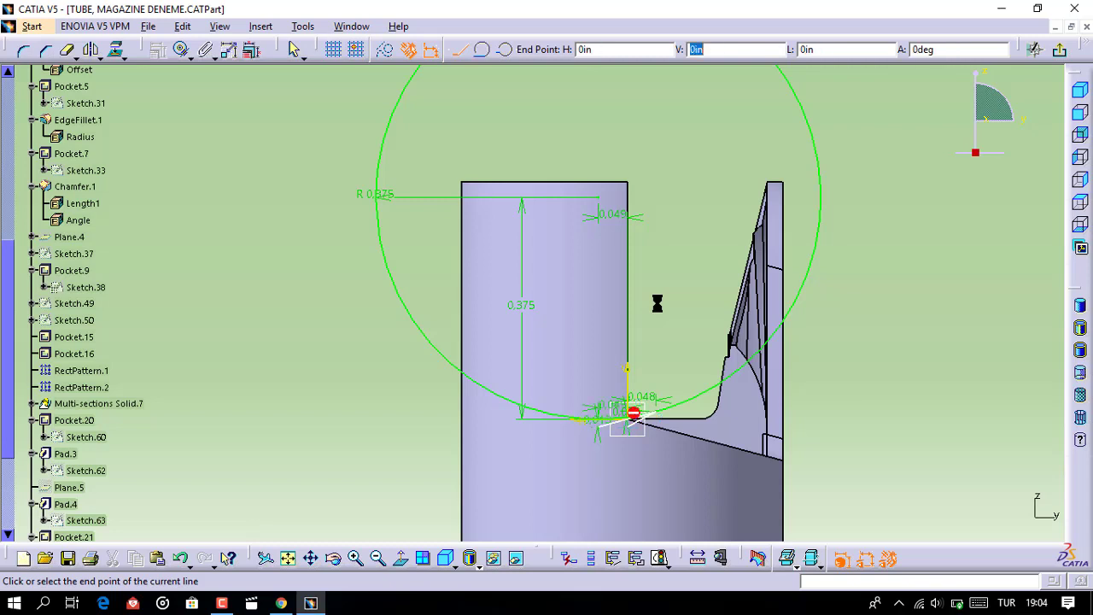
pyautogui.write('0')
pyautogui.write('.')
pyautogui.write('4')
pyautogui.write('3')
pyautogui.write('3')
pyautogui.press('Tab')
pyautogui.press('Tab')
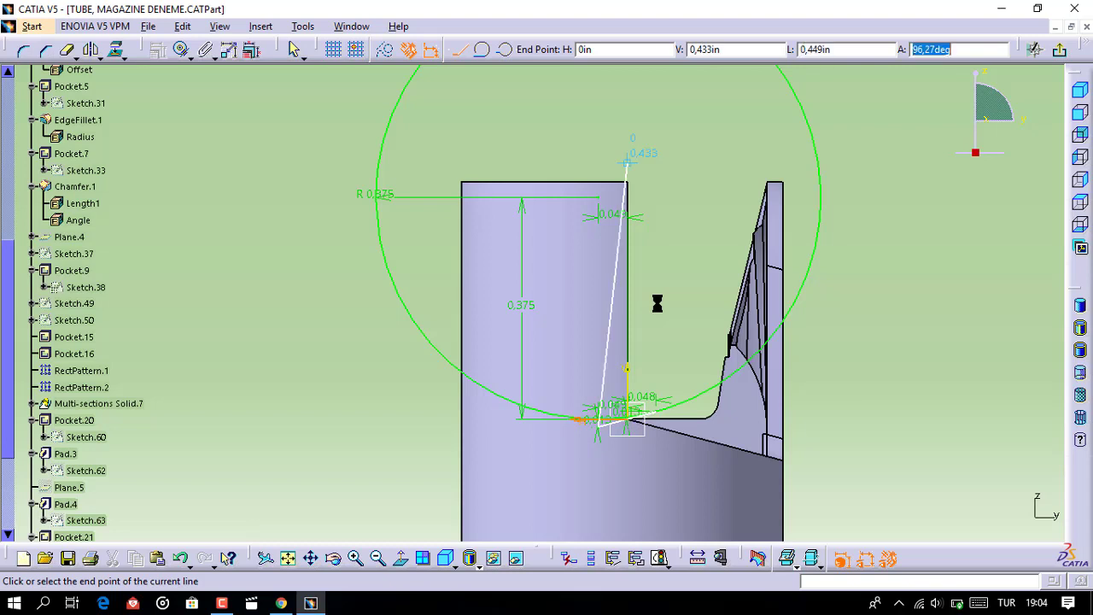
pyautogui.press('Tab')
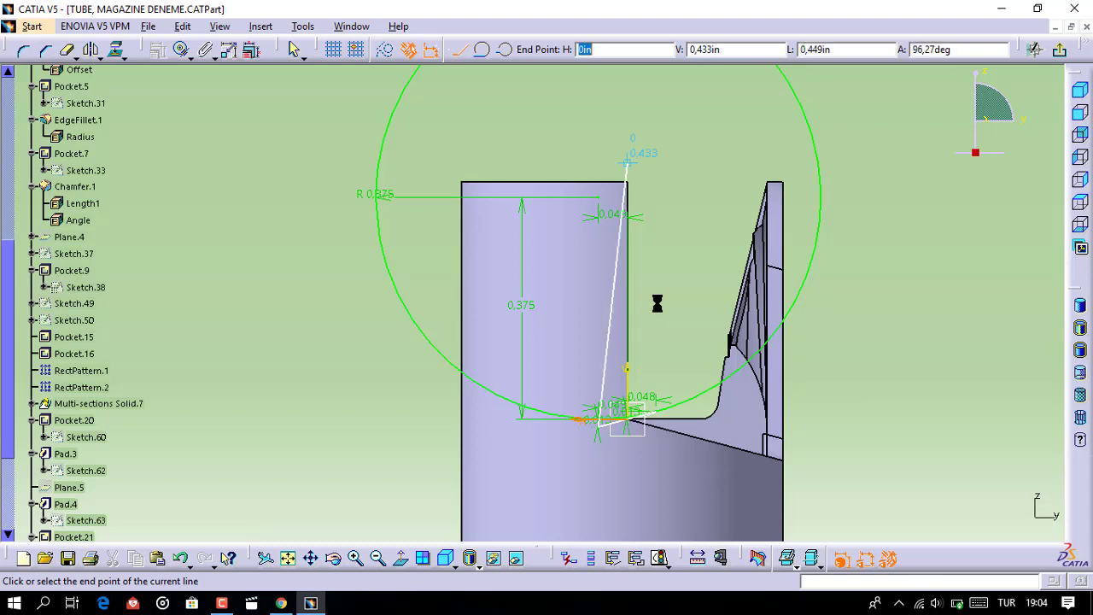
pyautogui.write('0.0')
pyautogui.write('49')
pyautogui.press('Return')
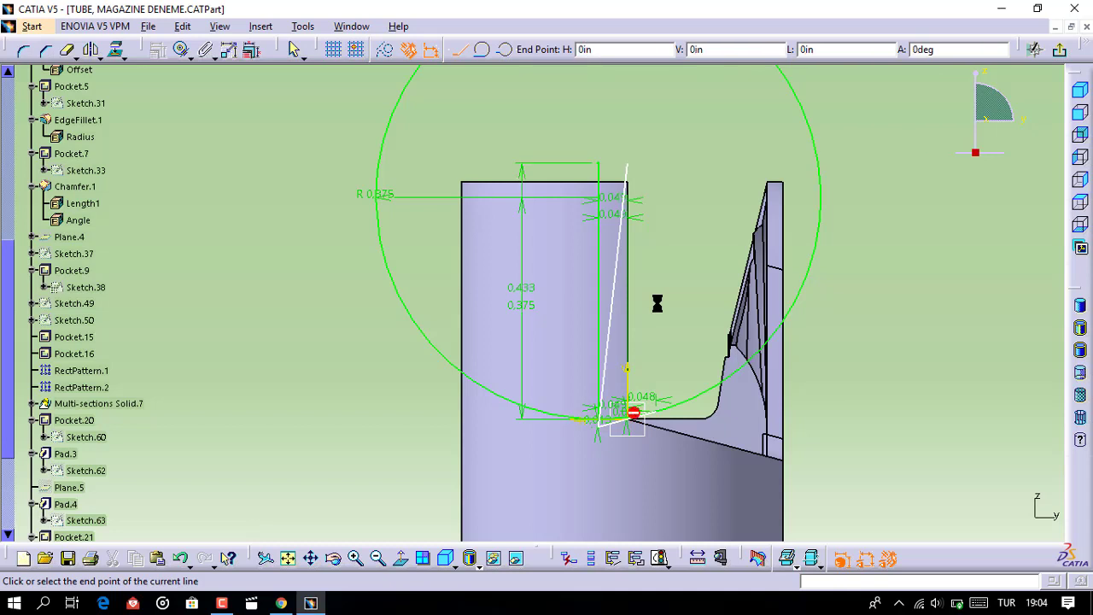
pyautogui.press('Tab')
pyautogui.write('-')
pyautogui.write('0')
pyautogui.press('BackSpace')
pyautogui.press('BackSpace')
pyautogui.write('0.')
pyautogui.write('433')
pyautogui.press('Return')
pyautogui.write('-')
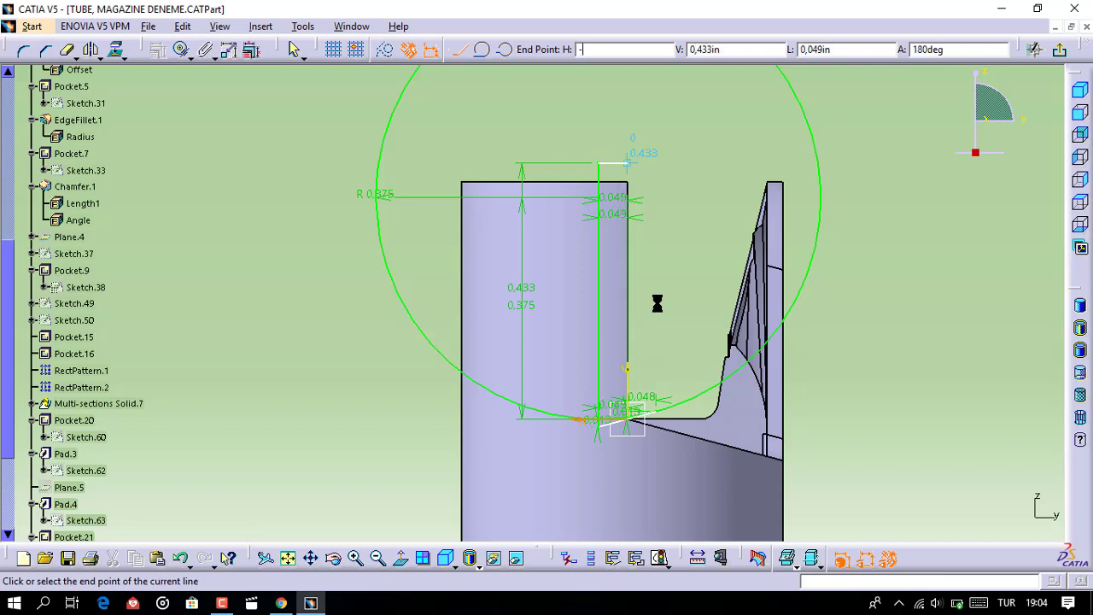
pyautogui.write('0.')
pyautogui.write('326')
pyautogui.press('Return')
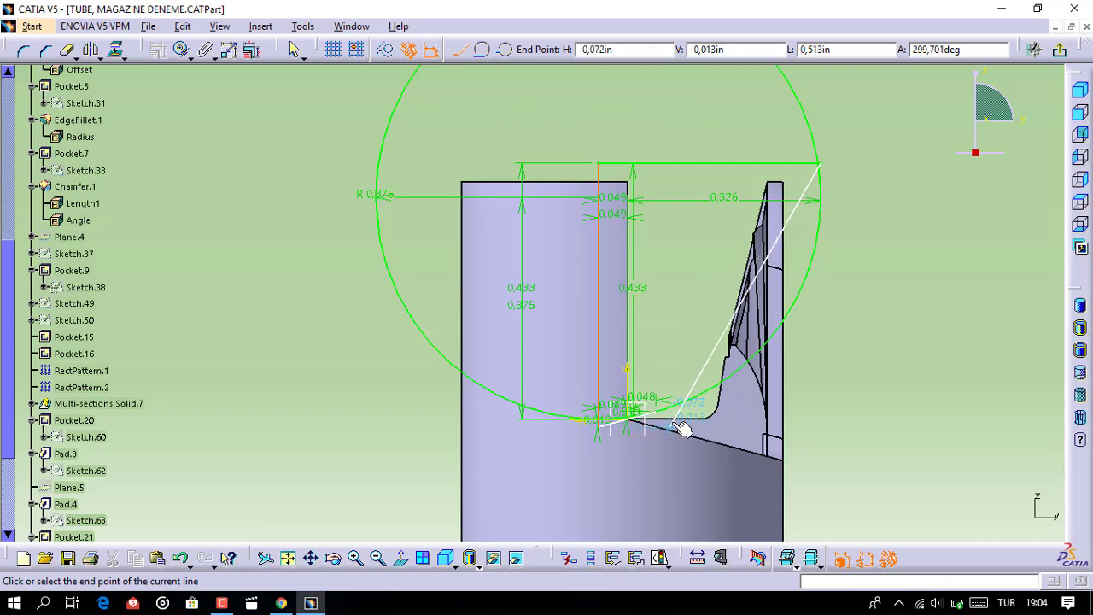
pyautogui.click(820, 256)
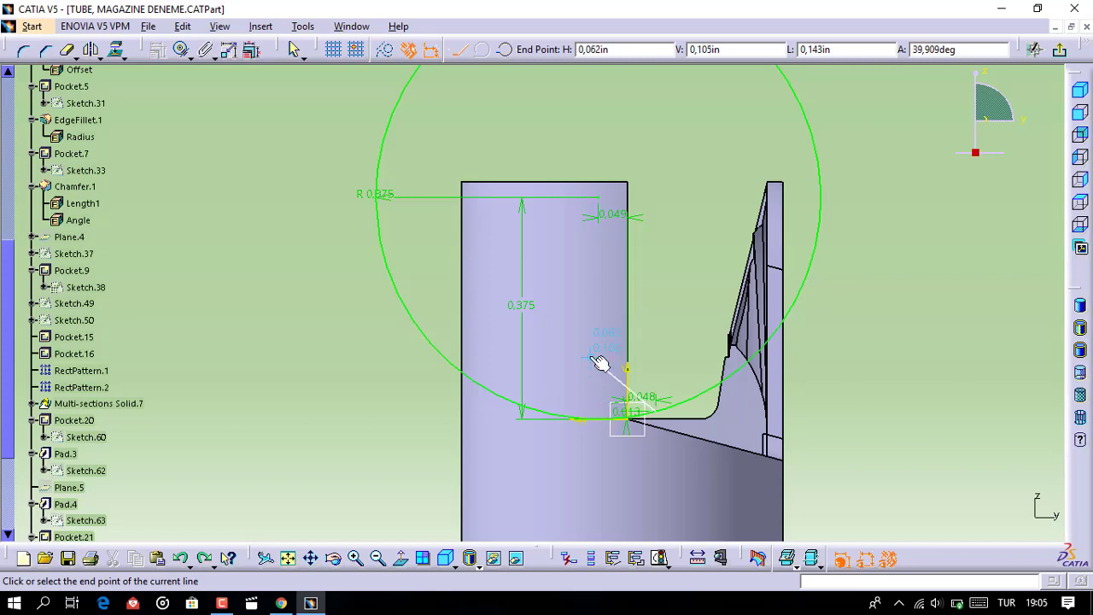
pyautogui.press('Escape')
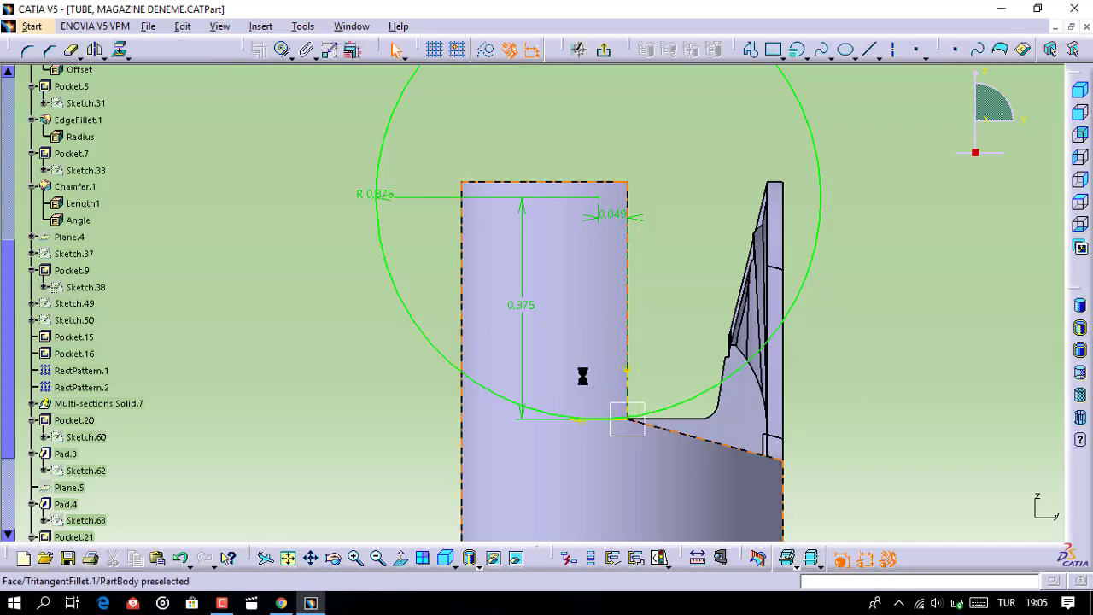
# Start a profile with a short line from (-0.048, 0.013) to (0.048, -0.013) across the circle bottom
pyautogui.moveTo(586, 408); pyautogui.dragTo(565, 364, button='middle')
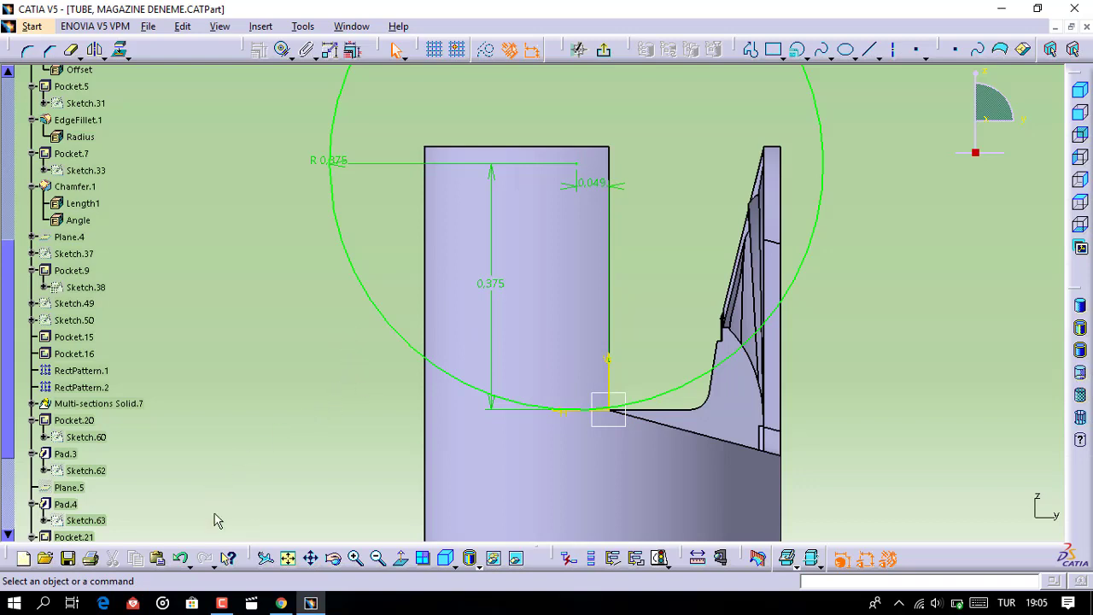
pyautogui.click(221, 603)
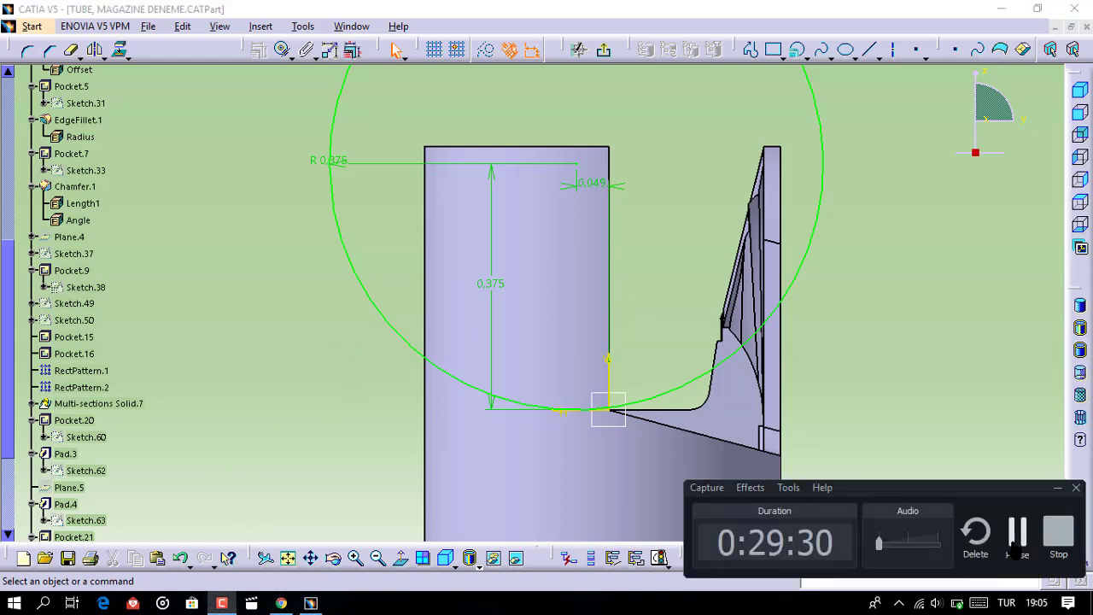
pyautogui.click(221, 603)
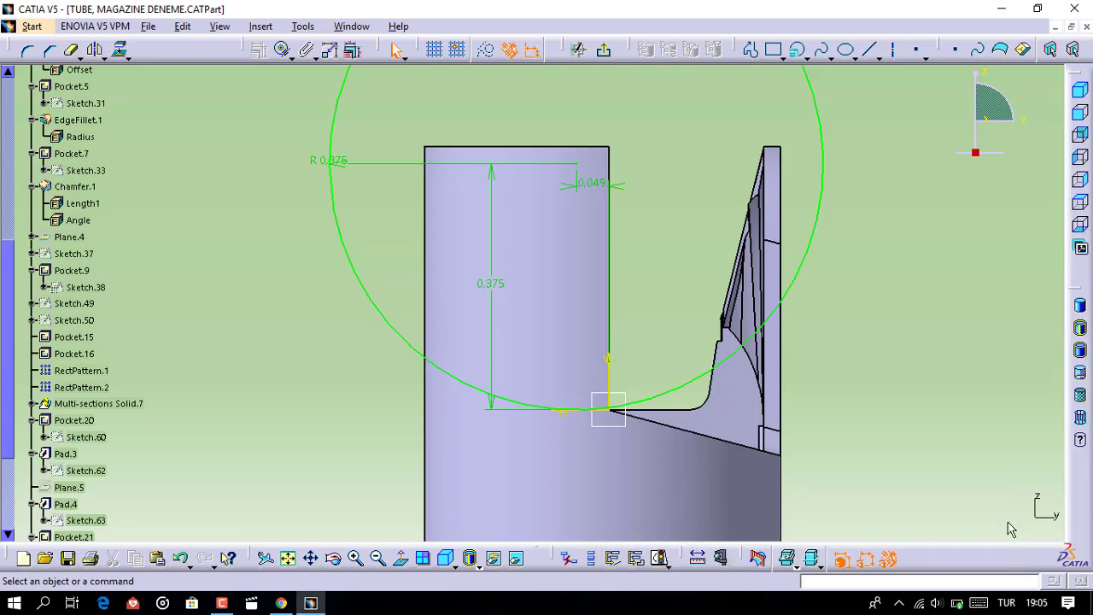
pyautogui.click(750, 49)
pyautogui.write('-')
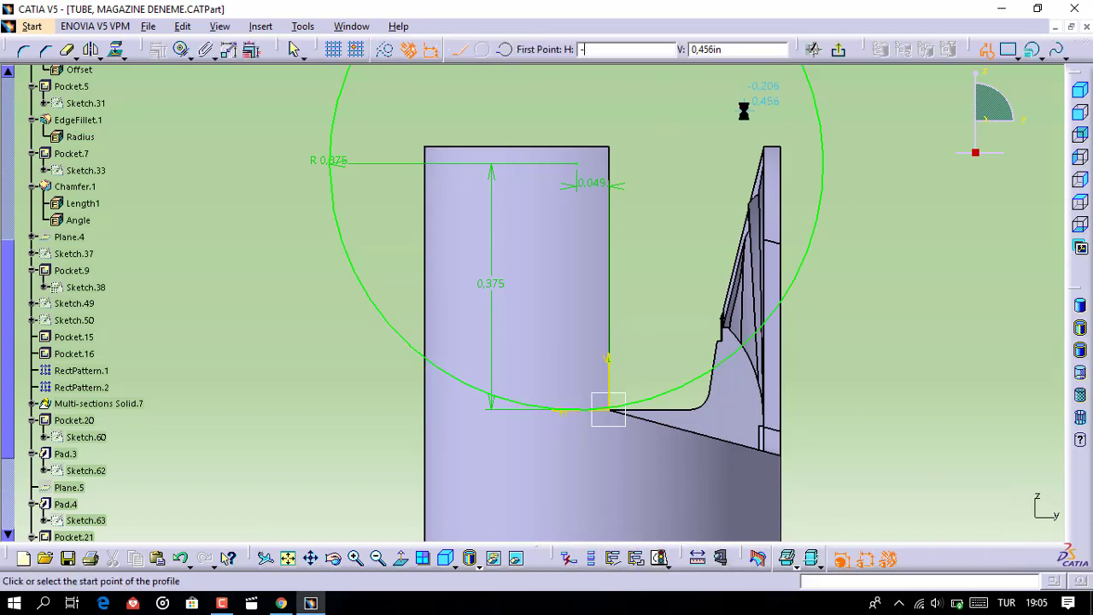
pyautogui.write('0,')
pyautogui.write('0')
pyautogui.write('48')
pyautogui.press('Tab')
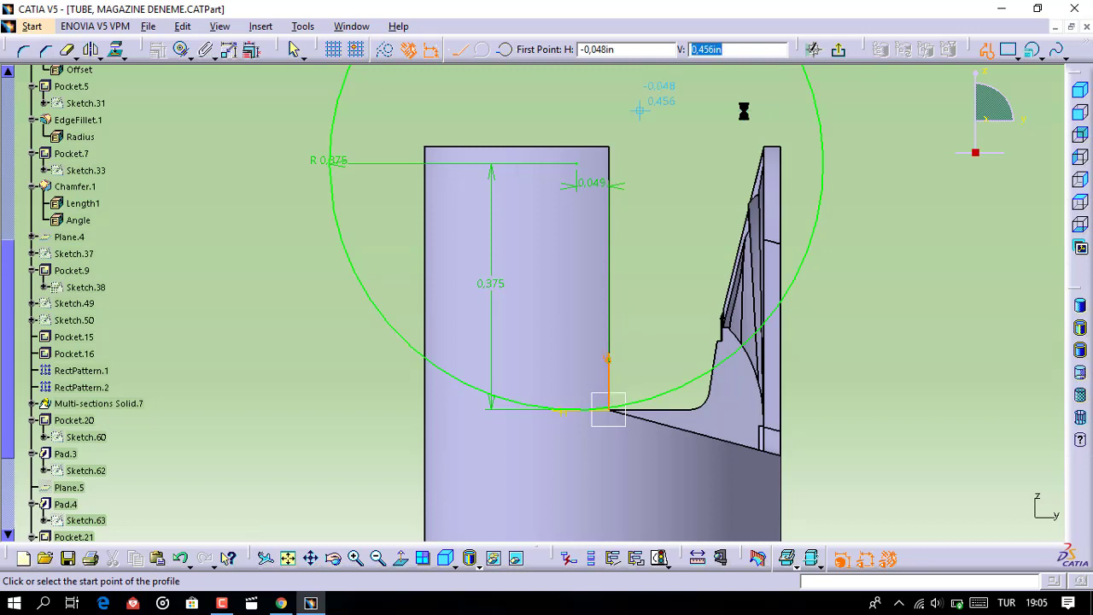
pyautogui.write('0.013')
pyautogui.press('Return')
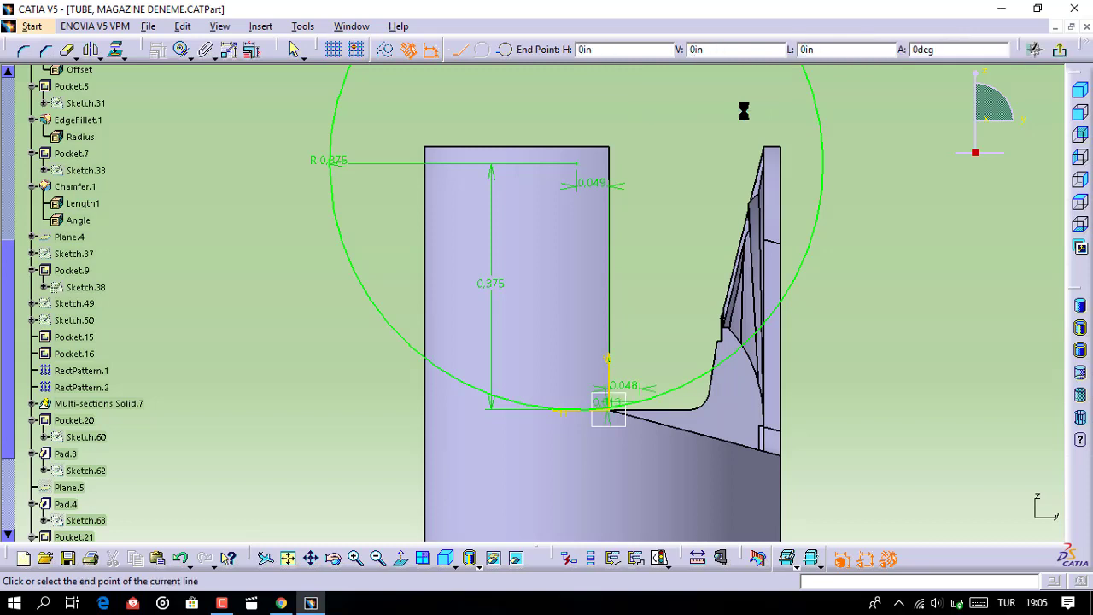
pyautogui.press('Tab')
pyautogui.write('-0.0')
pyautogui.write('13')
pyautogui.press('Return')
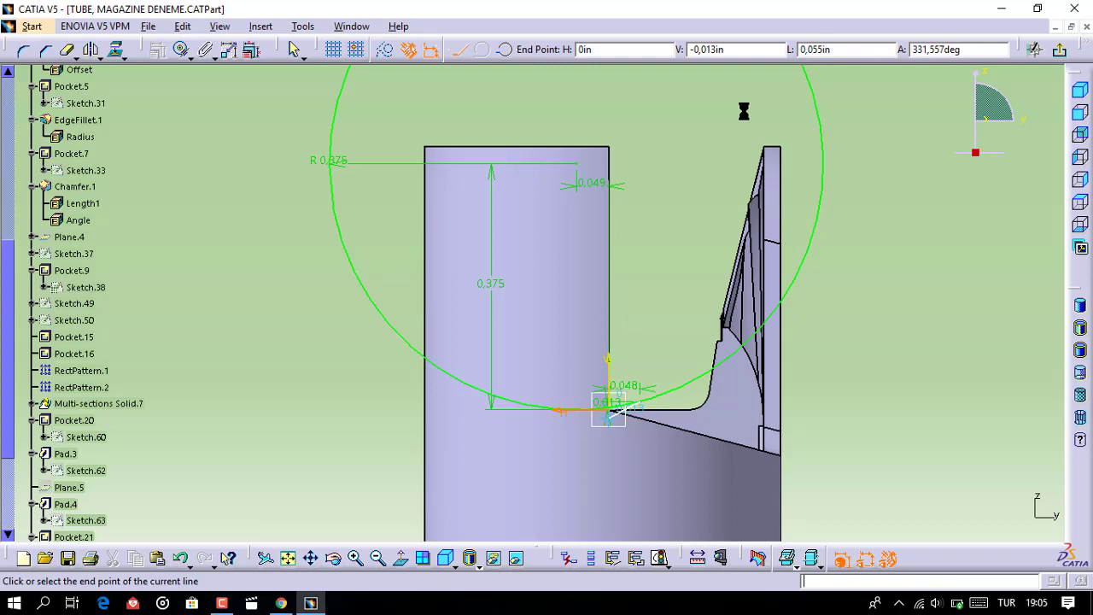
pyautogui.write('0')
pyautogui.write('.0')
pyautogui.write('48')
pyautogui.press('Return')
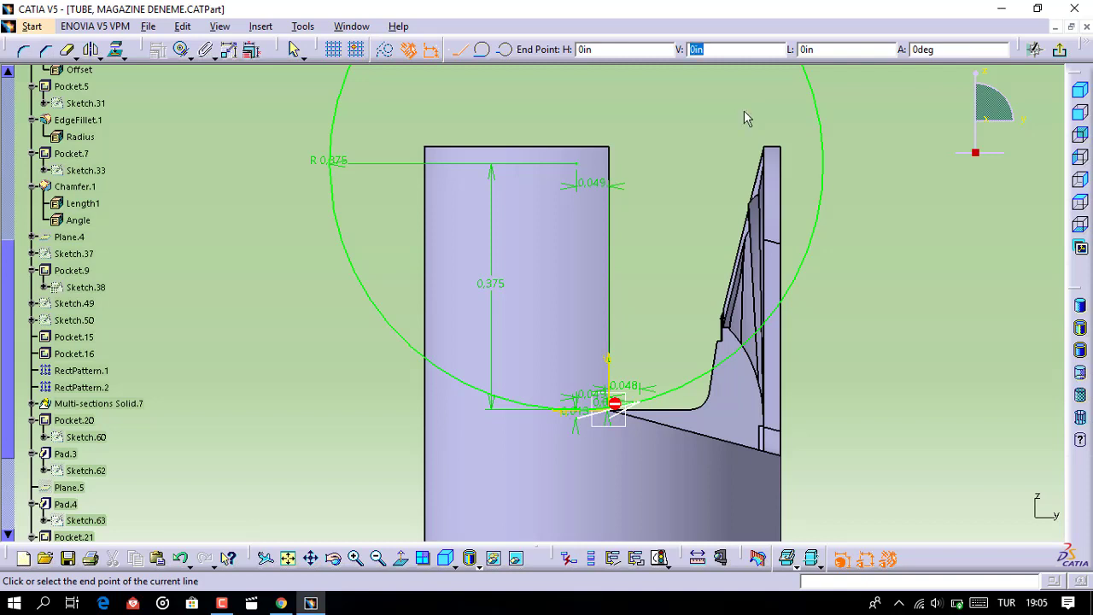
# Continue the profile up to V 0.433 at H 0.049, then 0.326 in across the top
pyautogui.write('0.4')
pyautogui.write('33')
pyautogui.press('Tab')
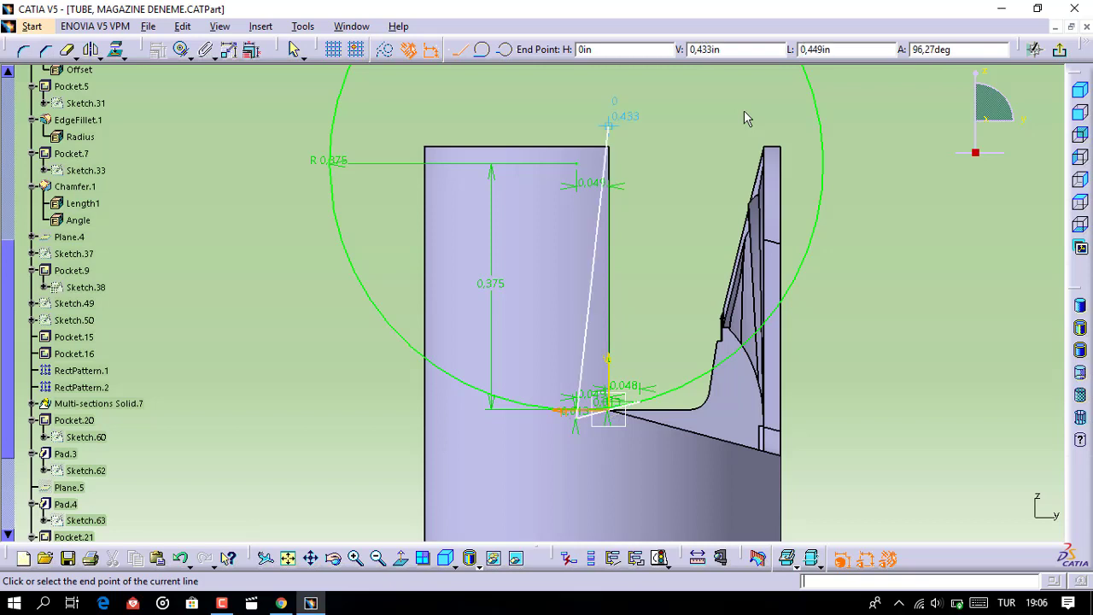
pyautogui.press('Tab')
pyautogui.write('0.04')
pyautogui.write('9')
pyautogui.press('Return')
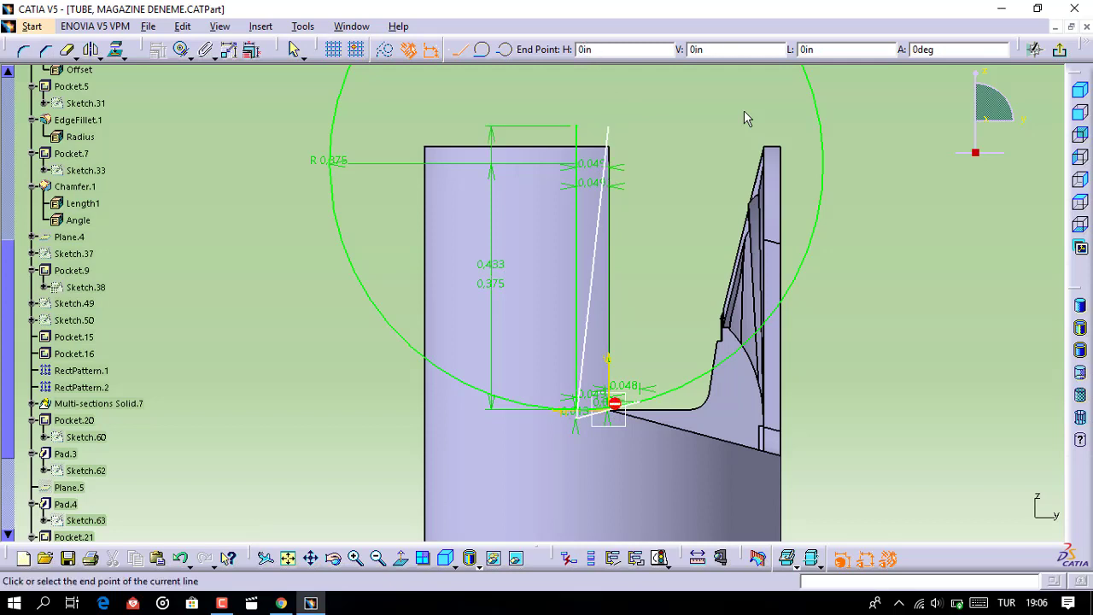
pyautogui.press('Tab')
pyautogui.write('0.')
pyautogui.write('433')
pyautogui.press('Return')
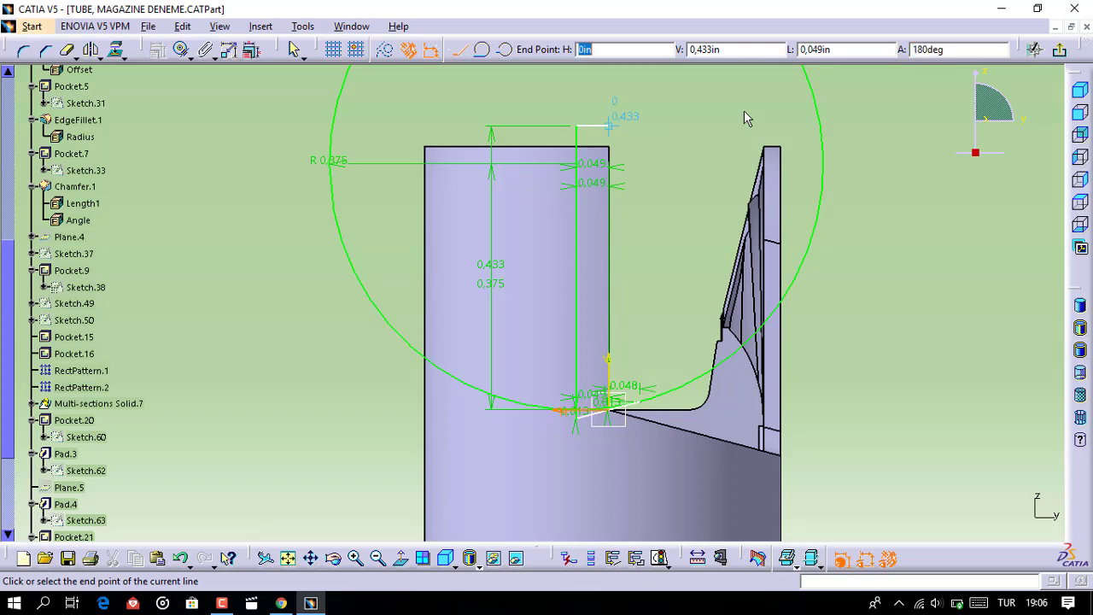
pyautogui.write('-0.')
pyautogui.write('326')
pyautogui.press('Return')
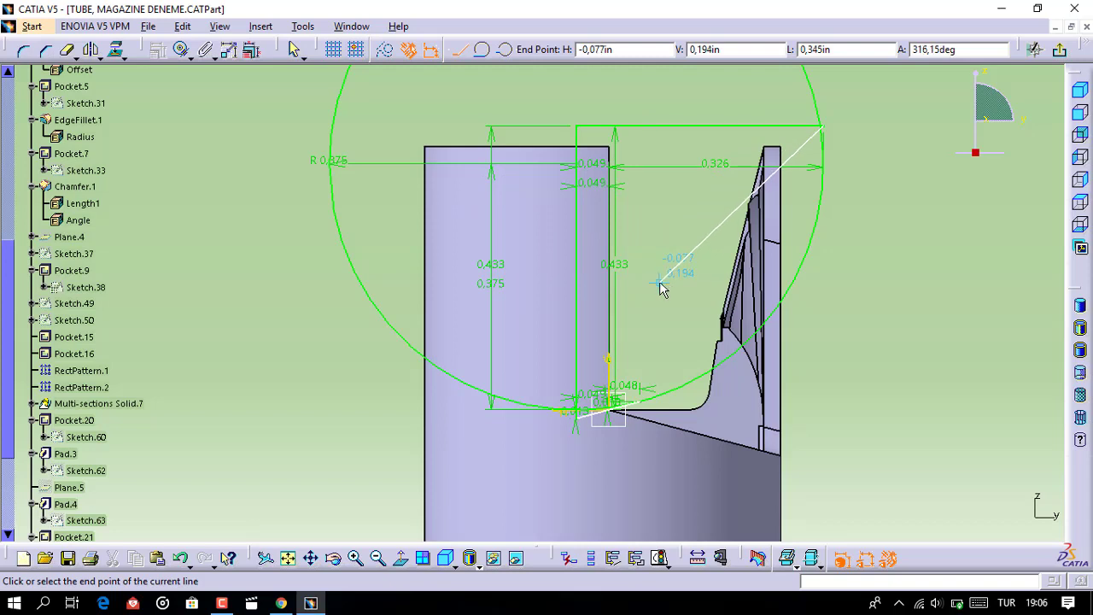
# Undo the misplaced segment and redraw the 0.326 in top edge at height 0.433 in
pyautogui.hotkey('ctrl', 'z')
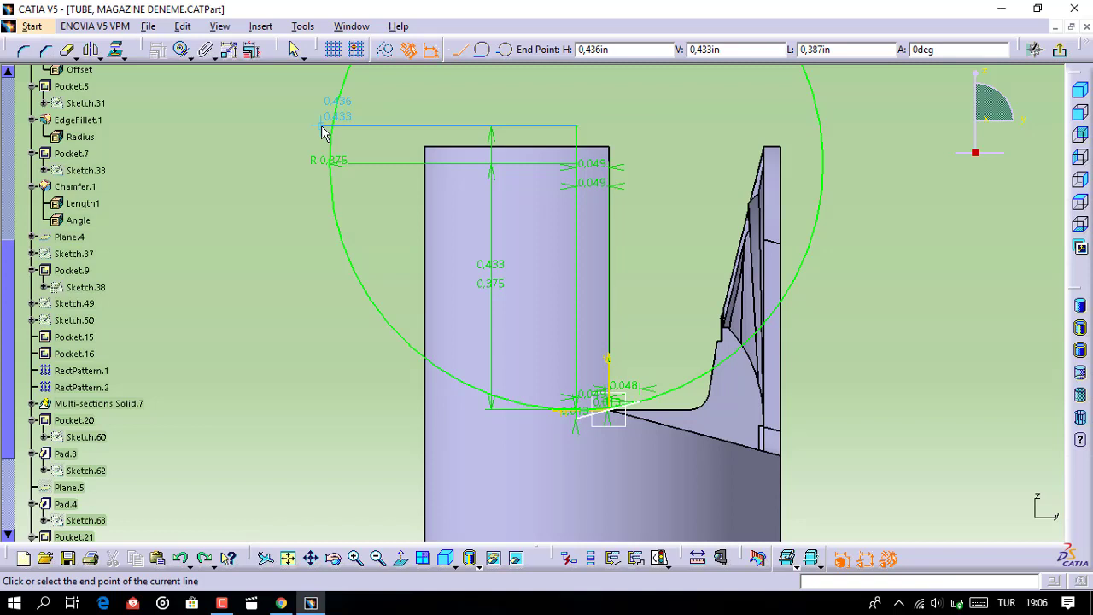
pyautogui.press('Tab')
pyautogui.write('0,')
pyautogui.press('Return')
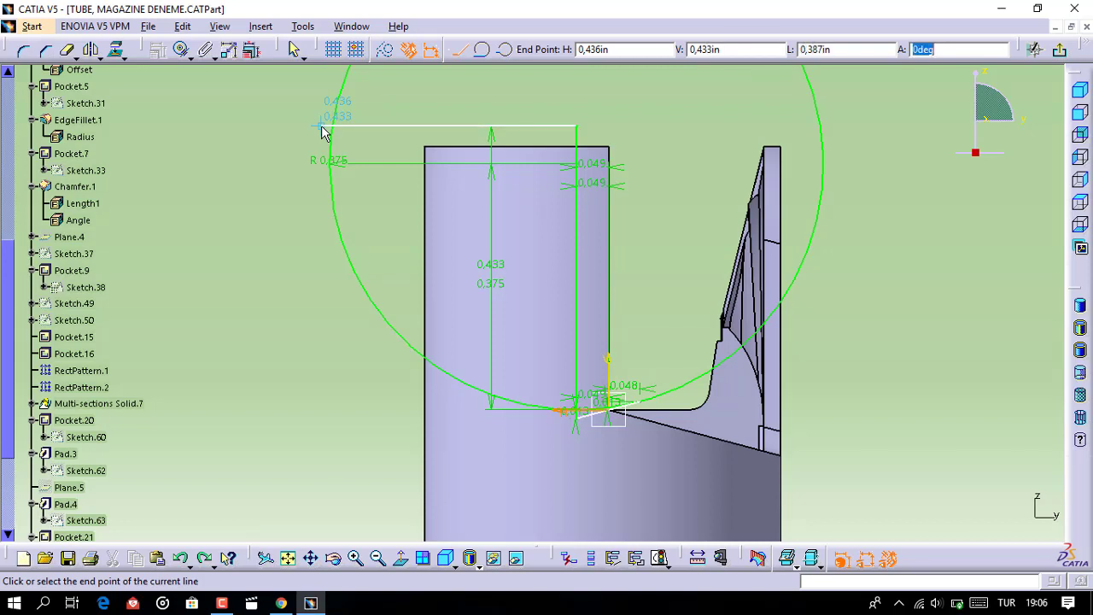
pyautogui.press('Tab')
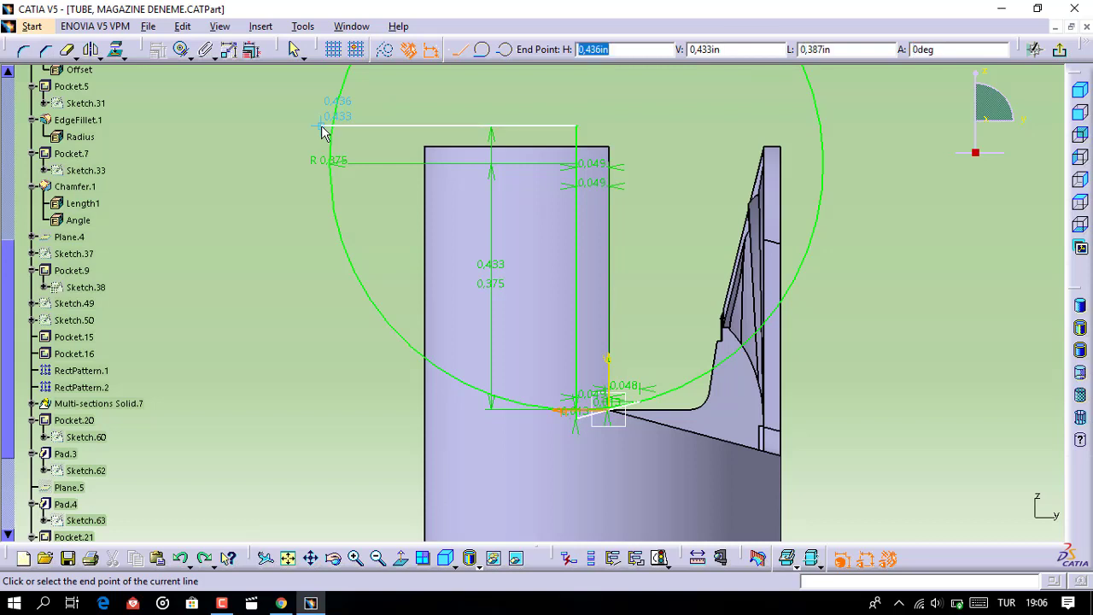
pyautogui.write('0,')
pyautogui.press('Return')
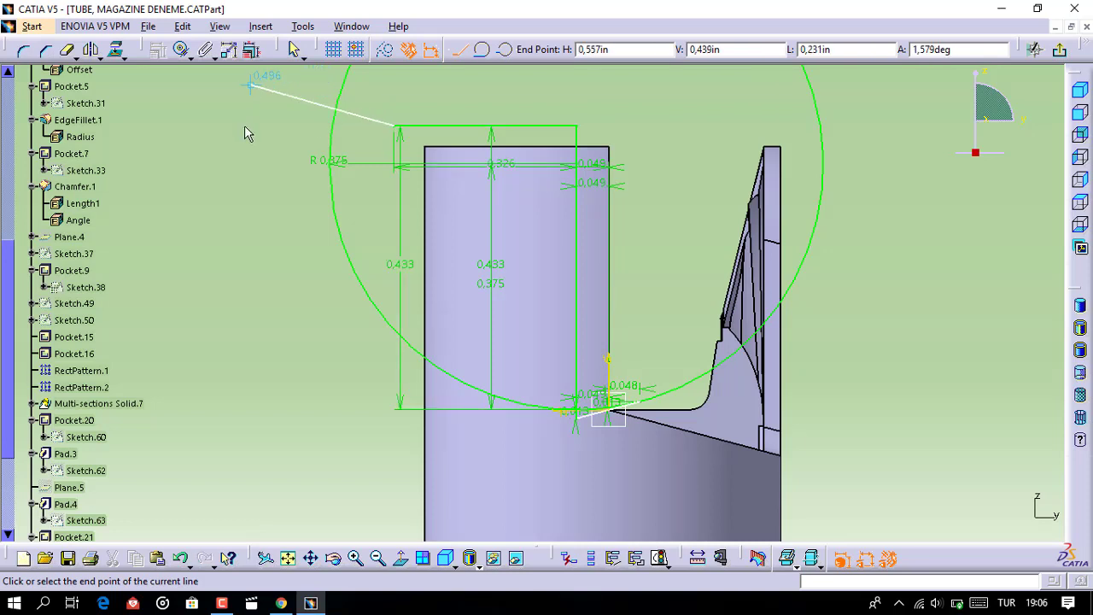
# Close the profile with a left side running from the top corner down to the circle
pyautogui.click(397, 127)
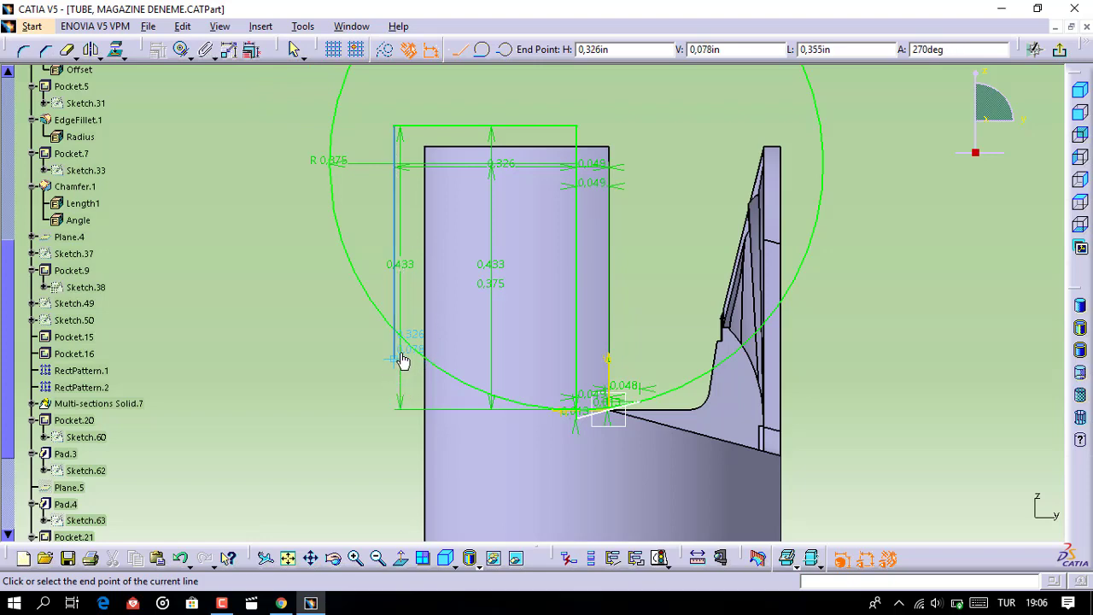
pyautogui.click(398, 328)
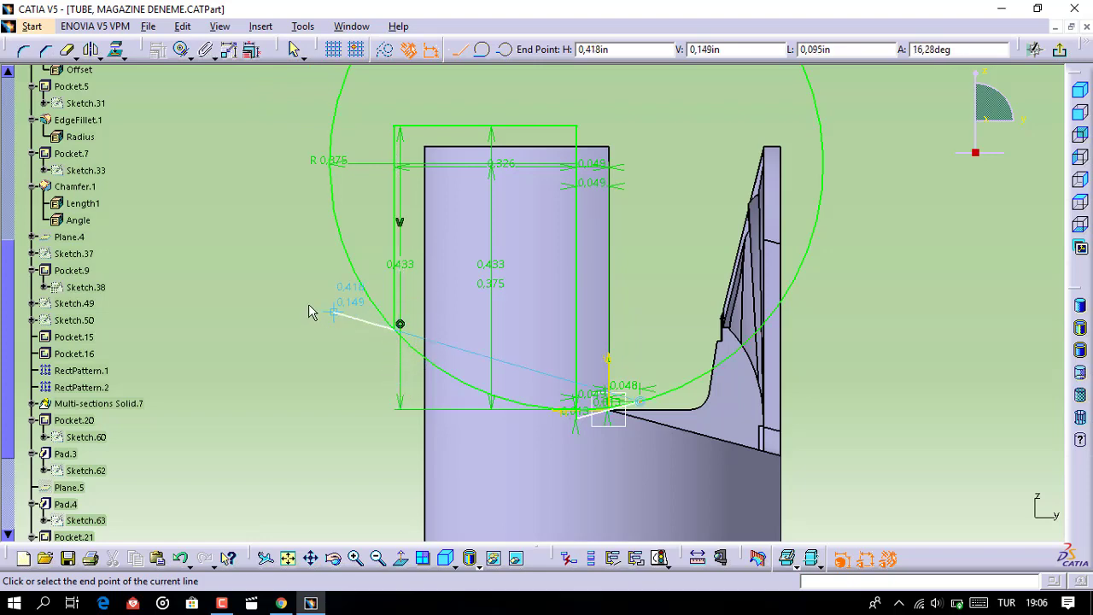
pyautogui.press('Escape')
# Mirror the profile's vertical and bottom lines across the sketch's vertical axis
pyautogui.scroll(2, 586, 433)
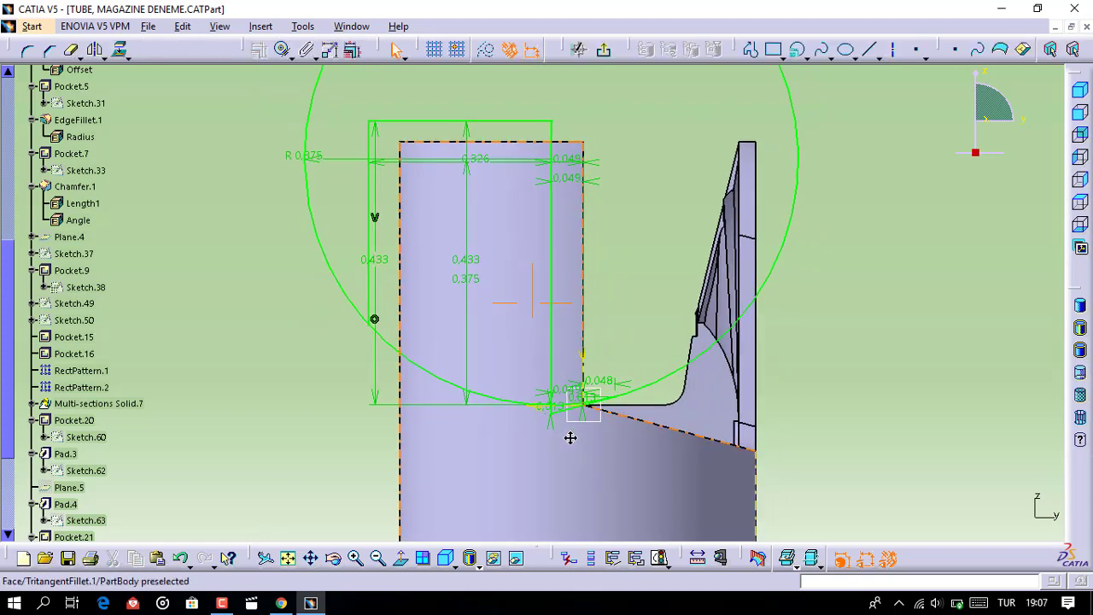
pyautogui.scroll(2, 573, 434)
pyautogui.moveTo(570, 429); pyautogui.dragTo(570, 452, button='middle')
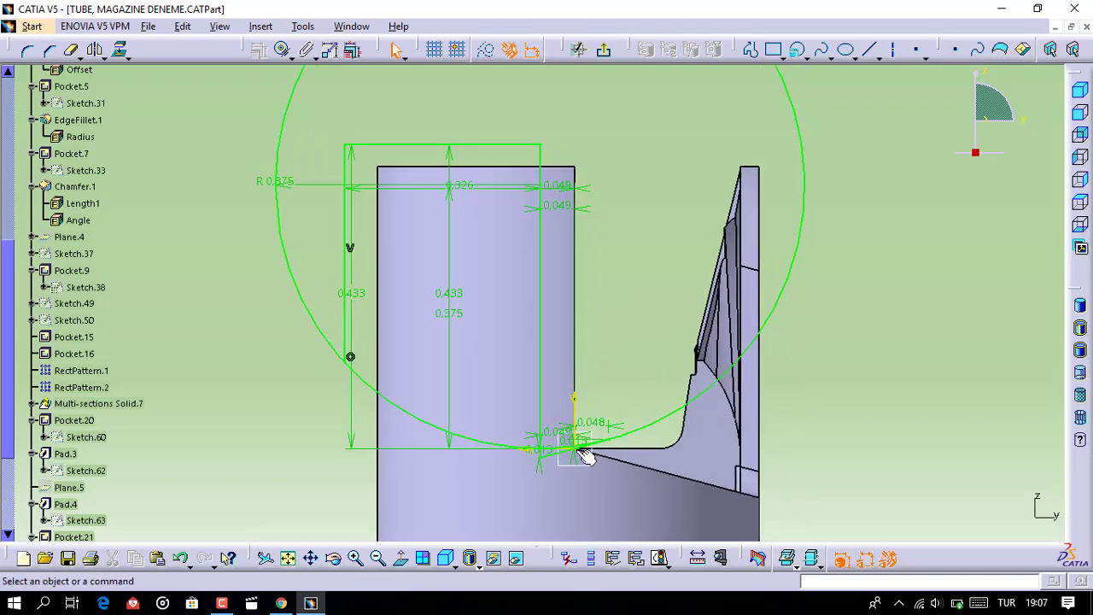
pyautogui.click(540, 241)
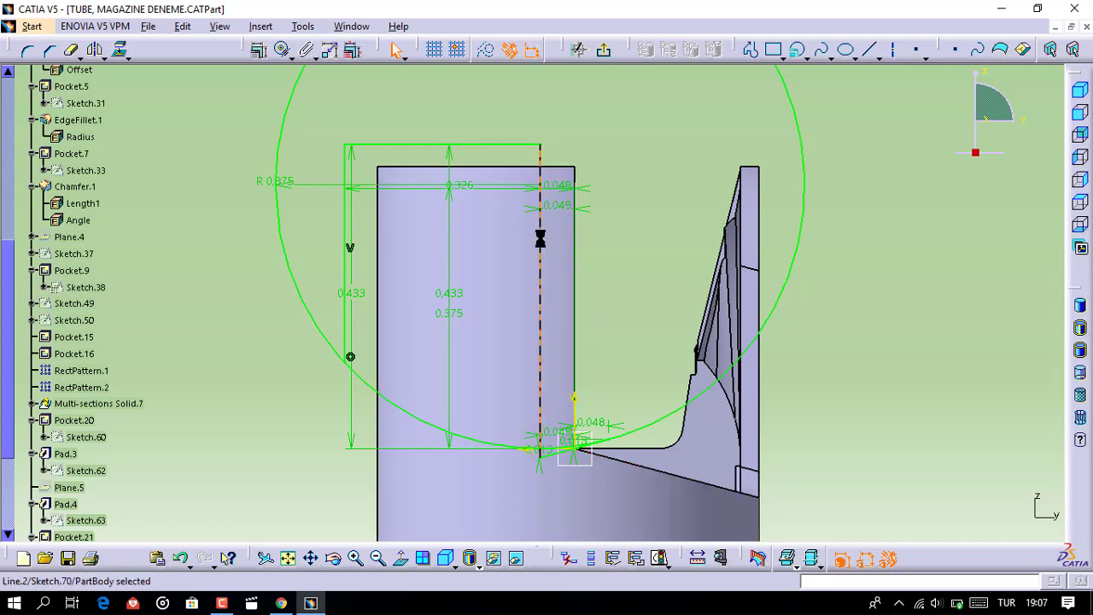
pyautogui.keyDown('ctrl'); pyautogui.click(568, 452); pyautogui.keyUp('ctrl')
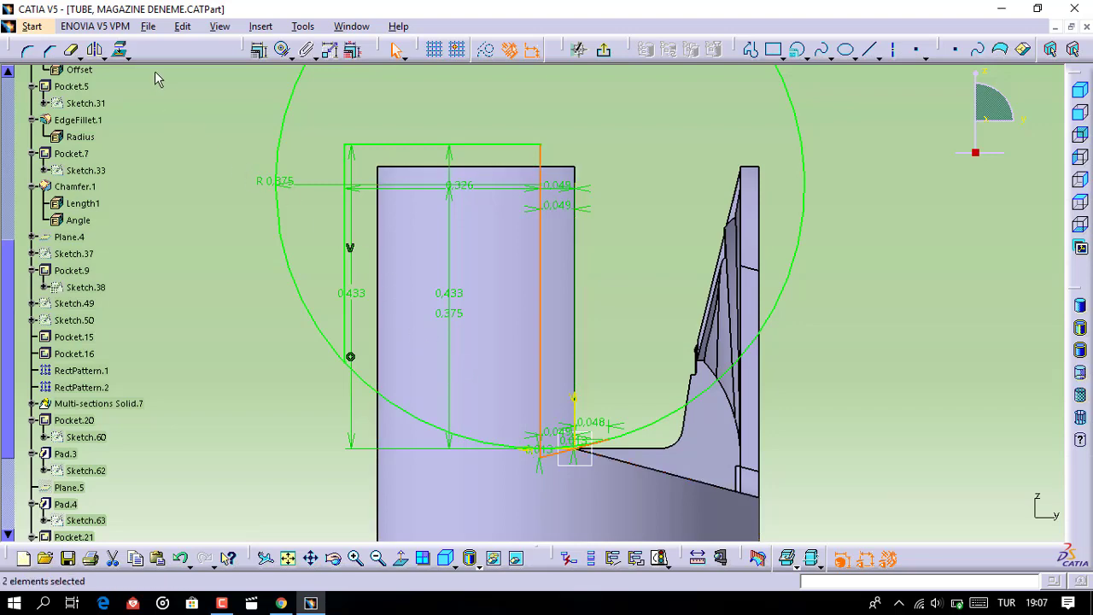
pyautogui.click(94, 49)
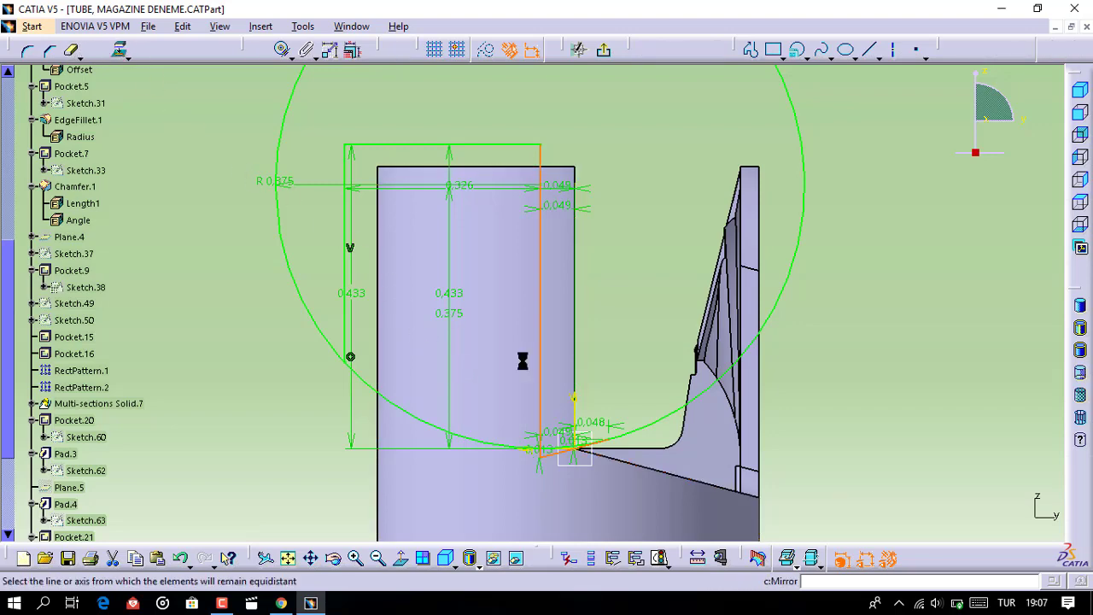
pyautogui.click(574, 419)
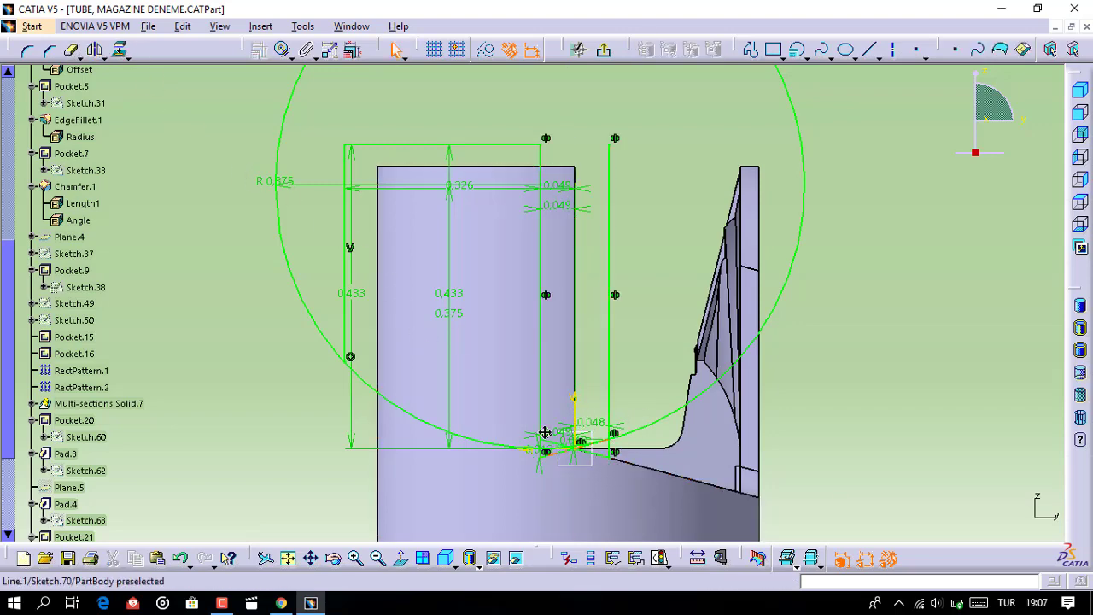
pyautogui.moveTo(551, 449)
pyautogui.mouseDown(button='middle')
pyautogui.moveTo(531, 412)
pyautogui.moveTo(546, 444)
pyautogui.moveTo(531, 484)
pyautogui.mouseUp(button='middle')
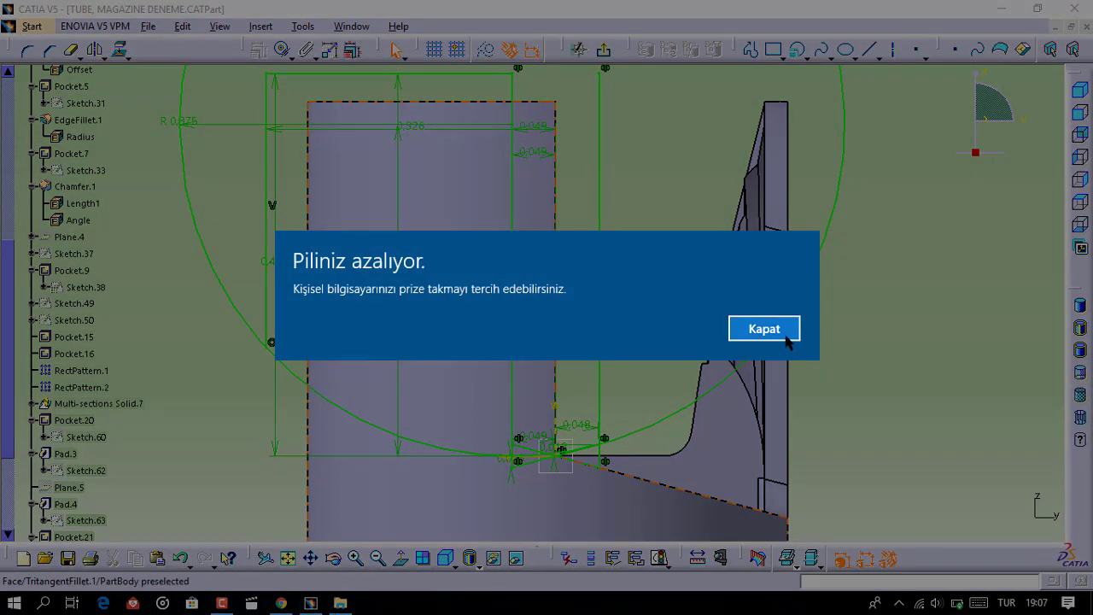
pyautogui.click(764, 326)
pyautogui.click(222, 603)
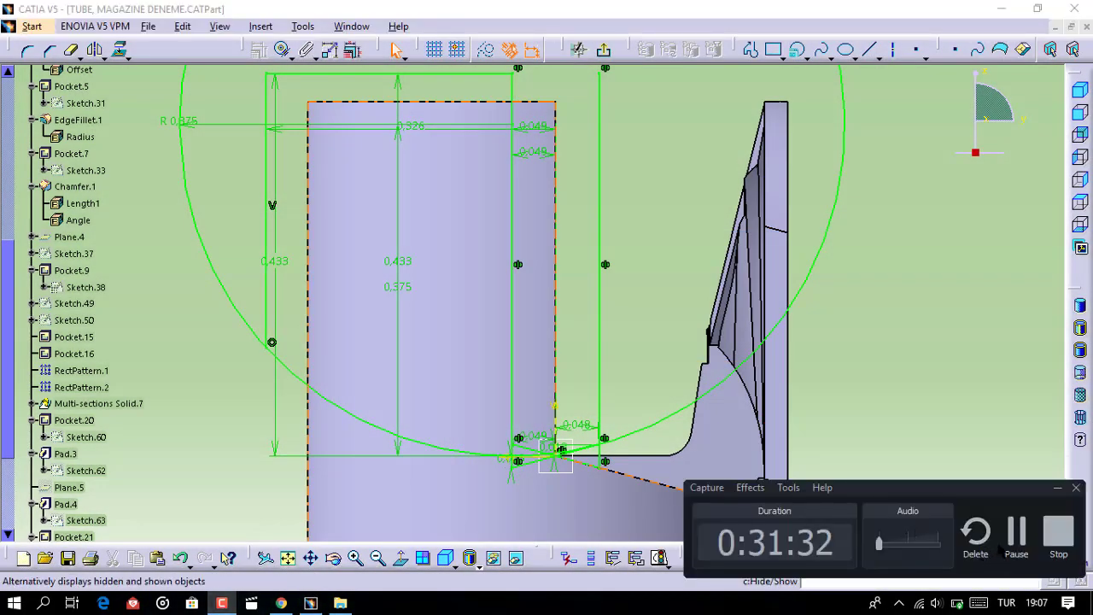
# Exit the mirrored-profile sketch and open a new sketch on the part's xy plane
pyautogui.moveTo(956, 527); pyautogui.dragTo(772, 350, button='middle')
pyautogui.moveTo(658, 362); pyautogui.dragTo(723, 63, button='middle')
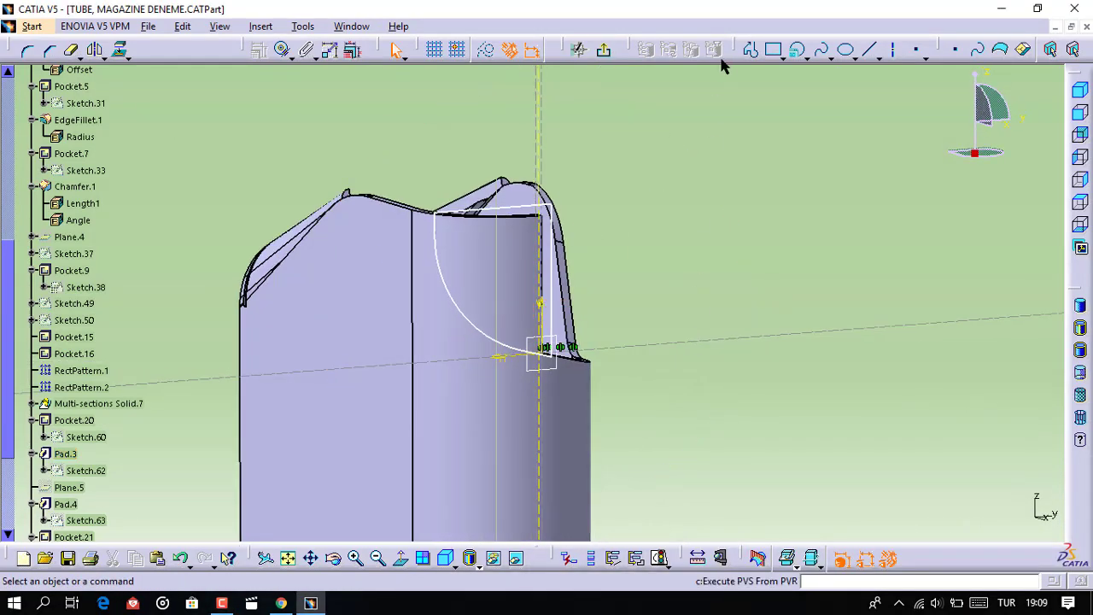
pyautogui.click(603, 49)
pyautogui.moveTo(654, 135)
pyautogui.mouseDown(button='middle')
pyautogui.moveTo(533, 311)
pyautogui.moveTo(632, 275)
pyautogui.moveTo(675, 108)
pyautogui.moveTo(439, 439)
pyautogui.mouseUp(button='middle')
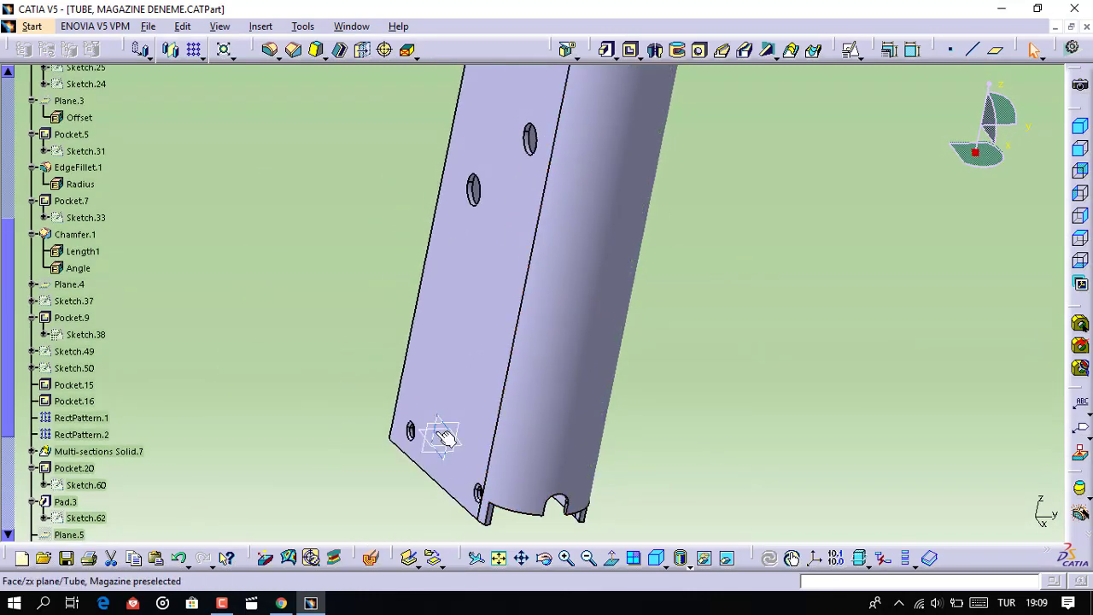
pyautogui.click(441, 439)
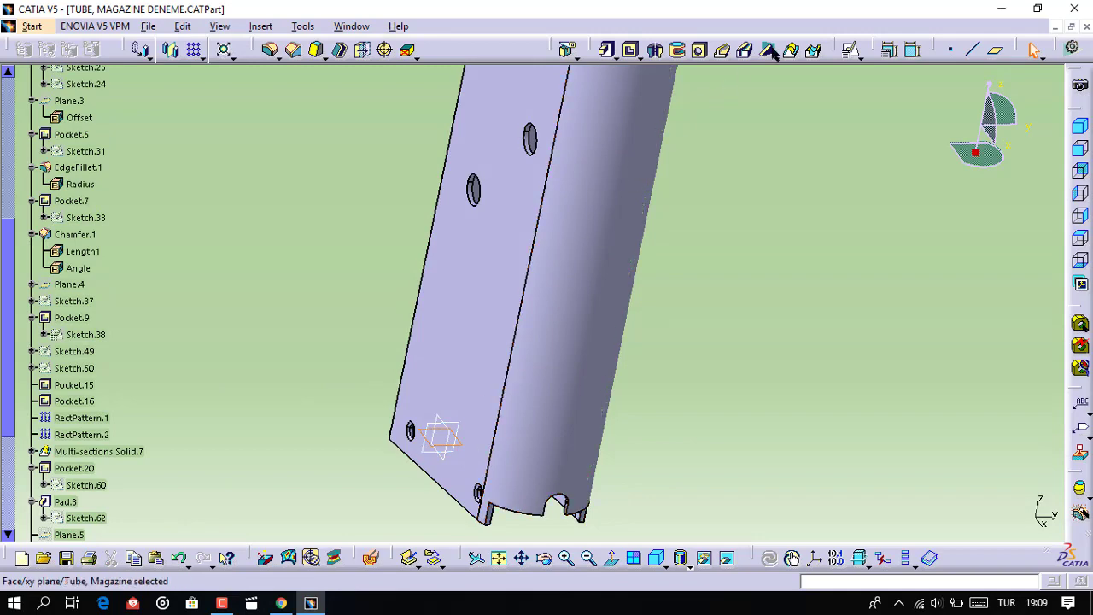
pyautogui.click(857, 54)
# In the new sketch, start a line with its first point at vertical 0,2
pyautogui.click(869, 76)
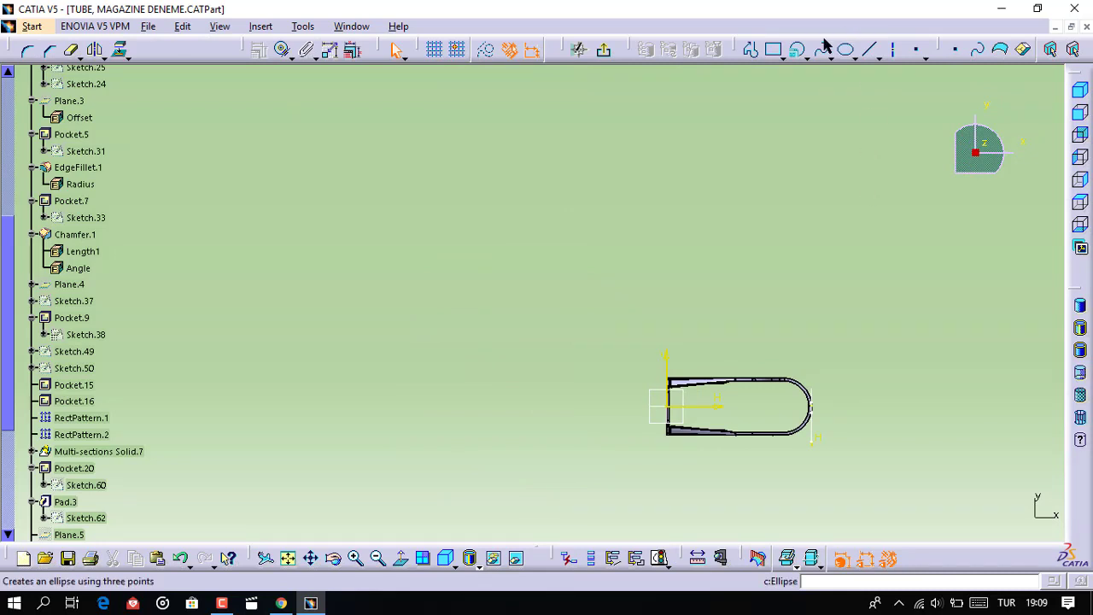
pyautogui.moveTo(734, 441)
pyautogui.mouseDown(button='middle')
pyautogui.moveTo(725, 396)
pyautogui.moveTo(792, 258)
pyautogui.moveTo(674, 295)
pyautogui.mouseUp(button='middle')
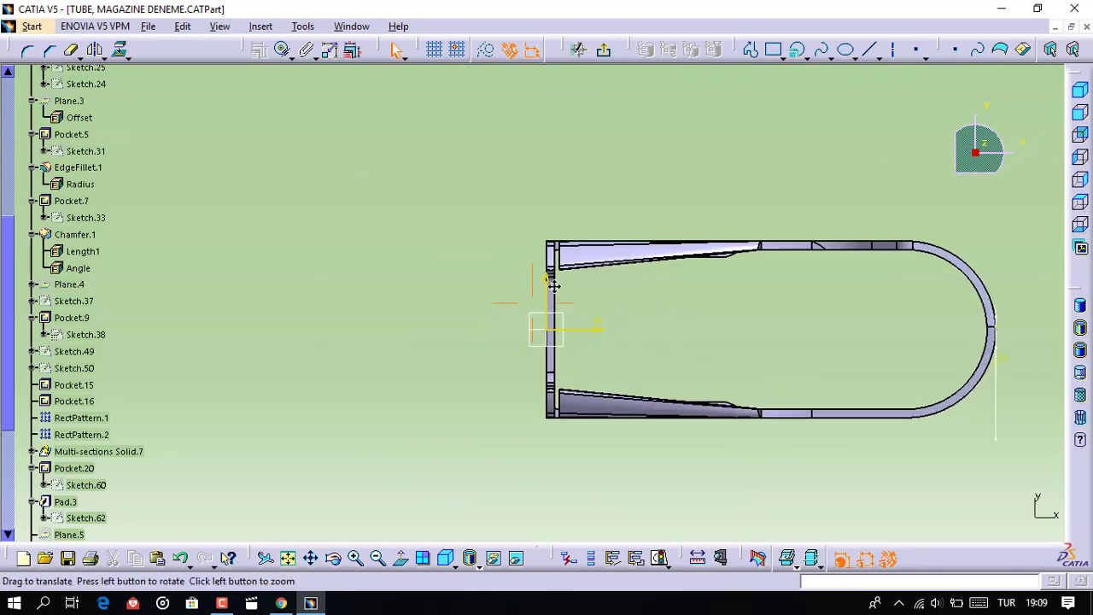
pyautogui.click(869, 48)
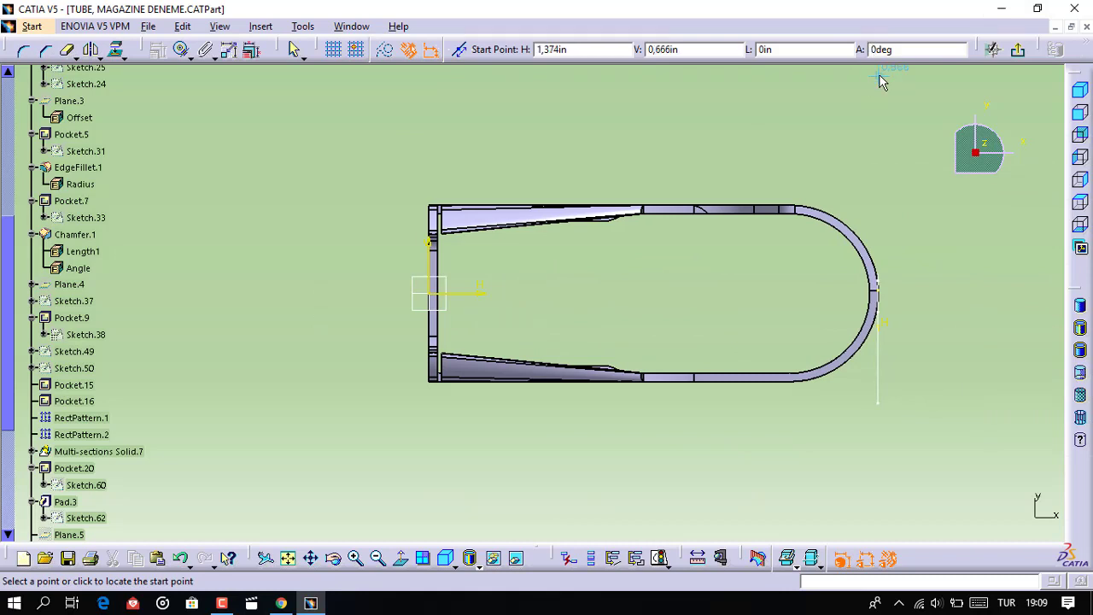
pyautogui.press('Tab')
pyautogui.write('0,')
pyautogui.press('Tab')
pyautogui.press('Tab')
pyautogui.press('Tab')
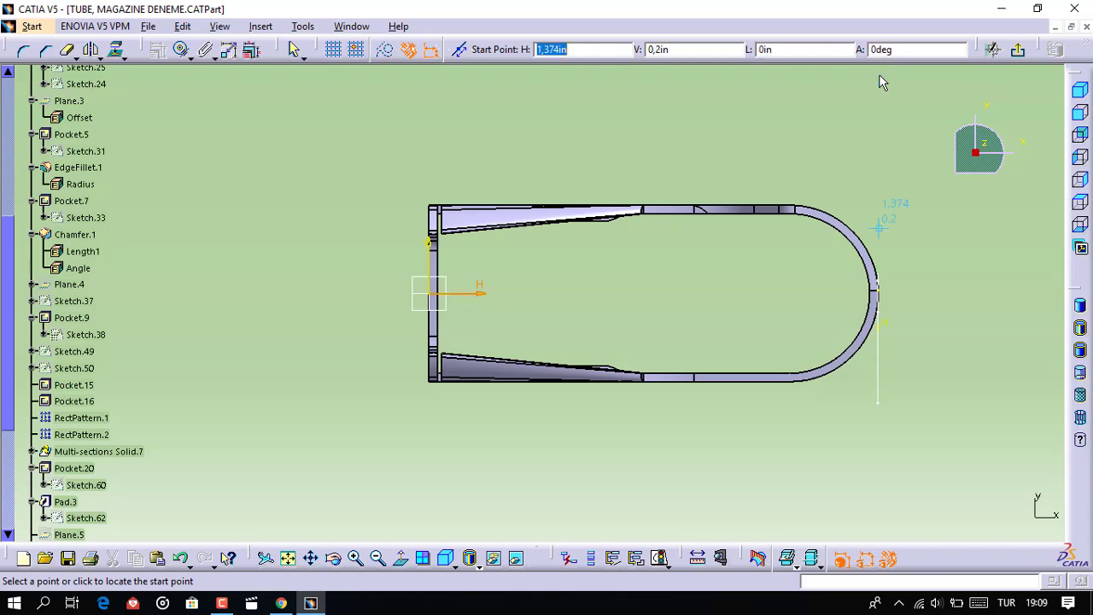
pyautogui.write('0,66')
pyautogui.press('Return')
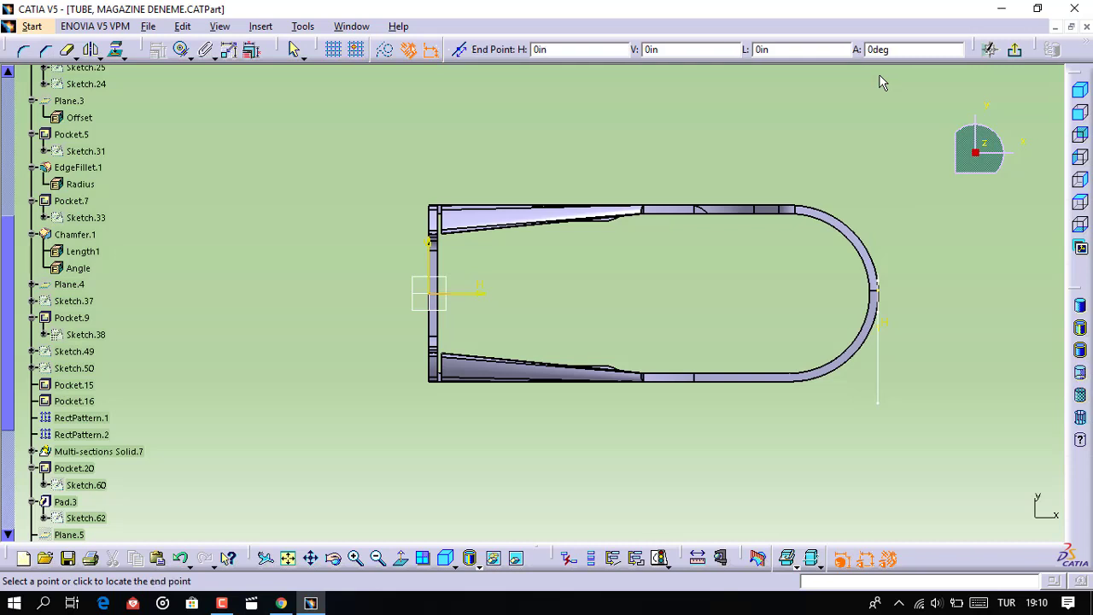
# End the sloped line at H 1.372 in, V 0 in and return to the 3D part
pyautogui.press('Tab')
pyautogui.press('Tab')
pyautogui.press('Tab')
pyautogui.press('Tab')
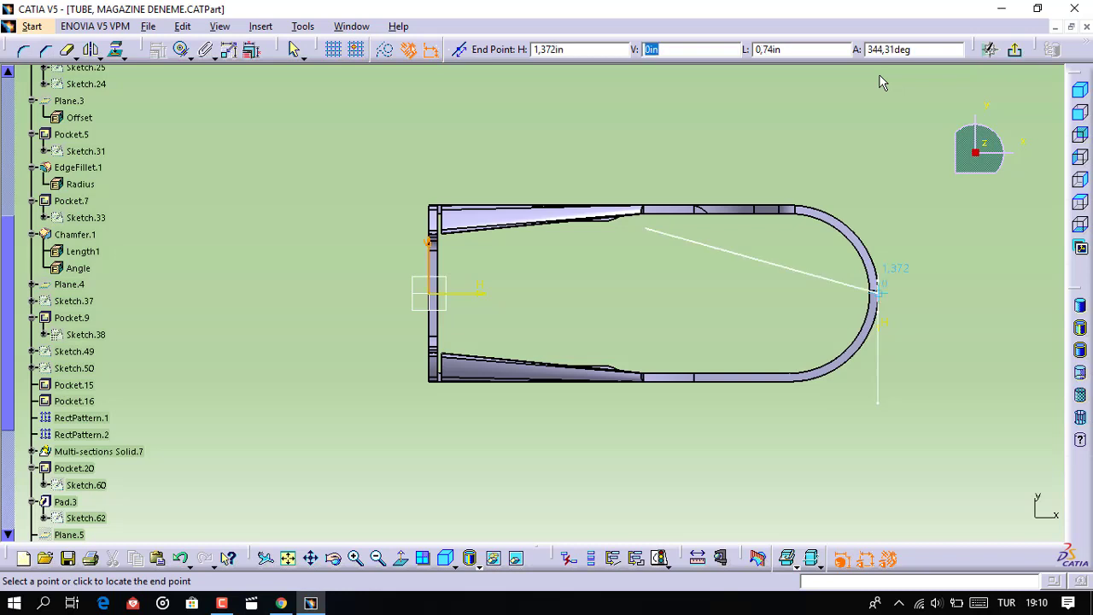
pyautogui.write('0,')
pyautogui.press('Return')
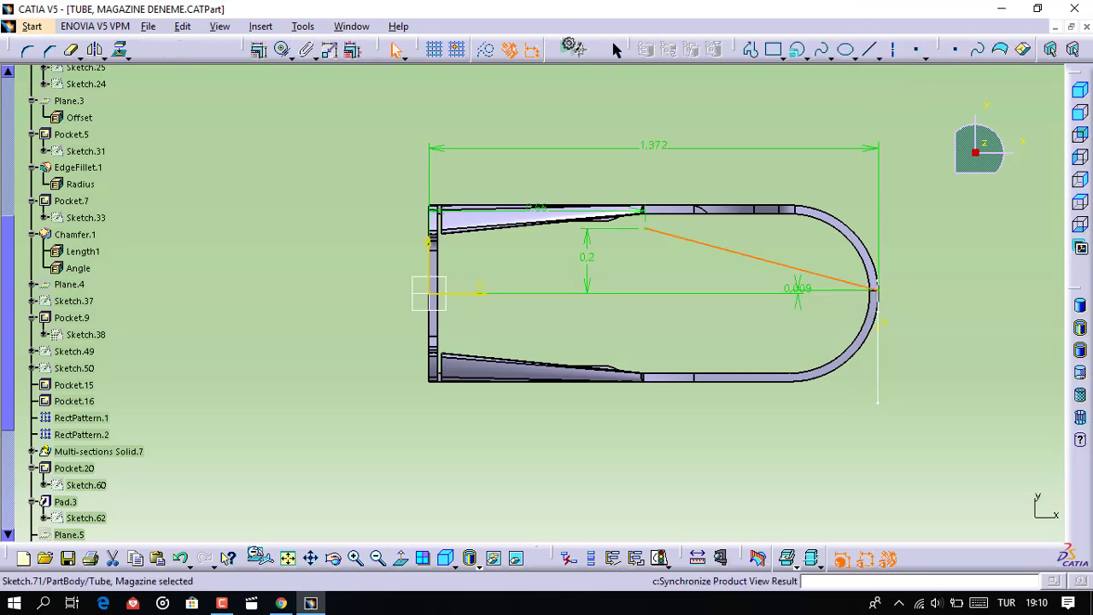
pyautogui.click(606, 47)
pyautogui.moveTo(784, 341)
pyautogui.mouseDown(button='middle')
pyautogui.moveTo(625, 405)
pyautogui.moveTo(640, 268)
pyautogui.moveTo(487, 91)
pyautogui.moveTo(561, 415)
pyautogui.moveTo(569, 386)
pyautogui.moveTo(558, 378)
pyautogui.moveTo(606, 347)
pyautogui.moveTo(518, 347)
pyautogui.moveTo(605, 236)
pyautogui.mouseUp(button='middle')
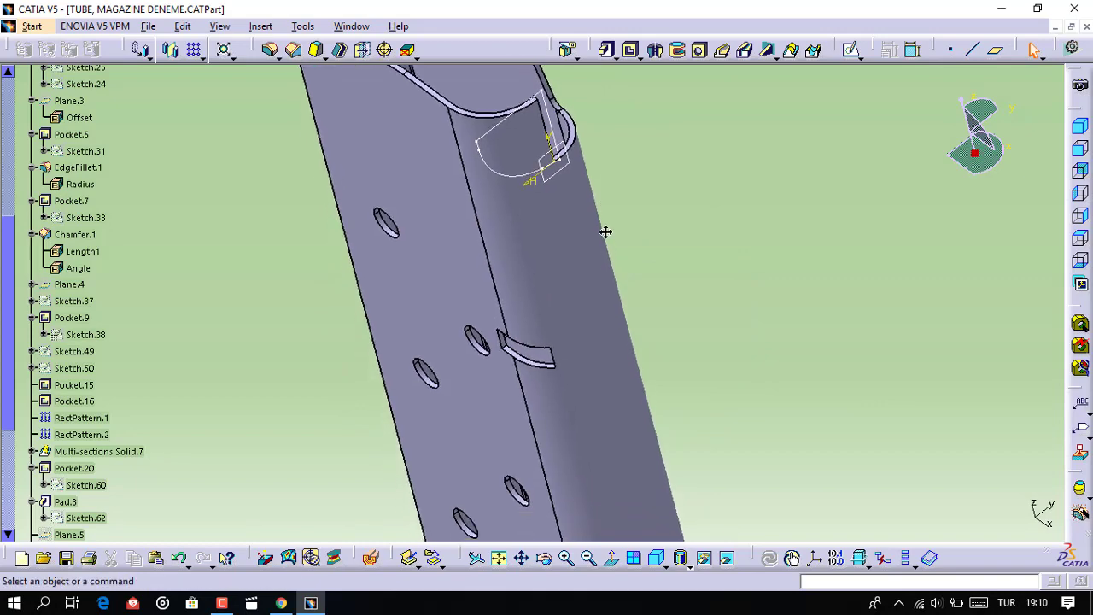
# Define a pocket on Sketch.70, directed along the Sketch.71 line
pyautogui.click(632, 49)
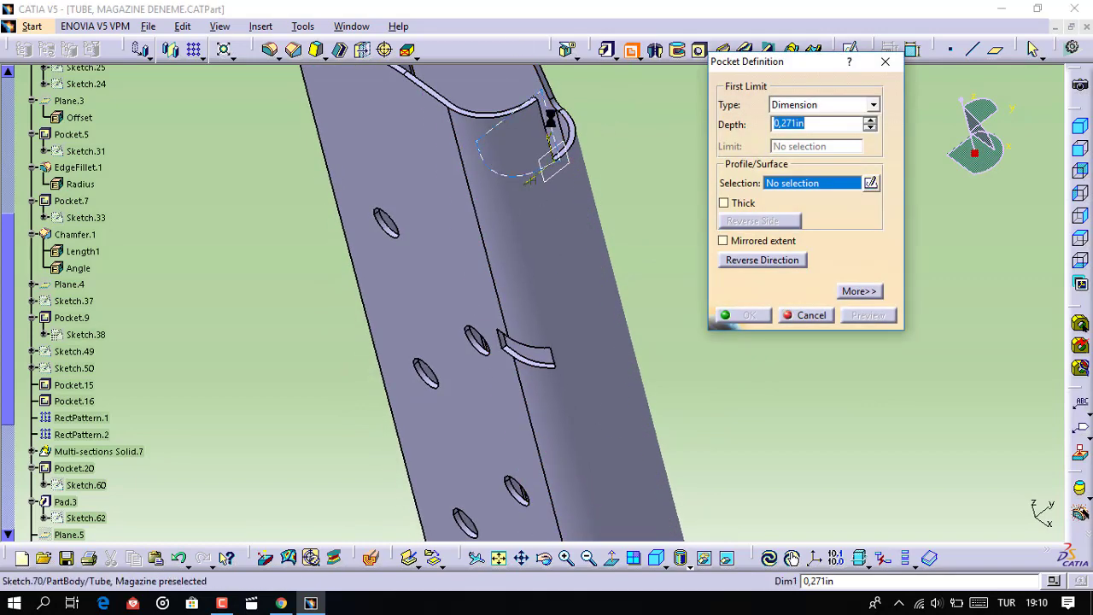
pyautogui.click(538, 158)
pyautogui.click(851, 292)
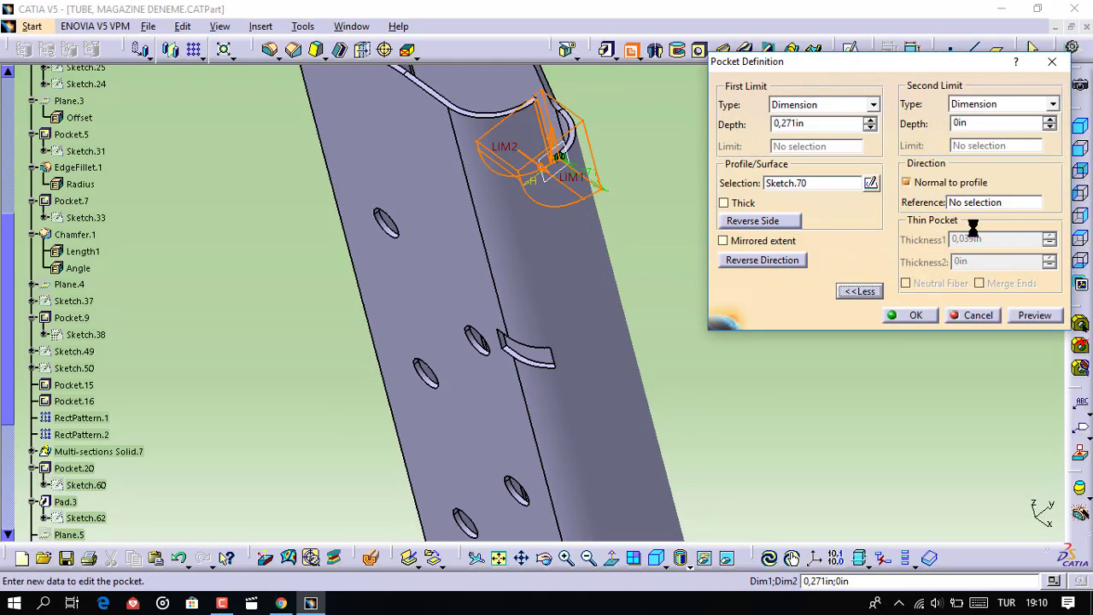
pyautogui.click(773, 261)
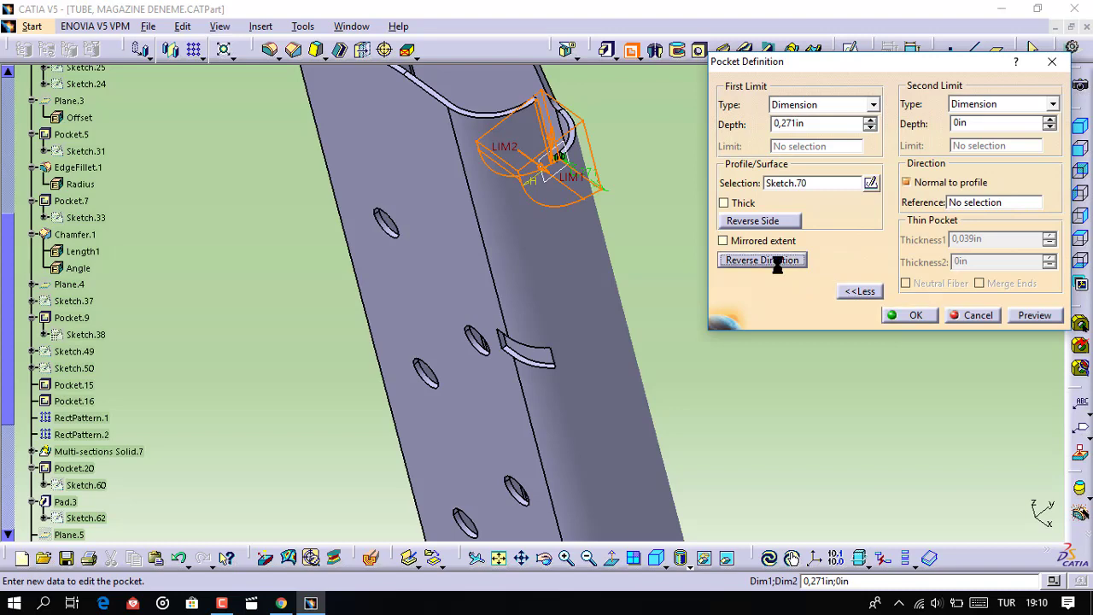
pyautogui.click(991, 203)
pyautogui.moveTo(501, 293); pyautogui.dragTo(654, 325, button='middle')
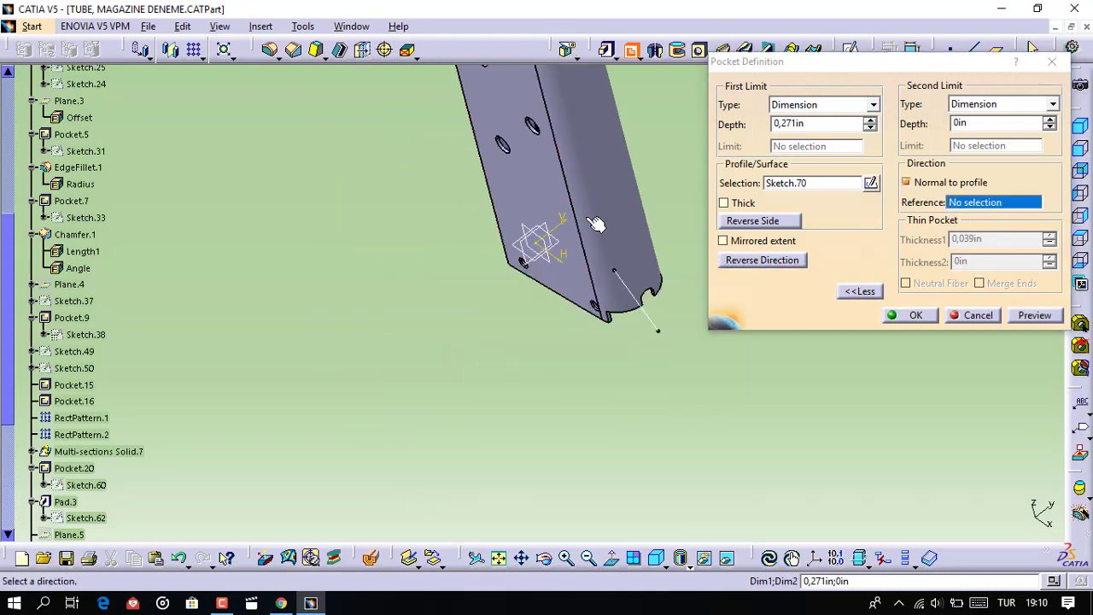
pyautogui.click(651, 318)
pyautogui.moveTo(642, 277)
pyautogui.mouseDown(button='middle')
pyautogui.moveTo(649, 395)
pyautogui.moveTo(597, 472)
pyautogui.moveTo(605, 313)
pyautogui.moveTo(610, 356)
pyautogui.moveTo(593, 336)
pyautogui.mouseUp(button='middle')
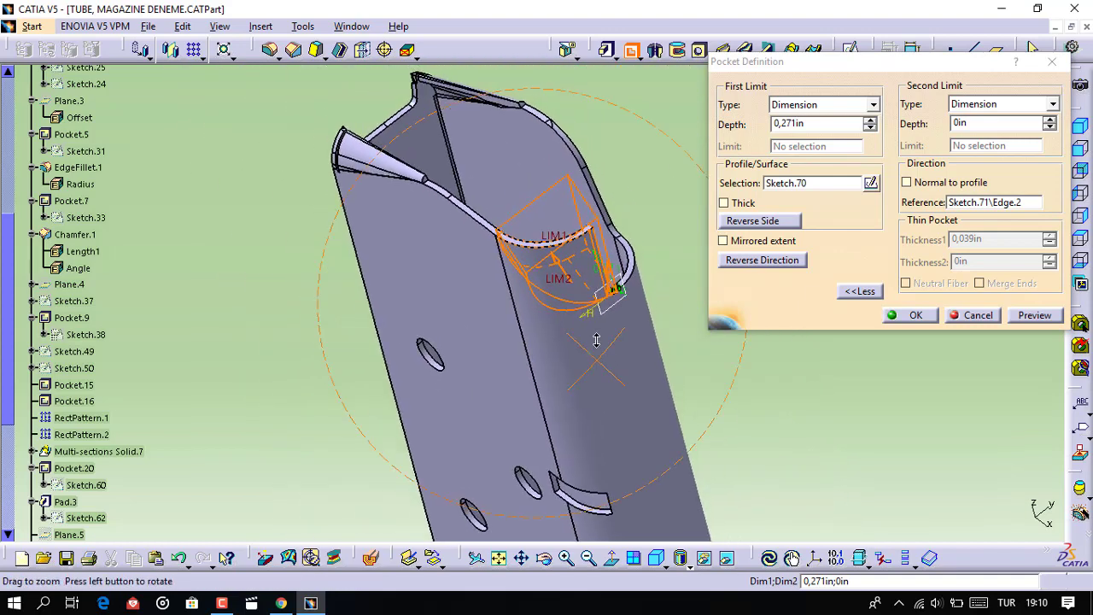
pyautogui.click(1034, 315)
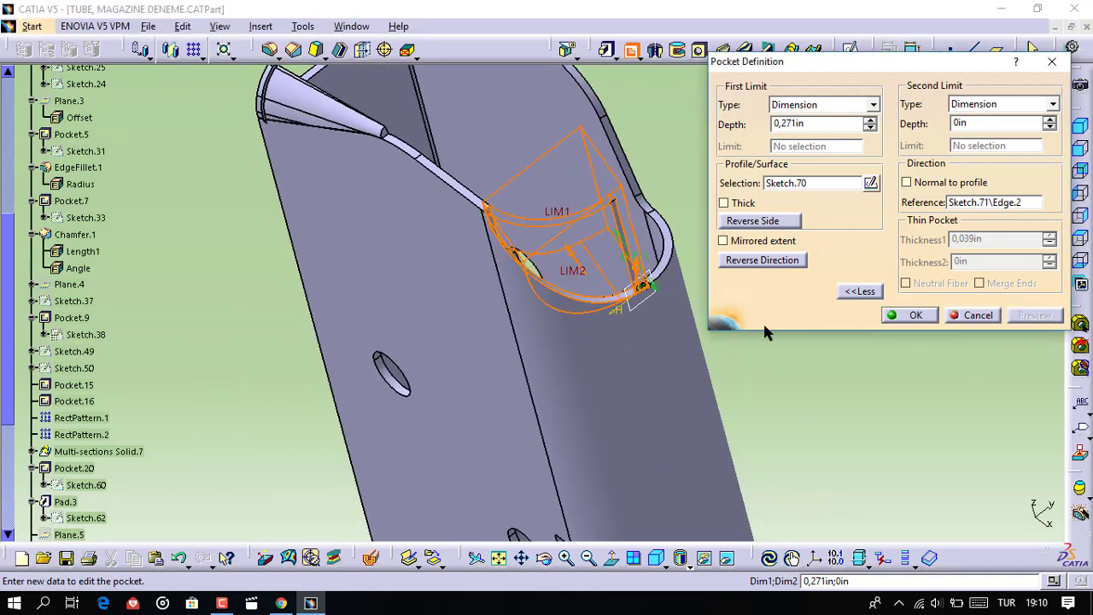
pyautogui.moveTo(696, 356)
pyautogui.mouseDown(button='middle')
pyautogui.moveTo(612, 334)
pyautogui.moveTo(630, 366)
pyautogui.moveTo(600, 366)
pyautogui.moveTo(651, 293)
pyautogui.mouseUp(button='middle')
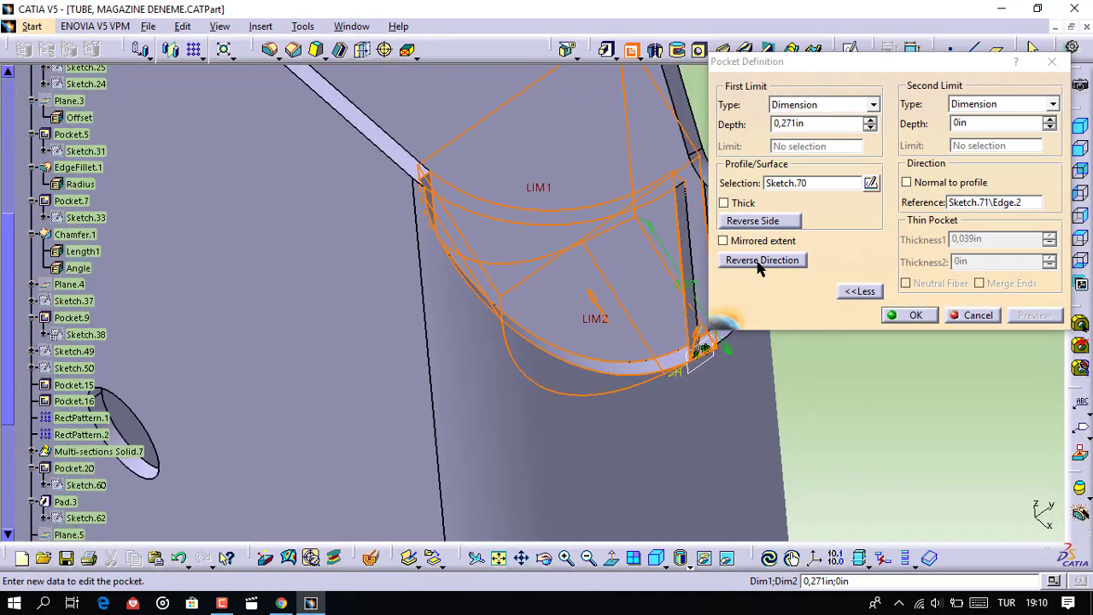
# Give the pocket a mirrored extent and 0,5in depth, creating Pocket.24
pyautogui.click(728, 246)
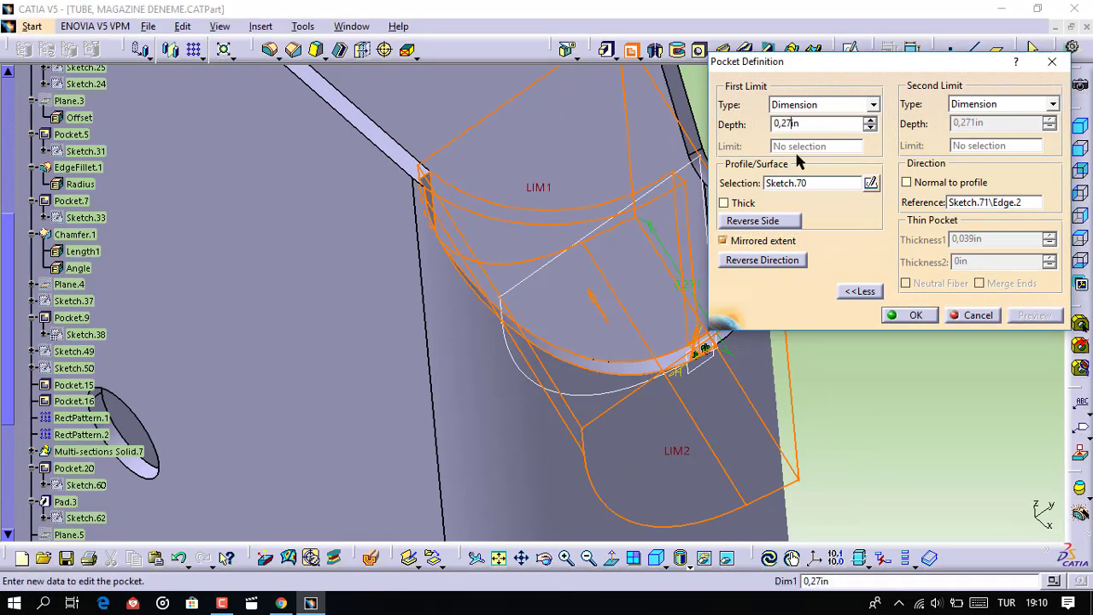
pyautogui.write('8')
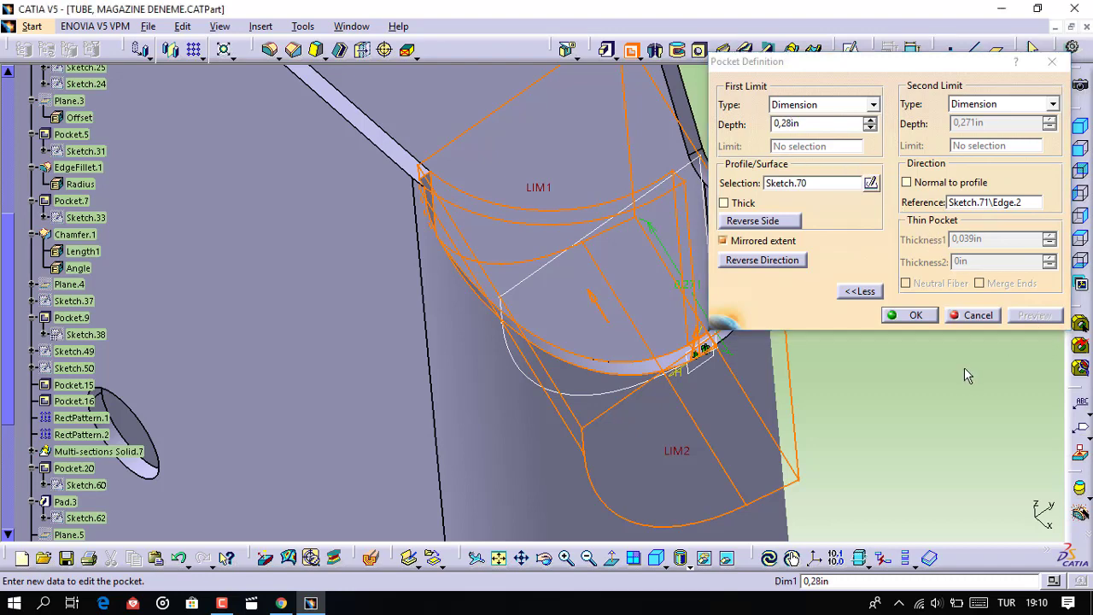
pyautogui.moveTo(488, 310); pyautogui.dragTo(610, 354, button='middle')
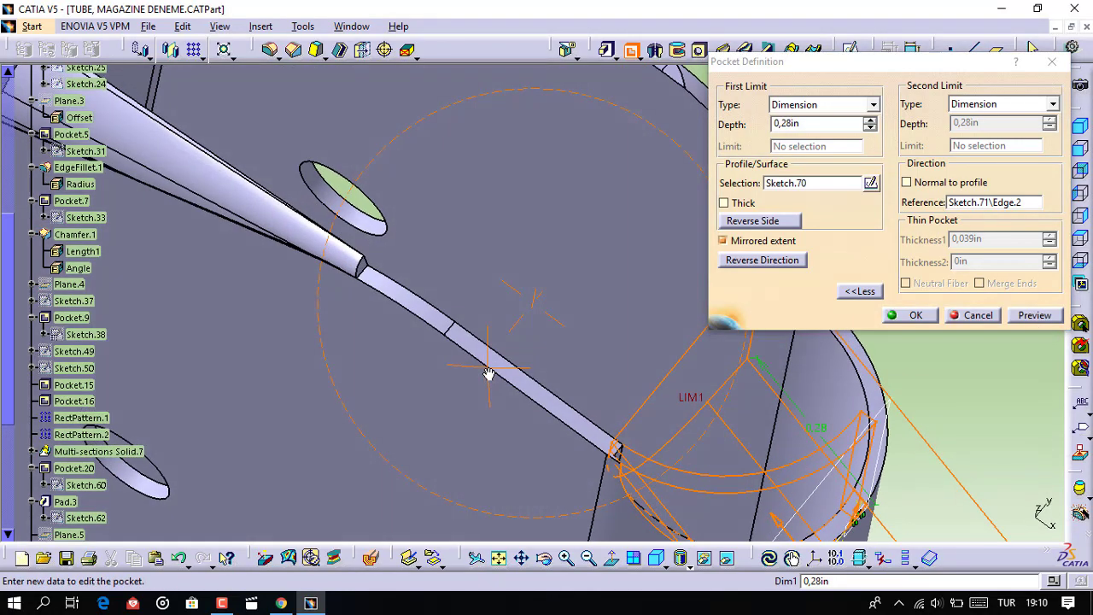
pyautogui.click(791, 124)
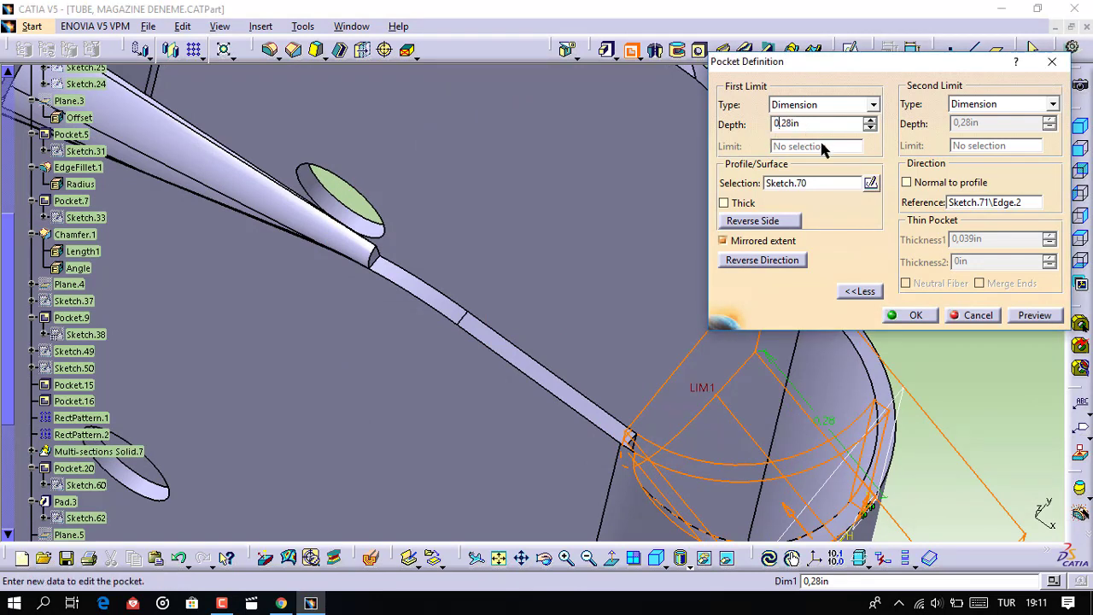
pyautogui.press('BackSpace')
pyautogui.press('BackSpace')
pyautogui.write('5')
pyautogui.click(1032, 315)
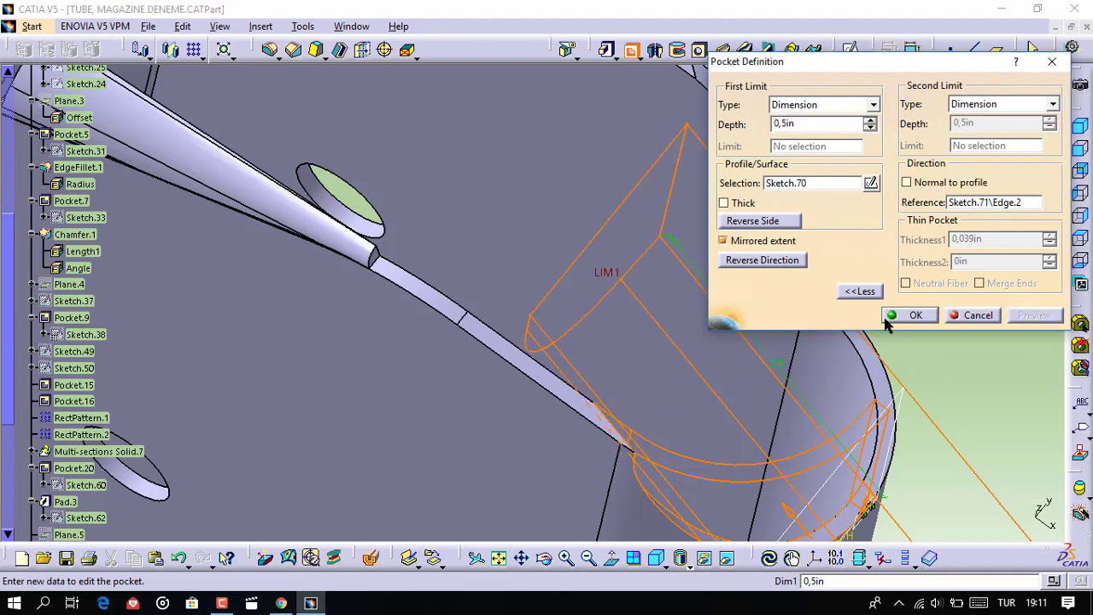
pyautogui.click(912, 316)
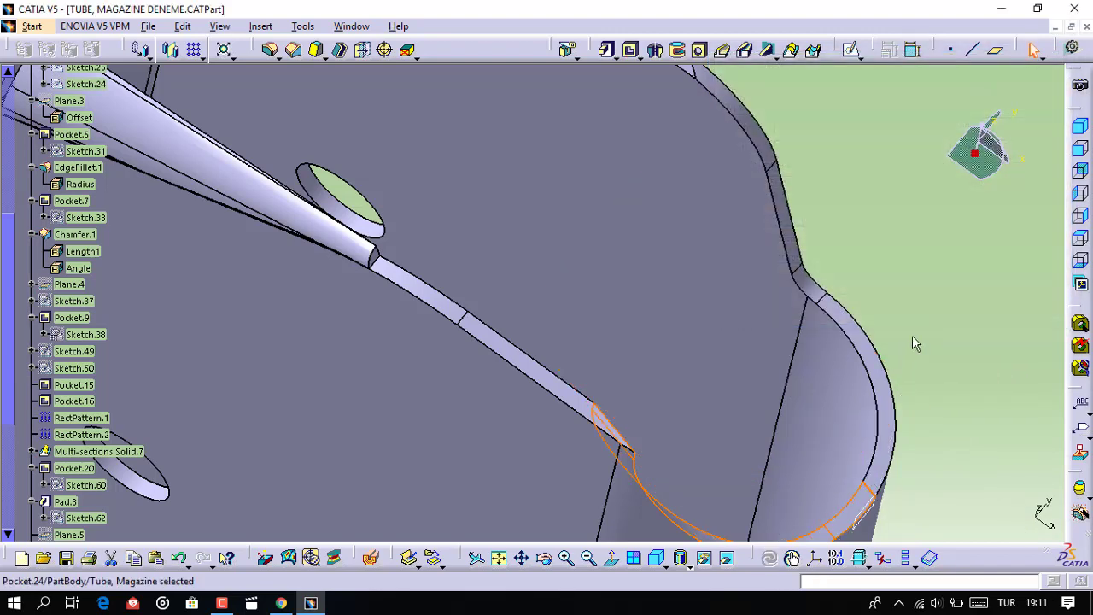
# Hide the reference plane
pyautogui.moveTo(865, 320); pyautogui.dragTo(610, 378, button='middle')
pyautogui.moveTo(549, 298)
pyautogui.mouseDown(button='middle')
pyautogui.moveTo(602, 258)
pyautogui.moveTo(693, 264)
pyautogui.mouseUp(button='middle')
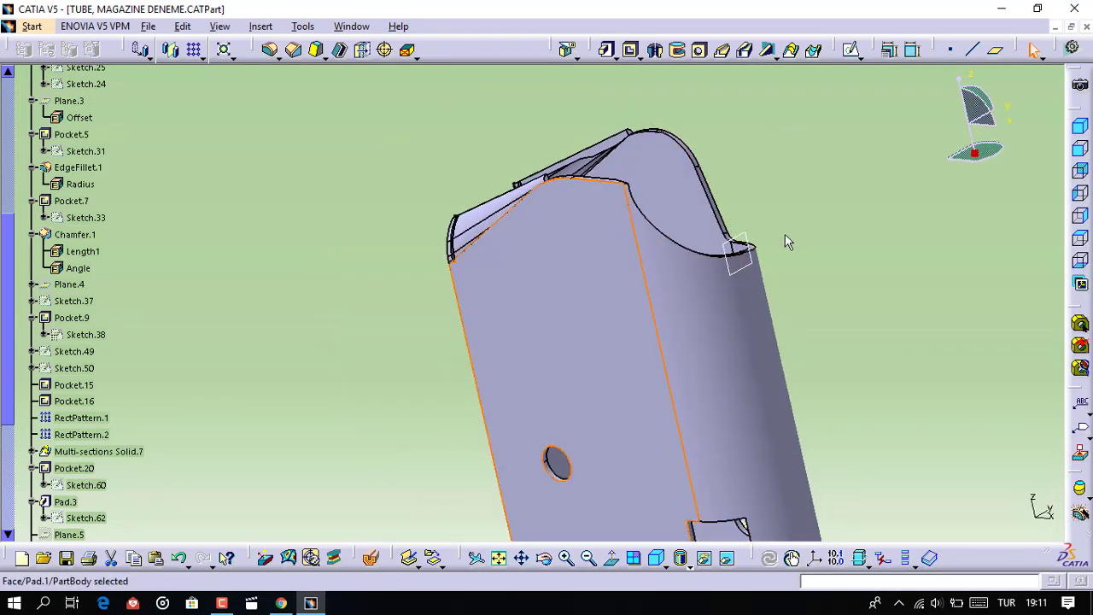
pyautogui.rightClick(747, 242)
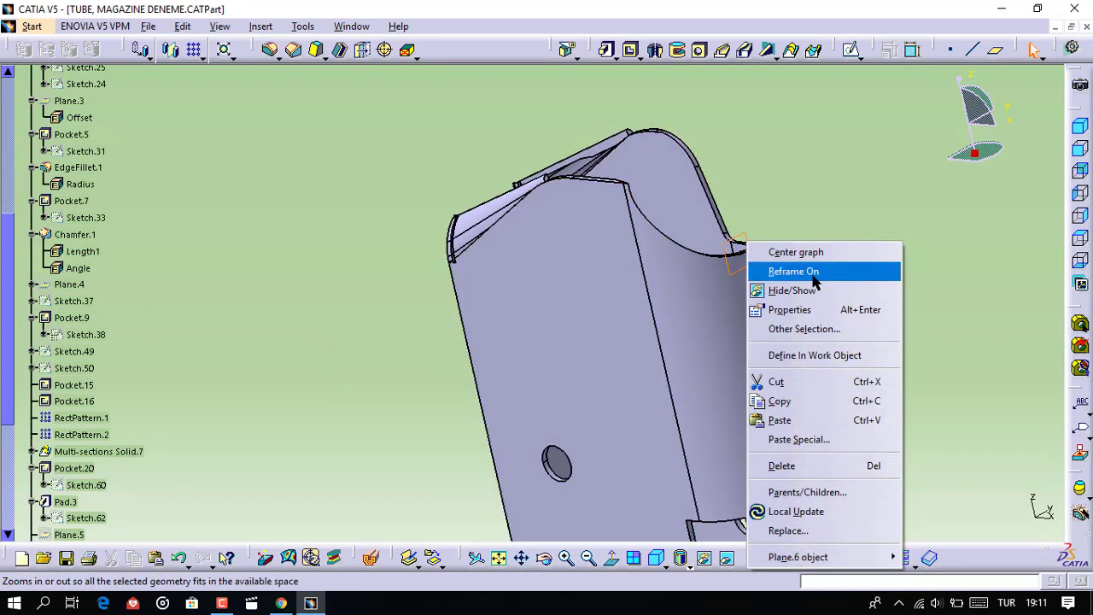
pyautogui.click(793, 291)
# Hide the Sketch.71 direction line
pyautogui.moveTo(806, 248); pyautogui.dragTo(773, 330, button='middle')
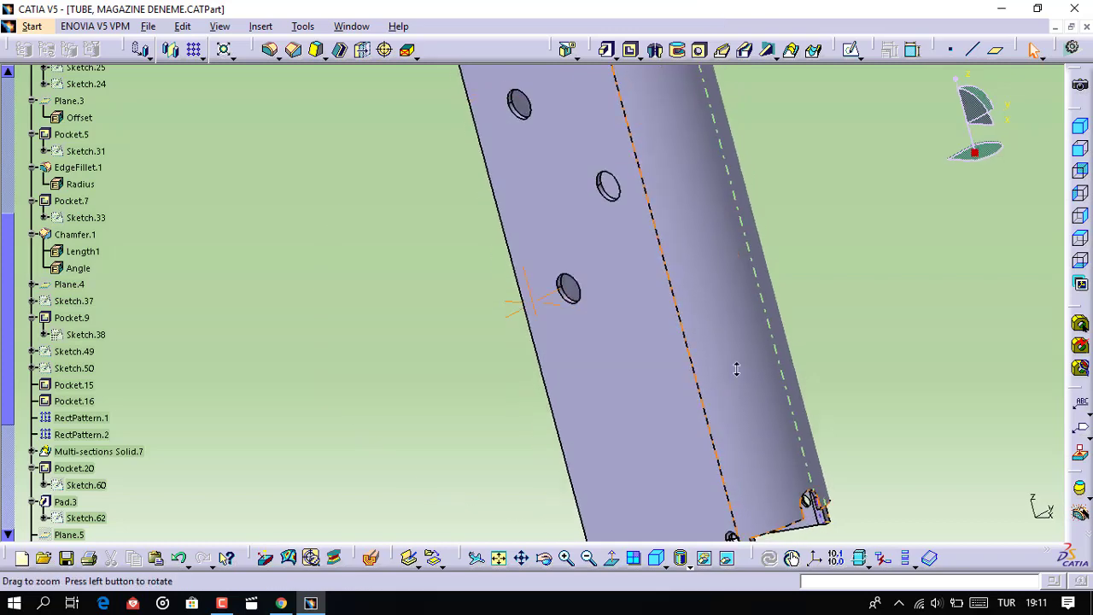
pyautogui.moveTo(720, 26); pyautogui.dragTo(621, 475, button='middle')
pyautogui.rightClick(694, 459)
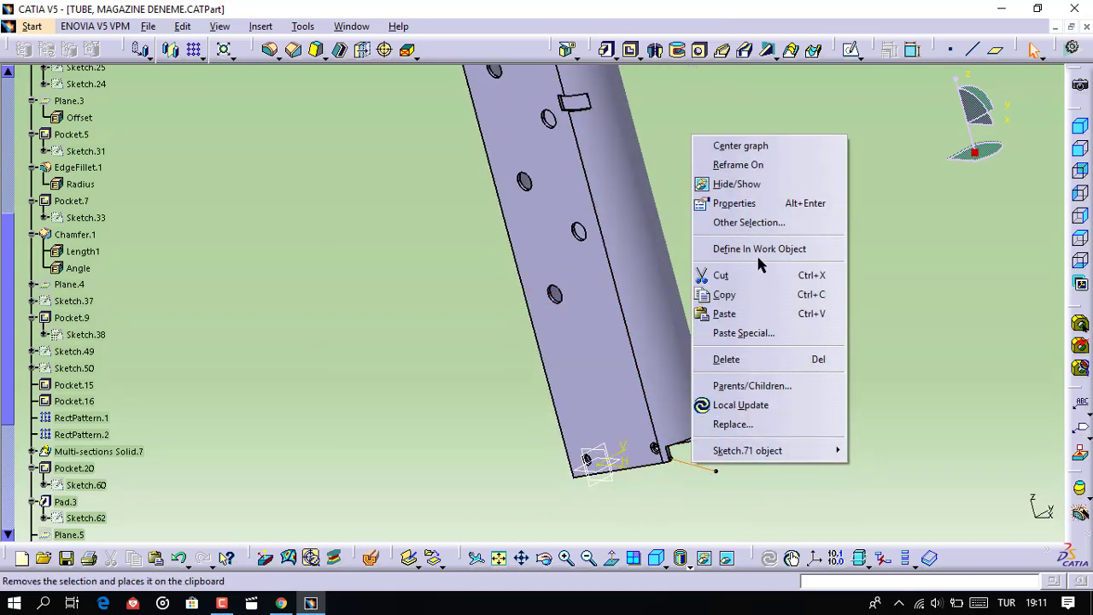
pyautogui.click(756, 183)
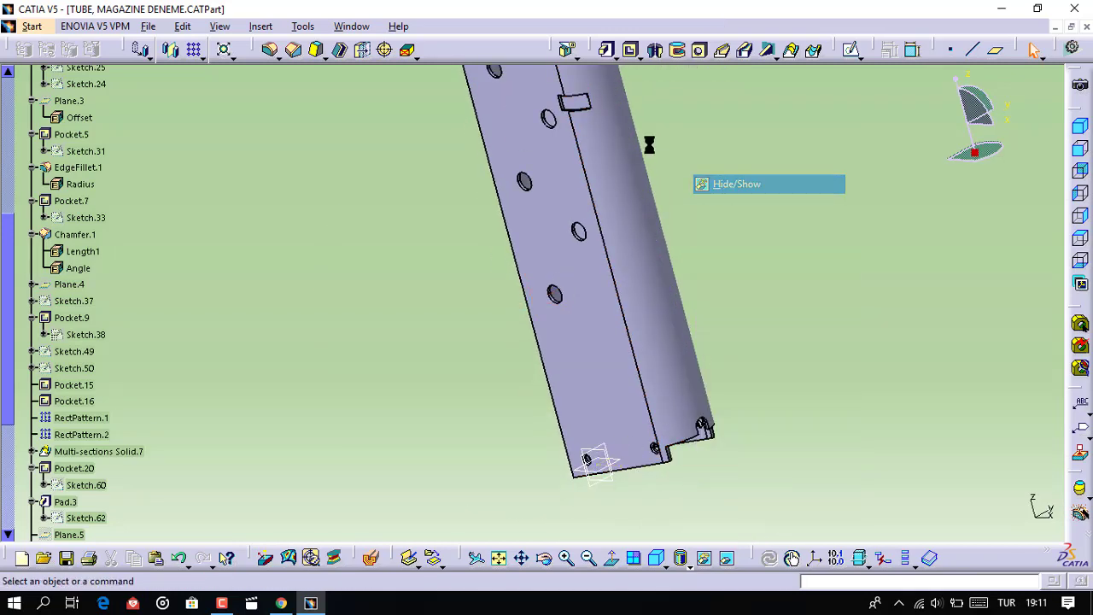
# Pan and zoom to frame the top profile of the tube's end
pyautogui.moveTo(649, 141); pyautogui.dragTo(640, 285, button='middle')
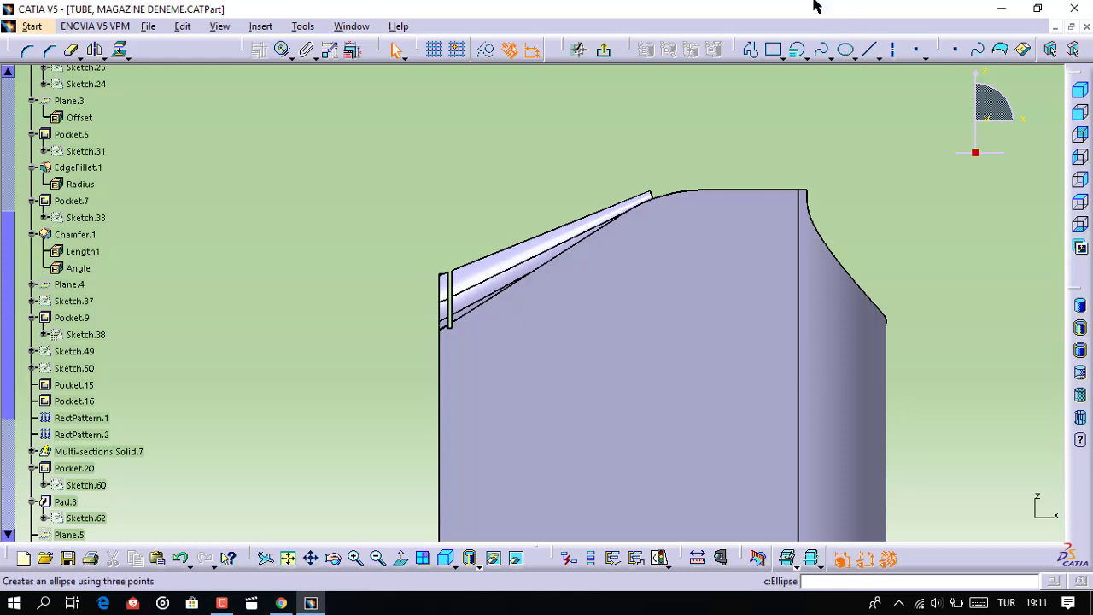
pyautogui.moveTo(683, 273); pyautogui.dragTo(671, 205, button='middle')
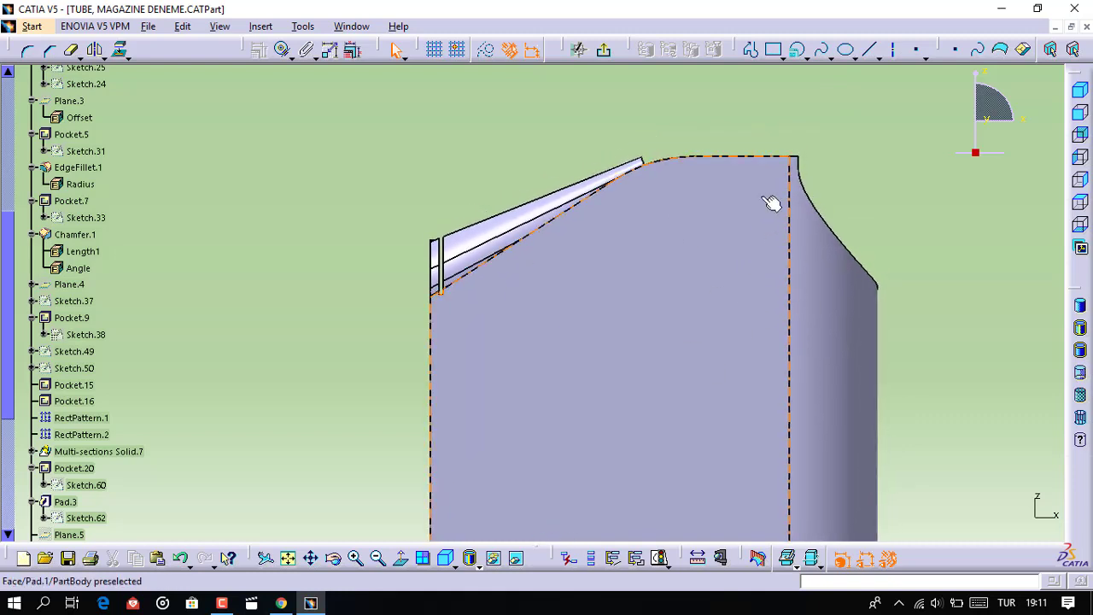
pyautogui.moveTo(805, 185); pyautogui.dragTo(735, 204, button='middle')
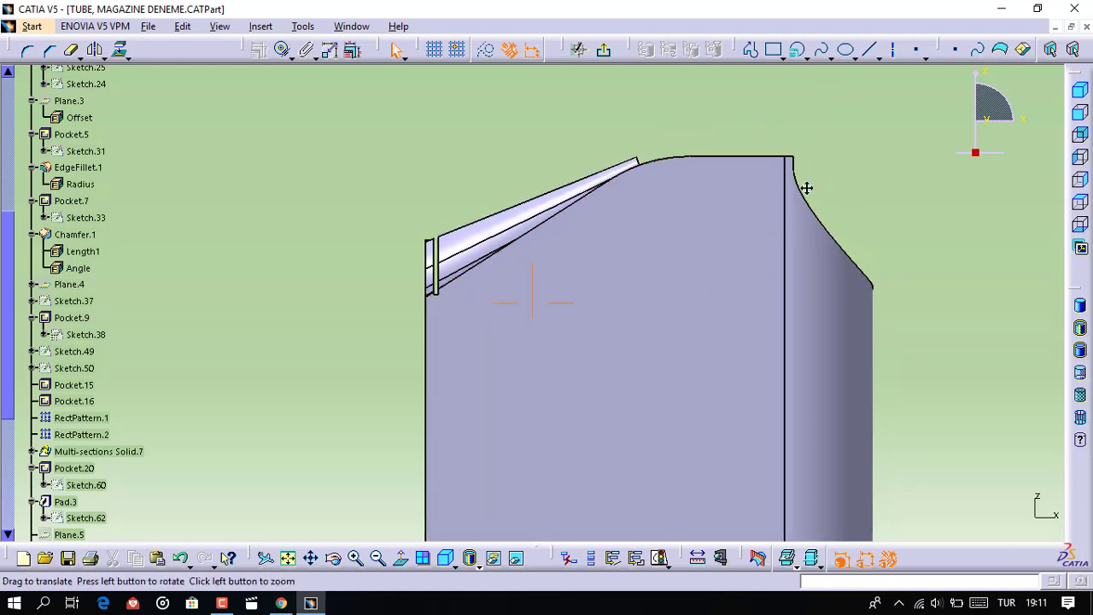
pyautogui.moveTo(734, 256); pyautogui.dragTo(741, 225, button='middle')
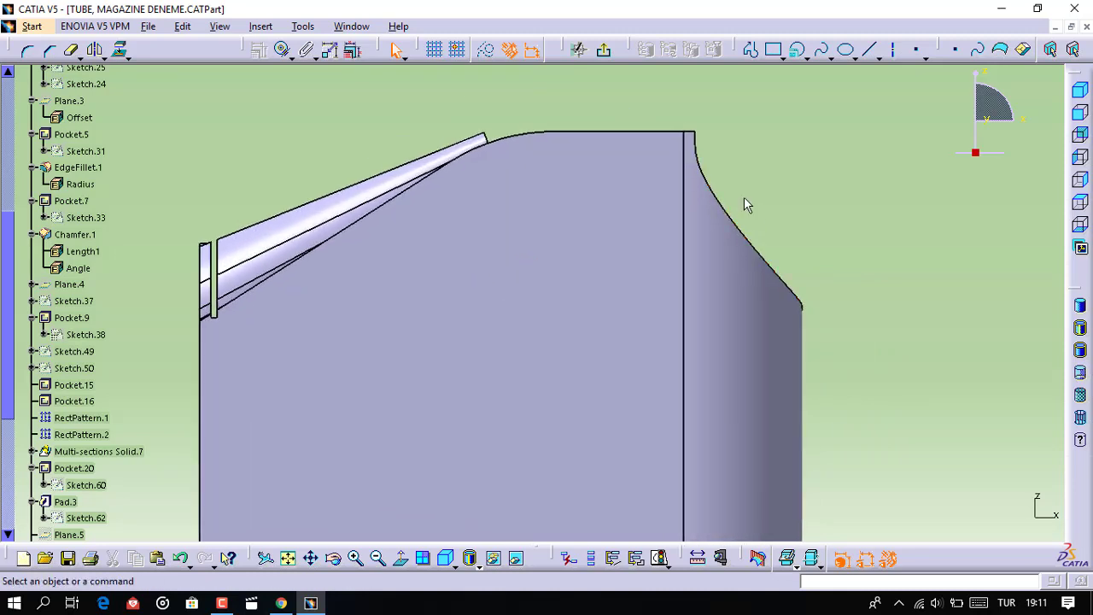
pyautogui.moveTo(727, 257); pyautogui.dragTo(698, 251, button='middle')
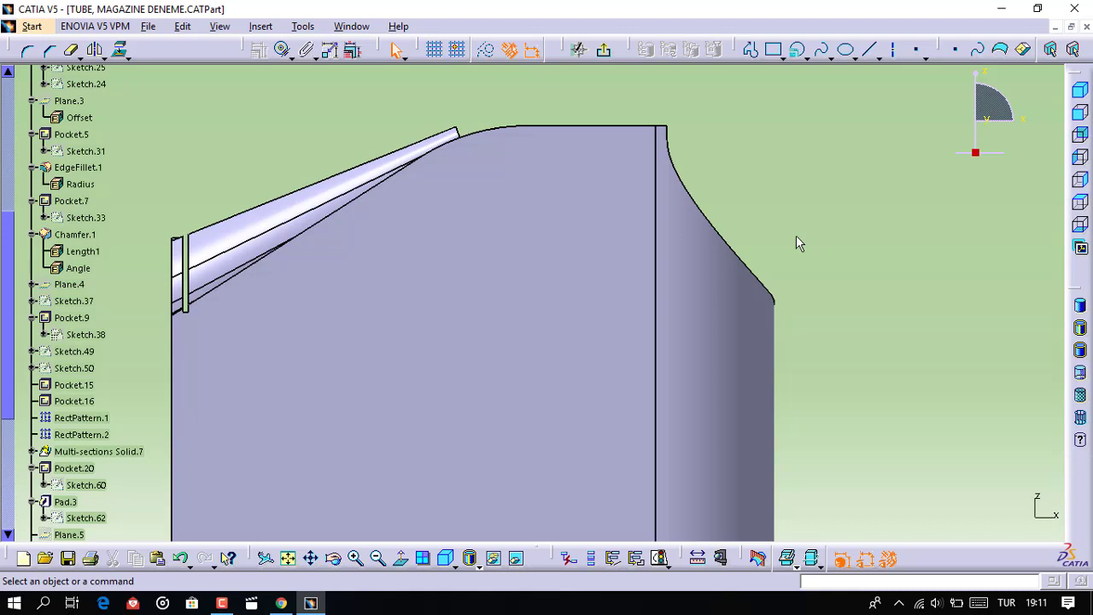
# Place a trial circle centred at H -0.124, V 4.426, then undo it
pyautogui.click(796, 57)
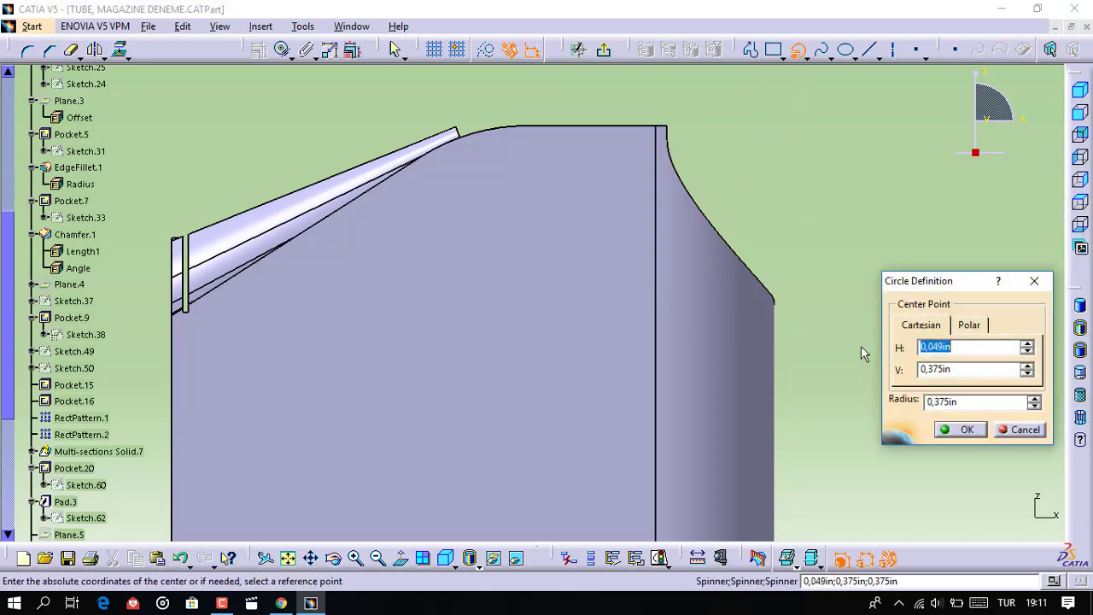
pyautogui.write('-')
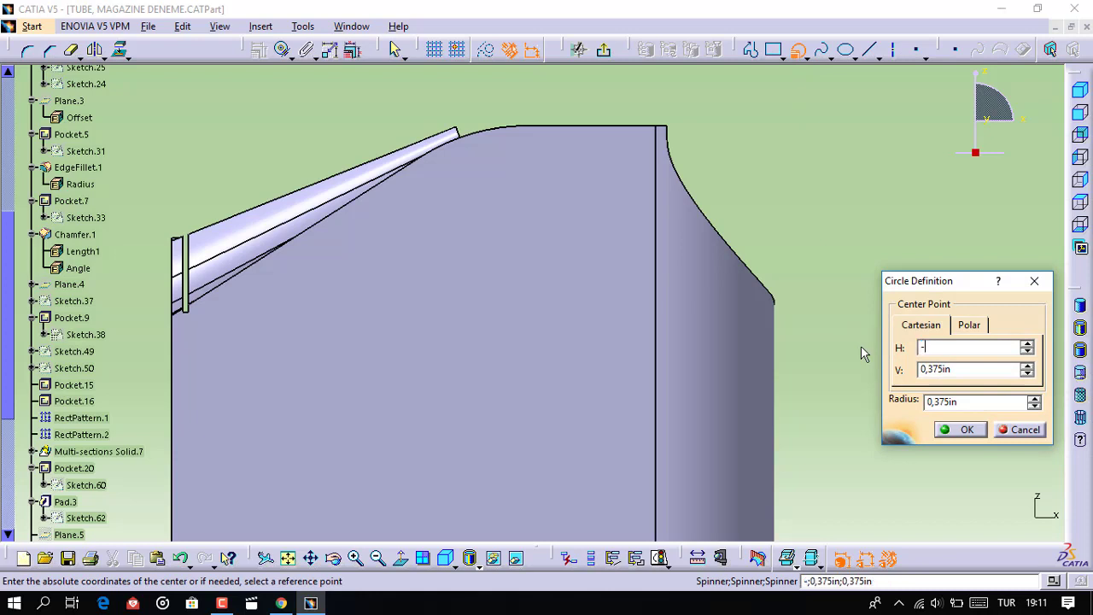
pyautogui.write('0,')
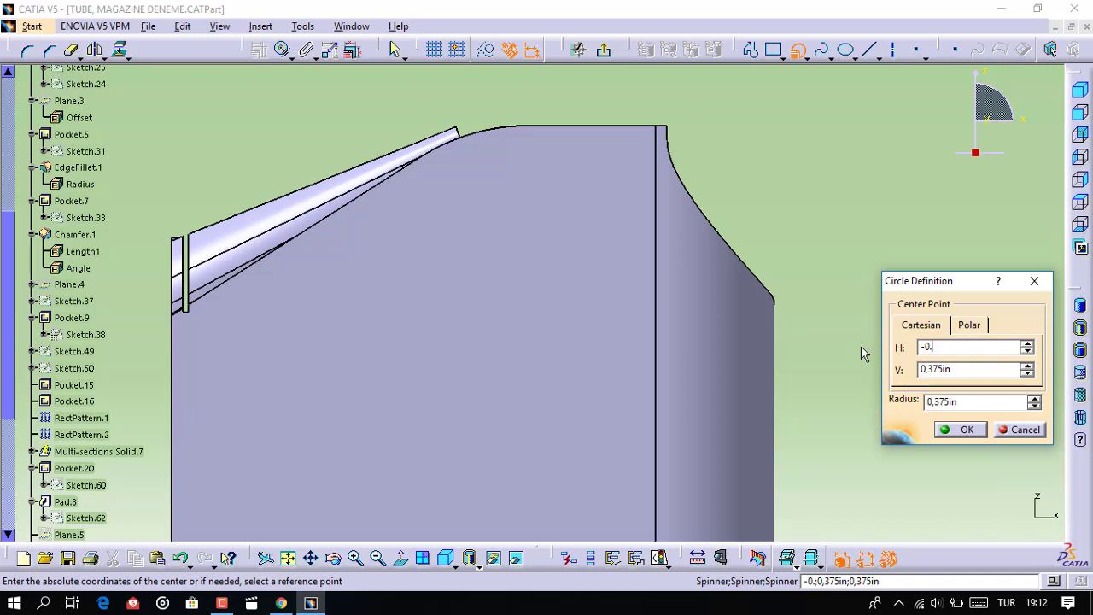
pyautogui.press('BackSpace')
pyautogui.write('.124')
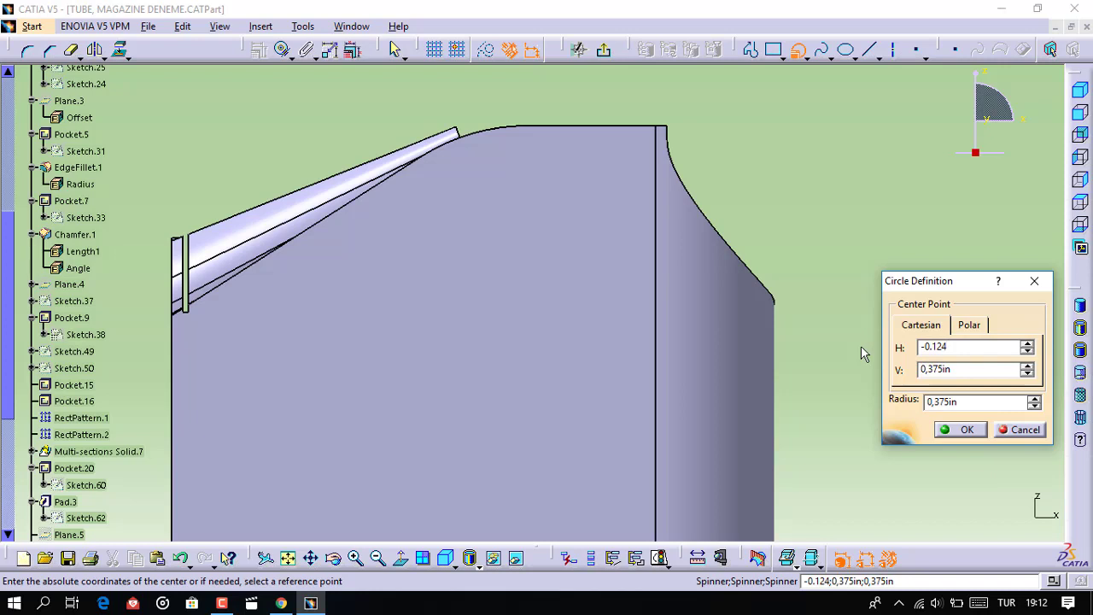
pyautogui.press('Tab')
pyautogui.write('4')
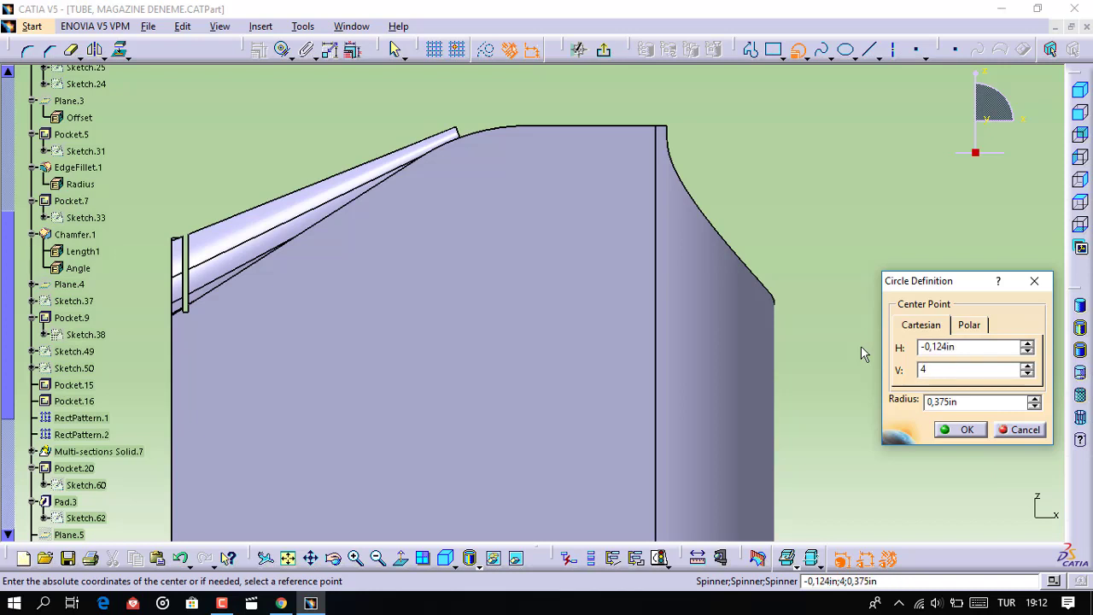
pyautogui.write(',4')
pyautogui.write('26')
pyautogui.press('Tab')
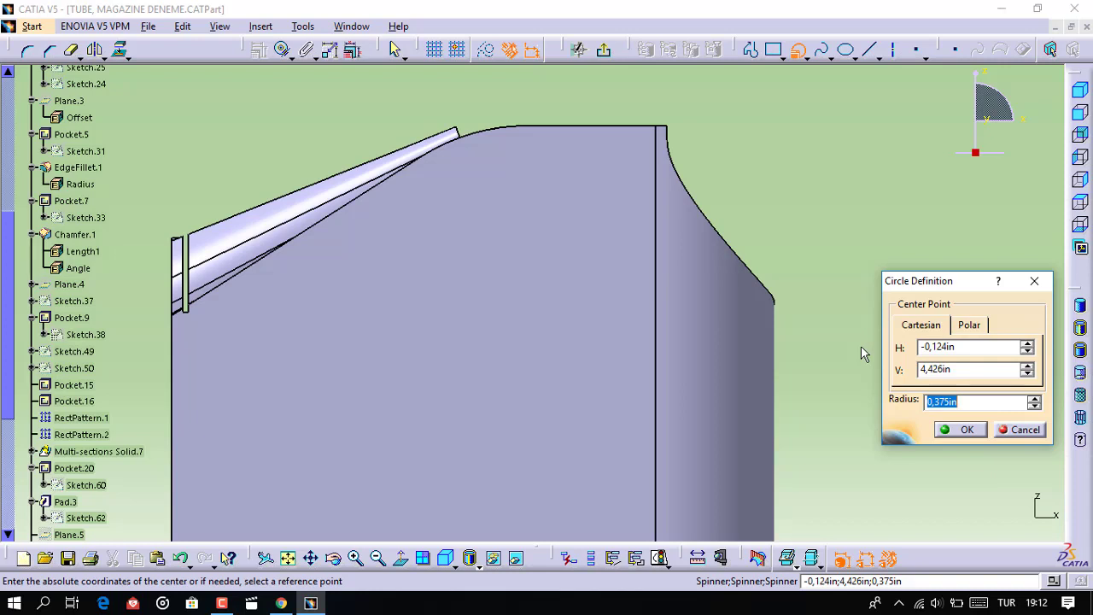
pyautogui.write('0.139')
pyautogui.press('Return')
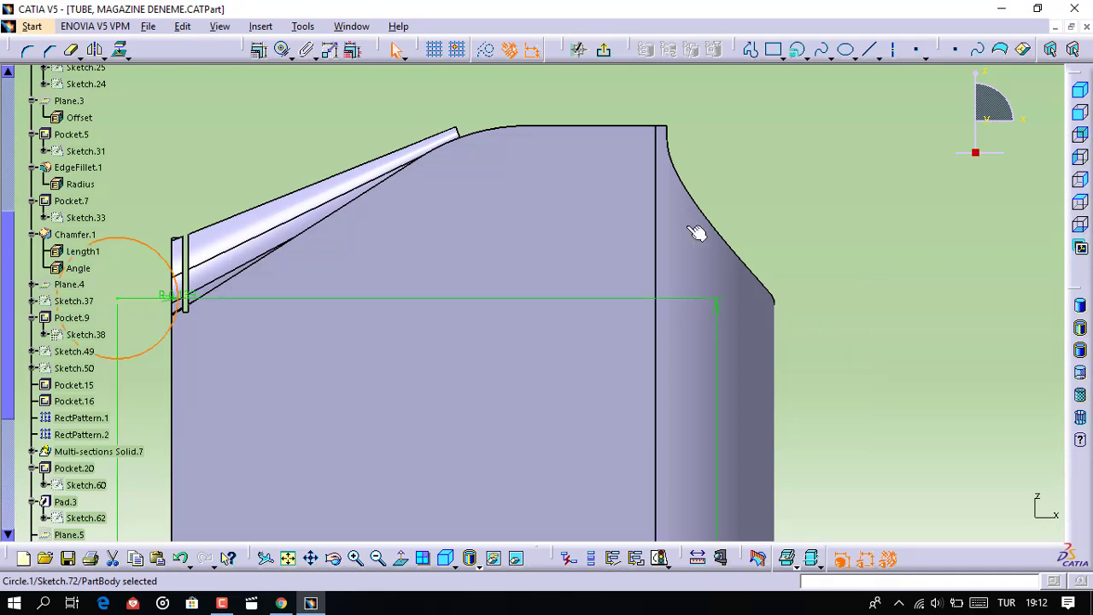
pyautogui.moveTo(696, 232)
pyautogui.mouseDown(button='middle')
pyautogui.moveTo(559, 229)
pyautogui.moveTo(581, 224)
pyautogui.mouseUp(button='middle')
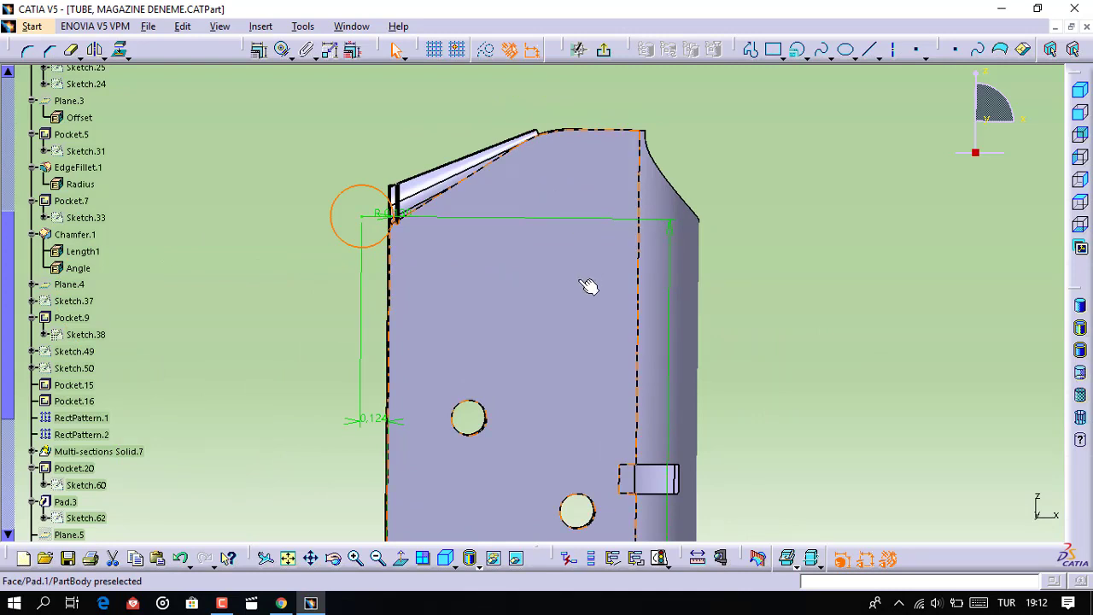
pyautogui.hotkey('ctrl', 'z')
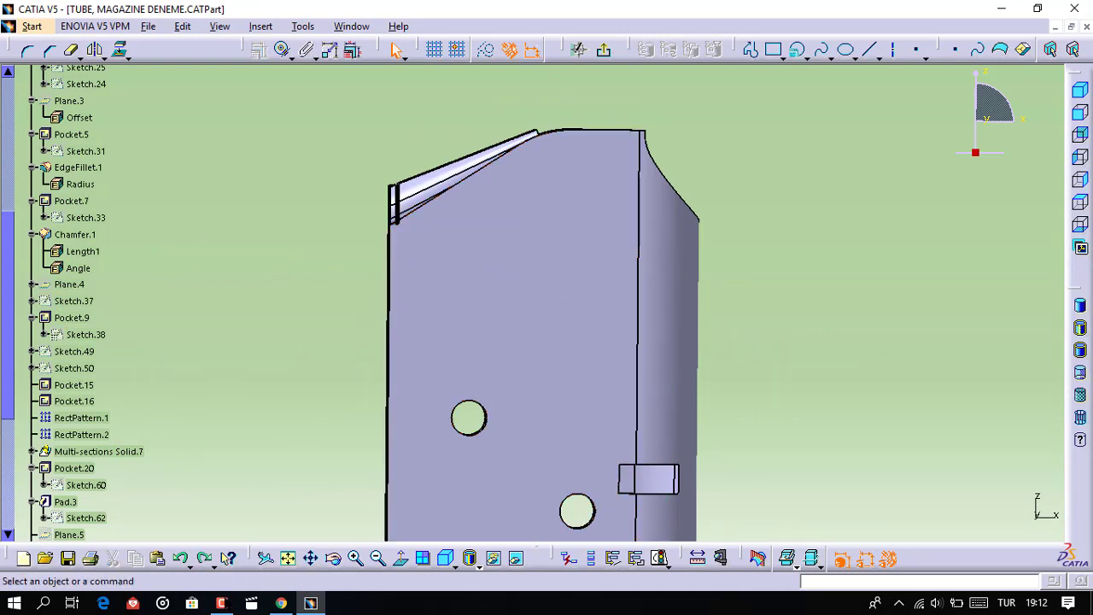
# Create a 0.45 in radius circle centred at H 0.859, V 4.37
pyautogui.click(800, 50)
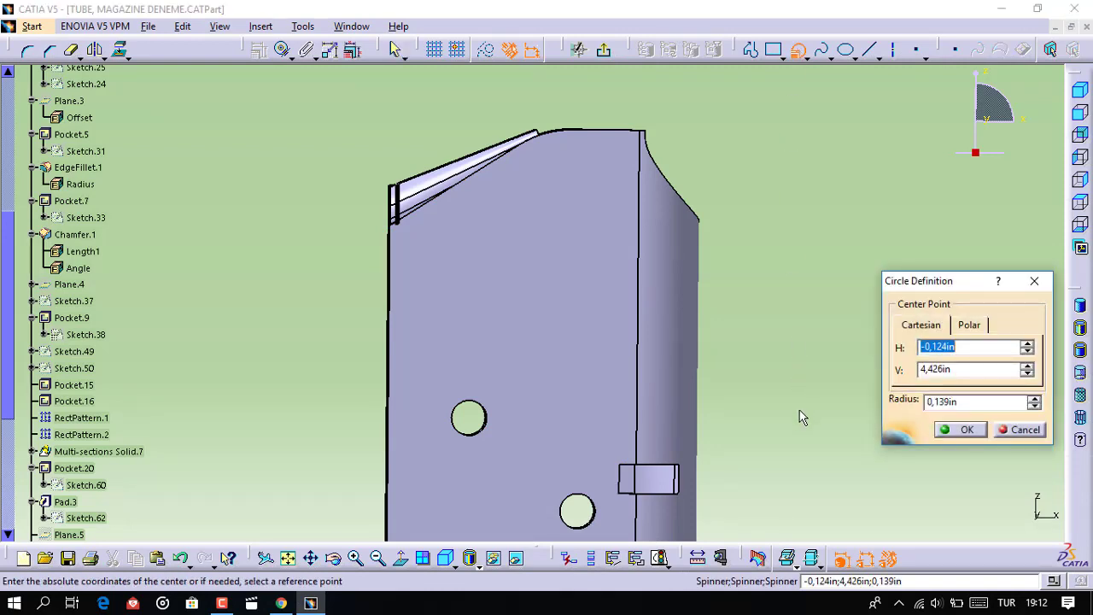
pyautogui.write('0,')
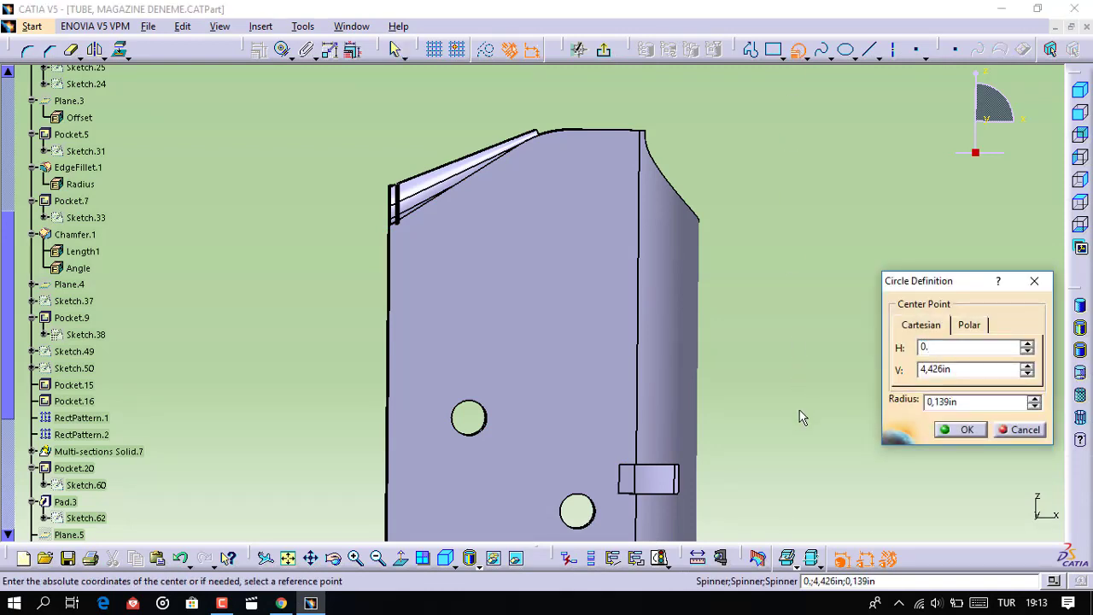
pyautogui.write('8')
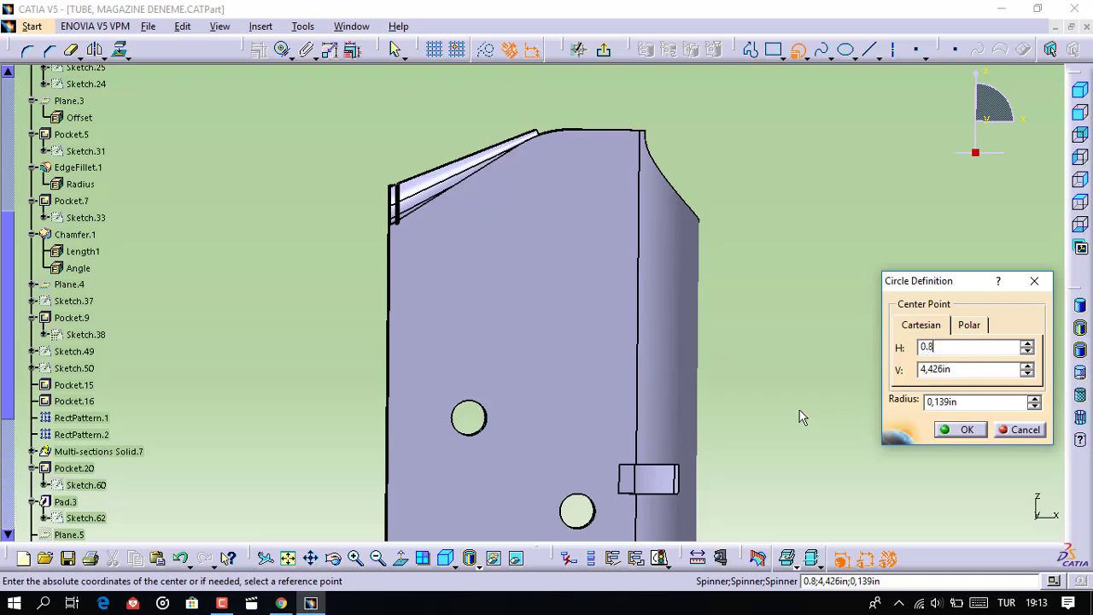
pyautogui.write('59')
pyautogui.press('Tab')
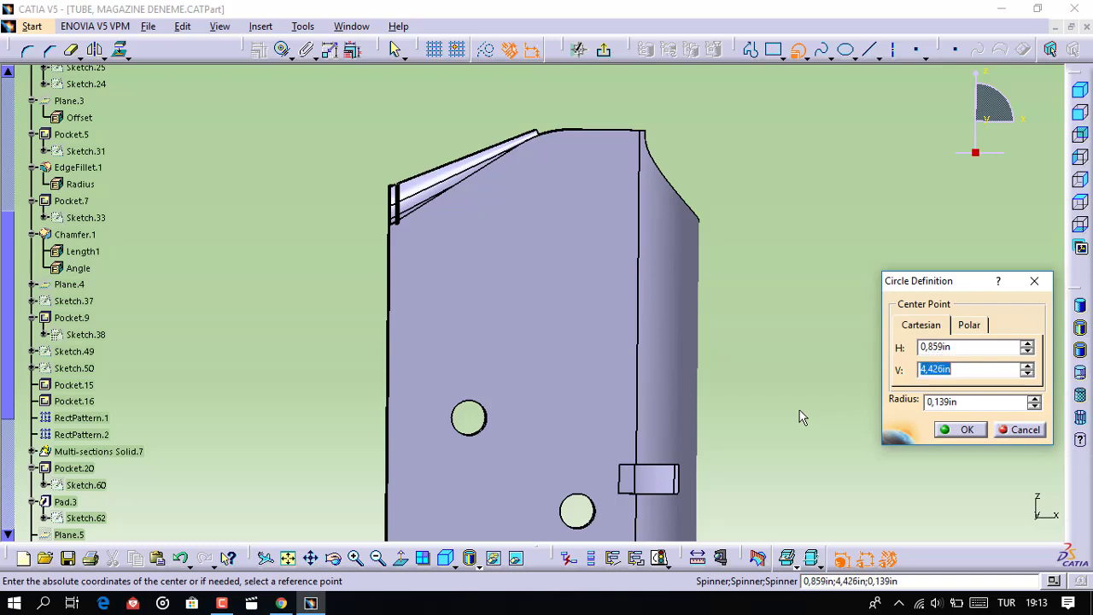
pyautogui.write('4')
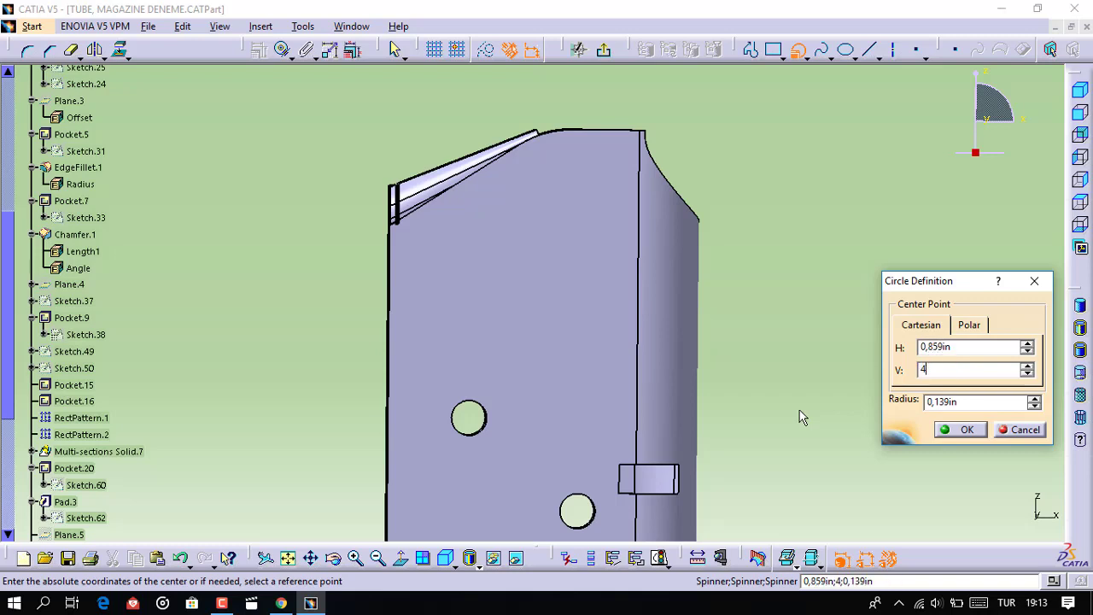
pyautogui.write('.37')
pyautogui.press('Tab')
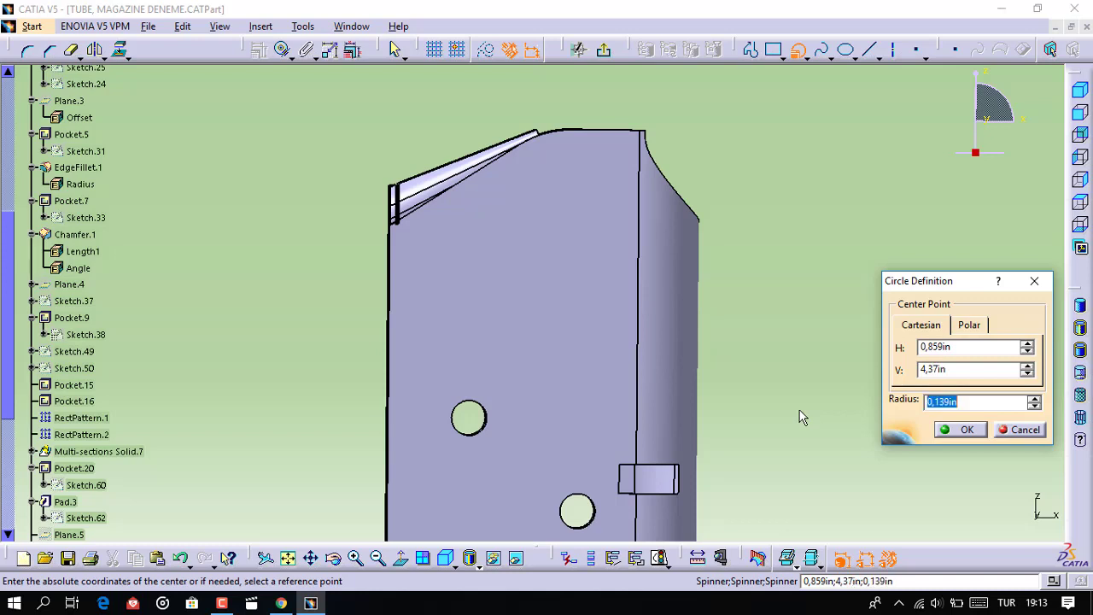
pyautogui.write('0.45')
pyautogui.press('Return')
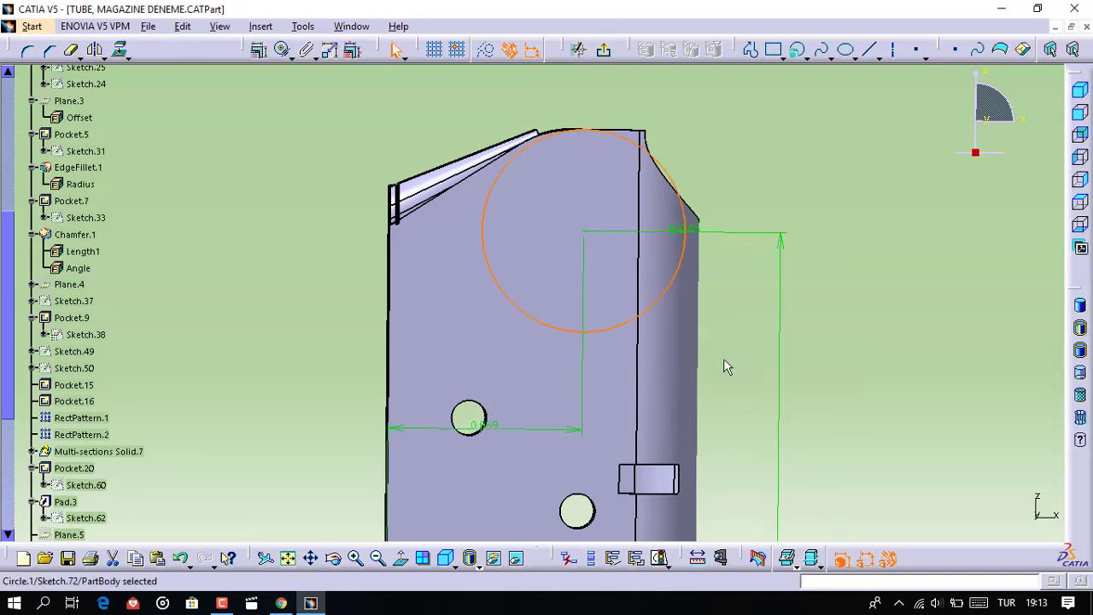
# Profile a vertical line up from the circle's top, then a horizontal line to the right
pyautogui.moveTo(724, 367); pyautogui.dragTo(651, 339, button='middle')
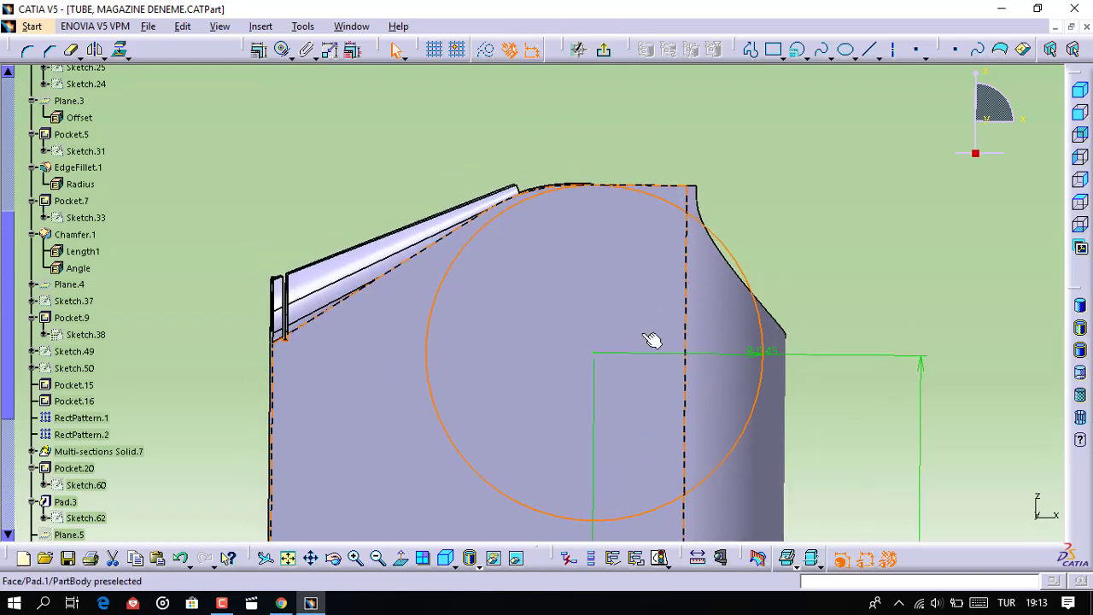
pyautogui.moveTo(715, 303)
pyautogui.mouseDown(button='middle')
pyautogui.moveTo(717, 284)
pyautogui.moveTo(725, 293)
pyautogui.mouseUp(button='middle')
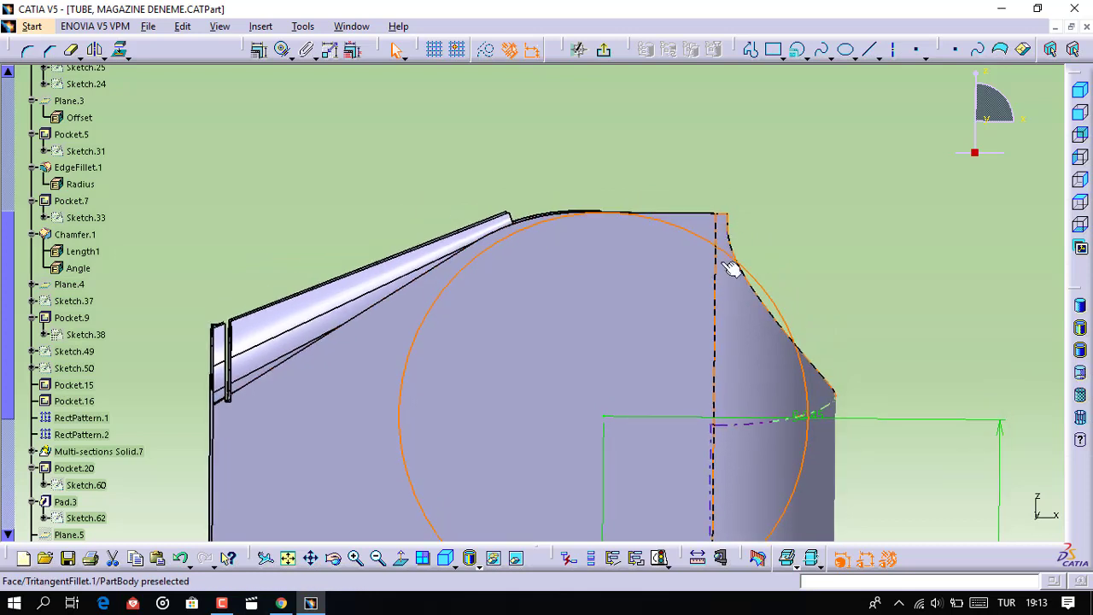
pyautogui.click(750, 49)
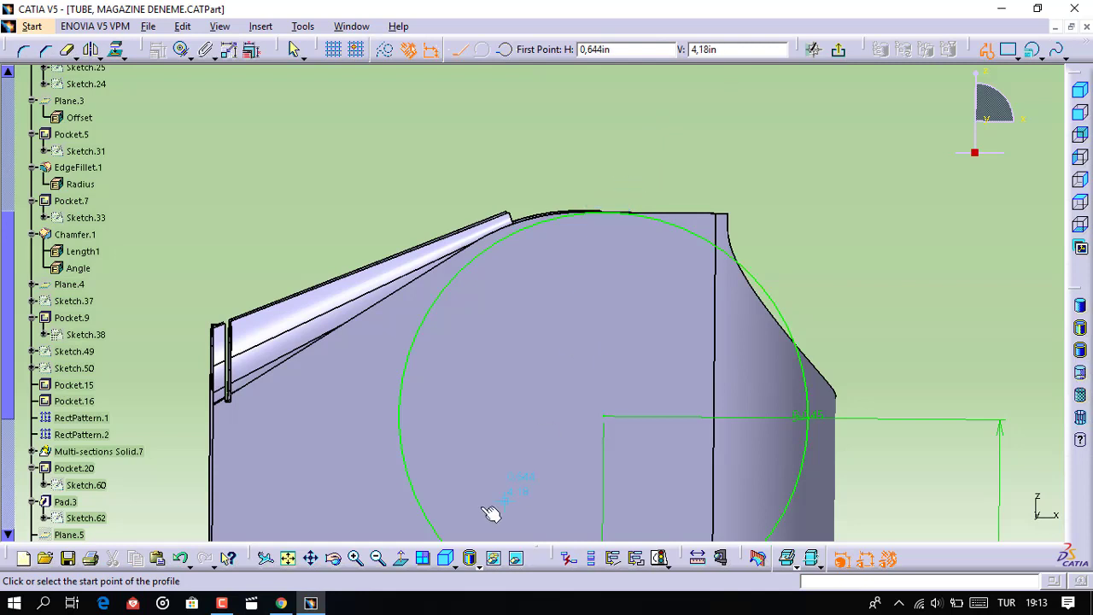
pyautogui.click(400, 558)
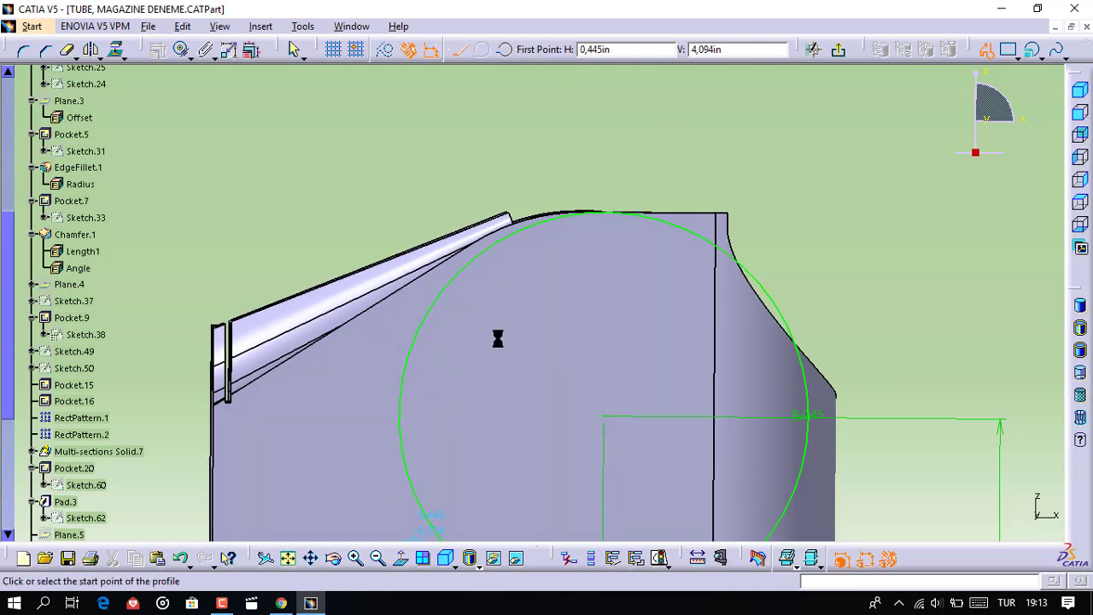
pyautogui.click(611, 210)
pyautogui.click(606, 125)
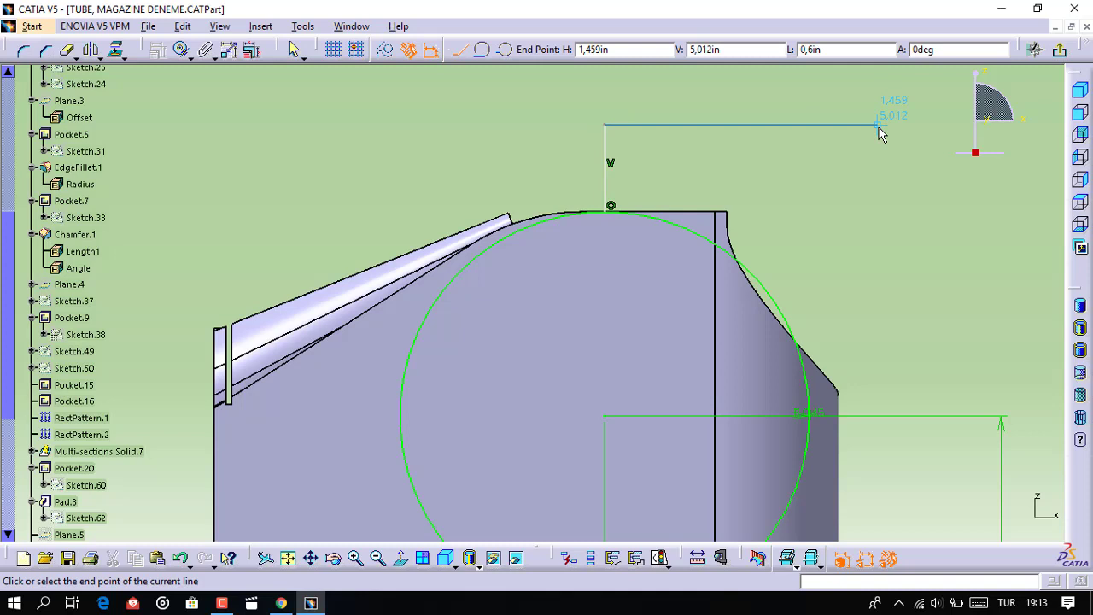
pyautogui.click(878, 127)
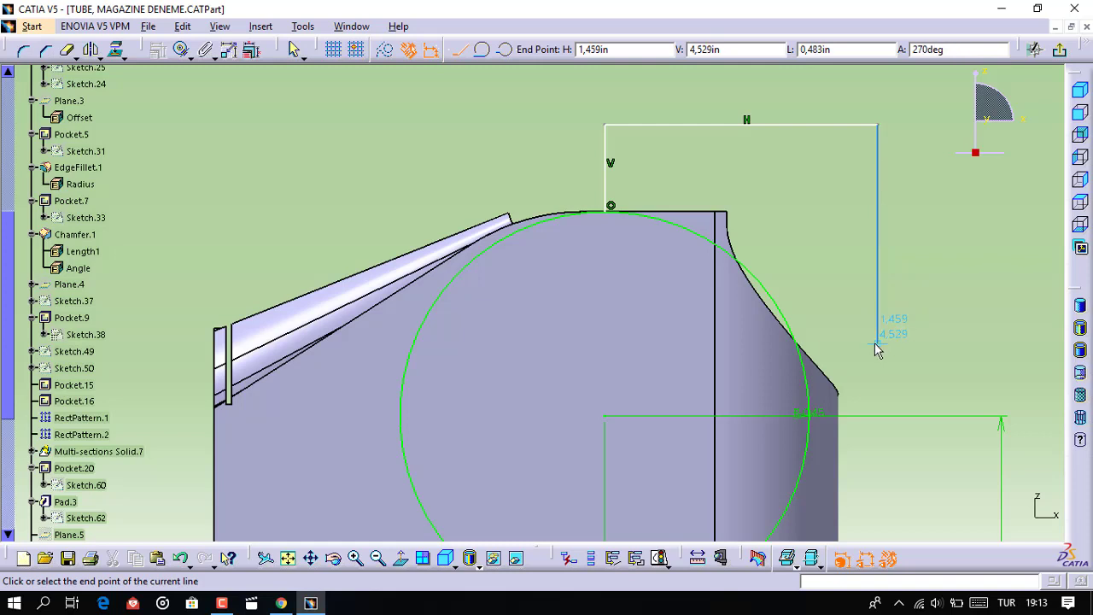
pyautogui.press('Escape')
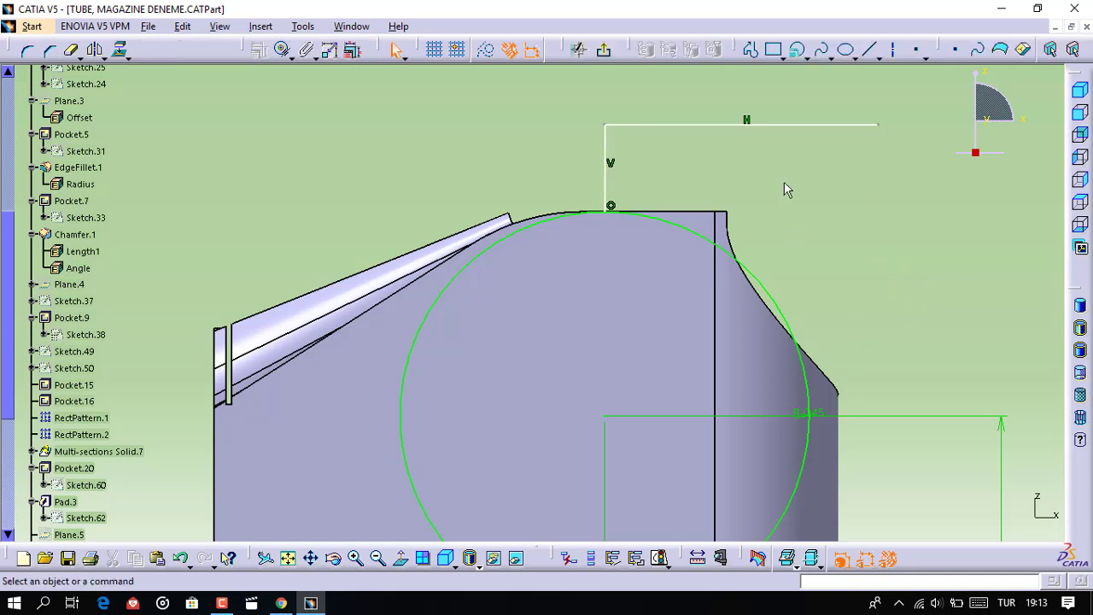
pyautogui.middleClick(833, 235)
# Profile a horizontal line from the circle's right side, then up to the top line
pyautogui.moveTo(832, 235)
pyautogui.mouseDown(button='middle')
pyautogui.moveTo(688, 316)
pyautogui.moveTo(723, 273)
pyautogui.mouseUp(button='middle')
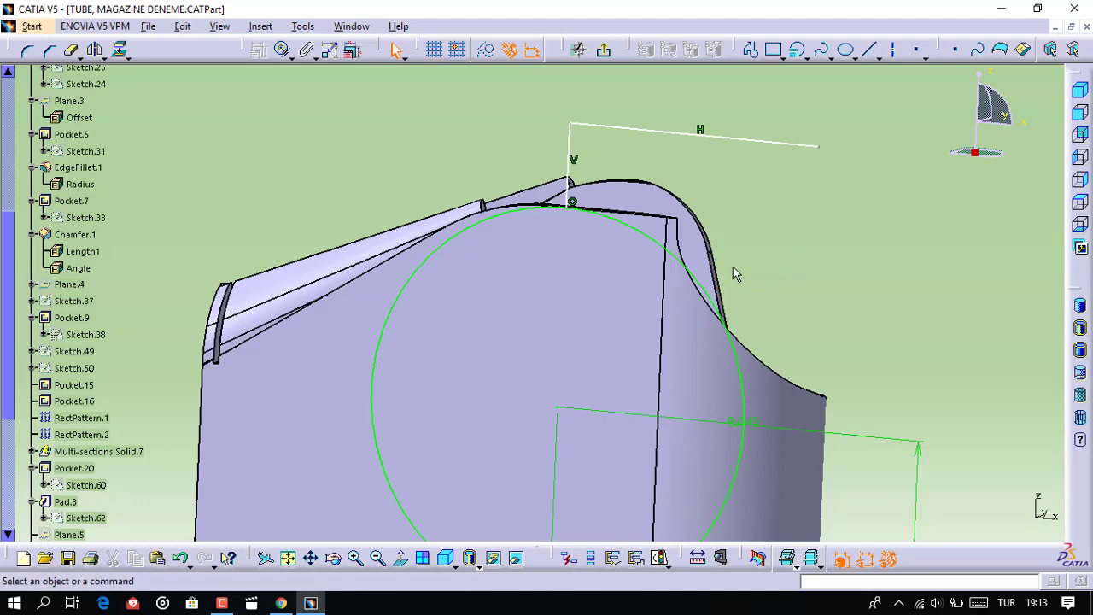
pyautogui.click(401, 558)
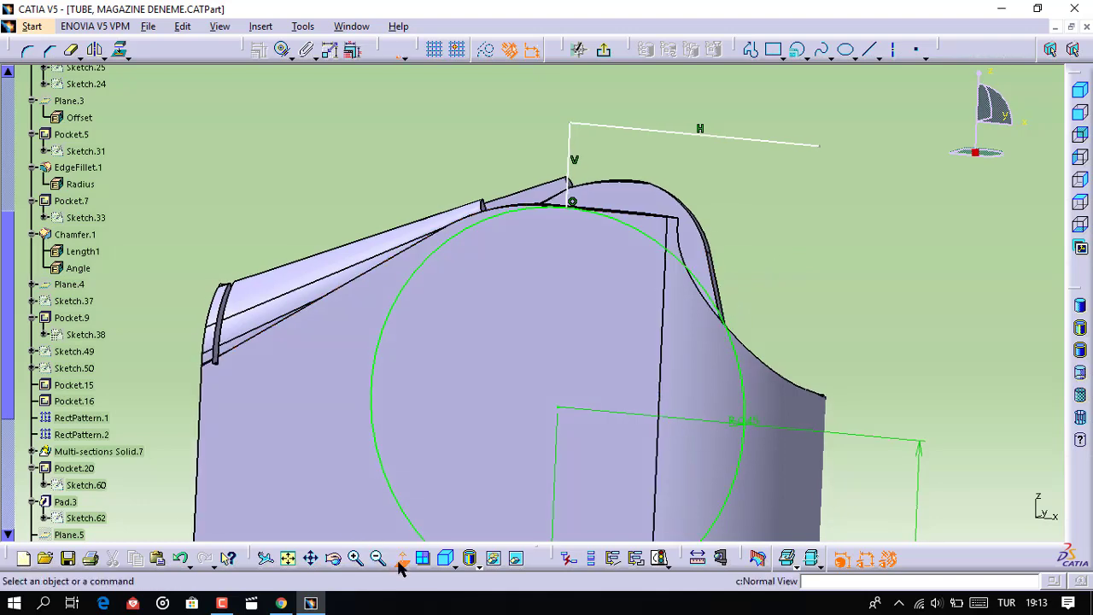
pyautogui.moveTo(671, 344)
pyautogui.mouseDown(button='middle')
pyautogui.moveTo(680, 322)
pyautogui.moveTo(705, 319)
pyautogui.mouseUp(button='middle')
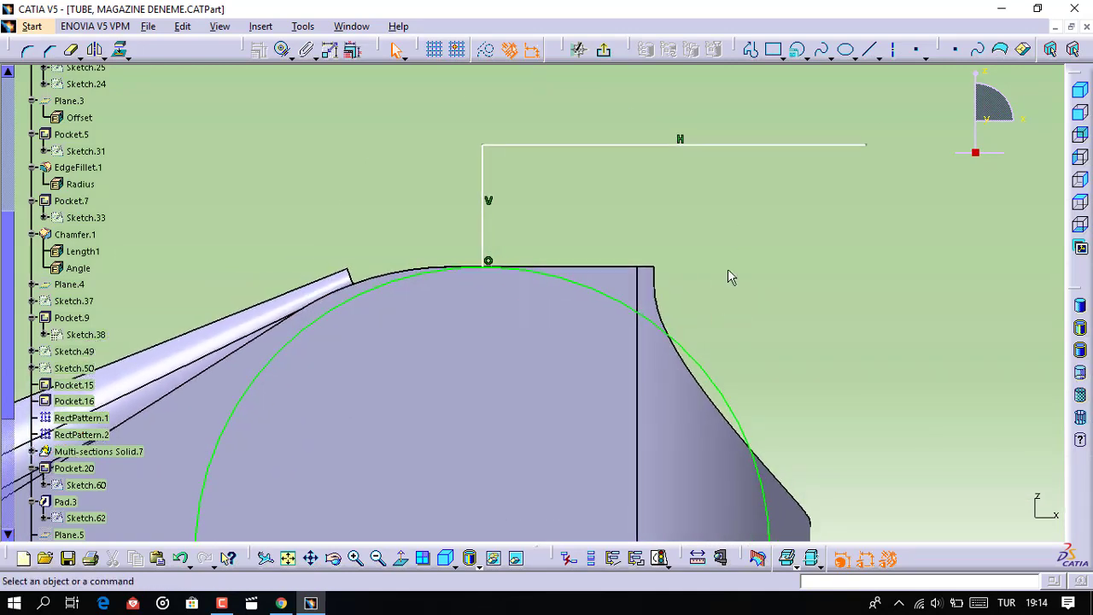
pyautogui.click(751, 48)
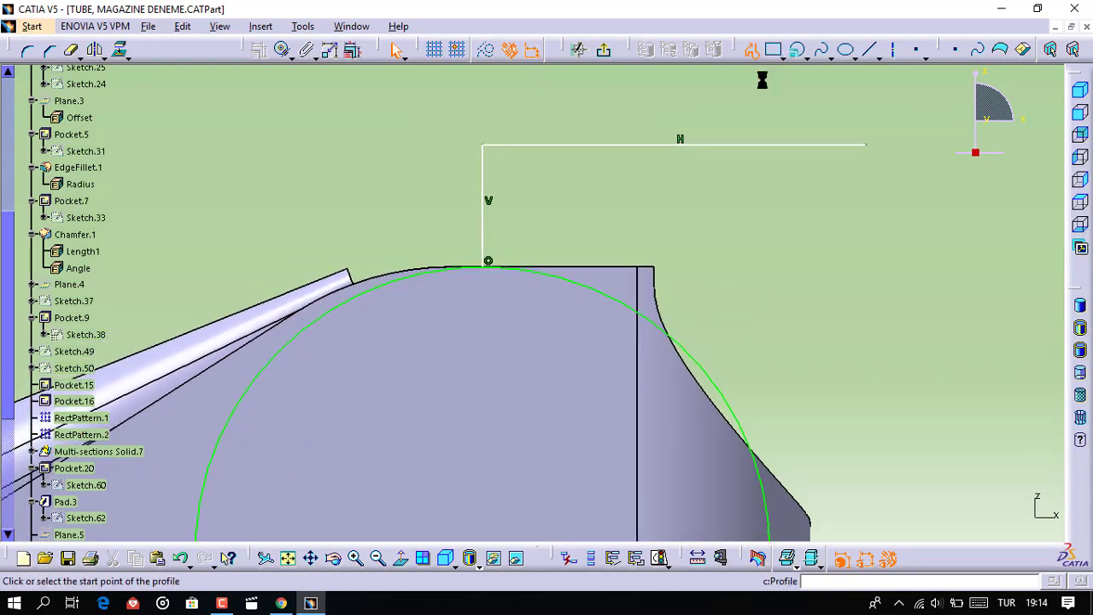
pyautogui.click(743, 414)
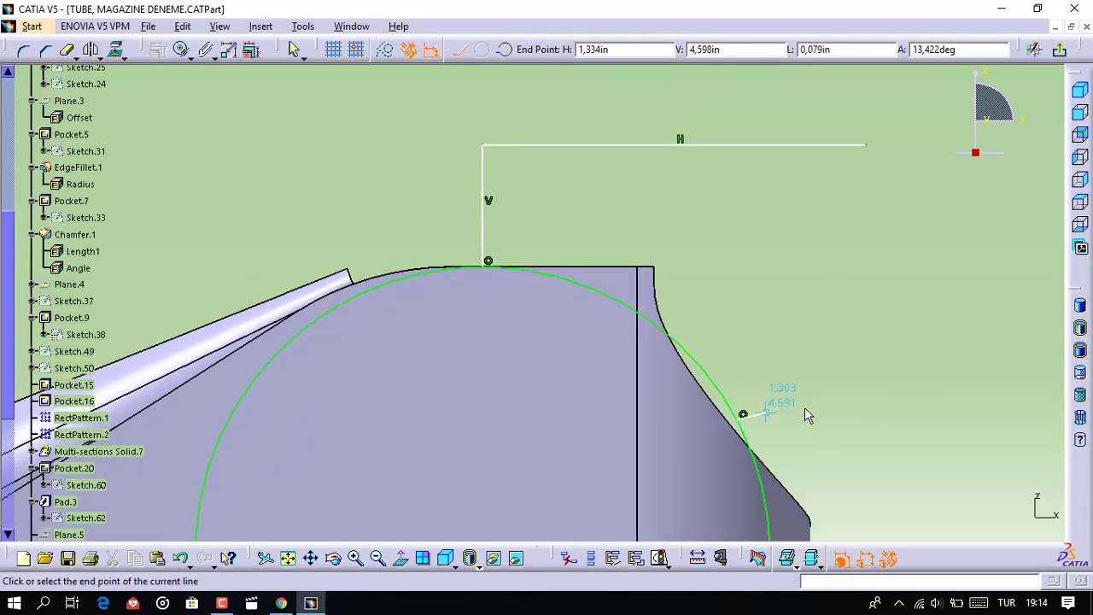
pyautogui.click(866, 419)
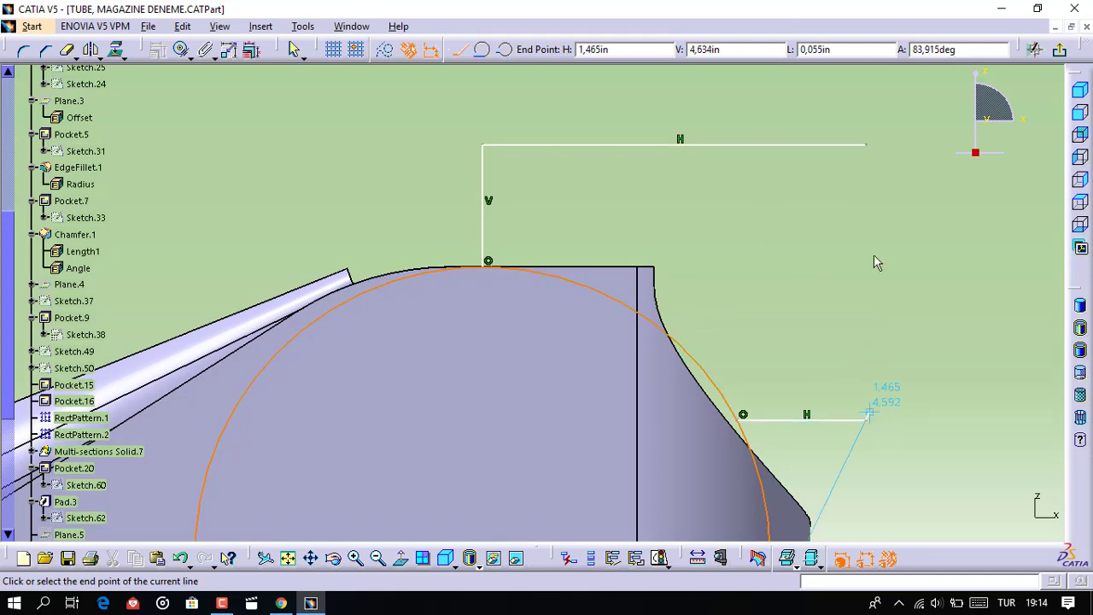
pyautogui.click(867, 147)
pyautogui.moveTo(795, 171); pyautogui.dragTo(764, 322, button='middle')
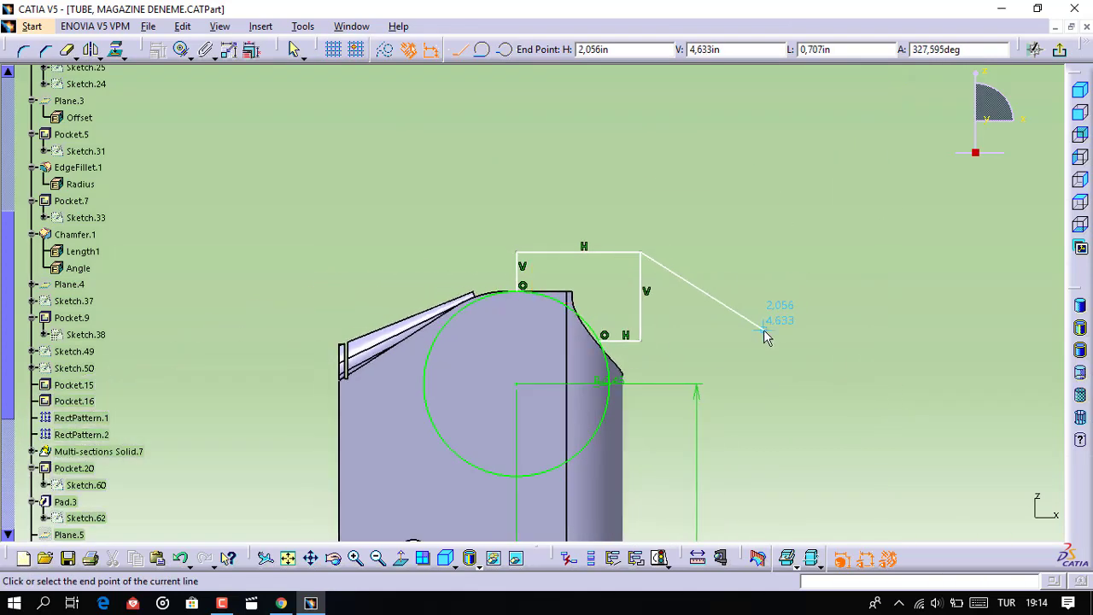
pyautogui.press('Escape')
# Quick Trim the circle to its top-right arc and exit the sketch
pyautogui.moveTo(598, 365); pyautogui.dragTo(582, 384, button='middle')
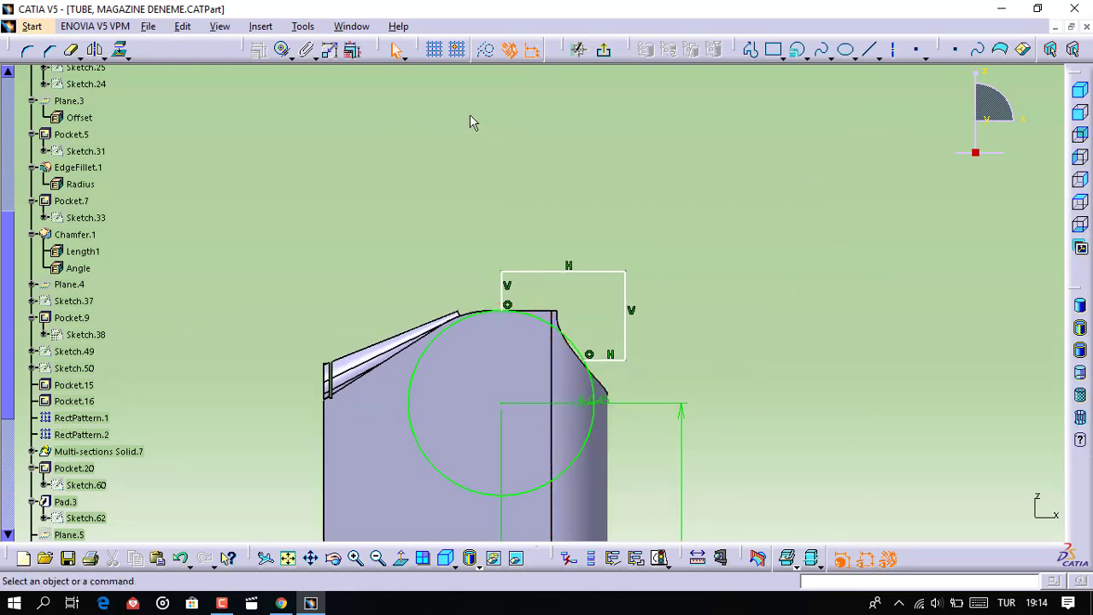
pyautogui.click(72, 54)
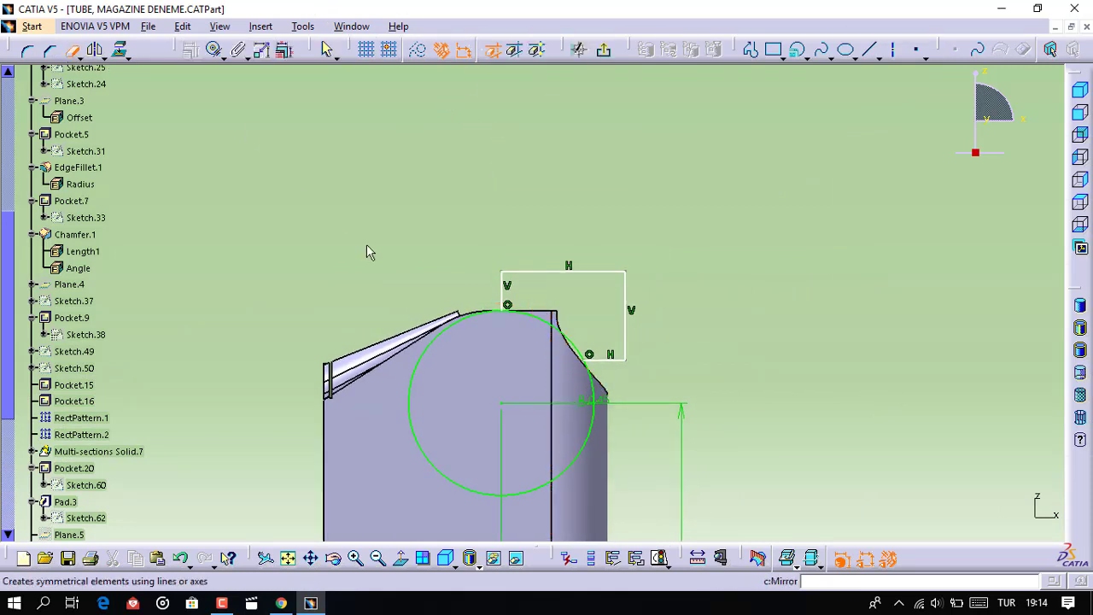
pyautogui.click(490, 313)
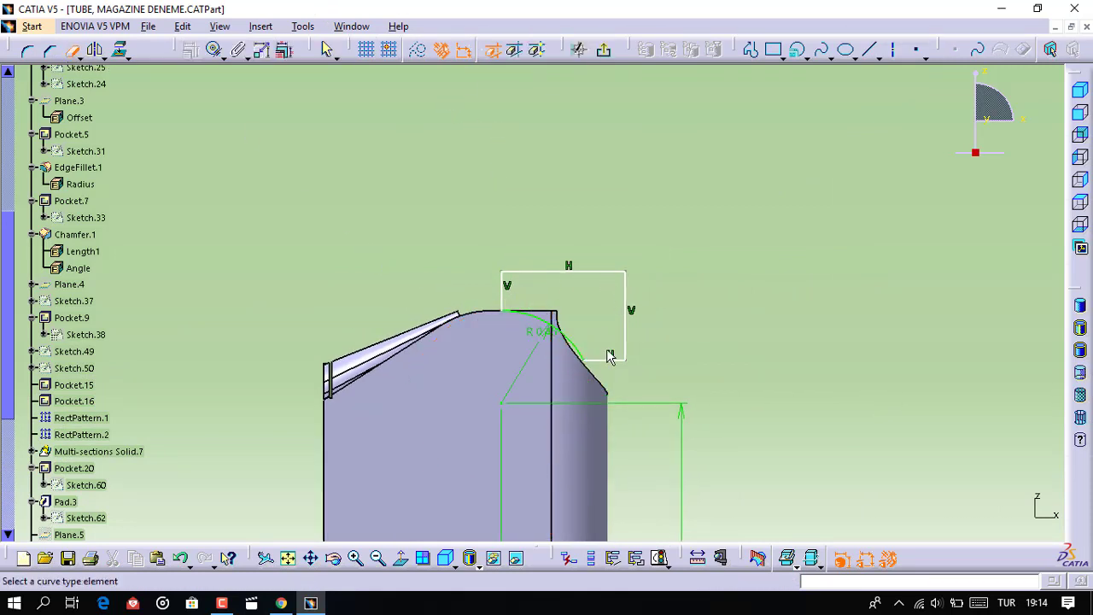
pyautogui.click(578, 48)
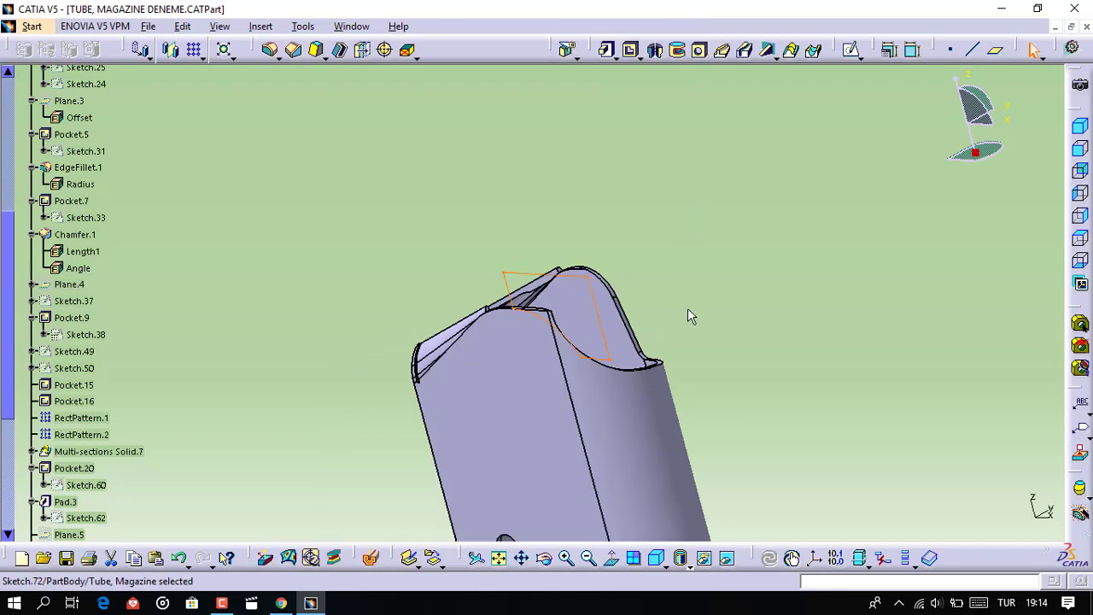
# Pocket Sketch.72 0.5 in deep, then start a sketch on the tube's flat side face
pyautogui.click(631, 49)
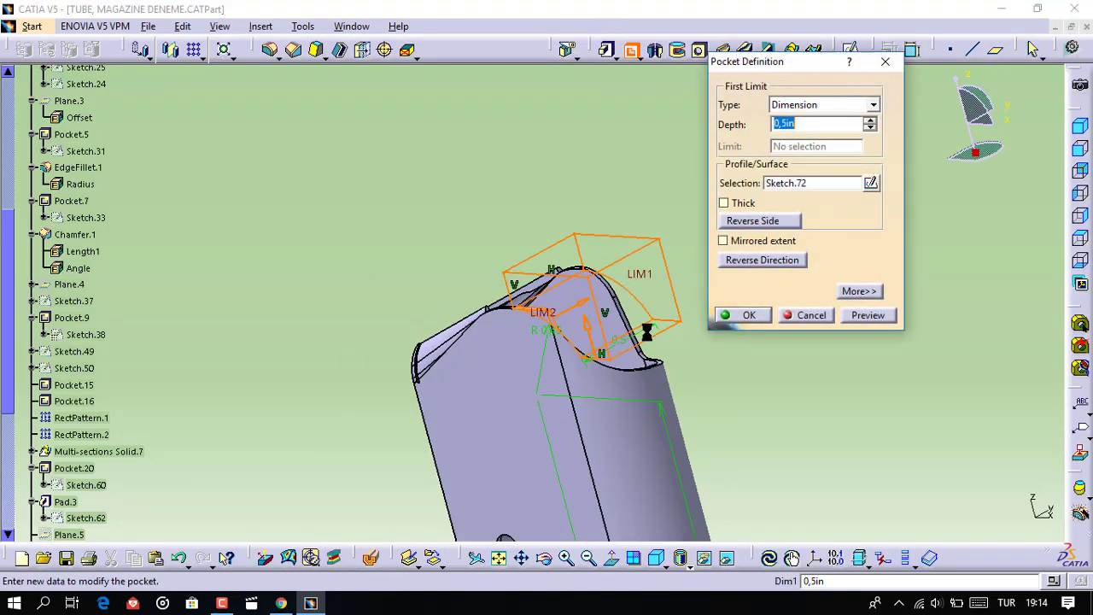
pyautogui.click(745, 315)
pyautogui.moveTo(739, 366)
pyautogui.mouseDown(button='middle')
pyautogui.moveTo(547, 392)
pyautogui.moveTo(564, 376)
pyautogui.moveTo(591, 251)
pyautogui.mouseUp(button='middle')
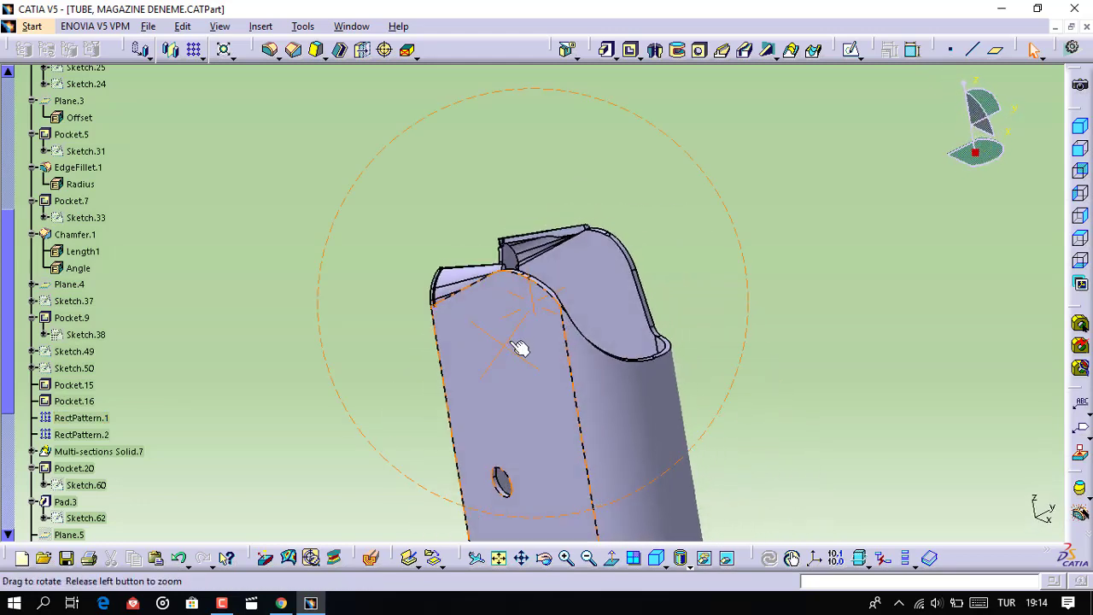
pyautogui.click(591, 251)
pyautogui.click(850, 49)
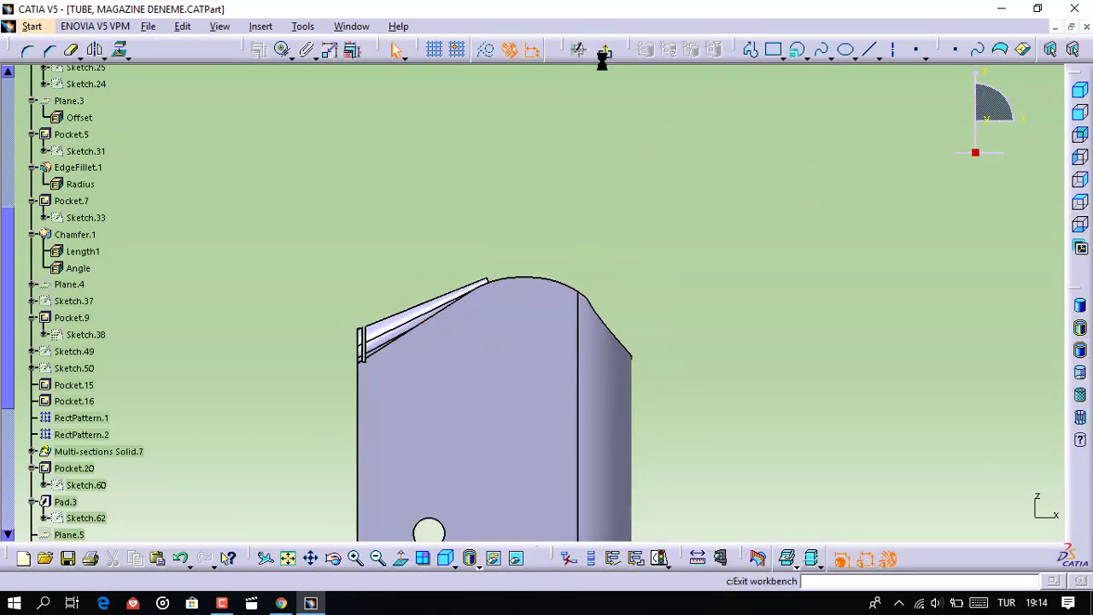
# Exit the sketch and reopen a fresh one on the flat side face, framed on the tube's top
pyautogui.click(577, 48)
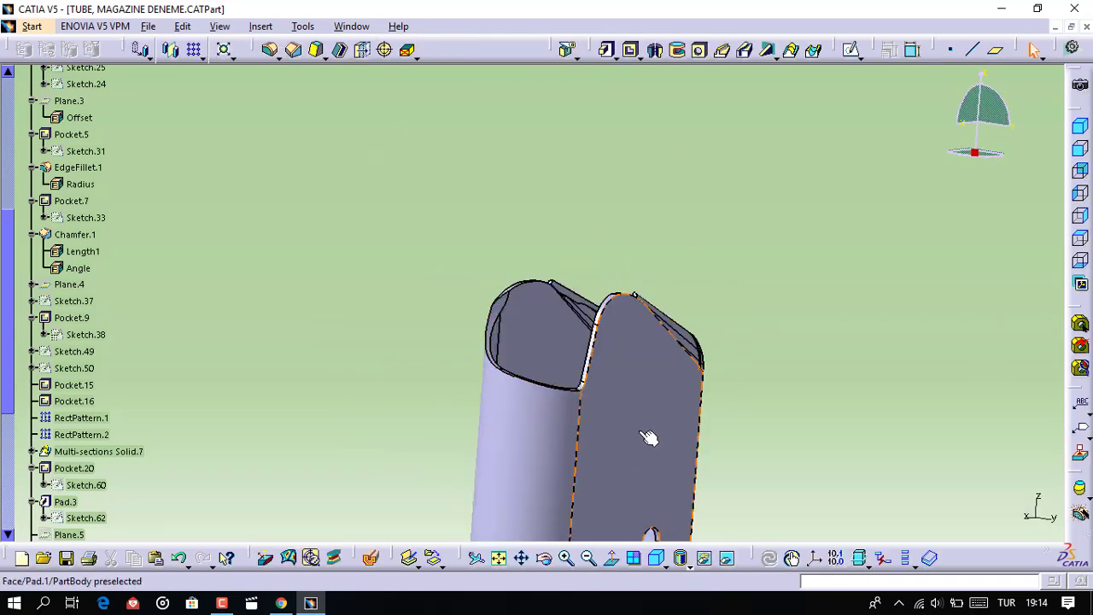
pyautogui.moveTo(649, 437)
pyautogui.mouseDown(button='middle')
pyautogui.moveTo(515, 461)
pyautogui.moveTo(576, 447)
pyautogui.mouseUp(button='middle')
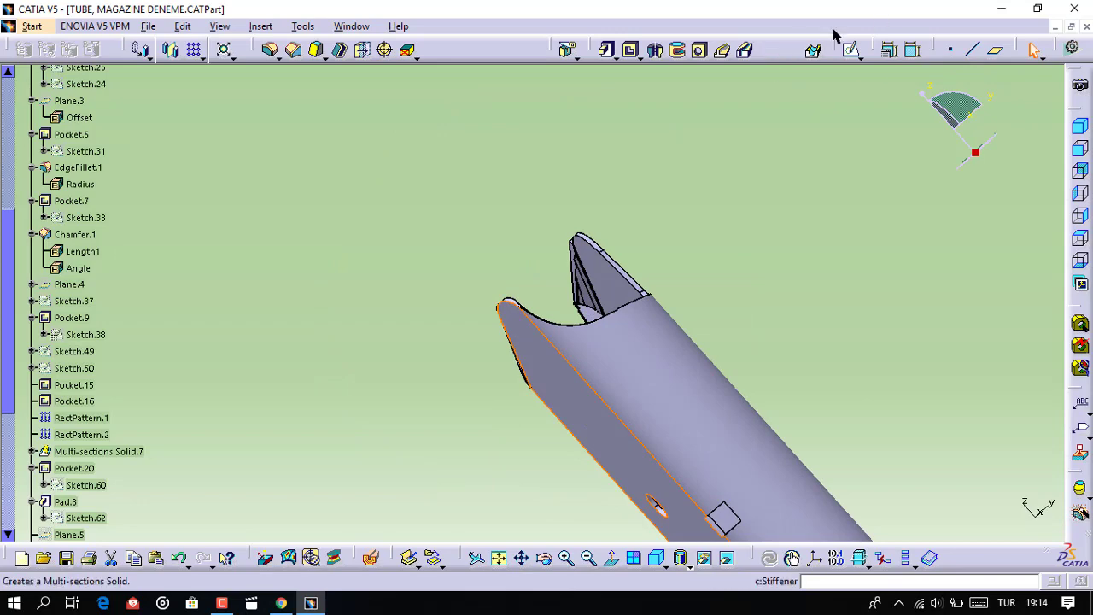
pyautogui.click(850, 48)
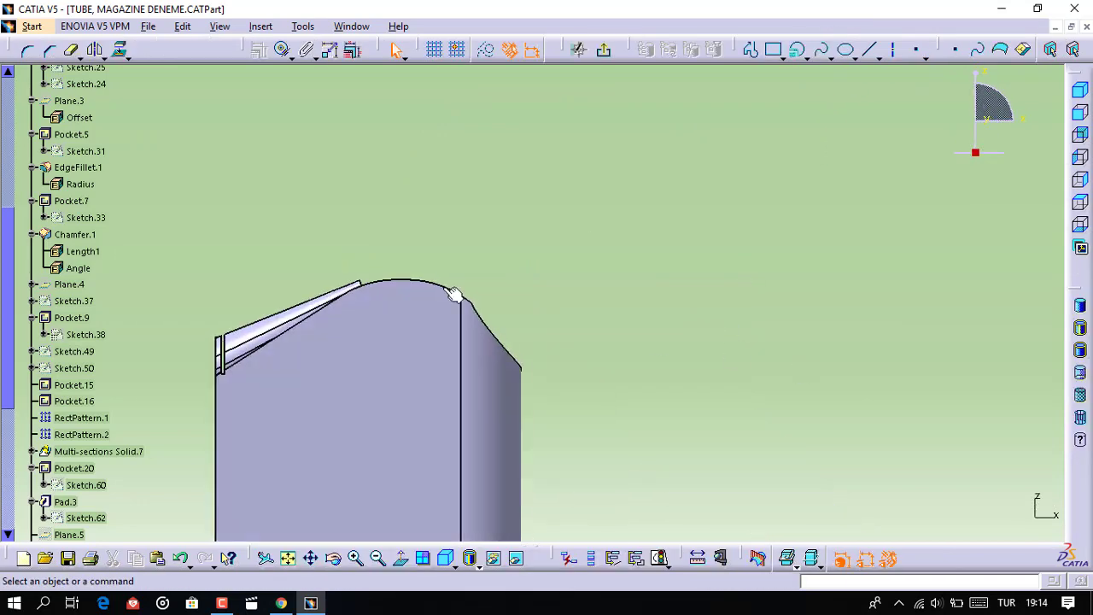
pyautogui.moveTo(453, 294)
pyautogui.mouseDown(button='middle')
pyautogui.moveTo(517, 190)
pyautogui.moveTo(569, 178)
pyautogui.mouseUp(button='middle')
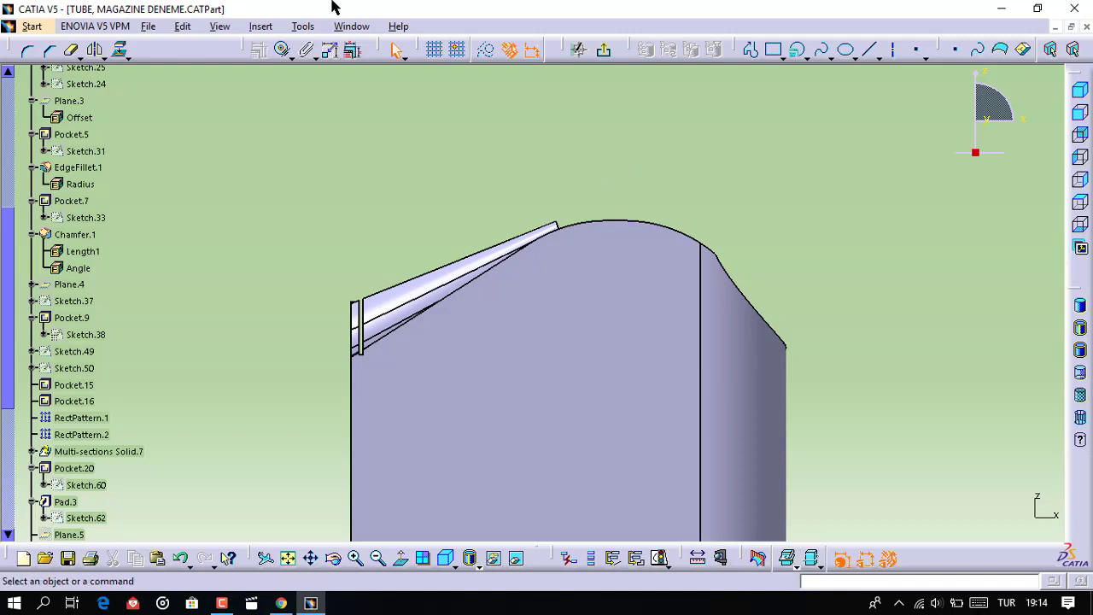
pyautogui.click(750, 49)
pyautogui.write('0')
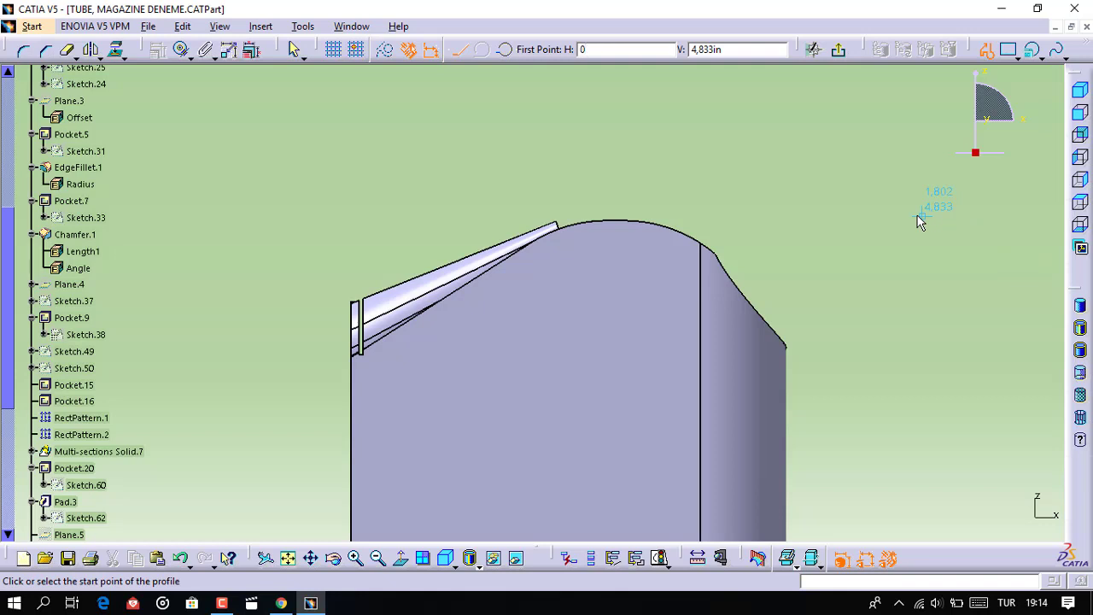
# Start the line profile at H 0, V 5 in and draw segments down to V 4.494 in and across
pyautogui.press('Tab')
pyautogui.write('5')
pyautogui.press('Return')
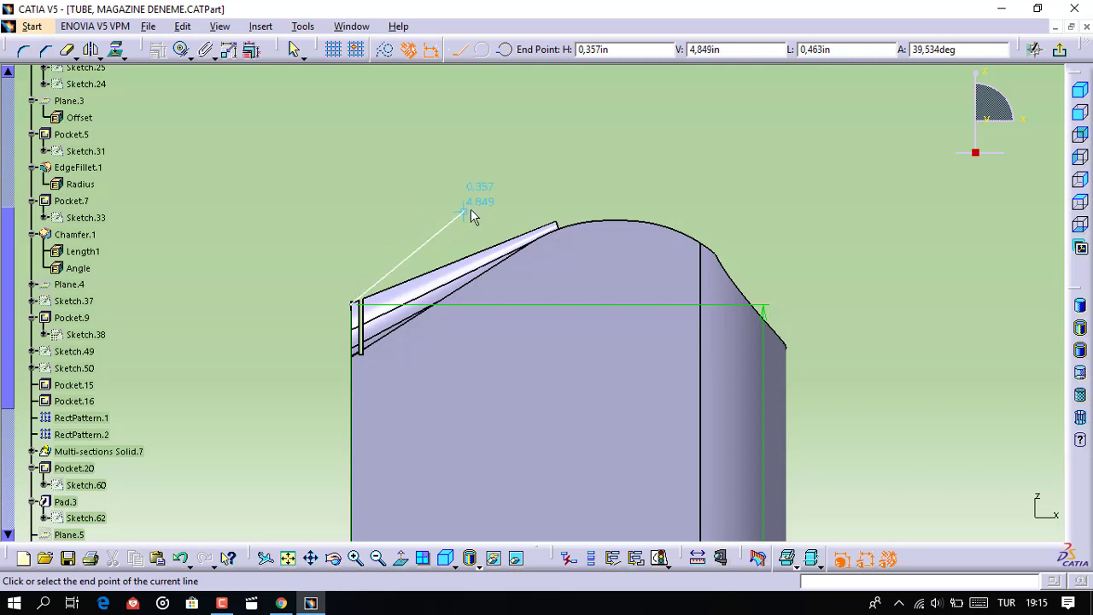
pyautogui.press('Tab')
pyautogui.write('4')
pyautogui.press('Tab')
pyautogui.press('Tab')
pyautogui.press('Tab')
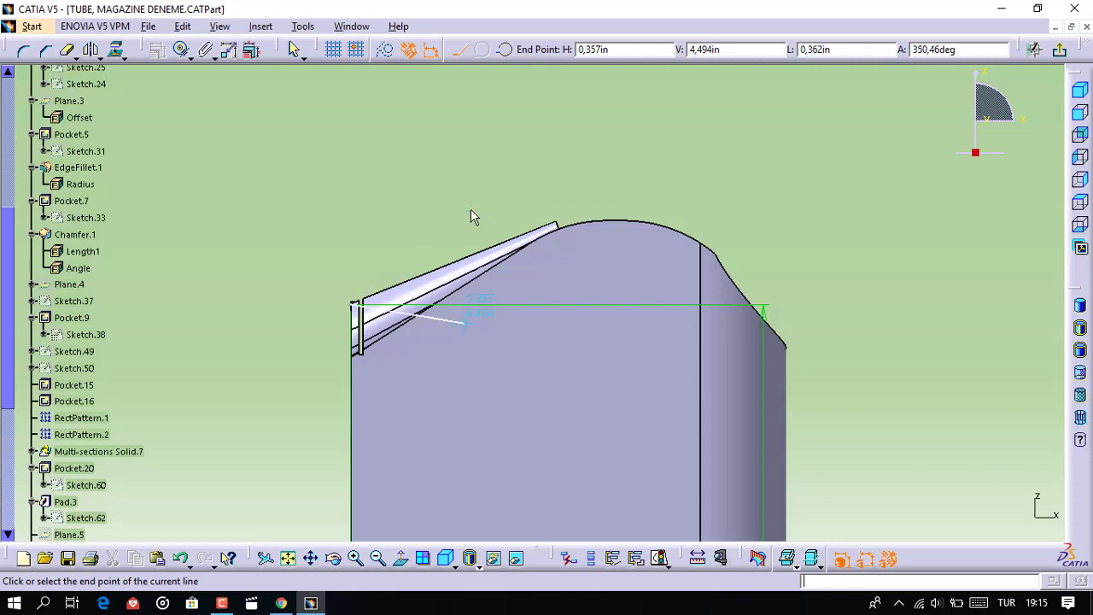
pyautogui.press('Tab')
pyautogui.press('Tab')
pyautogui.press('Tab')
pyautogui.press('Tab')
pyautogui.press('Tab')
pyautogui.press('Return')
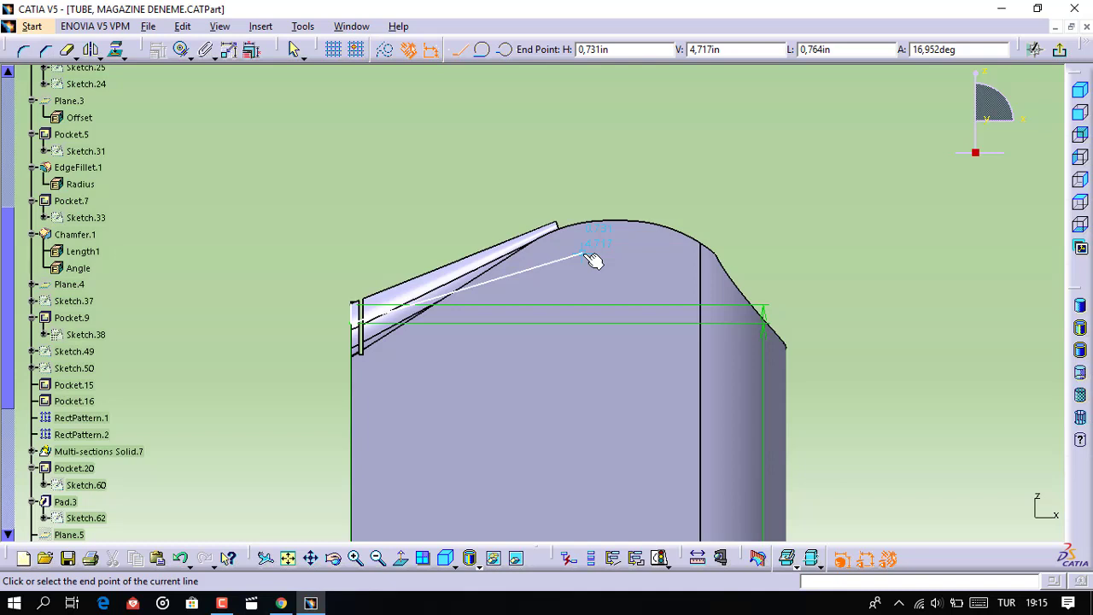
pyautogui.press('Tab')
pyautogui.press('Tab')
pyautogui.write('4.4')
pyautogui.press('Return')
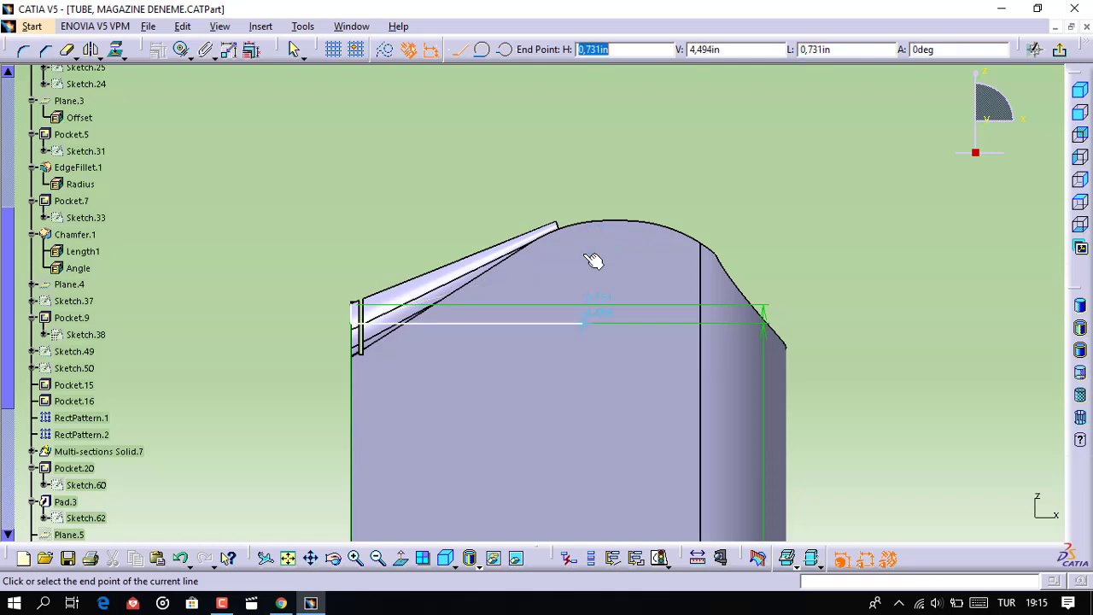
pyautogui.write('0.108')
pyautogui.press('Return')
pyautogui.write('5.157')
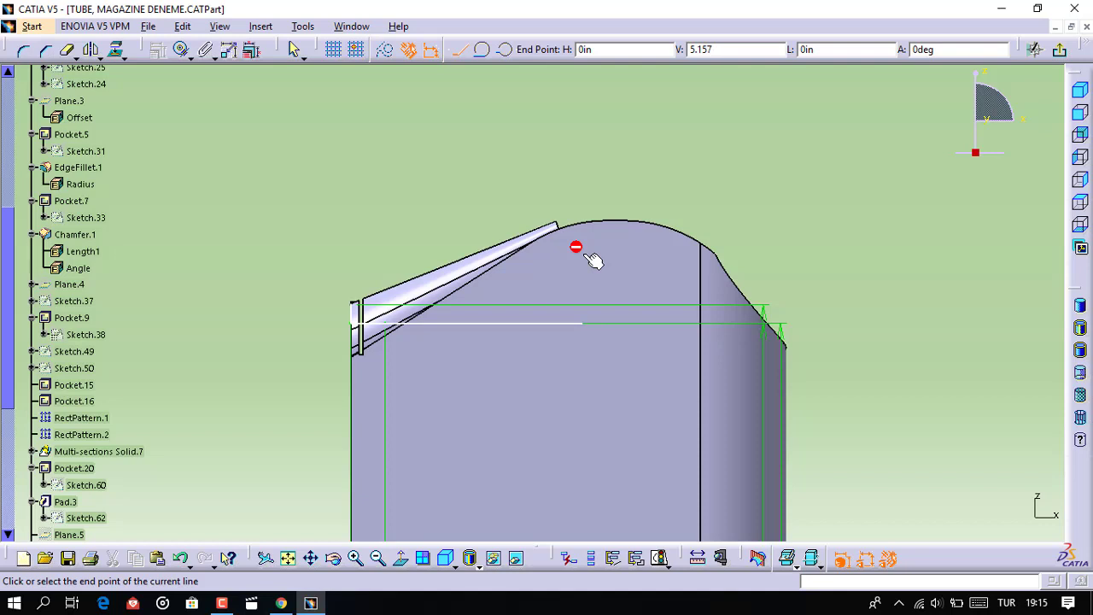
# Redraw the left edge rising above the tube, a top line spanning H -0.944 to 0.944 in, and a drop to the curve
pyautogui.press('Tab')
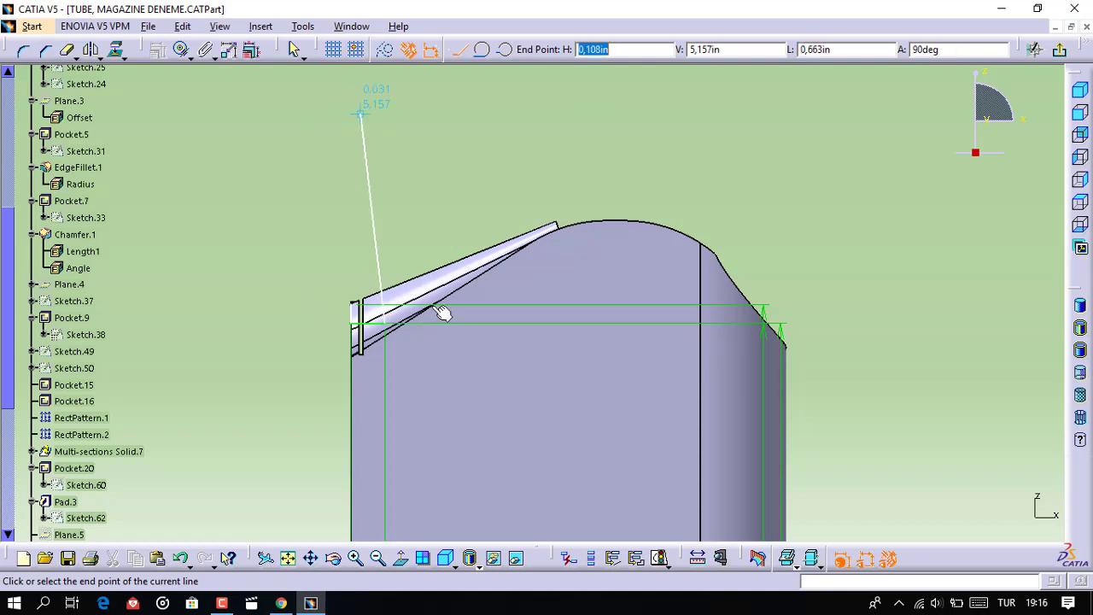
pyautogui.press('Escape')
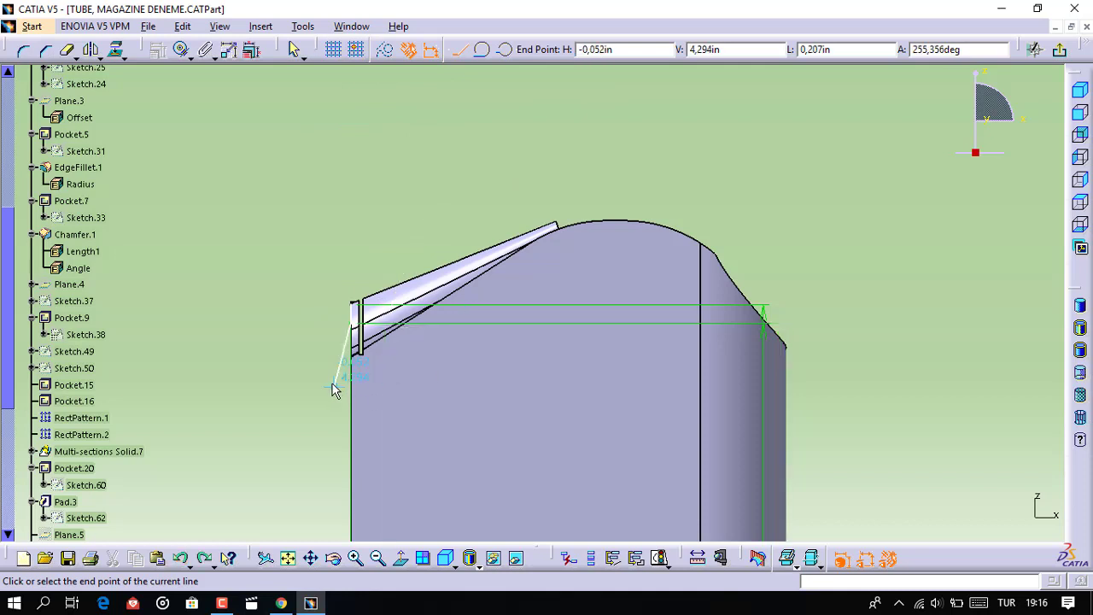
pyautogui.click(328, 324)
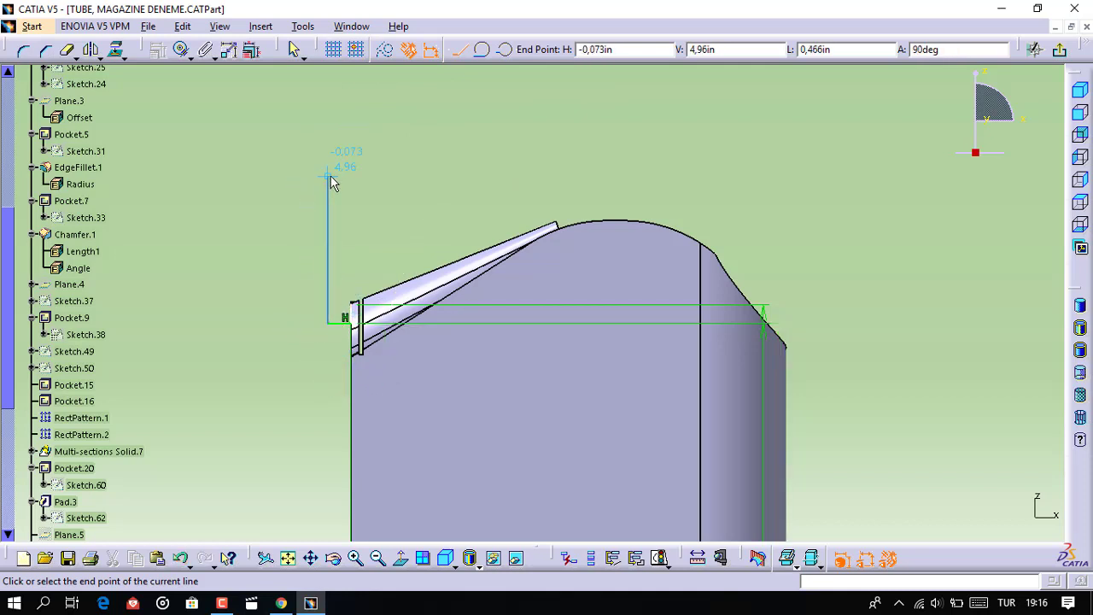
pyautogui.click(327, 124)
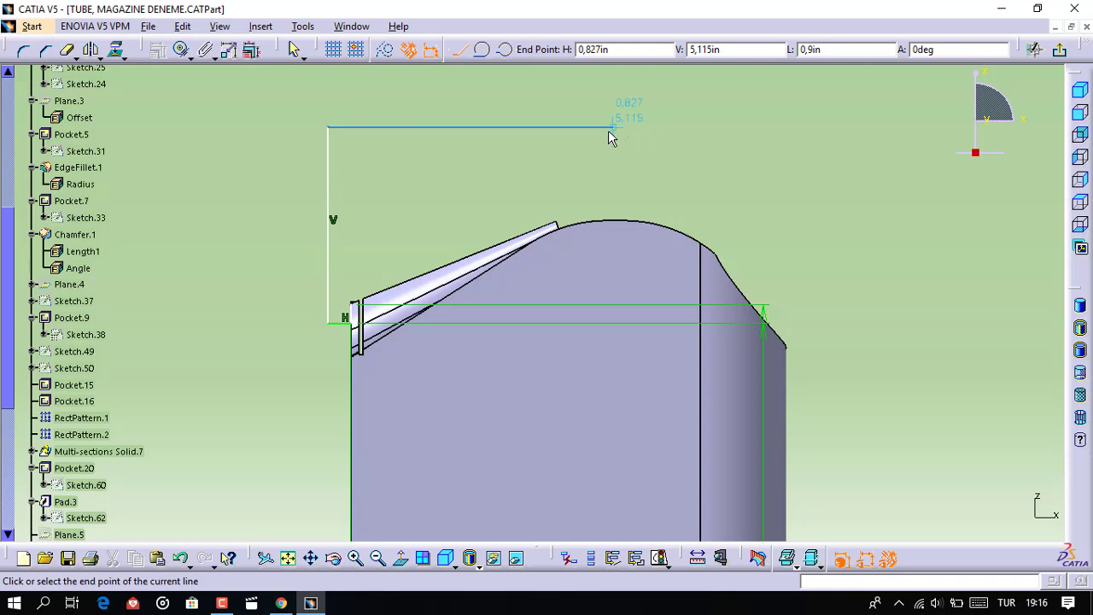
pyautogui.press('Tab')
pyautogui.write('-')
pyautogui.press('Tab')
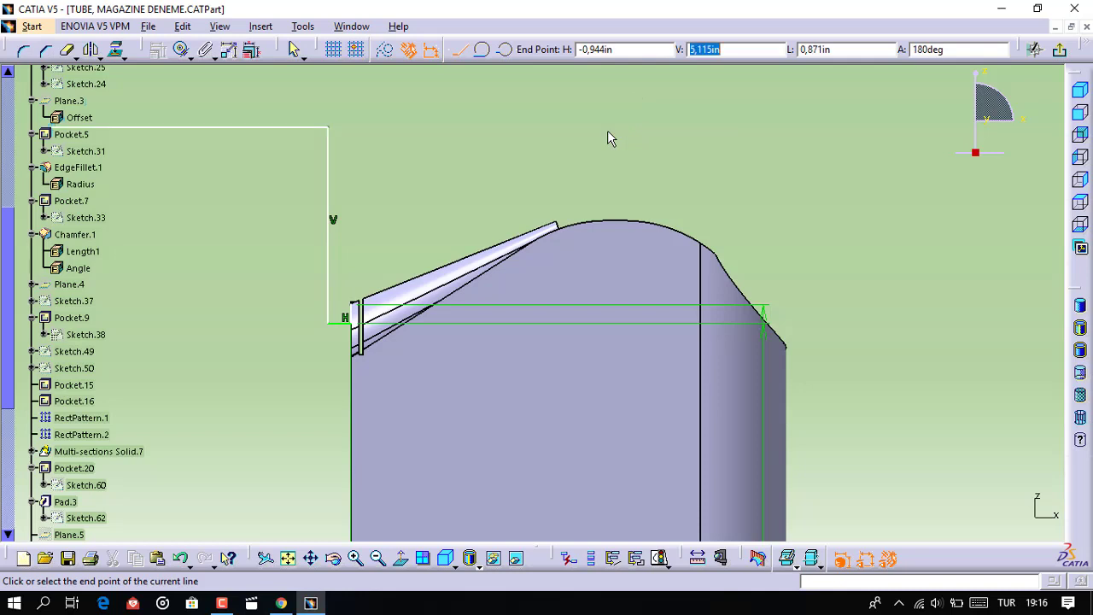
pyautogui.moveTo(426, 136); pyautogui.dragTo(435, 230, button='middle')
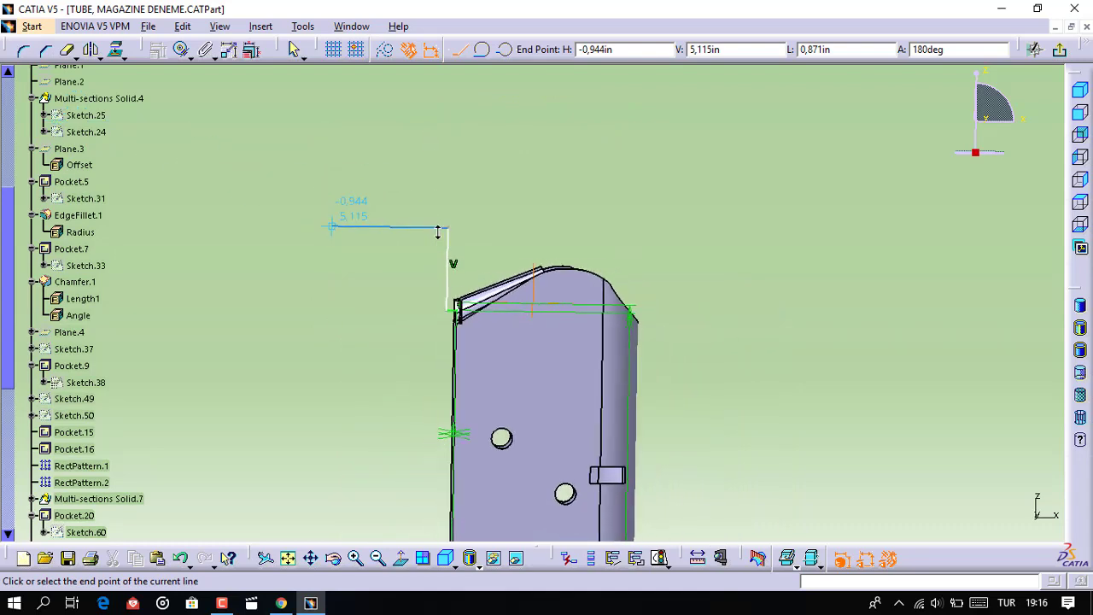
pyautogui.moveTo(402, 566); pyautogui.dragTo(426, 402, button='middle')
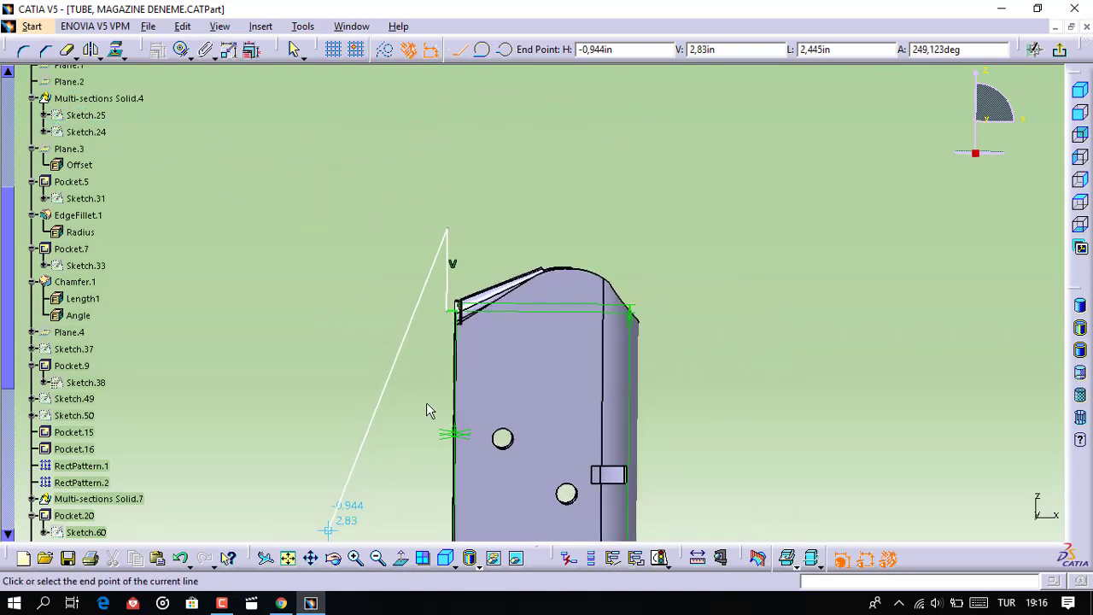
pyautogui.keyDown('ctrl'); pyautogui.moveTo(331, 241); pyautogui.dragTo(334, 129, button='middle'); pyautogui.keyUp('ctrl')
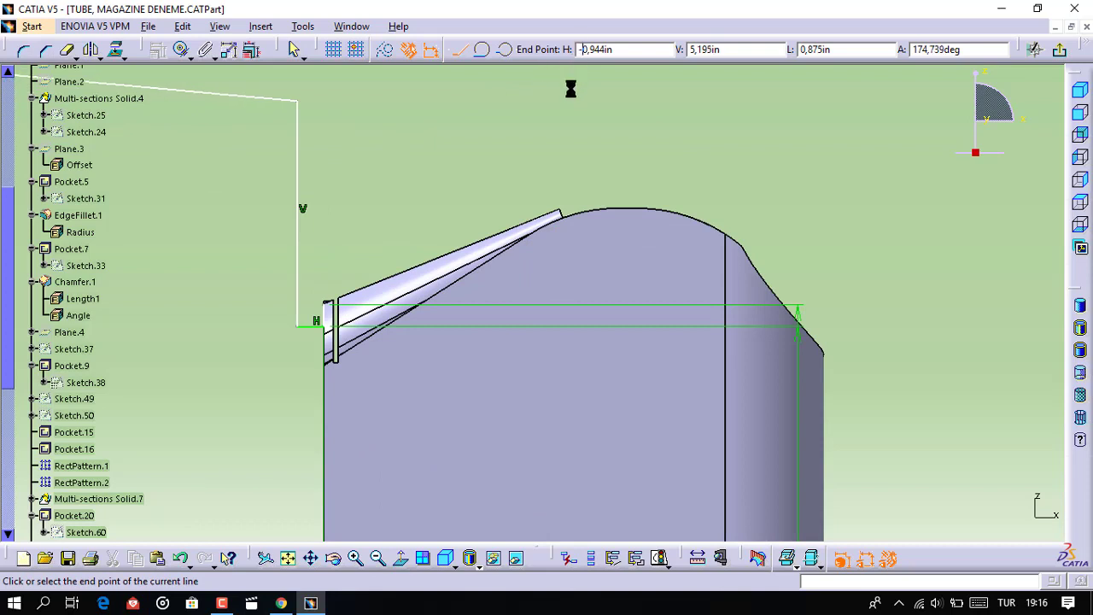
pyautogui.press('Tab')
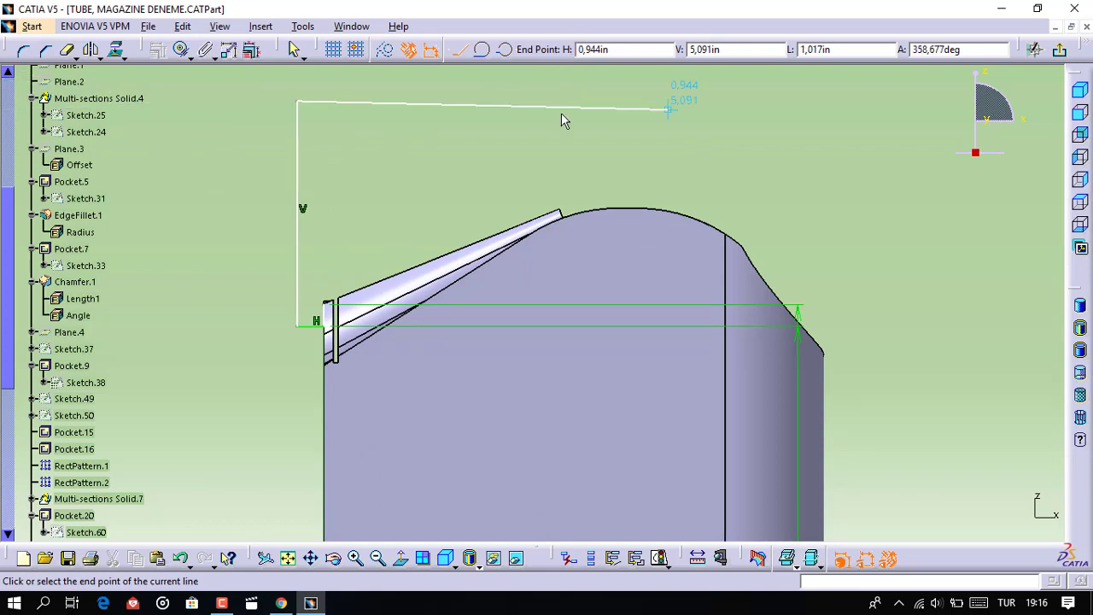
pyautogui.moveTo(571, 94); pyautogui.dragTo(590, 147, button='middle')
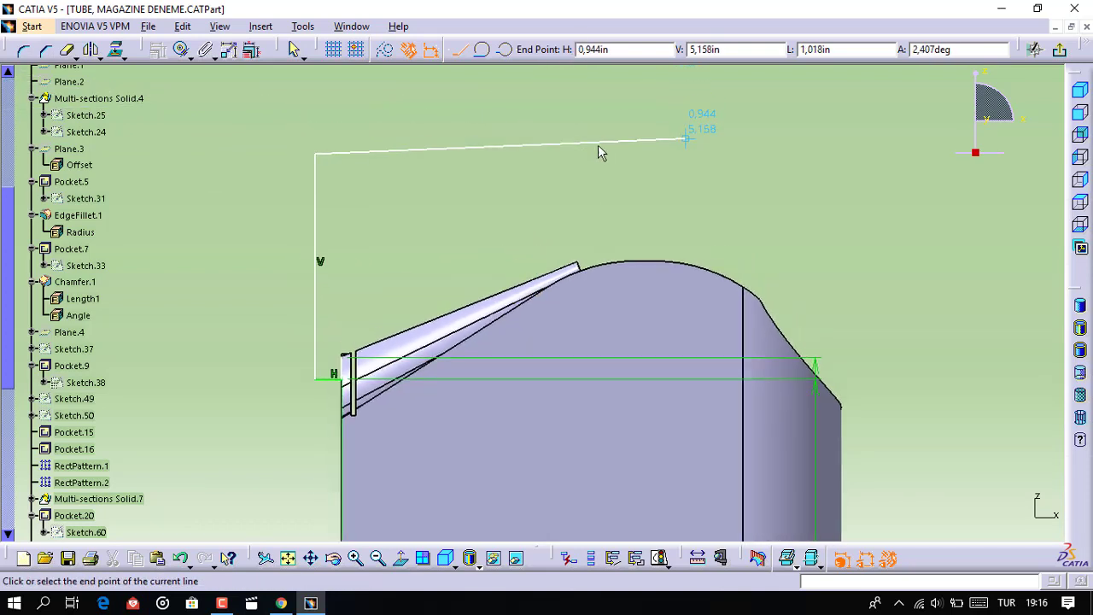
pyautogui.click(692, 156)
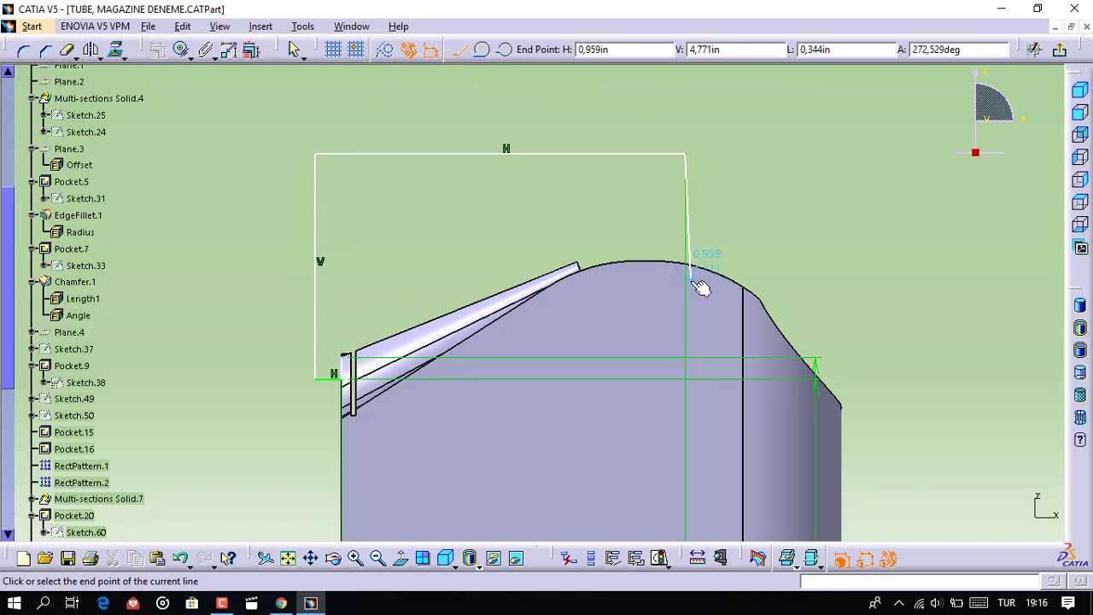
pyautogui.click(696, 286)
pyautogui.press('Escape')
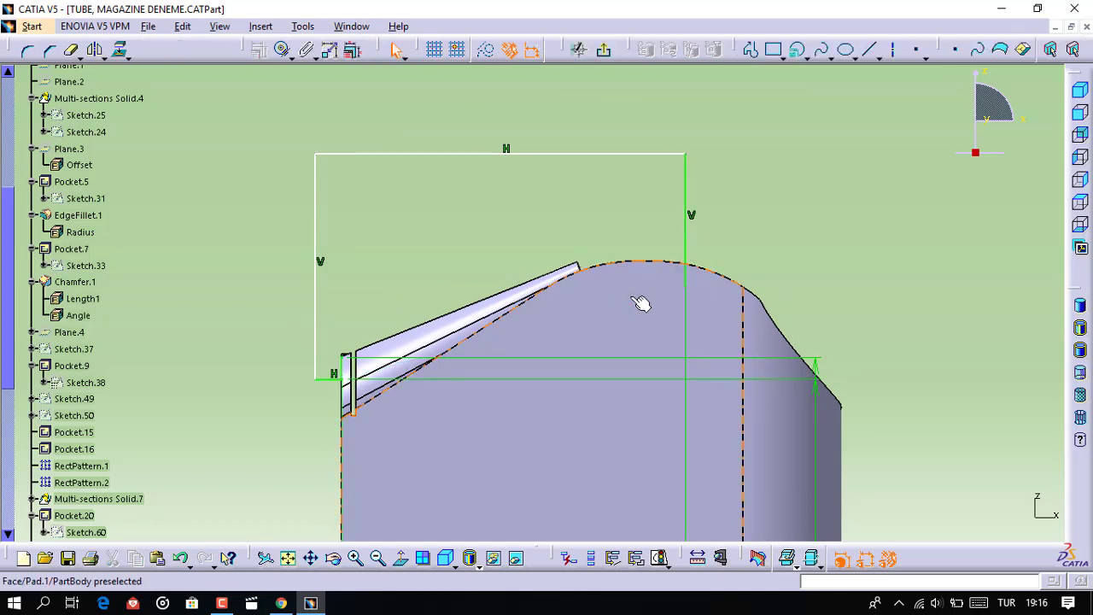
# Draw a straight line from the tube's lower-left edge up to near the peak of the curved top
pyautogui.click(795, 51)
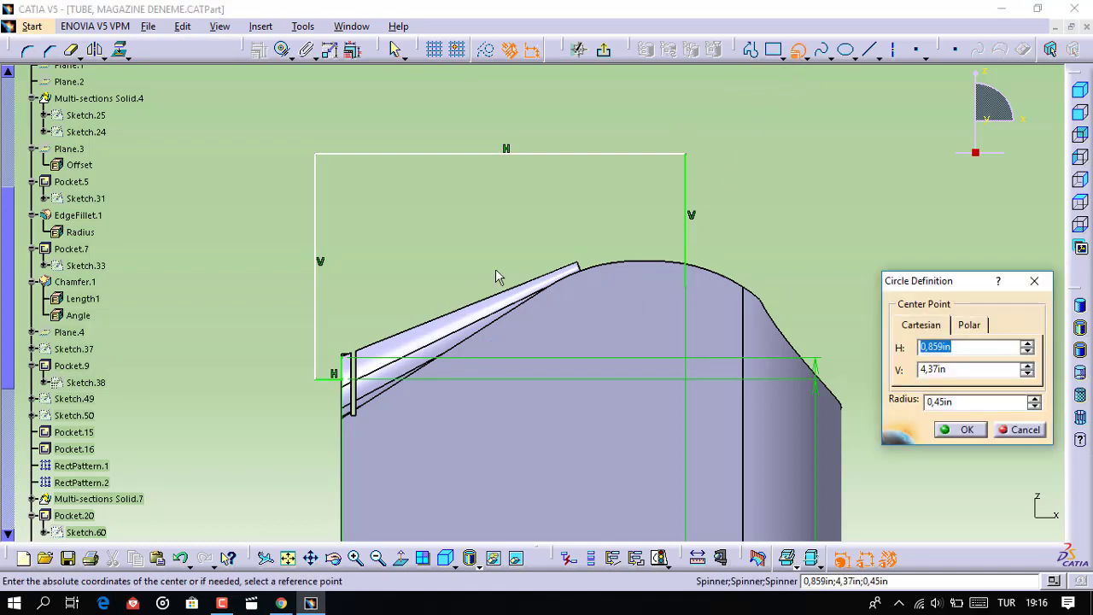
pyautogui.click(1011, 434)
pyautogui.moveTo(529, 344); pyautogui.dragTo(604, 338, button='middle')
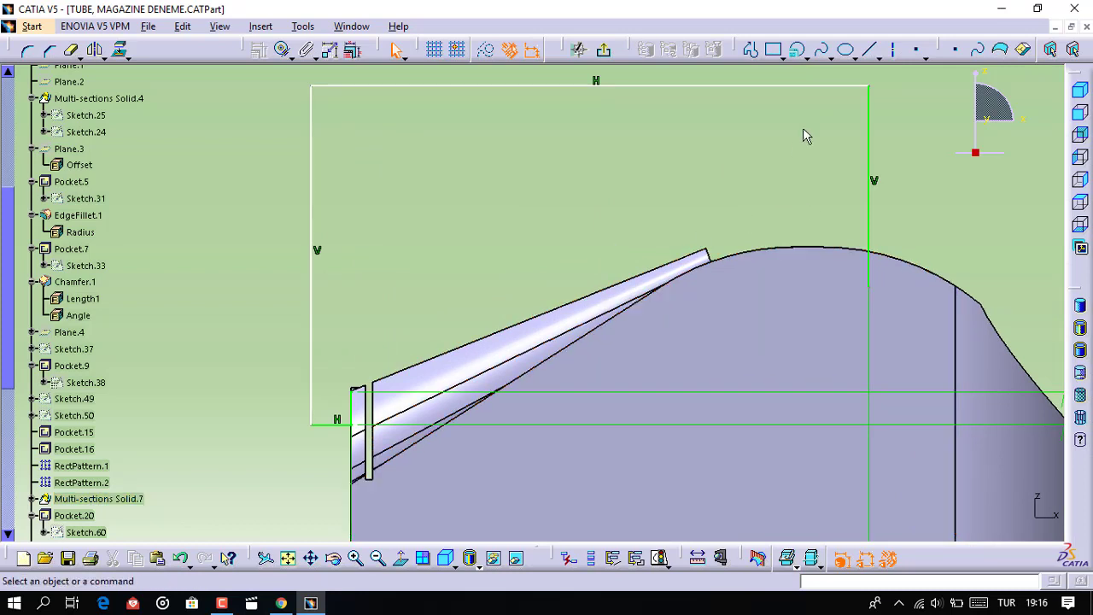
pyautogui.click(870, 49)
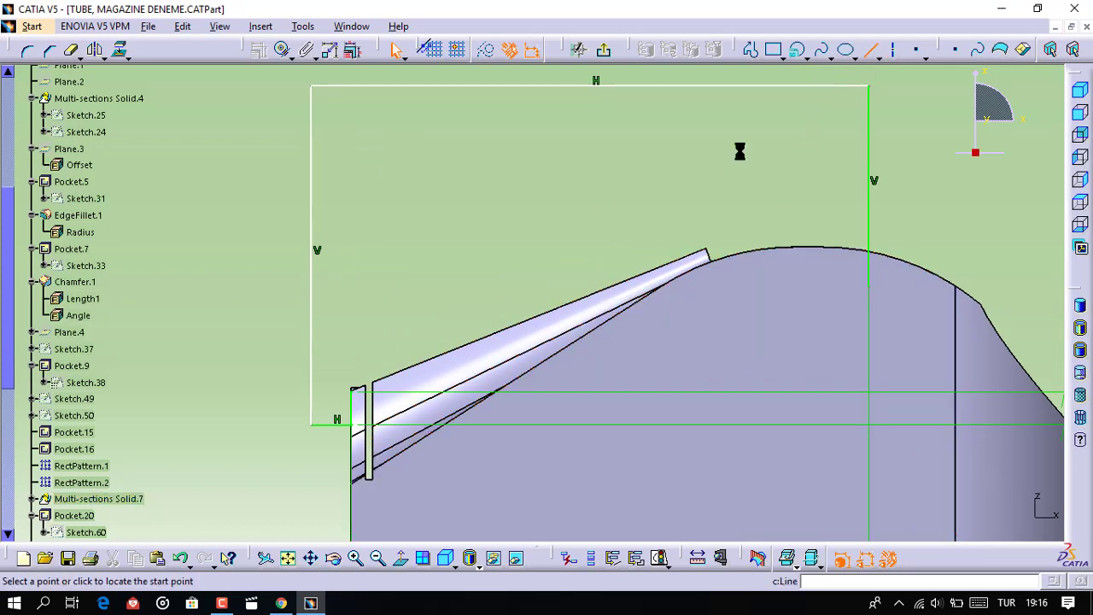
pyautogui.click(356, 391)
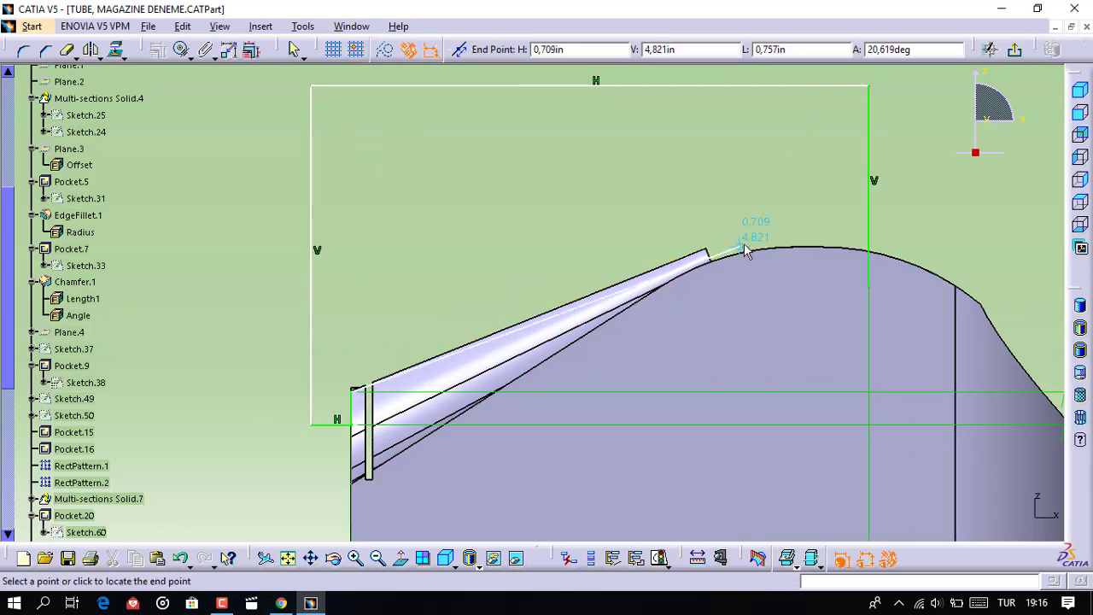
pyautogui.click(785, 229)
pyautogui.moveTo(759, 360)
pyautogui.mouseDown(button='middle')
pyautogui.moveTo(680, 372)
pyautogui.moveTo(683, 244)
pyautogui.mouseUp(button='middle')
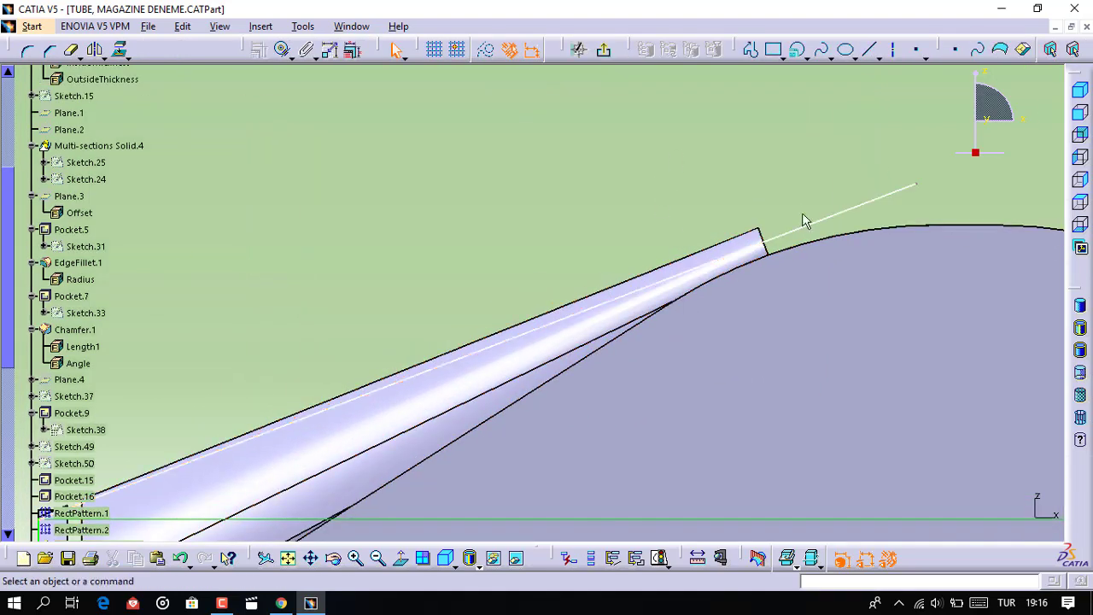
pyautogui.click(768, 254)
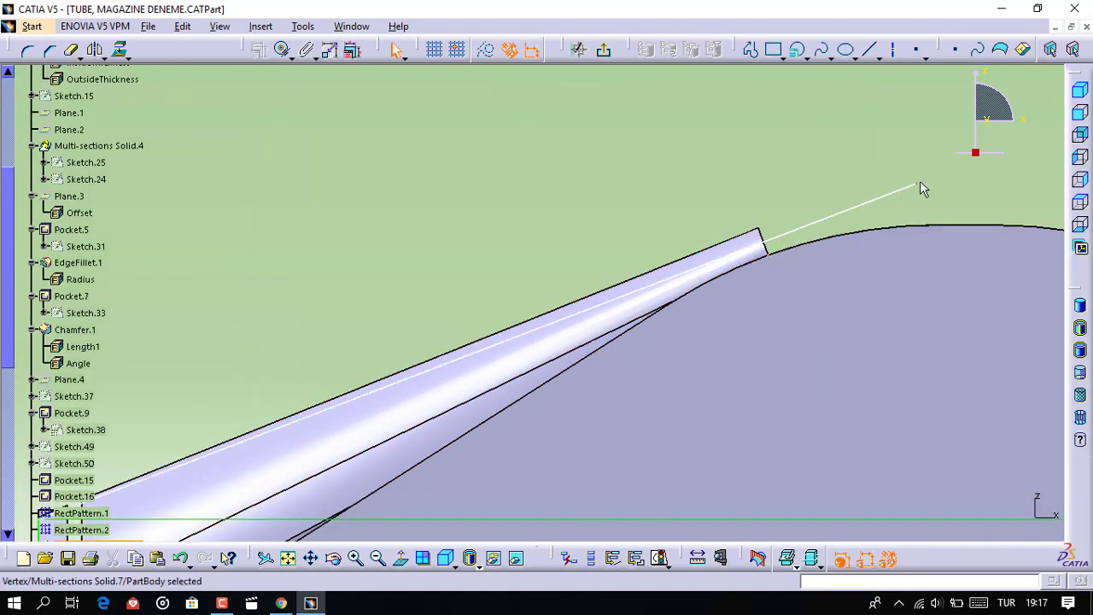
pyautogui.keyDown('ctrl'); pyautogui.click(915, 184); pyautogui.keyUp('ctrl')
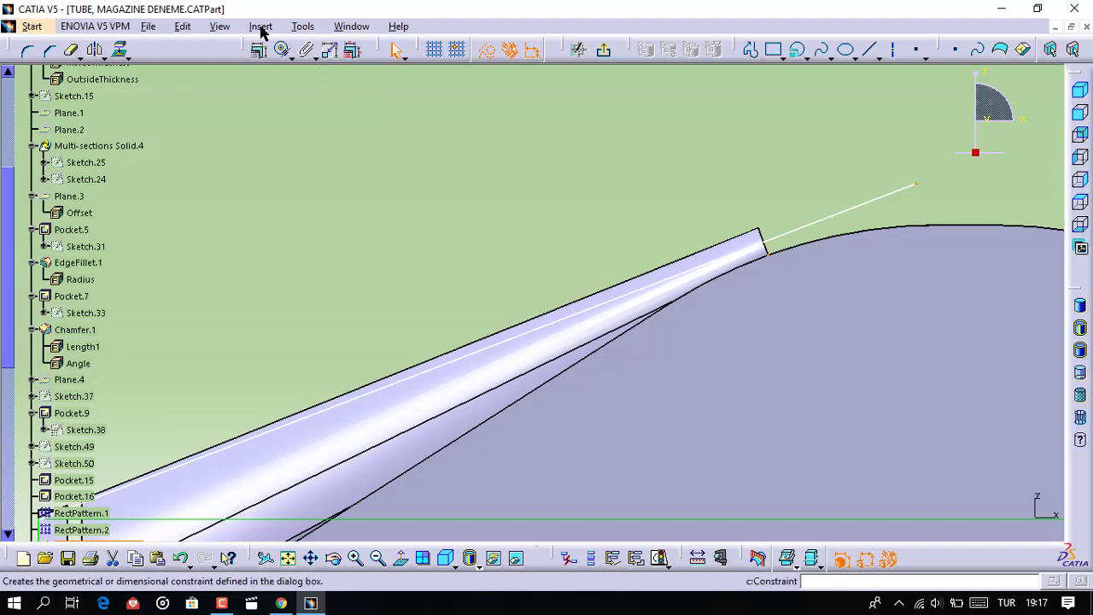
pyautogui.moveTo(739, 260)
pyautogui.mouseDown(button='middle')
pyautogui.moveTo(683, 294)
pyautogui.moveTo(678, 131)
pyautogui.mouseUp(button='middle')
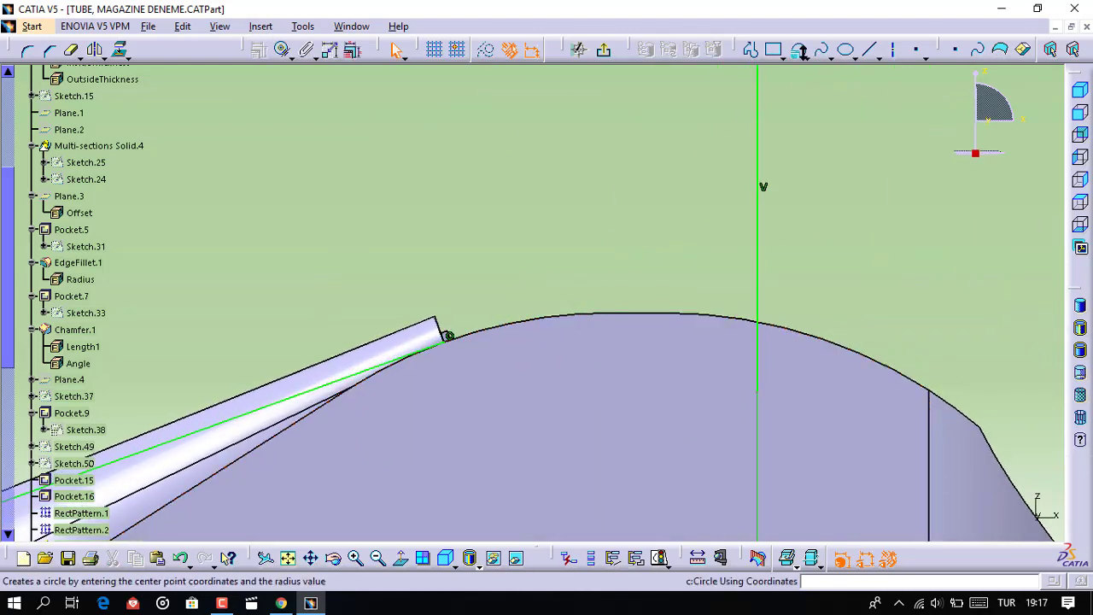
# Place a circle below the top edge and give it a Coincidence constraint with the curved top arc
pyautogui.click(807, 57)
pyautogui.click(812, 78)
pyautogui.click(623, 410)
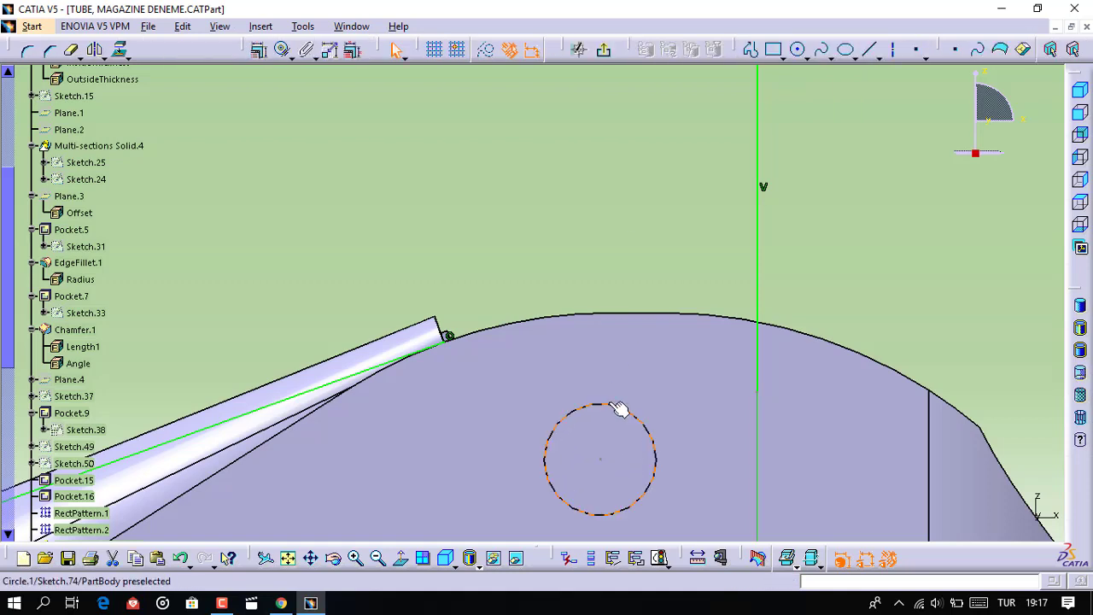
pyautogui.click(592, 320)
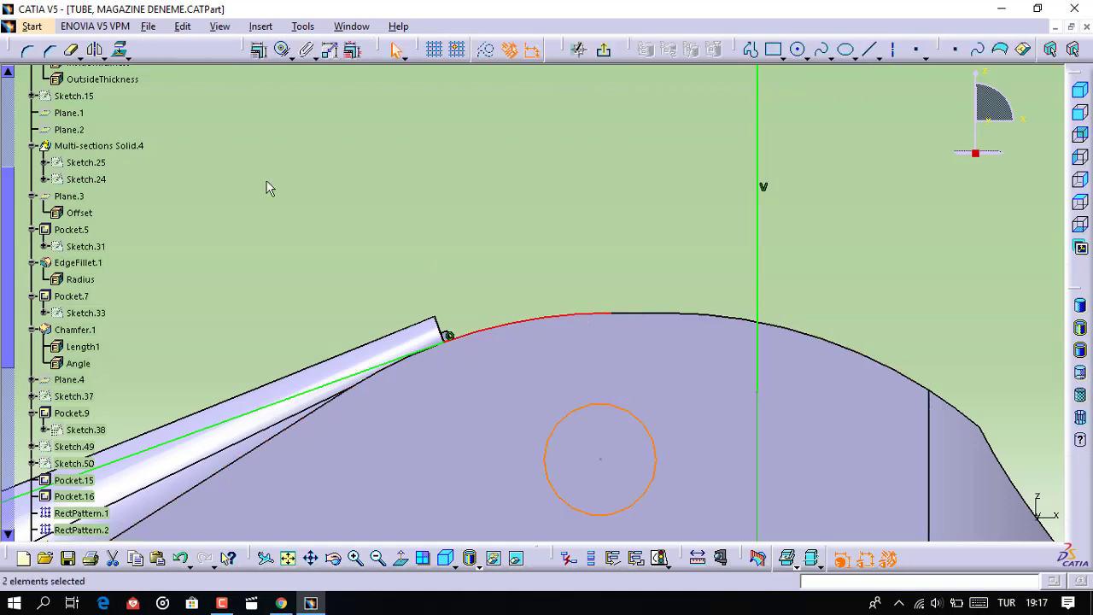
pyautogui.click(284, 50)
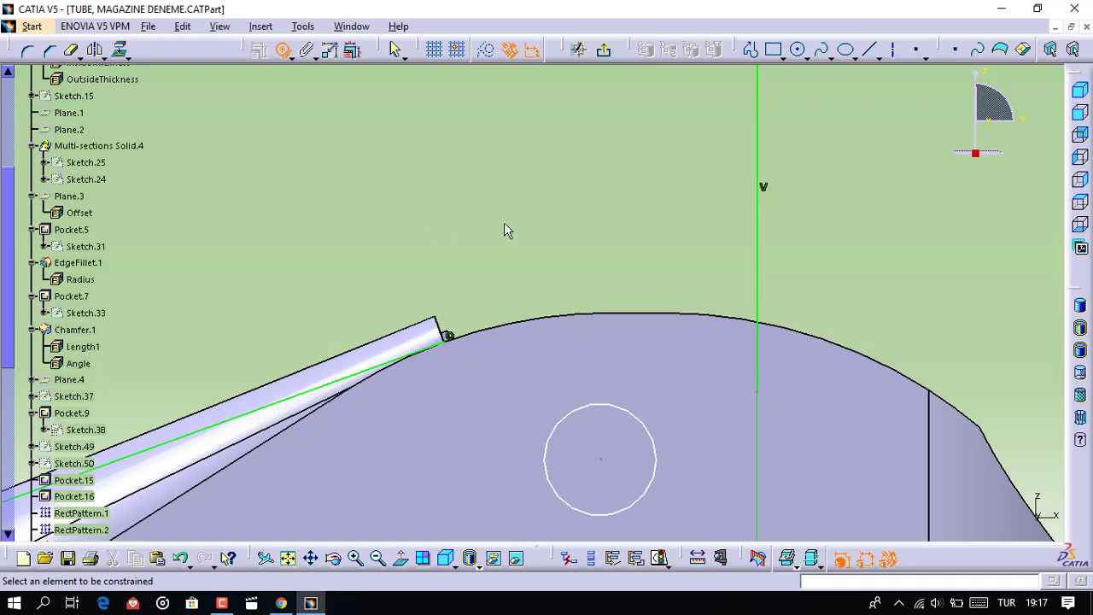
pyautogui.press('Escape')
pyautogui.click(597, 407)
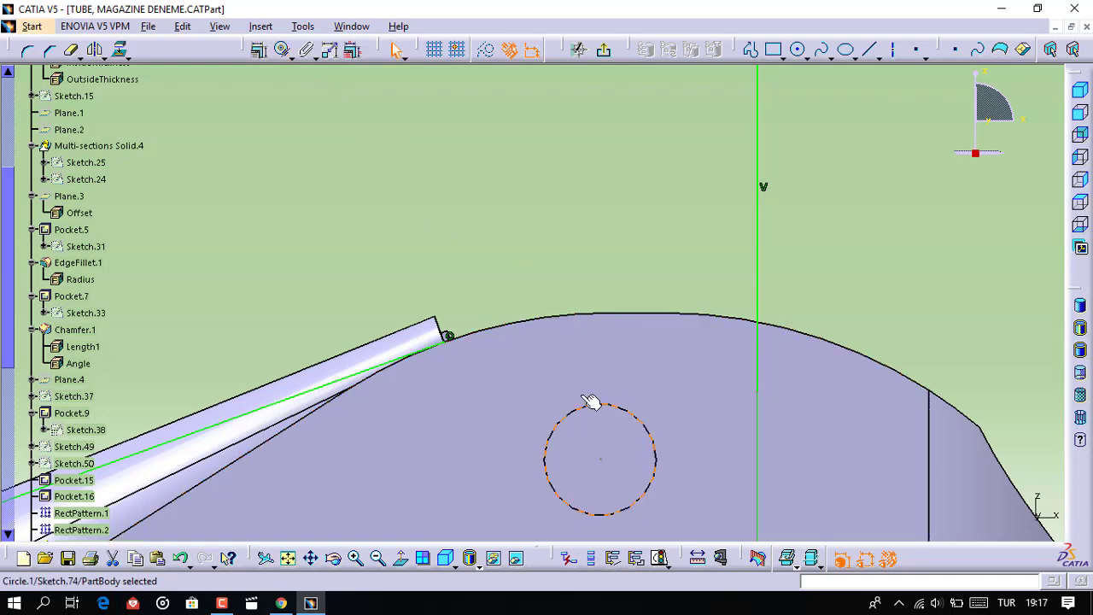
pyautogui.keyDown('ctrl'); pyautogui.click(549, 318); pyautogui.keyUp('ctrl')
pyautogui.click(258, 50)
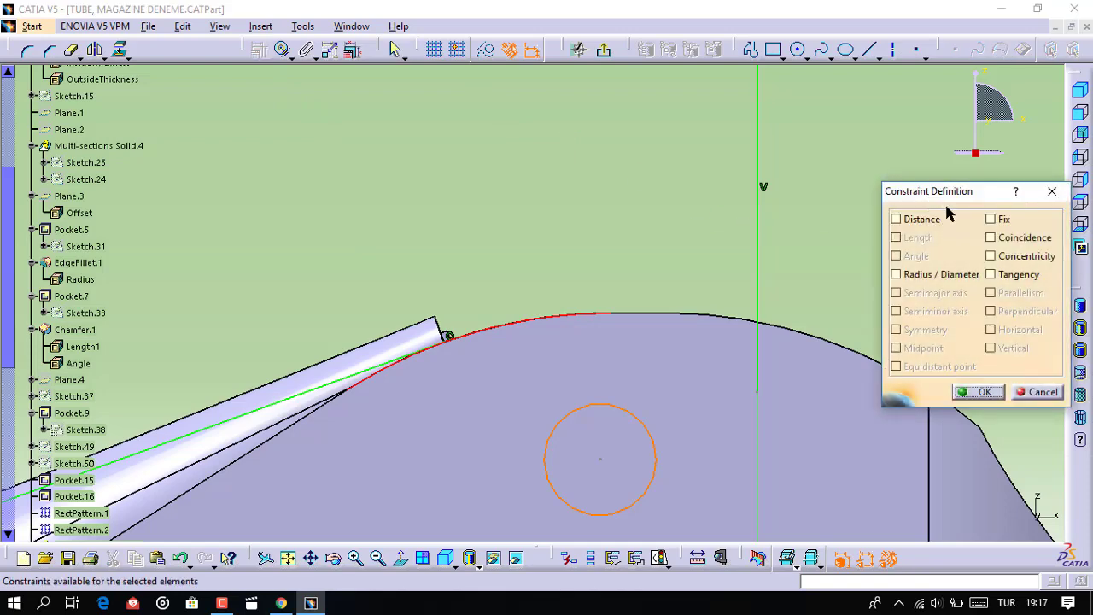
pyautogui.click(990, 239)
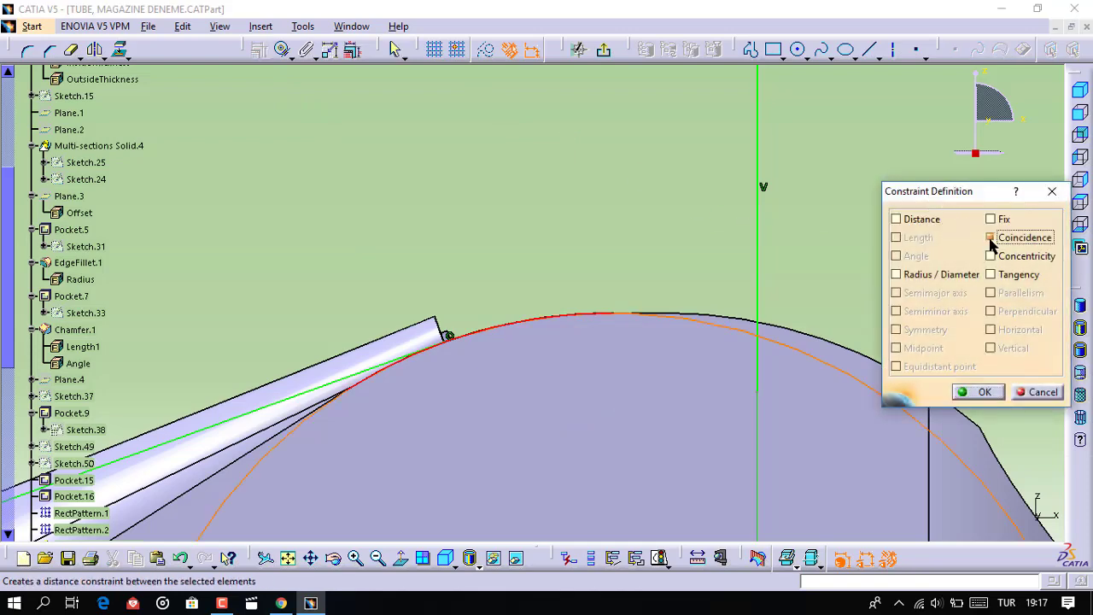
pyautogui.click(978, 392)
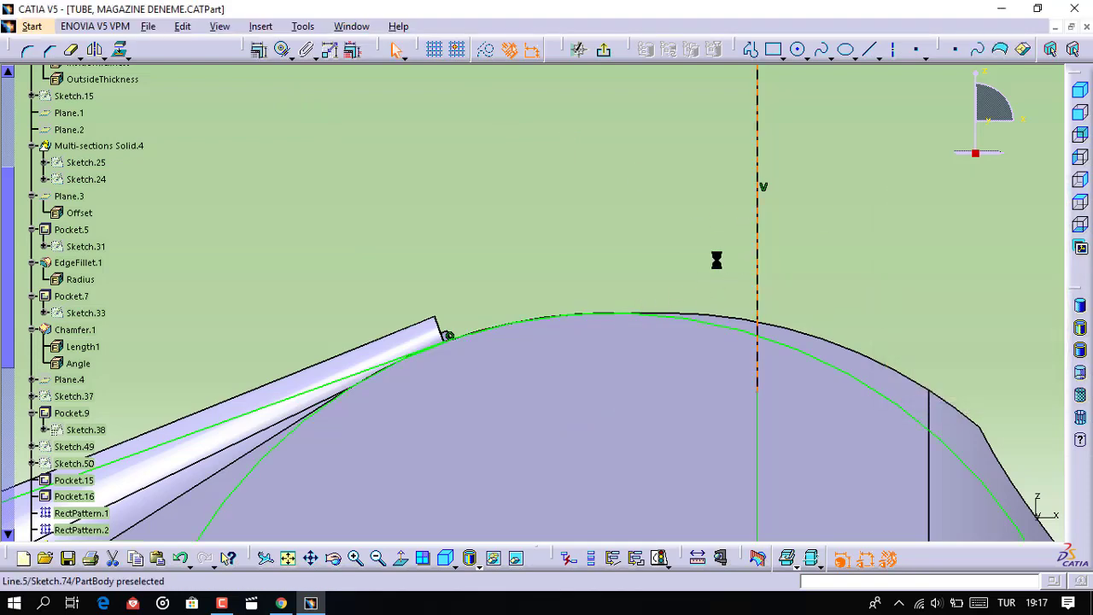
# In a normal view, draw a vertical line rising from the top of the arc
pyautogui.moveTo(629, 327); pyautogui.dragTo(636, 333, button='middle')
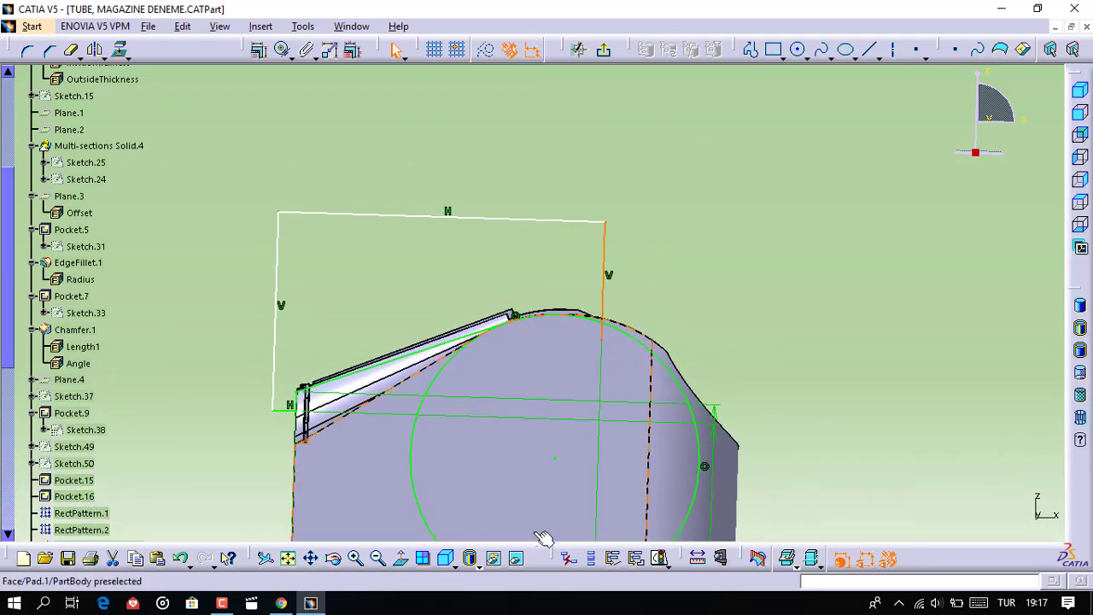
pyautogui.click(401, 558)
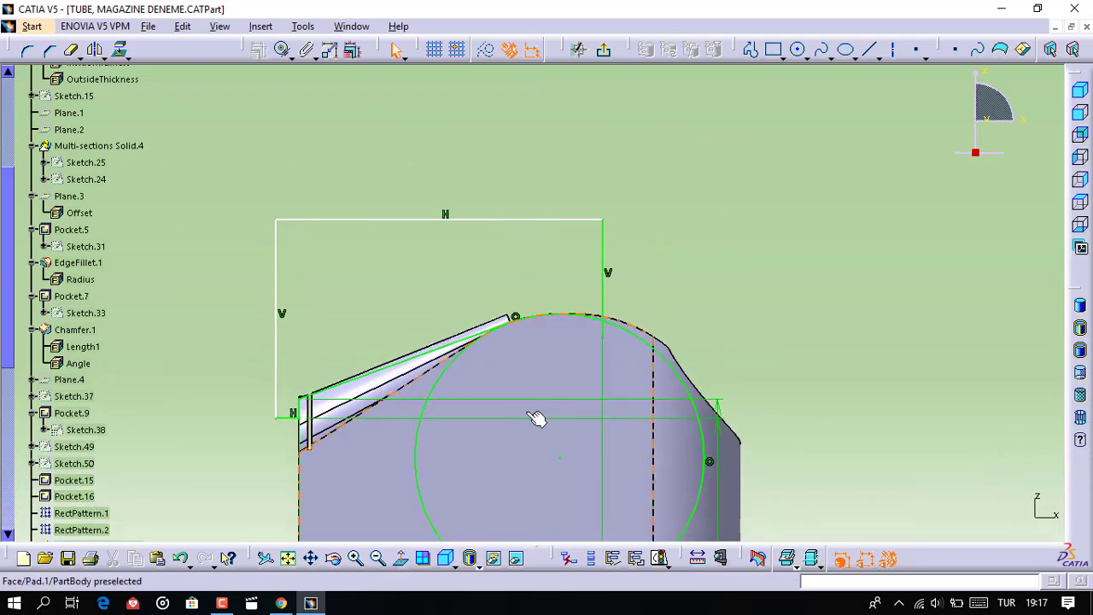
pyautogui.moveTo(537, 415); pyautogui.dragTo(569, 390, button='middle')
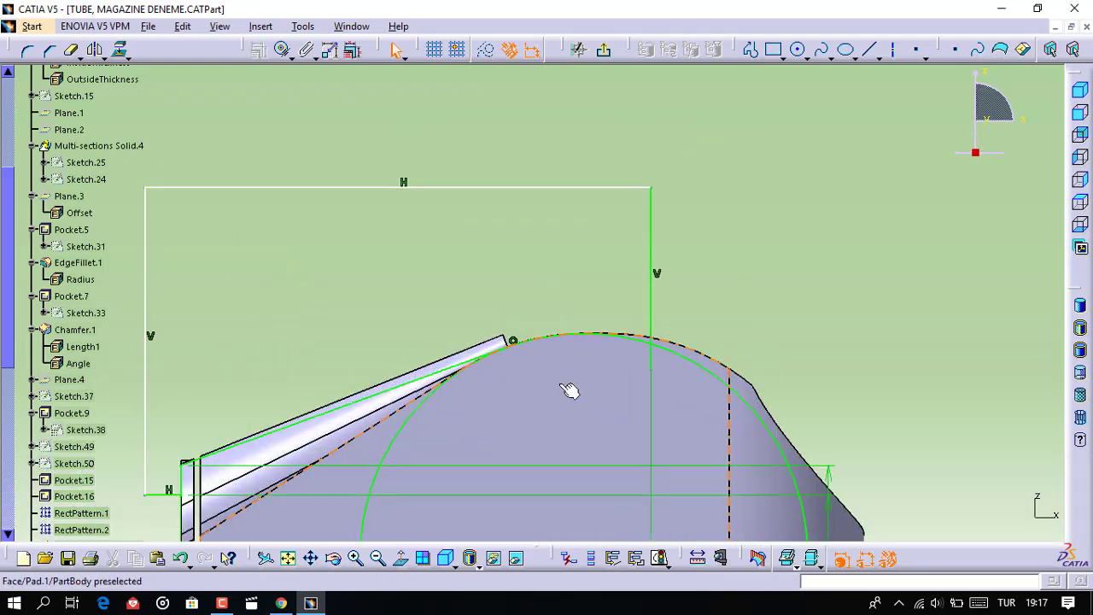
pyautogui.click(869, 49)
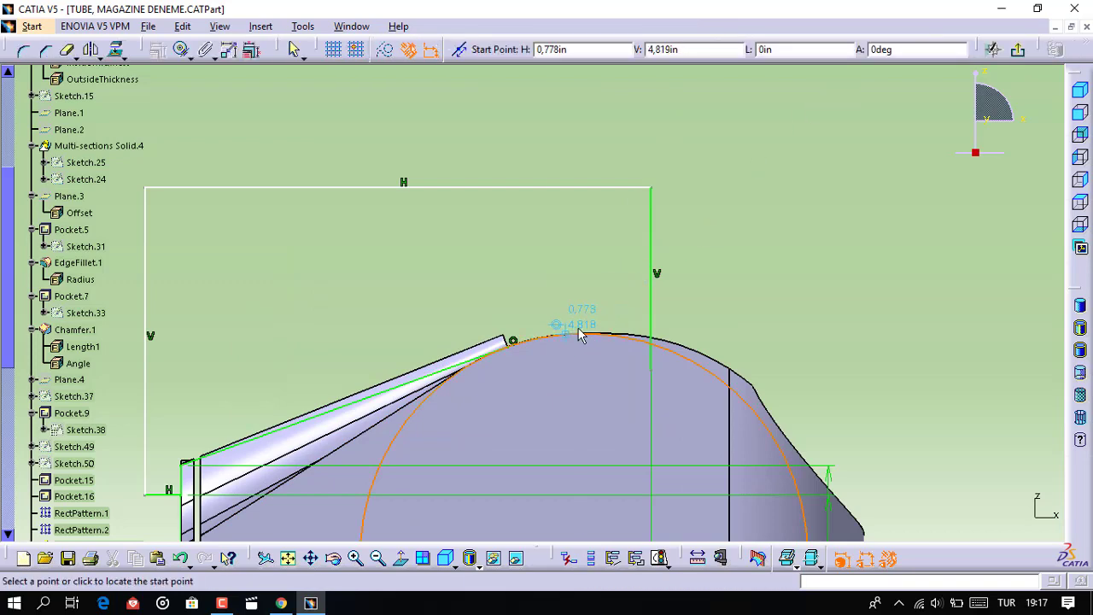
pyautogui.moveTo(603, 317); pyautogui.dragTo(570, 348, button='middle')
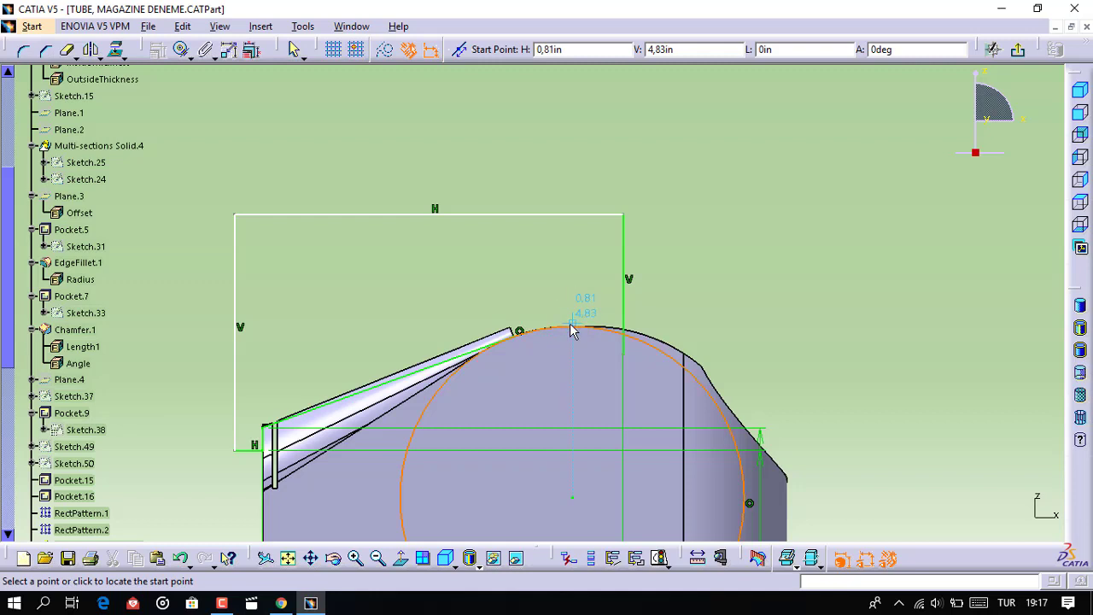
pyautogui.click(573, 327)
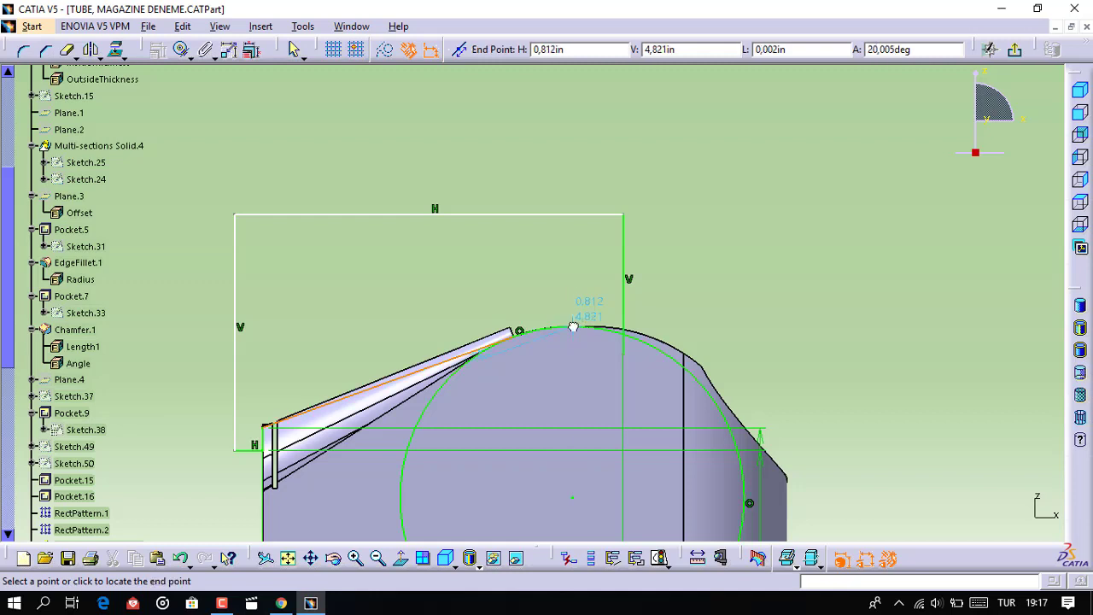
pyautogui.click(578, 208)
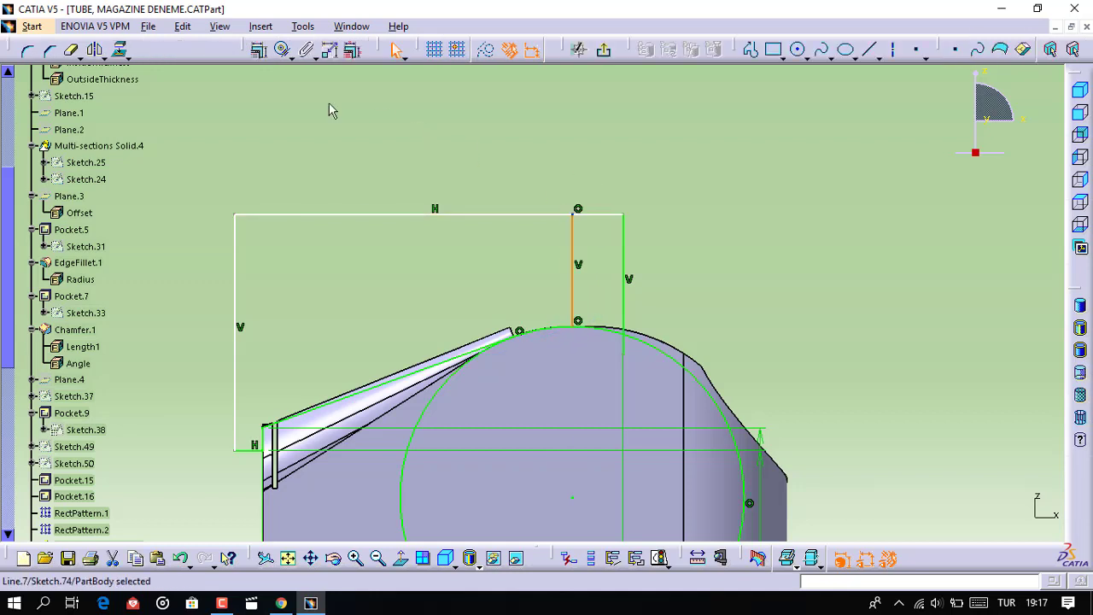
# Quick Trim the unwanted circle portions, leftover vertical line and top segment, then exit the sketch
pyautogui.click(72, 48)
pyautogui.click(462, 379)
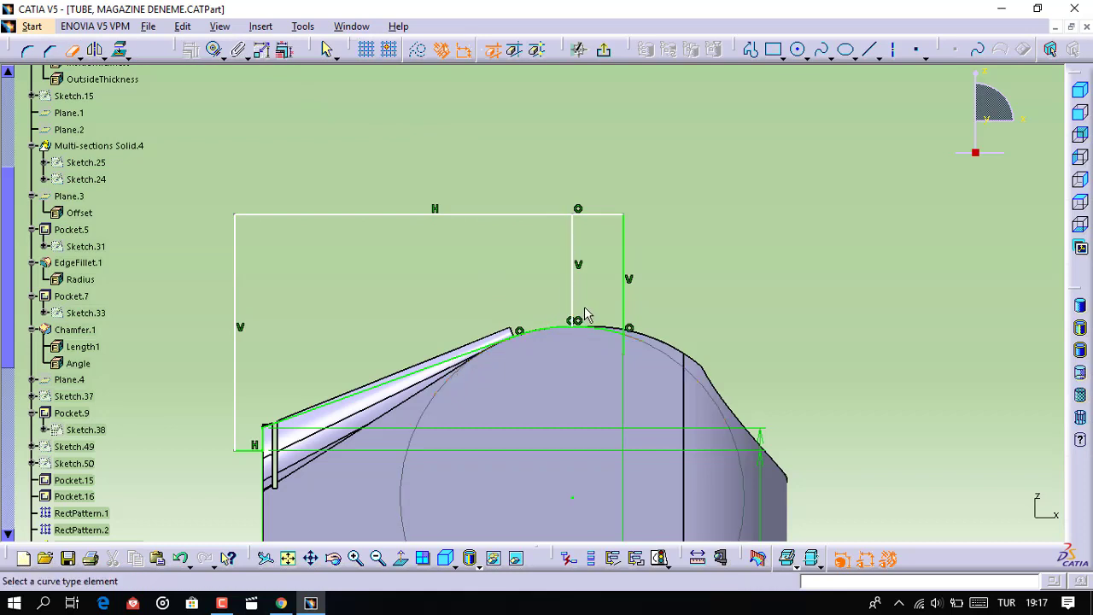
pyautogui.click(608, 331)
pyautogui.click(628, 327)
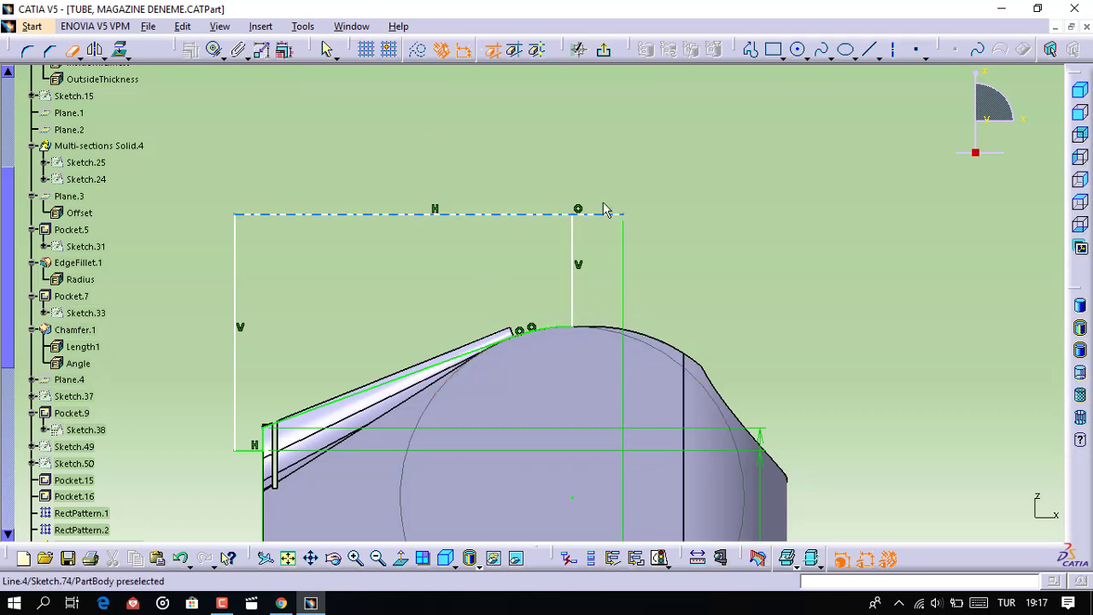
pyautogui.click(605, 214)
pyautogui.click(603, 50)
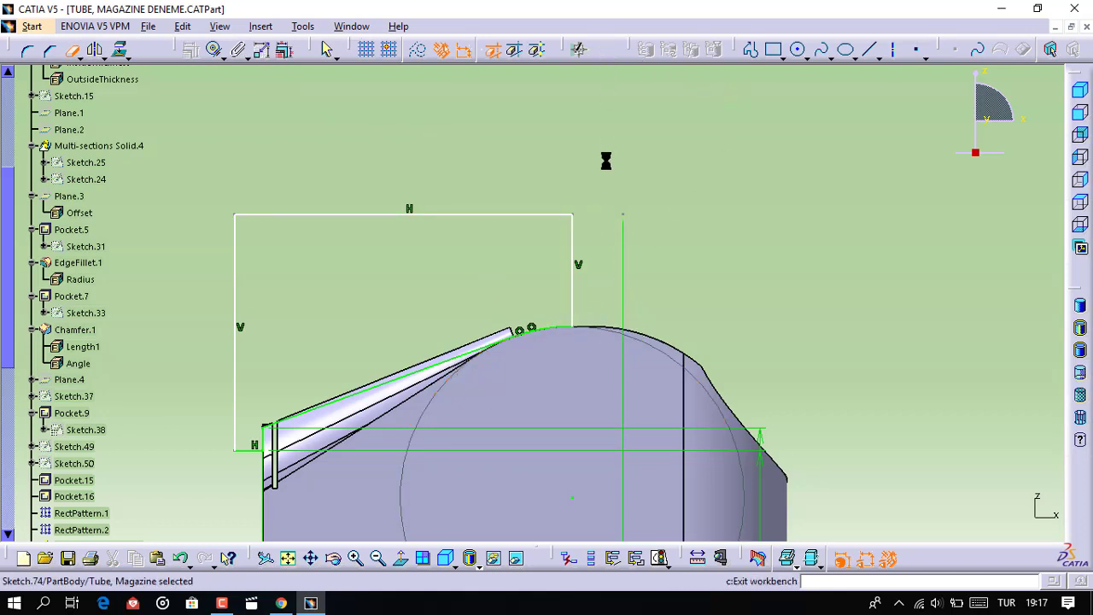
# Pocket Sketch.74 to a 1.5 in depth and rotate to inspect the reshaped feed lip
pyautogui.moveTo(588, 273); pyautogui.dragTo(730, 281, button='middle')
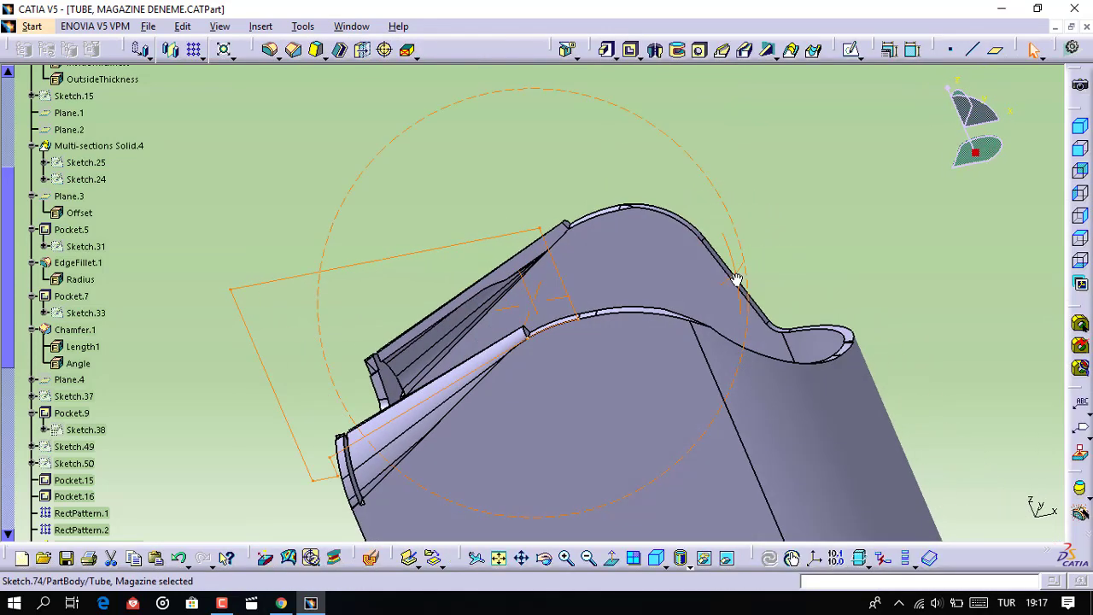
pyautogui.click(631, 49)
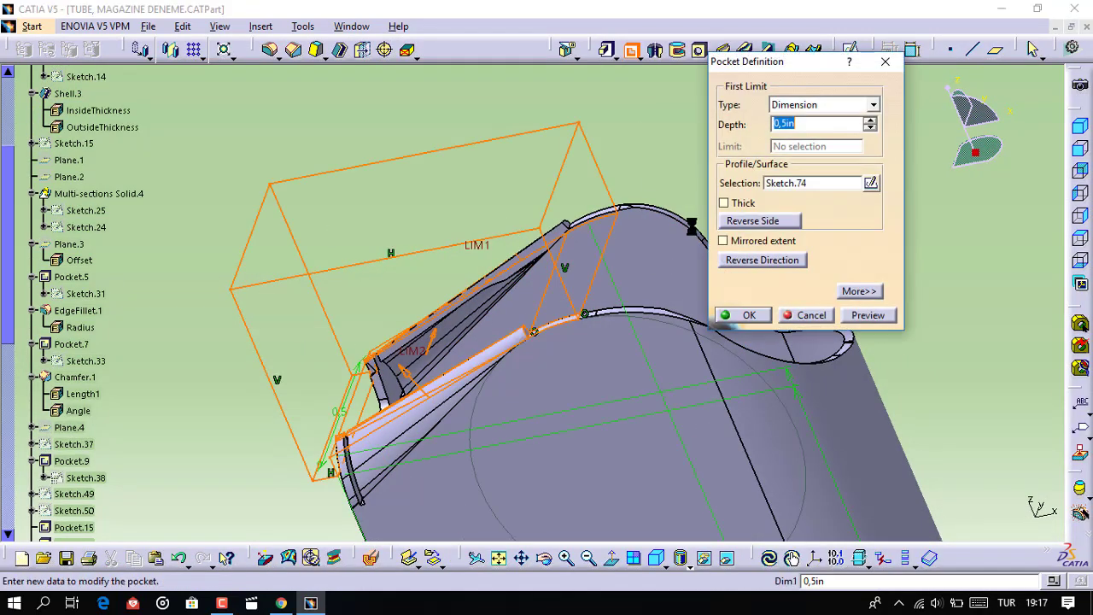
pyautogui.click(869, 123)
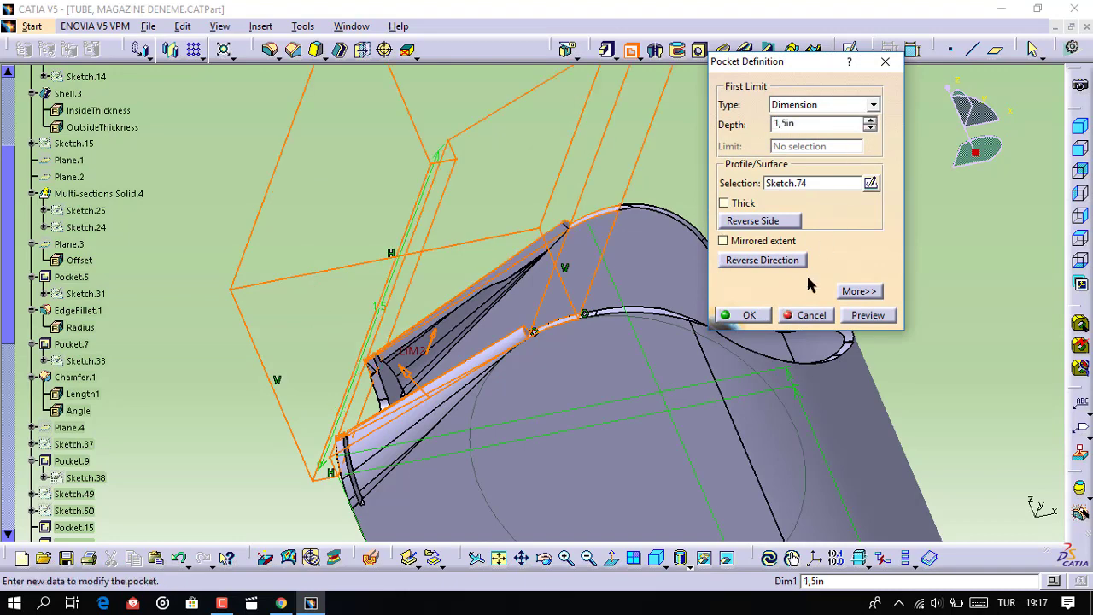
pyautogui.click(749, 315)
pyautogui.moveTo(361, 395)
pyautogui.mouseDown(button='middle')
pyautogui.moveTo(532, 370)
pyautogui.moveTo(497, 452)
pyautogui.moveTo(666, 429)
pyautogui.moveTo(607, 334)
pyautogui.moveTo(435, 384)
pyautogui.moveTo(466, 438)
pyautogui.moveTo(547, 358)
pyautogui.moveTo(496, 188)
pyautogui.moveTo(732, 373)
pyautogui.moveTo(393, 271)
pyautogui.moveTo(231, 585)
pyautogui.mouseUp(button='middle')
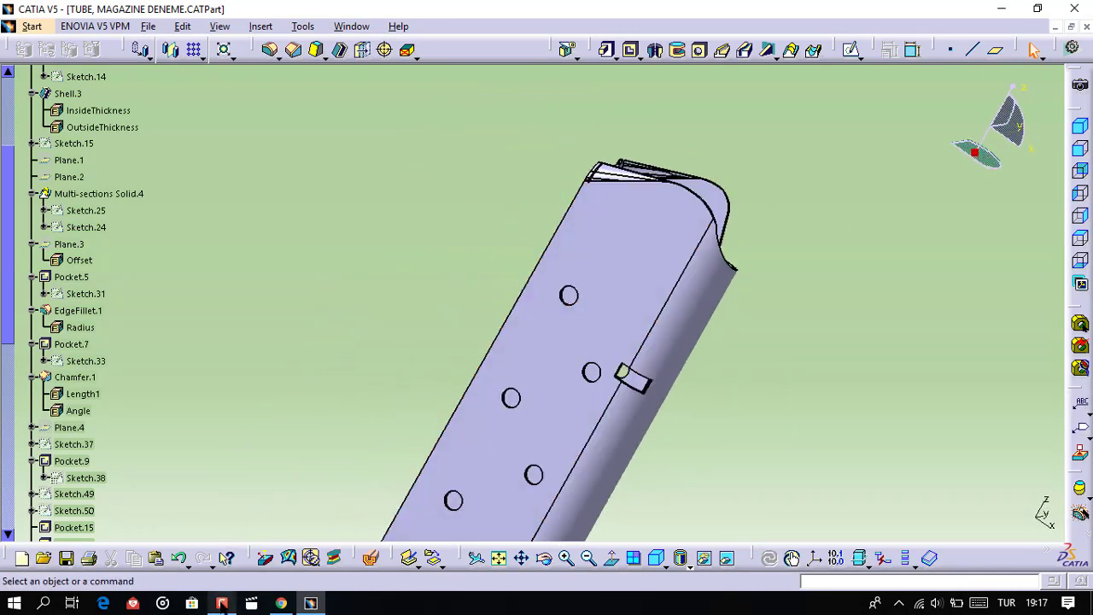